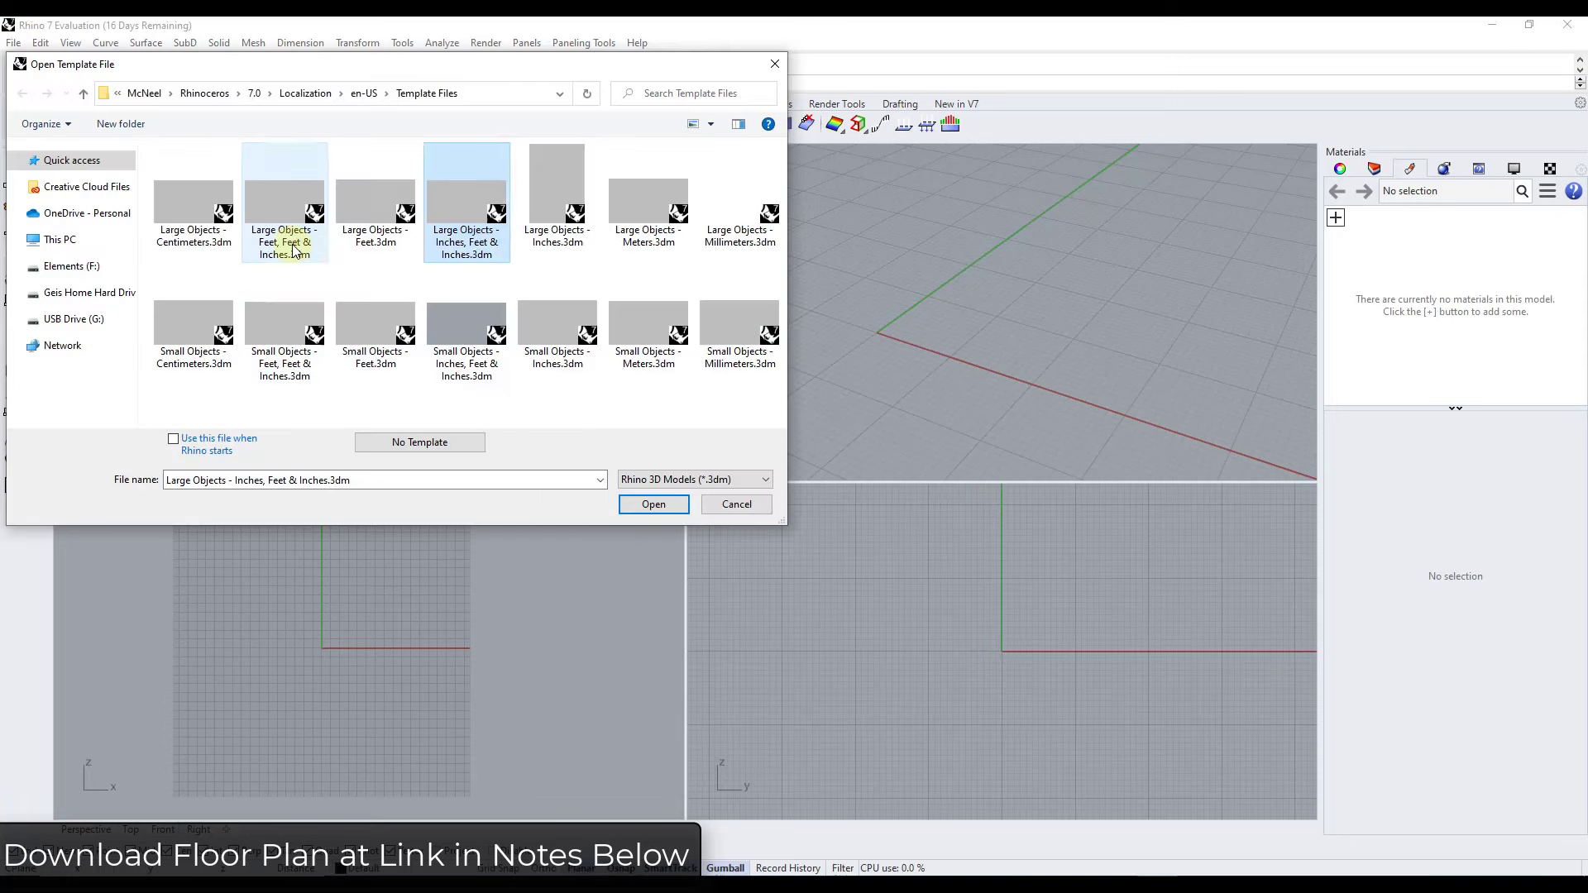
Create a new feet-based model from the Large Objects - Feet, Feet & Inches template
{"action": "left_click", "coordinate": [291, 248]}
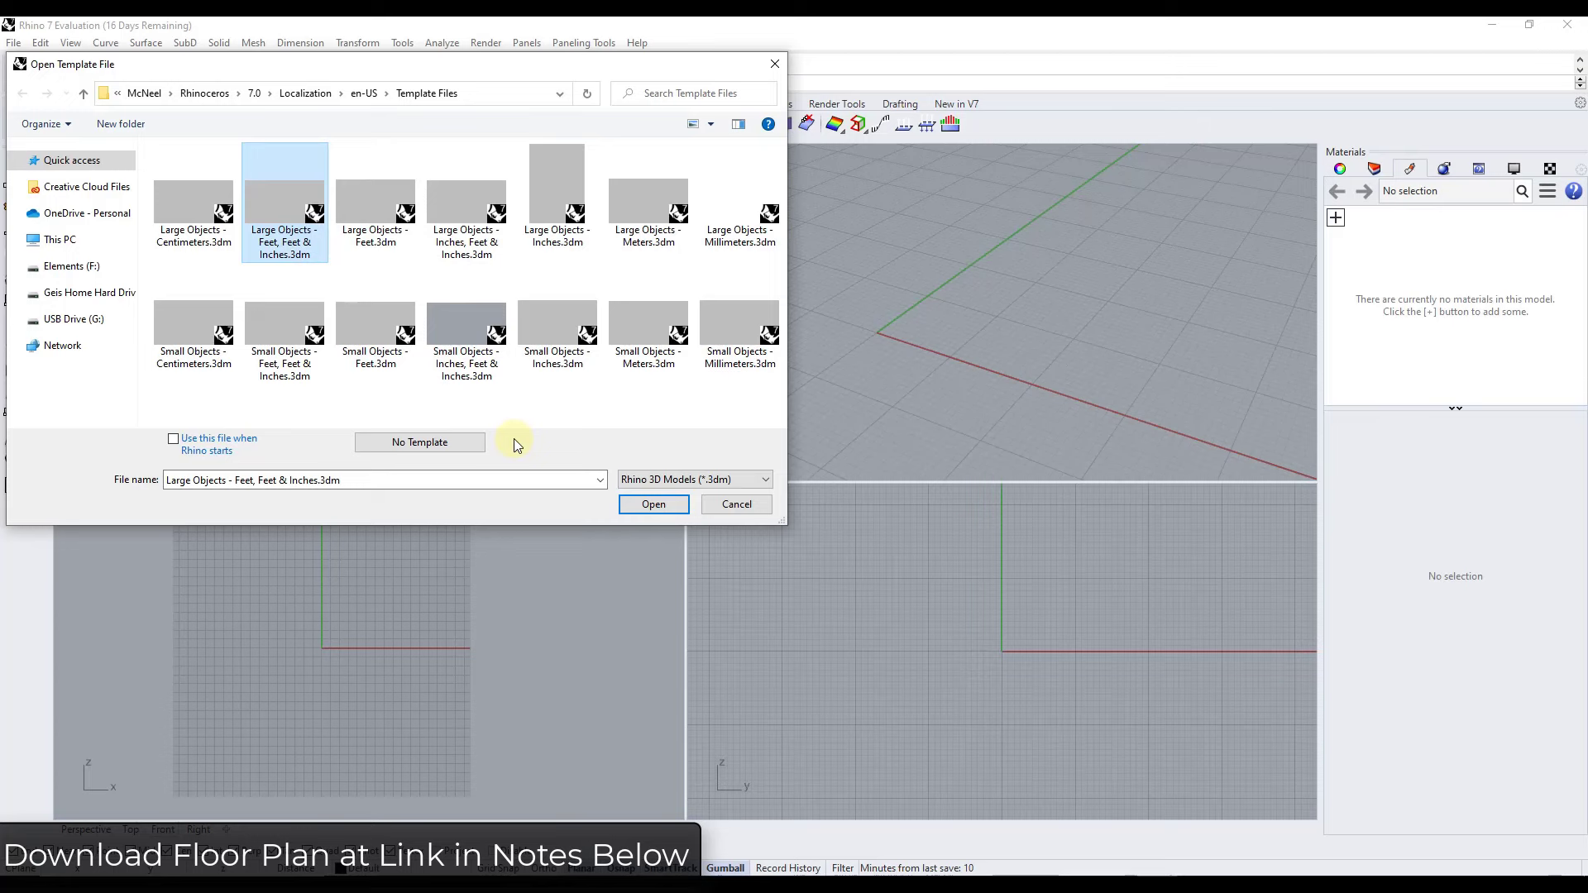
{"action": "left_click", "coordinate": [652, 503]}
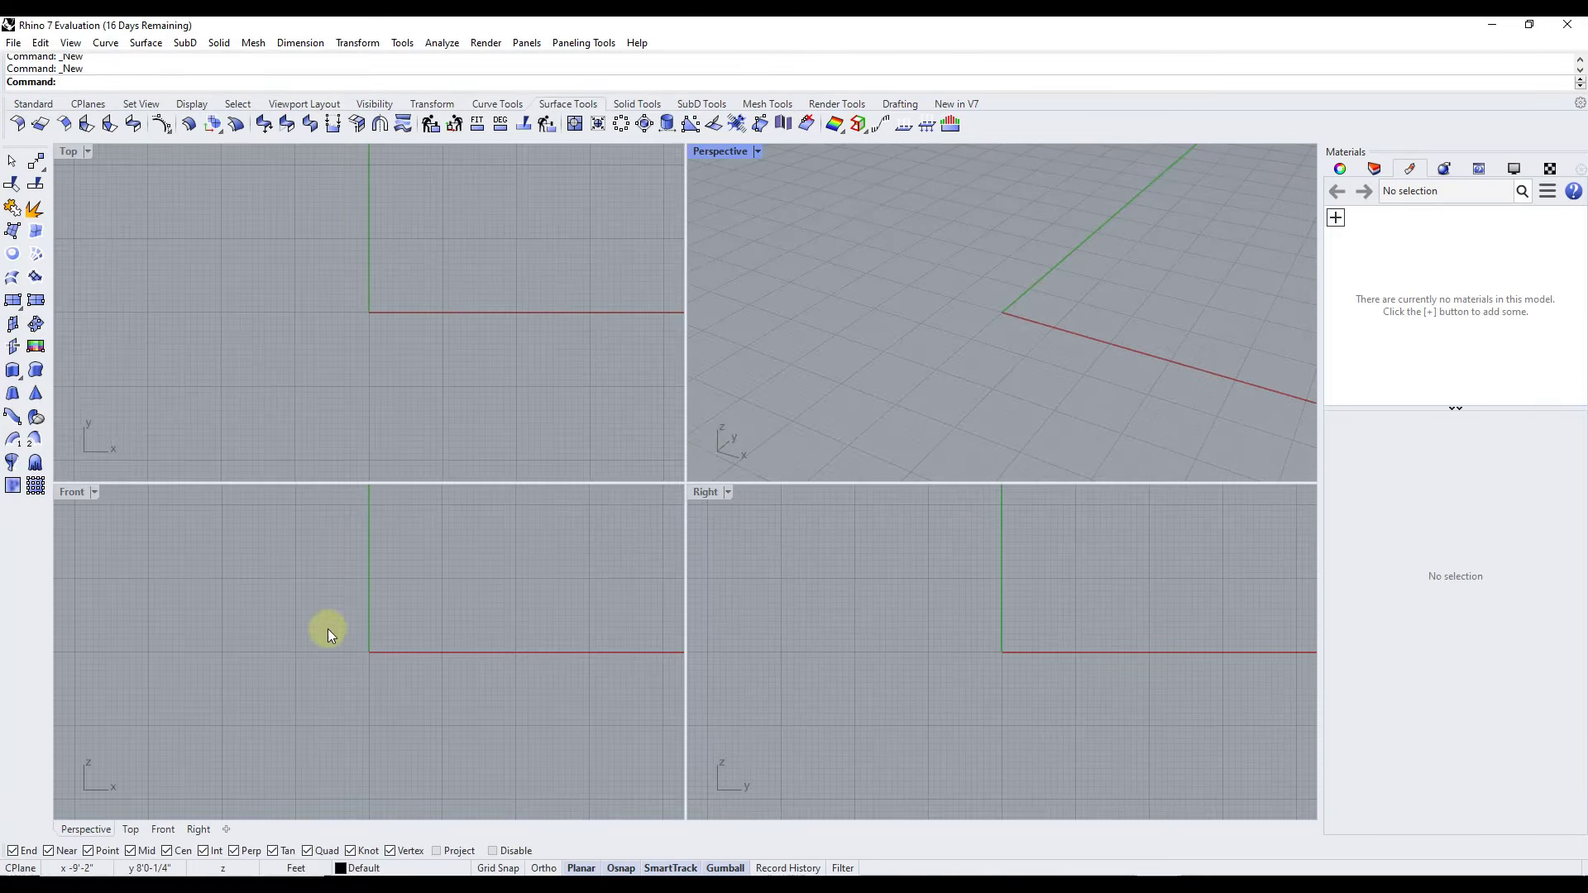
Zoom the Front and Top views, then maximize the Top viewport to fill the workspace
{"action": "left_click", "coordinate": [369, 649]}
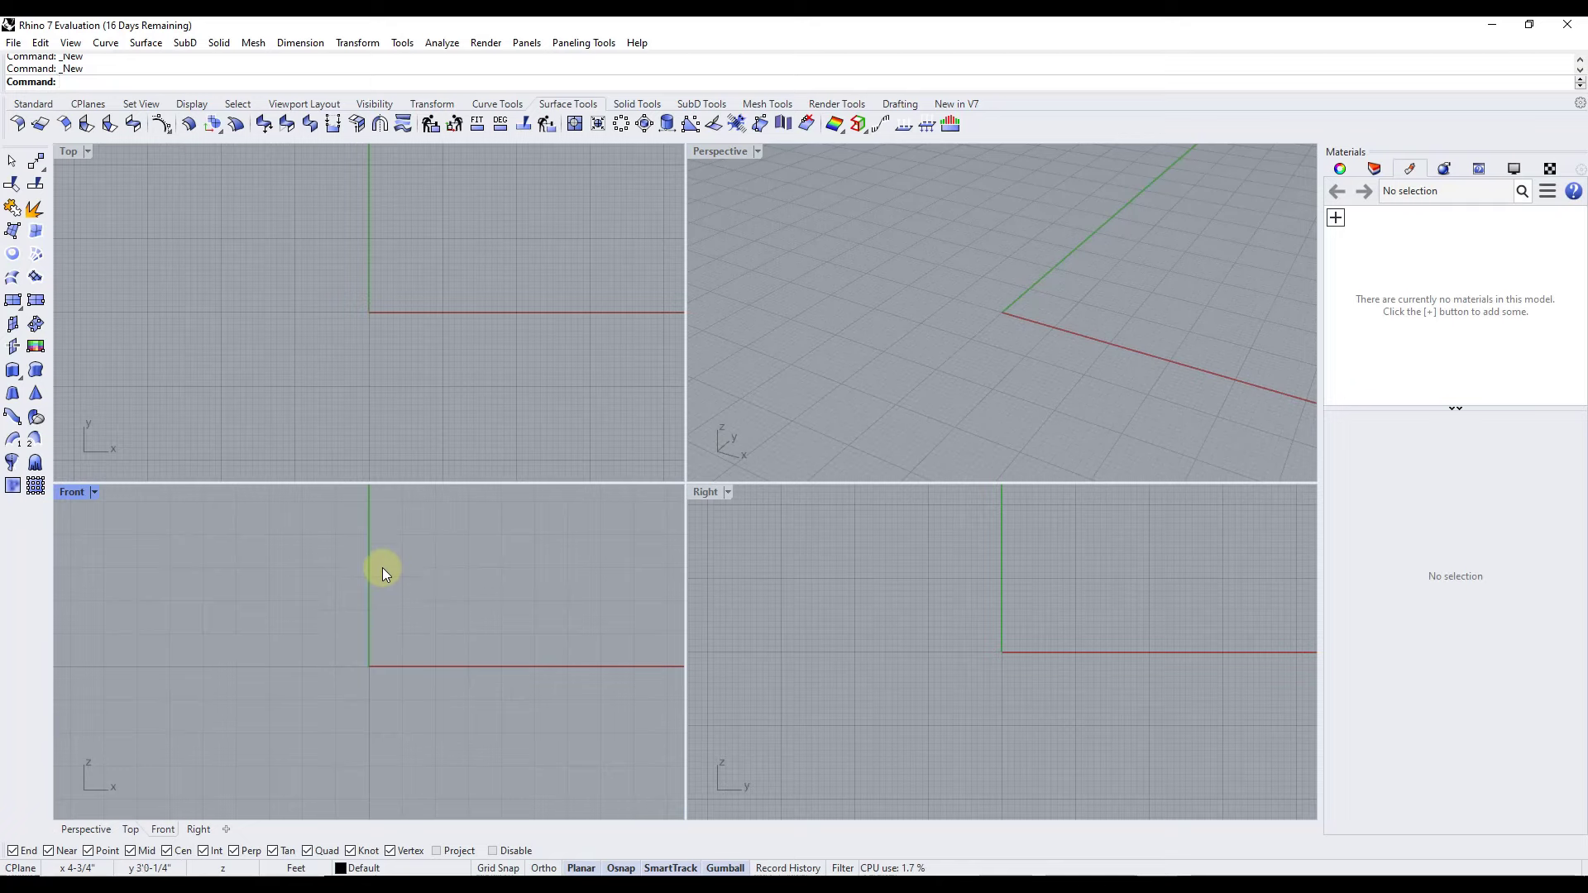
{"action": "scroll", "coordinate": [349, 632], "scroll_direction": "down", "scroll_amount": 2}
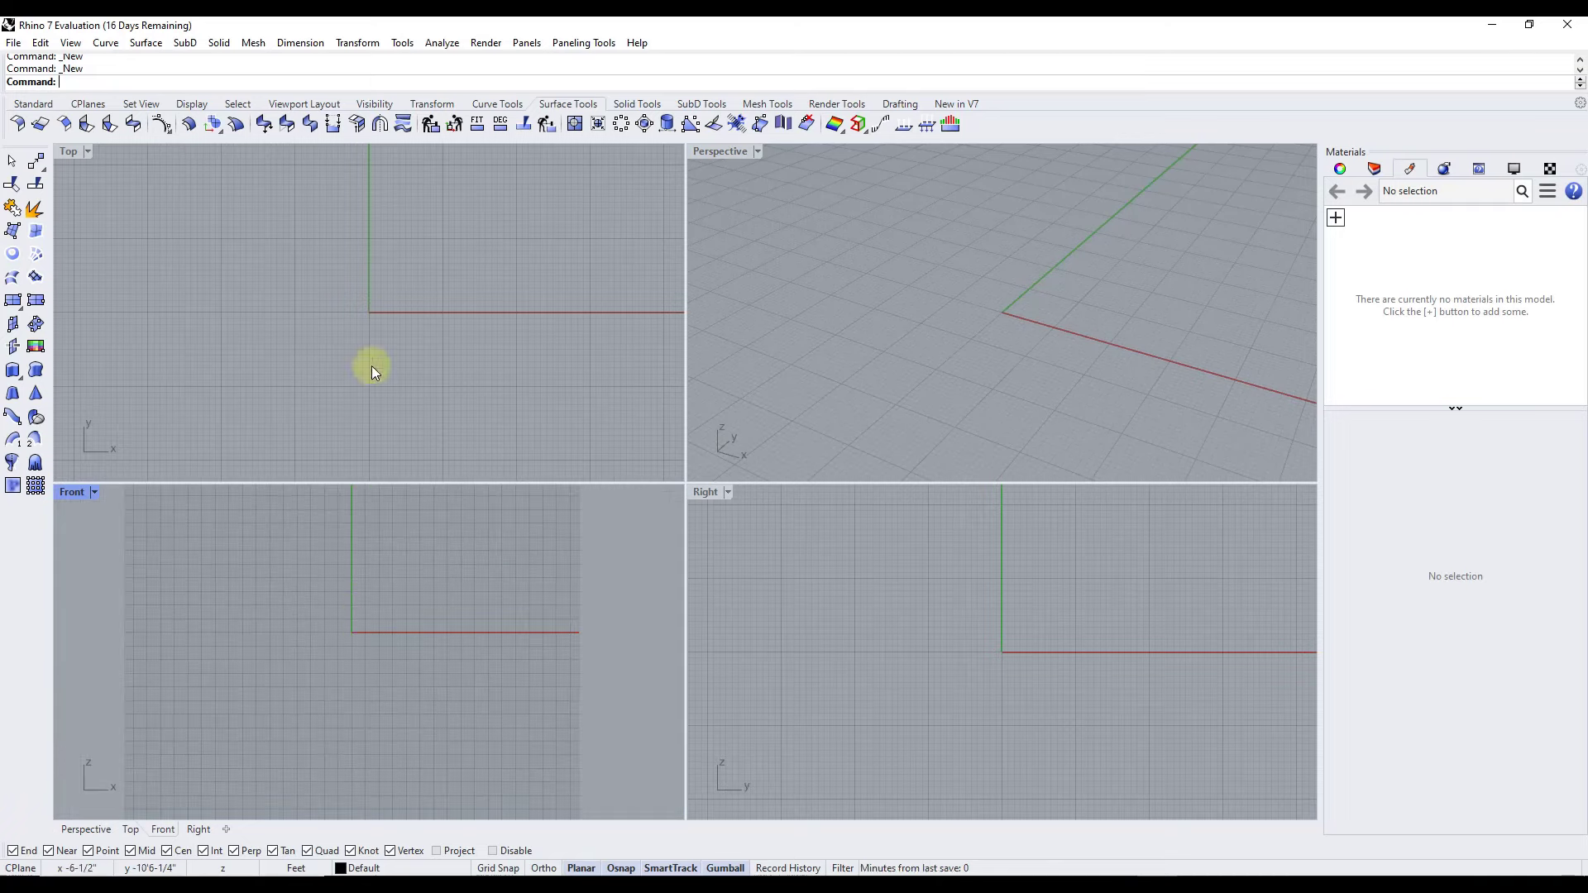
{"action": "left_click", "coordinate": [390, 286]}
{"action": "scroll", "coordinate": [479, 251], "scroll_direction": "up", "scroll_amount": 2}
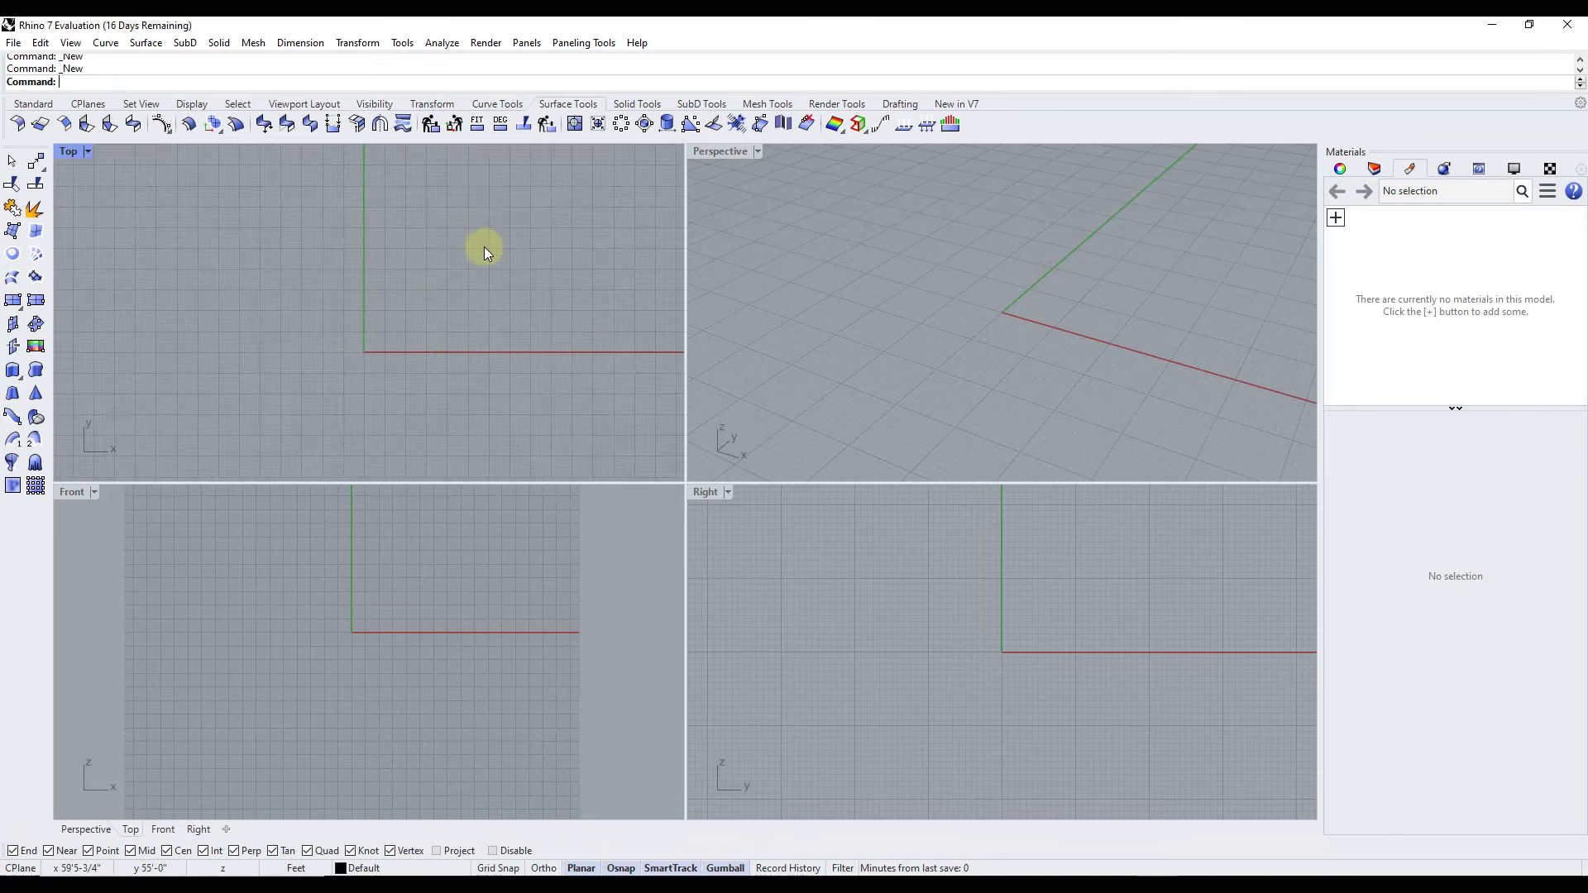
{"action": "double_click", "coordinate": [67, 156]}
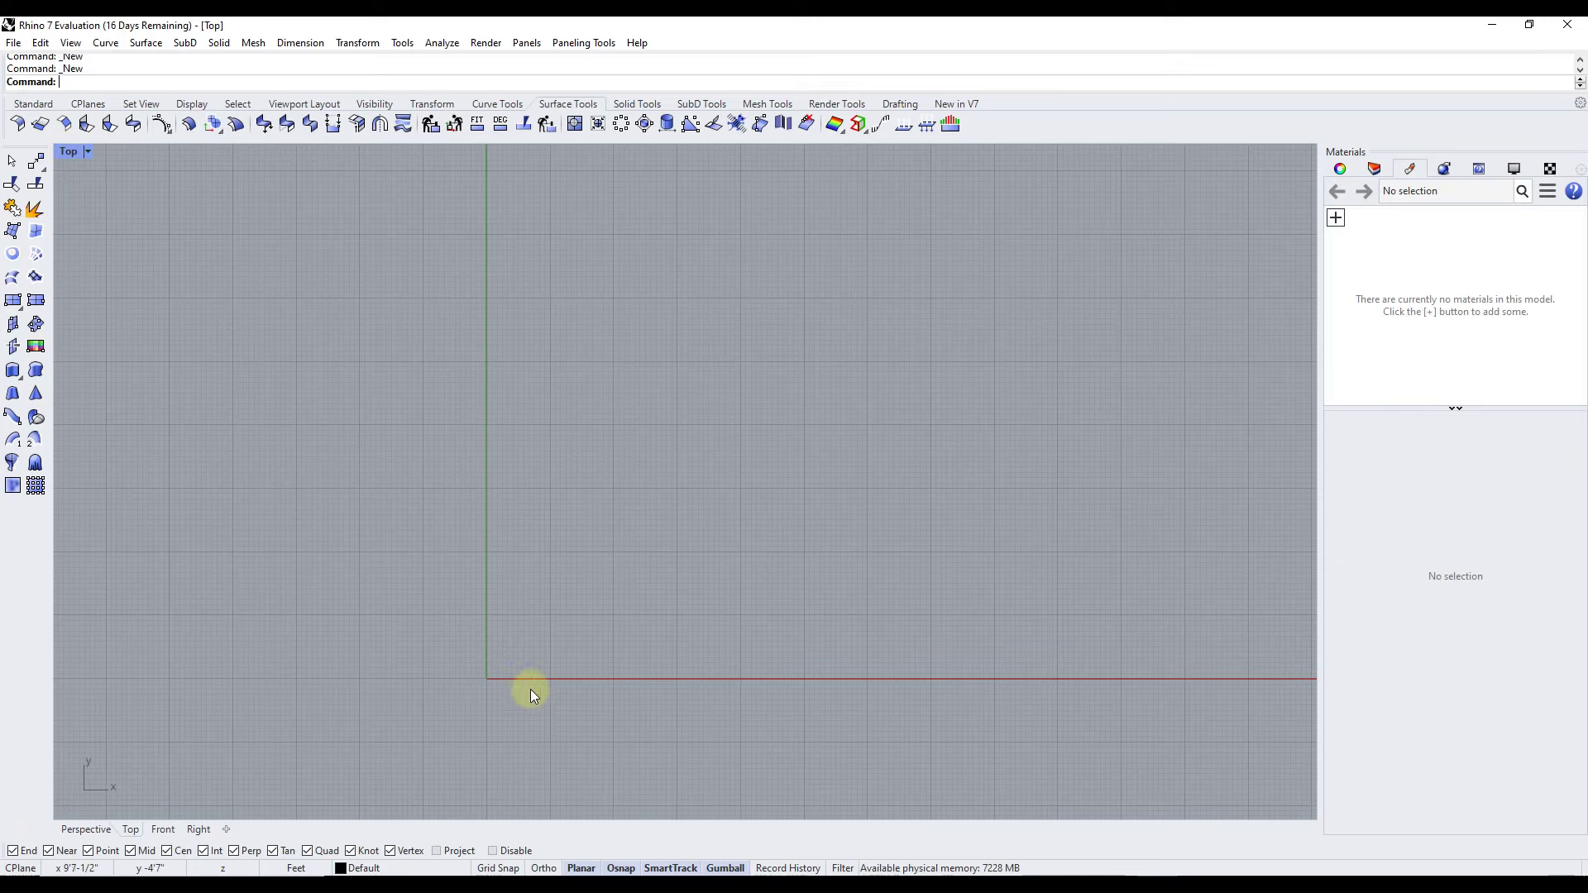
{"action": "double_click", "coordinate": [68, 157]}
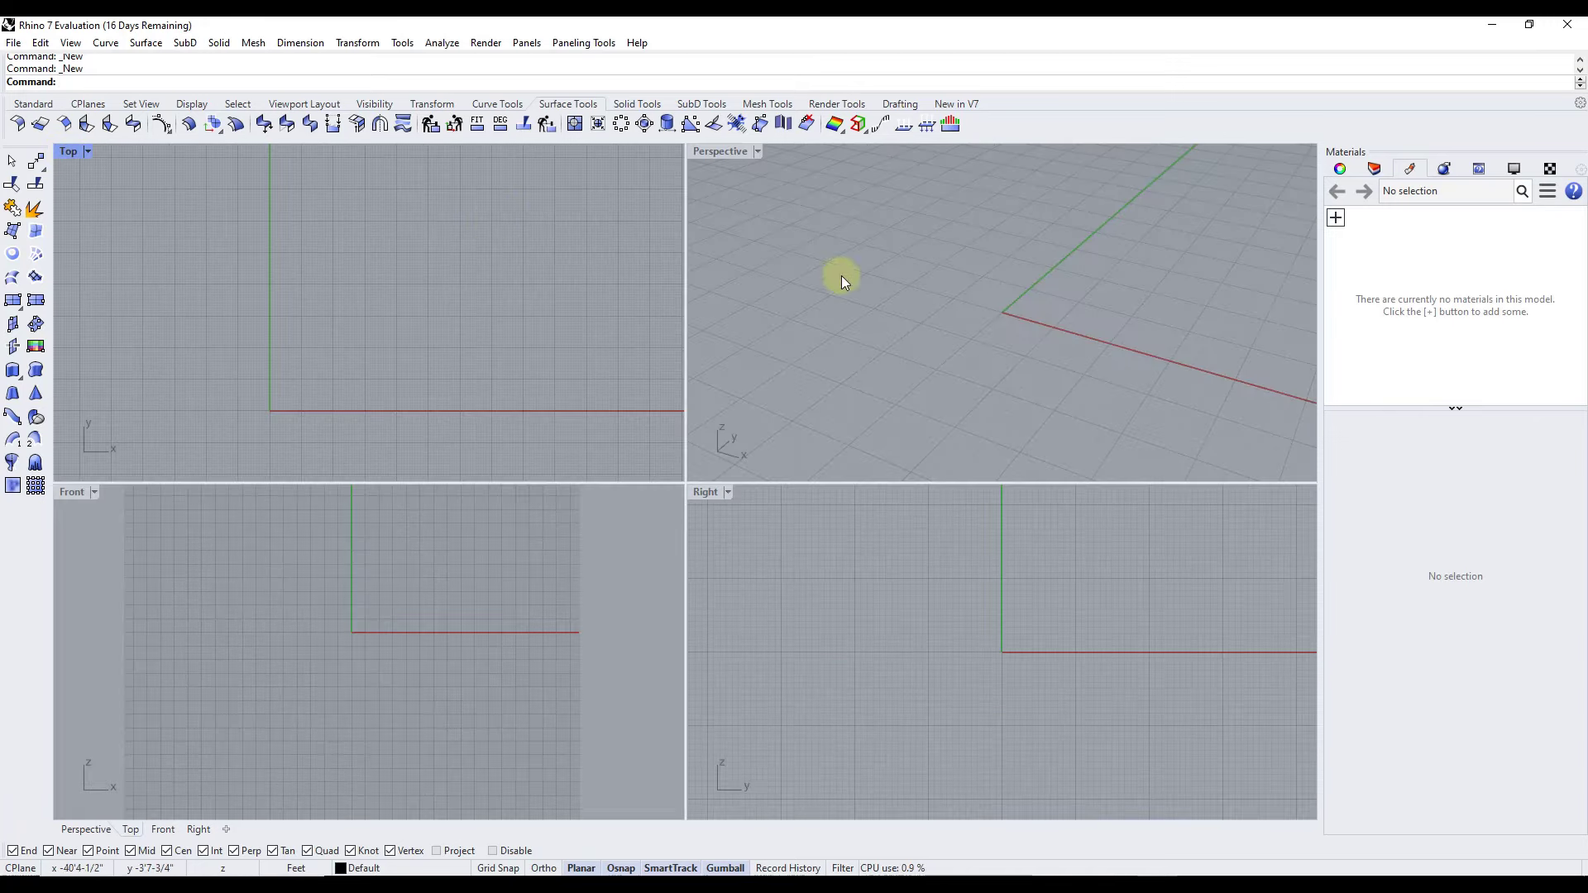
{"action": "double_click", "coordinate": [69, 156]}
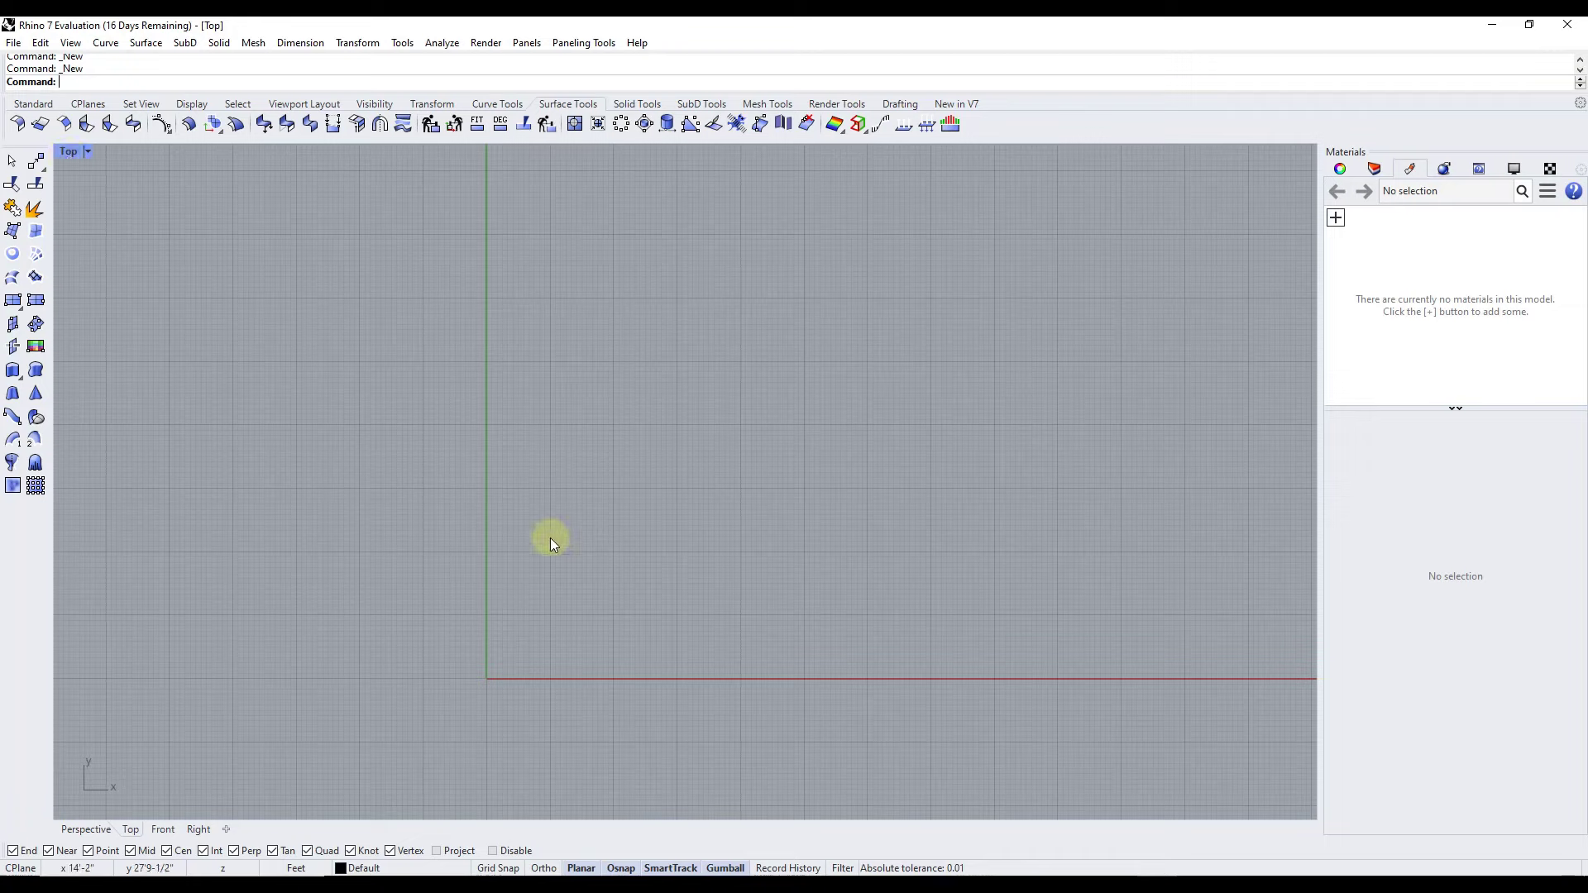
With Ortho on, draw a 31'4" line from the origin straight up the Y axis
{"action": "type", "text": "Line"}
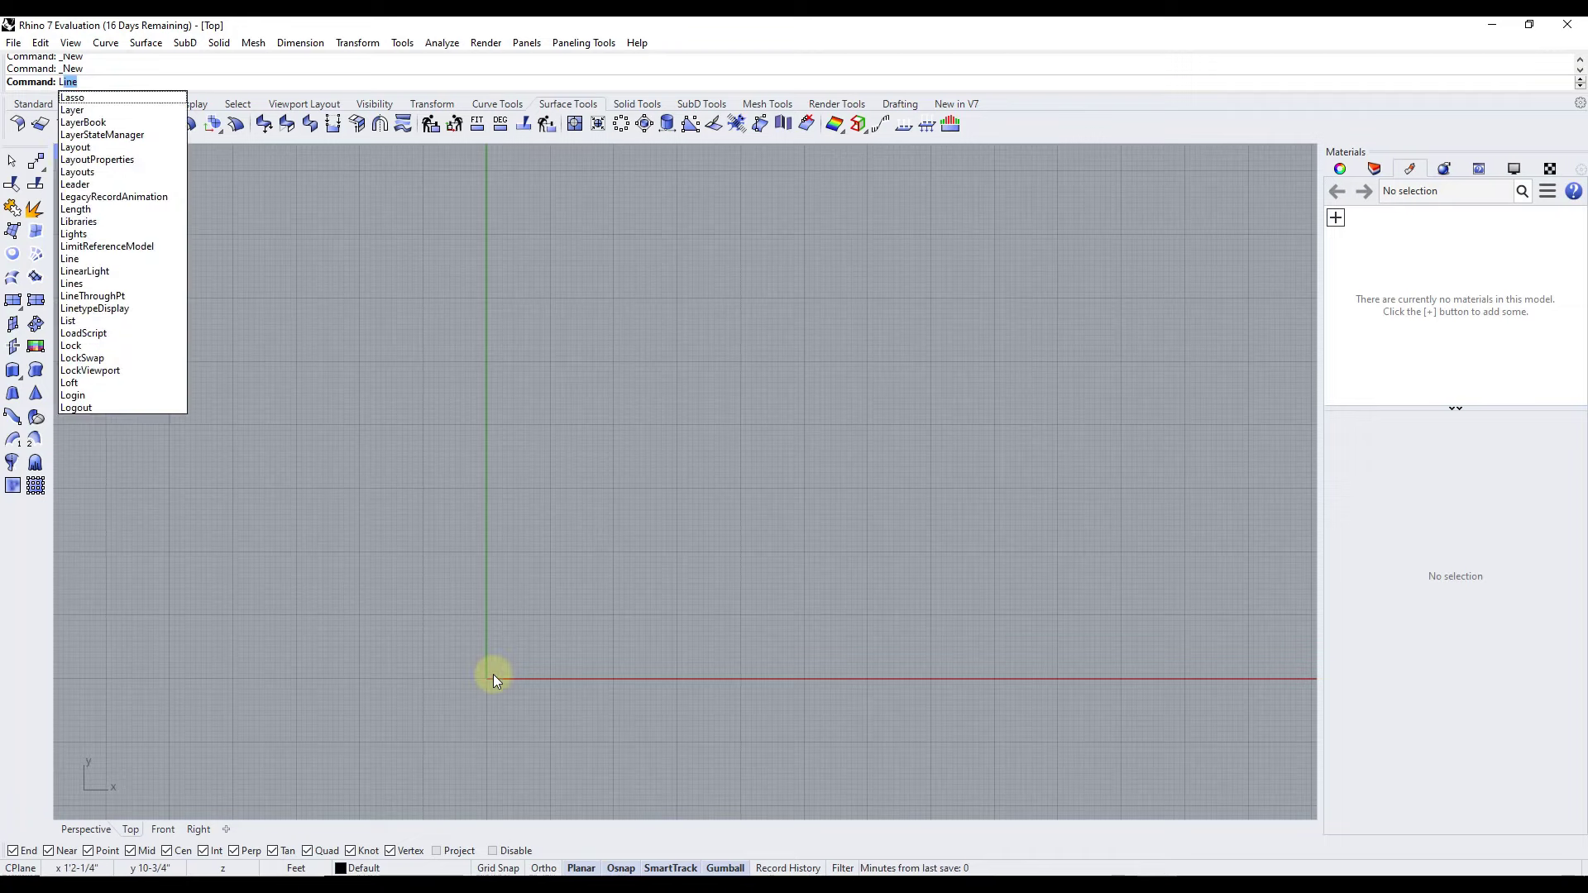
{"action": "key", "text": "Return"}
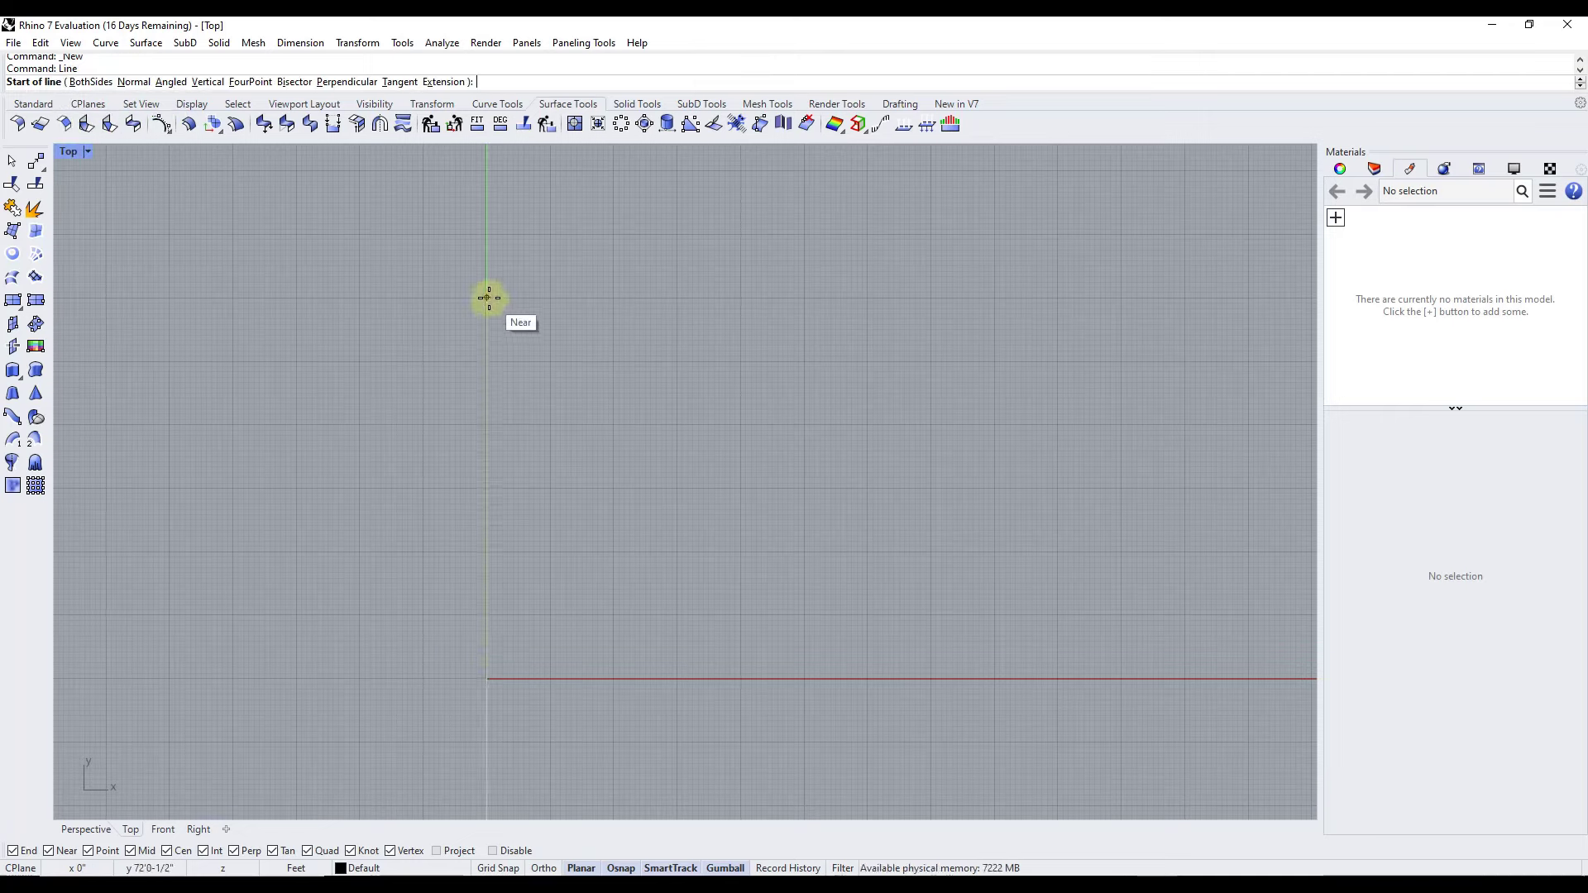
{"action": "left_click", "coordinate": [499, 869]}
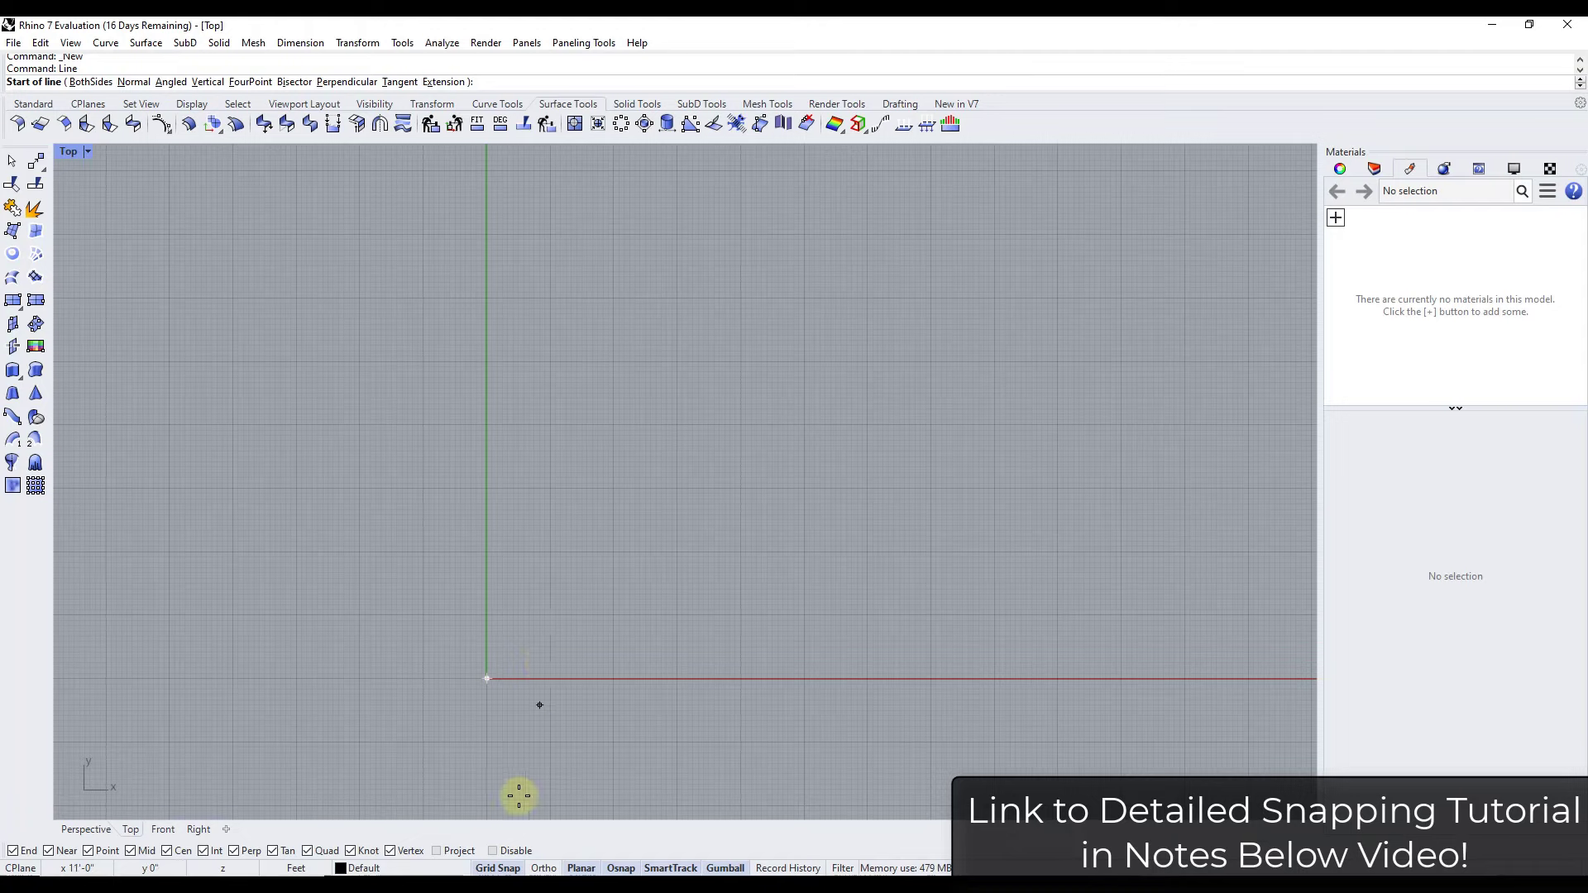
{"action": "left_click", "coordinate": [499, 869]}
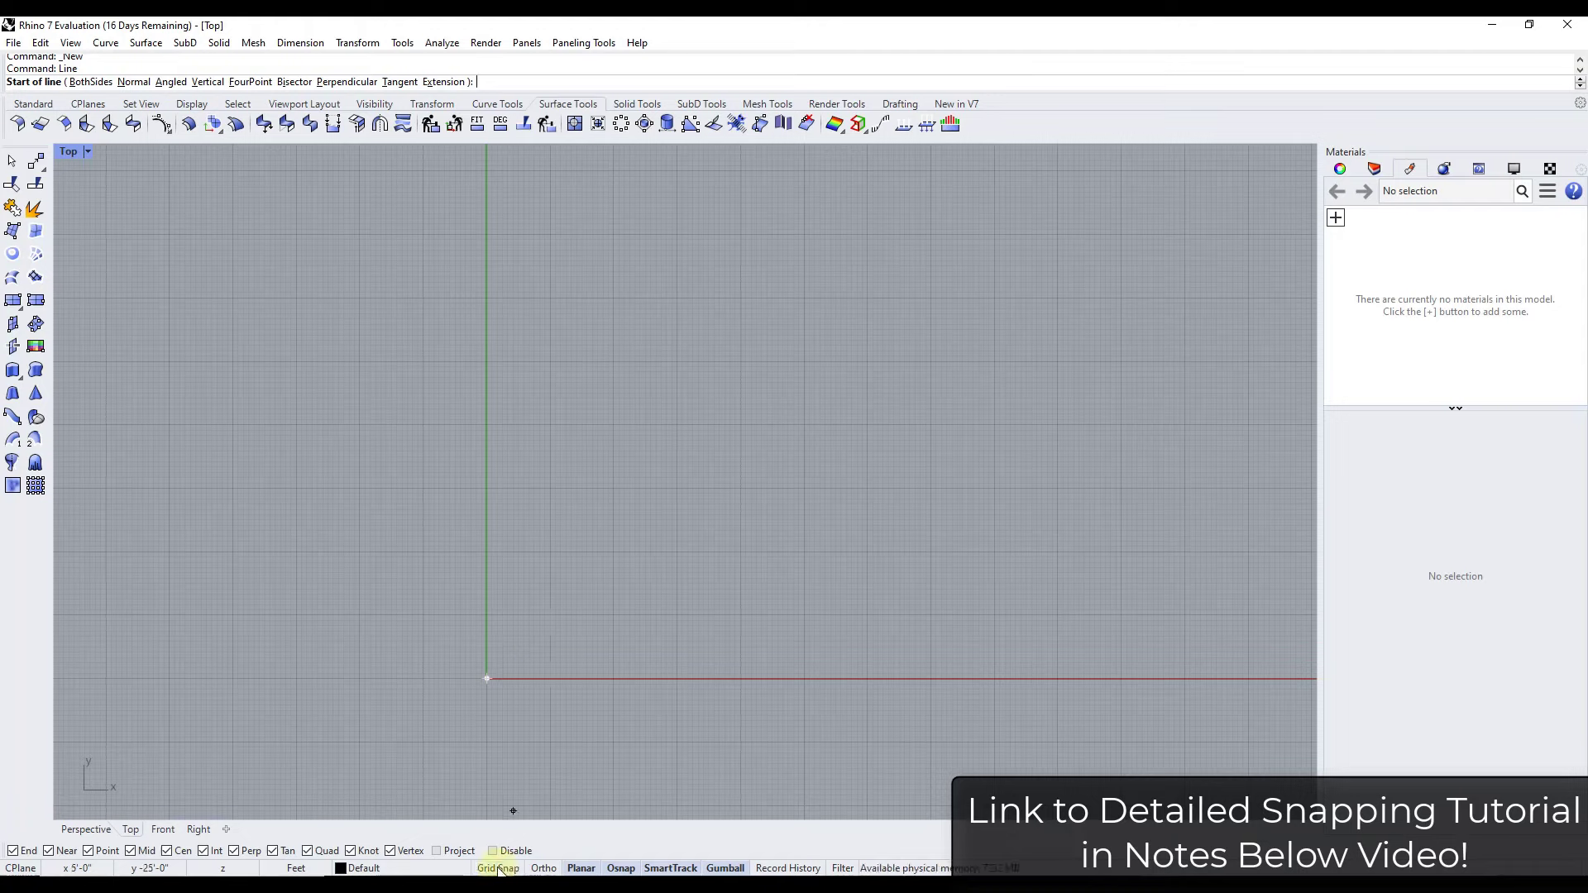
{"action": "left_click", "coordinate": [581, 869]}
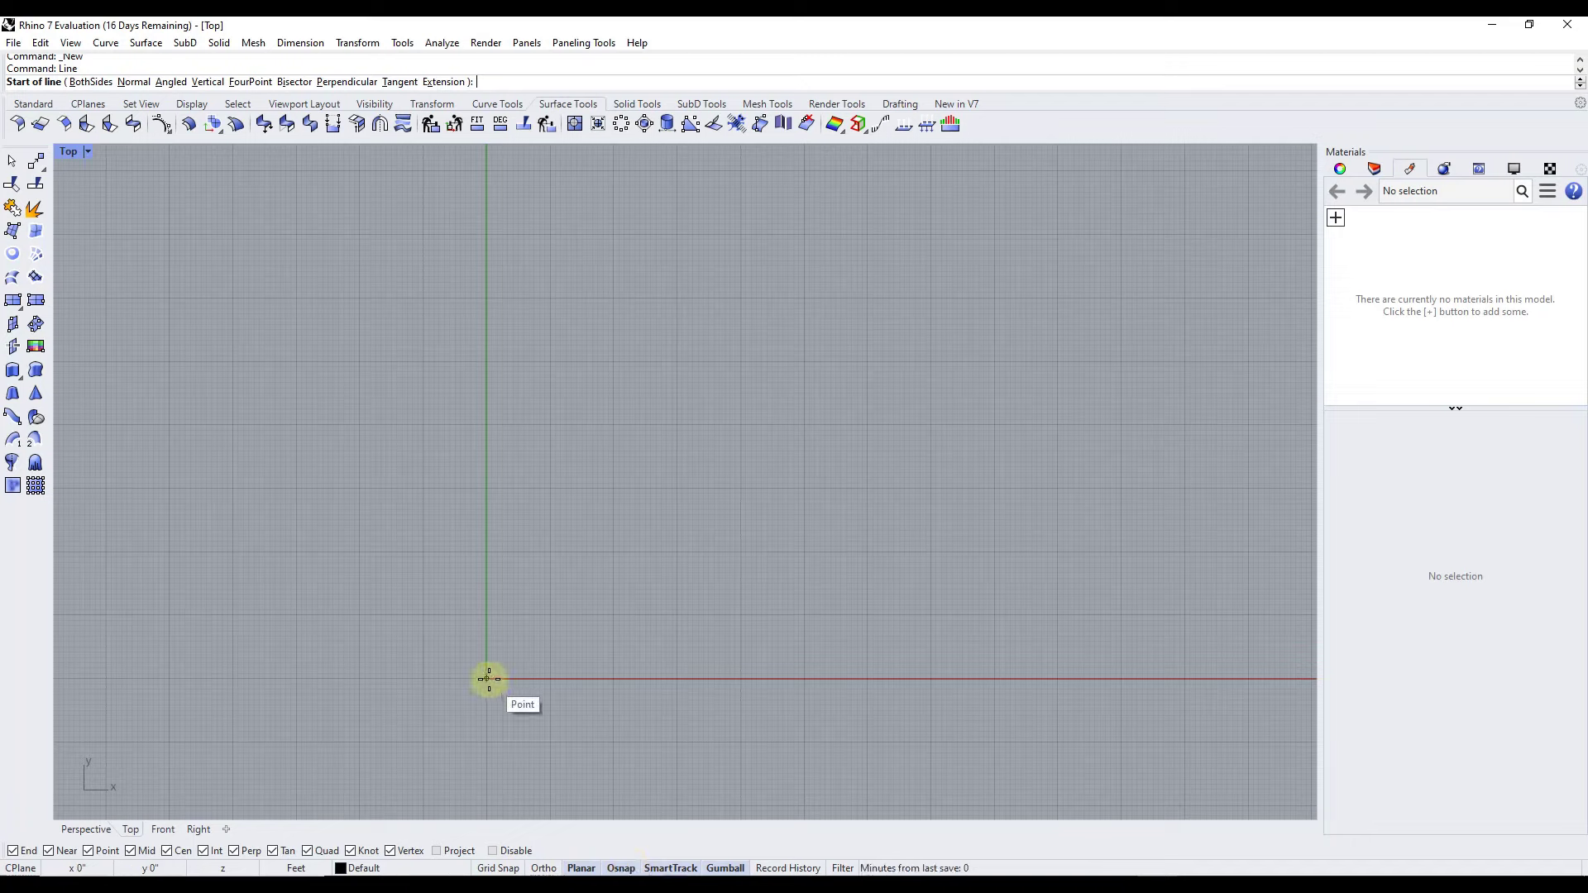
{"action": "left_click", "coordinate": [488, 678]}
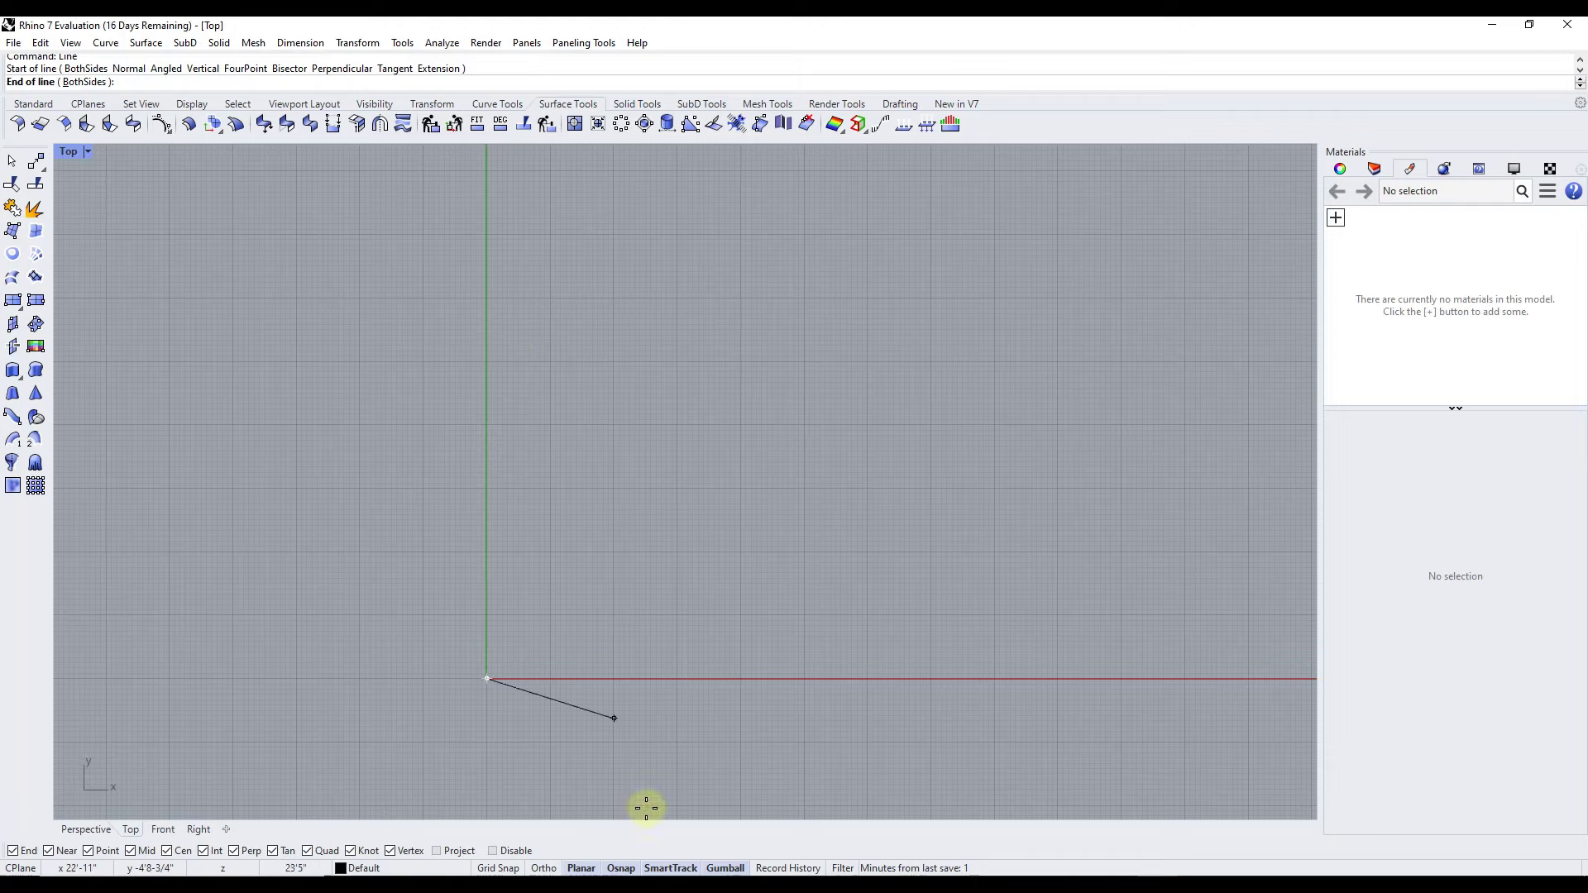
{"action": "left_click", "coordinate": [671, 869]}
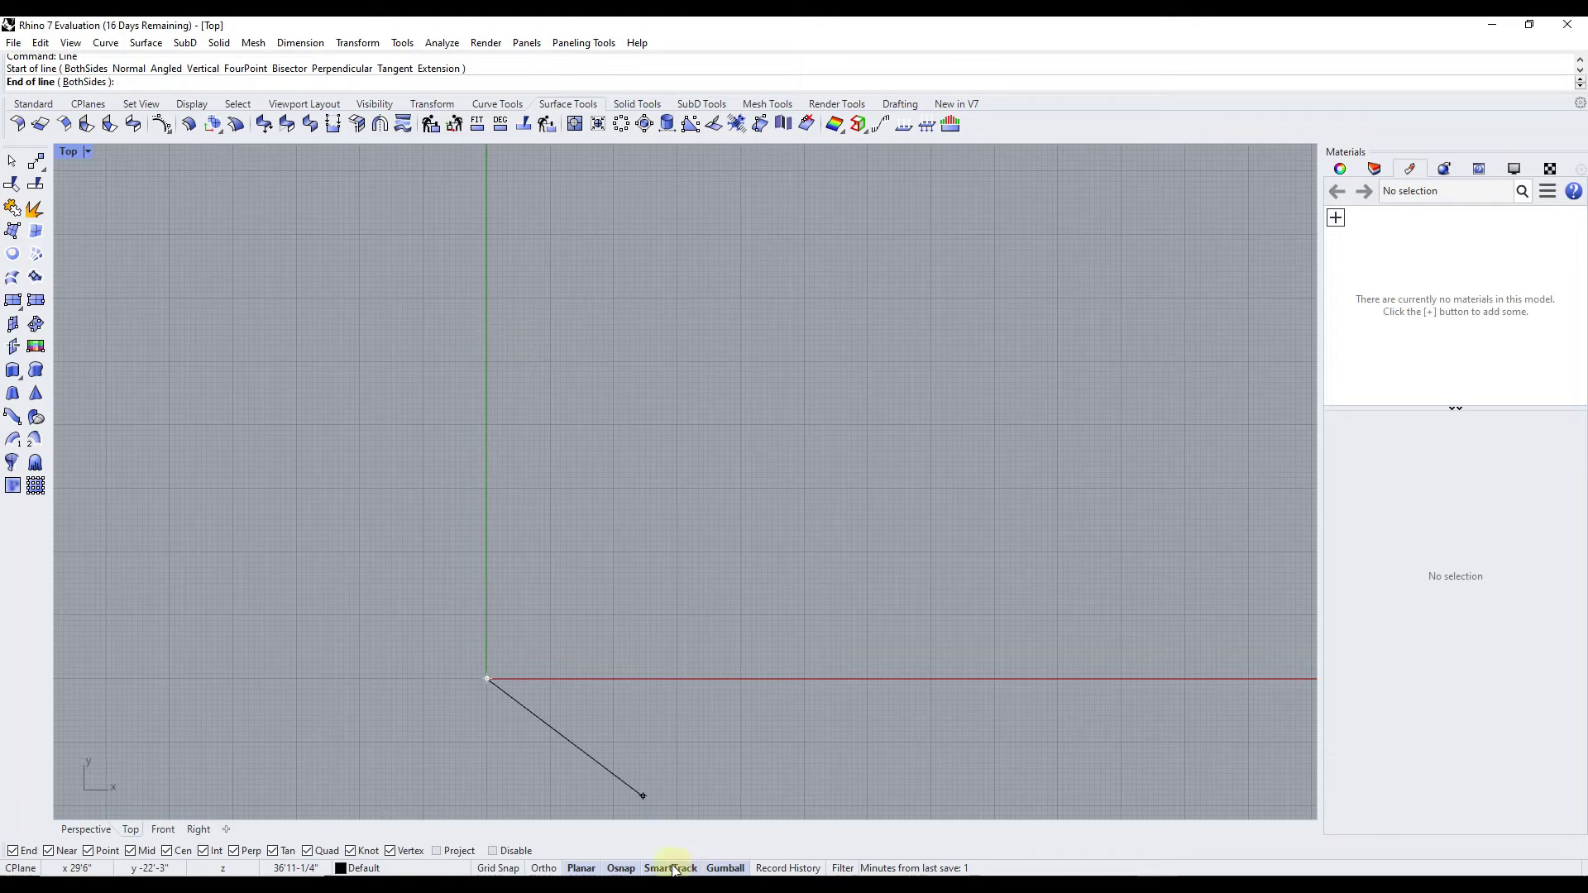
{"action": "left_click", "coordinate": [544, 869]}
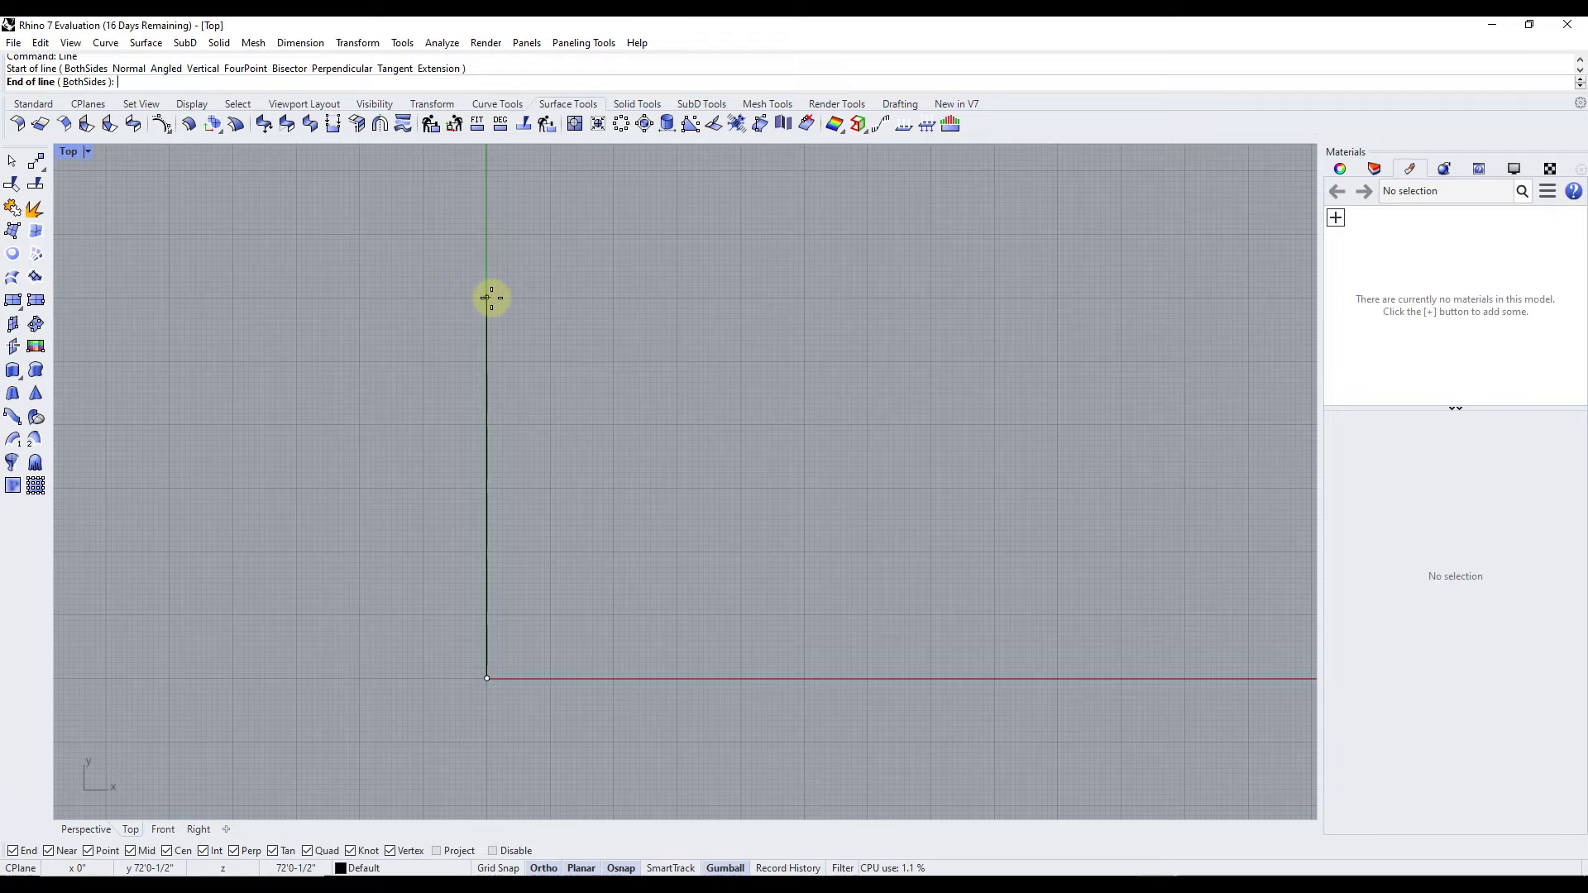
{"action": "type", "text": "31"}
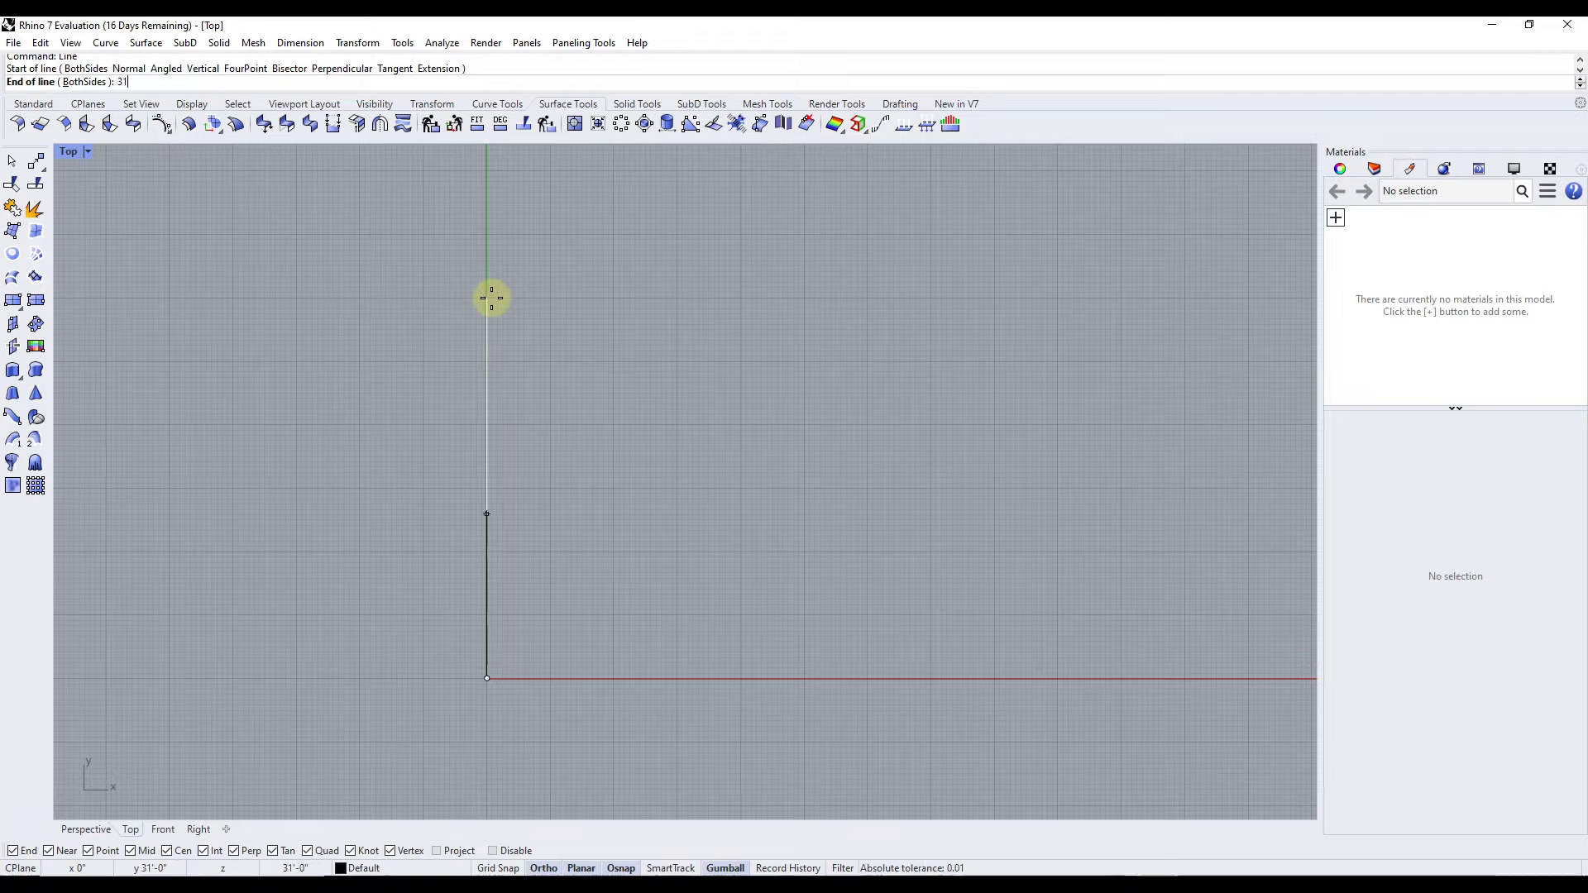
{"action": "type", "text": "'4"}
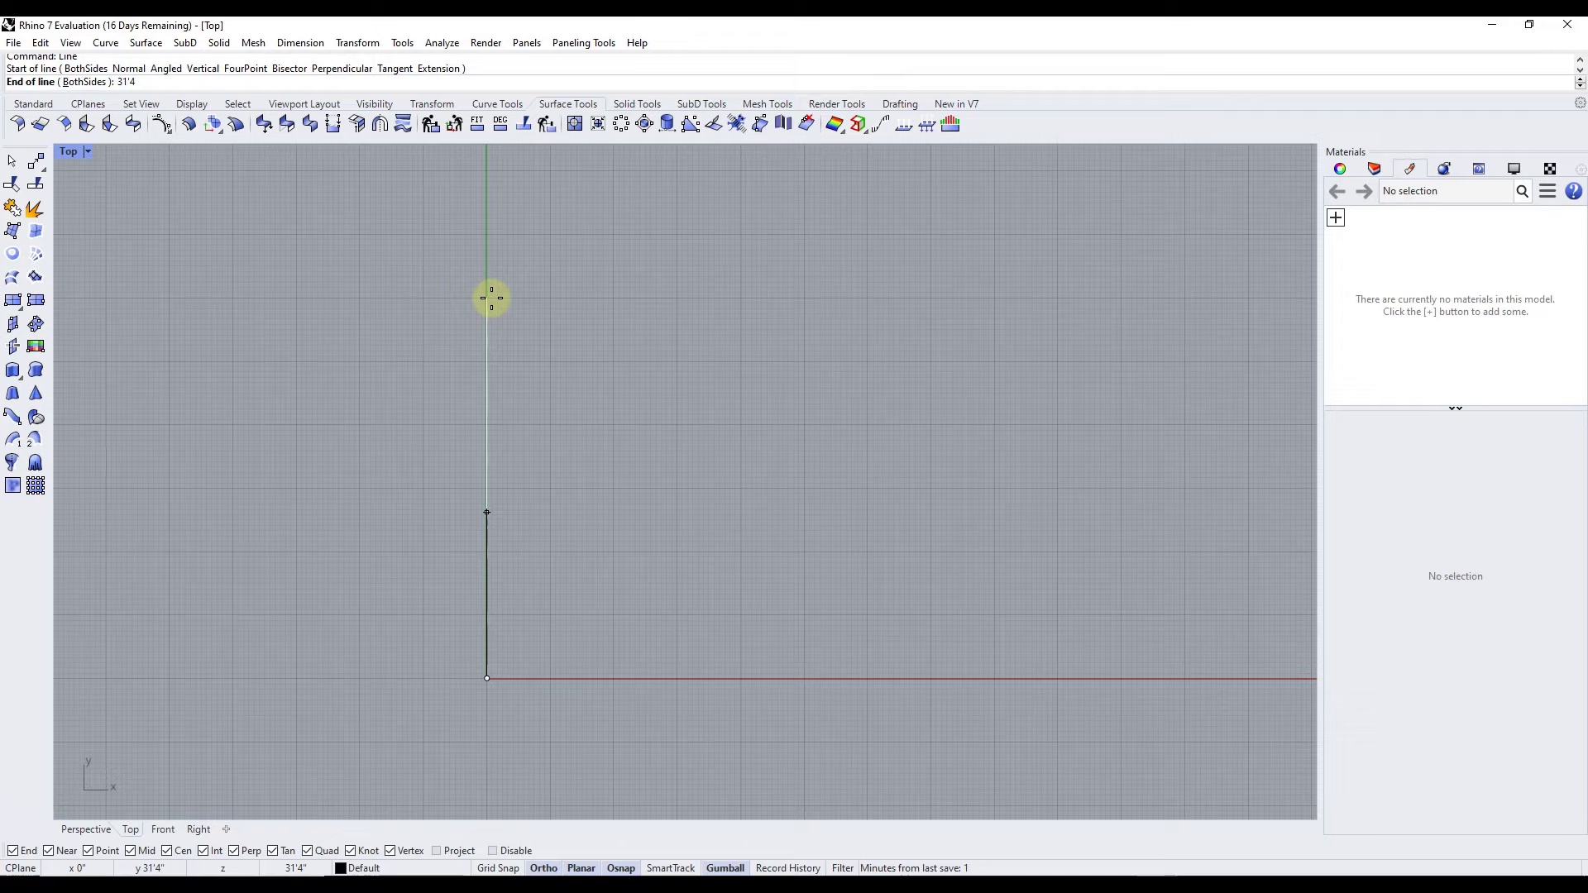
{"action": "key", "text": "Return"}
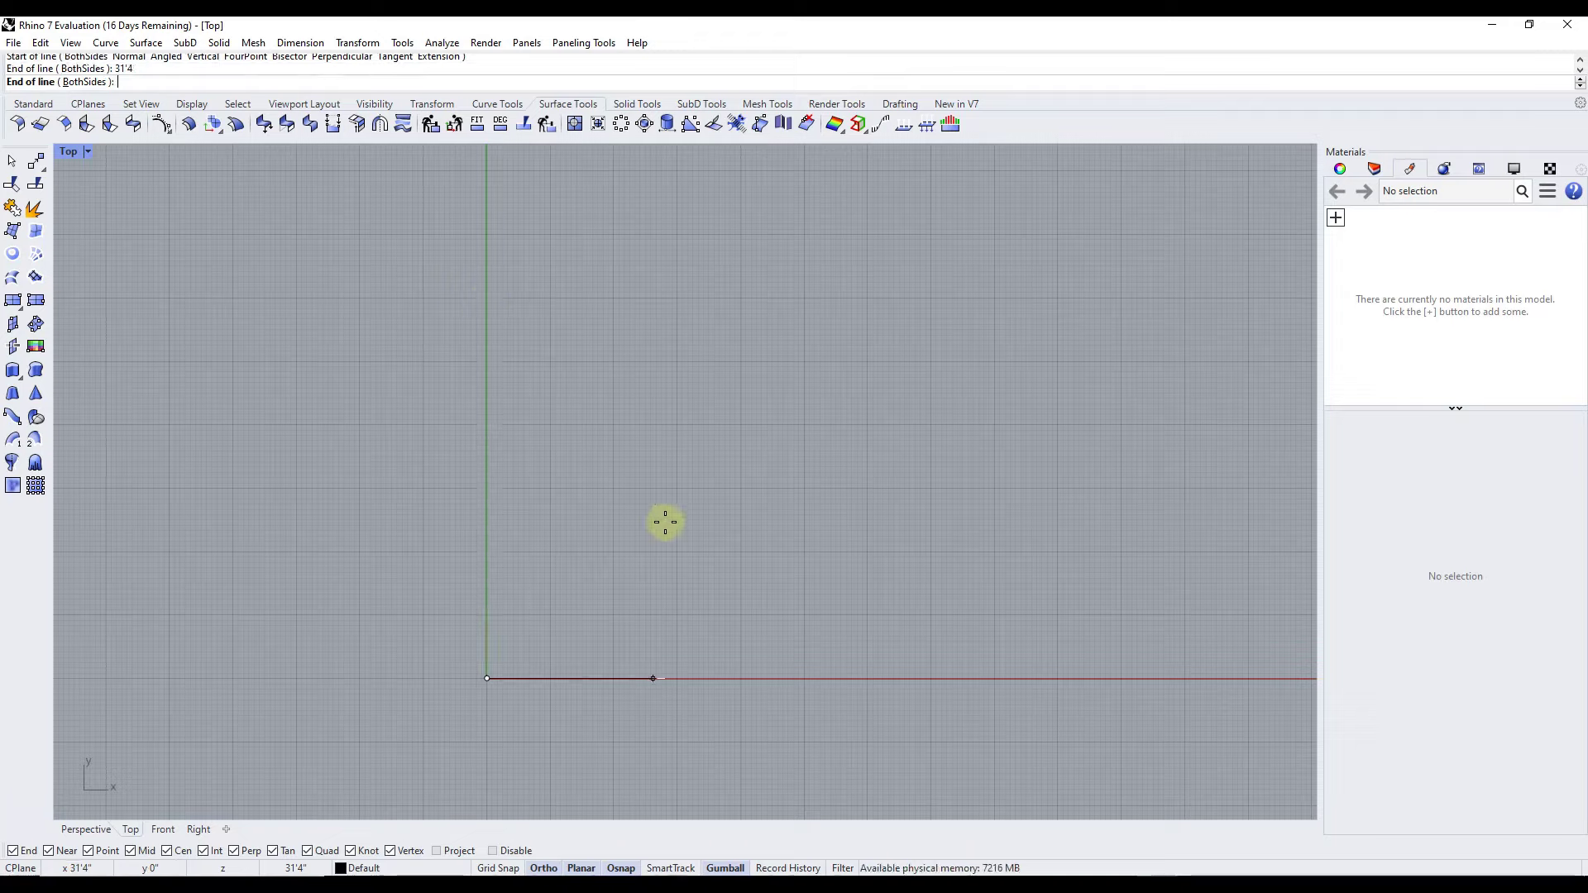
{"action": "left_click", "coordinate": [489, 404]}
Draw the 57'10.5 top edge to the right from the wall line's upper end
{"action": "scroll", "coordinate": [490, 518], "scroll_direction": "up", "scroll_amount": 2}
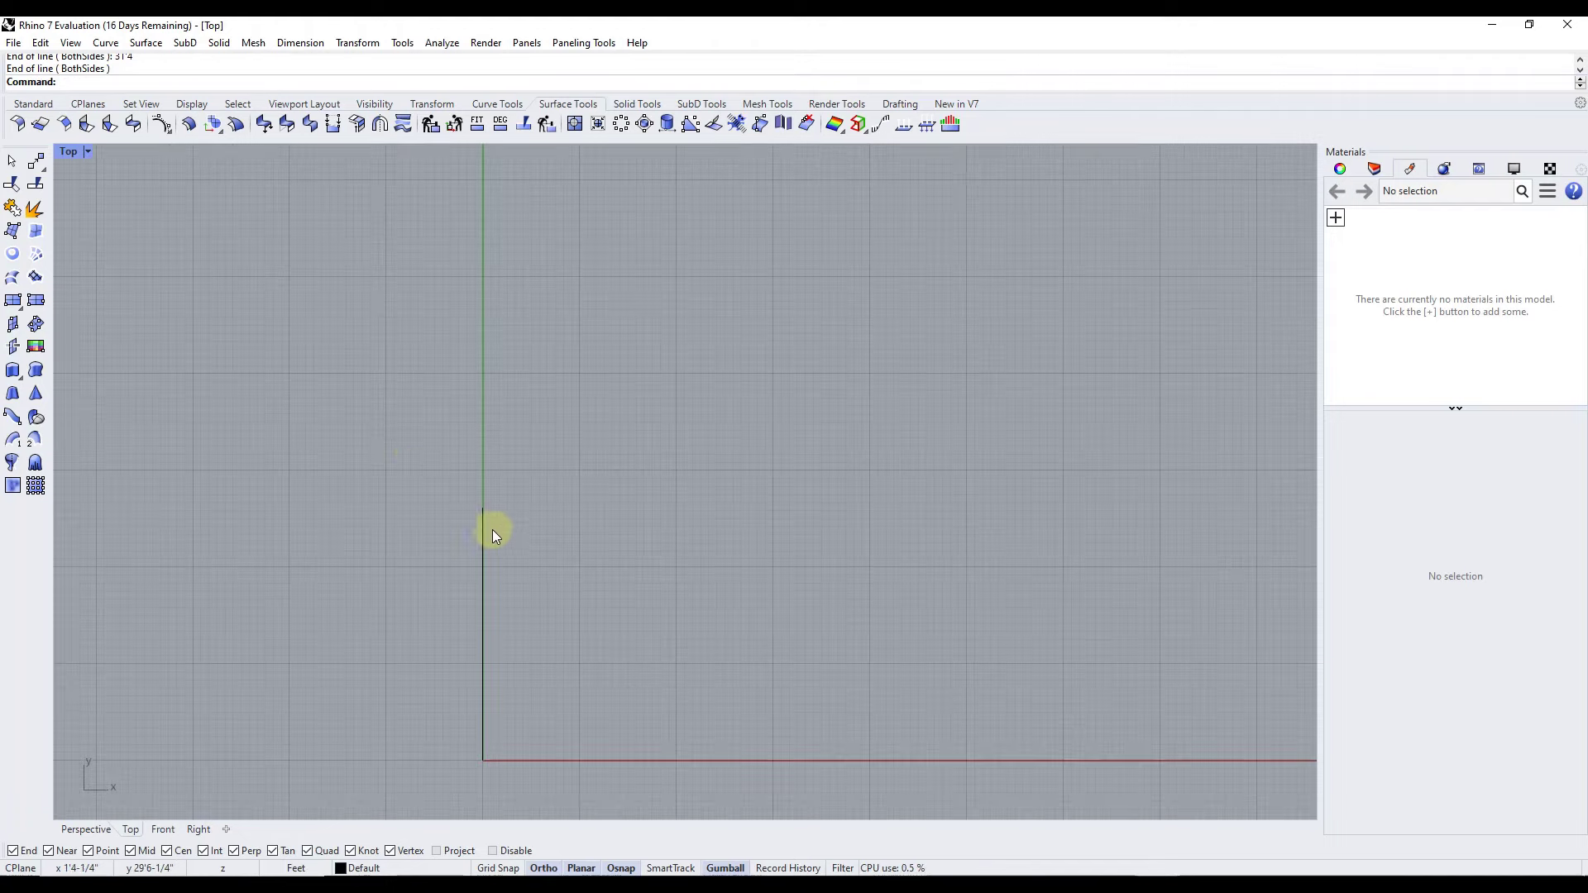
{"action": "scroll", "coordinate": [618, 609], "scroll_direction": "down", "scroll_amount": 3}
{"action": "scroll", "coordinate": [618, 609], "scroll_direction": "up", "scroll_amount": 4}
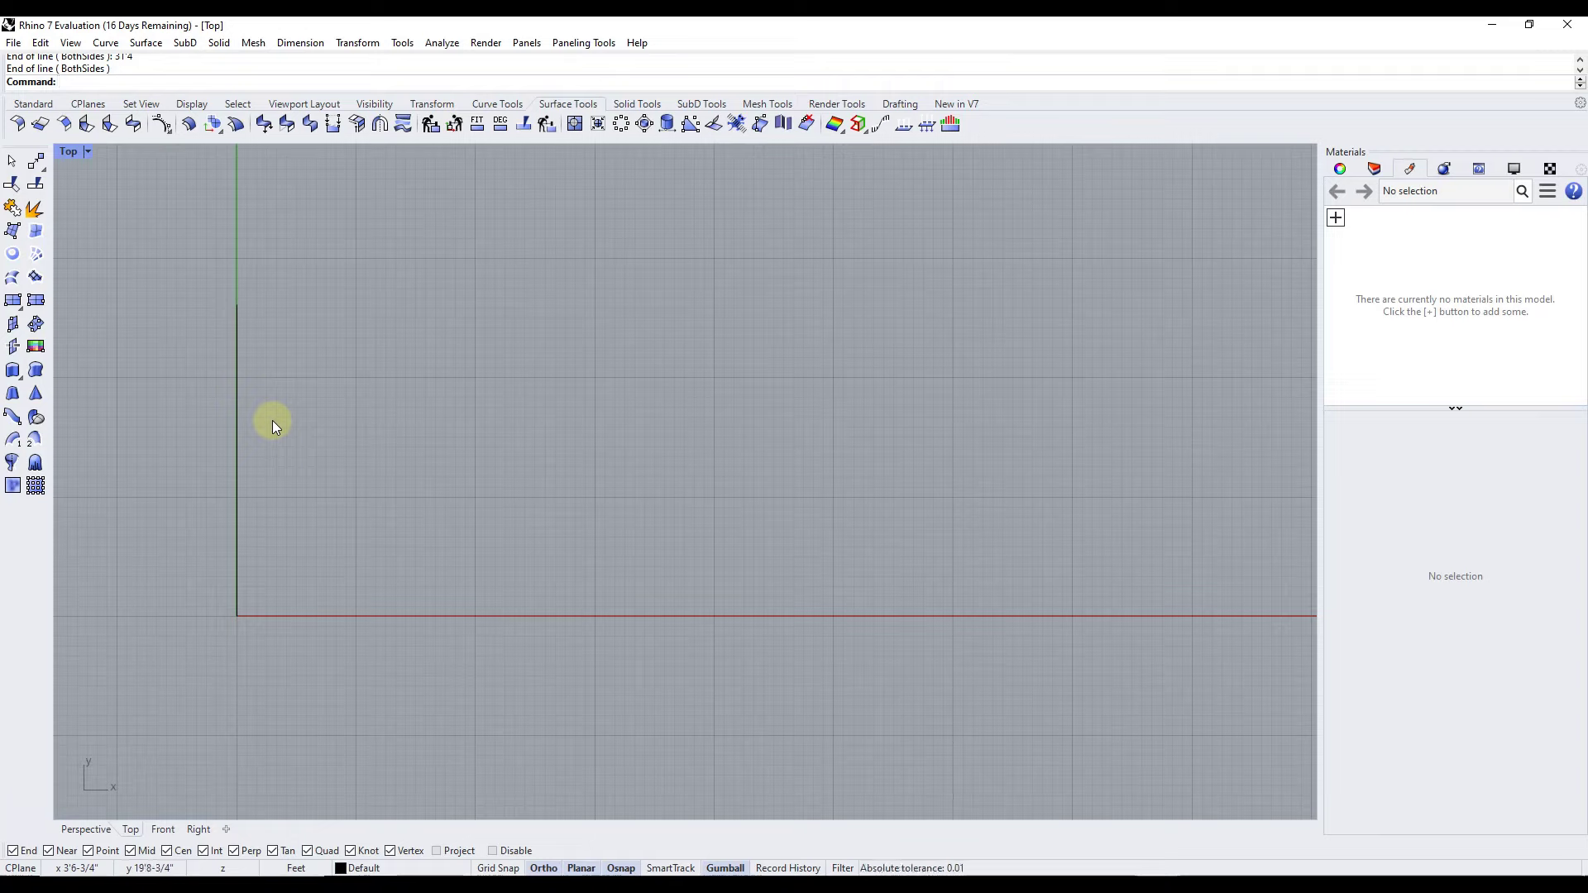
{"action": "key", "text": "Return"}
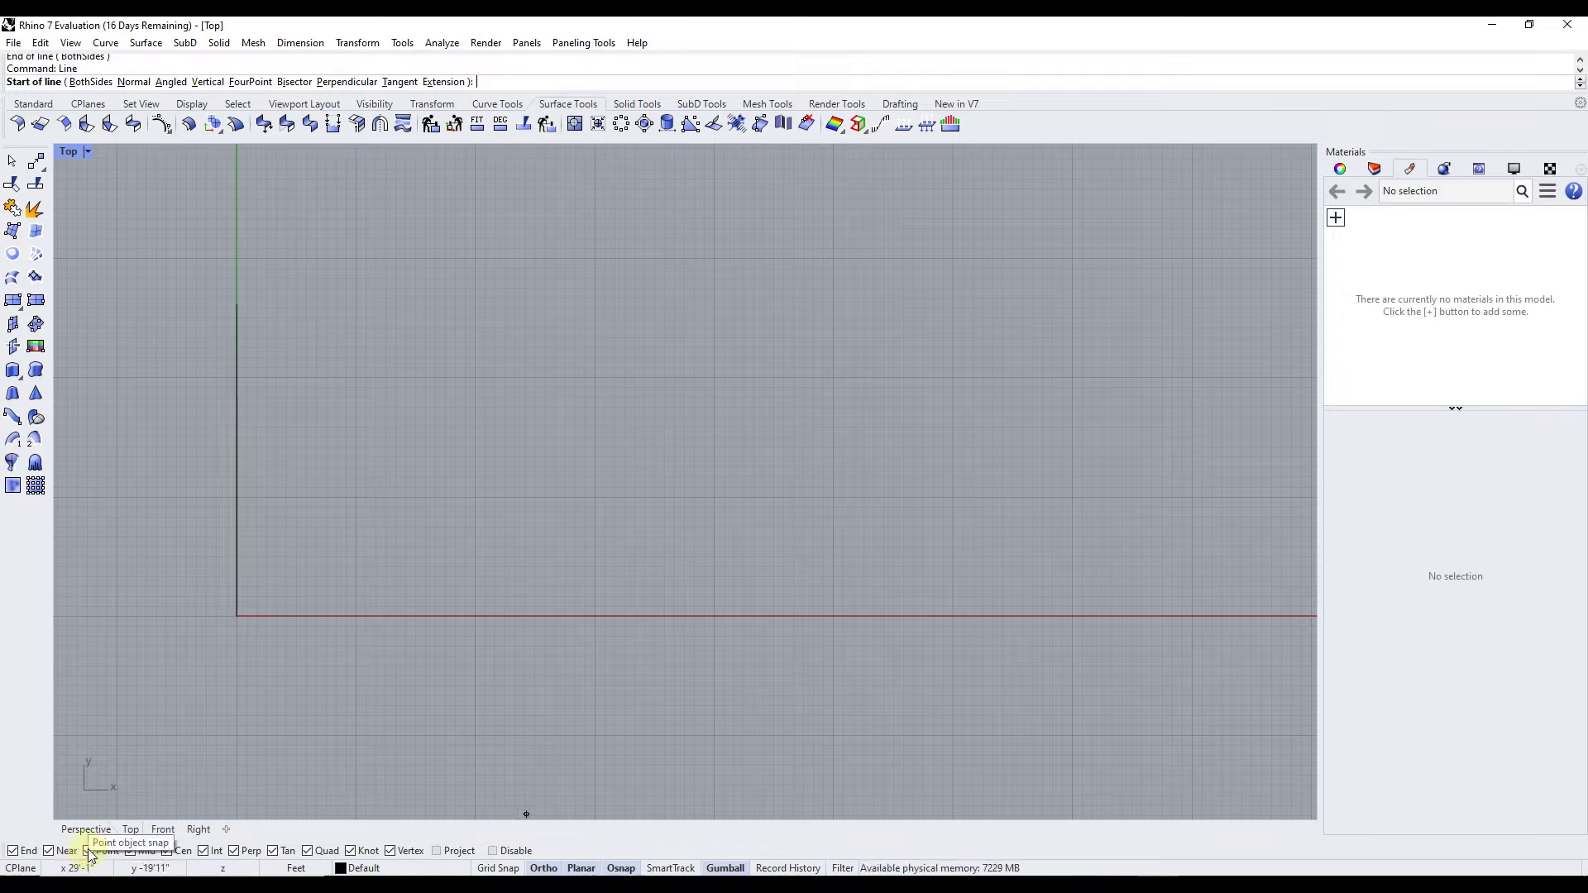
{"action": "left_click", "coordinate": [236, 305]}
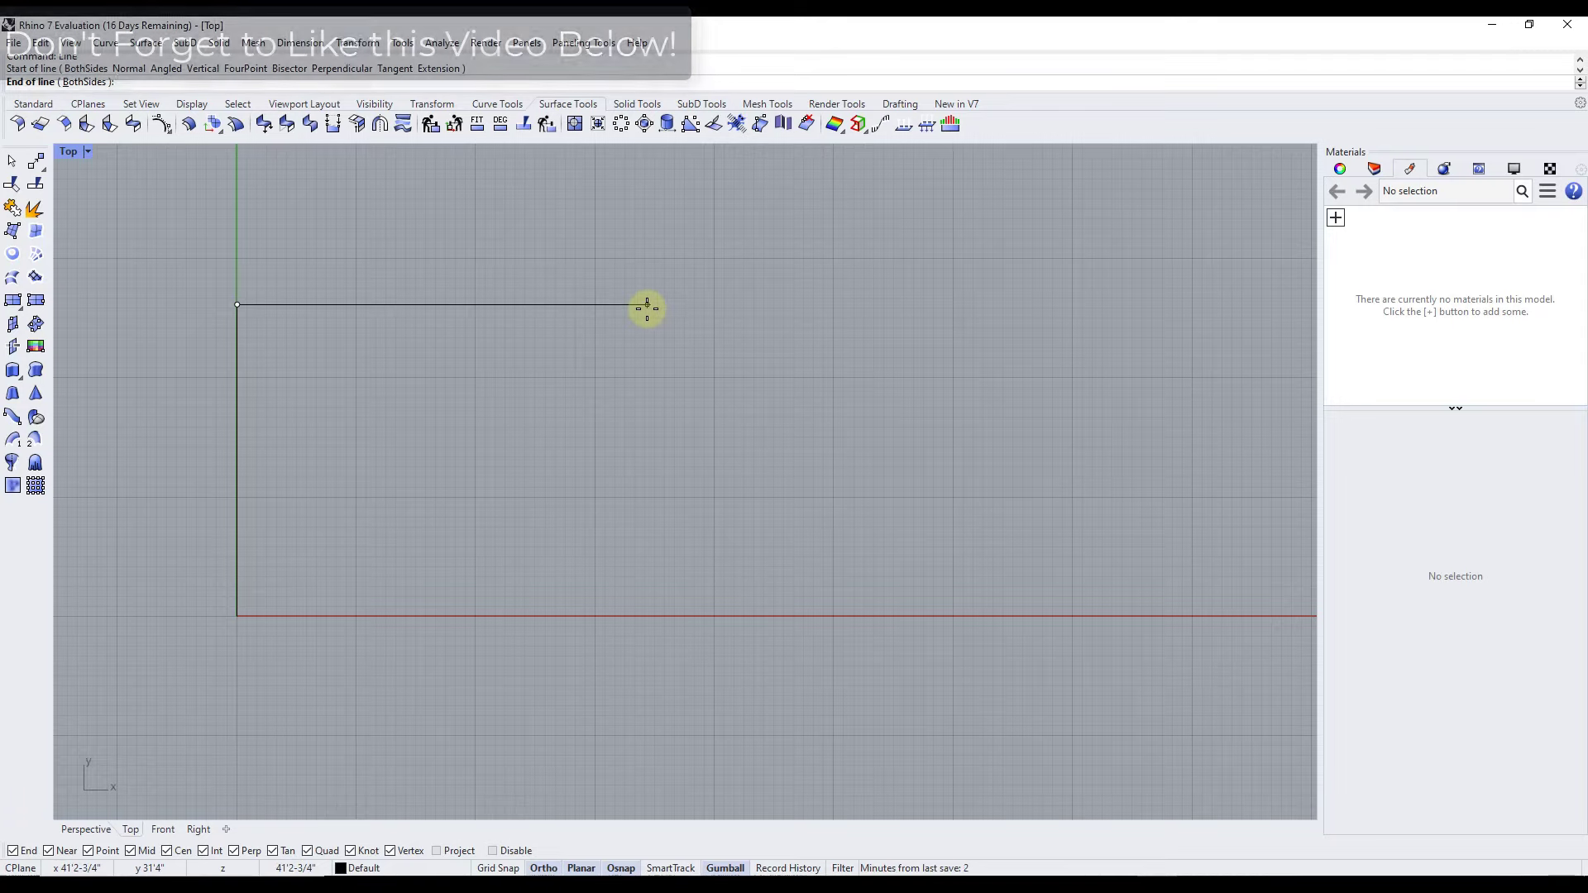
{"action": "type", "text": "57"}
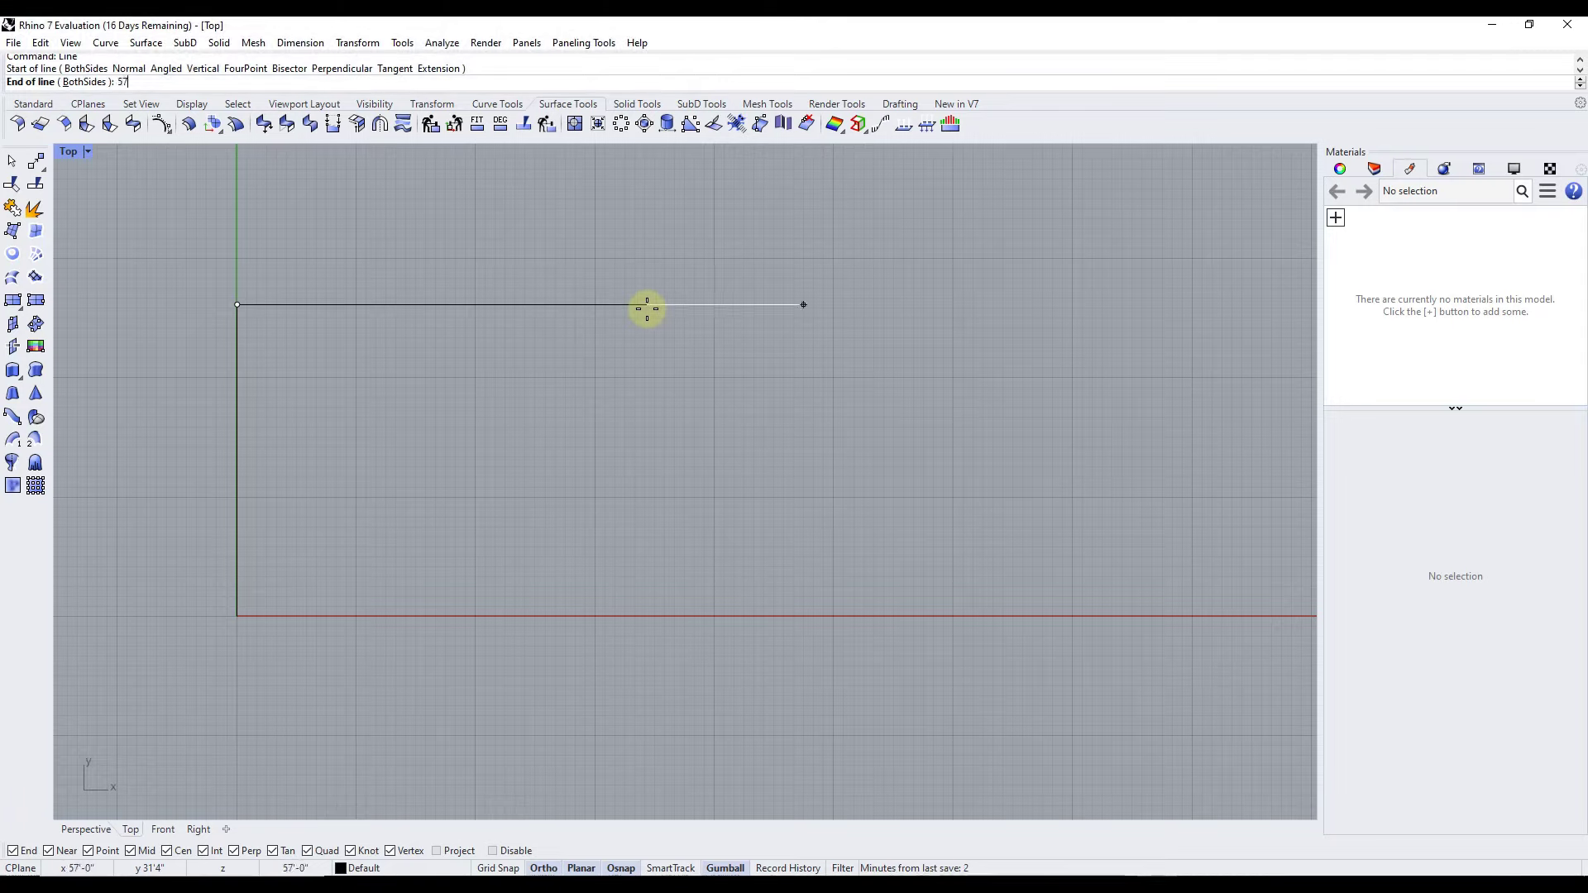
{"action": "type", "text": "'10.5"}
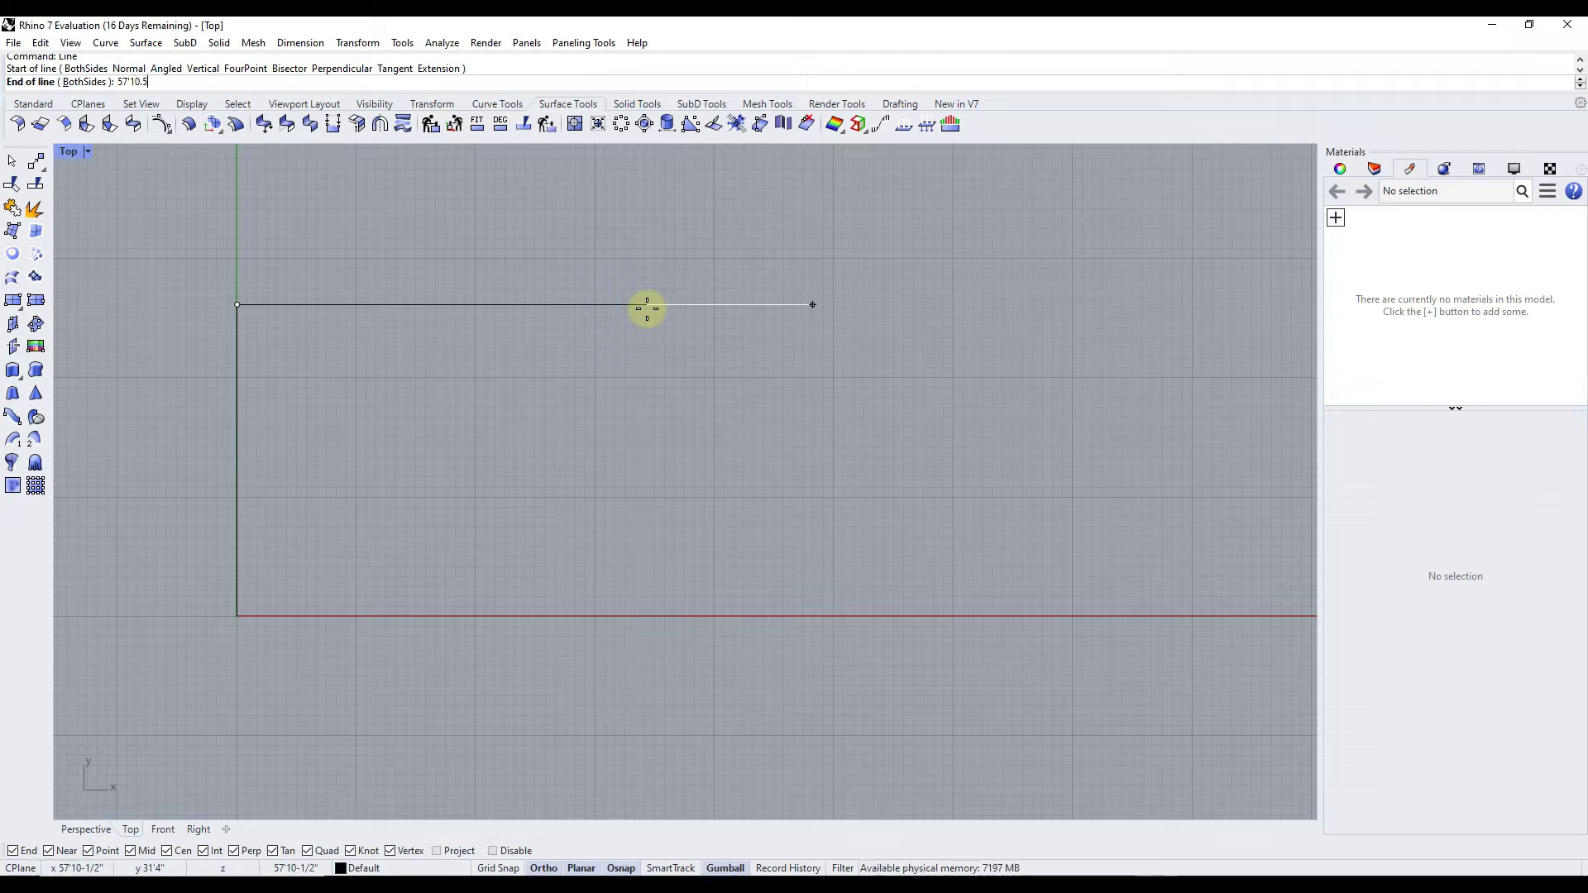
{"action": "key", "text": "Return"}
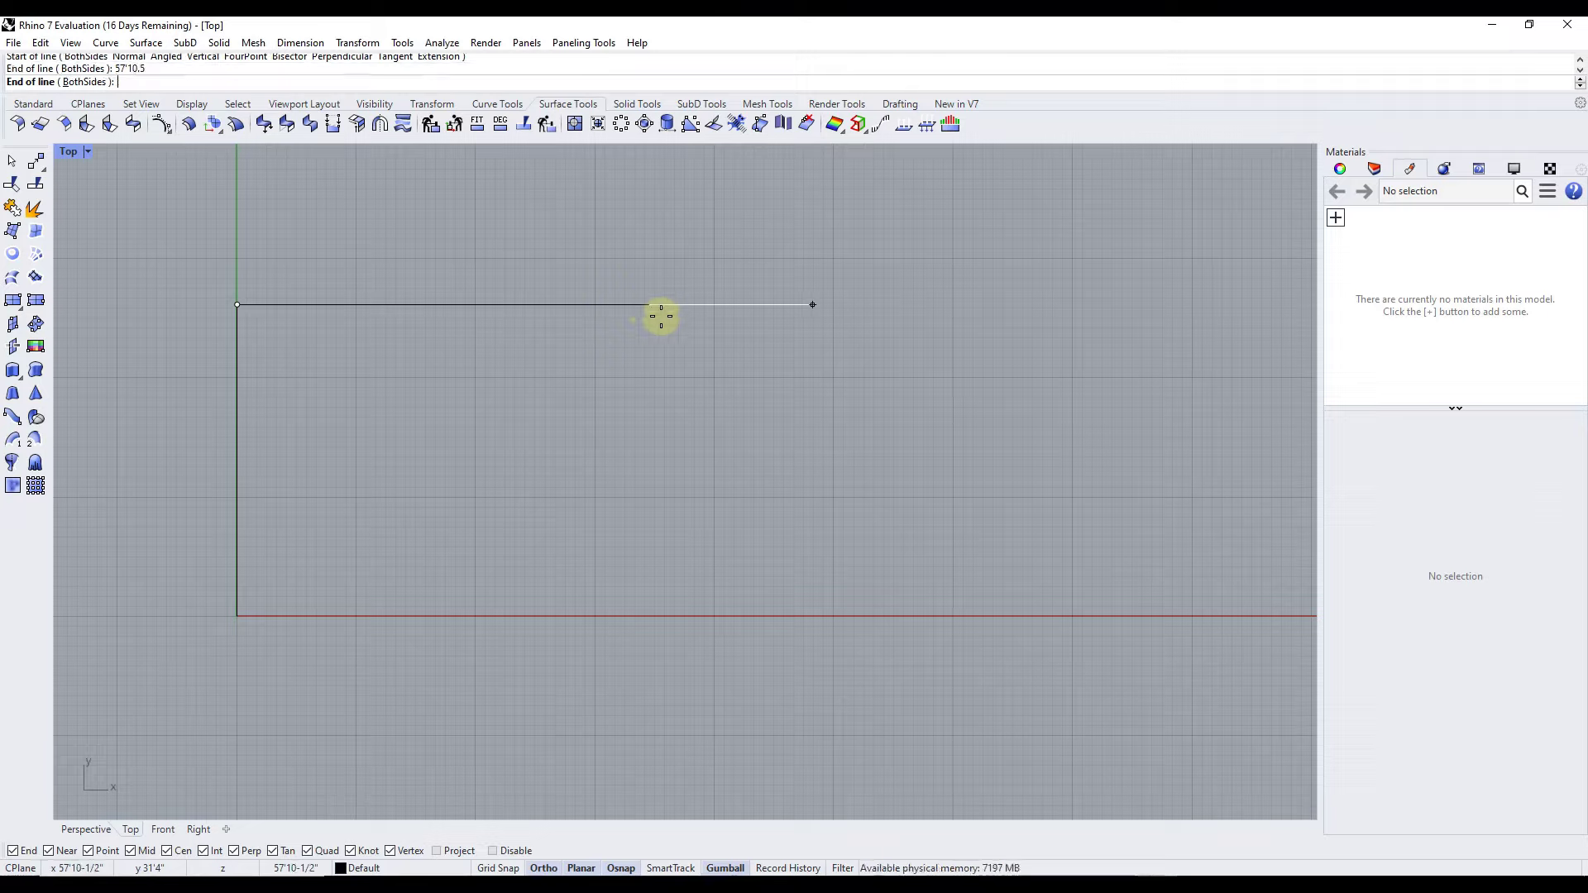
{"action": "left_click", "coordinate": [975, 319]}
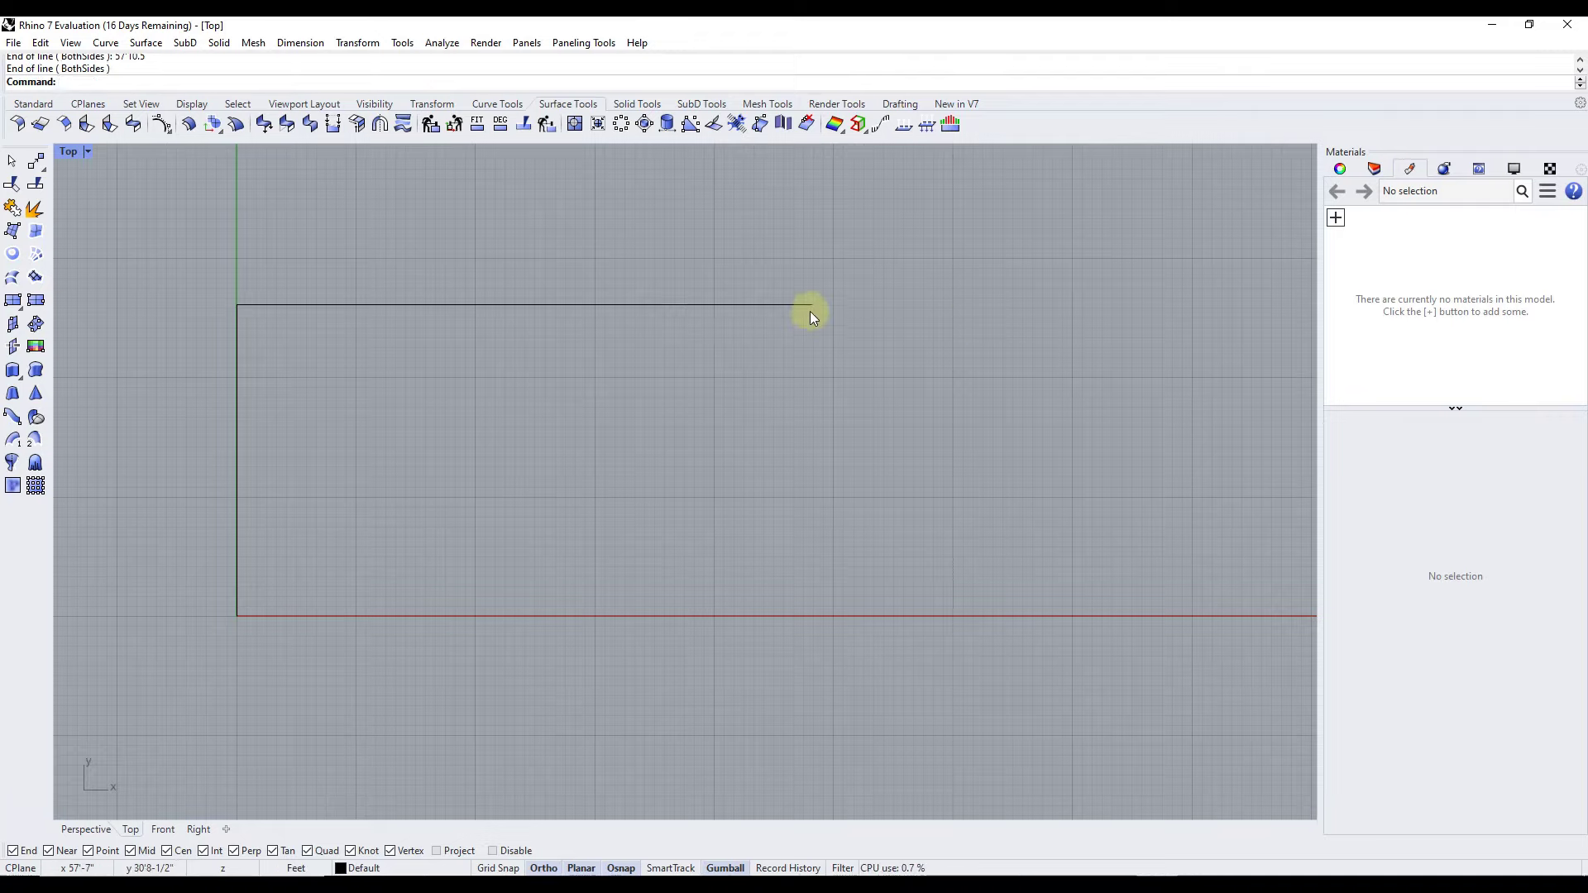
Draw the right side, notch, inner vertical and bottom edges back to the origin corner
{"action": "type", "text": "Line"}
{"action": "key", "text": "Return"}
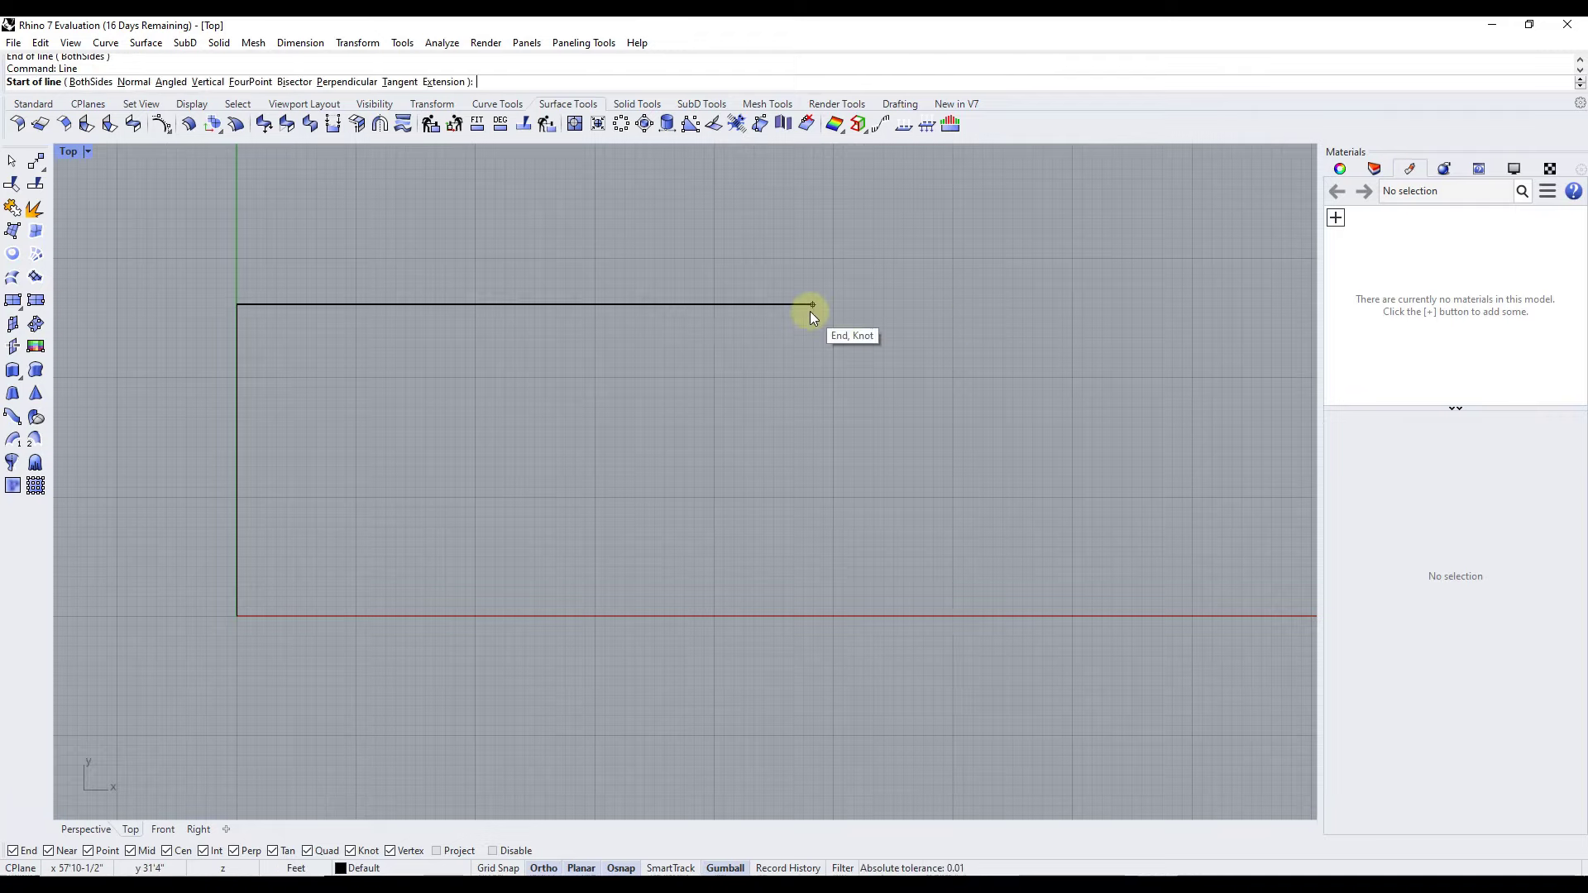
{"action": "left_click", "coordinate": [811, 311]}
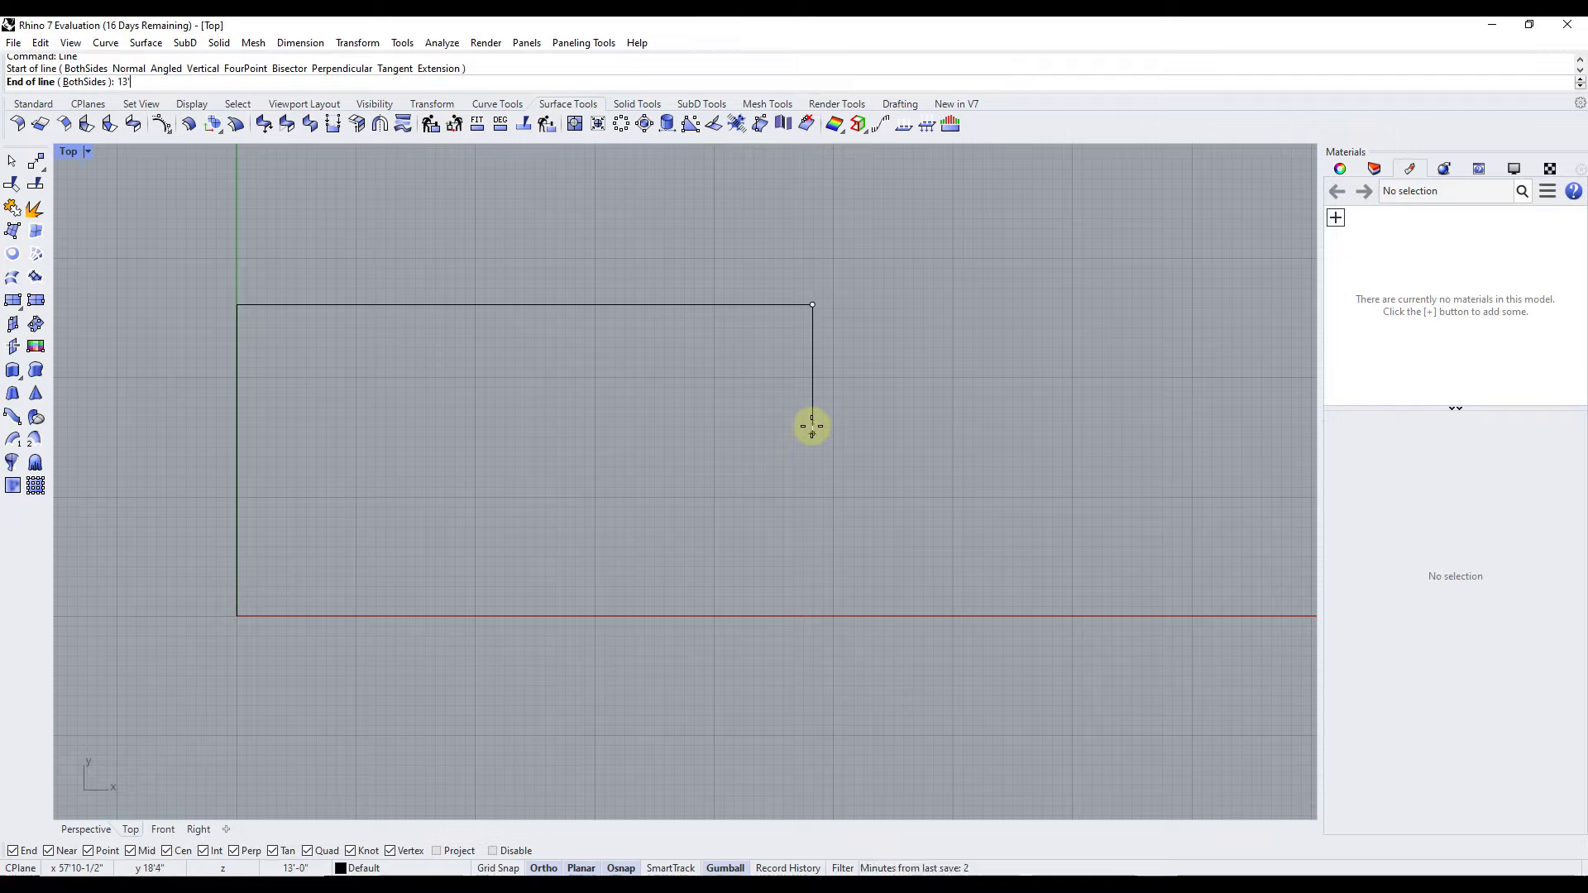
{"action": "left_click", "coordinate": [819, 443]}
{"action": "key", "text": "Return"}
{"action": "left_click", "coordinate": [819, 443]}
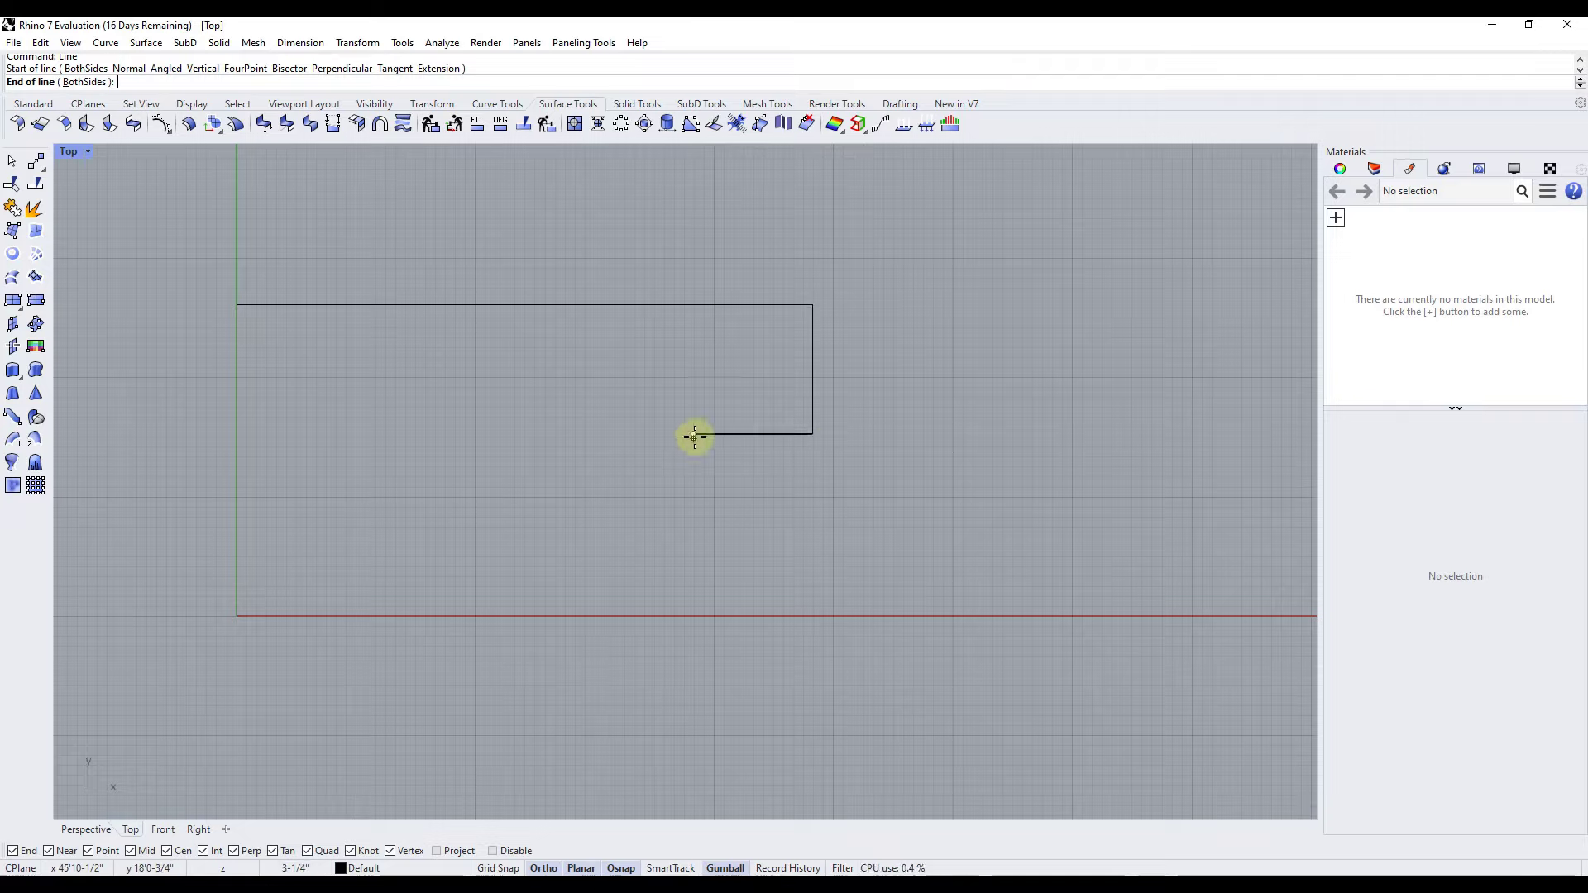
{"action": "left_click", "coordinate": [693, 433]}
{"action": "key", "text": "Return"}
{"action": "left_click", "coordinate": [693, 434]}
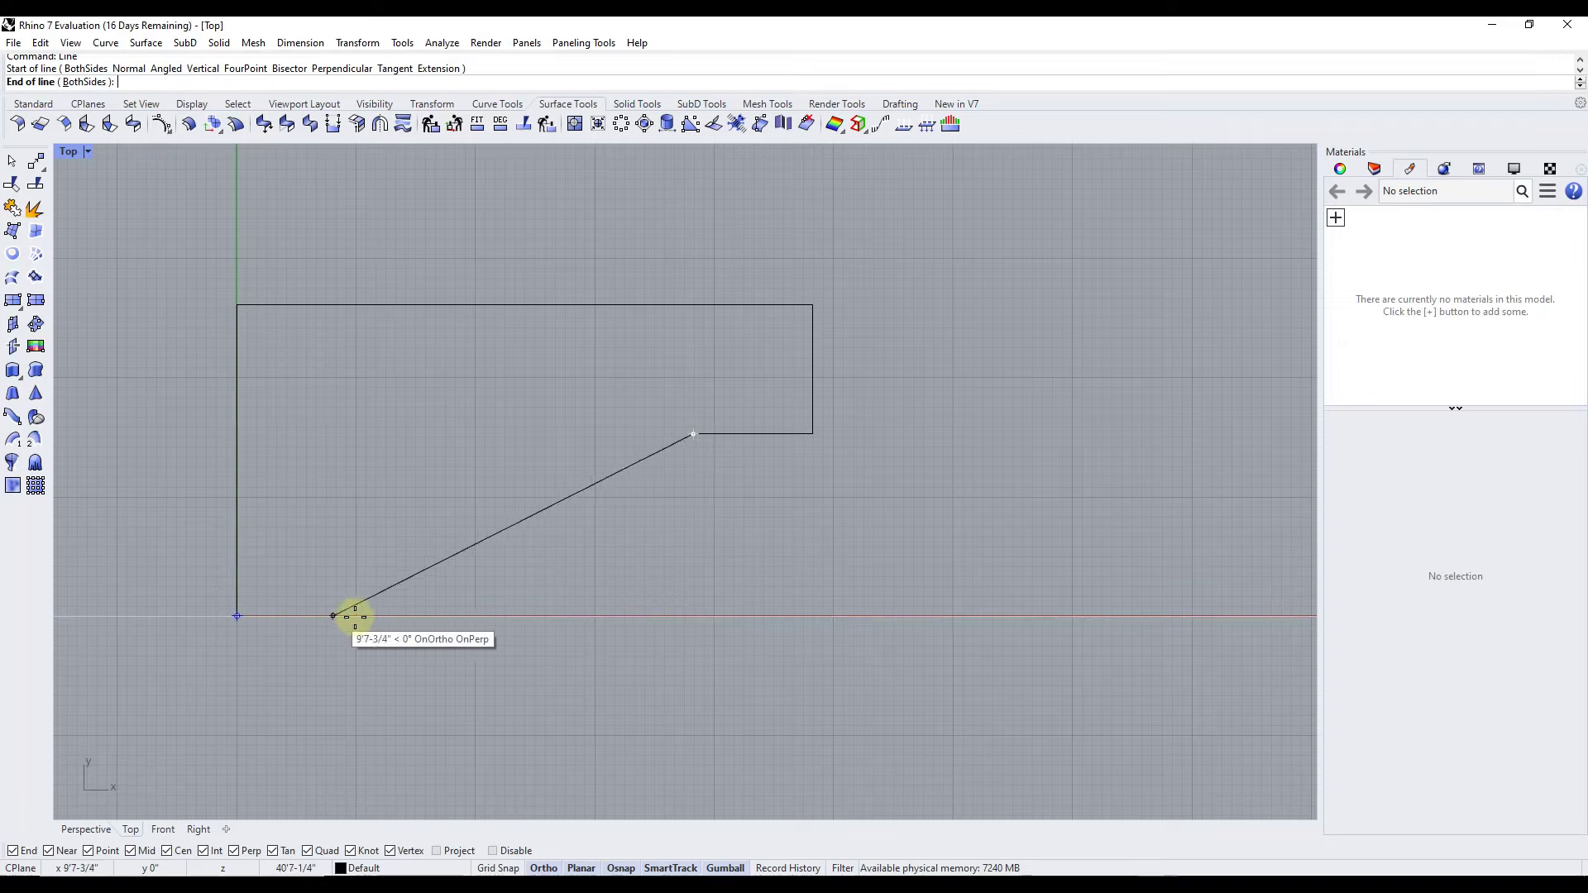
{"action": "left_click", "coordinate": [694, 617]}
{"action": "key", "text": "Return"}
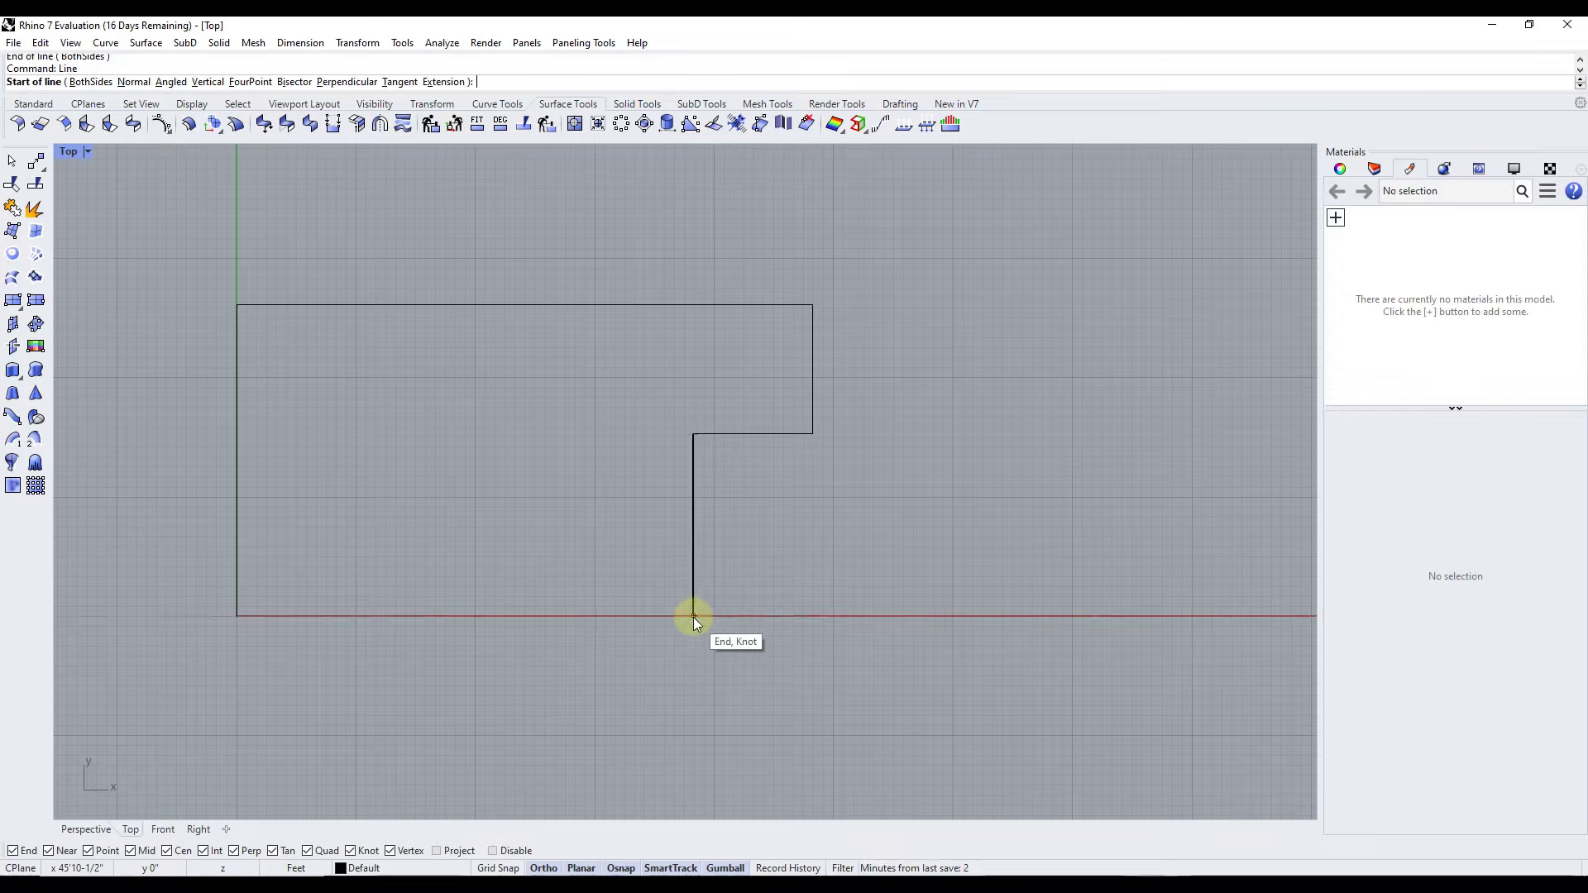
{"action": "left_click", "coordinate": [694, 617]}
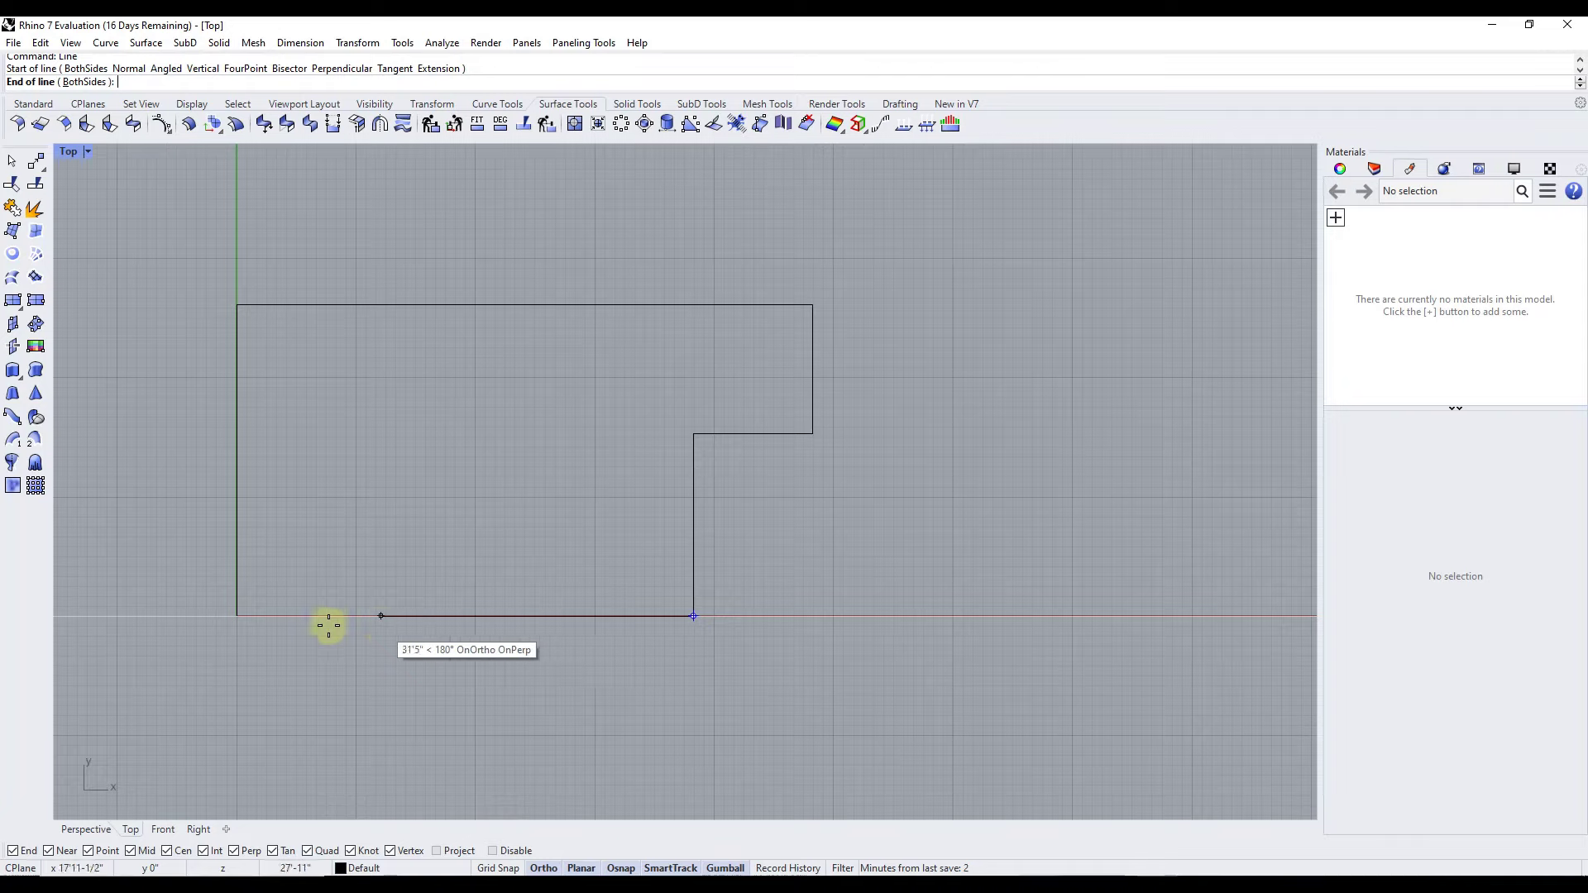
{"action": "left_click", "coordinate": [238, 617]}
{"action": "left_click", "coordinate": [693, 565]}
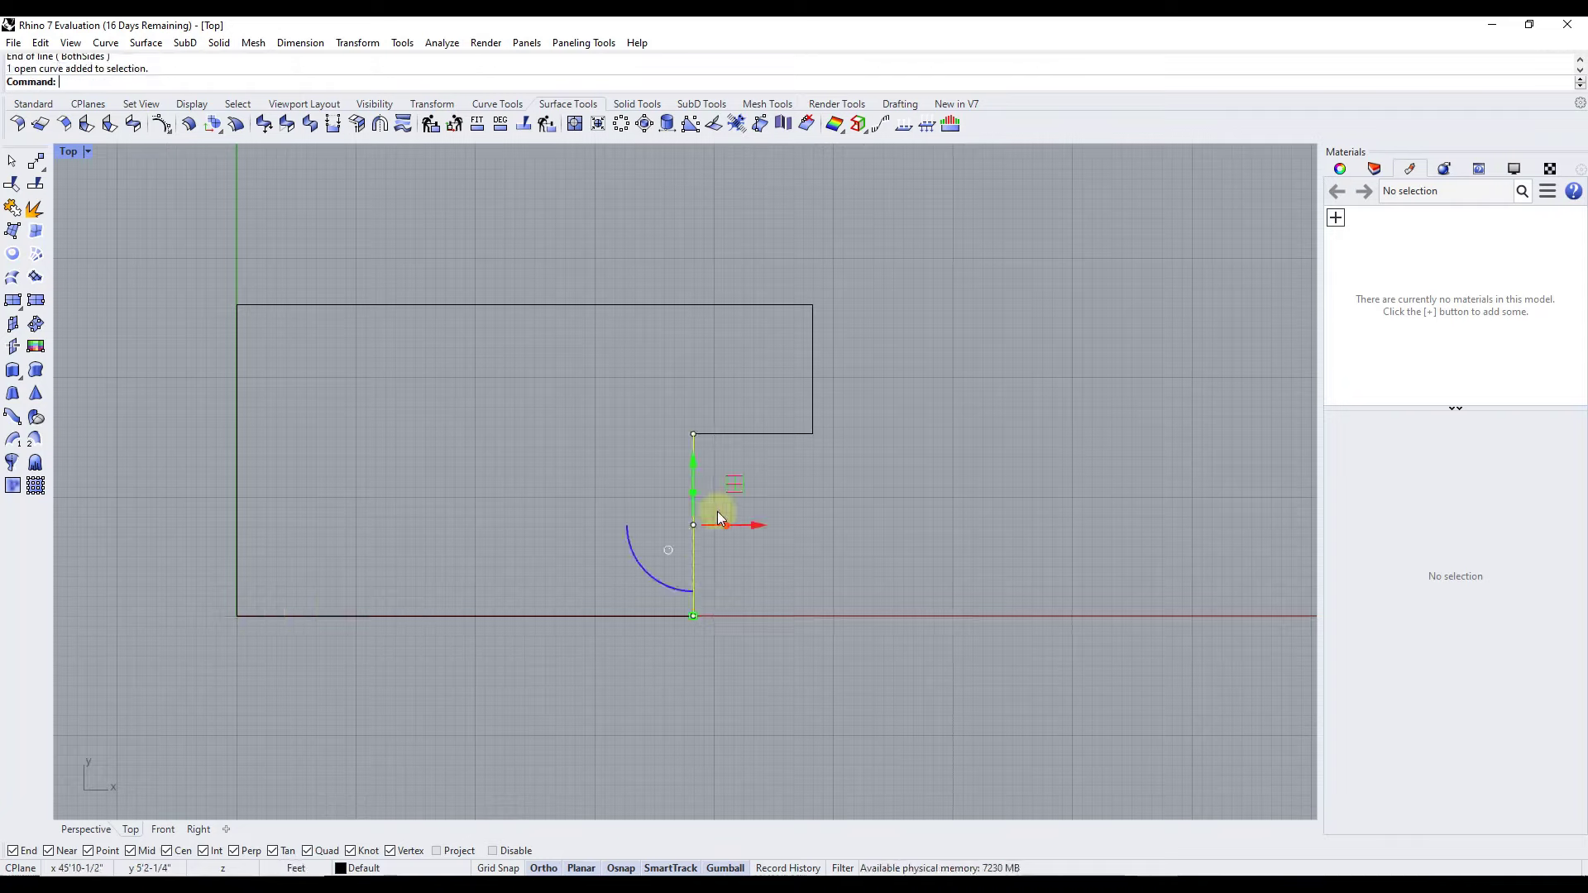
{"action": "left_click", "coordinate": [763, 432]}
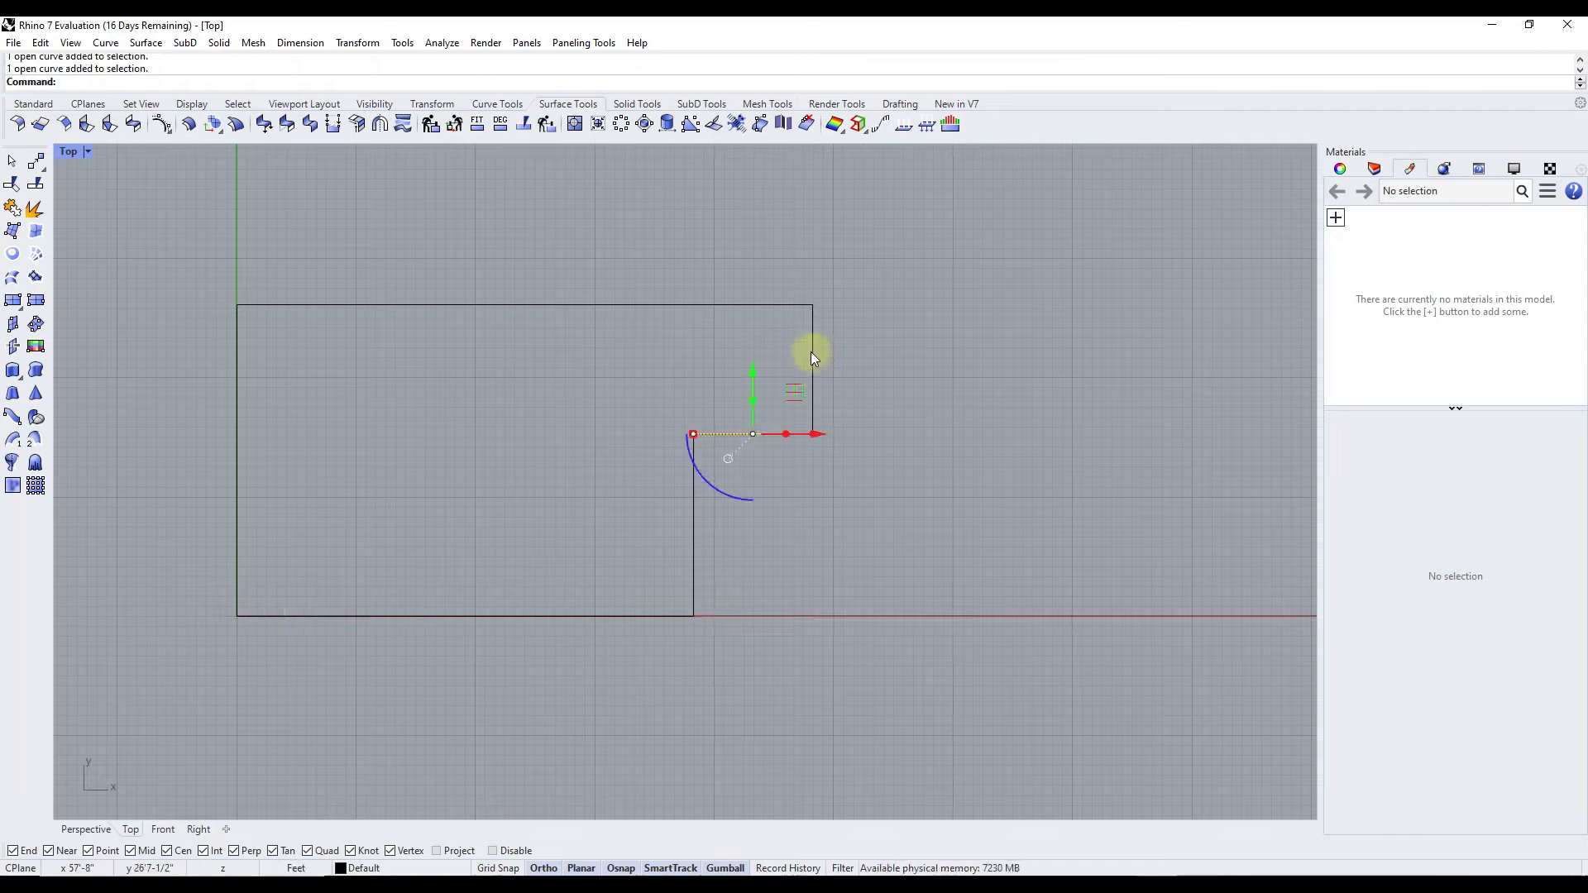
{"action": "left_click", "coordinate": [731, 306]}
{"action": "left_click", "coordinate": [341, 440]}
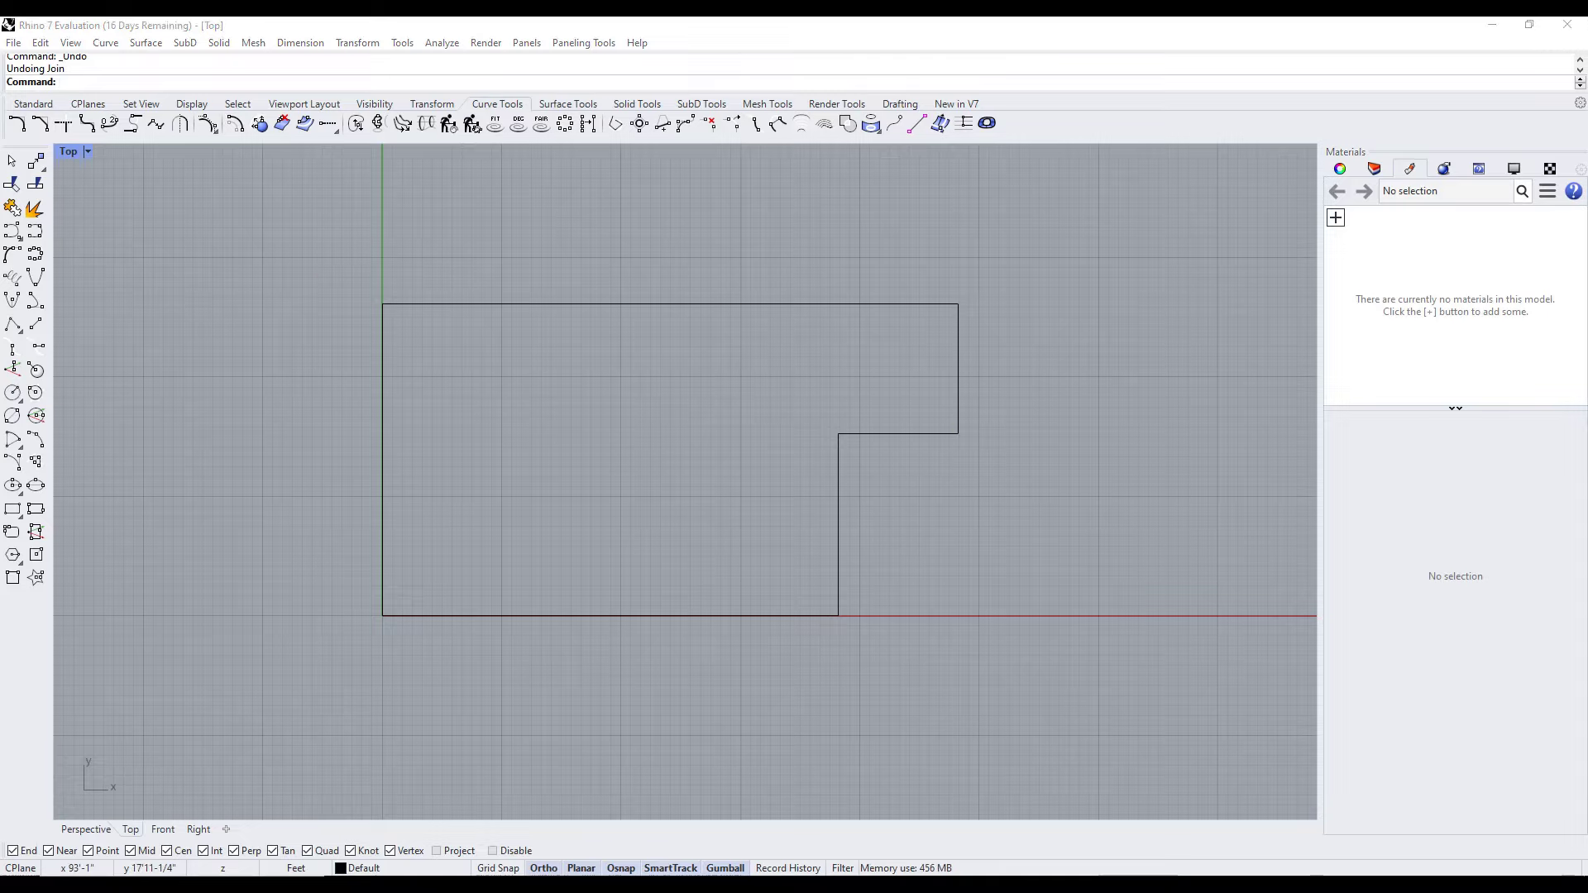
{"action": "left_click", "coordinate": [1431, 559]}
{"action": "left_click_drag", "start_coordinate": [306, 228], "coordinate": [1110, 674]}
{"action": "type", "text": "Fo"}
{"action": "type", "text": "fset"}
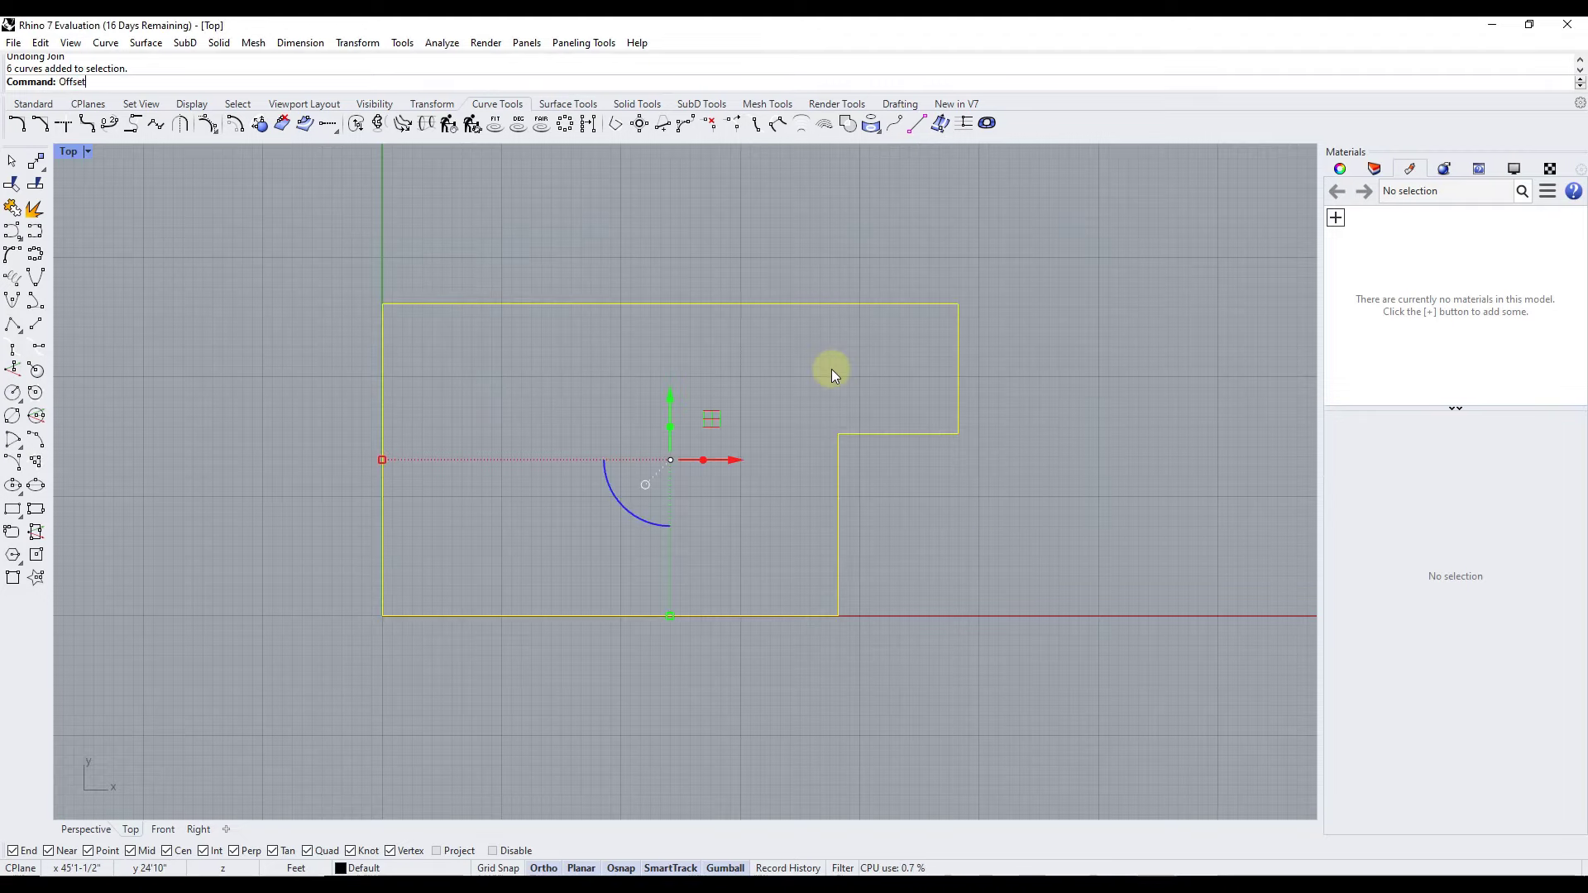
{"action": "key", "text": "Return"}
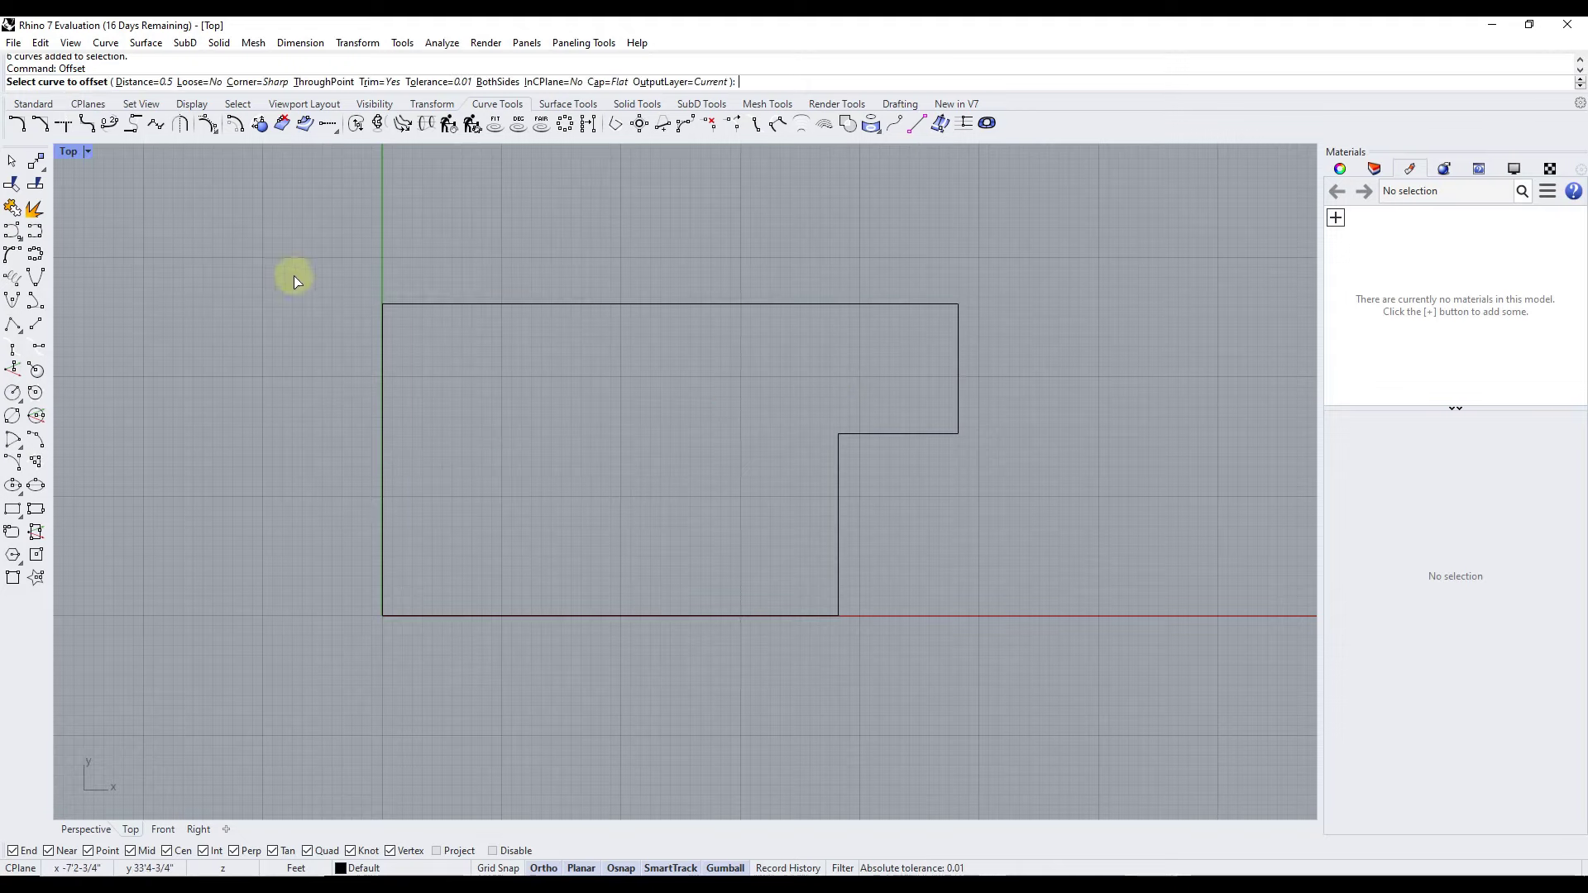
{"action": "left_click_drag", "start_coordinate": [290, 262], "coordinate": [1110, 677]}
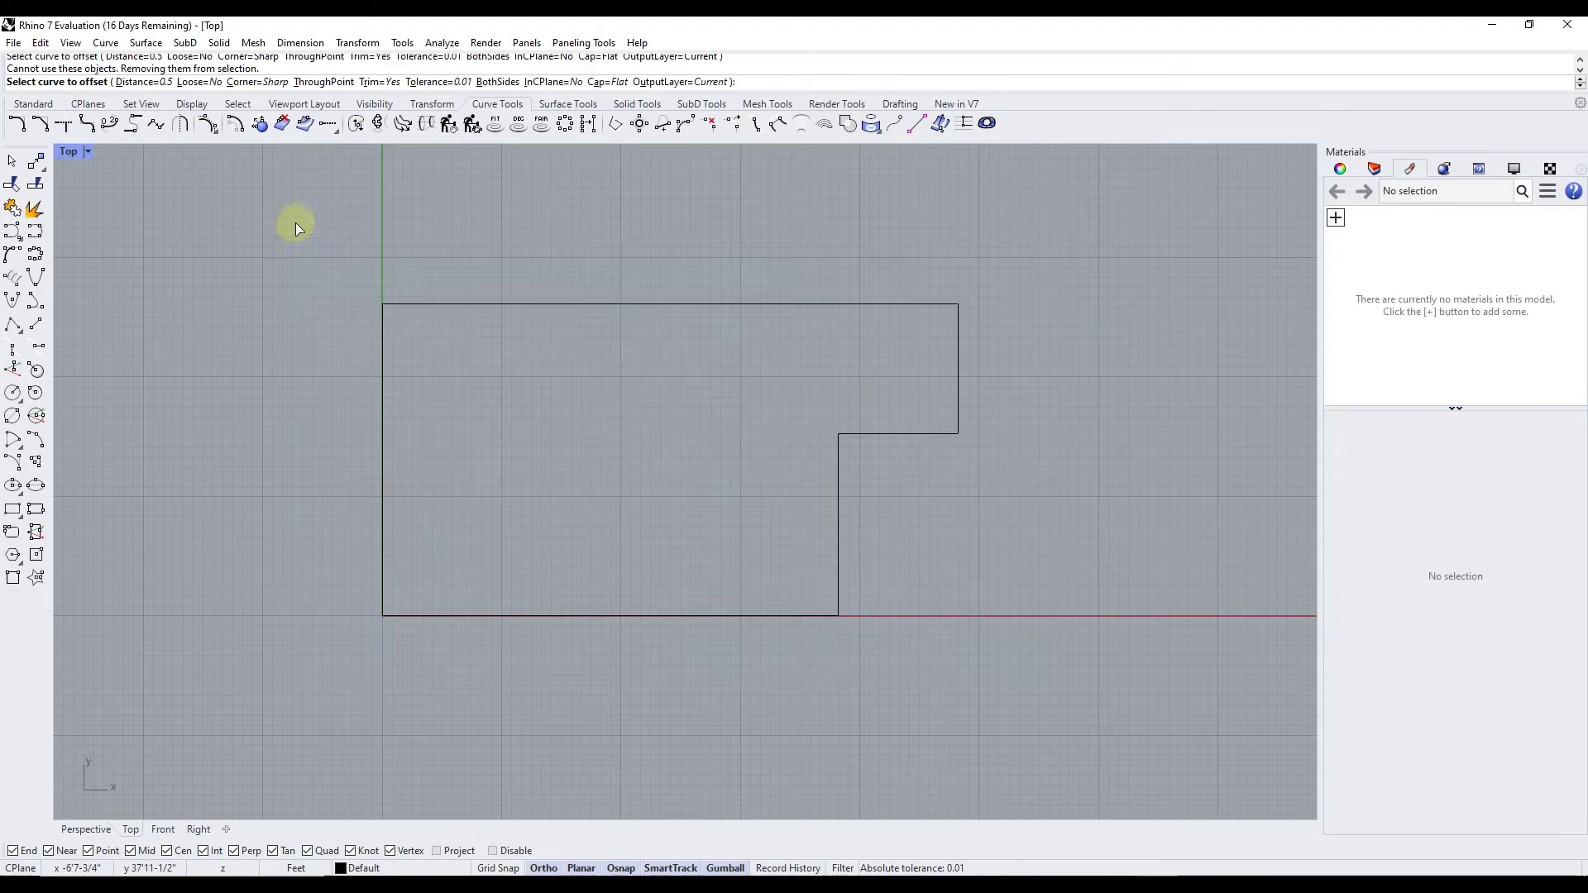
{"action": "left_click_drag", "start_coordinate": [284, 213], "coordinate": [1132, 757]}
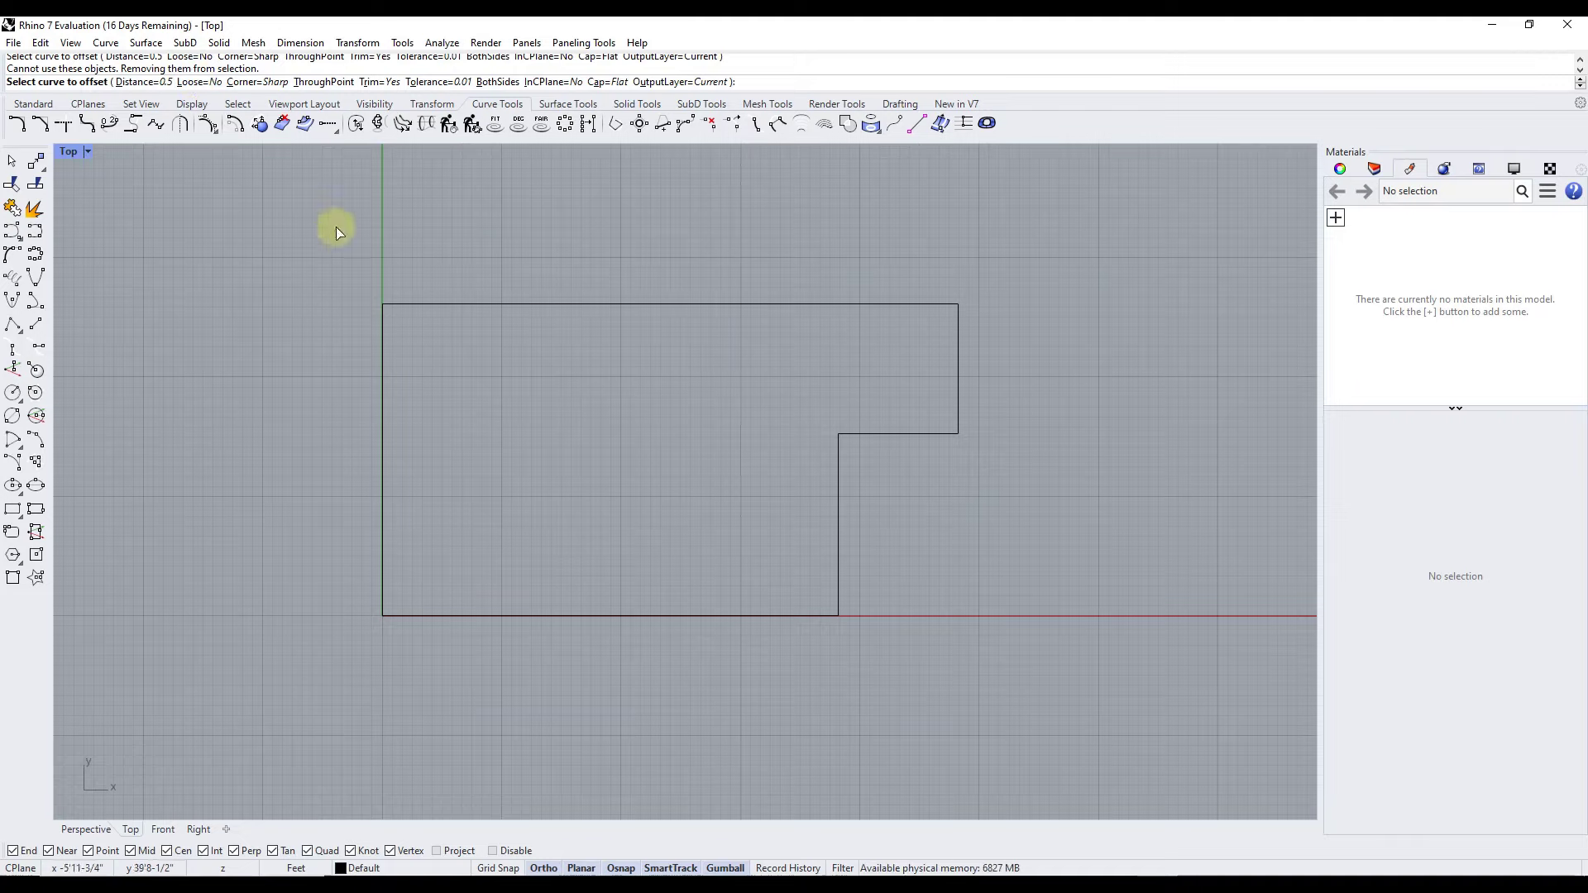
{"action": "left_click_drag", "start_coordinate": [336, 226], "coordinate": [1147, 702]}
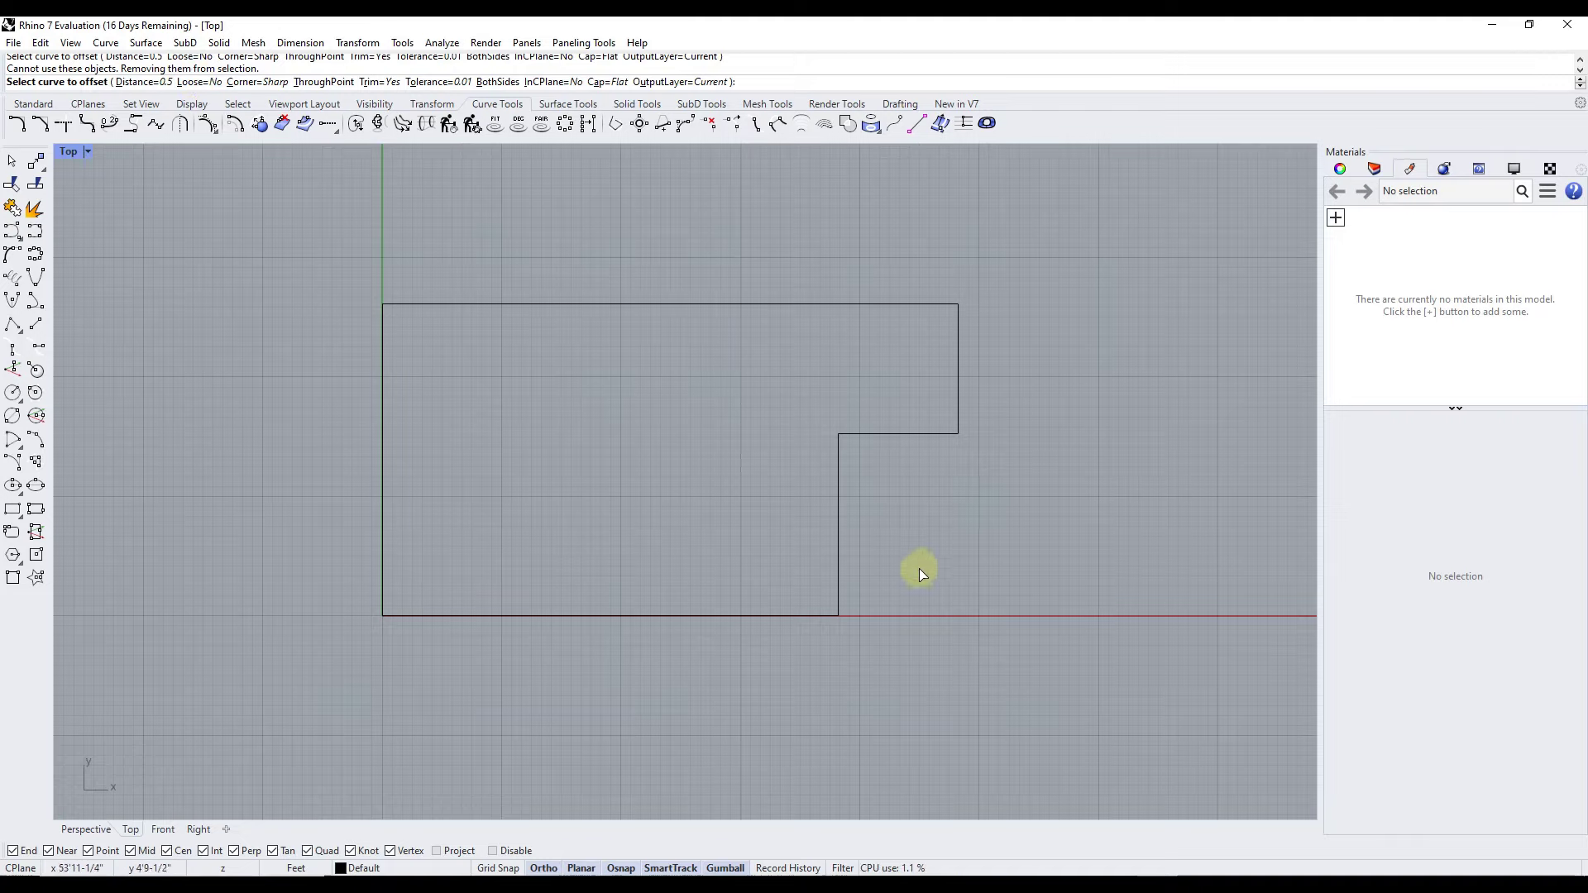
{"action": "left_click", "coordinate": [841, 544]}
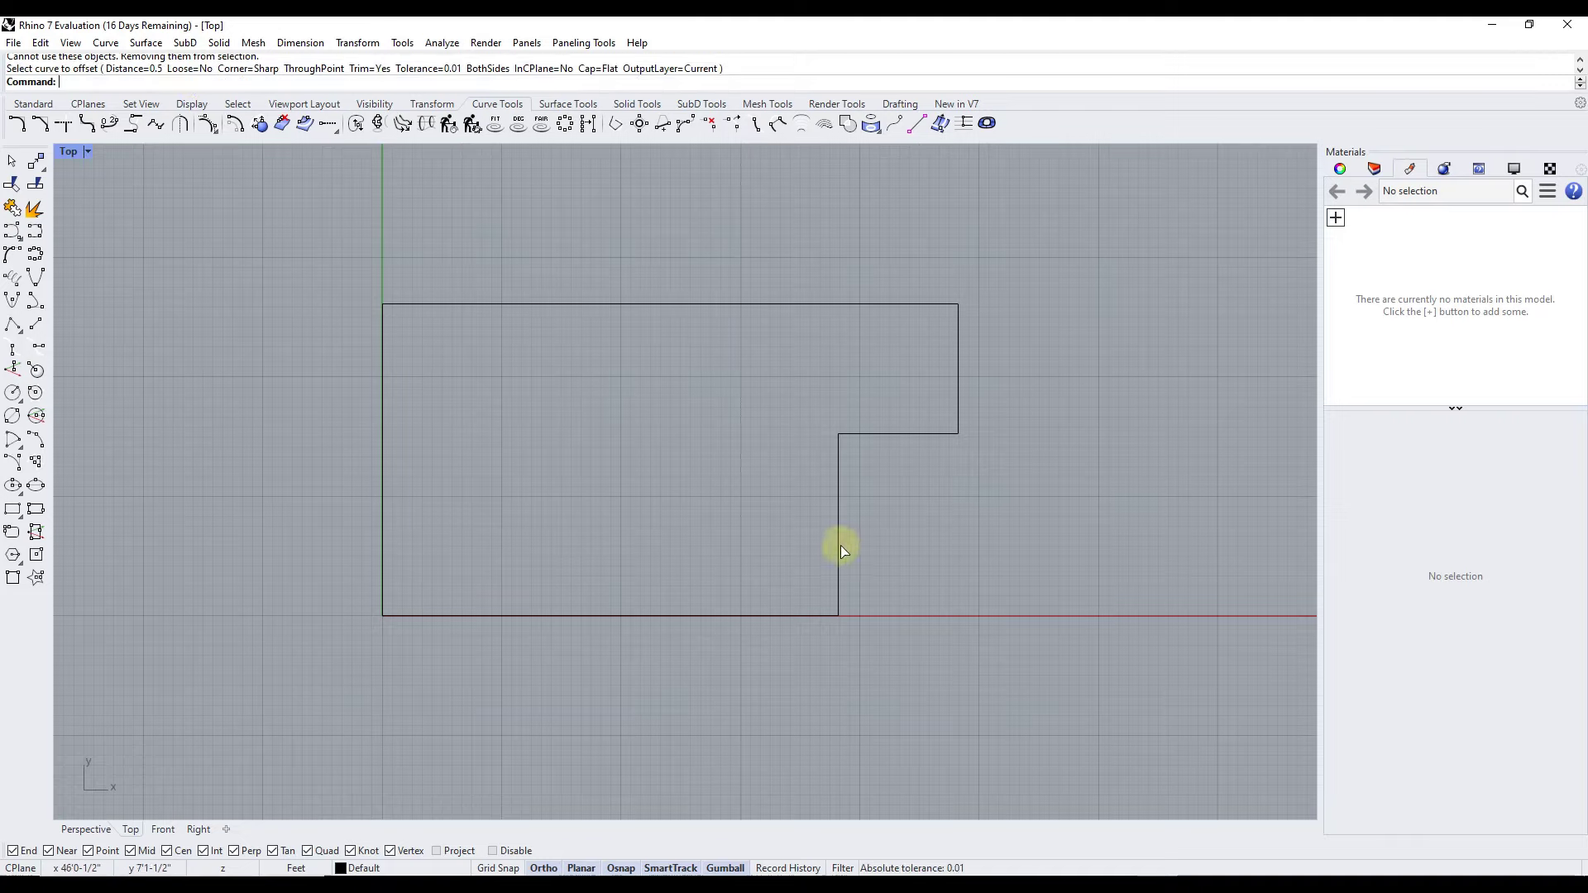
{"action": "left_click", "coordinate": [896, 440]}
{"action": "left_click", "coordinate": [901, 434]}
{"action": "left_click", "coordinate": [957, 372]}
{"action": "left_click", "coordinate": [724, 373]}
{"action": "left_click_drag", "start_coordinate": [300, 242], "coordinate": [1176, 712]}
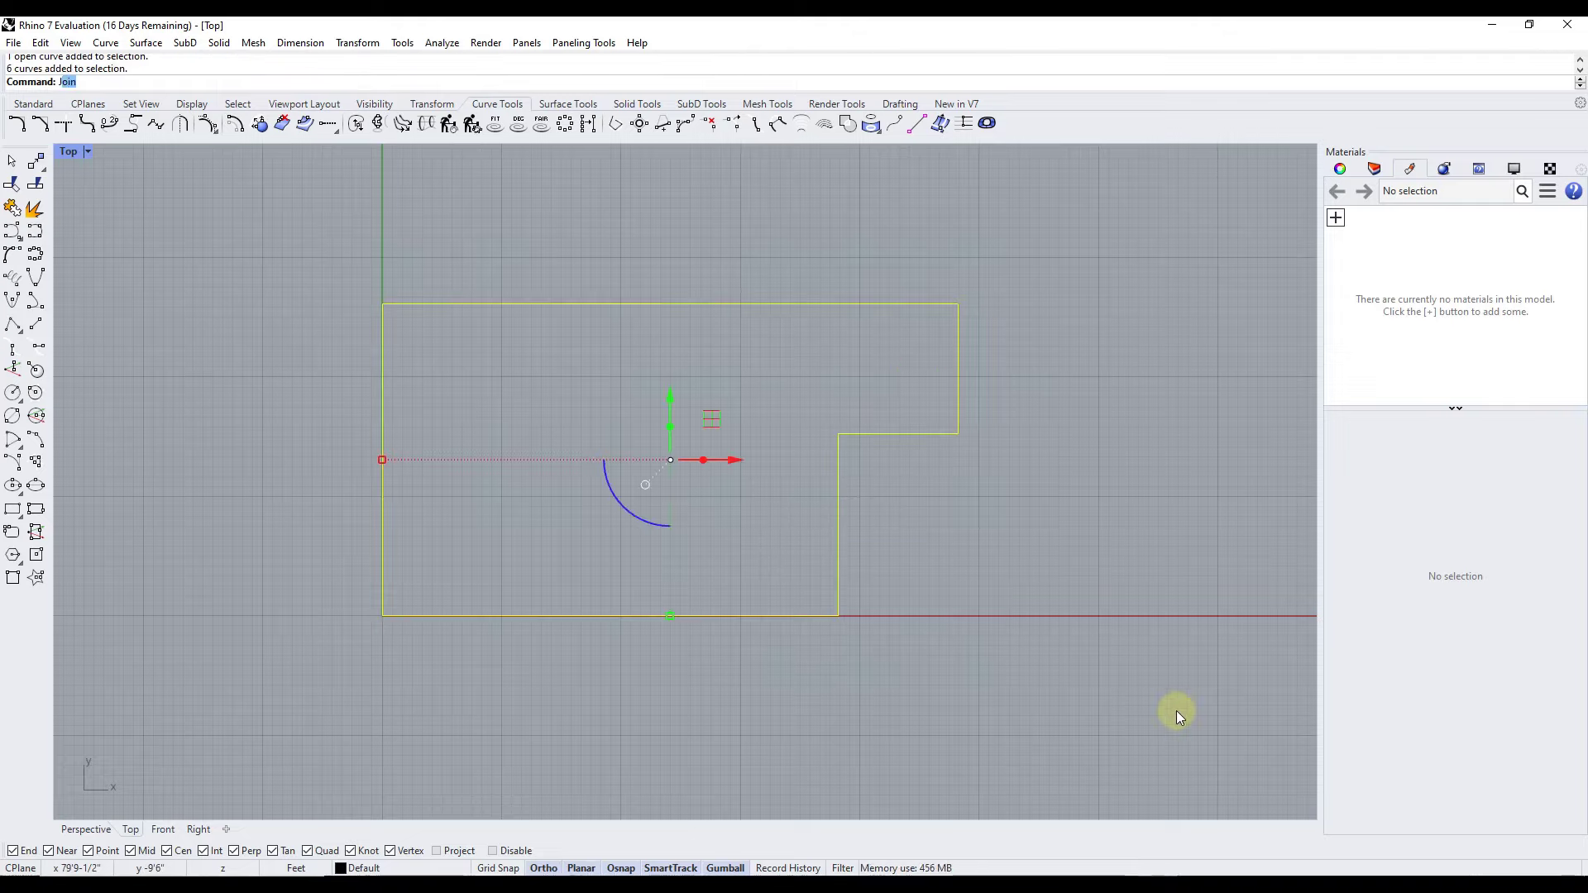
Join the six lines into one closed curve and offset it 6" inward with trimming on
{"action": "key", "text": "Return"}
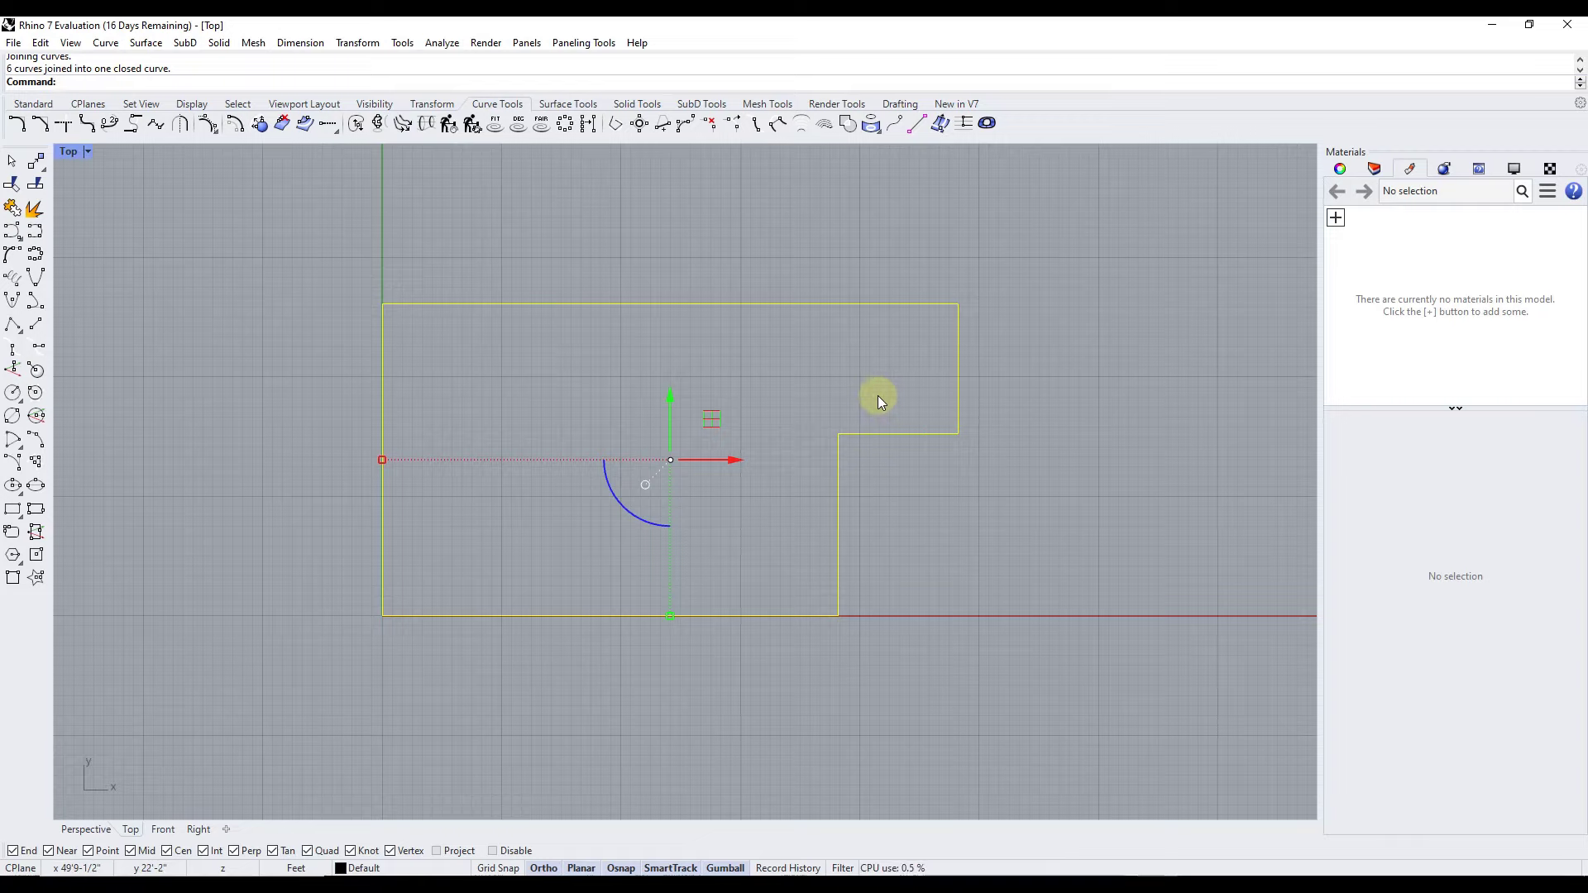
{"action": "type", "text": "ffset"}
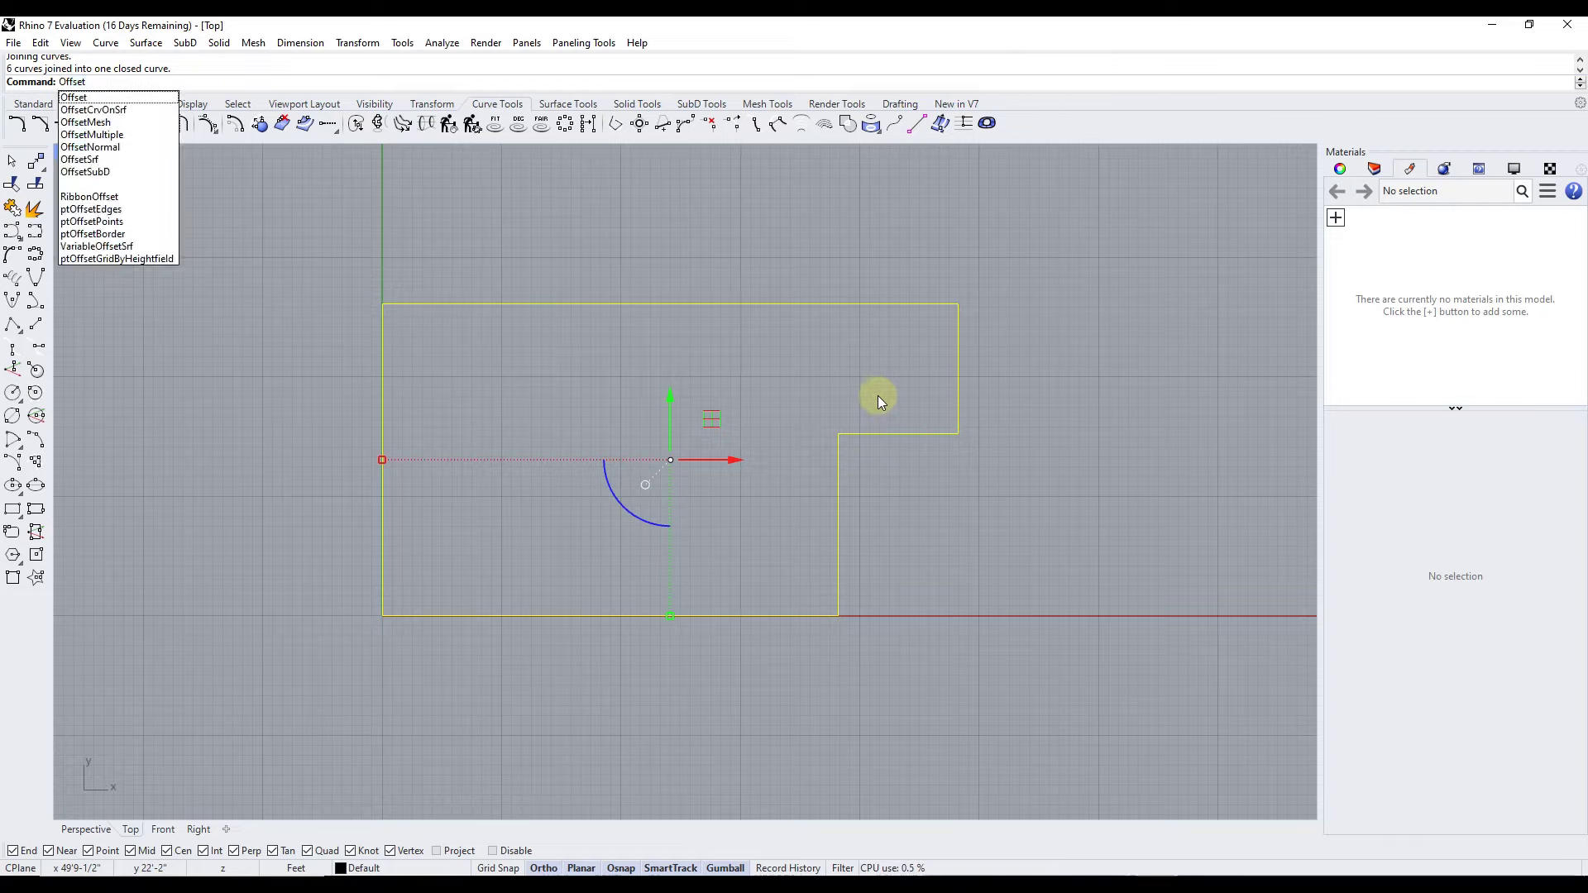
{"action": "key", "text": "Return"}
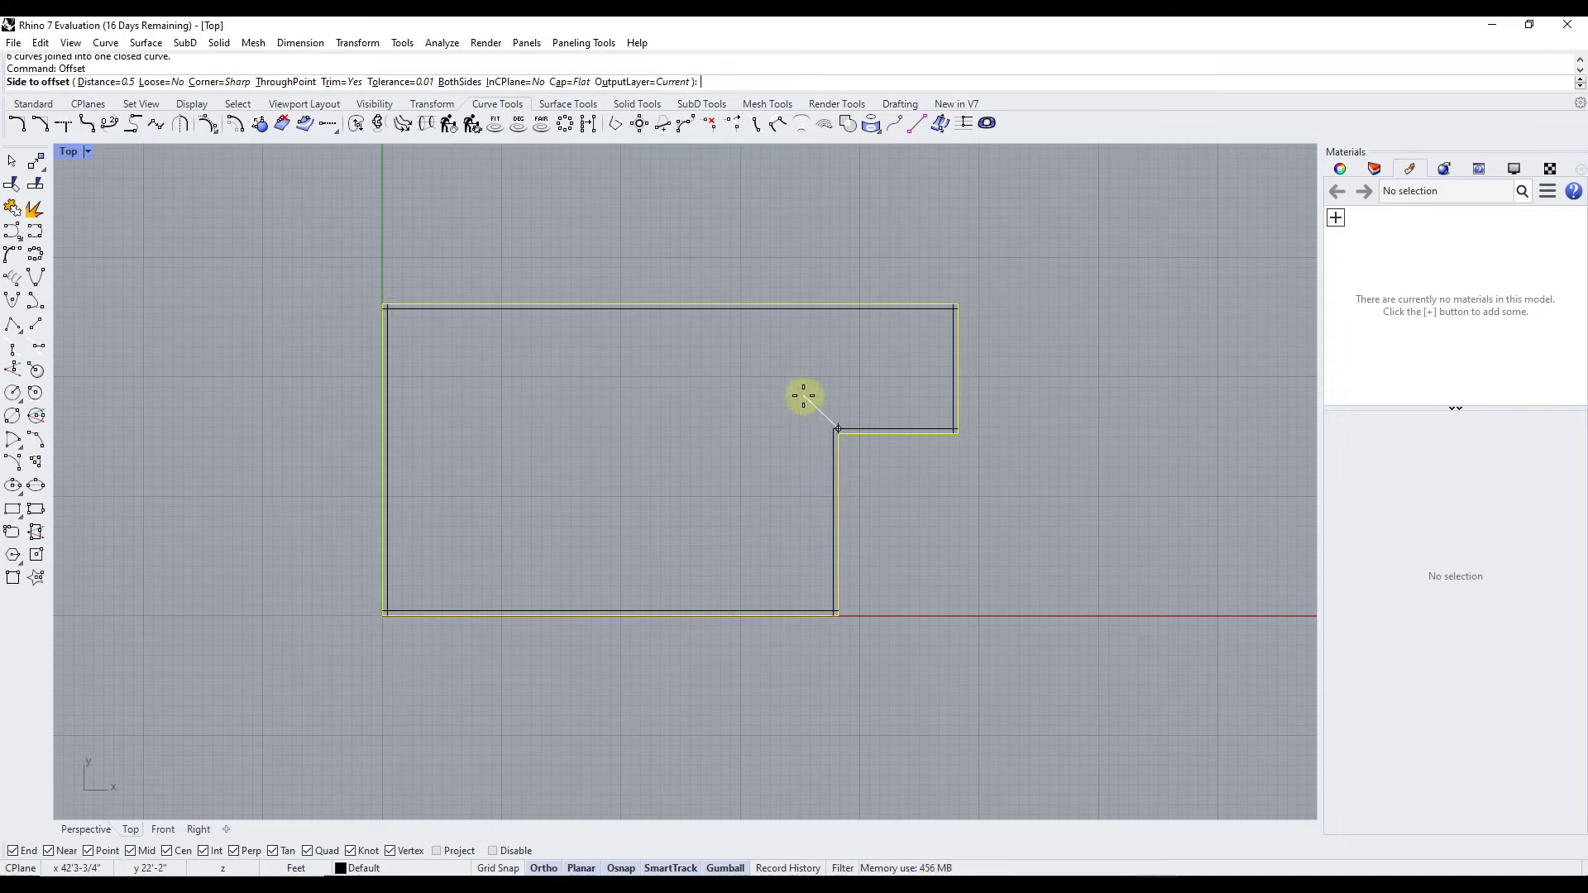
{"action": "left_click", "coordinate": [106, 82]}
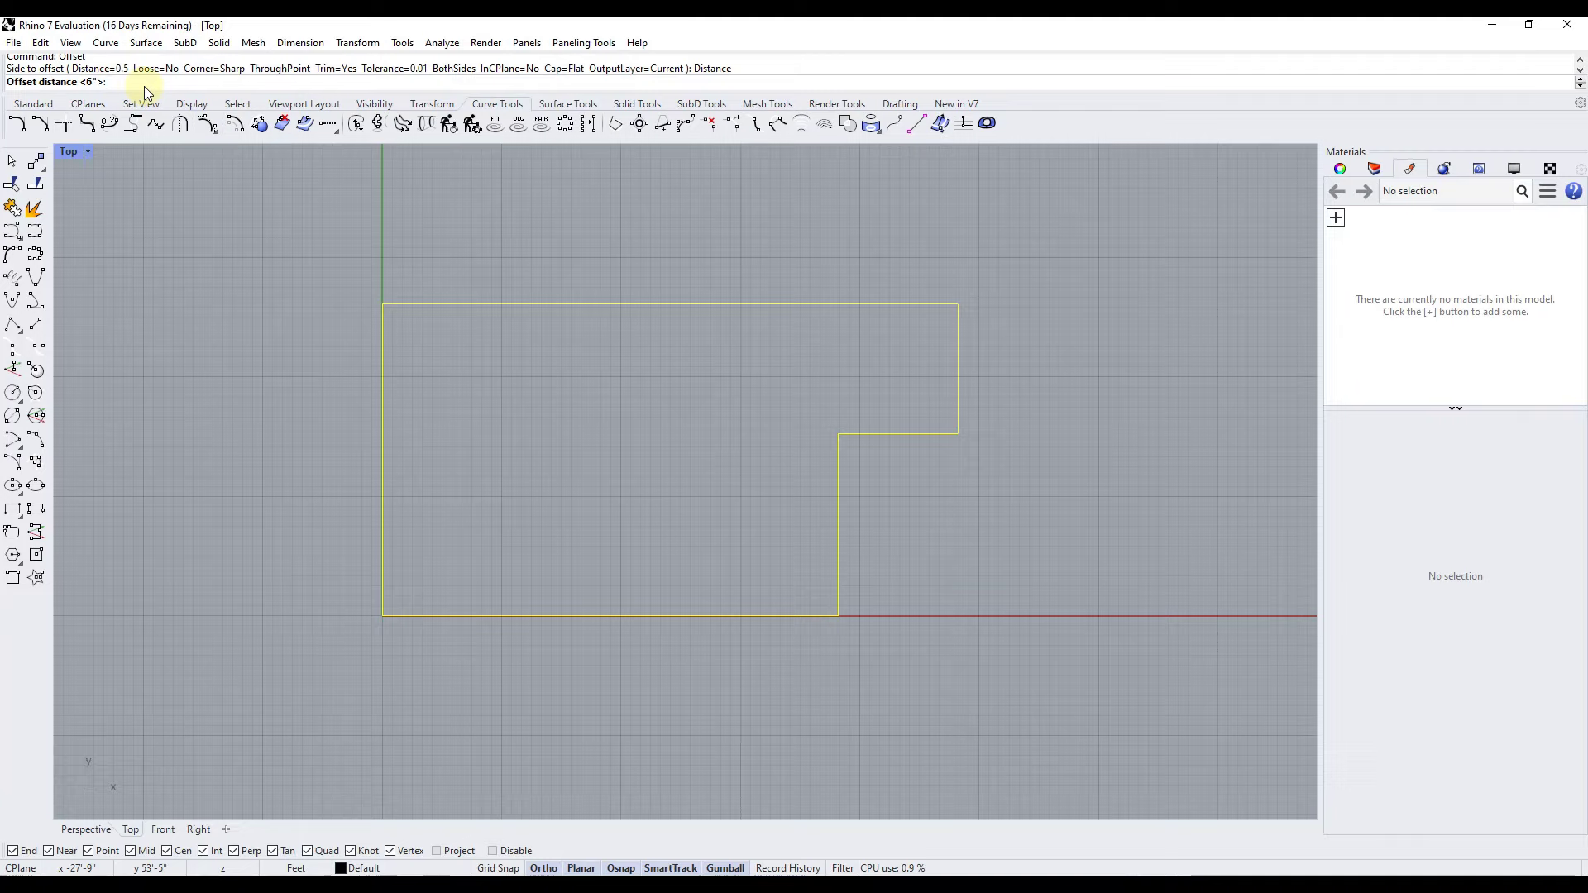
{"action": "type", "text": "6\""}
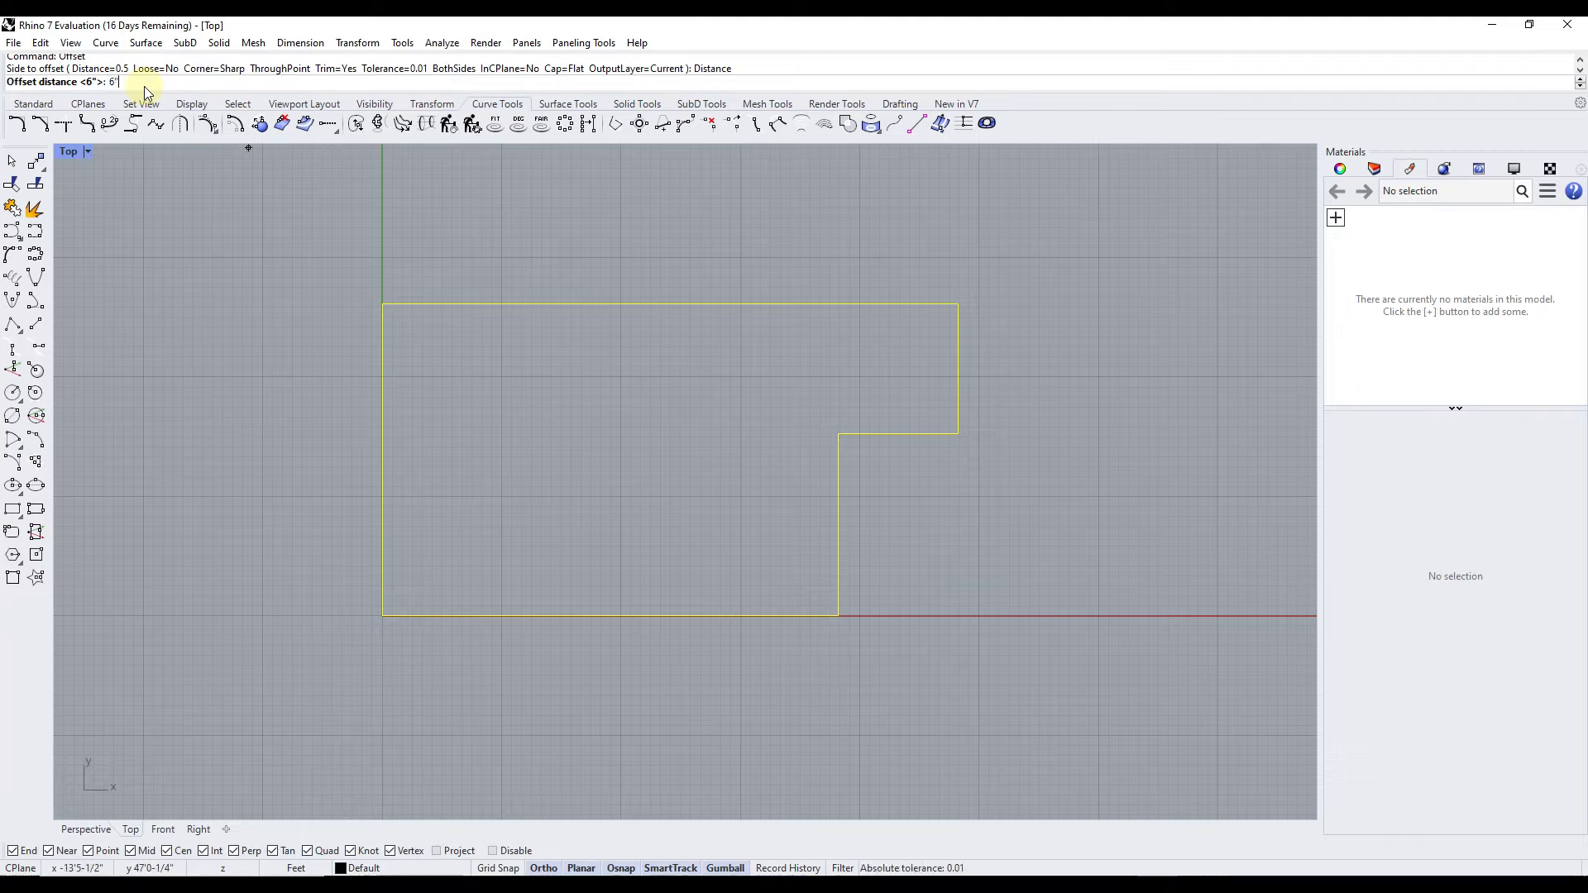
{"action": "key", "text": "Return"}
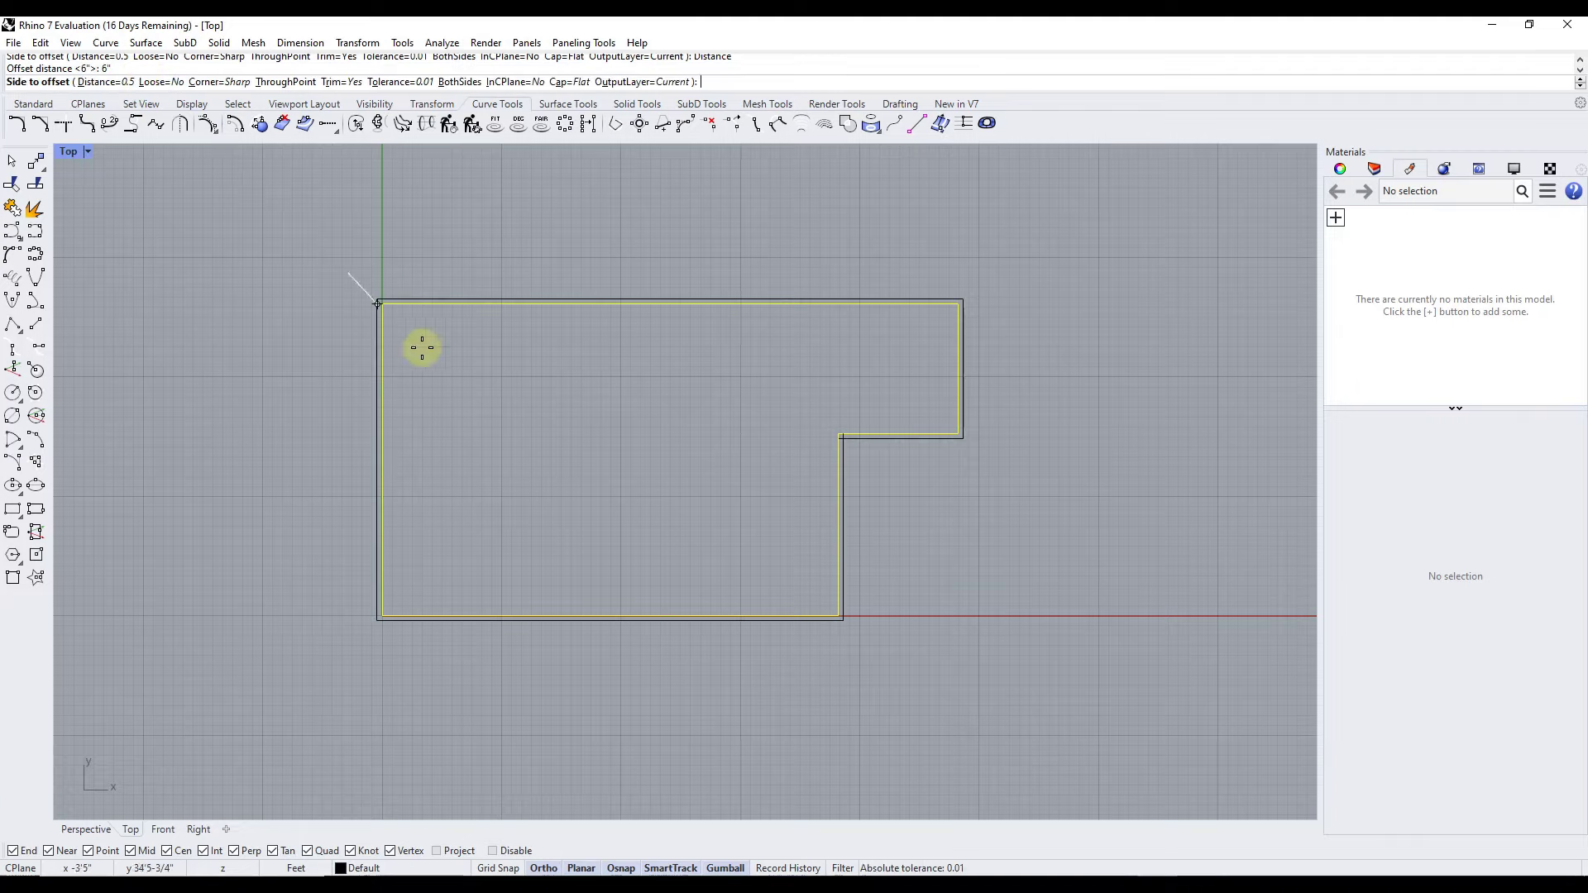
{"action": "left_click", "coordinate": [341, 82]}
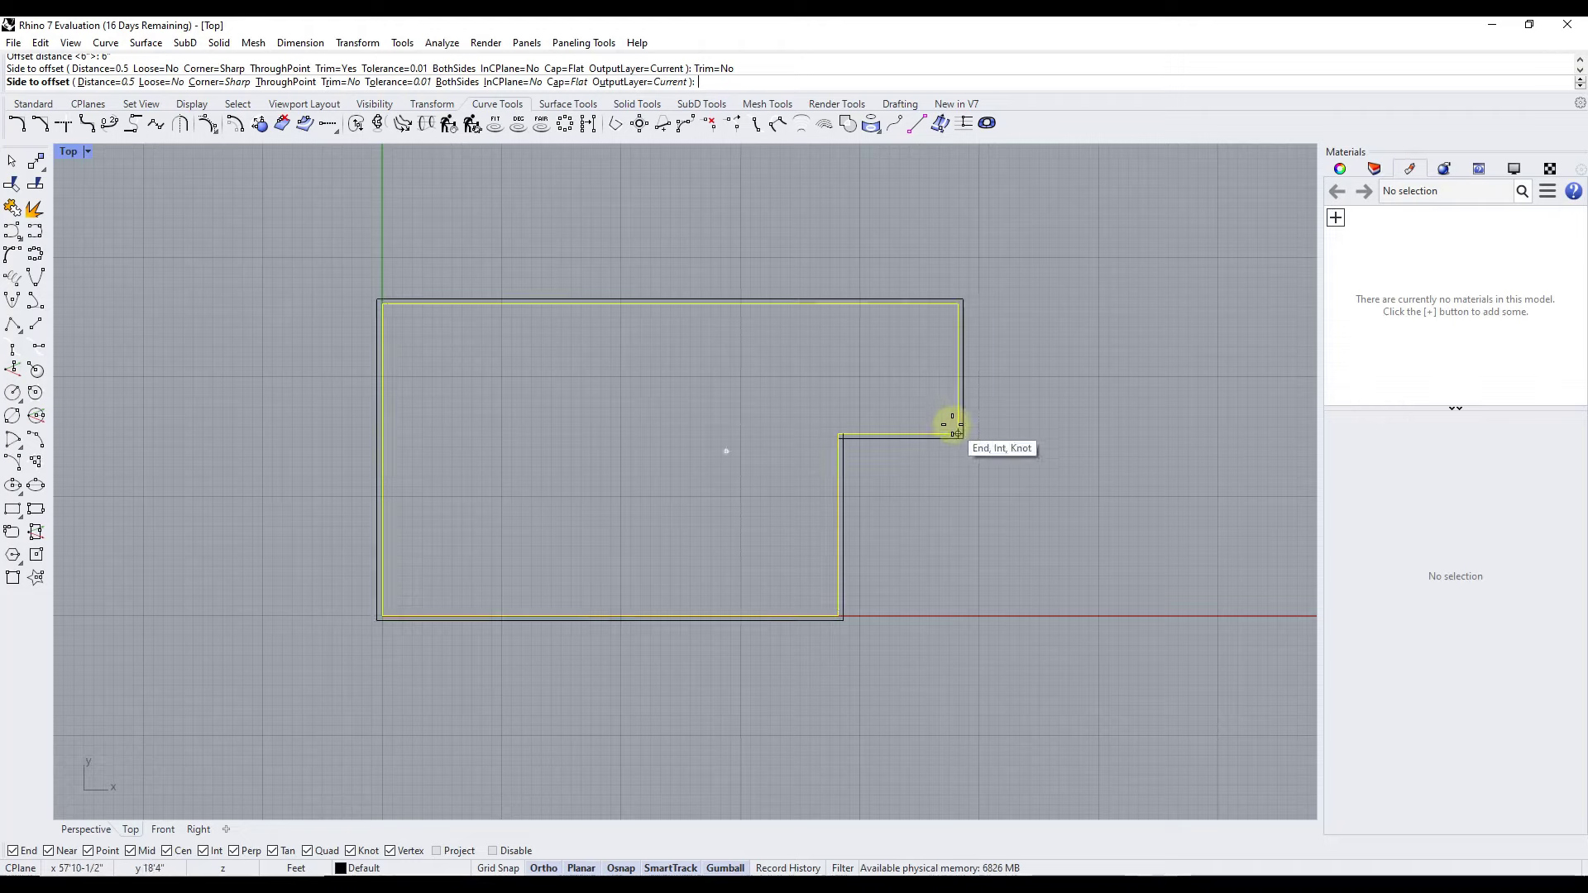
{"action": "left_click", "coordinate": [335, 82]}
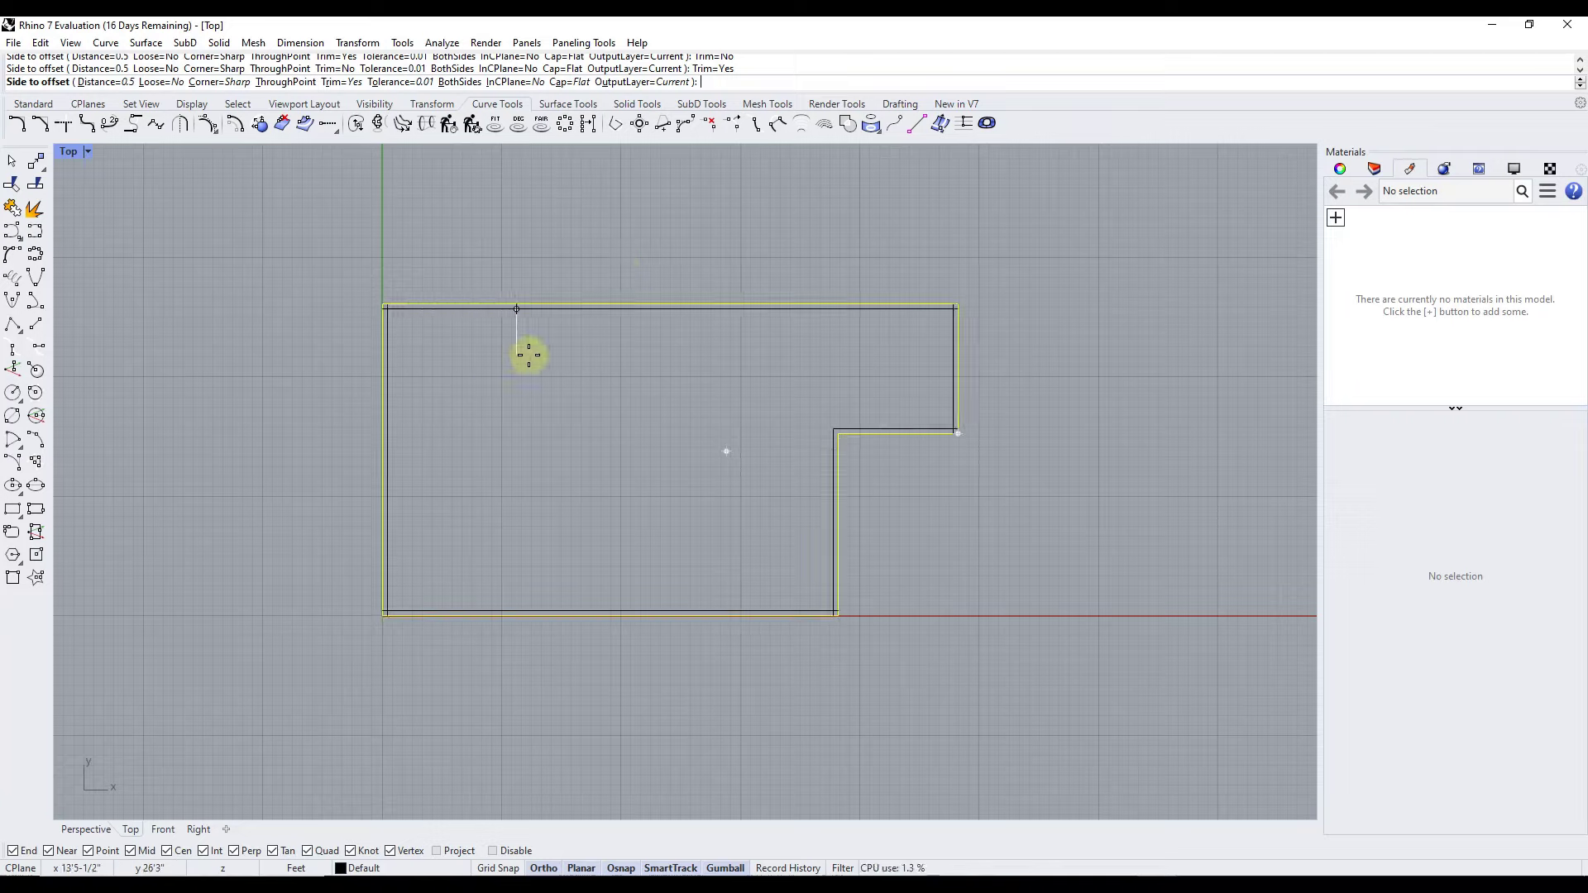
{"action": "left_click", "coordinate": [670, 355]}
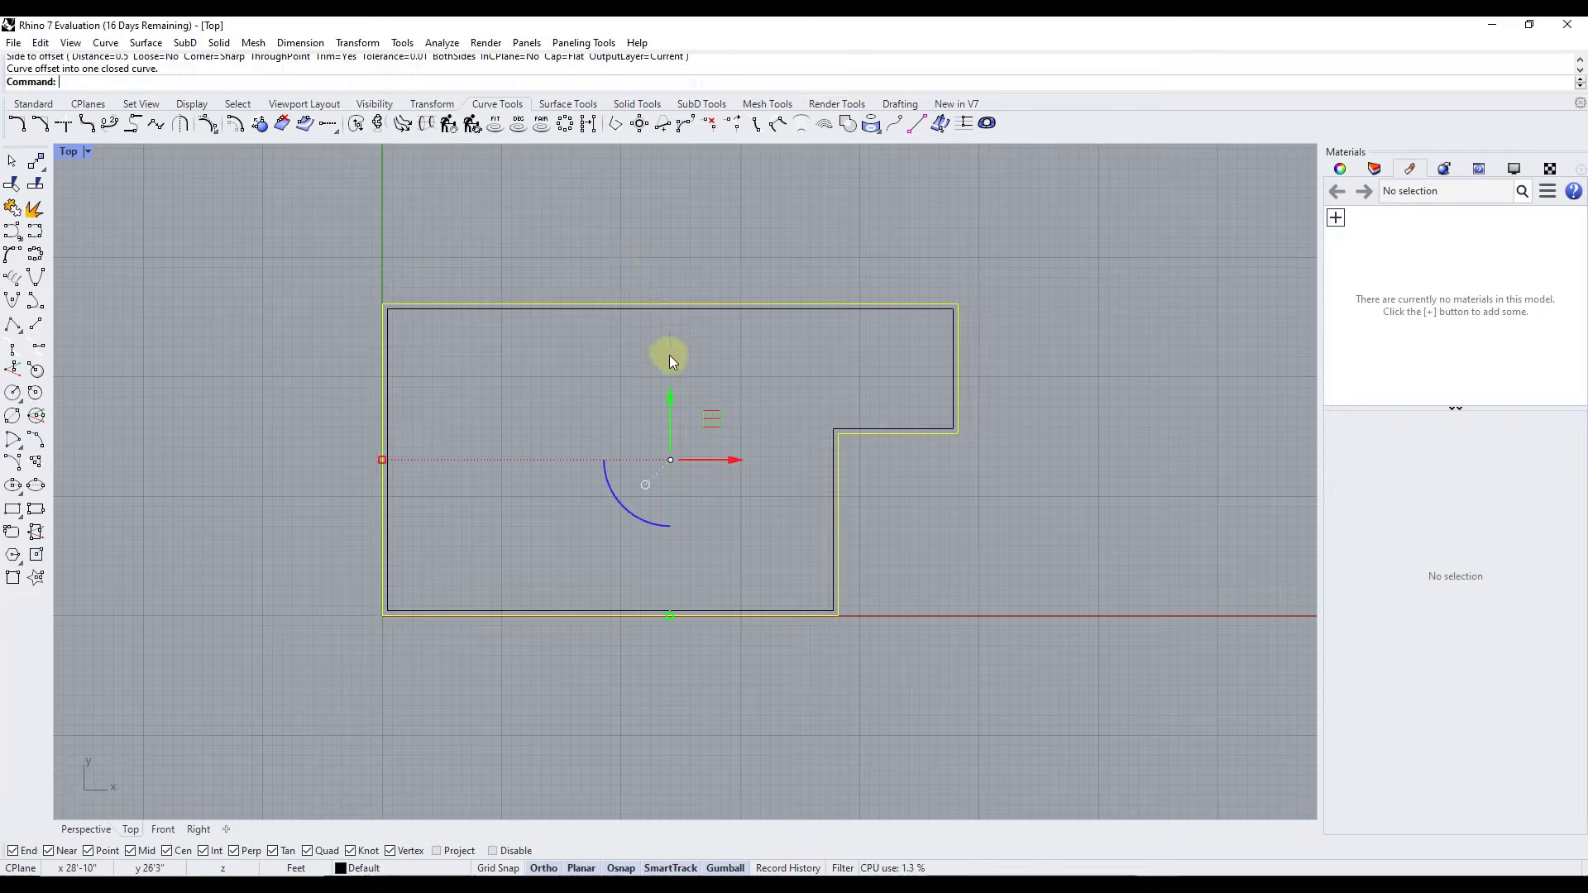
{"action": "left_click", "coordinate": [815, 361]}
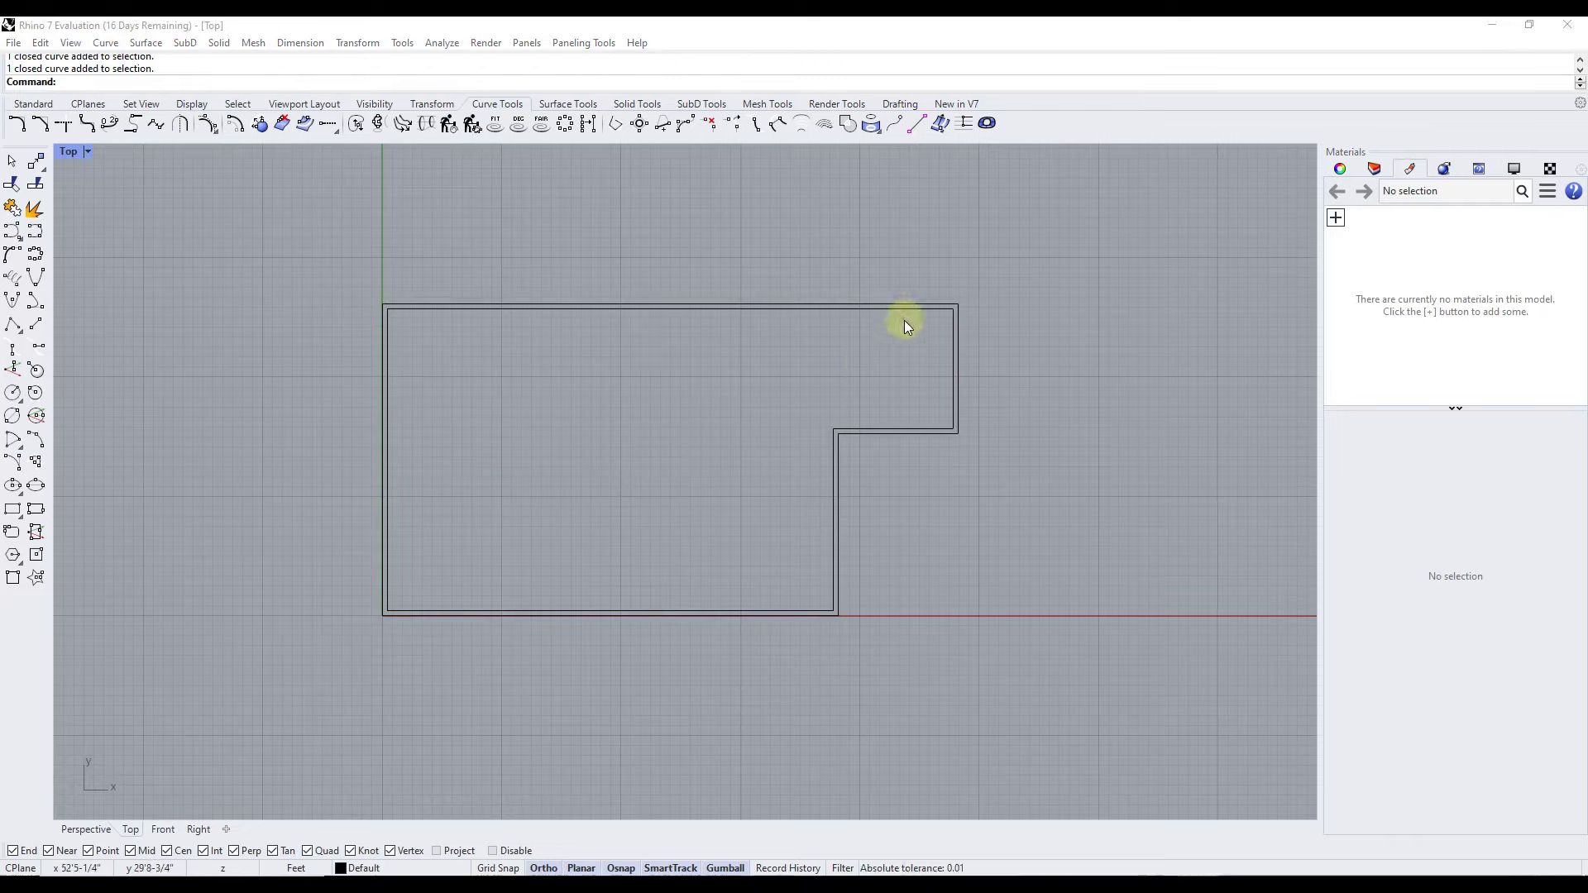
Restore the four-viewport layout and reframe Perspective on the double-line outline
{"action": "scroll", "coordinate": [926, 321], "scroll_direction": "down", "scroll_amount": 4}
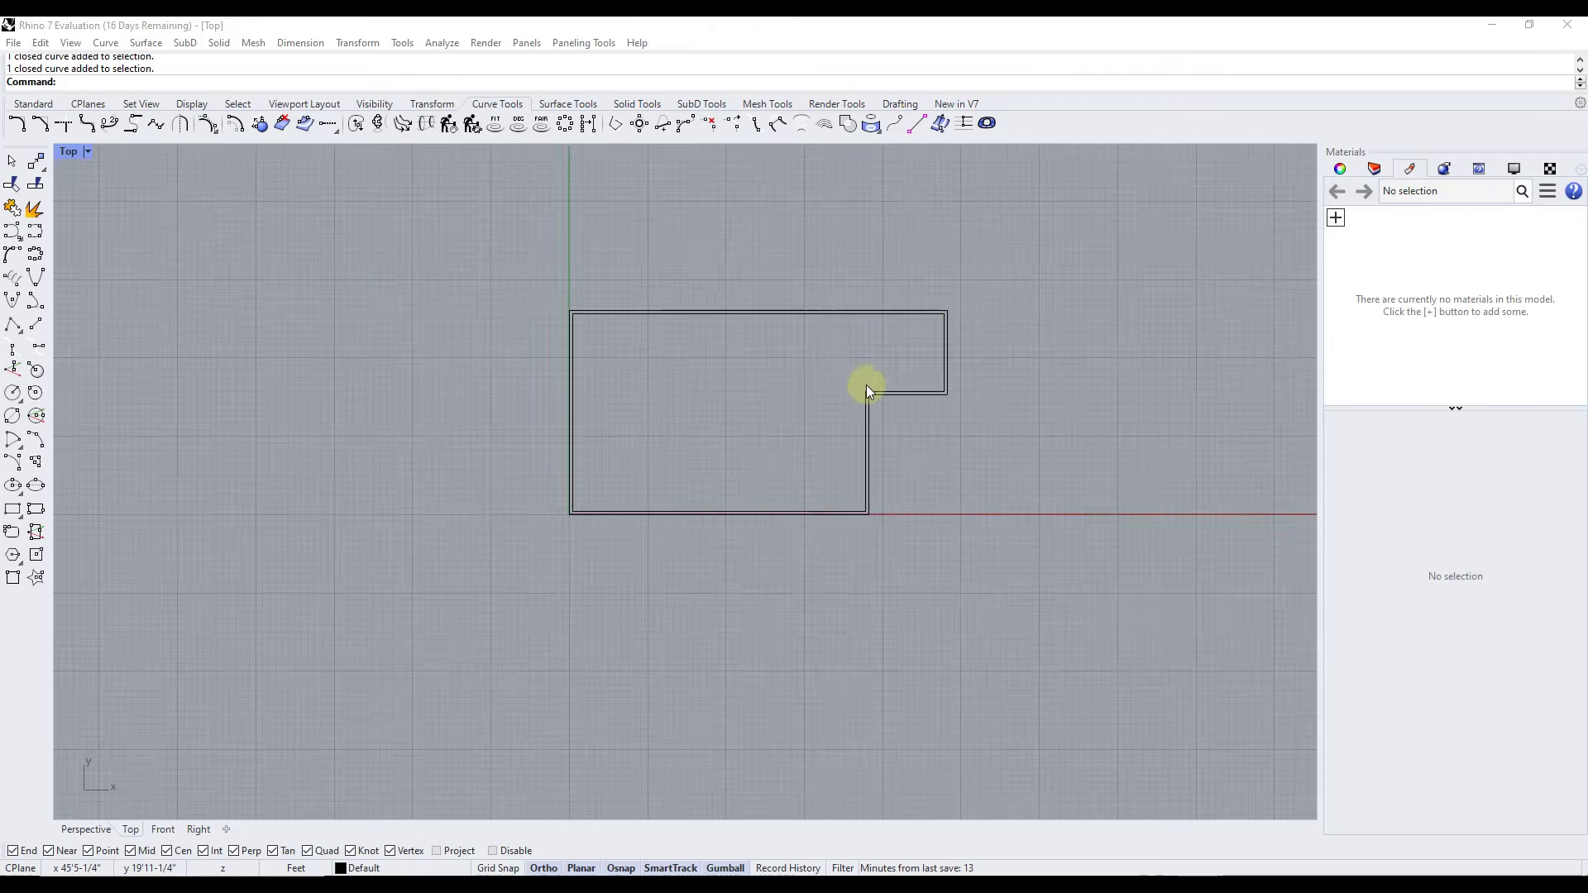
{"action": "scroll", "coordinate": [862, 381], "scroll_direction": "up", "scroll_amount": 6}
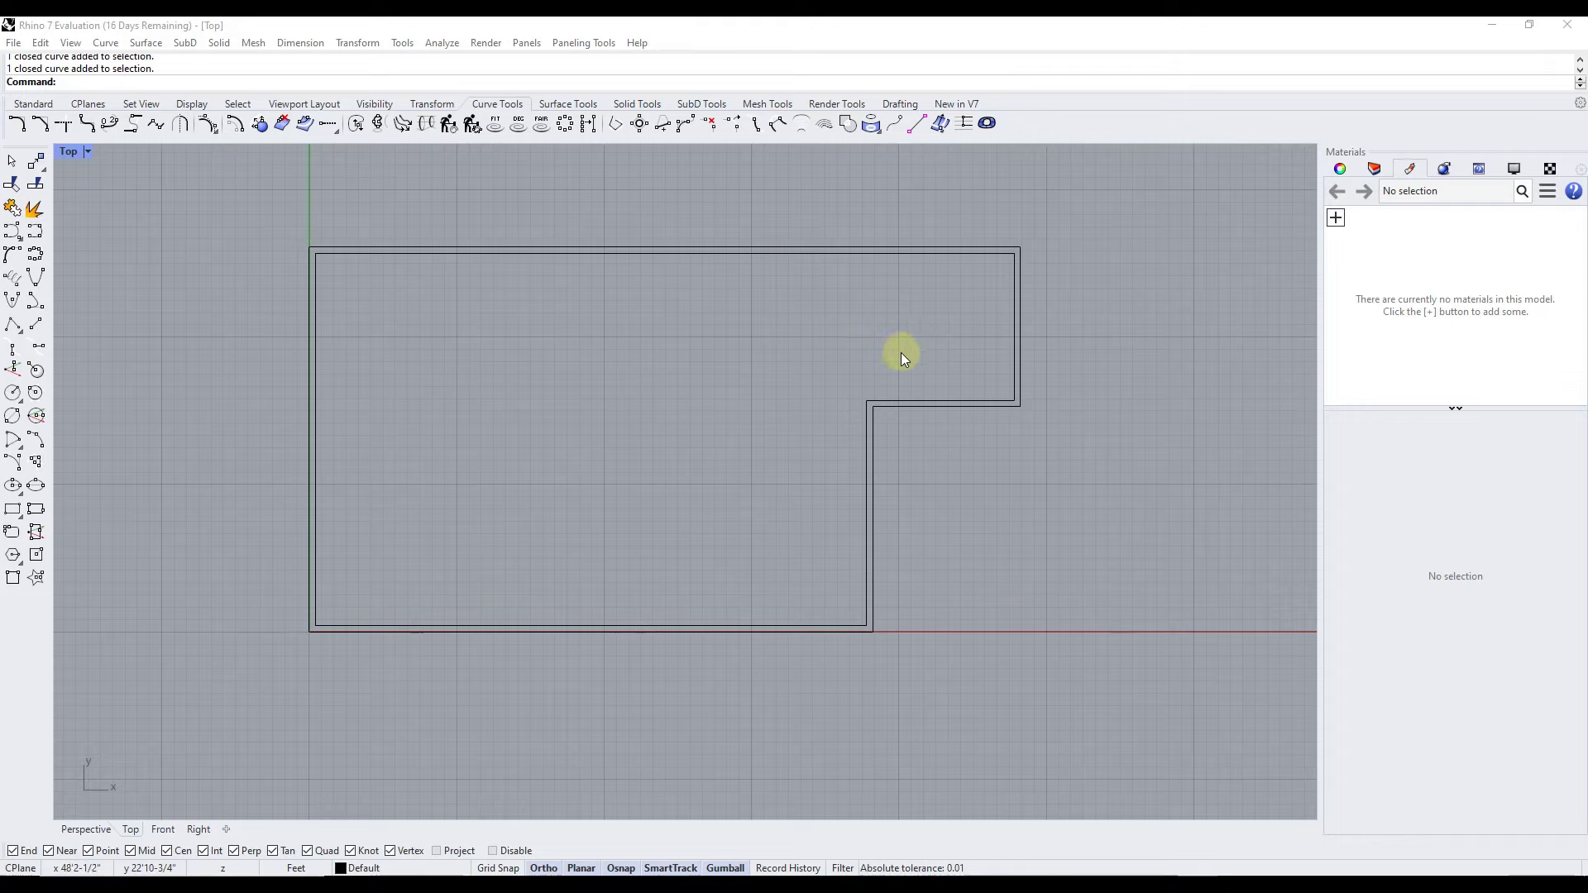
{"action": "double_click", "coordinate": [71, 153]}
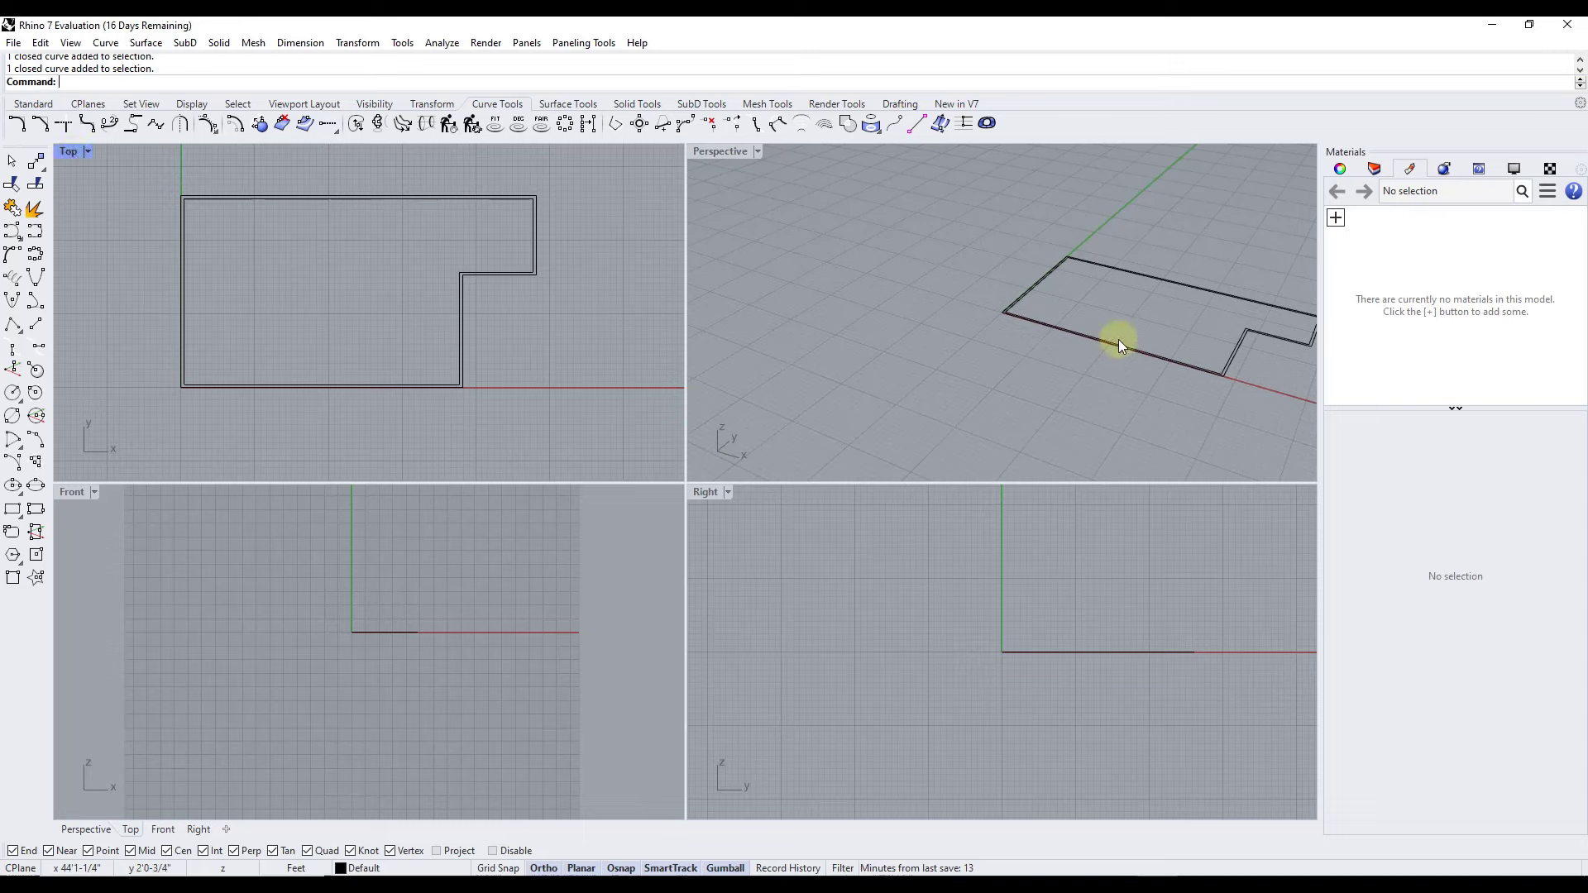
{"action": "scroll", "coordinate": [946, 272], "scroll_direction": "down", "scroll_amount": 3}
{"action": "scroll", "coordinate": [1133, 251], "scroll_direction": "up", "scroll_amount": 3}
{"action": "right_click_drag", "start_coordinate": [1134, 252], "coordinate": [1034, 302], "text": "shift"}
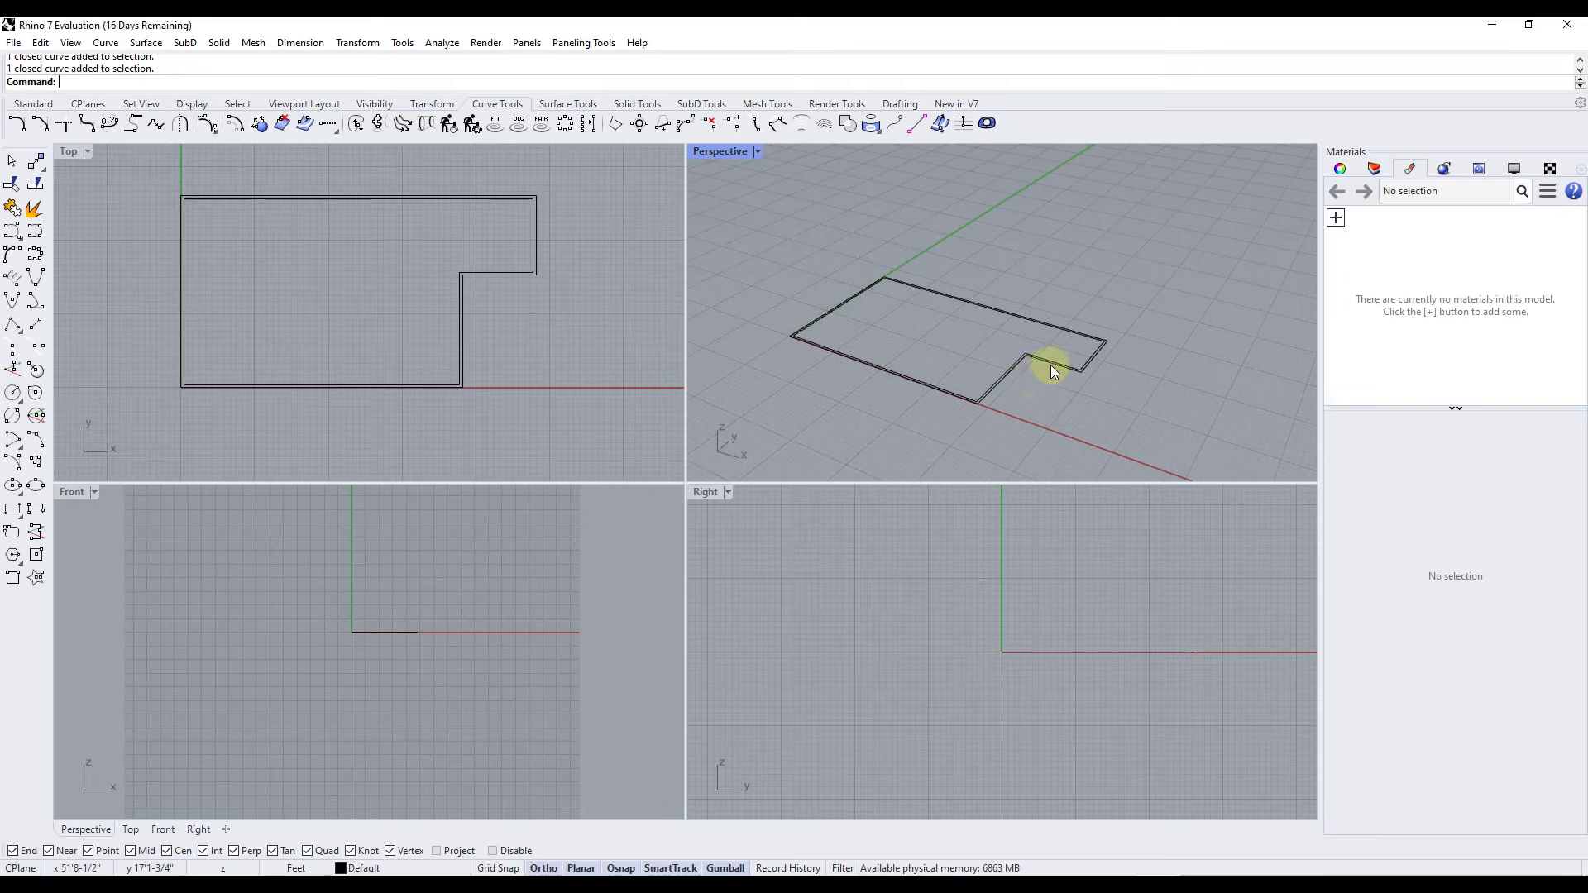
Extrude both L outline curves 10' upward with ExtrudeCrv as a closed solid
{"action": "left_click", "coordinate": [1004, 372]}
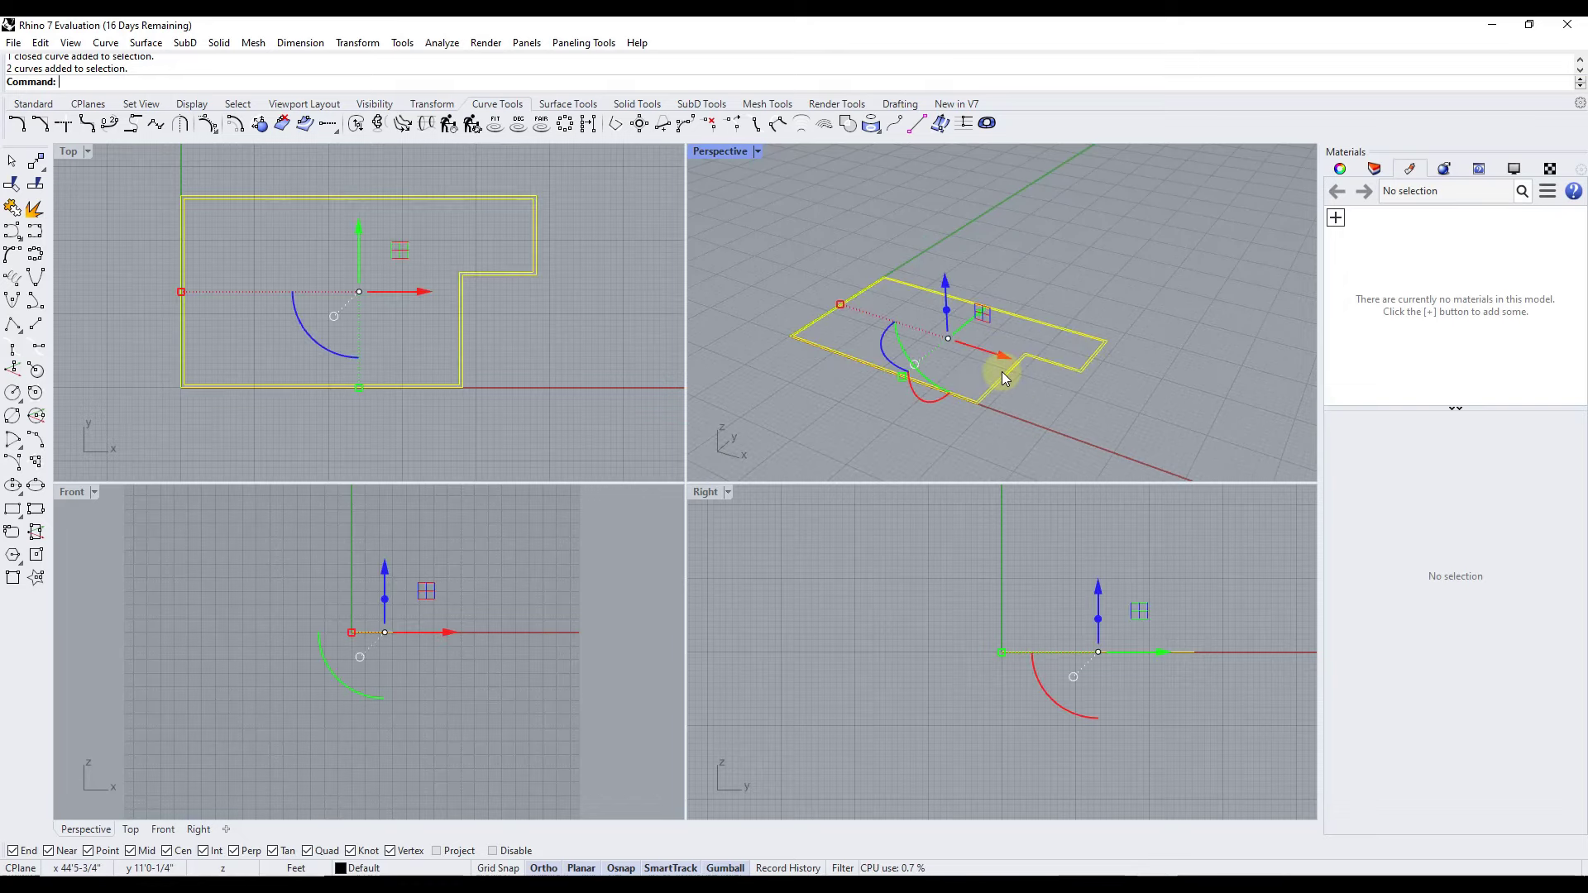
{"action": "double_click", "coordinate": [68, 153]}
{"action": "double_click", "coordinate": [68, 153]}
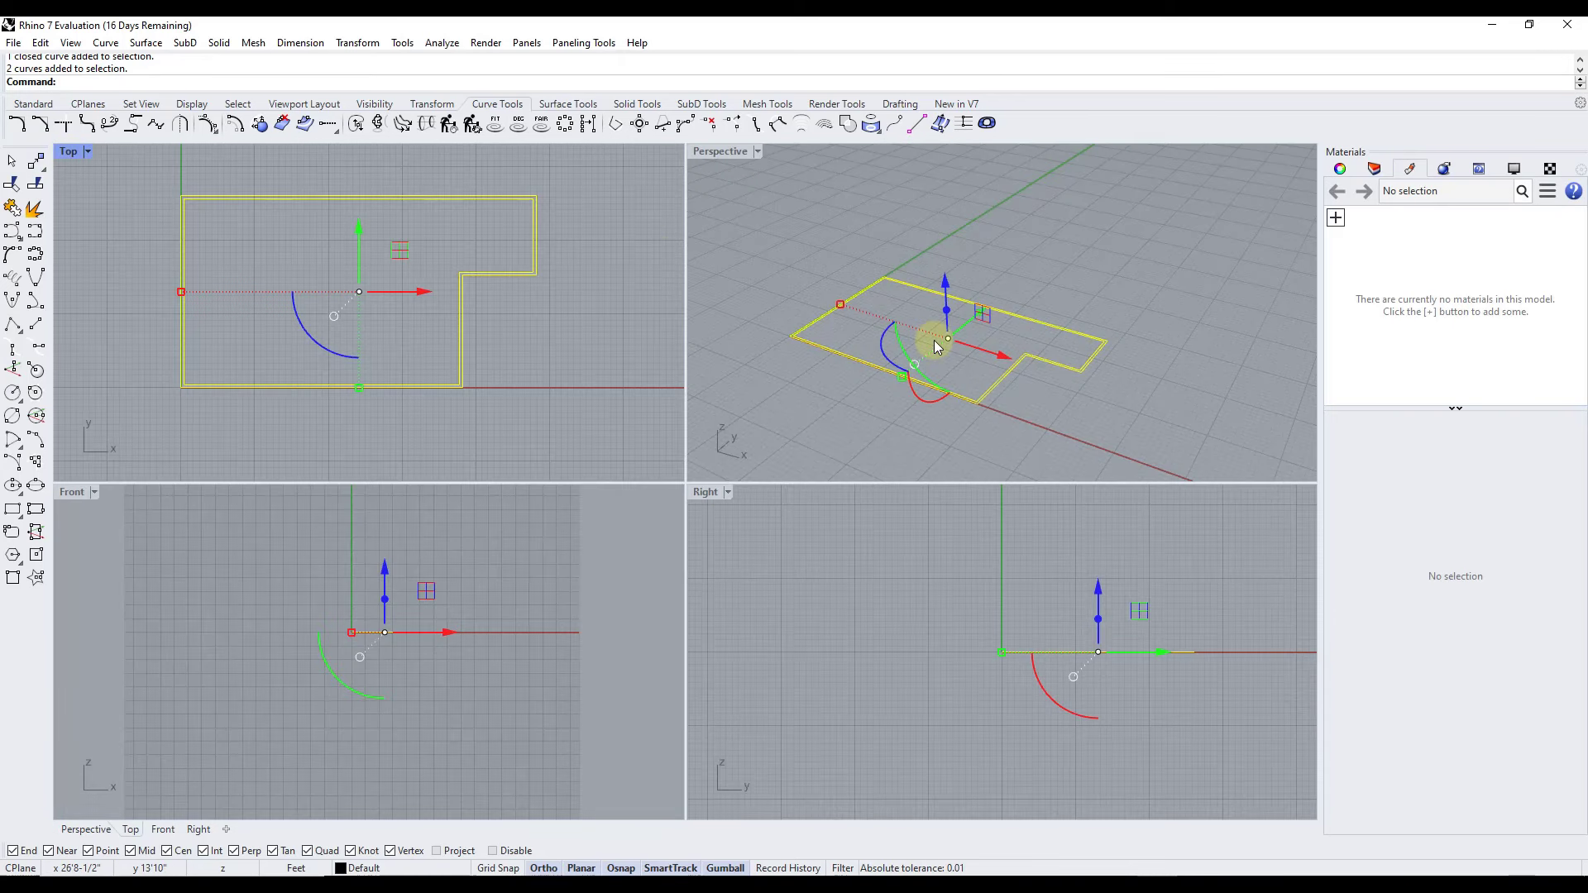
{"action": "type", "text": "Ex"}
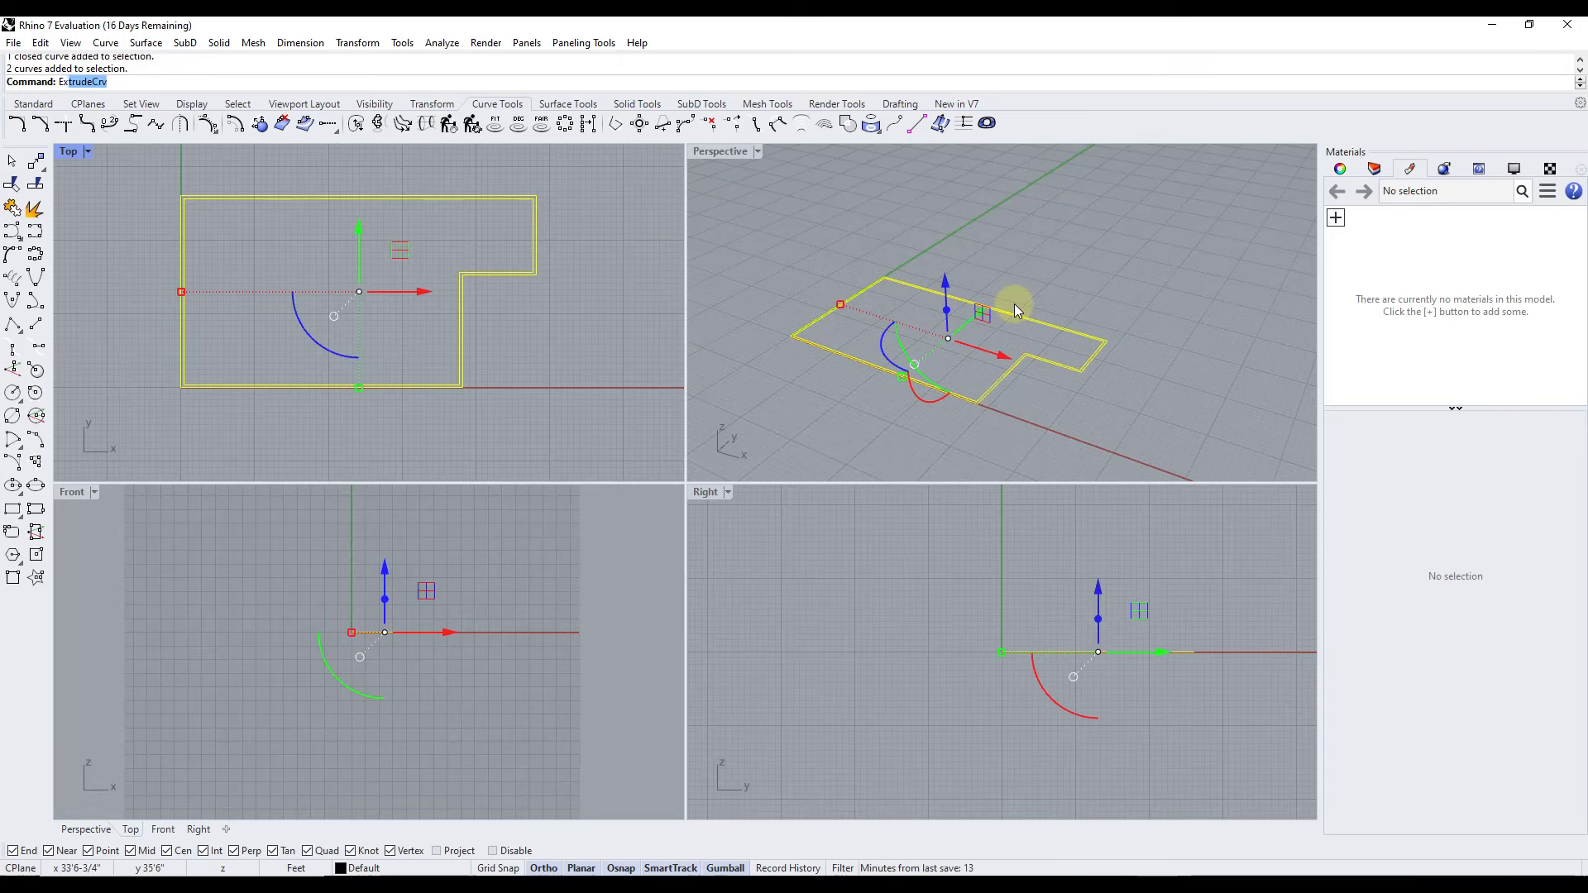
{"action": "type", "text": "trudeCrv"}
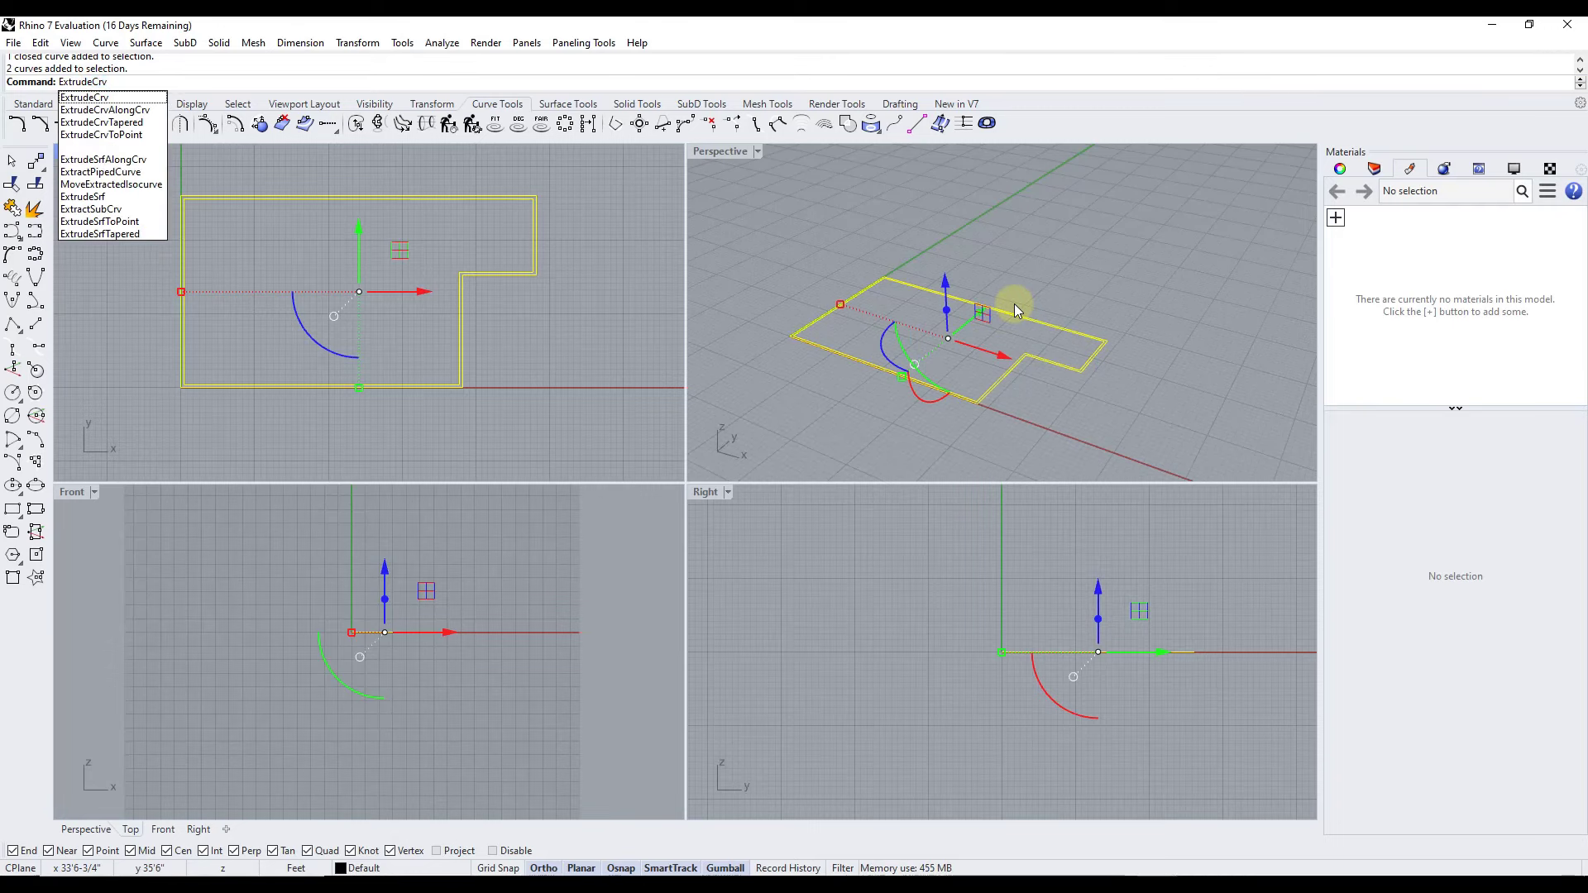
{"action": "key", "text": "Return"}
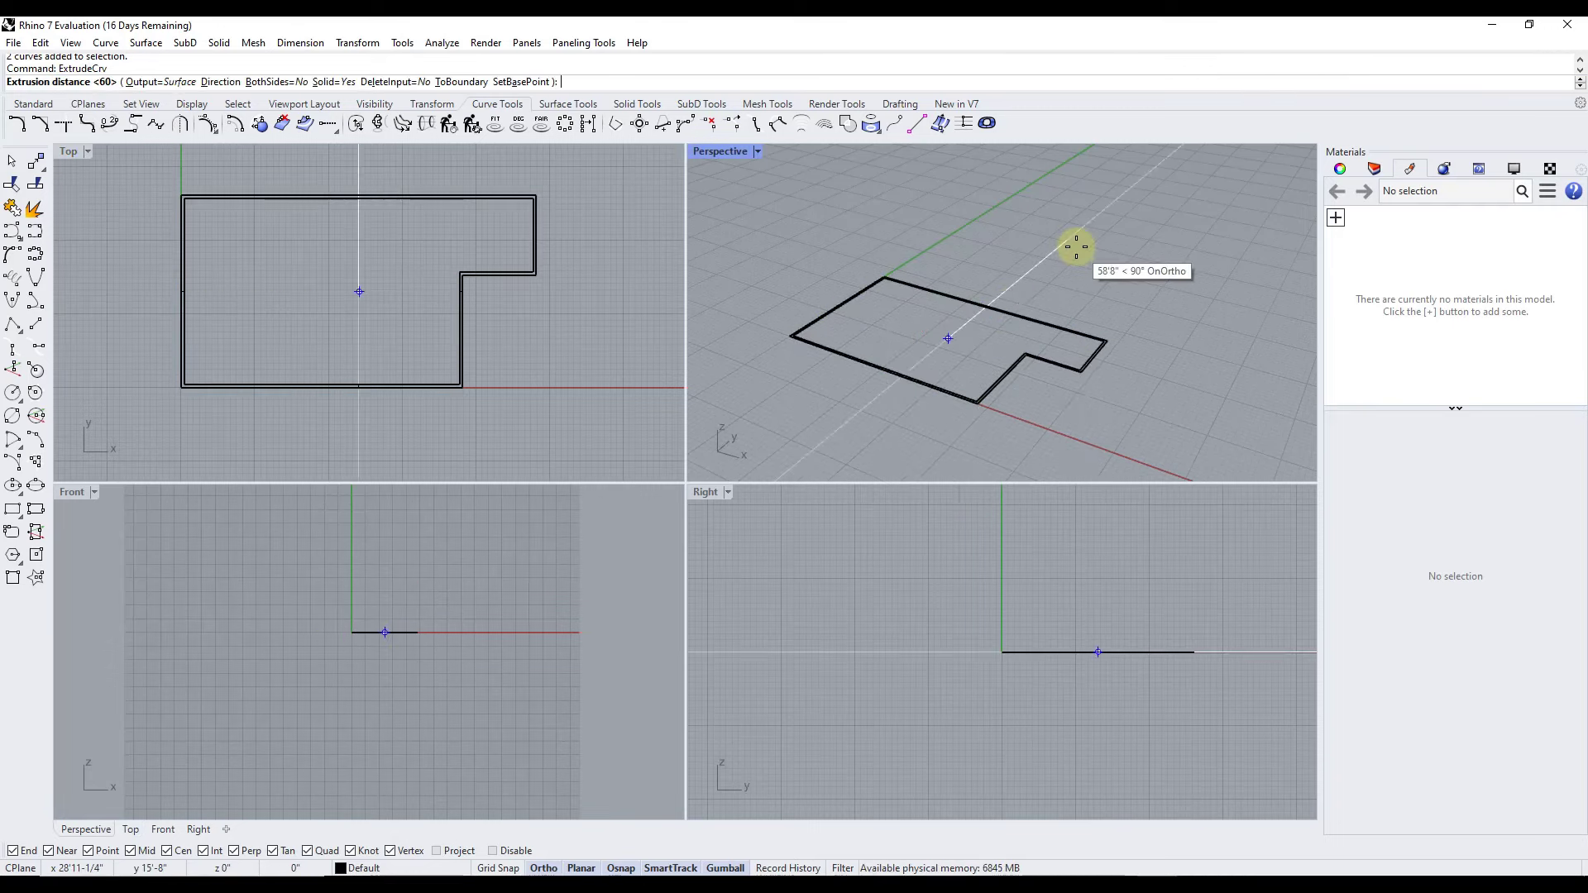
{"action": "scroll", "coordinate": [1064, 276], "scroll_direction": "up", "scroll_amount": 5}
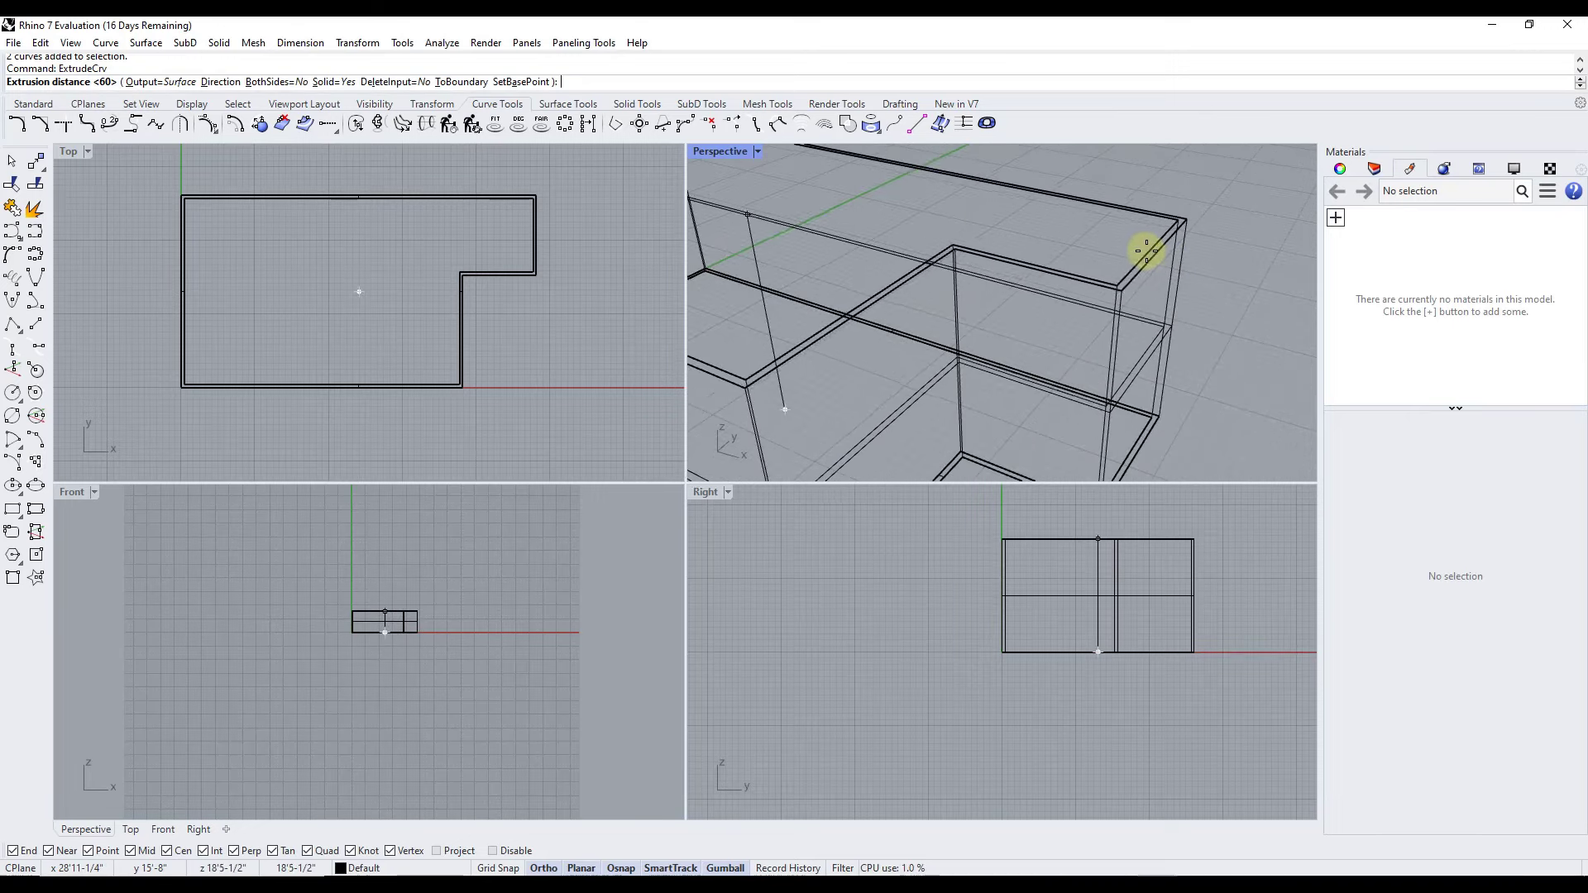
{"action": "scroll", "coordinate": [1146, 251], "scroll_direction": "down", "scroll_amount": 5}
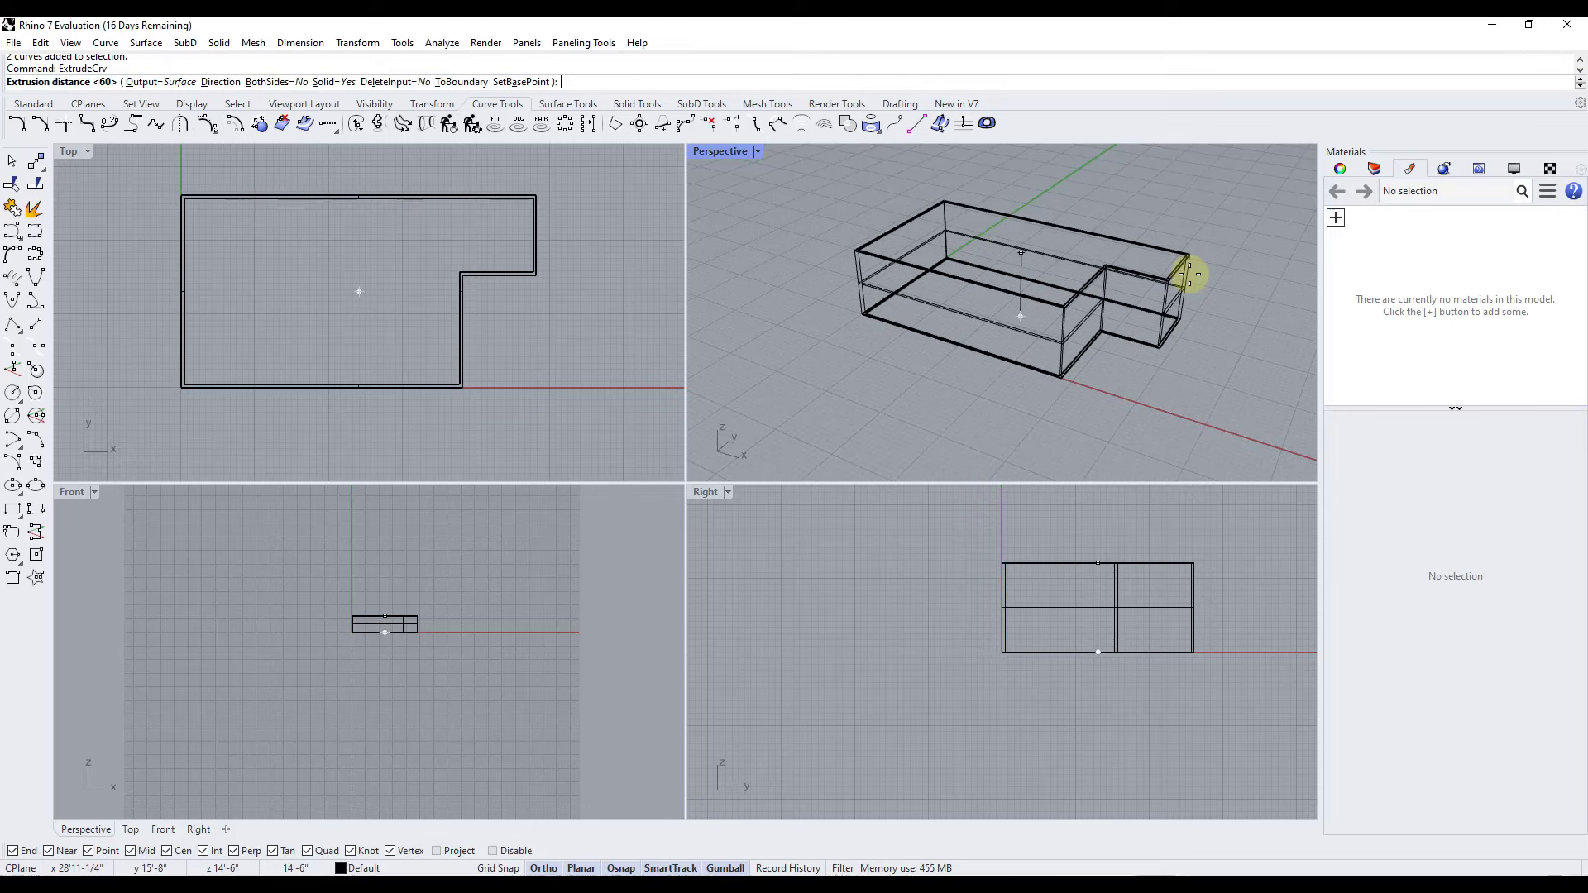
{"action": "left_click", "coordinate": [341, 83]}
{"action": "left_click", "coordinate": [341, 83]}
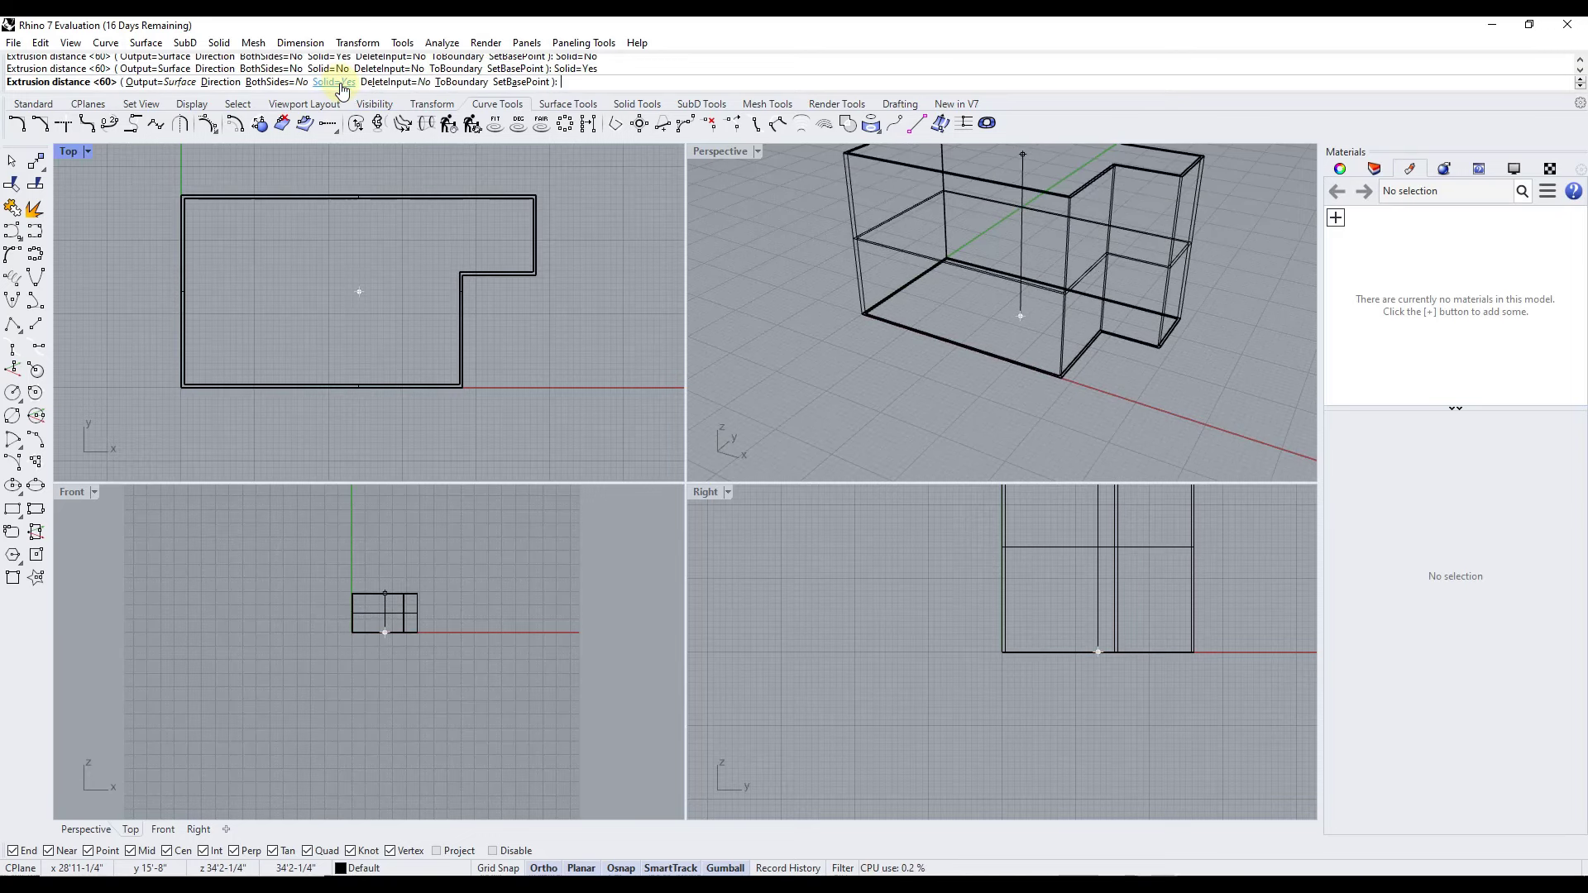
{"action": "left_click", "coordinate": [341, 82]}
{"action": "left_click", "coordinate": [341, 82]}
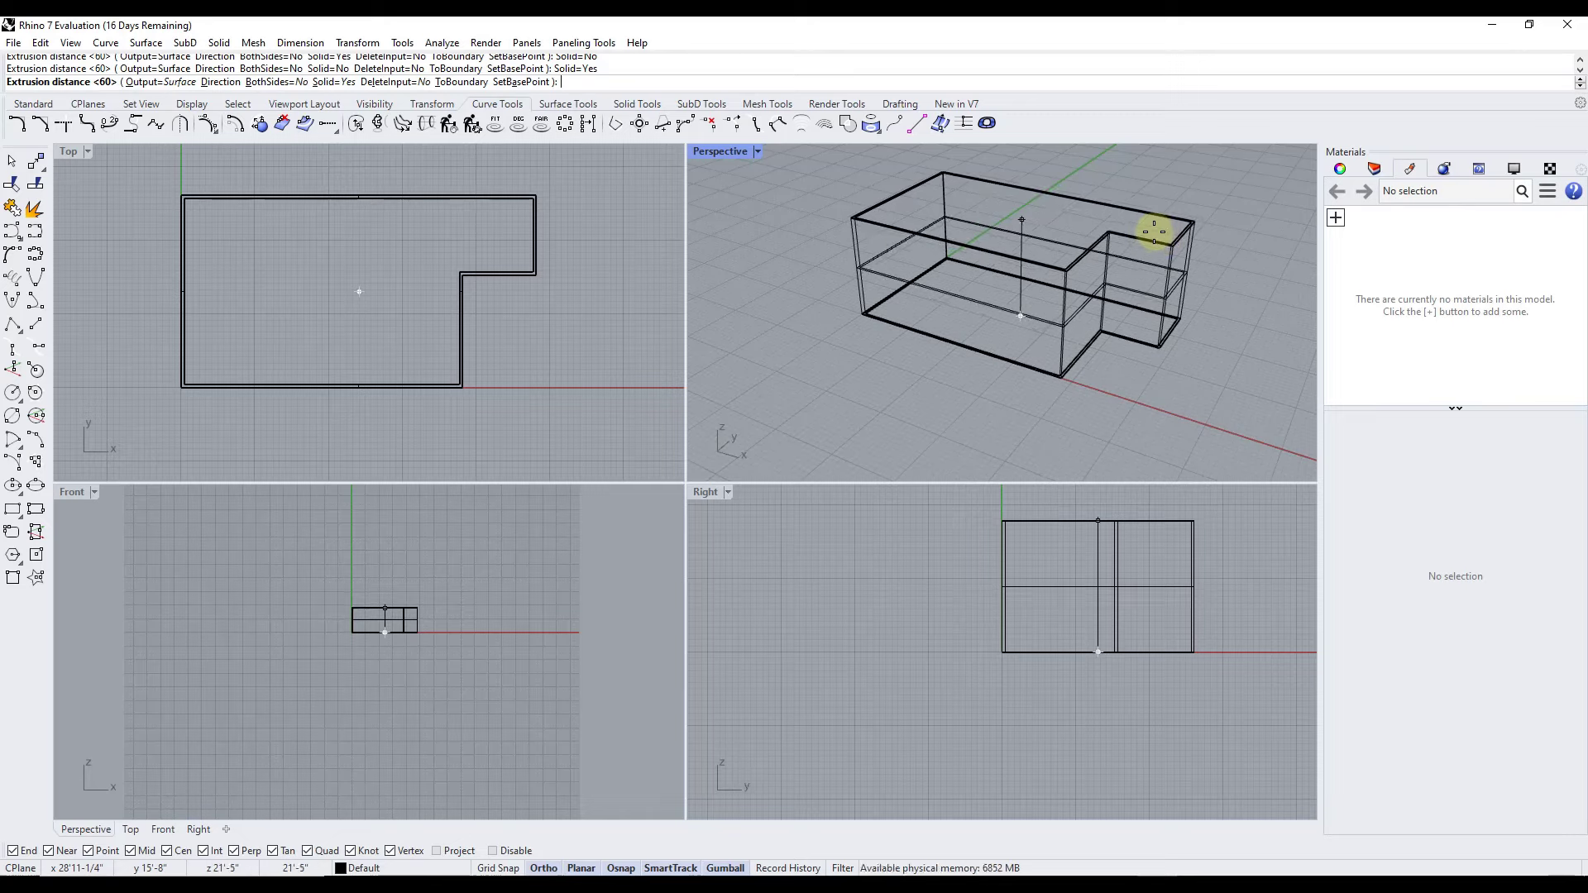
{"action": "type", "text": "10"}
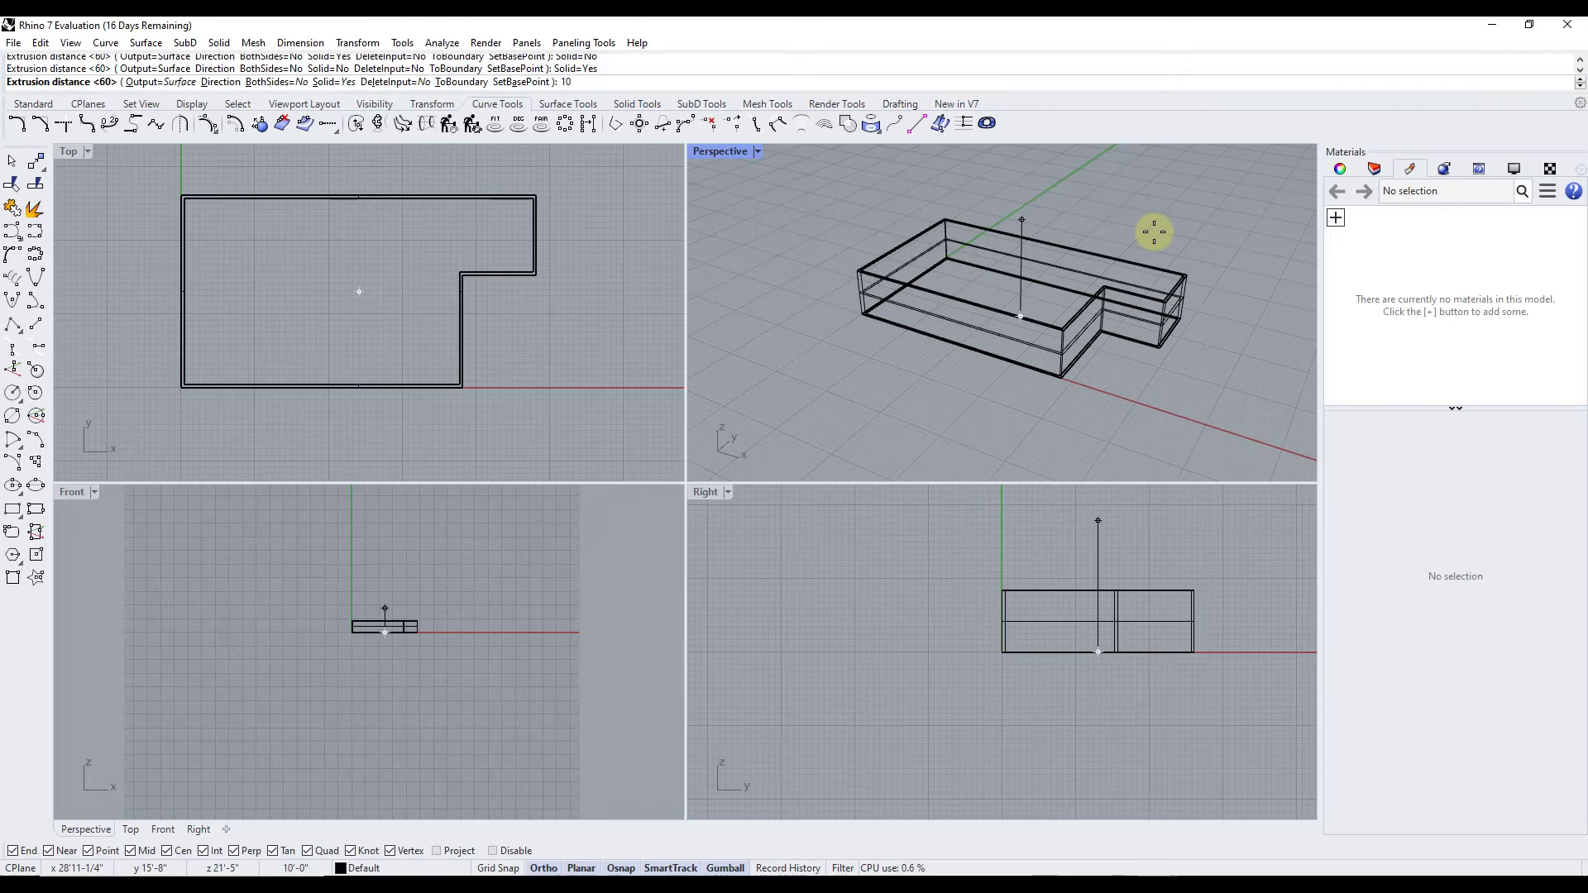
{"action": "type", "text": "'"}
{"action": "key", "text": "Return"}
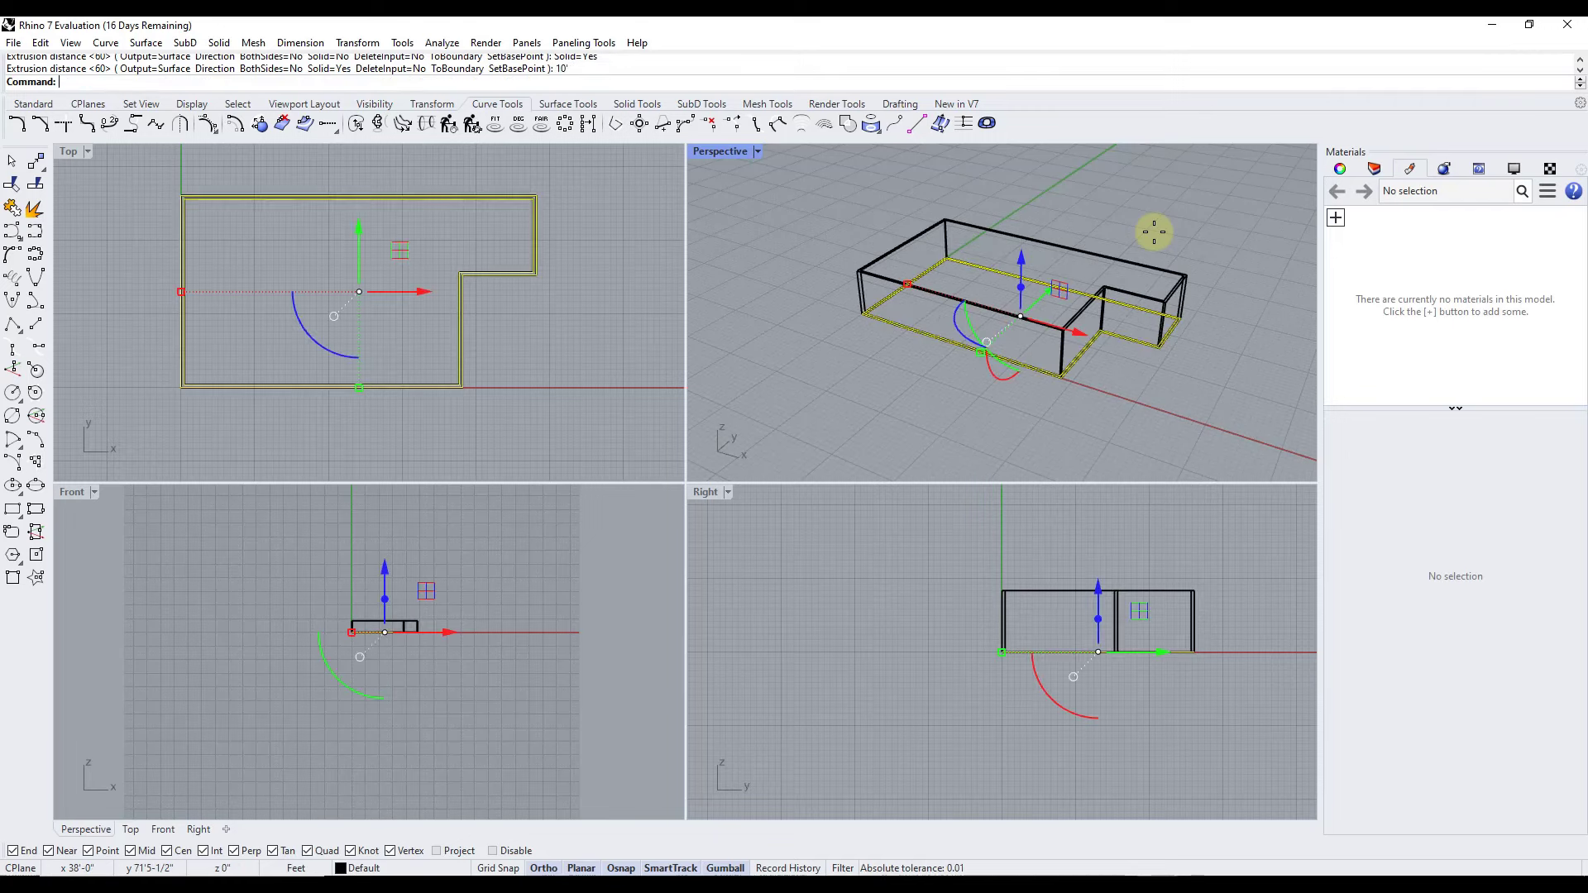
{"action": "left_click", "coordinate": [1236, 265]}
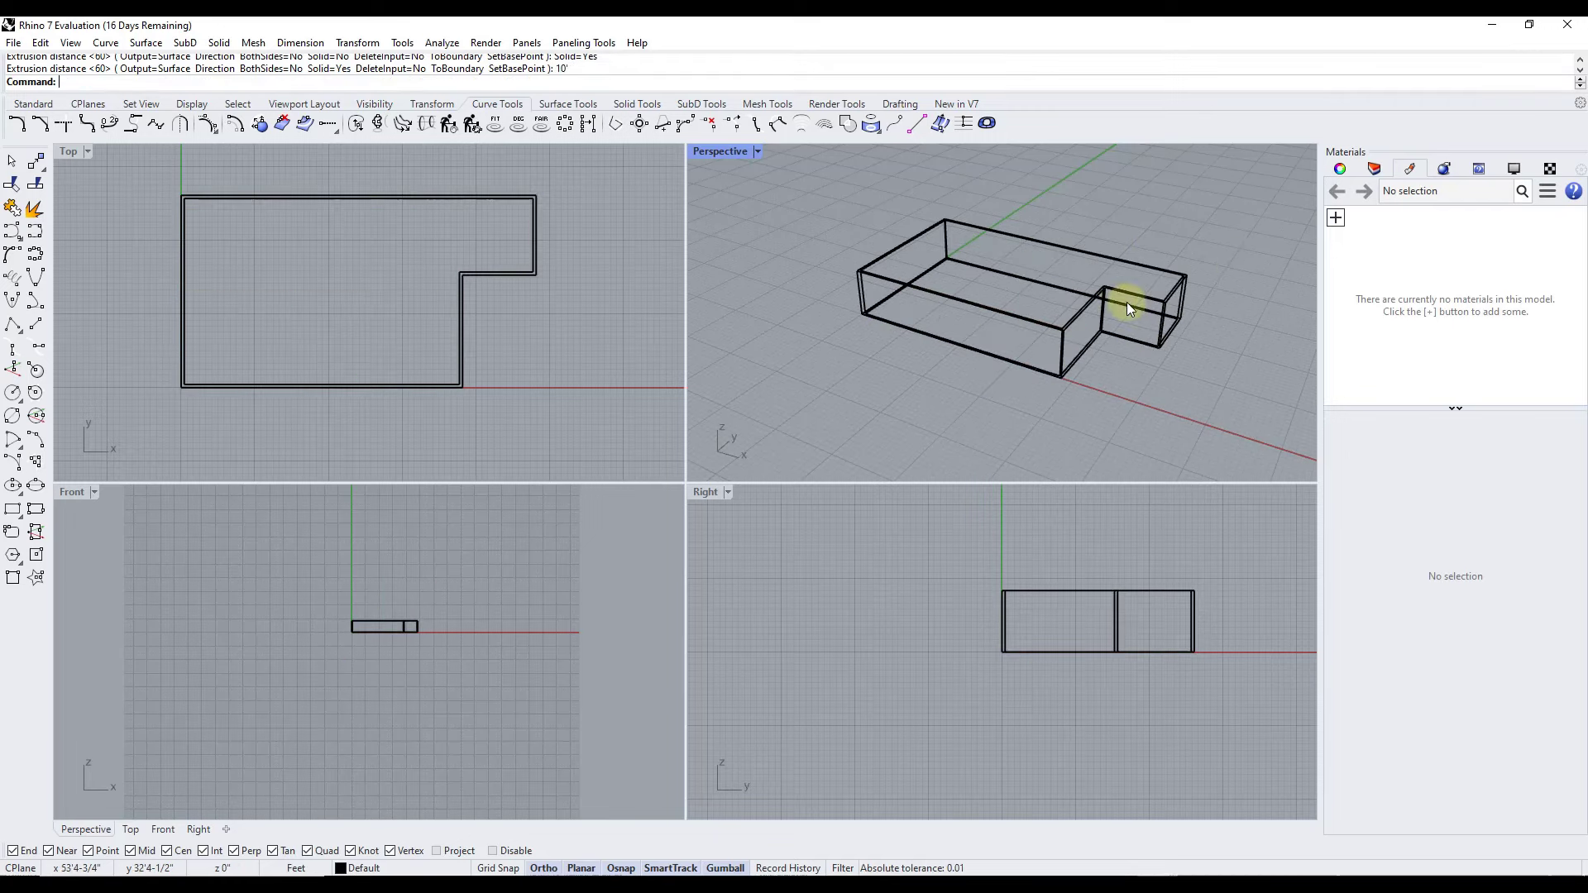
Set the Perspective view to Shaded and orbit around the L-shaped walls
{"action": "left_click", "coordinate": [759, 151]}
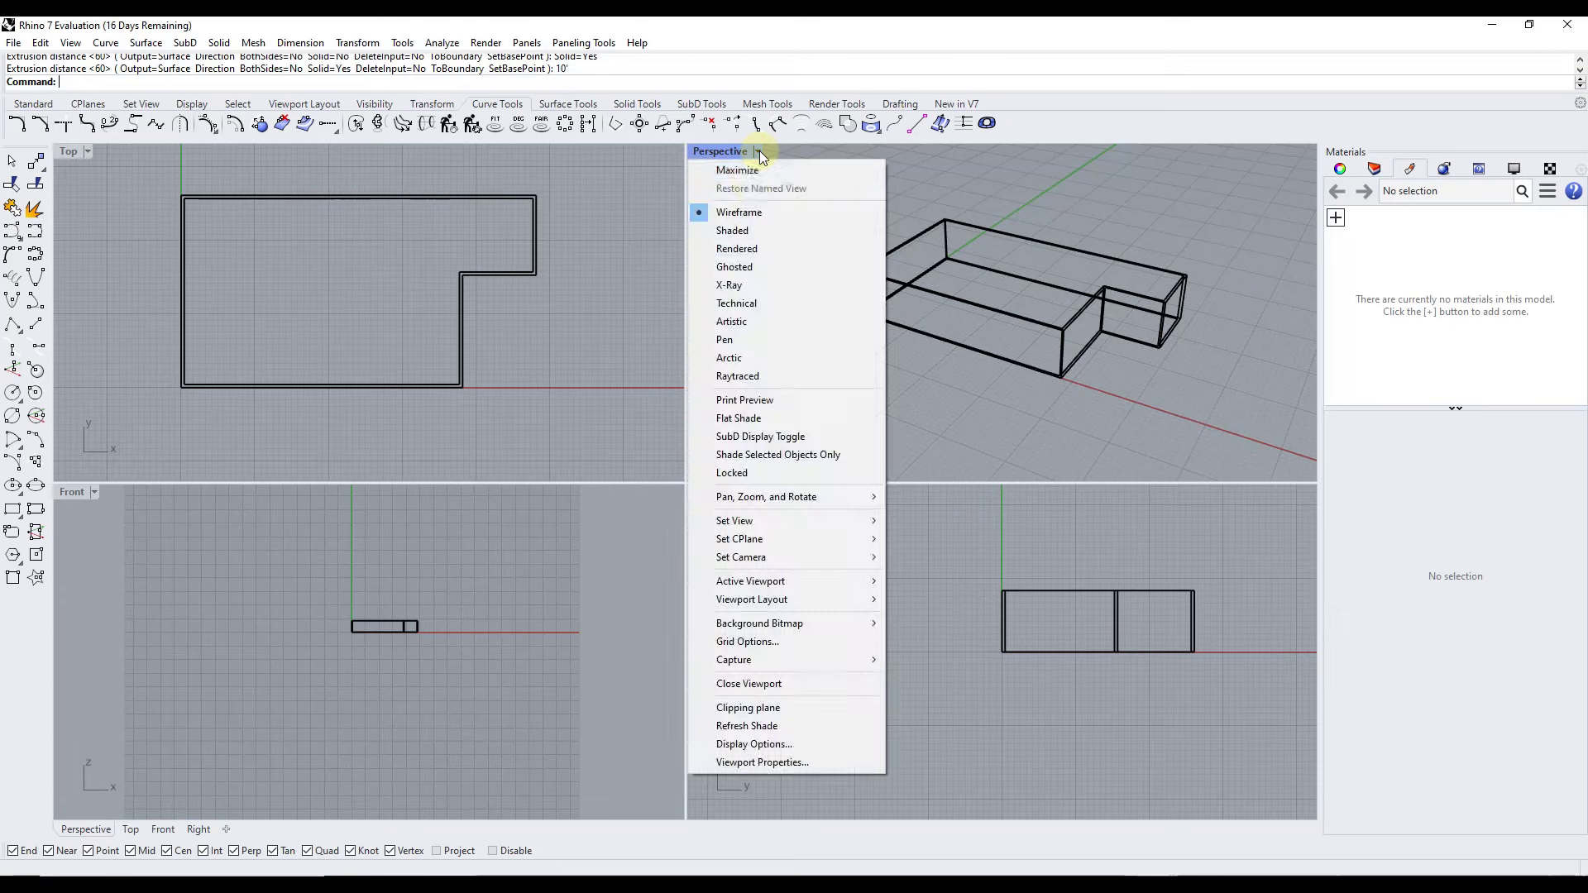
{"action": "left_click", "coordinate": [728, 231]}
{"action": "mouse_move", "coordinate": [1084, 304]}
{"action": "right_mouse_down"}
{"action": "mouse_move", "coordinate": [1057, 337]}
{"action": "mouse_move", "coordinate": [1120, 300]}
{"action": "right_mouse_up"}
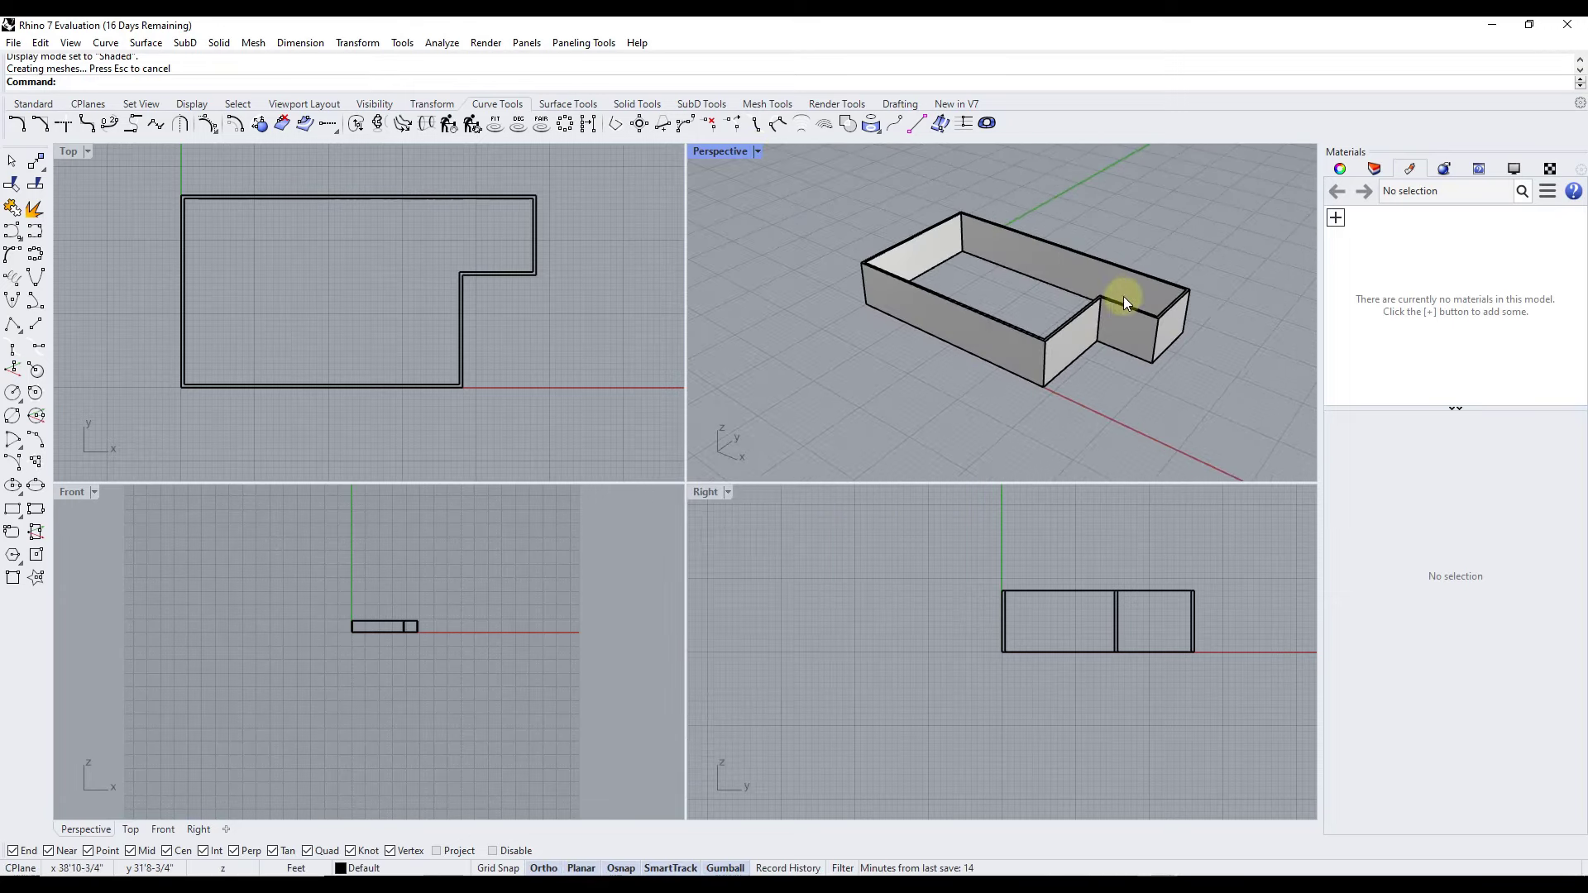
{"action": "scroll", "coordinate": [1144, 310], "scroll_direction": "up", "scroll_amount": 3}
{"action": "scroll", "coordinate": [1209, 305], "scroll_direction": "down", "scroll_amount": 3}
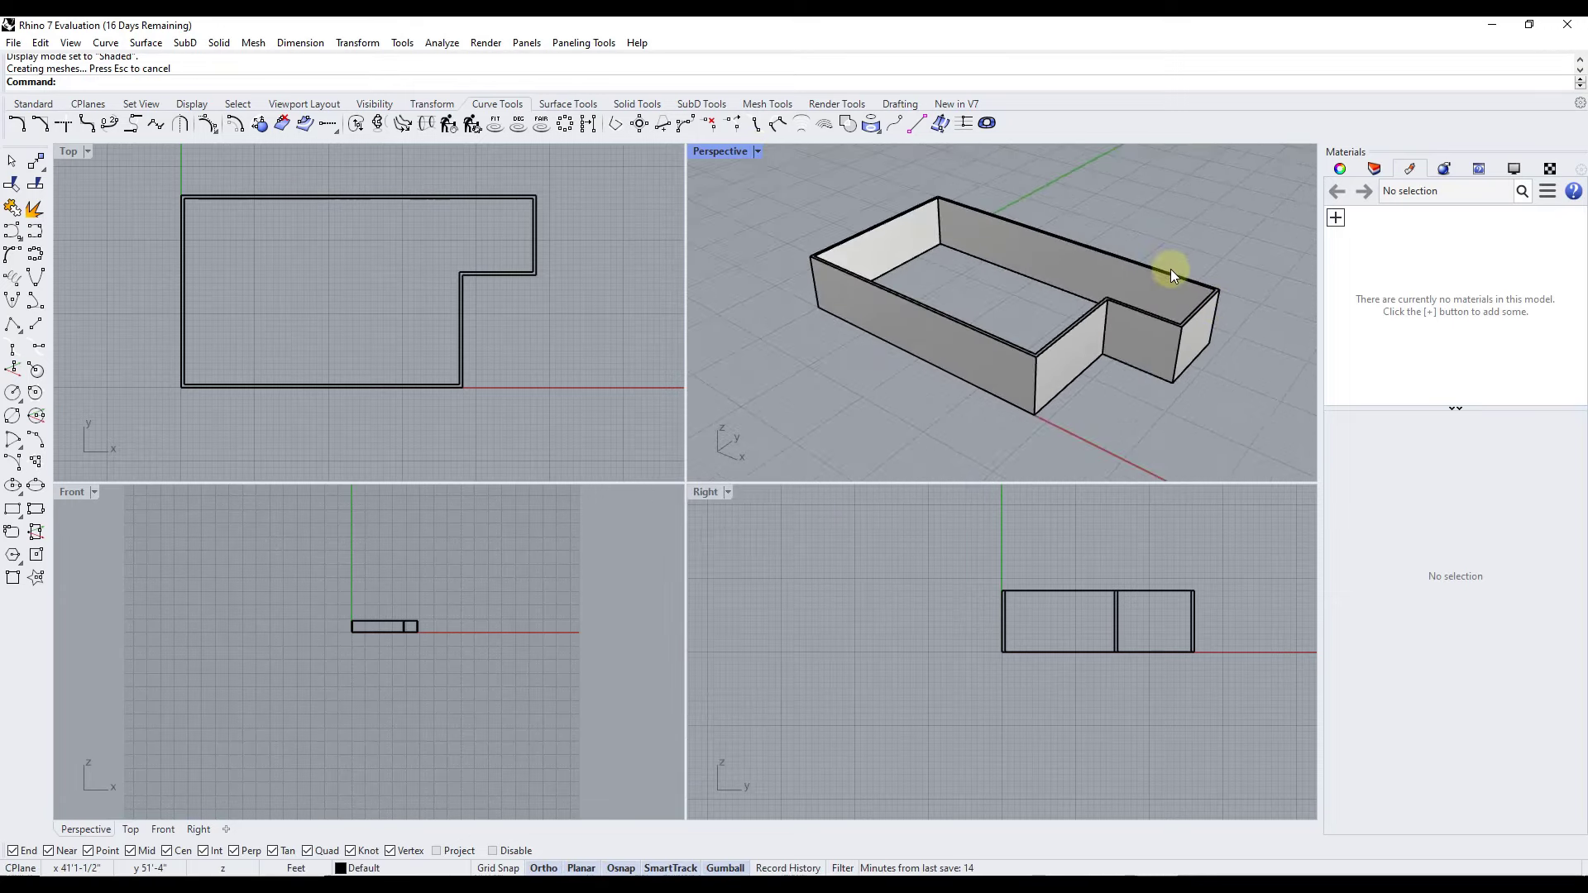
{"action": "mouse_move", "coordinate": [1149, 288]}
{"action": "right_mouse_down"}
{"action": "mouse_move", "coordinate": [1152, 266]}
{"action": "mouse_move", "coordinate": [957, 265]}
{"action": "mouse_move", "coordinate": [993, 312]}
{"action": "mouse_move", "coordinate": [1059, 318]}
{"action": "mouse_move", "coordinate": [1070, 283]}
{"action": "mouse_move", "coordinate": [951, 234]}
{"action": "right_mouse_up"}
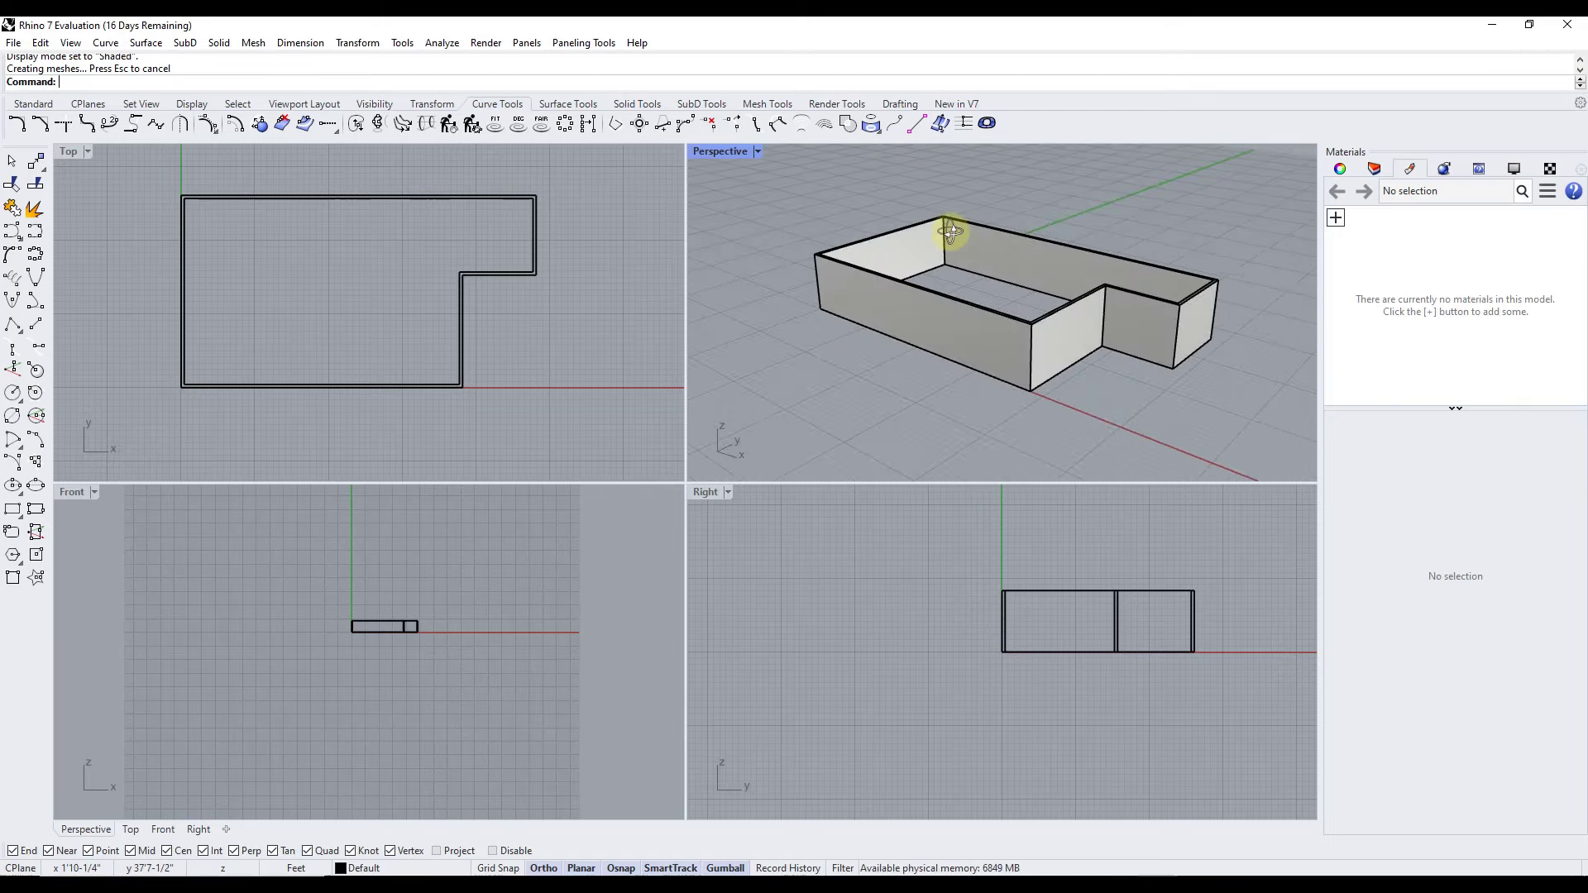
{"action": "scroll", "coordinate": [1152, 285], "scroll_direction": "up", "scroll_amount": 5}
{"action": "scroll", "coordinate": [1152, 291], "scroll_direction": "down", "scroll_amount": 3}
{"action": "right_click_drag", "start_coordinate": [1057, 337], "coordinate": [861, 389]}
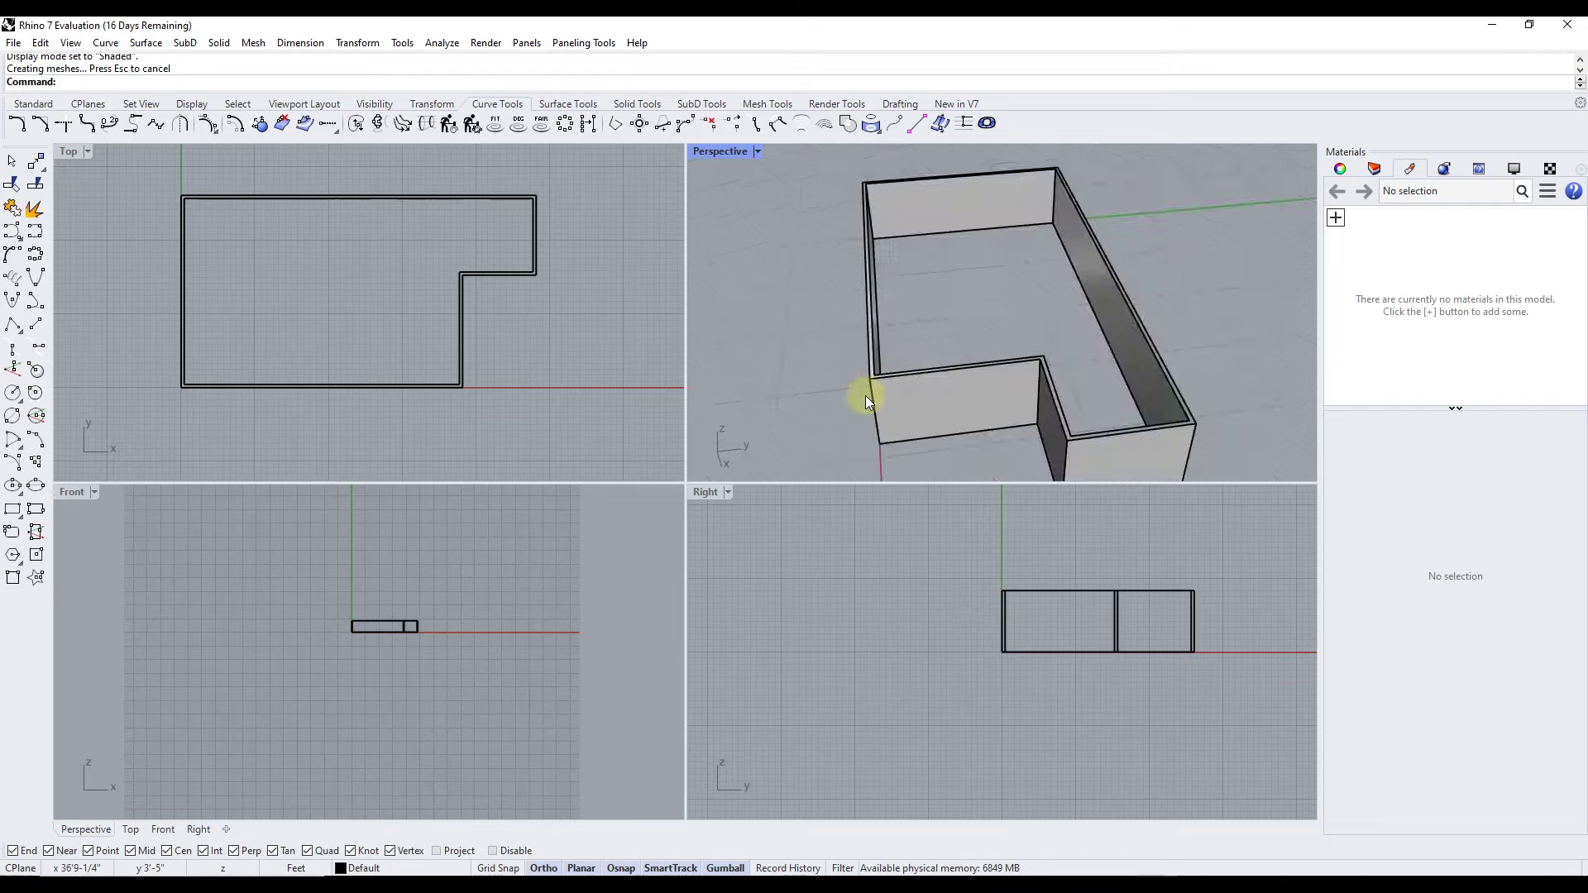
{"action": "scroll", "coordinate": [861, 301], "scroll_direction": "up", "scroll_amount": 5}
{"action": "scroll", "coordinate": [861, 267], "scroll_direction": "down", "scroll_amount": 6}
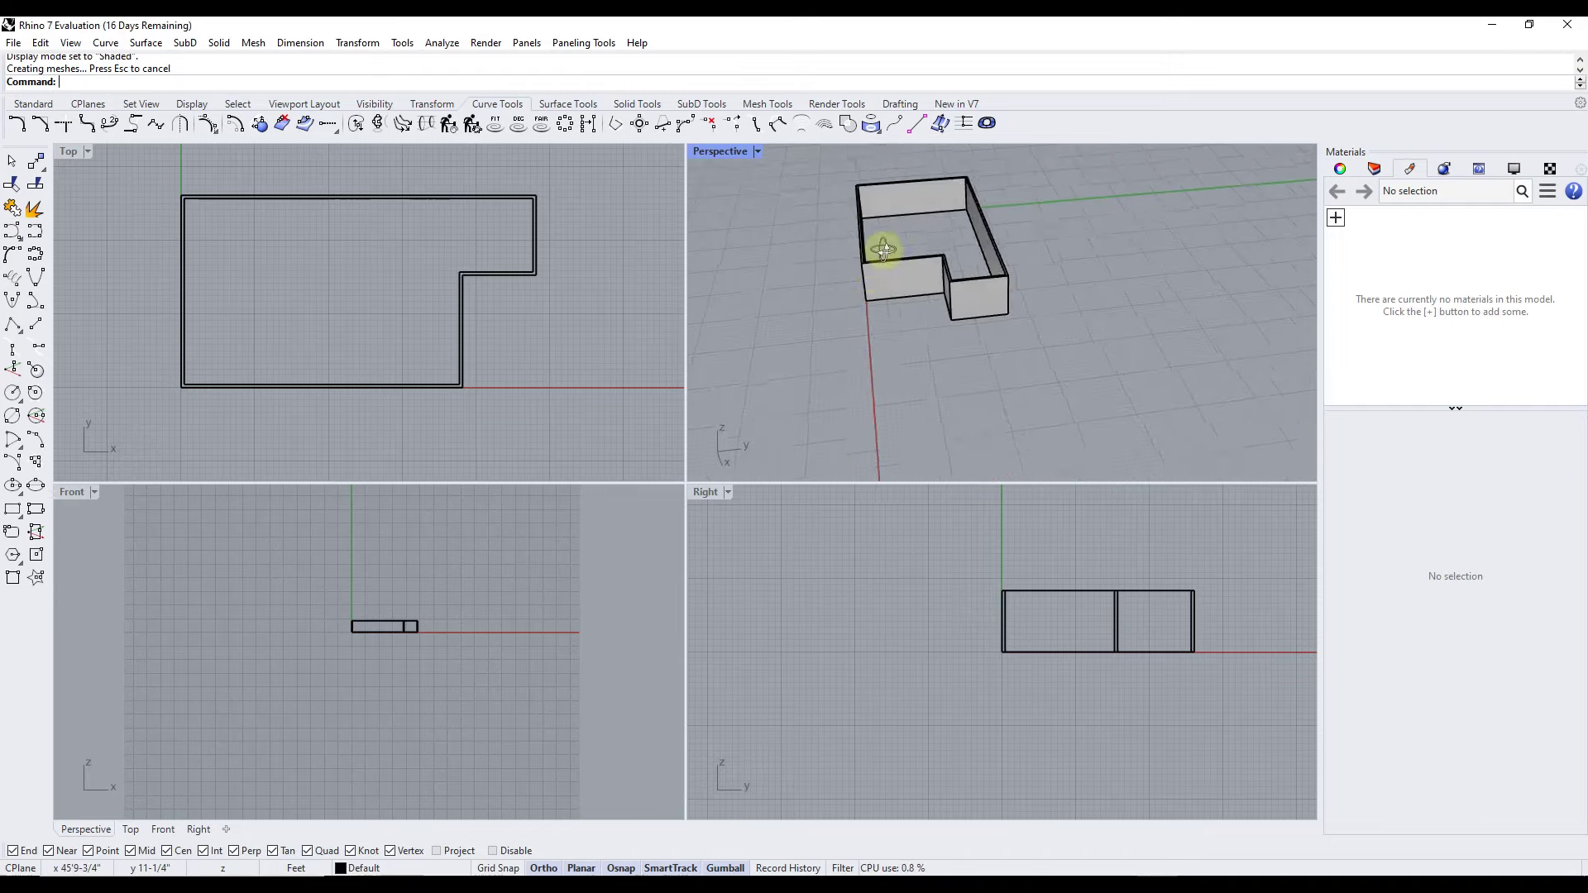
{"action": "right_click_drag", "start_coordinate": [886, 249], "coordinate": [905, 485]}
{"action": "scroll", "coordinate": [887, 182], "scroll_direction": "up", "scroll_amount": 4}
{"action": "right_click_drag", "start_coordinate": [887, 182], "coordinate": [840, 264]}
{"action": "scroll", "coordinate": [841, 299], "scroll_direction": "down", "scroll_amount": 5}
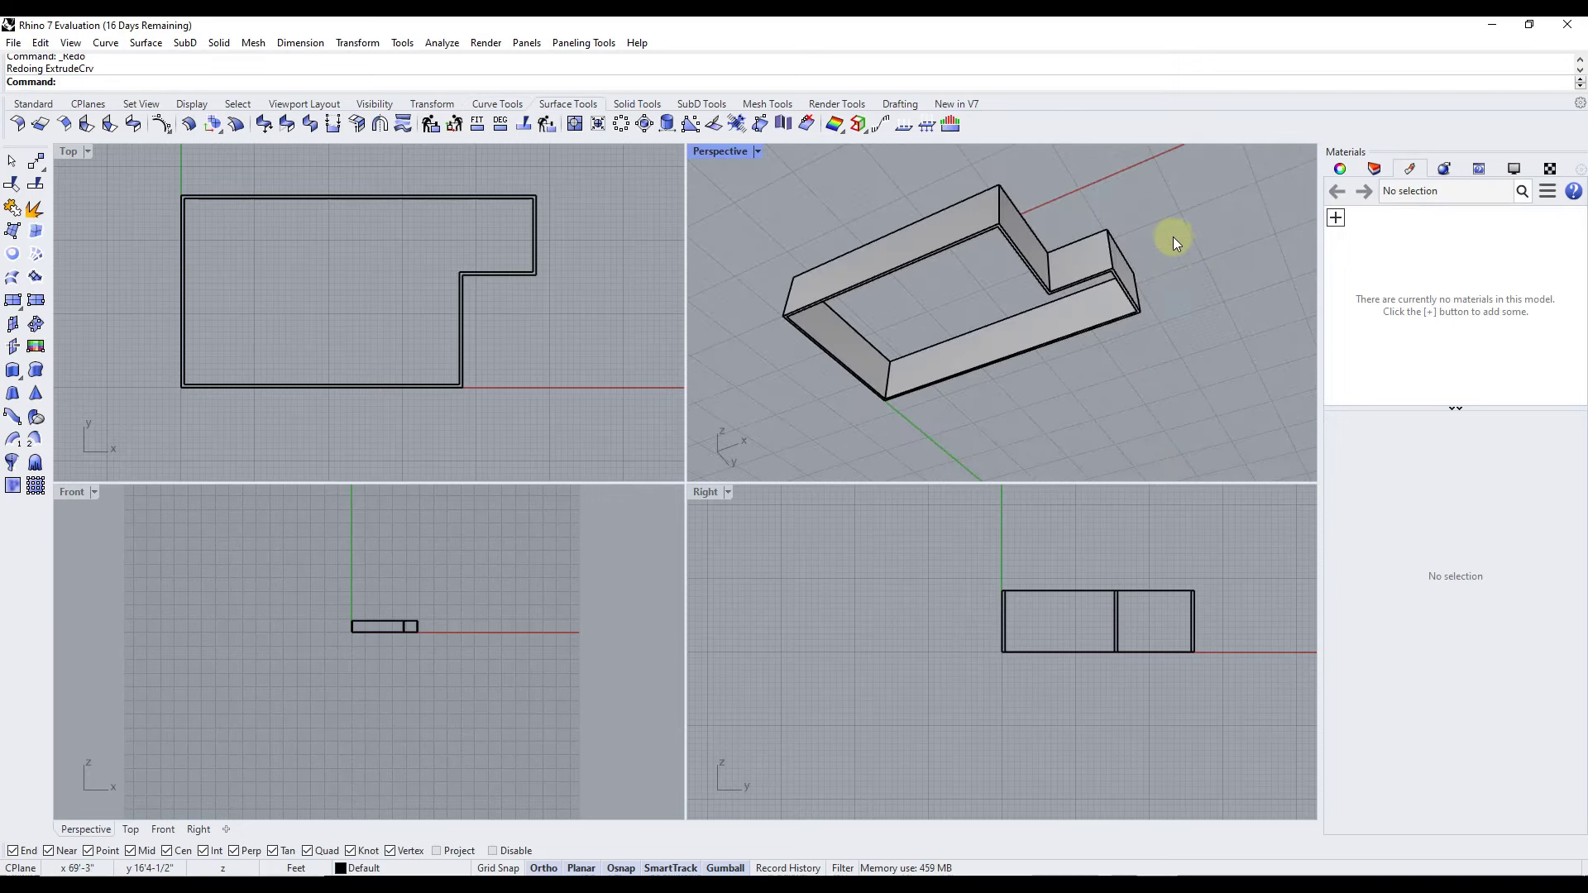
{"action": "scroll", "coordinate": [1173, 240], "scroll_direction": "up", "scroll_amount": 2}
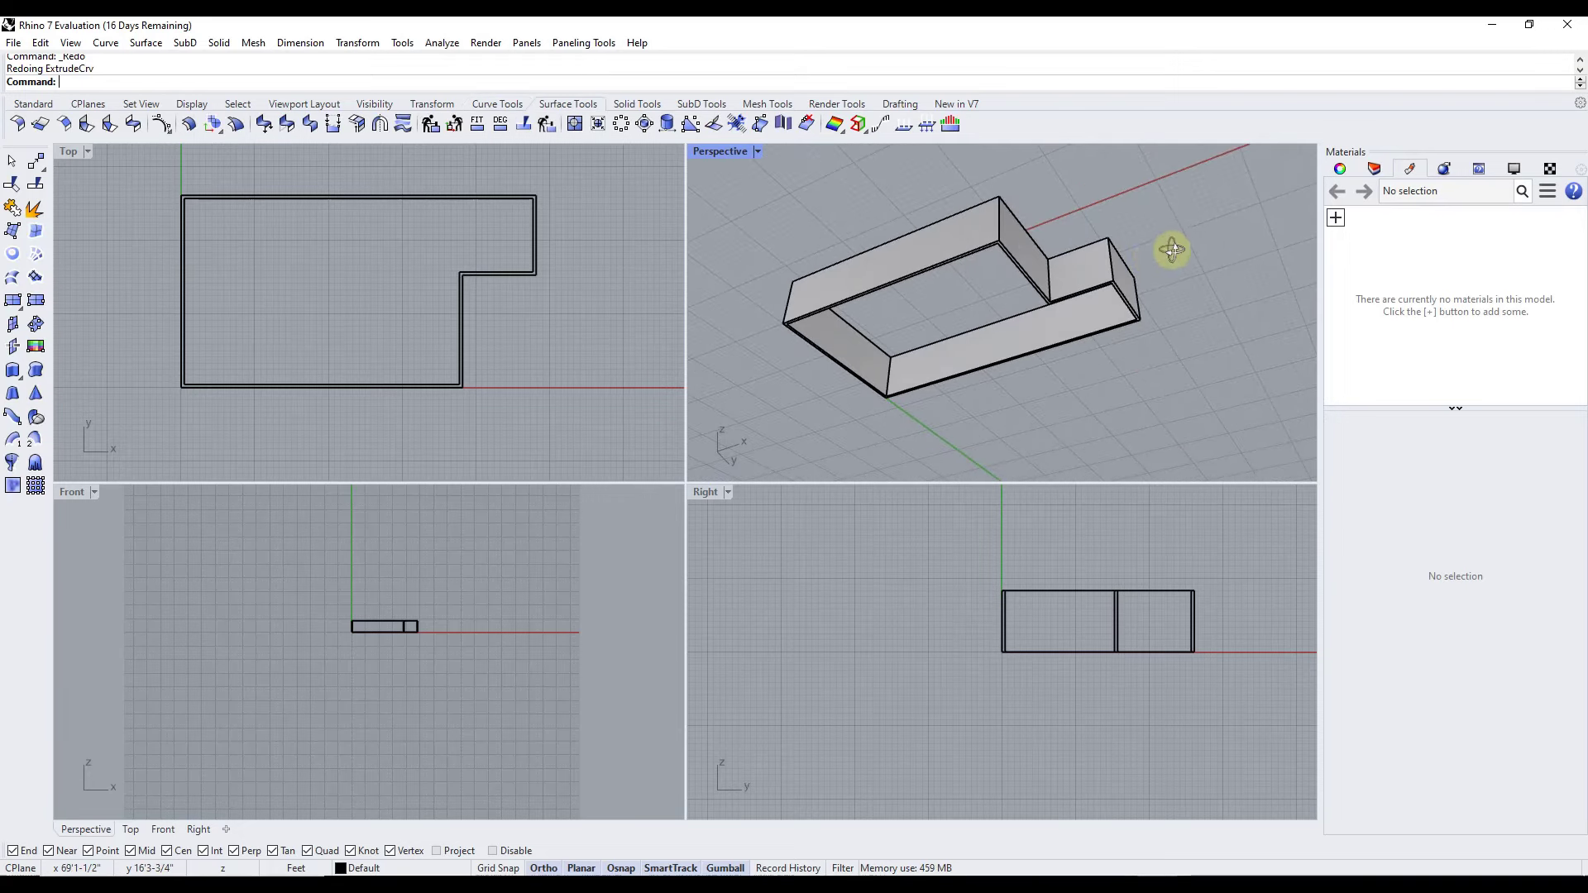
{"action": "scroll", "coordinate": [1010, 263], "scroll_direction": "up", "scroll_amount": 2}
Bring up the selection menu for the overlapping objects at a wall edge
{"action": "left_click", "coordinate": [1016, 257]}
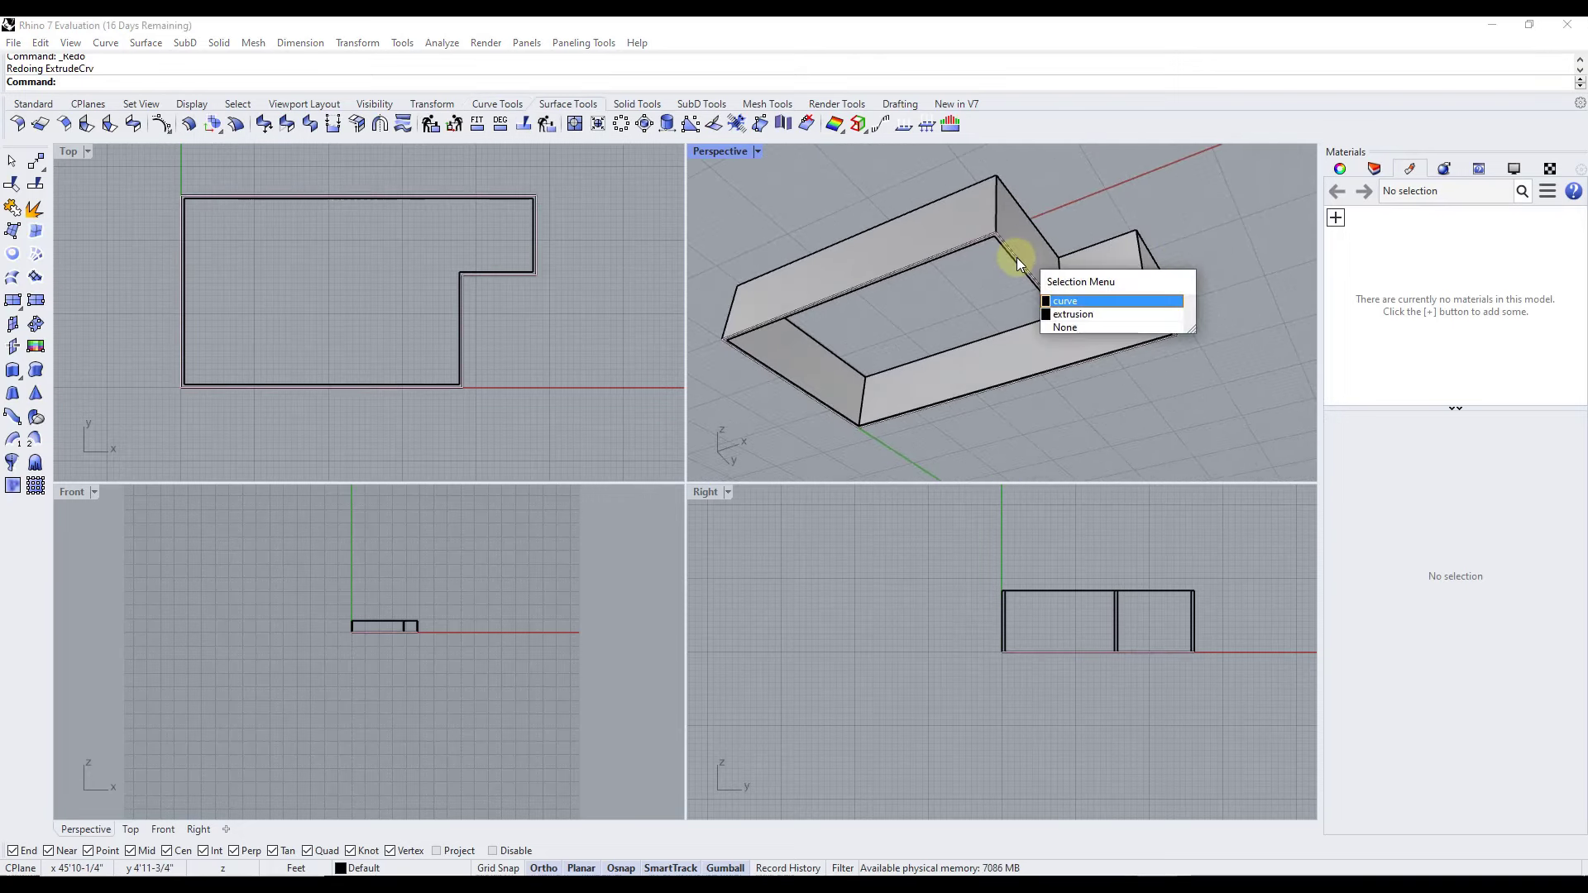
{"action": "left_click", "coordinate": [1087, 329]}
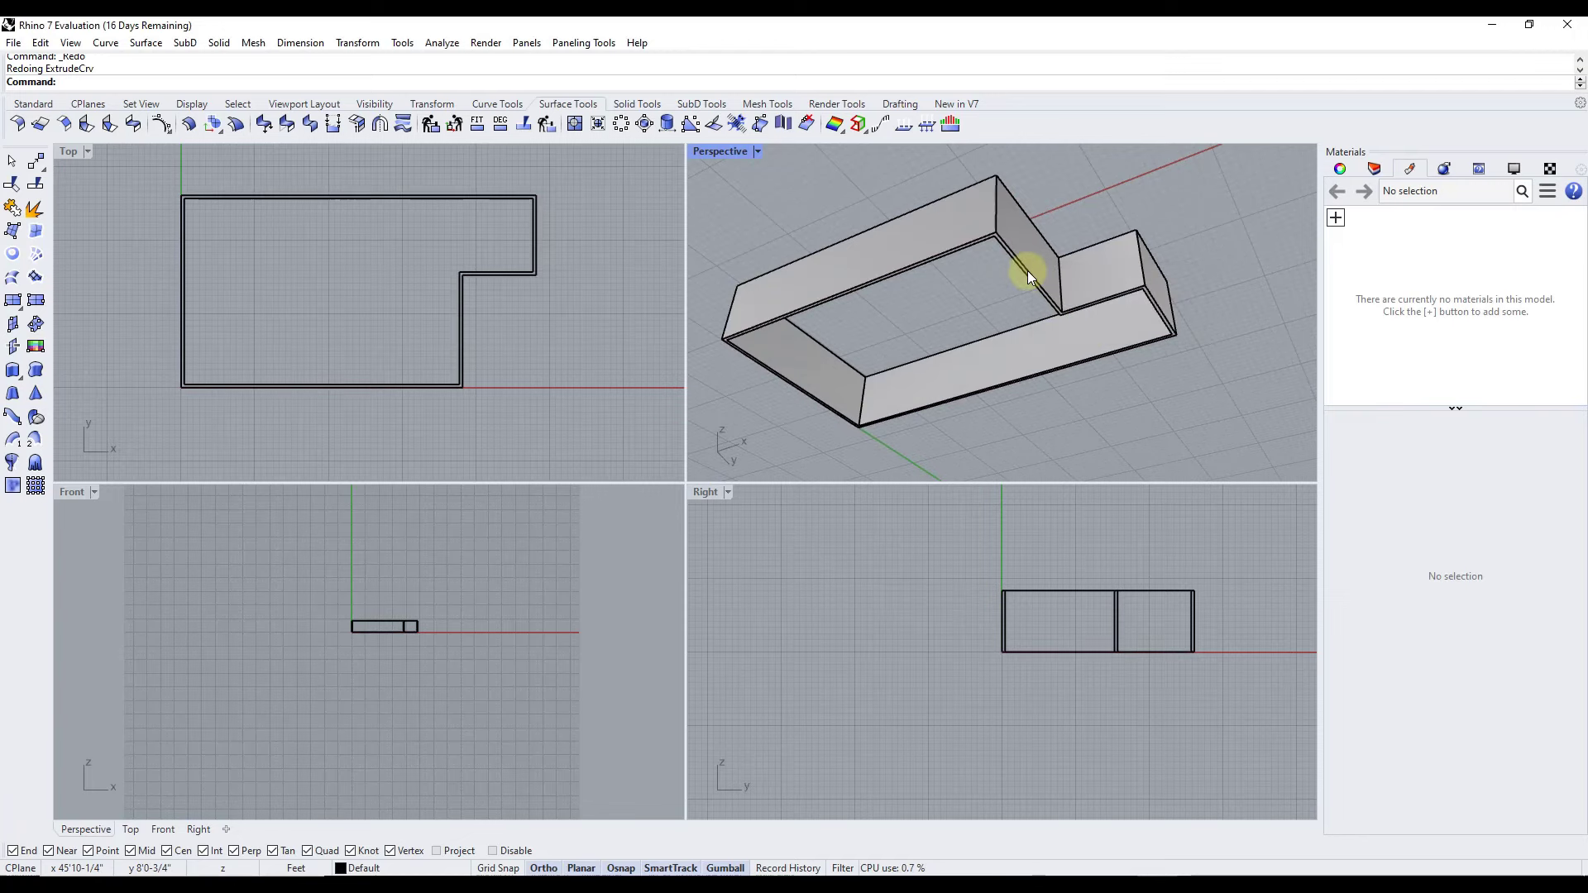
{"action": "left_click", "coordinate": [1027, 270]}
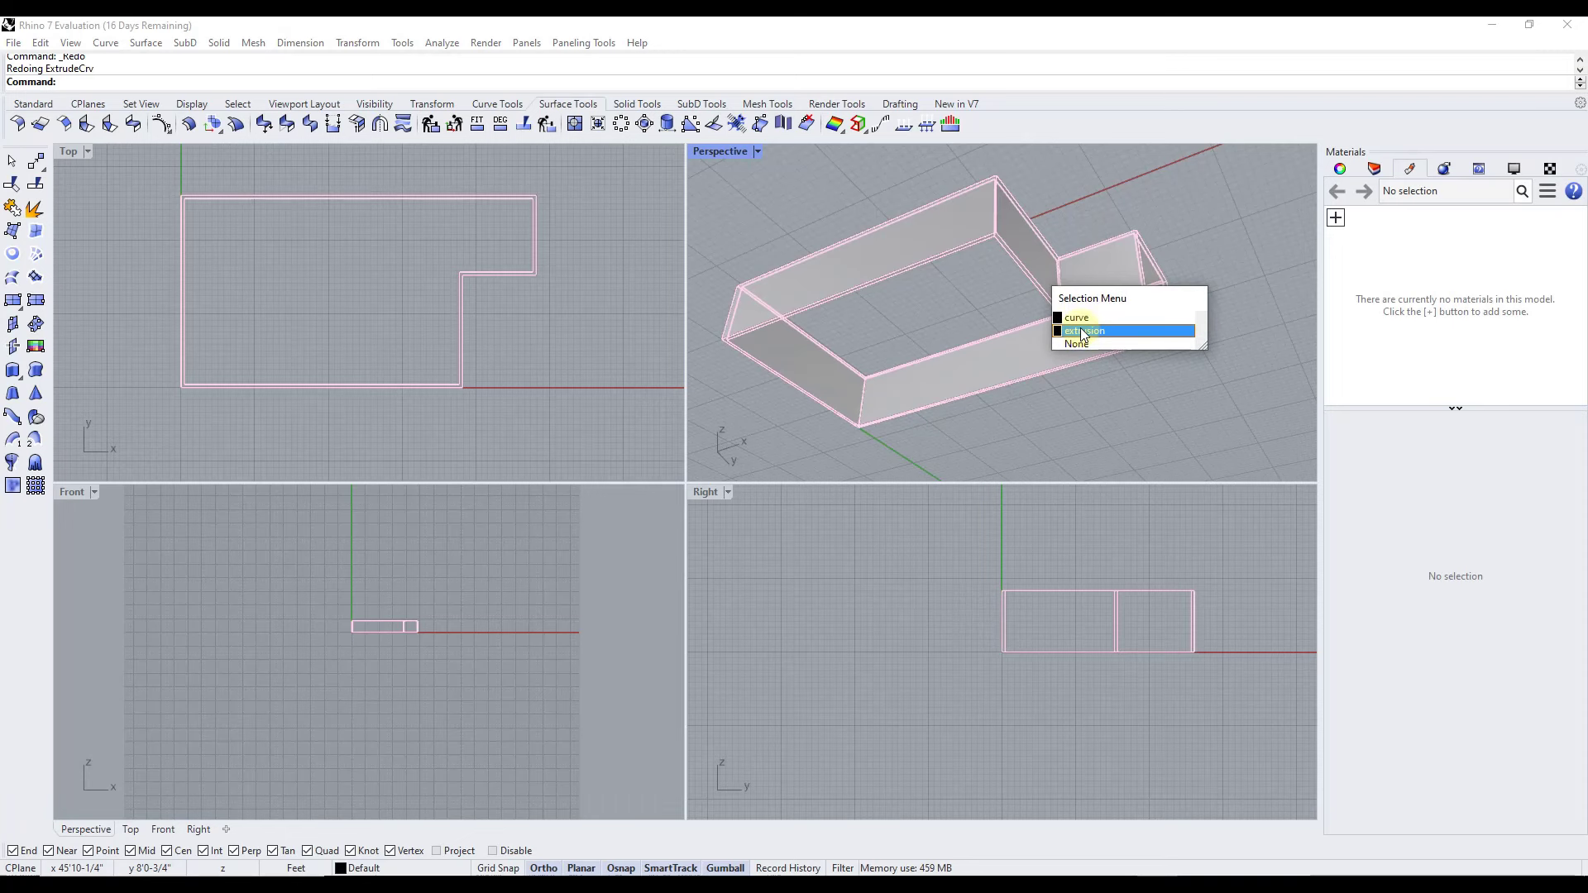
Create a planar surface from the closed L outline curve
{"action": "left_click", "coordinate": [1078, 318]}
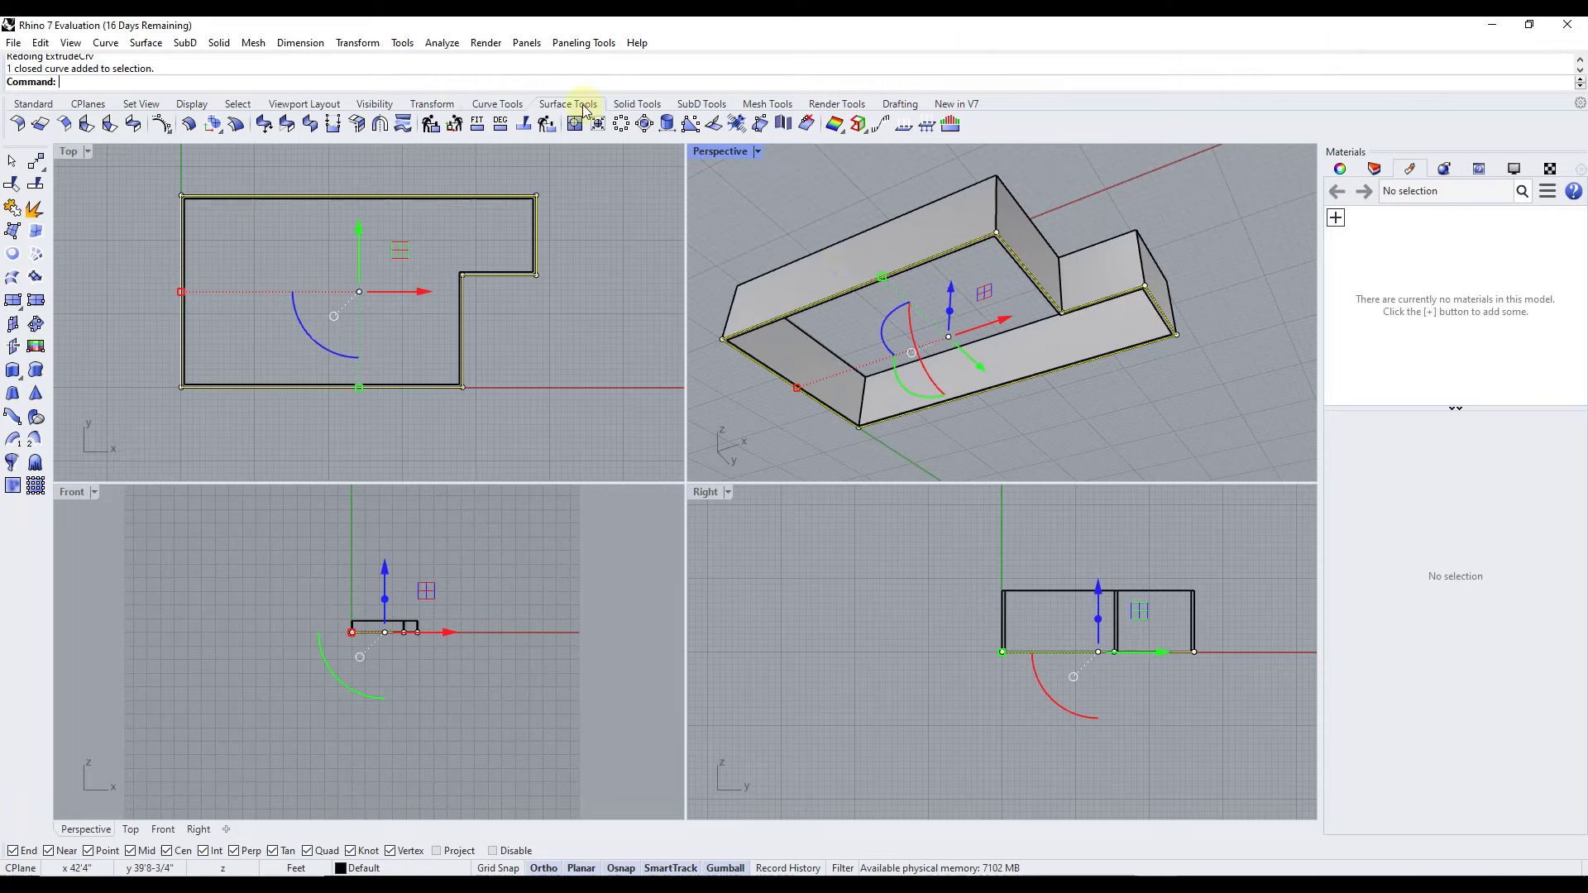
{"action": "left_click", "coordinate": [14, 258]}
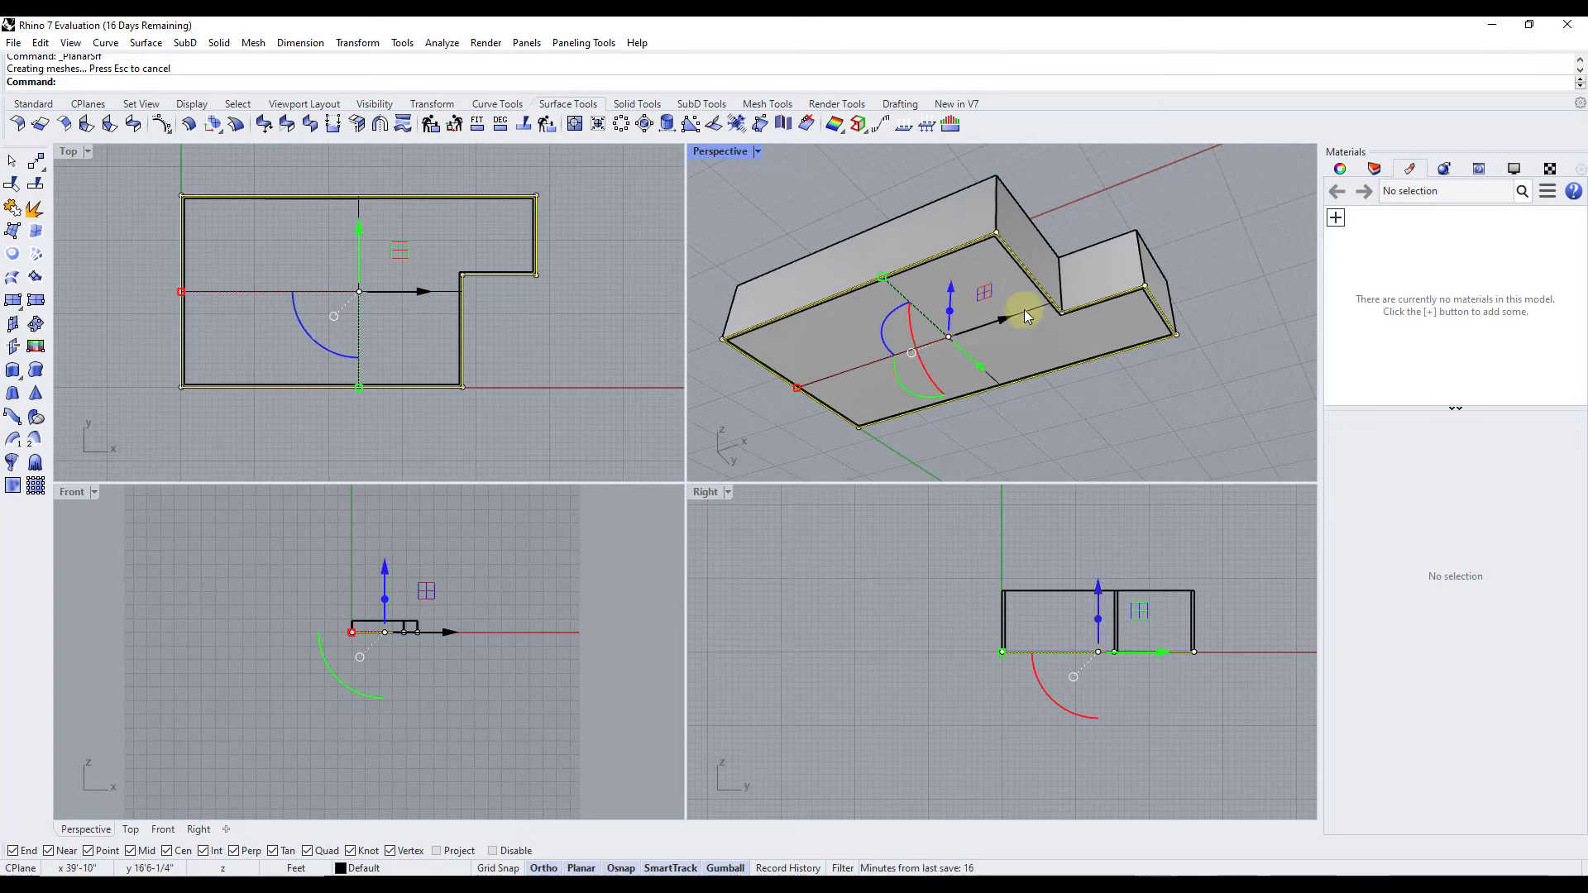
{"action": "left_click", "coordinate": [1041, 336]}
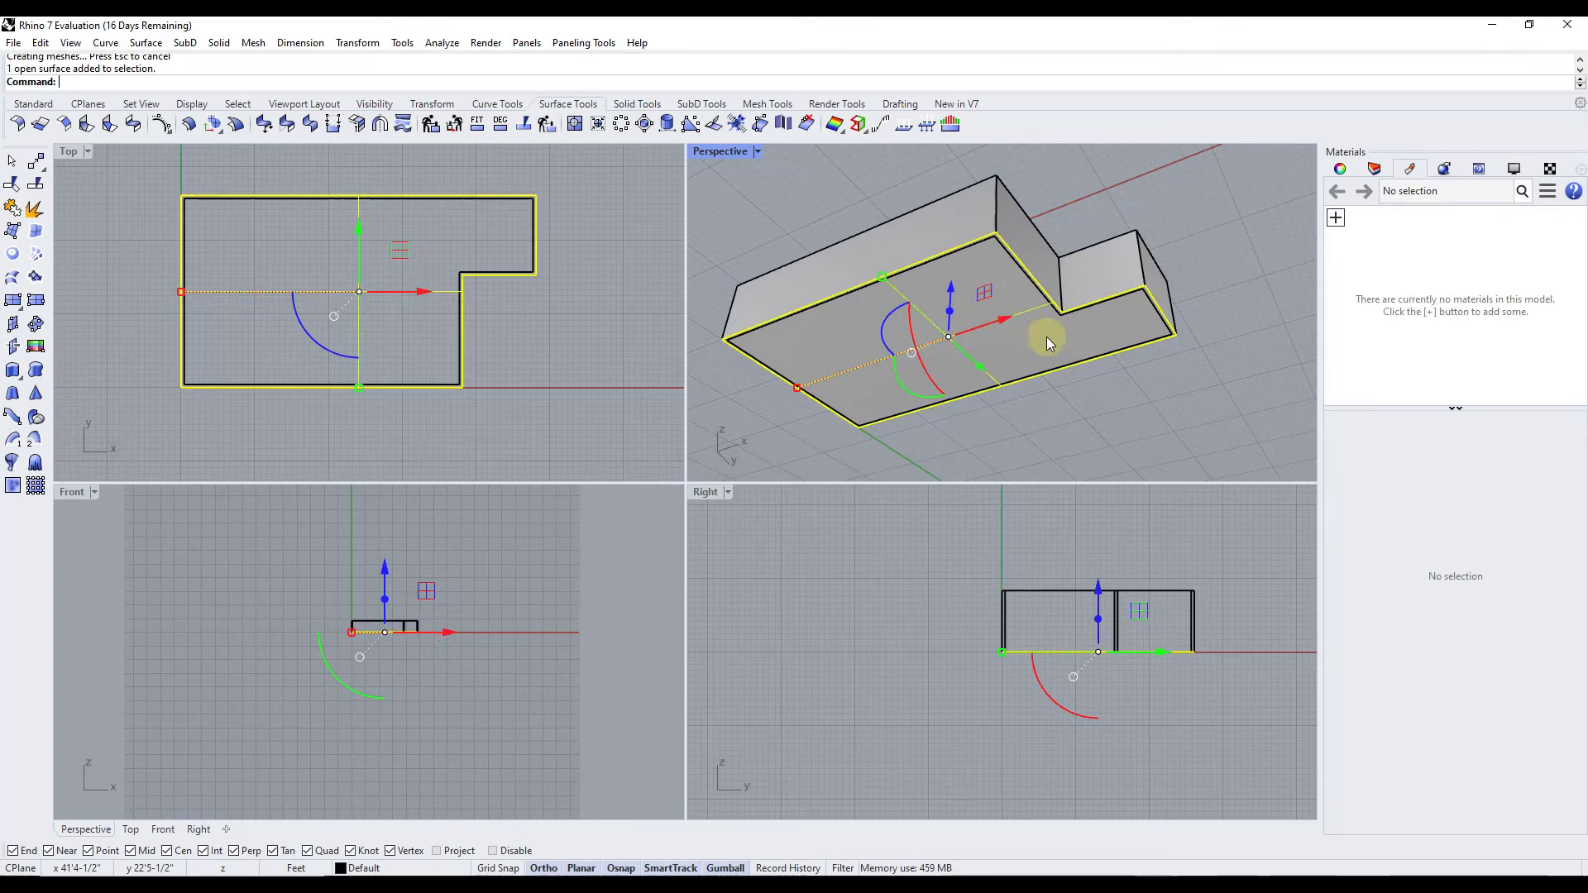
Extrude the floor surface 4" with ExtrudeSrf into a slab beneath the walls
{"action": "key", "text": "Up"}
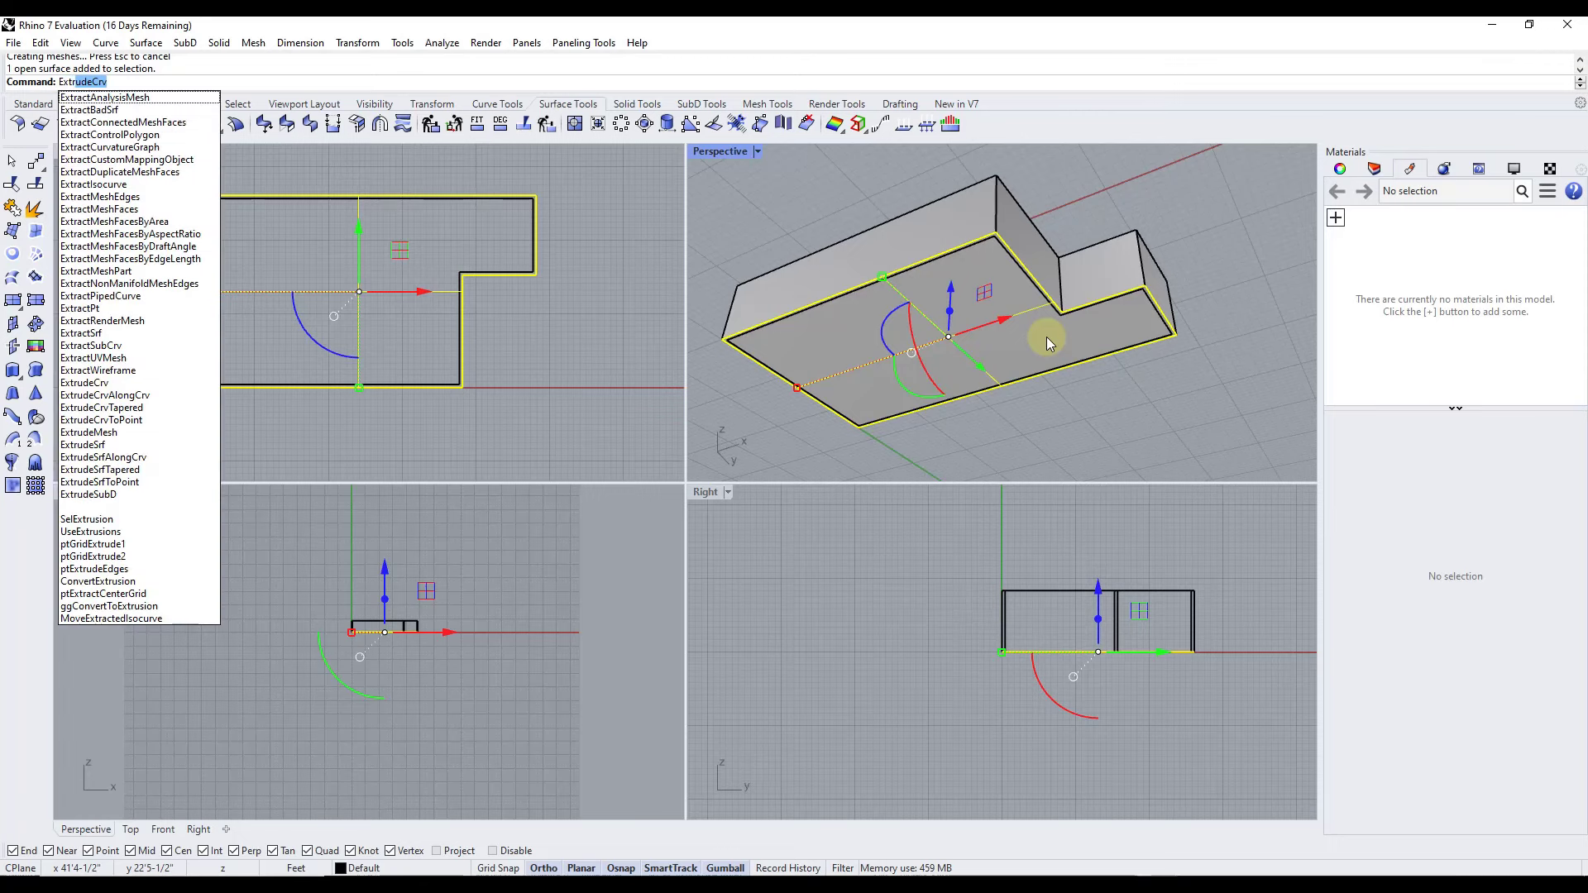
{"action": "type", "text": "rudeSrf"}
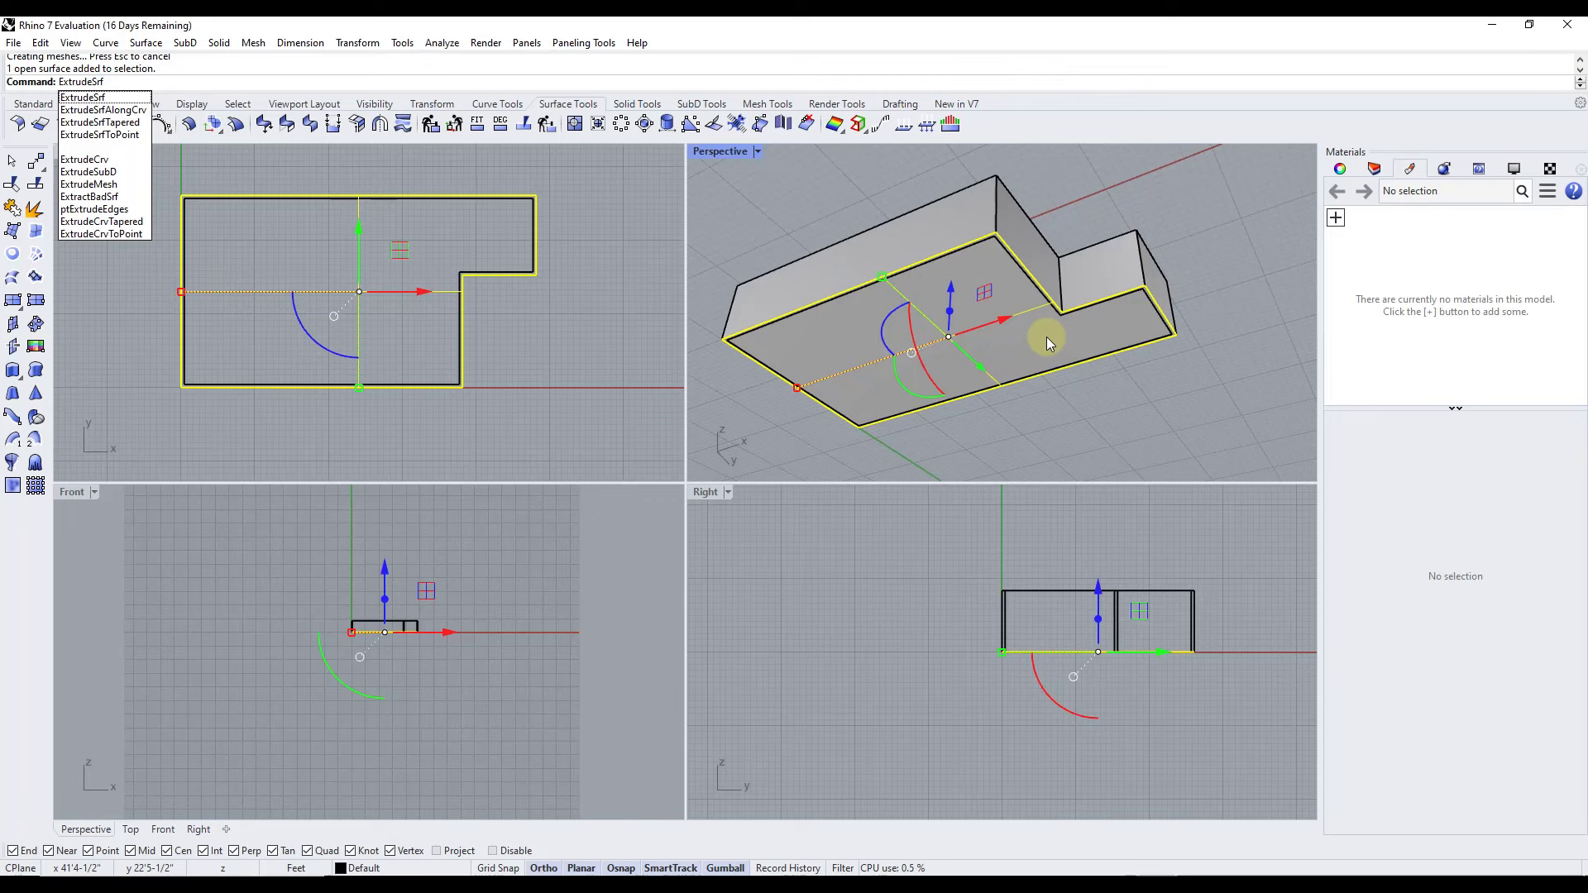
{"action": "key", "text": "Return"}
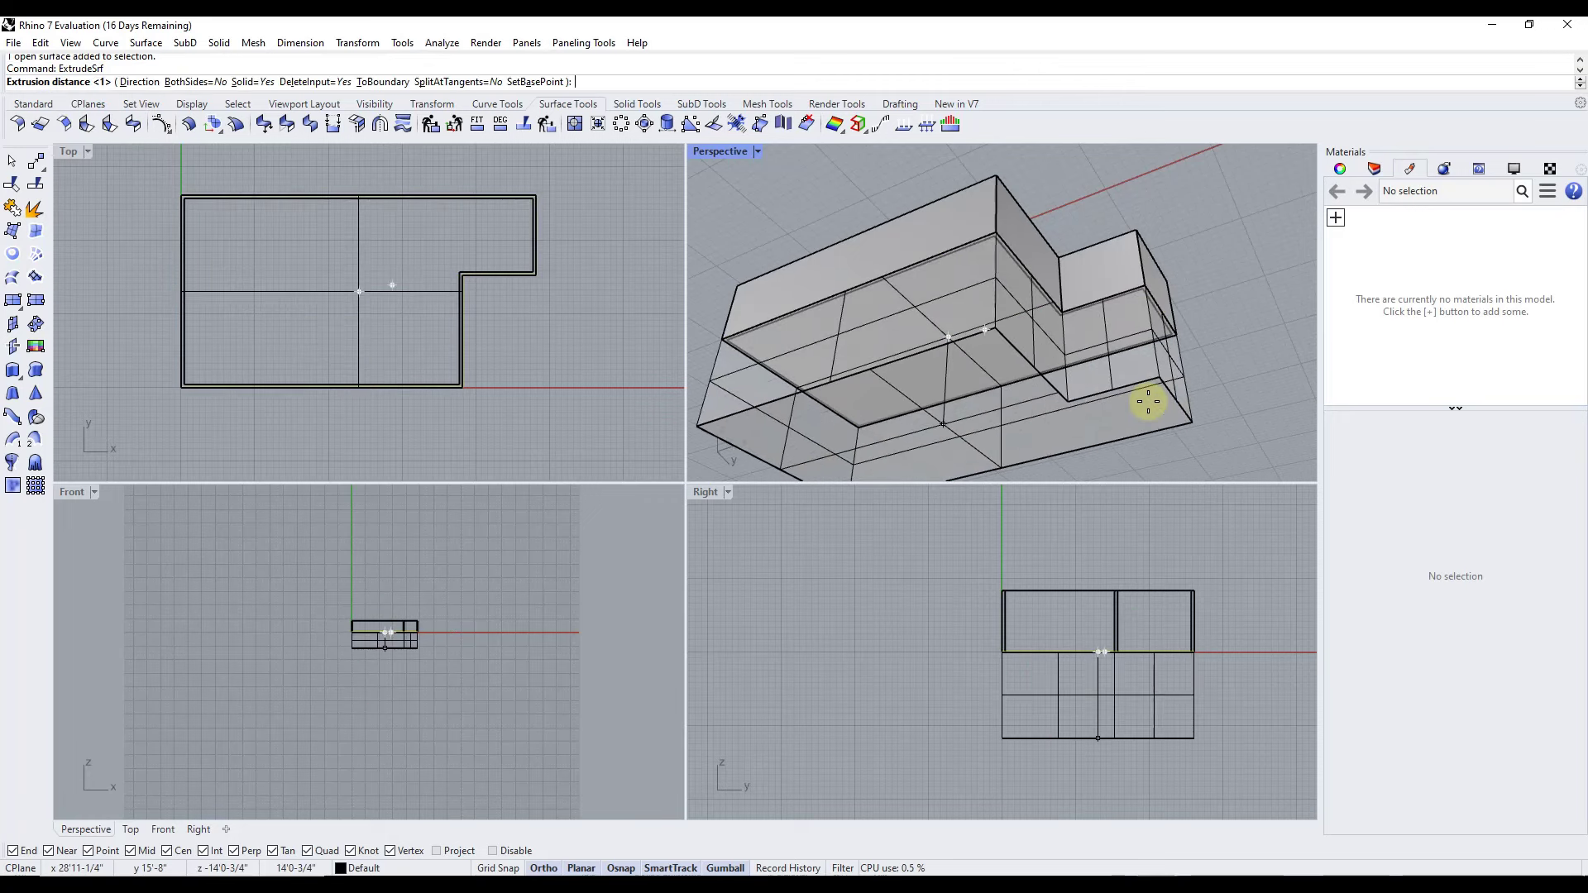
{"action": "type", "text": "4"}
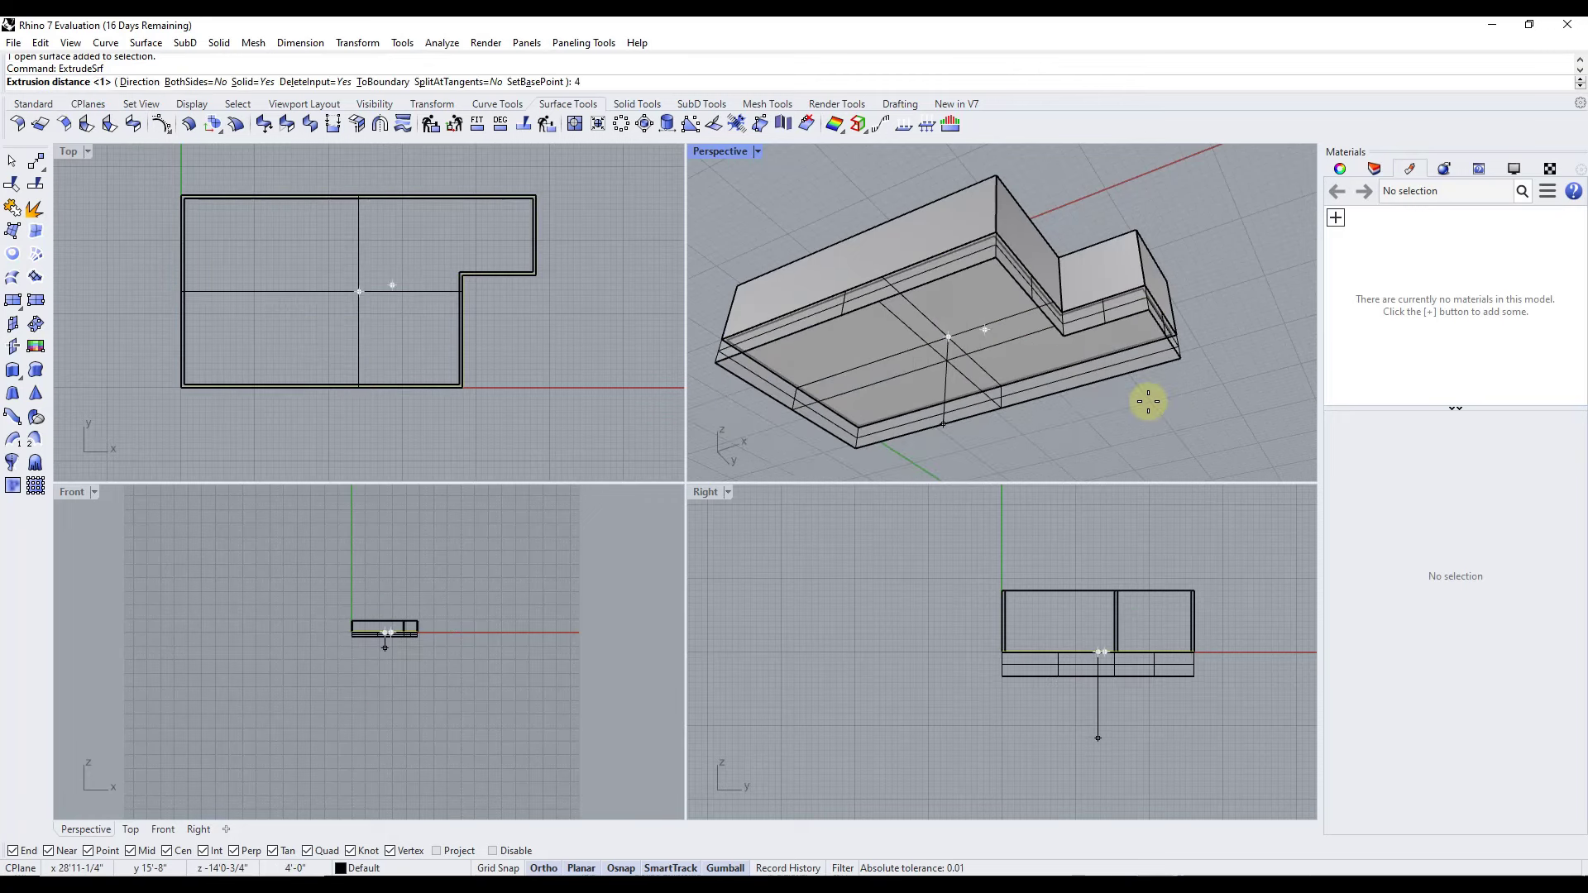
{"action": "type", "text": "\""}
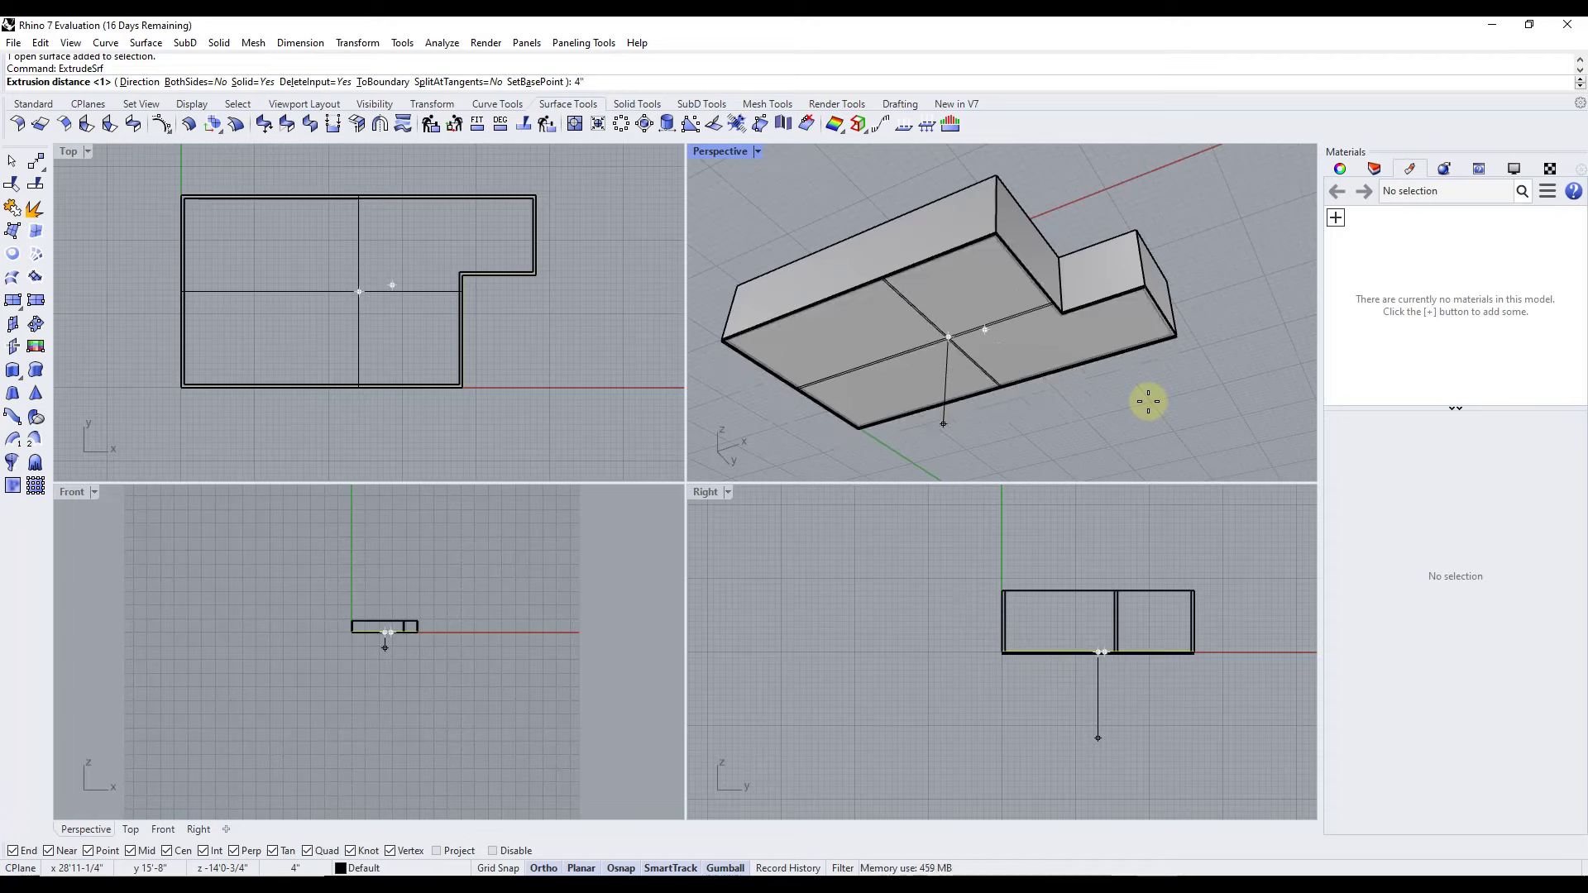
{"action": "key", "text": "Return"}
{"action": "right_click_drag", "start_coordinate": [905, 276], "coordinate": [1075, 430]}
{"action": "scroll", "coordinate": [1075, 431], "scroll_direction": "up", "scroll_amount": 4}
{"action": "left_click", "coordinate": [1089, 475]}
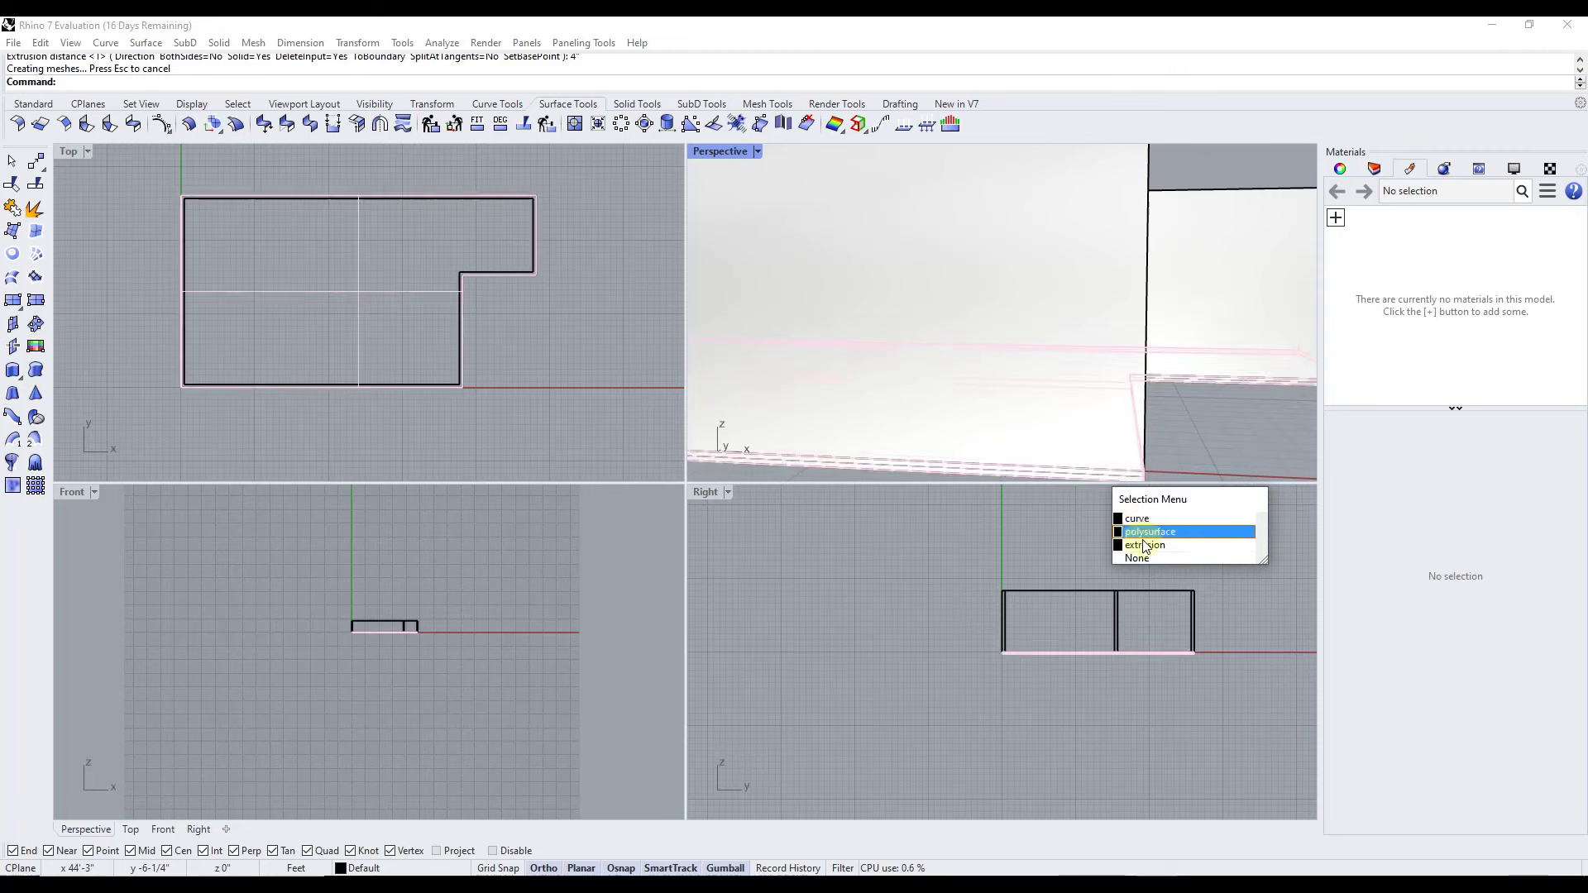
Orbit and zoom the Perspective view around the walls and floor slab
{"action": "right_click_drag", "start_coordinate": [1206, 416], "coordinate": [1147, 361]}
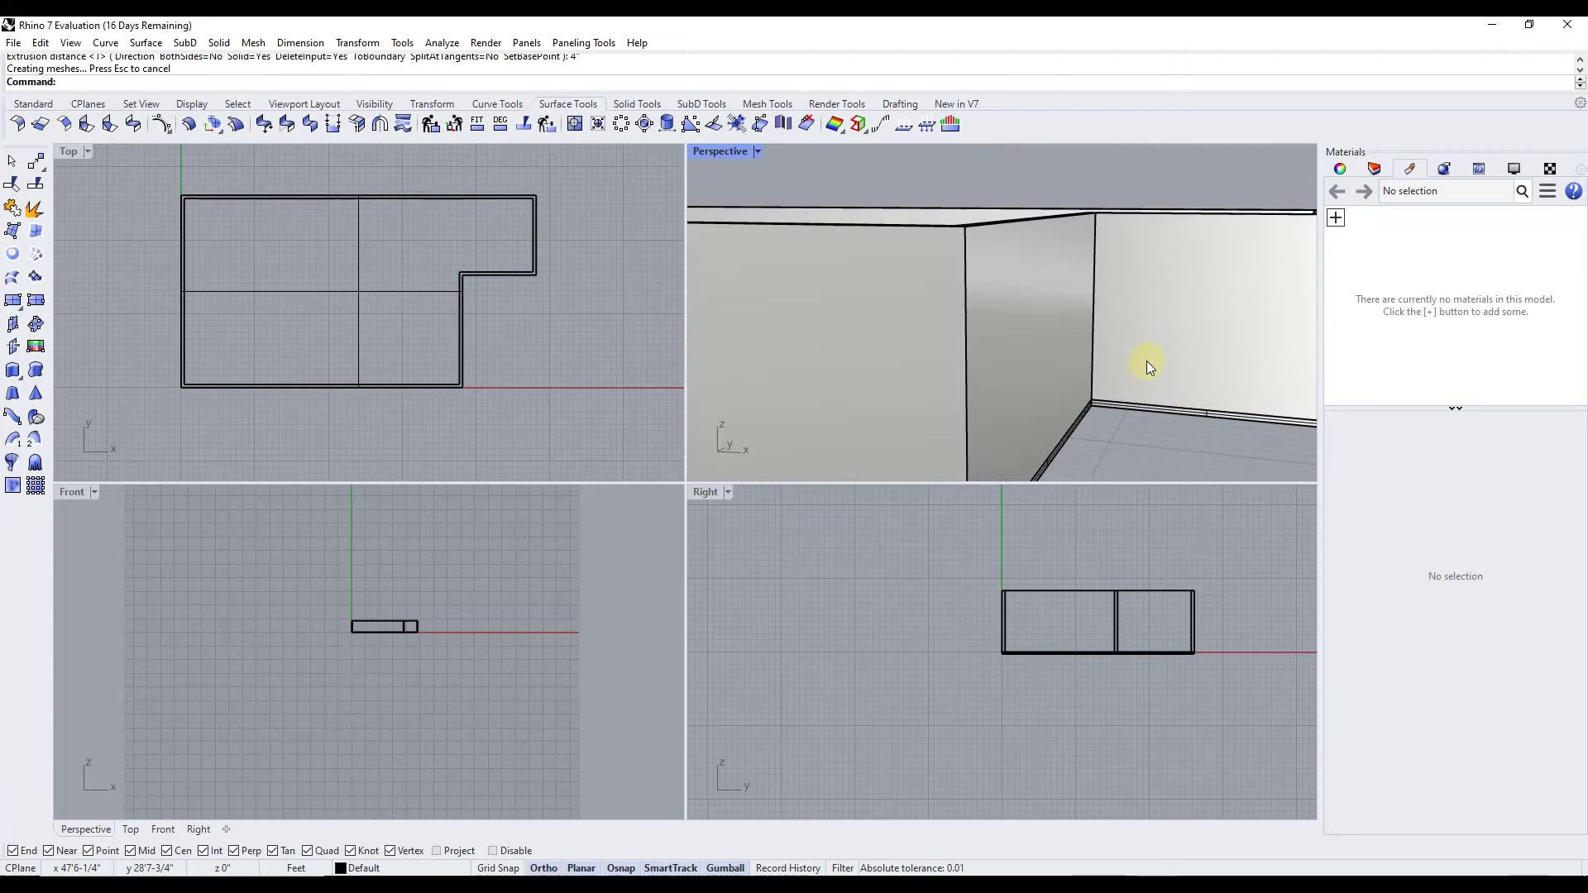
{"action": "scroll", "coordinate": [1146, 361], "scroll_direction": "down", "scroll_amount": 5}
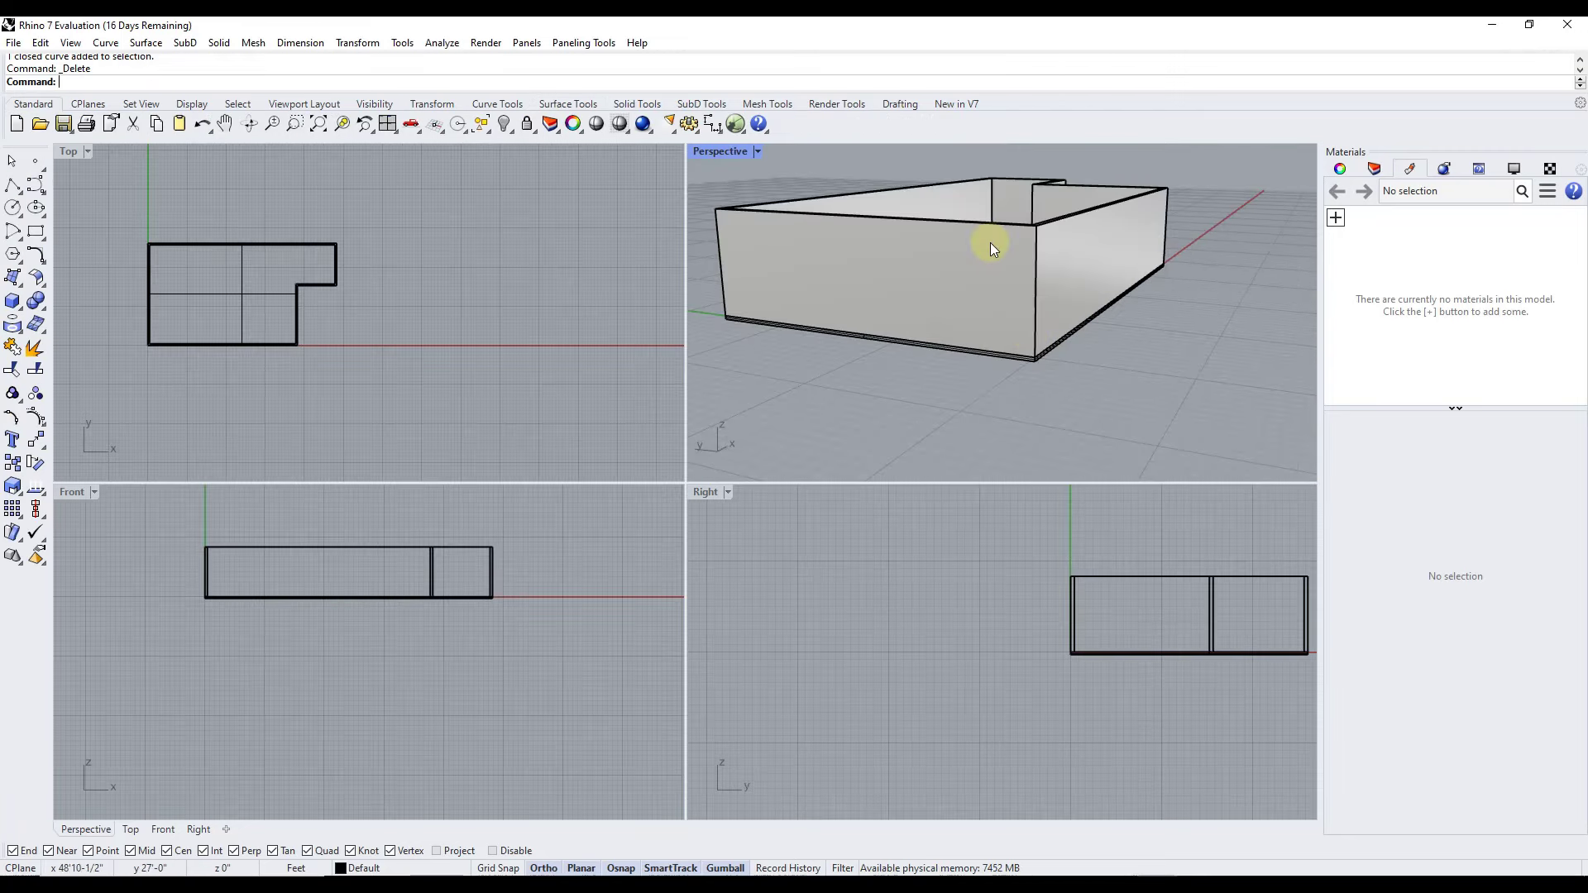
{"action": "scroll", "coordinate": [990, 242], "scroll_direction": "up", "scroll_amount": 2}
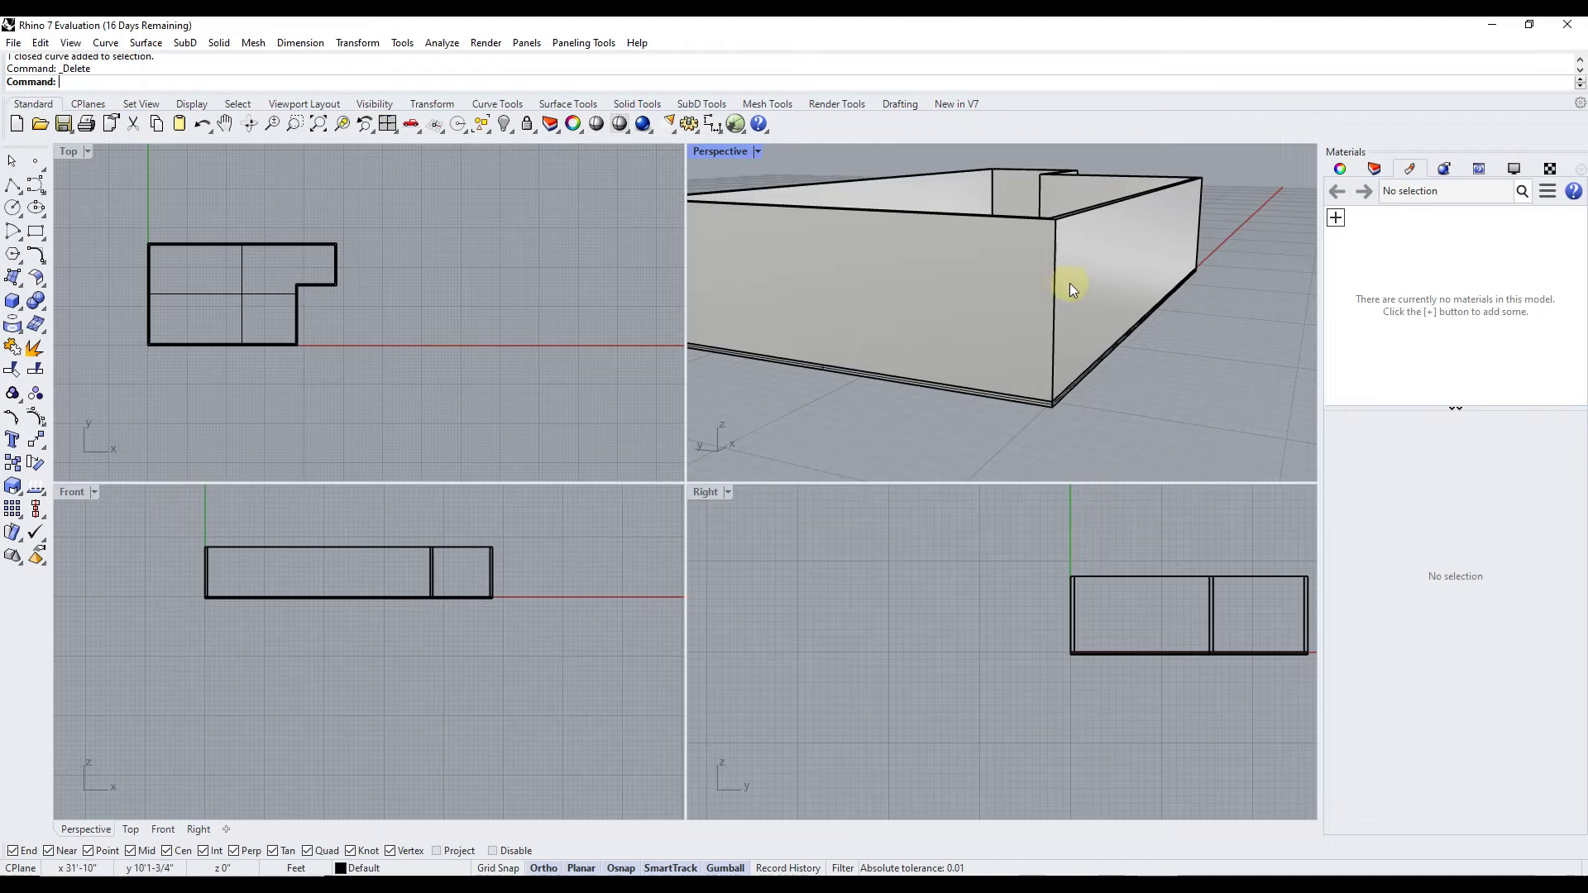
Start a 3Point rectangle anchored at the wall's bottom corner
{"action": "type", "text": "Rectangle"}
{"action": "key", "text": "Return"}
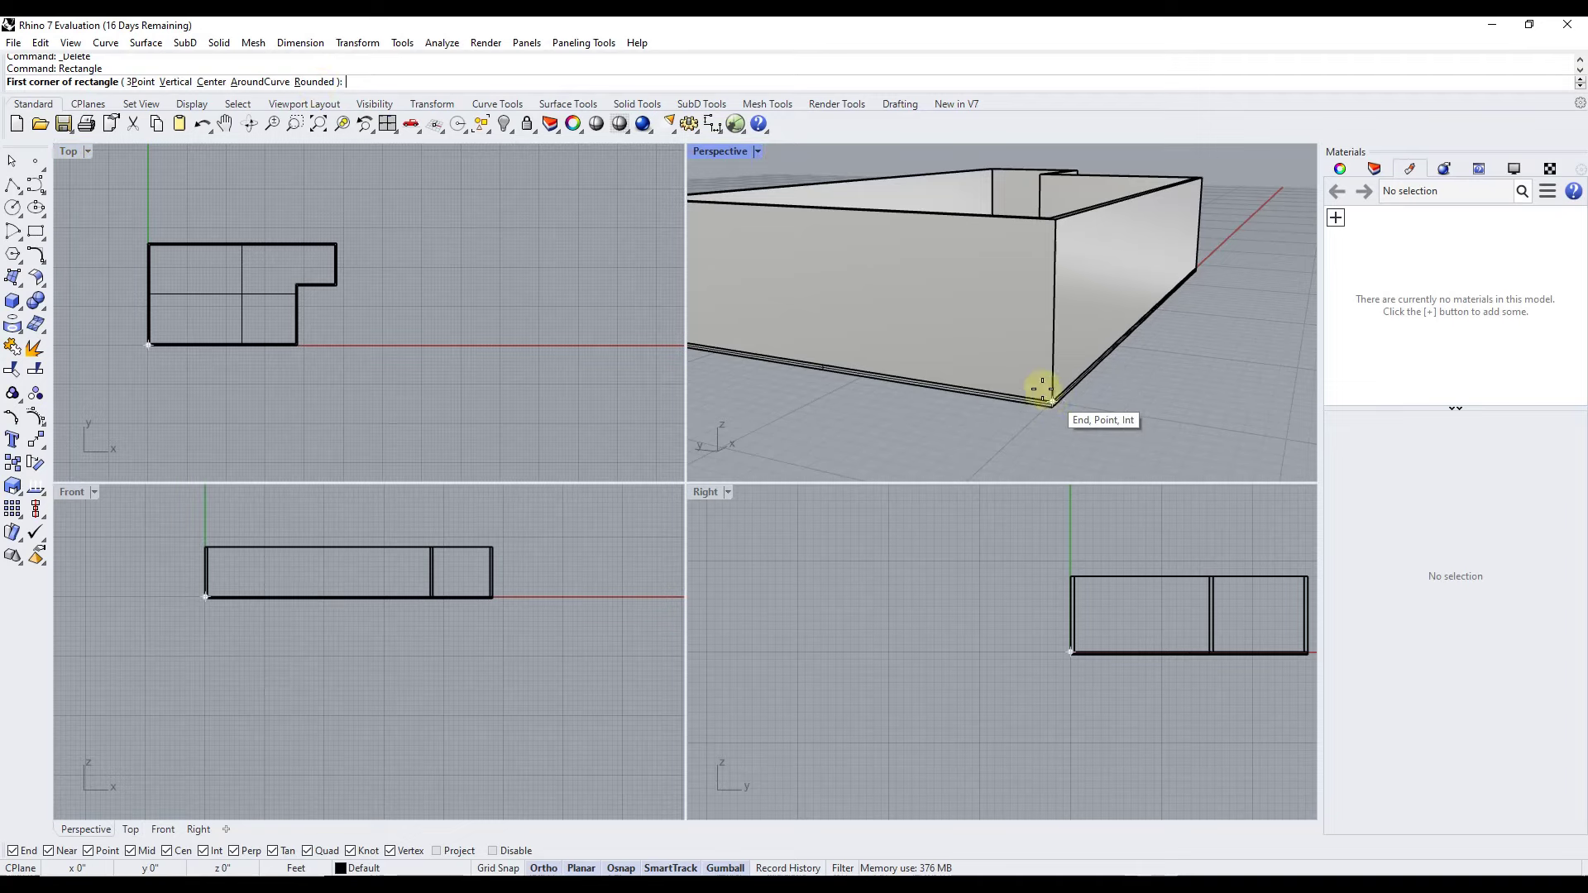
{"action": "right_click_drag", "start_coordinate": [969, 259], "coordinate": [976, 297]}
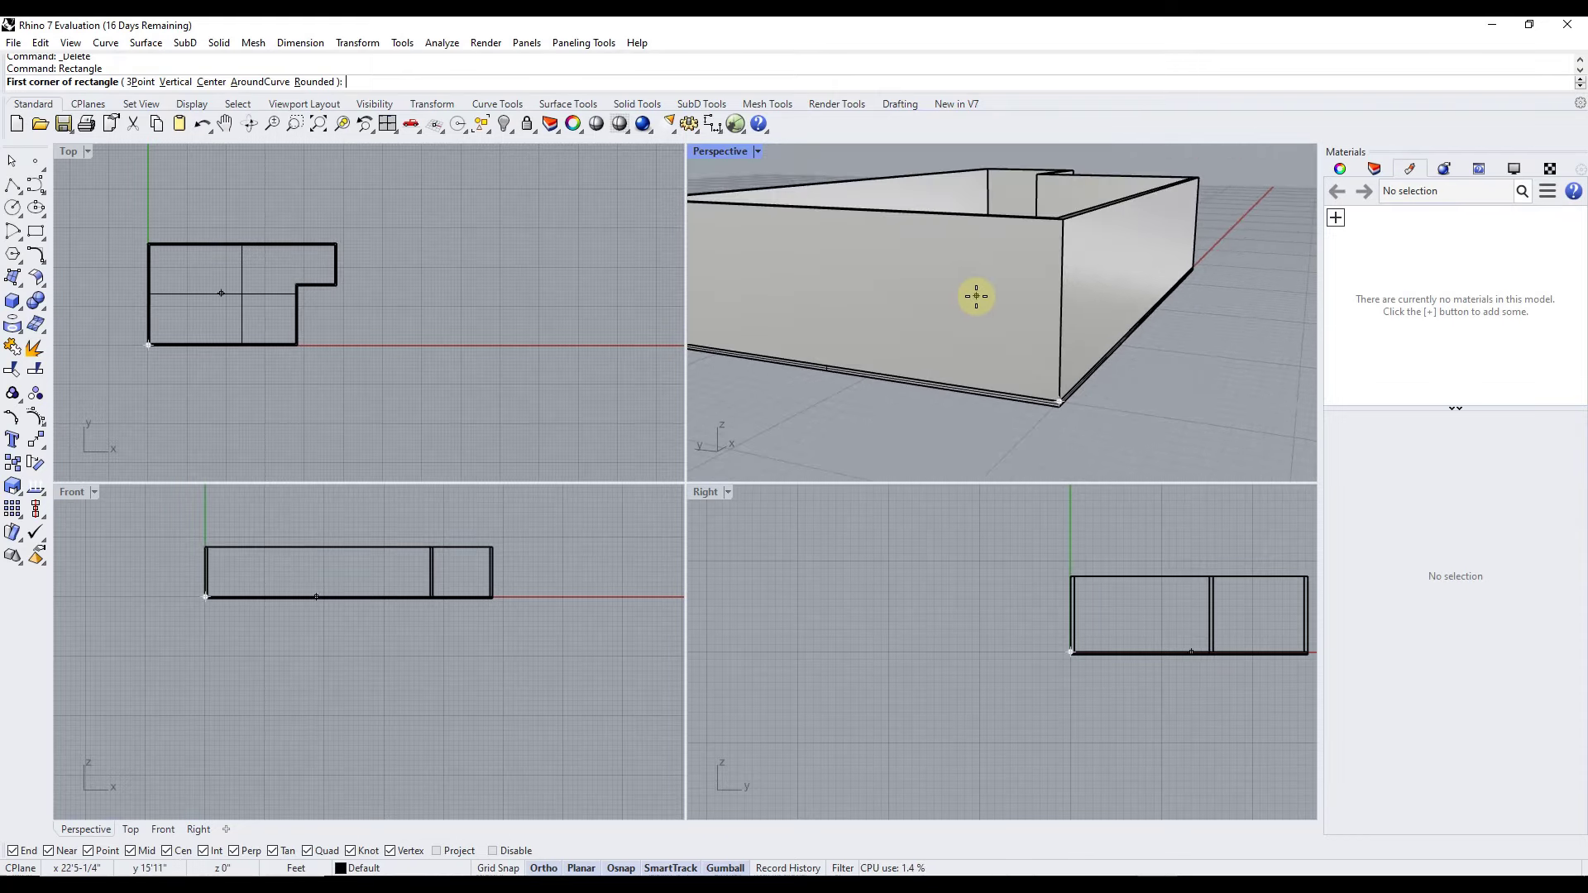
{"action": "left_click", "coordinate": [135, 83]}
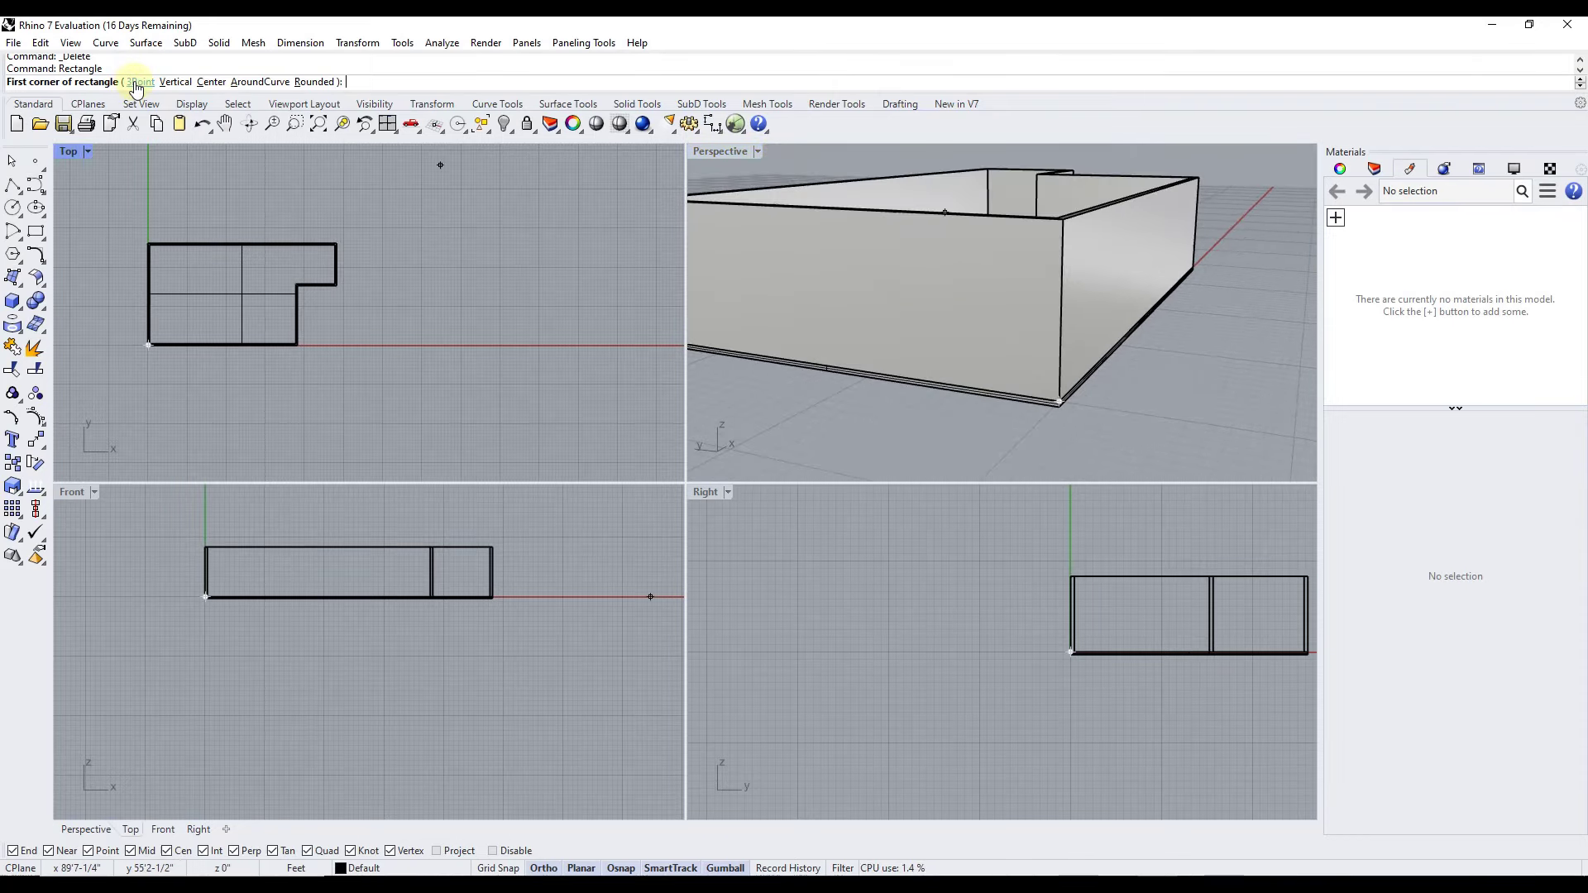
{"action": "left_click", "coordinate": [136, 83]}
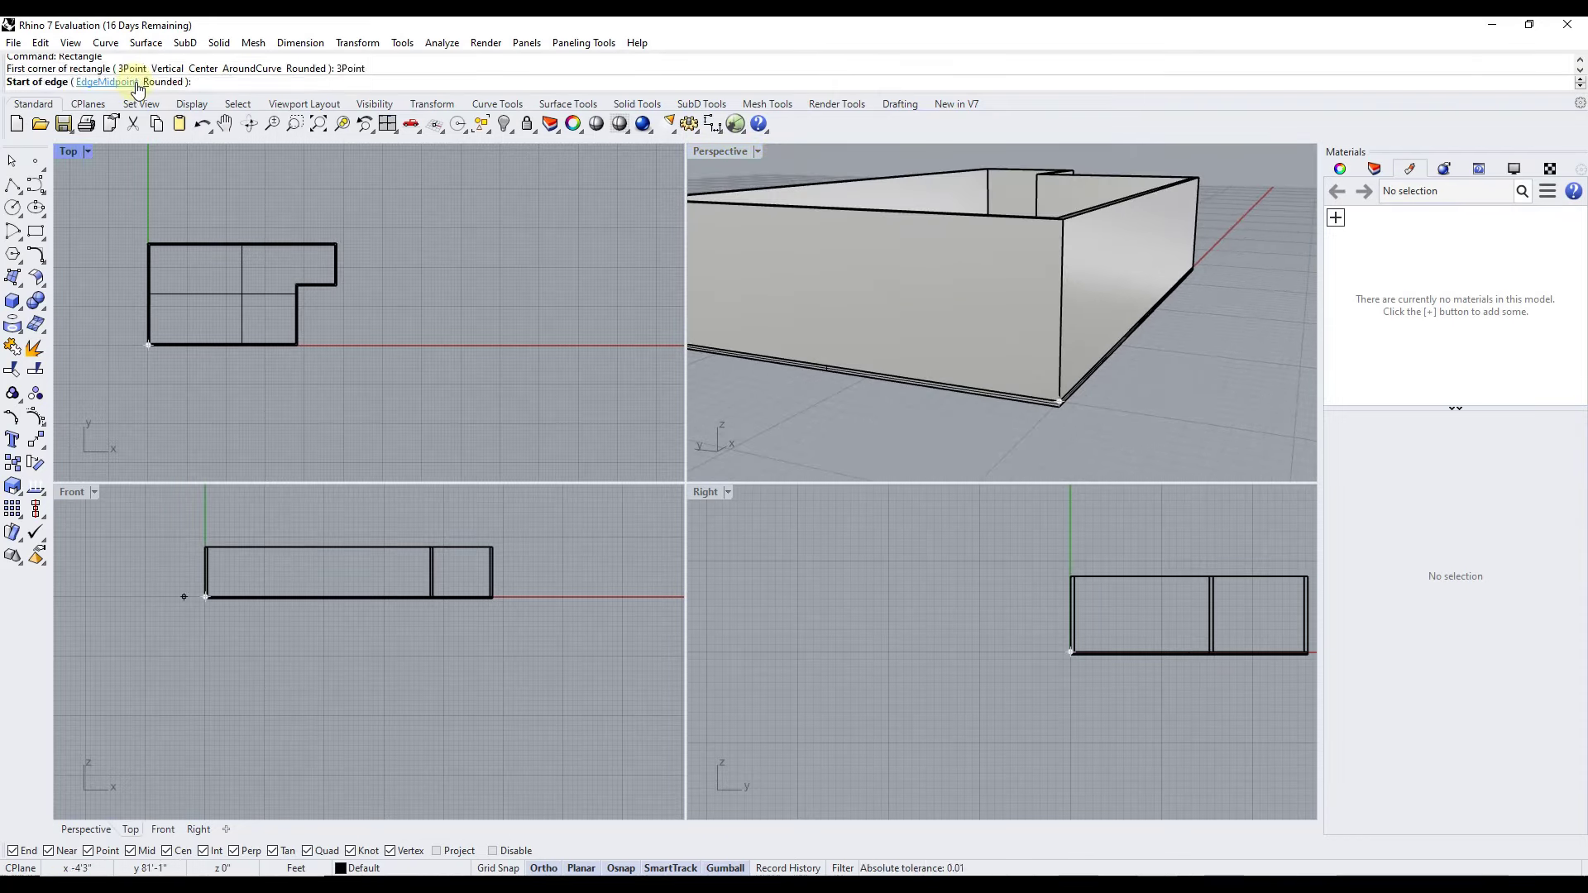
{"action": "left_click", "coordinate": [1059, 402]}
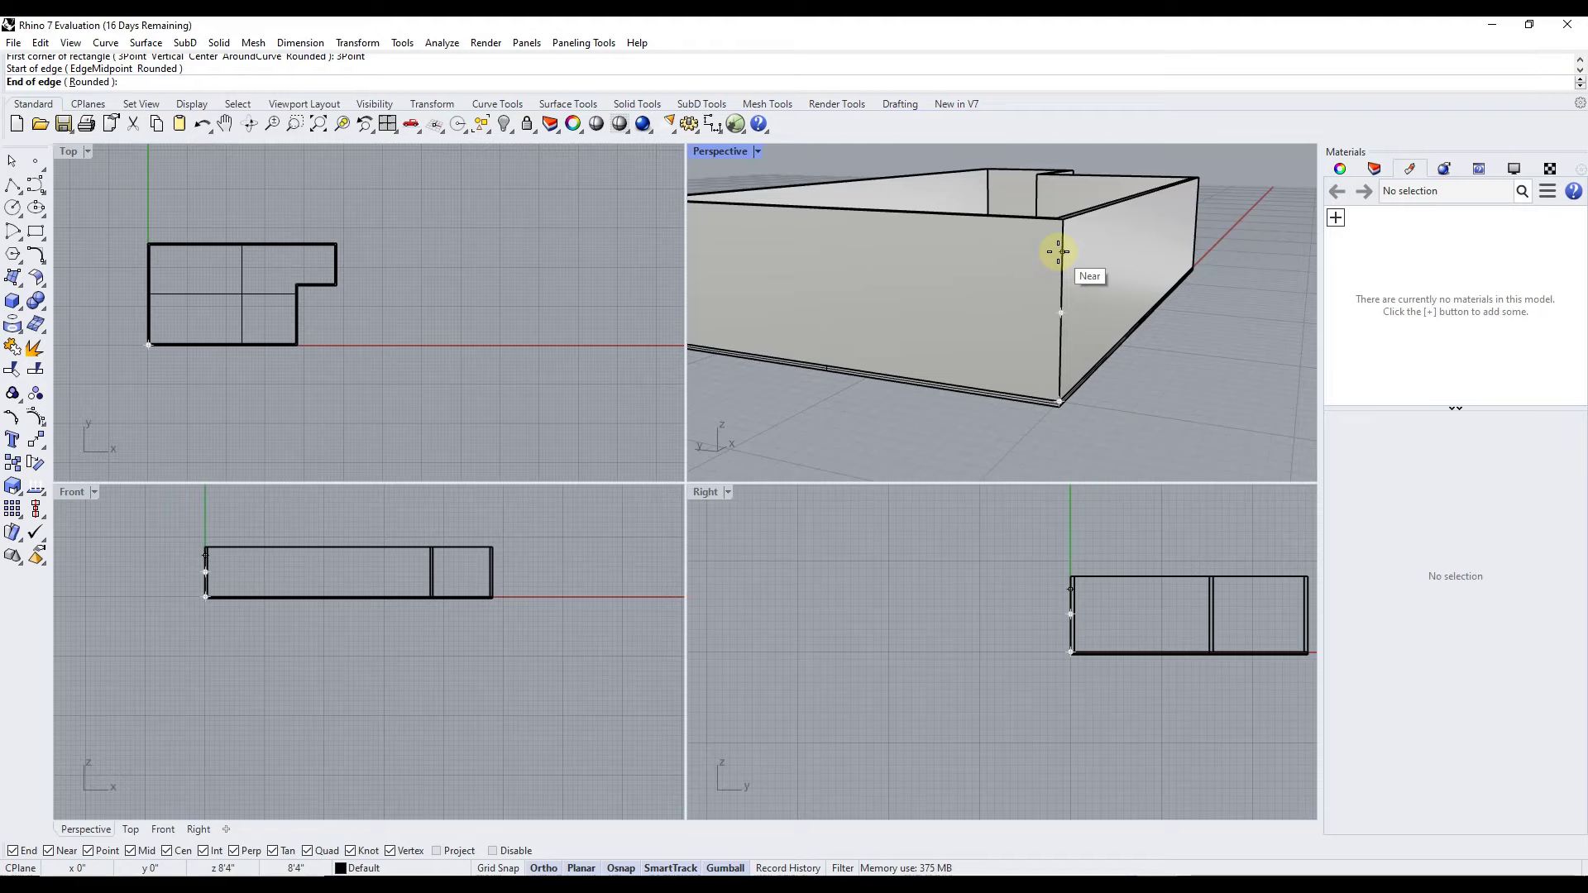
Size the door outline 7' tall and 3' wide on the wall face
{"action": "type", "text": "7'"}
{"action": "key", "text": "Return"}
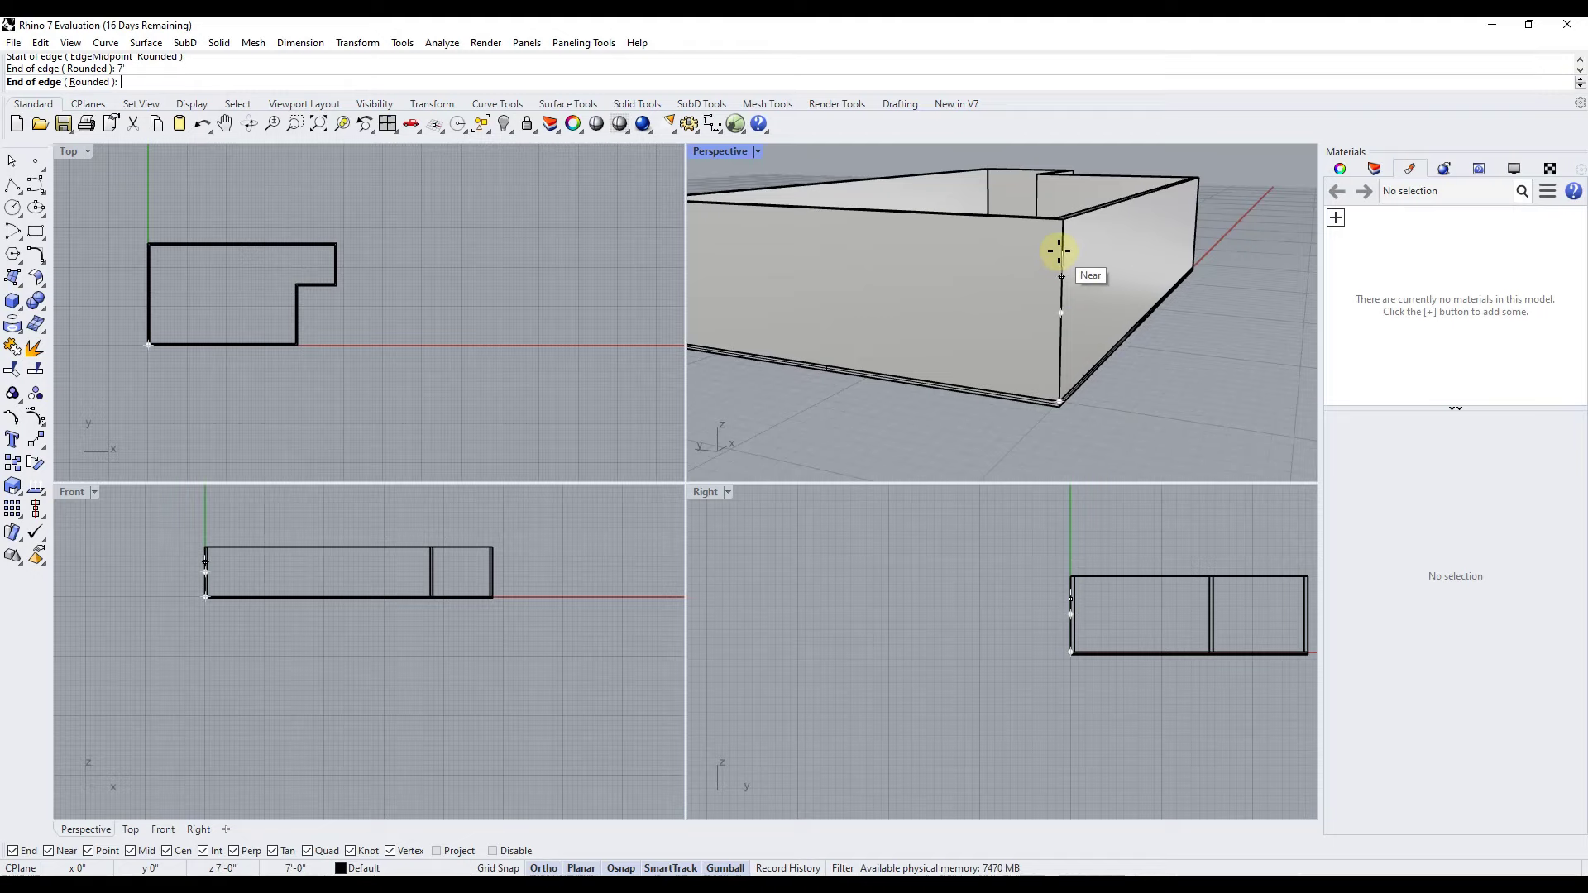
{"action": "left_click", "coordinate": [1058, 251]}
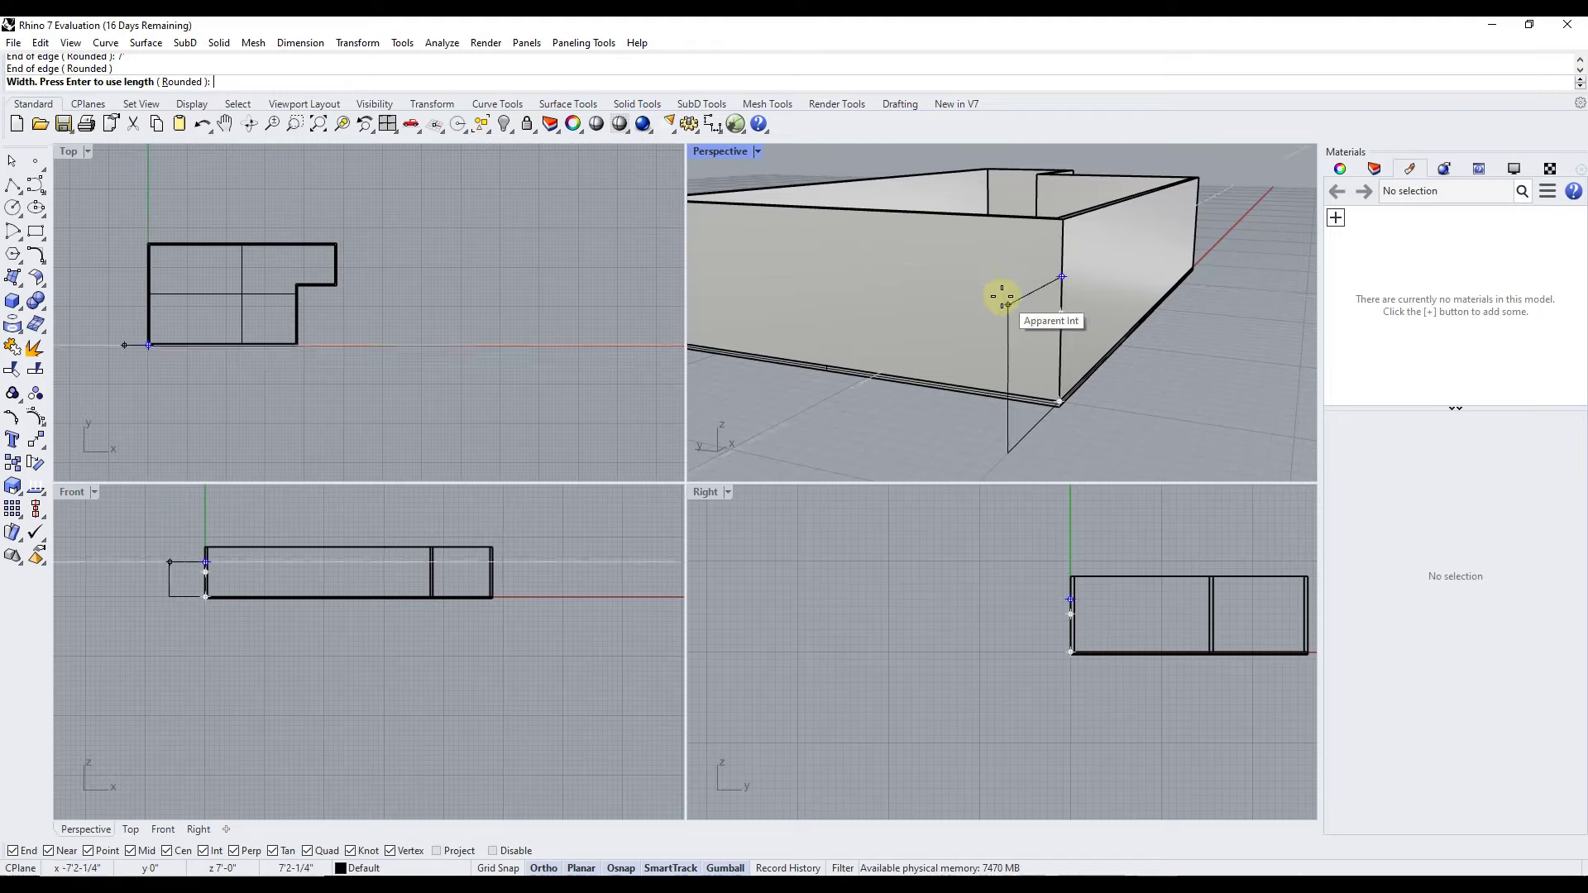
{"action": "type", "text": "3"}
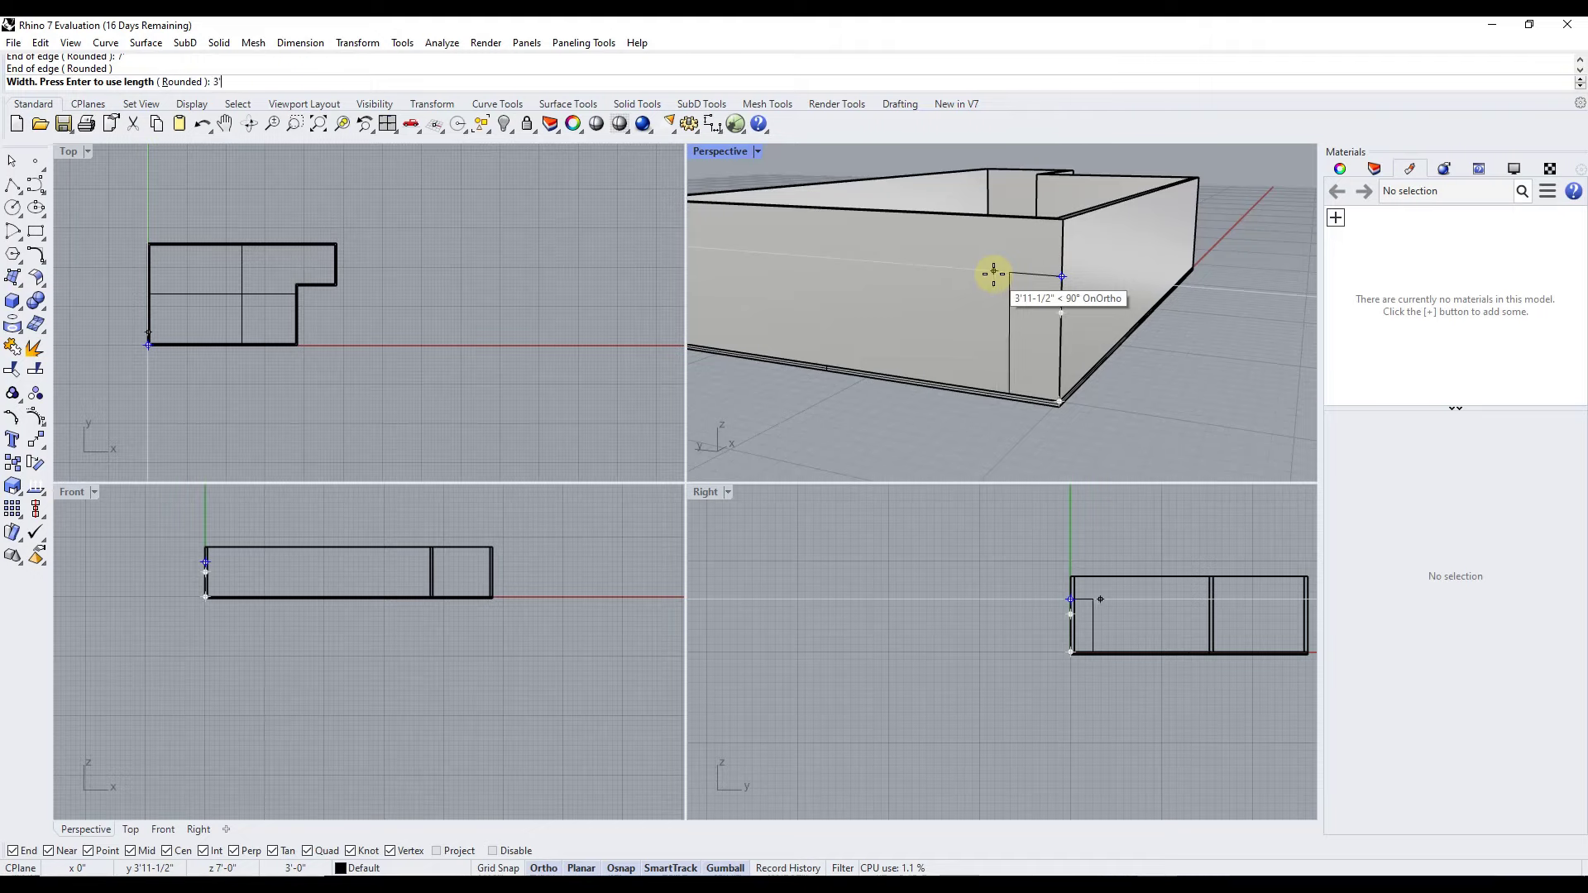
{"action": "key", "text": "Return"}
{"action": "left_click", "coordinate": [1014, 294]}
{"action": "left_click", "coordinate": [1010, 289]}
{"action": "left_click", "coordinate": [1091, 430]}
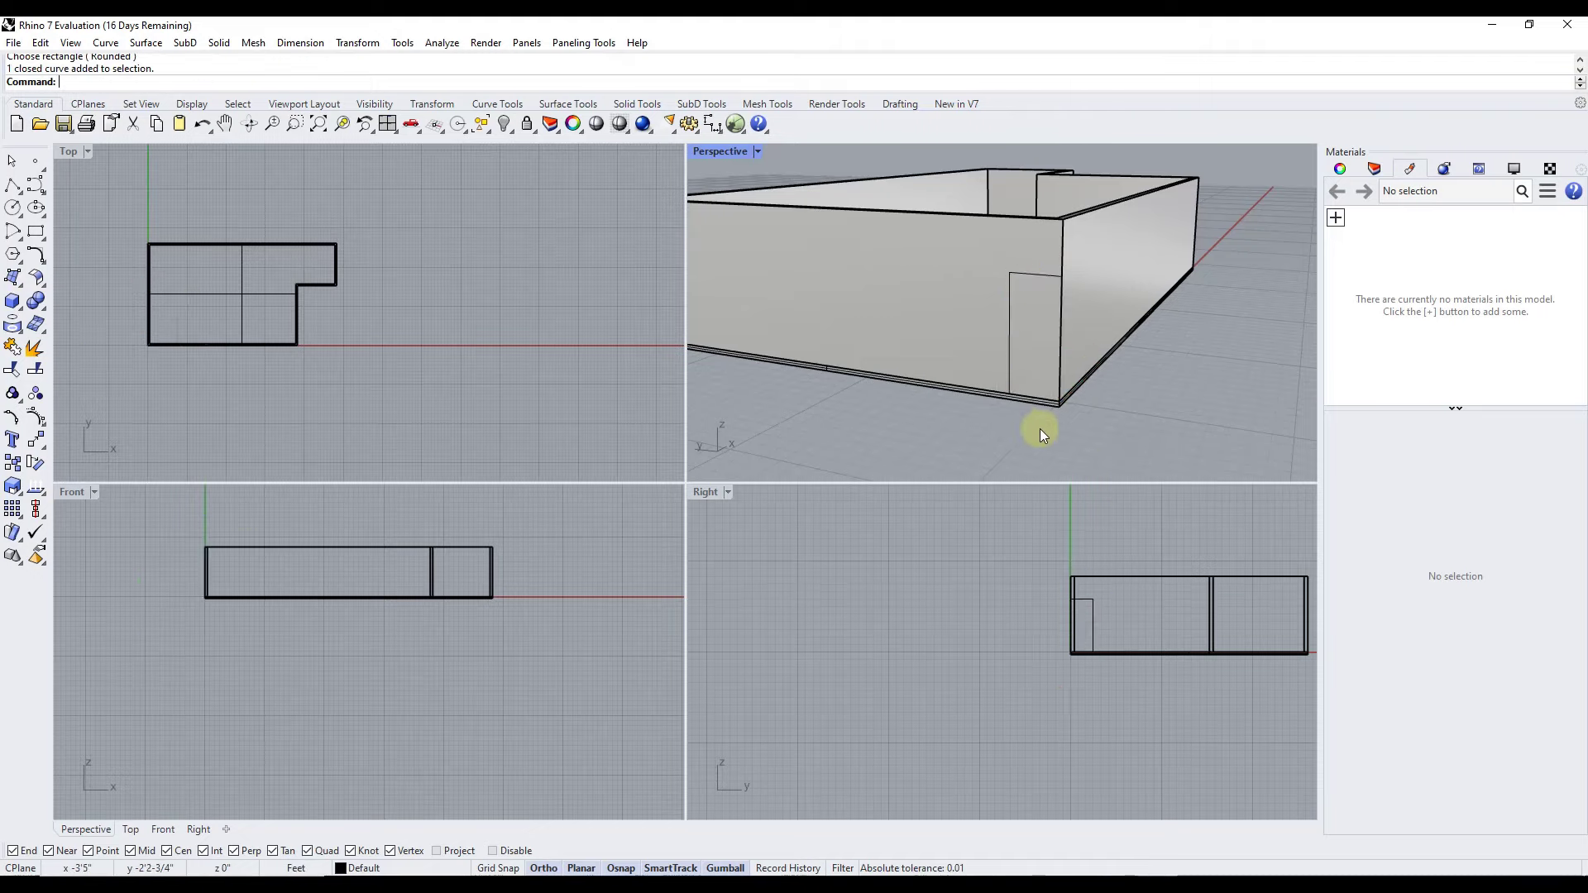
Slide the door rectangle 9' along the wall using the gumball arrow
{"action": "scroll", "coordinate": [1075, 406], "scroll_direction": "up", "scroll_amount": 3}
{"action": "left_click", "coordinate": [1060, 384]}
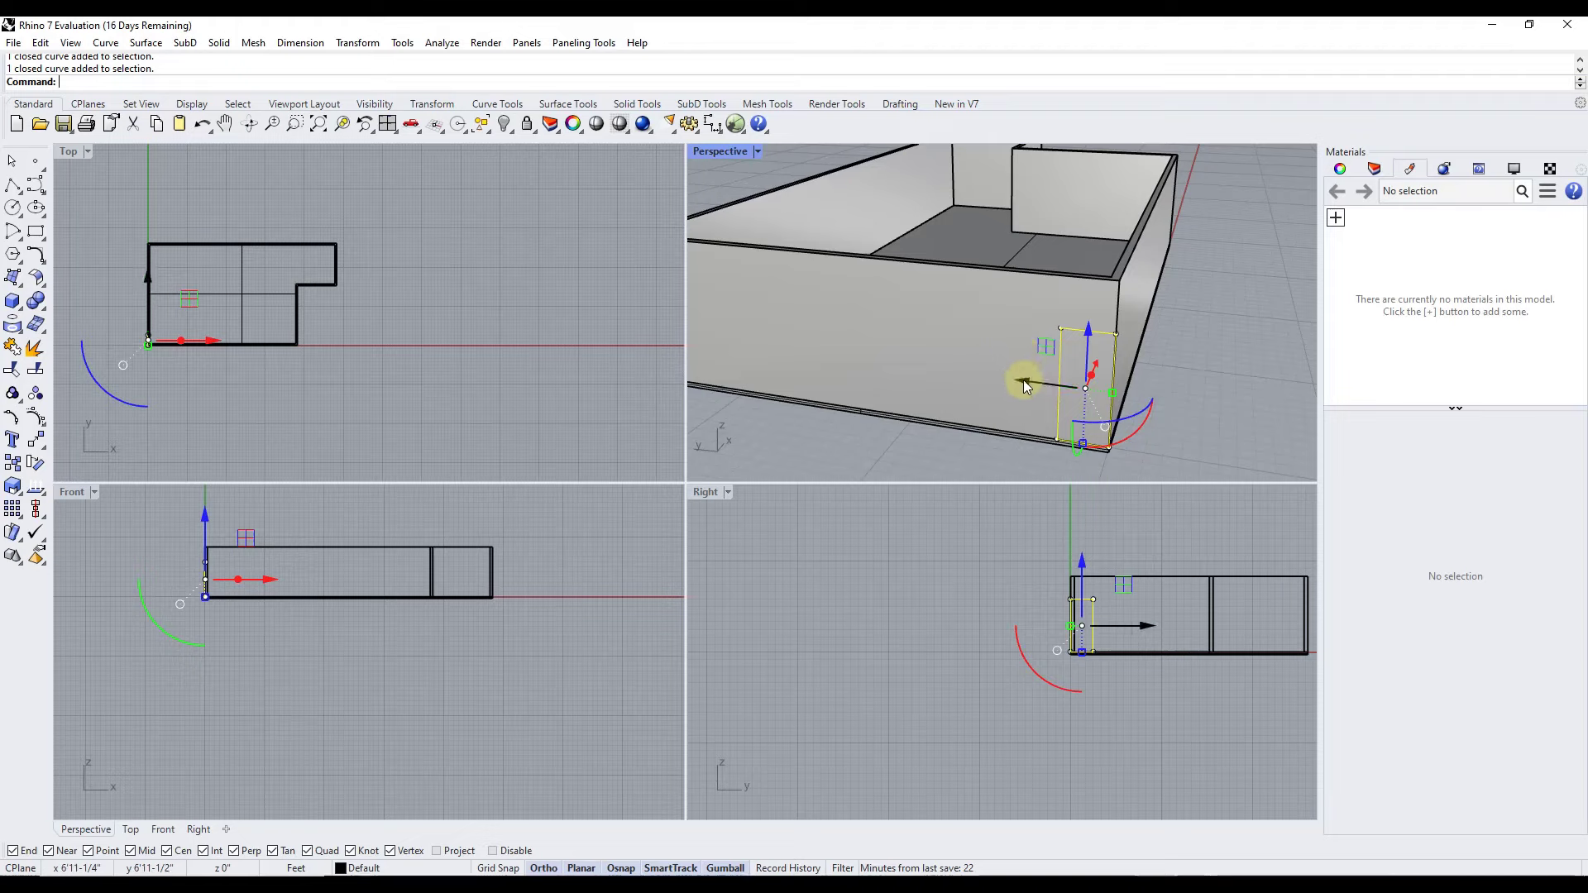
{"action": "left_click", "coordinate": [727, 869]}
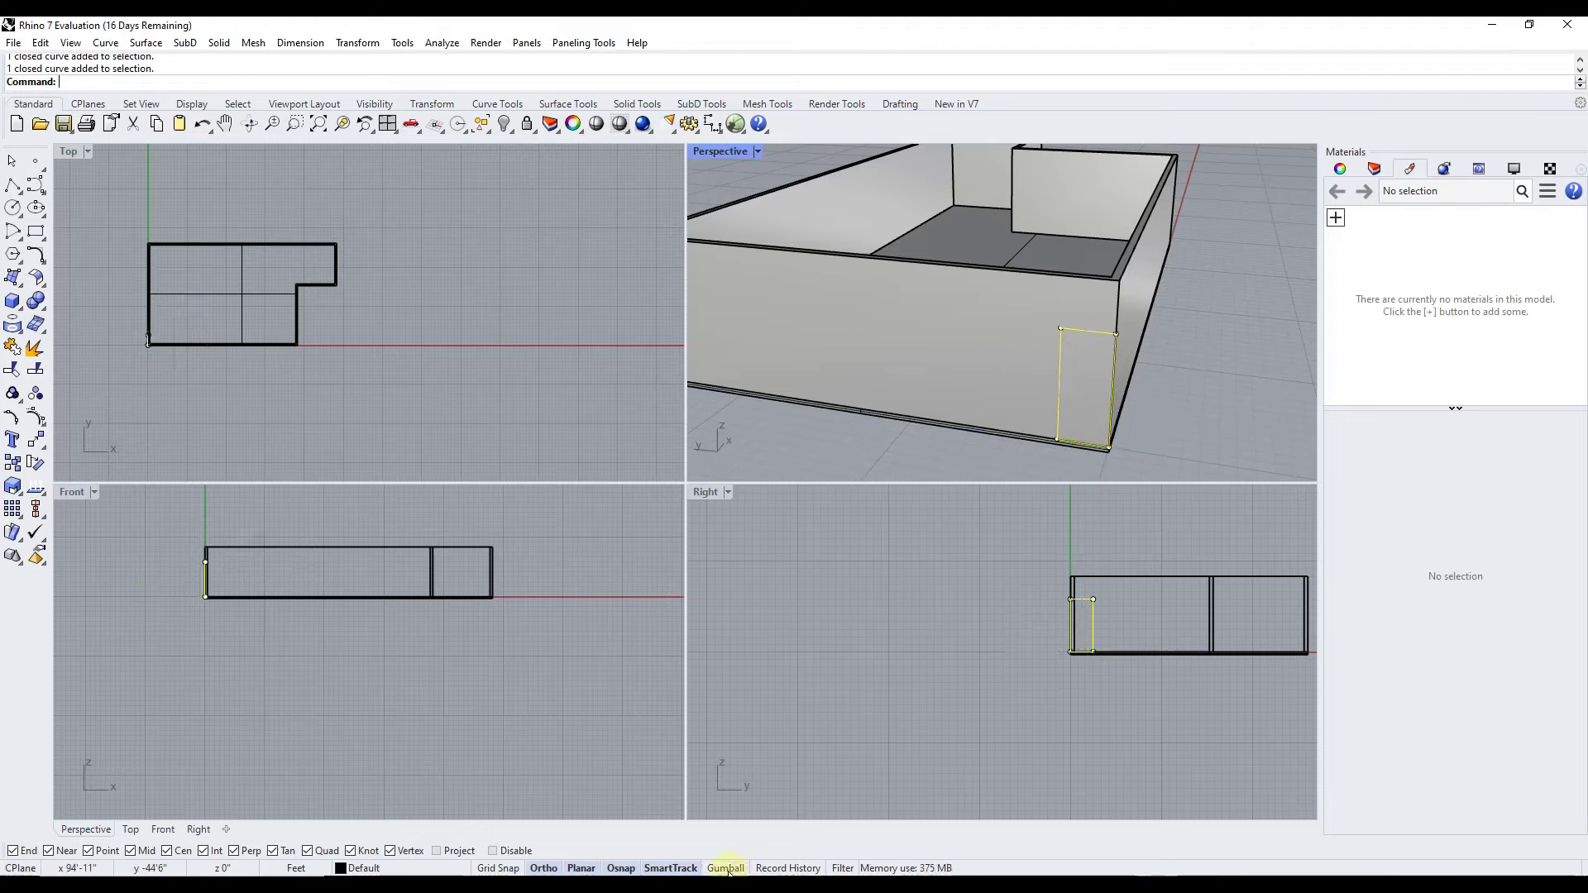
{"action": "left_click", "coordinate": [727, 868]}
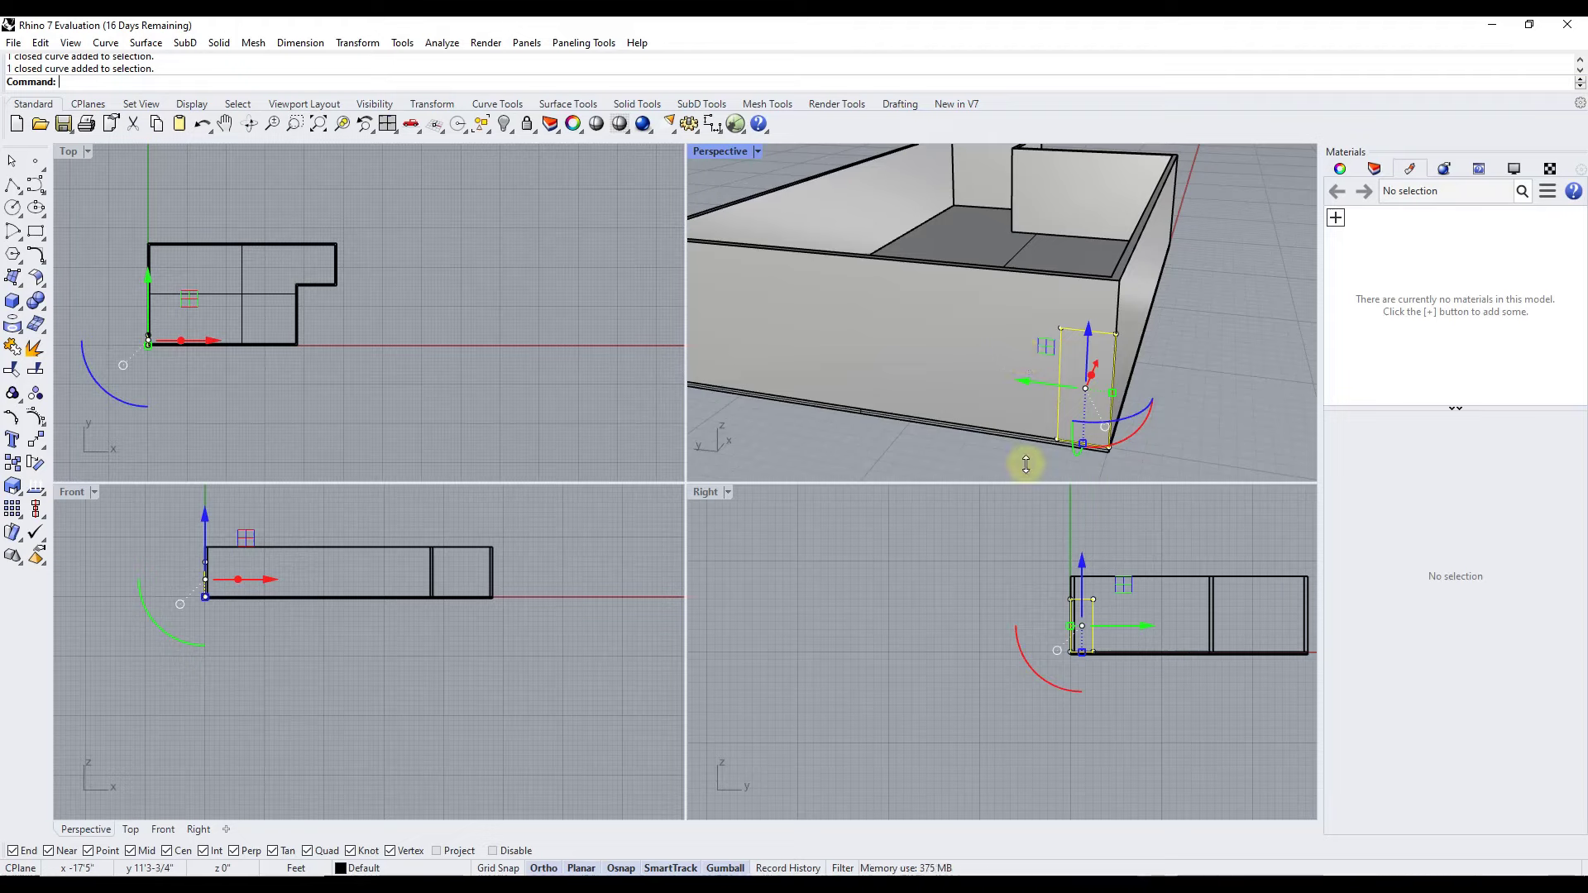
{"action": "left_click", "coordinate": [1030, 381]}
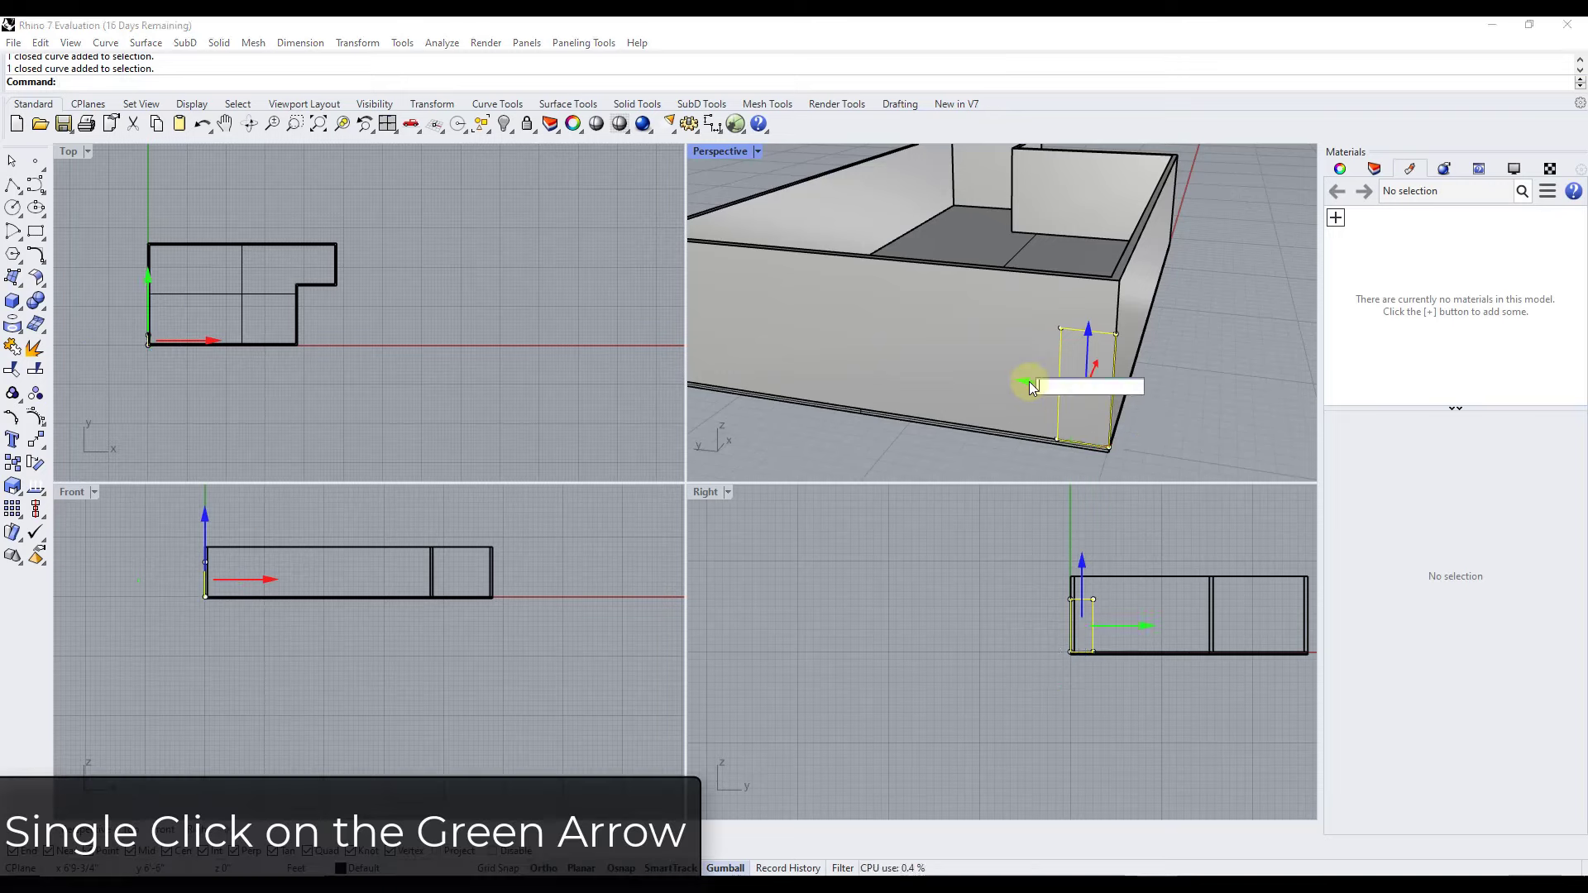
{"action": "type", "text": "9'.25"}
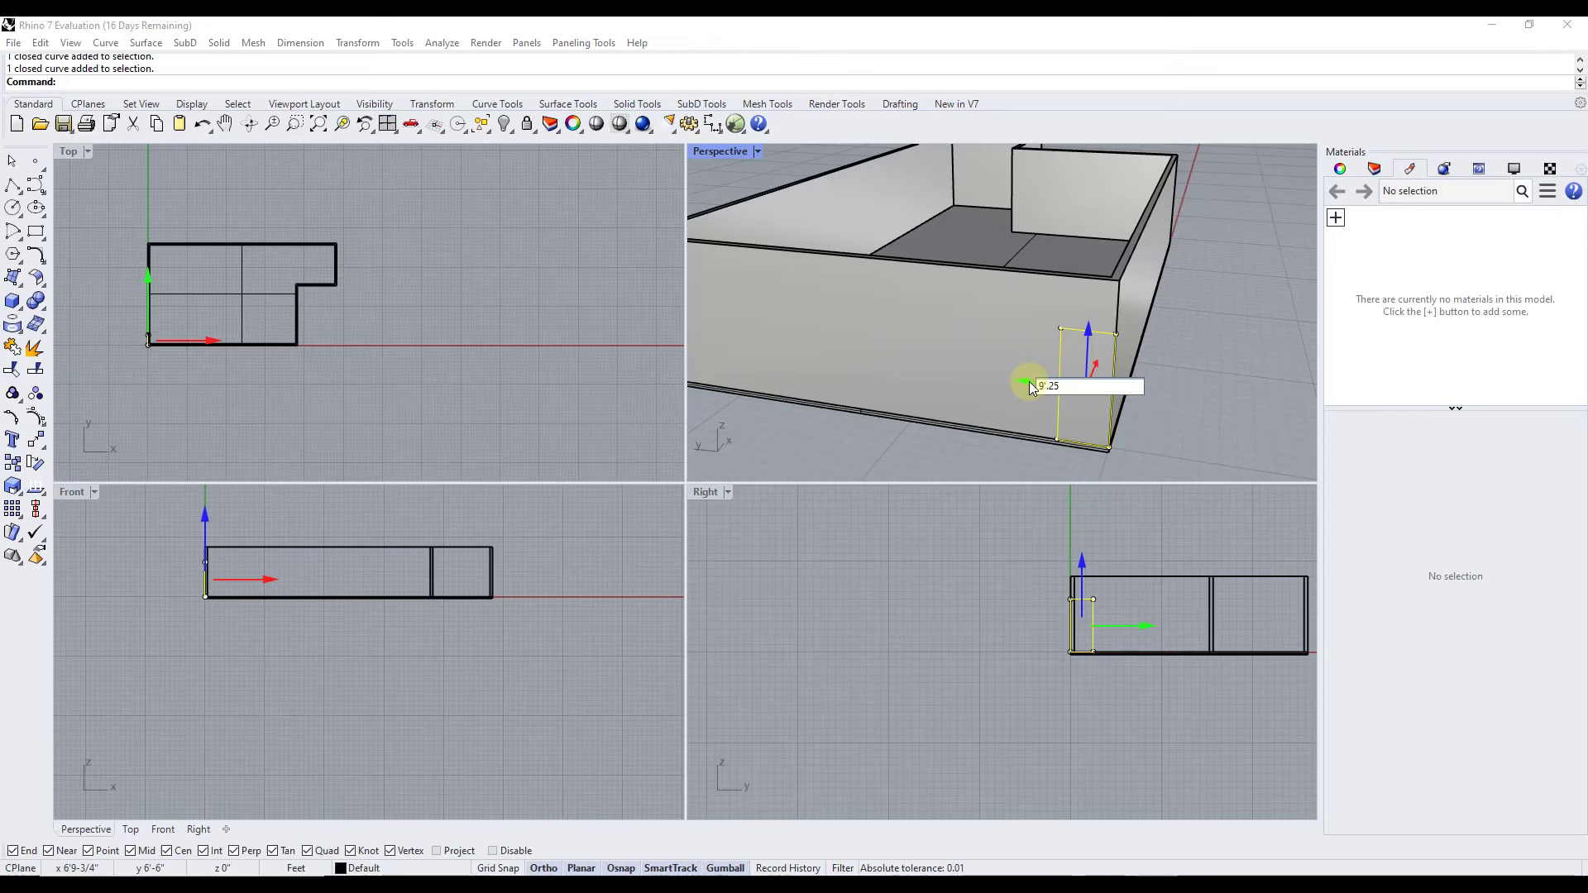
{"action": "key", "text": "Return"}
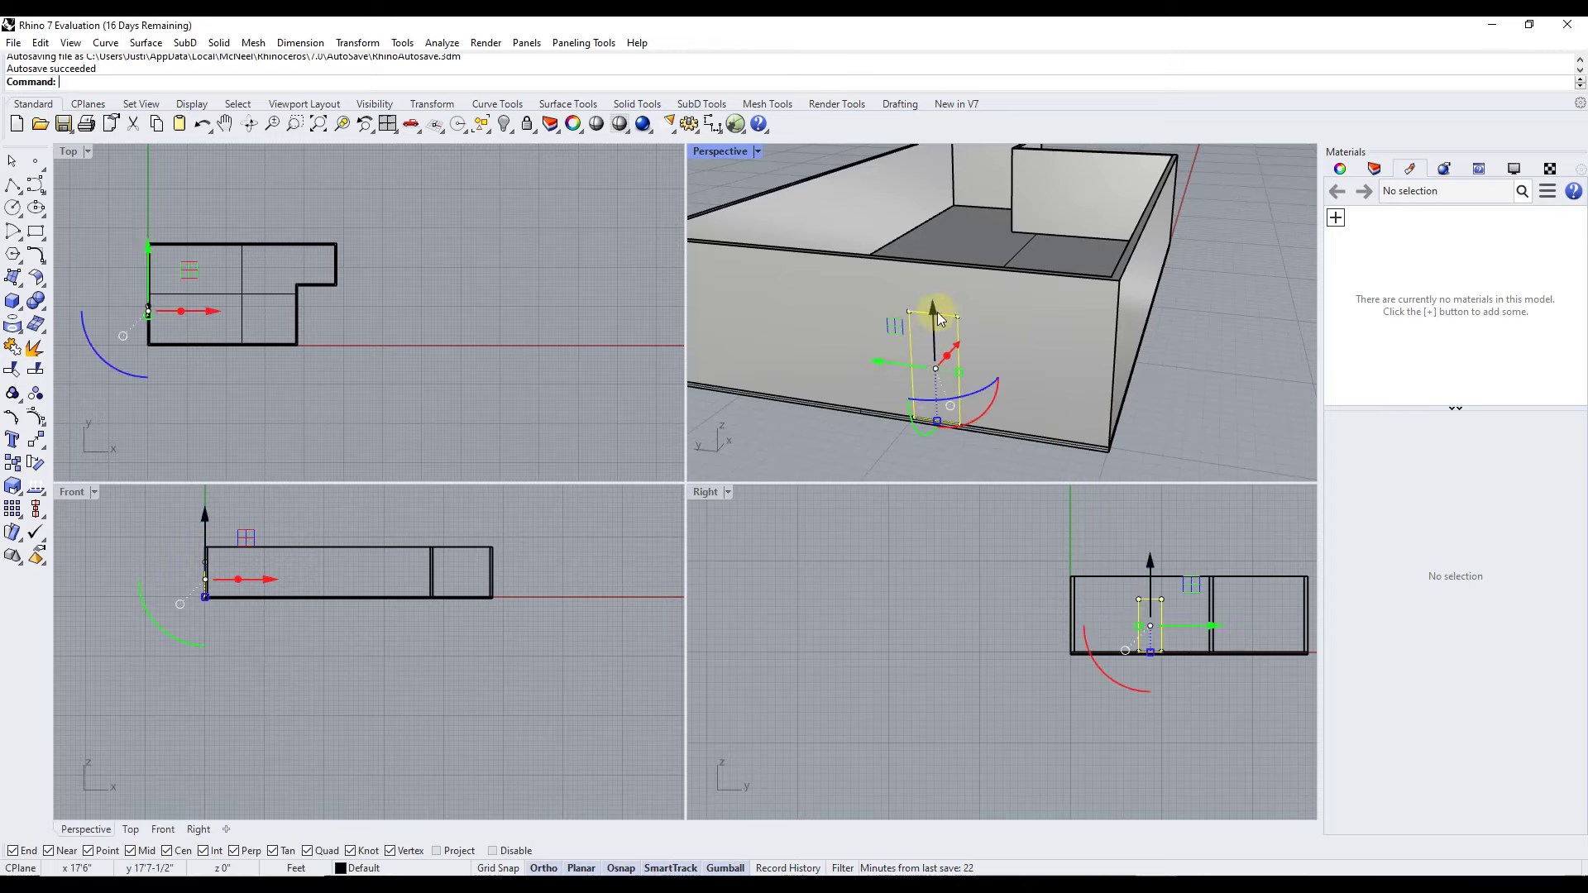
Undo the last action and clear the door rectangle selection
{"action": "right_click_drag", "start_coordinate": [1025, 369], "coordinate": [937, 335]}
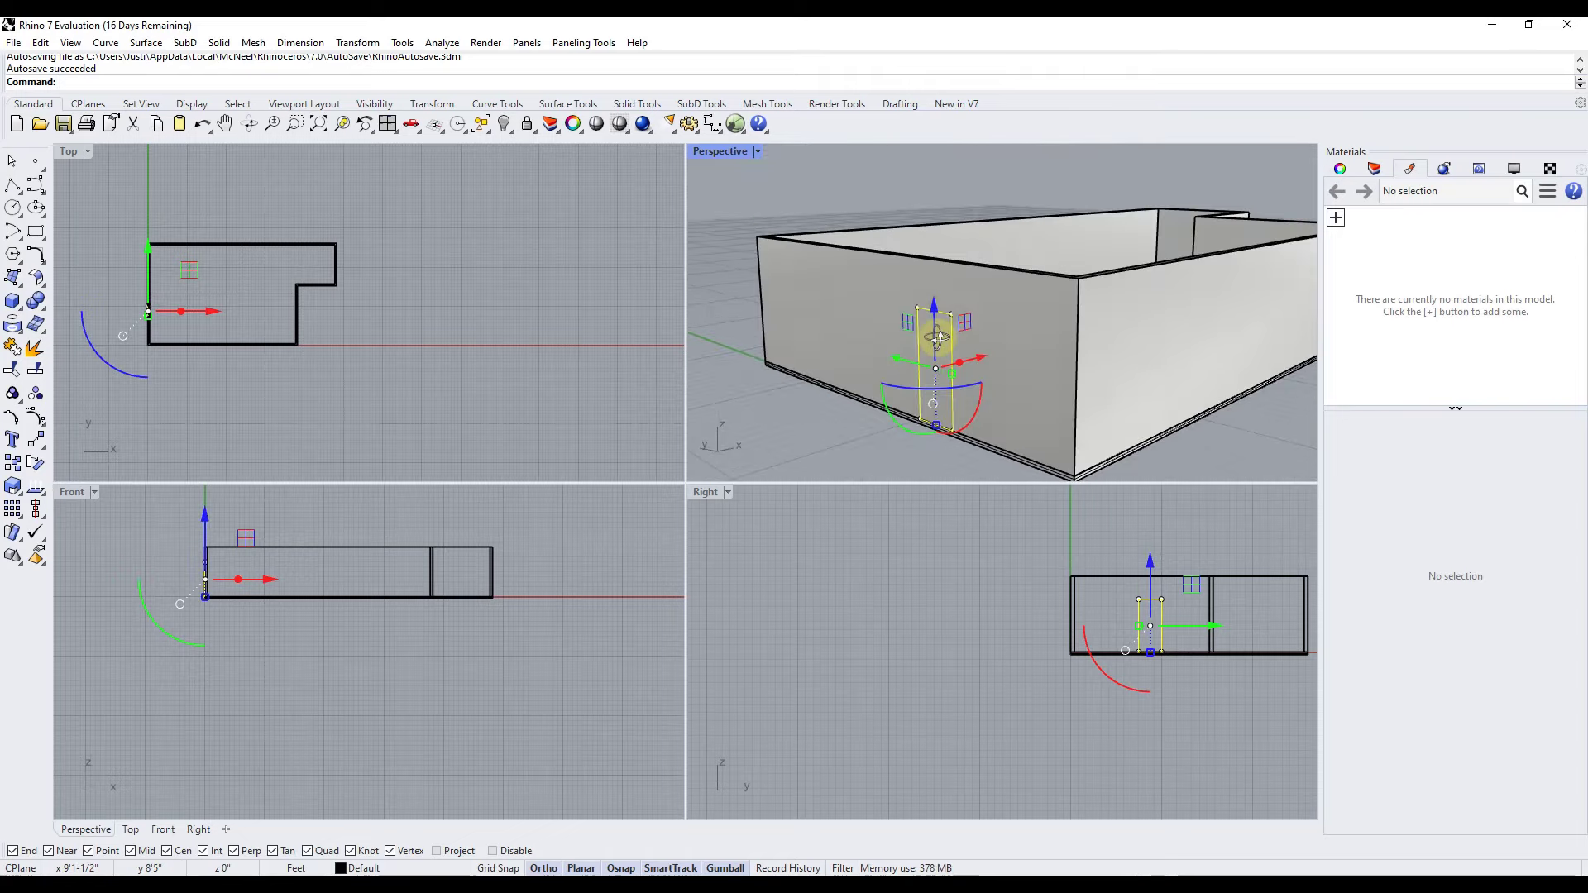
{"action": "key", "text": "ctrl+z"}
{"action": "scroll", "coordinate": [980, 353], "scroll_direction": "up", "scroll_amount": 3}
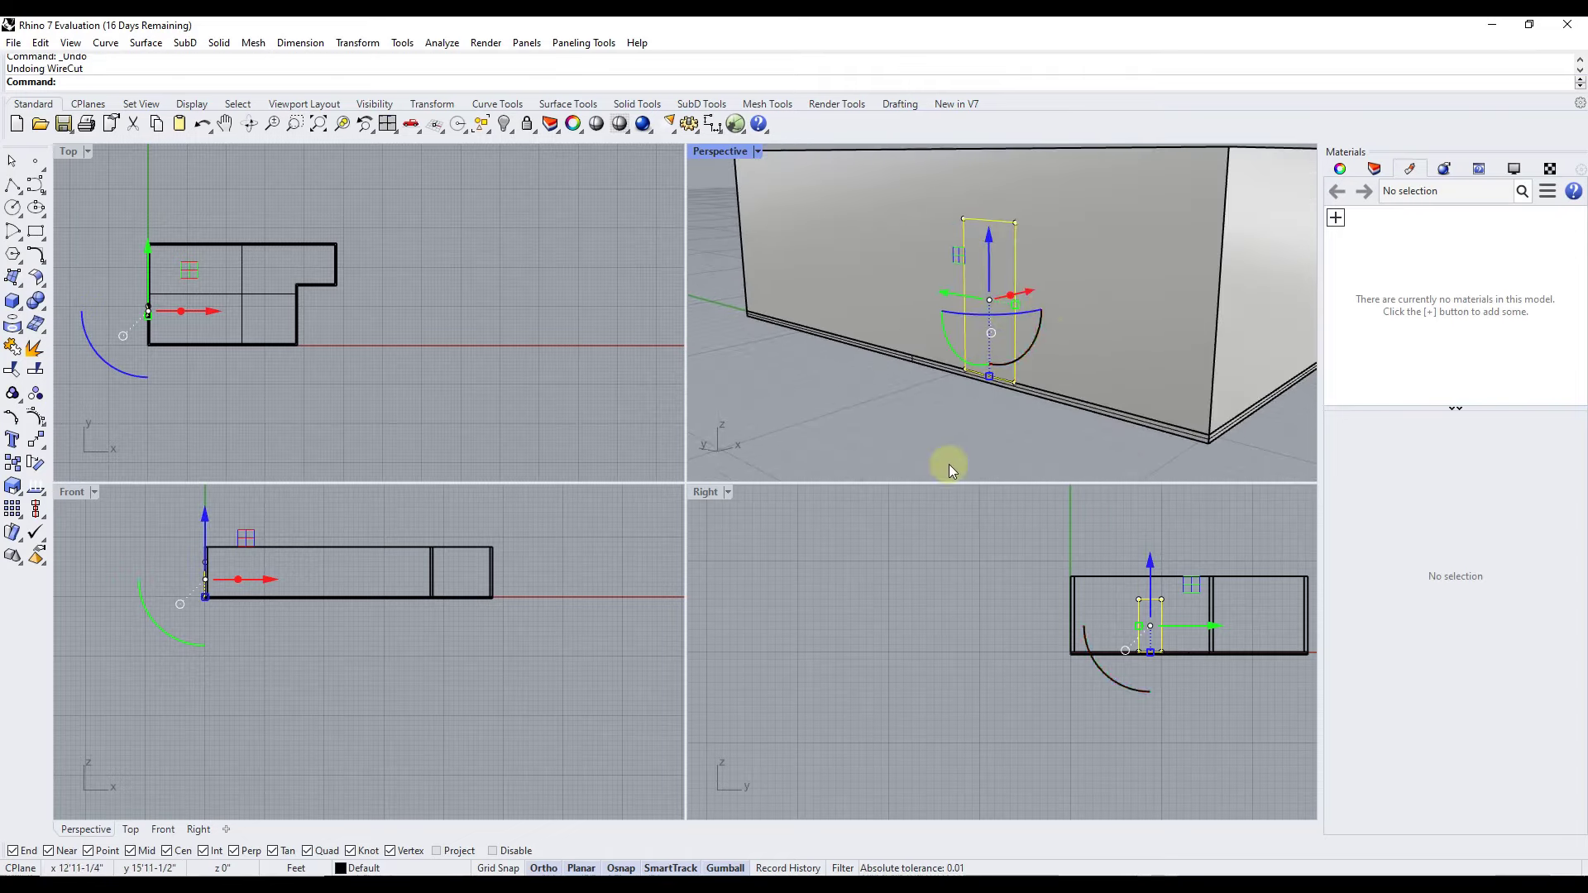
{"action": "left_click", "coordinate": [921, 428]}
{"action": "scroll", "coordinate": [1011, 314], "scroll_direction": "down", "scroll_amount": 3}
{"action": "scroll", "coordinate": [941, 273], "scroll_direction": "up", "scroll_amount": 3}
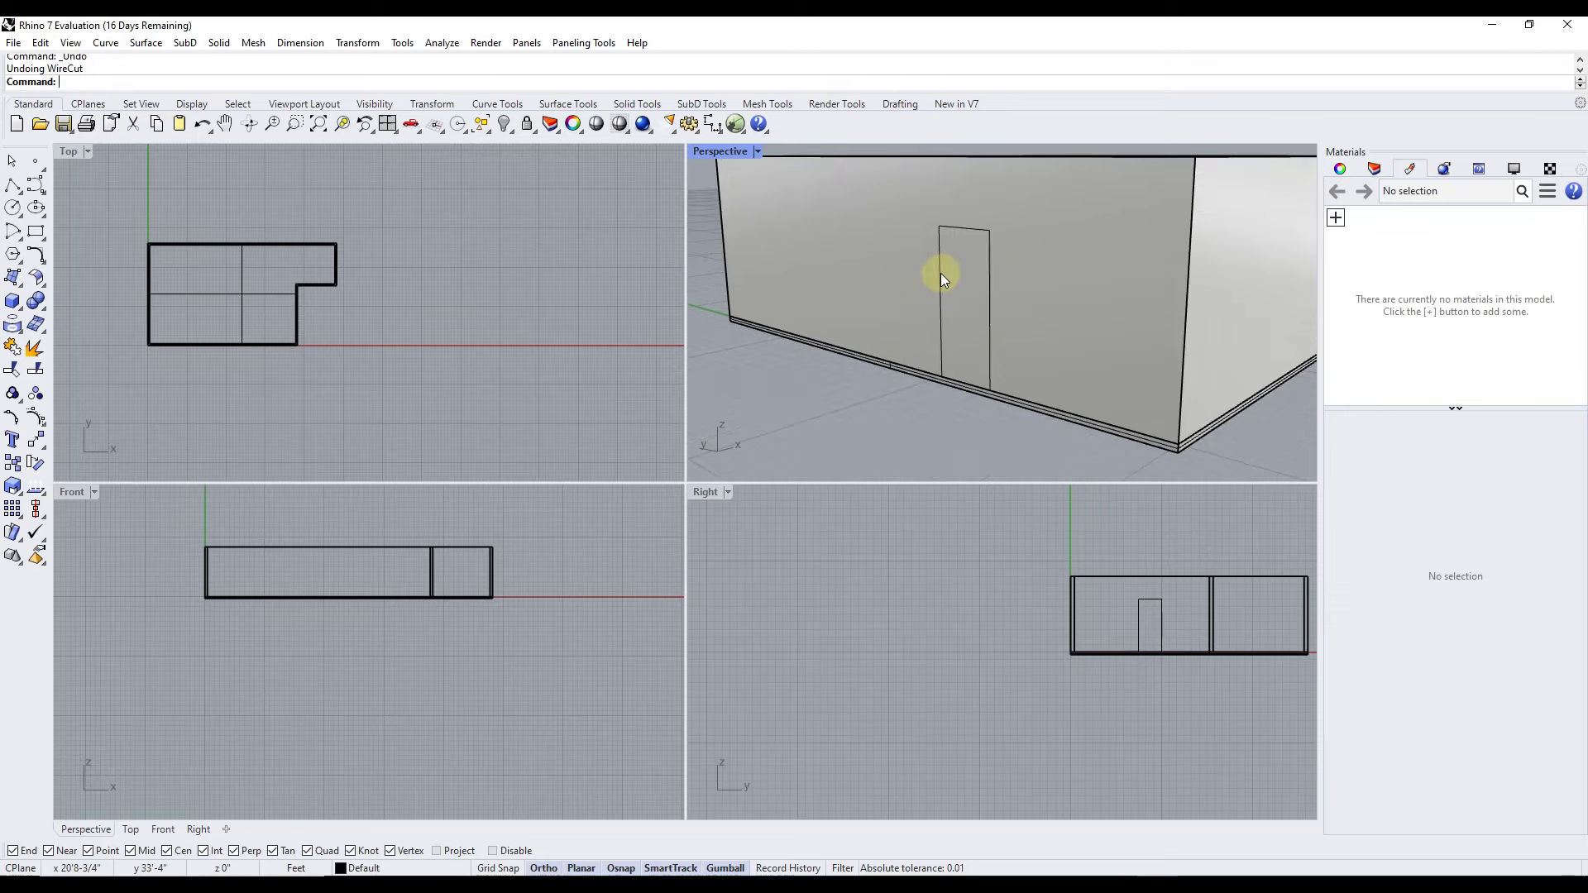
Run Wire Cut with the door outline against the wall
{"action": "left_click", "coordinate": [990, 260]}
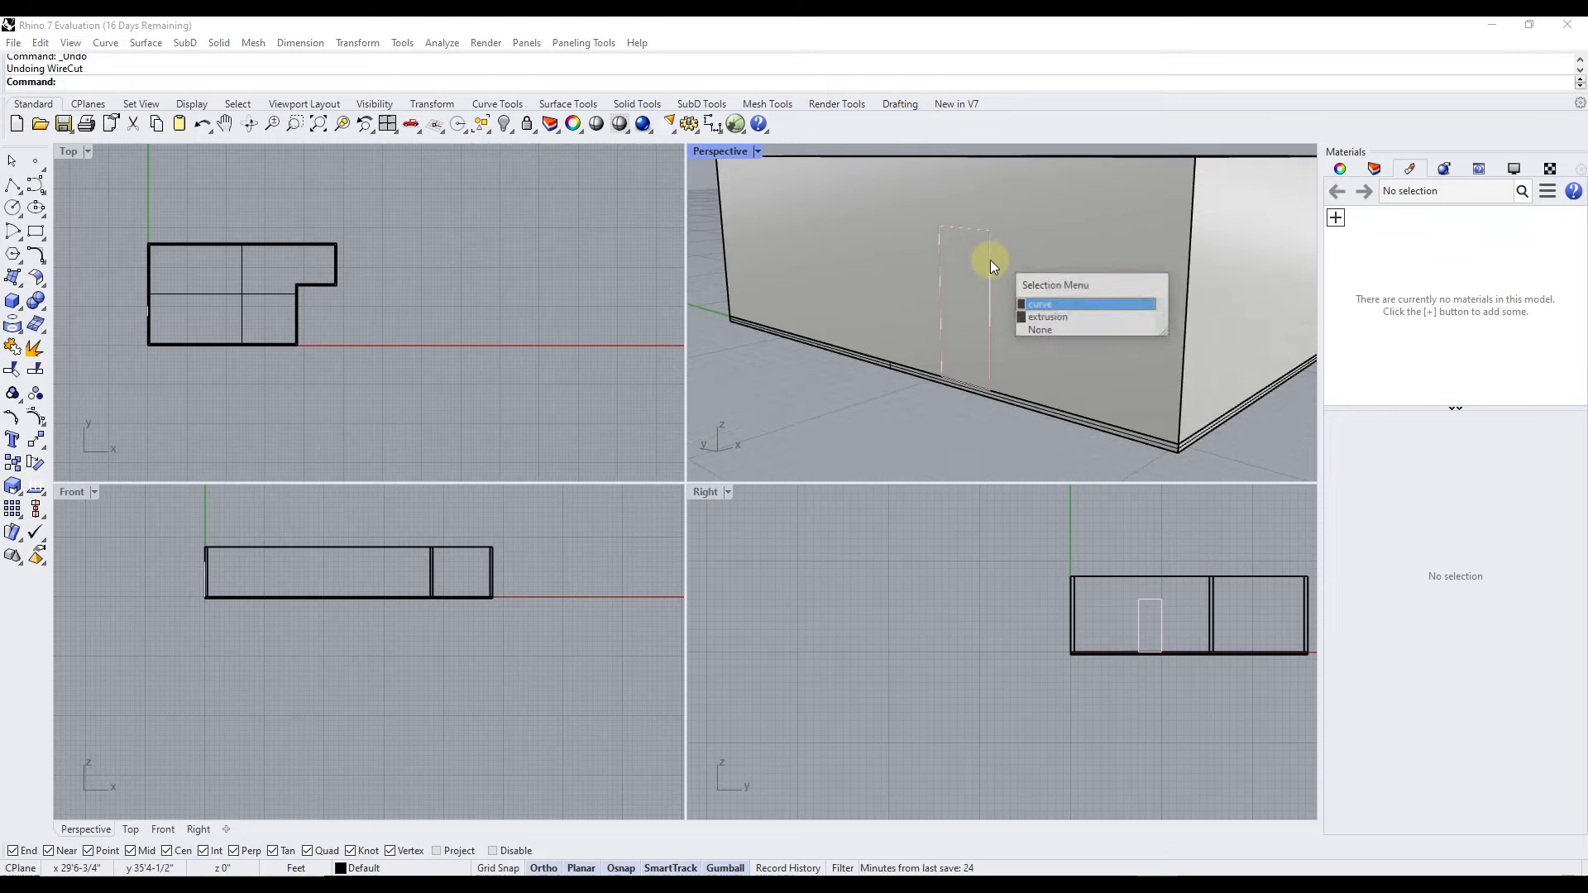
{"action": "left_click", "coordinate": [1044, 310]}
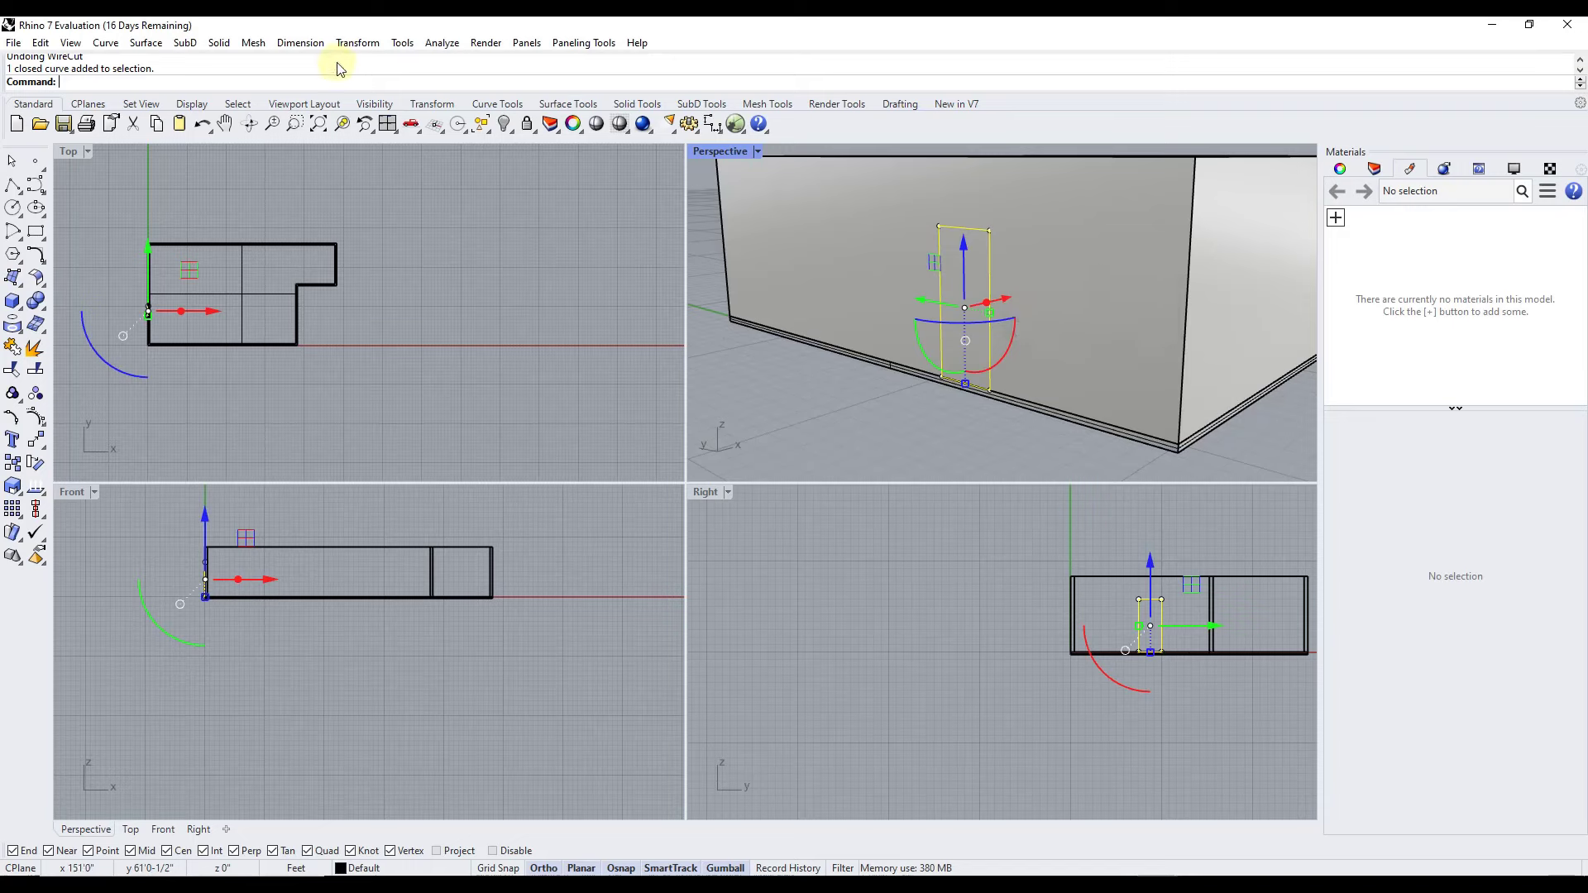
{"action": "left_click", "coordinate": [218, 43]}
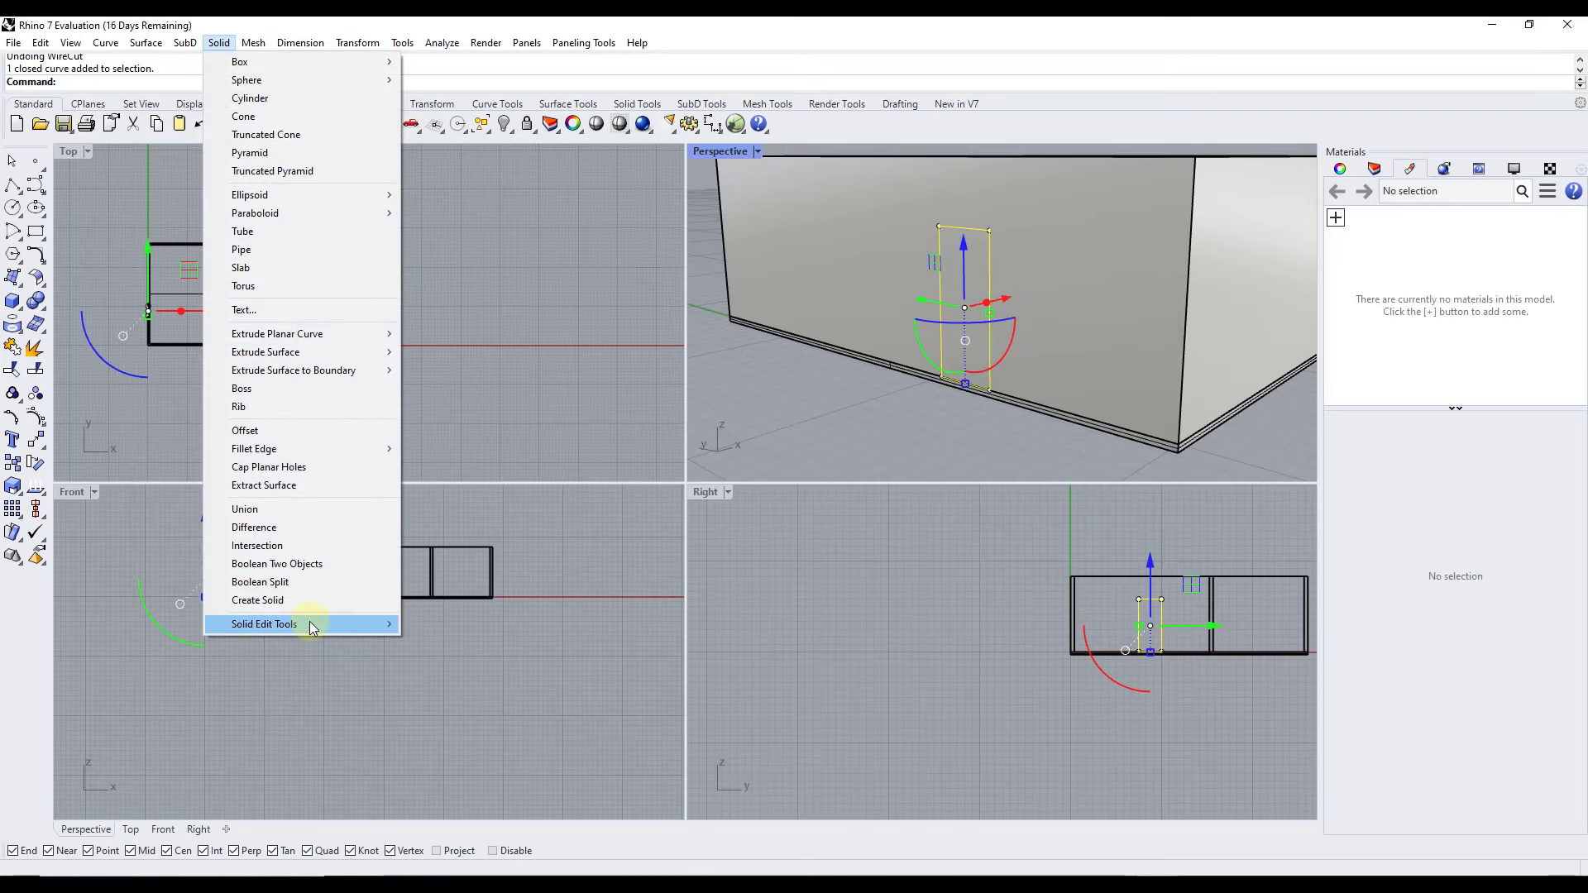
{"action": "mouse_move", "coordinate": [333, 627]}
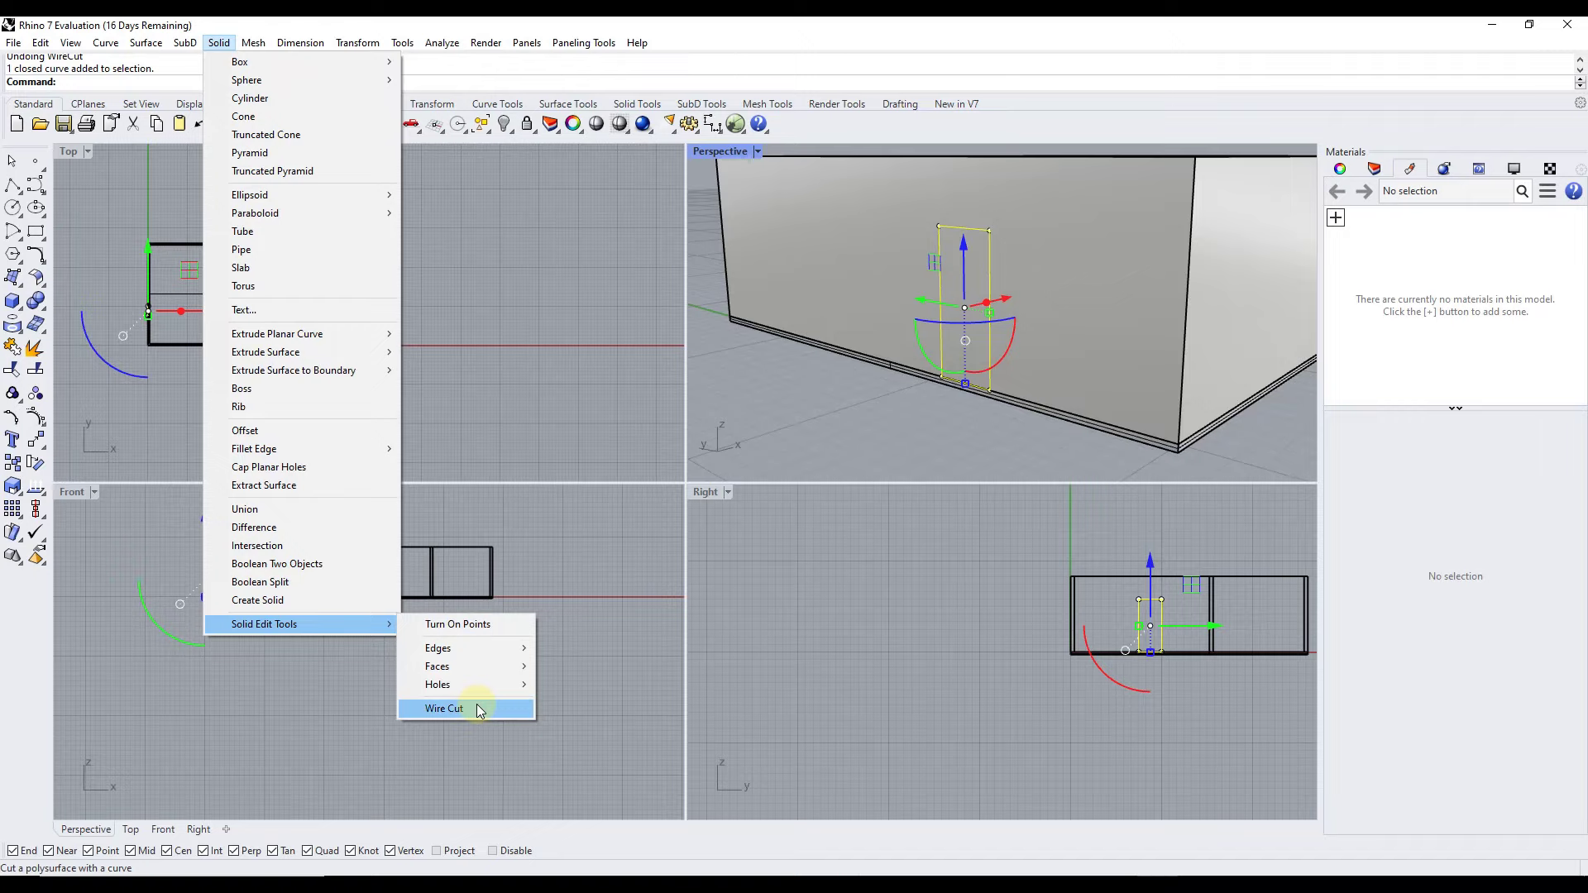
{"action": "left_click", "coordinate": [445, 709]}
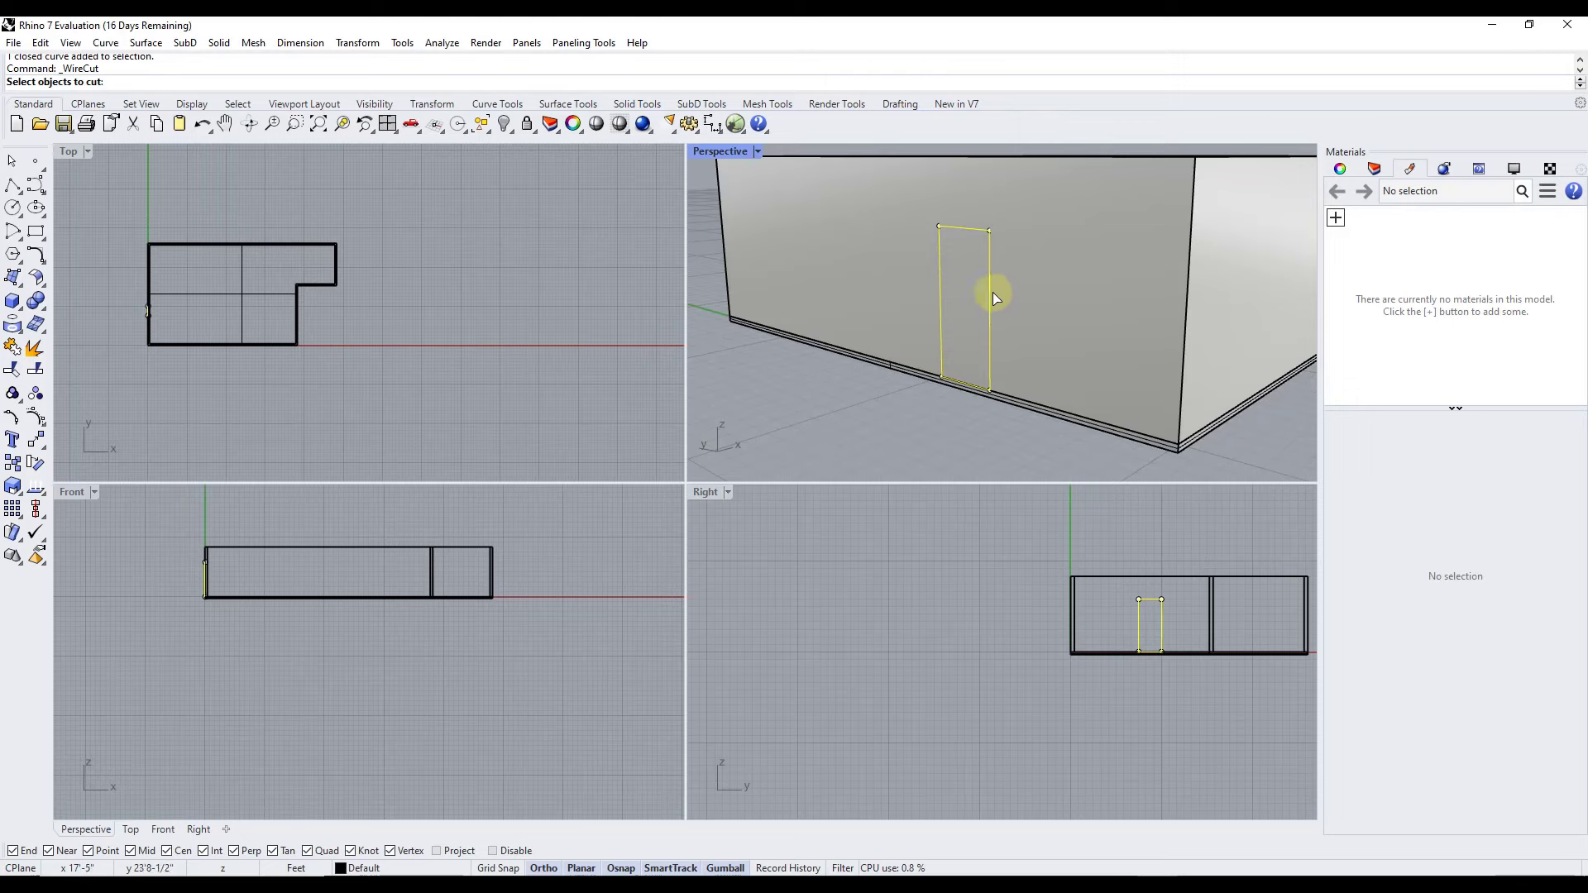
{"action": "right_click_drag", "start_coordinate": [992, 291], "coordinate": [967, 266]}
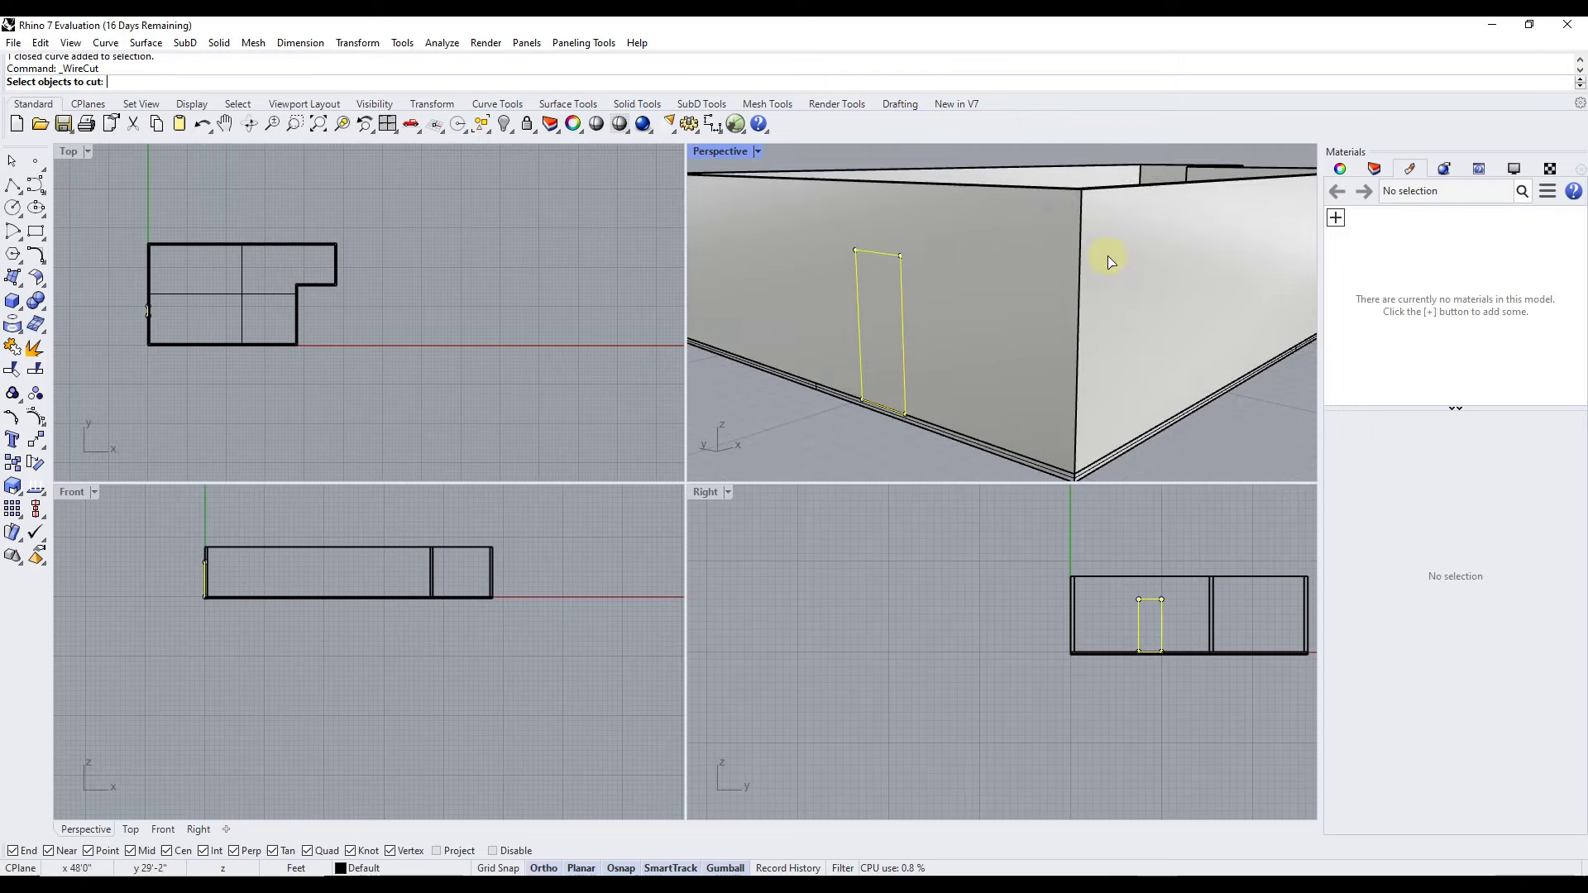
{"action": "left_click", "coordinate": [985, 269]}
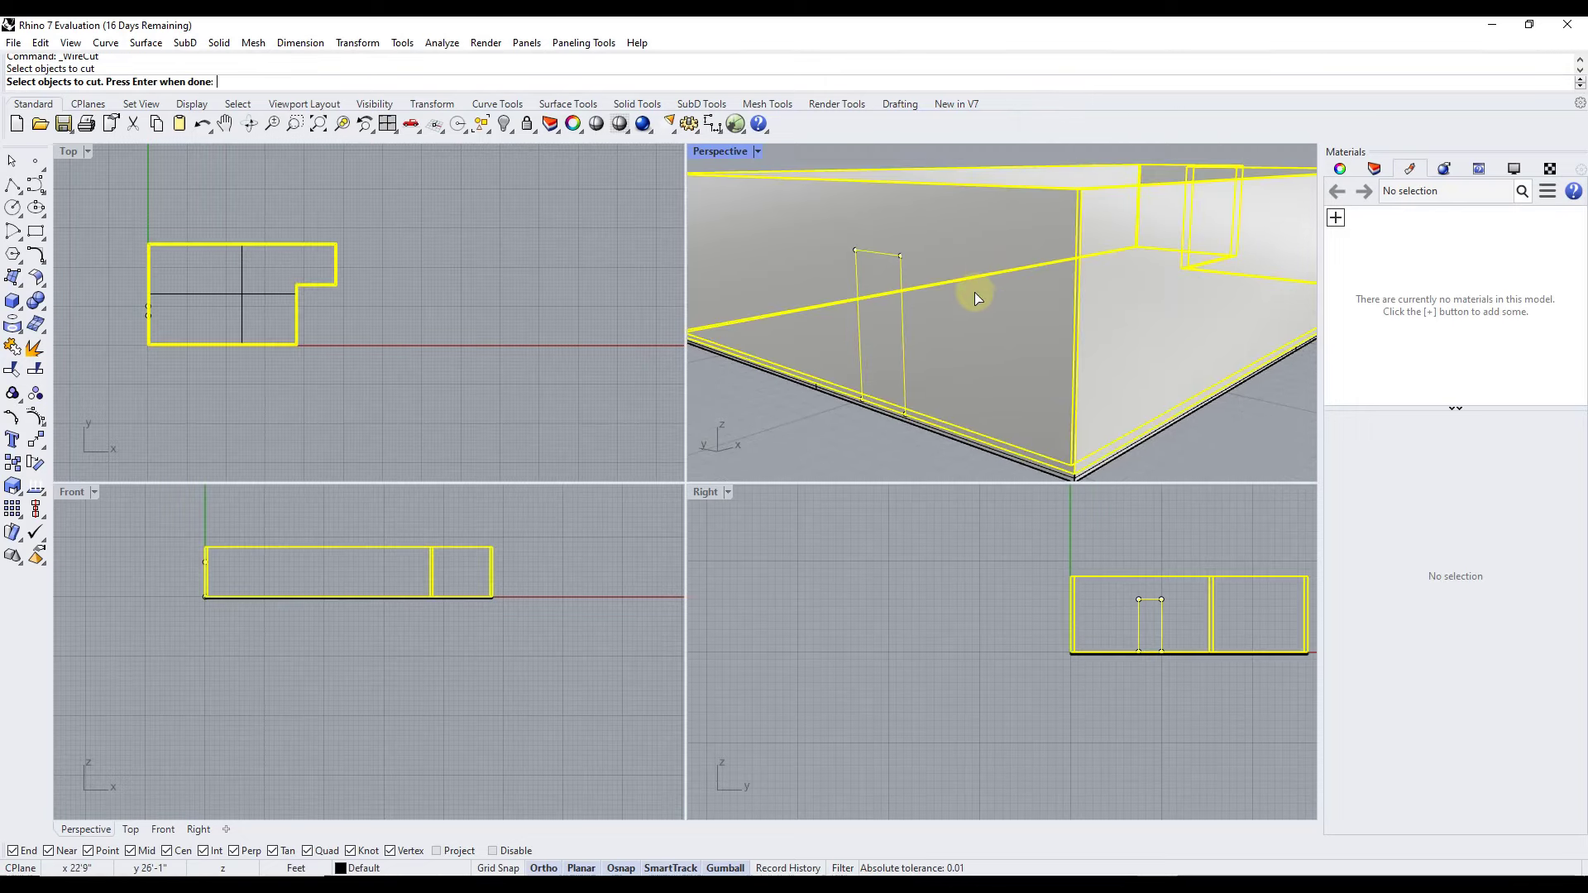
{"action": "key", "text": "Return"}
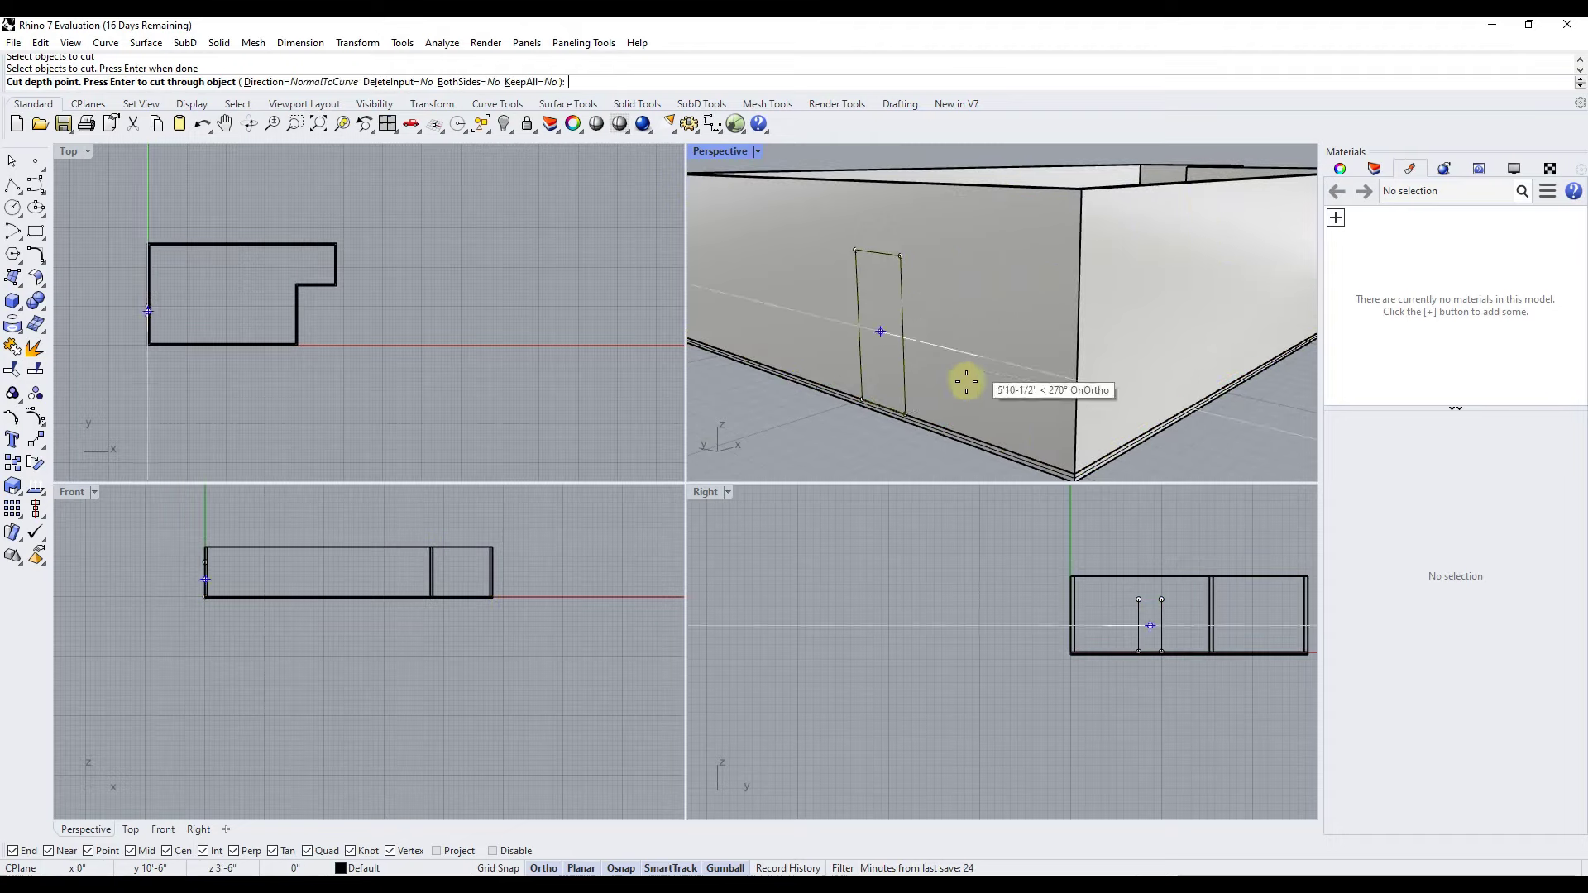
Cut the door piece through the full wall depth with Invert=No
{"action": "right_click_drag", "start_coordinate": [989, 372], "coordinate": [869, 411]}
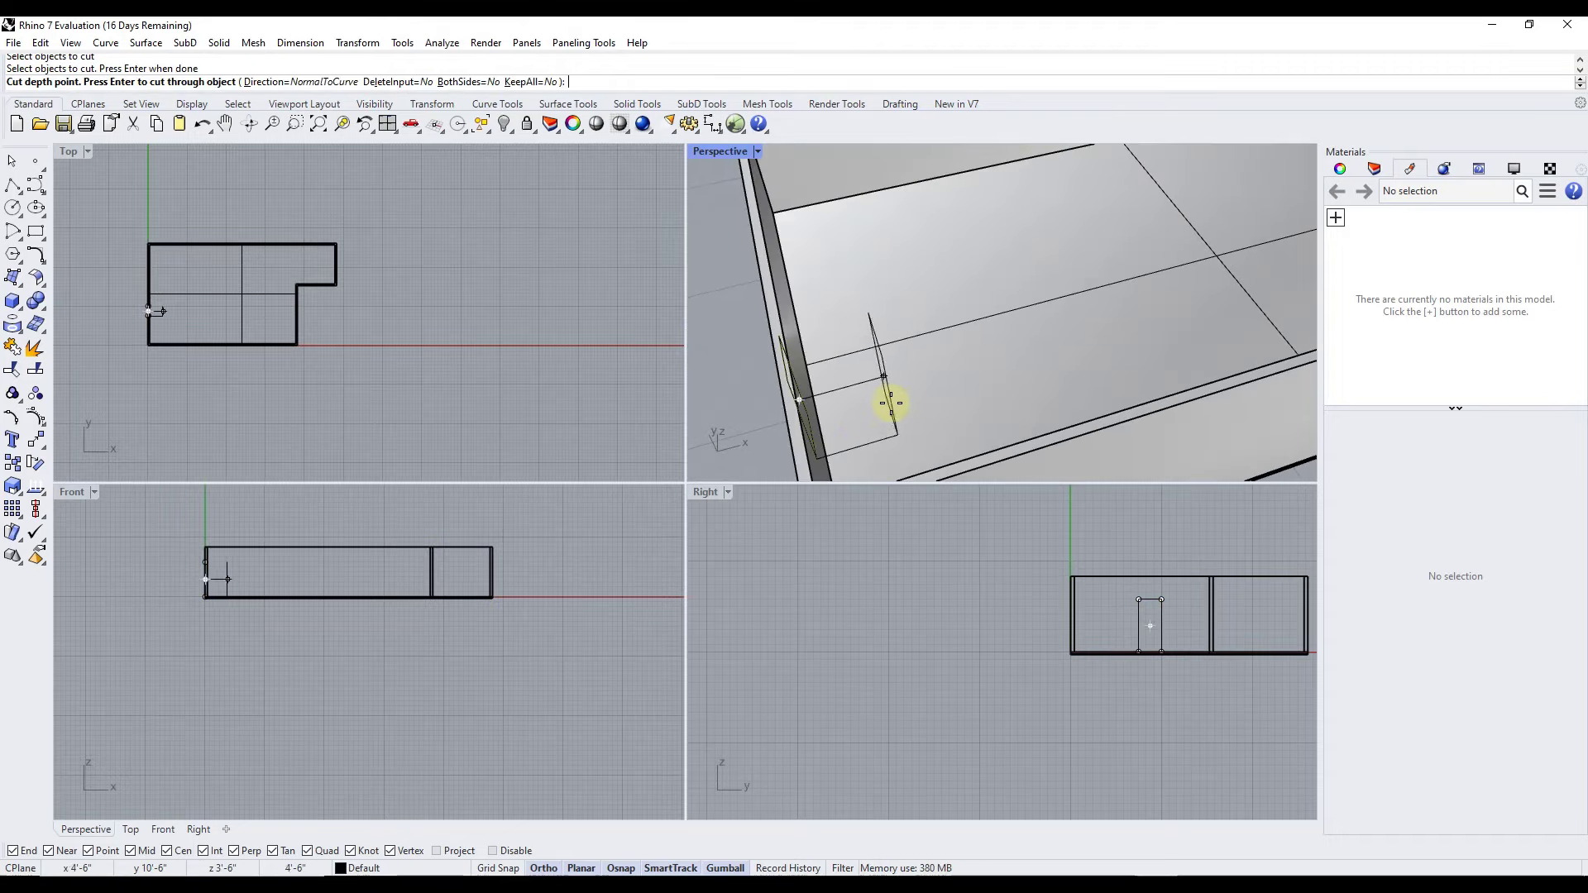
{"action": "key", "text": "Return"}
{"action": "right_click_drag", "start_coordinate": [891, 403], "coordinate": [876, 178]}
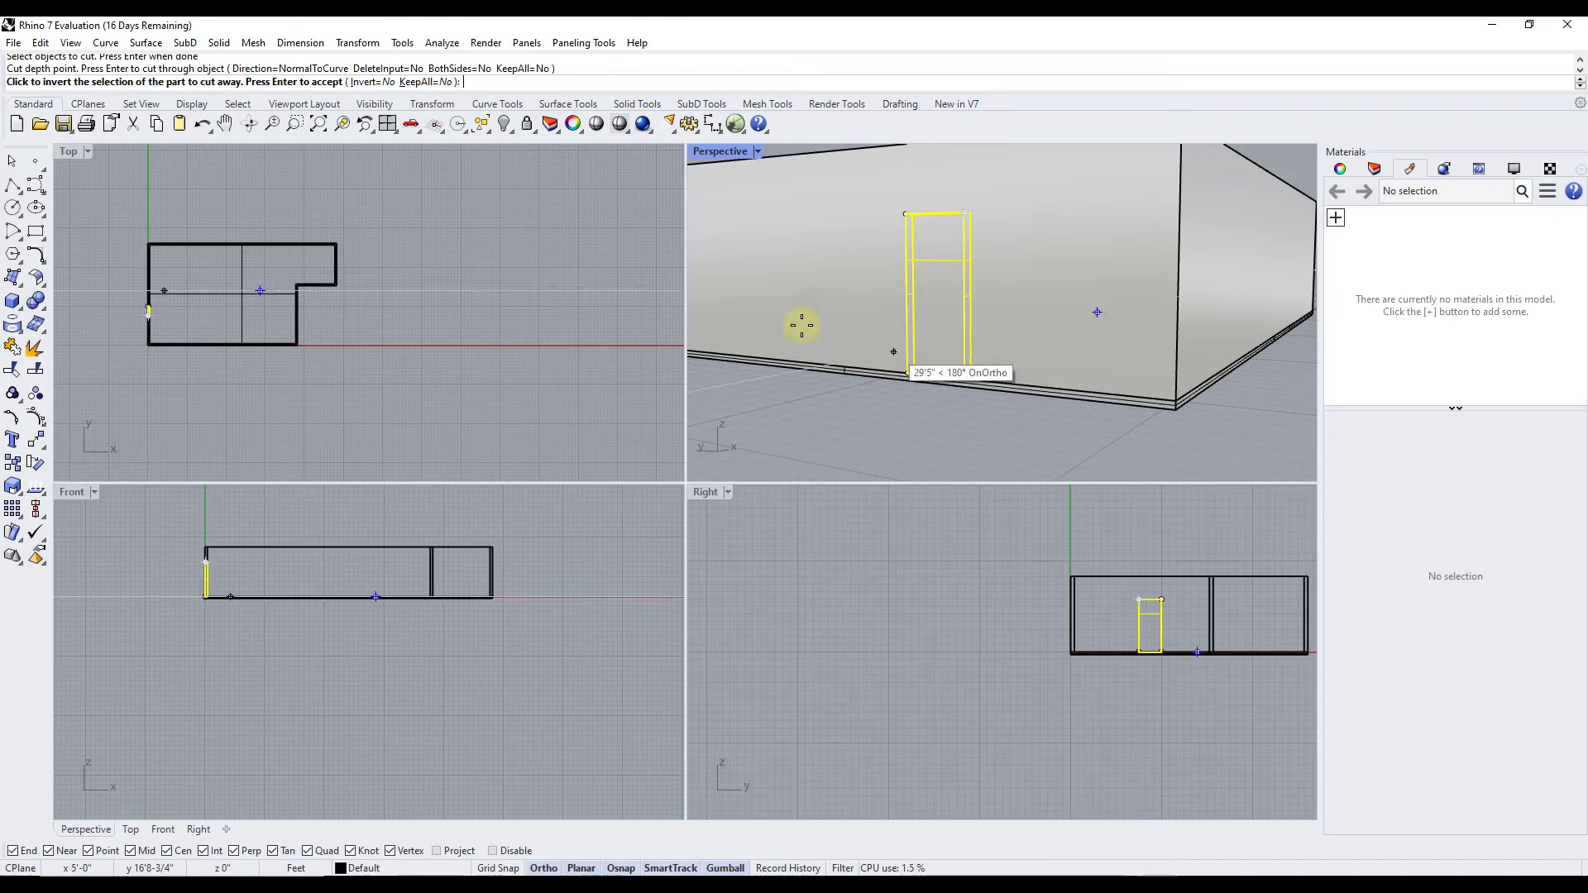
{"action": "left_click", "coordinate": [372, 82]}
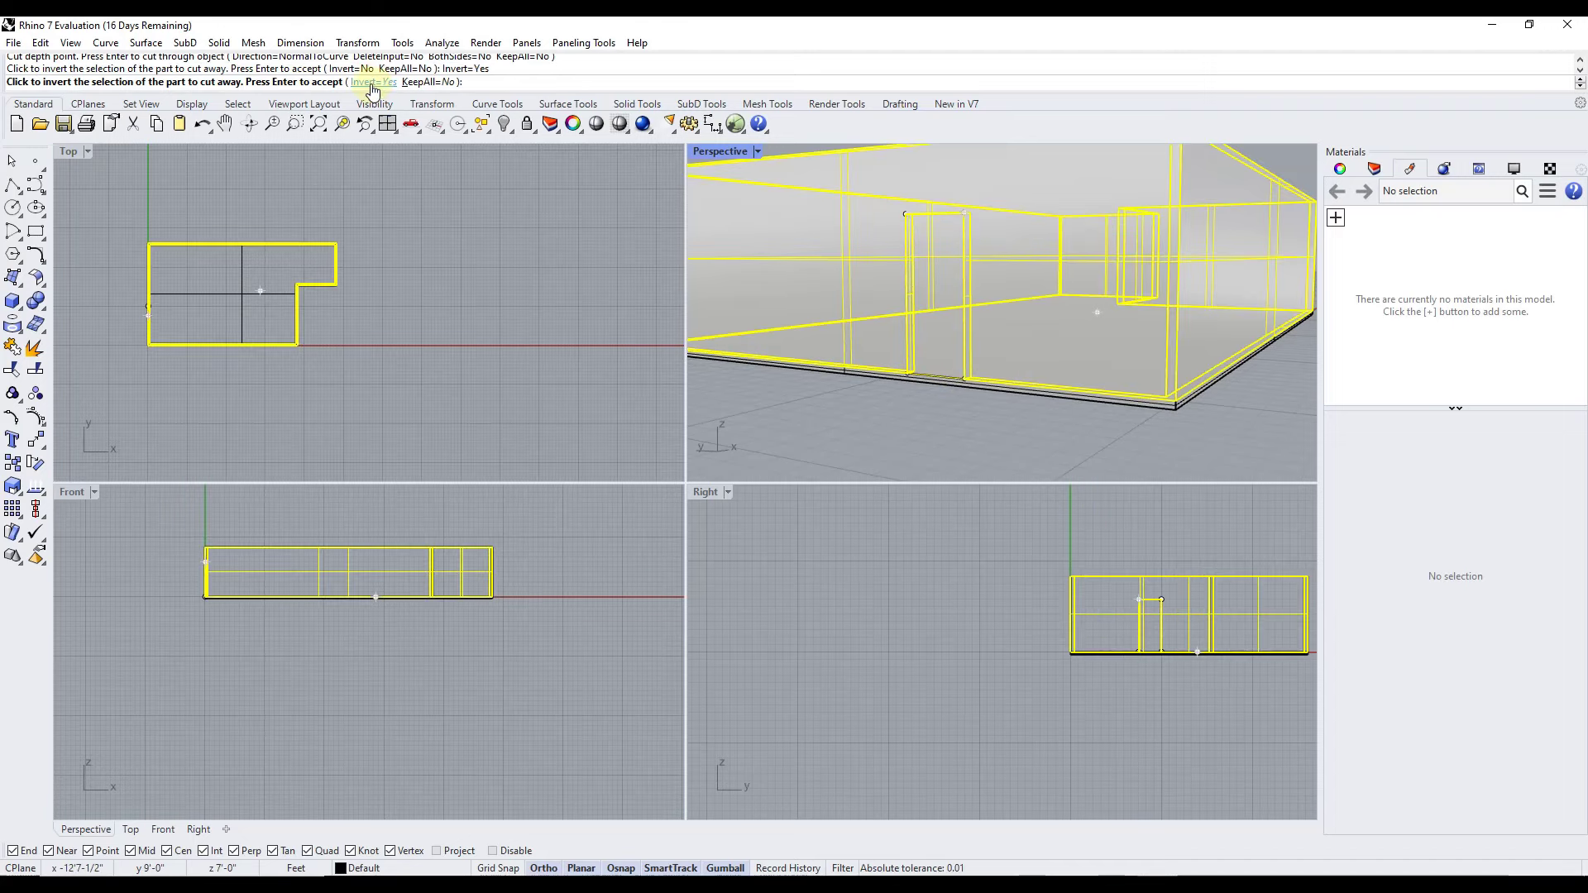
{"action": "left_click", "coordinate": [373, 82]}
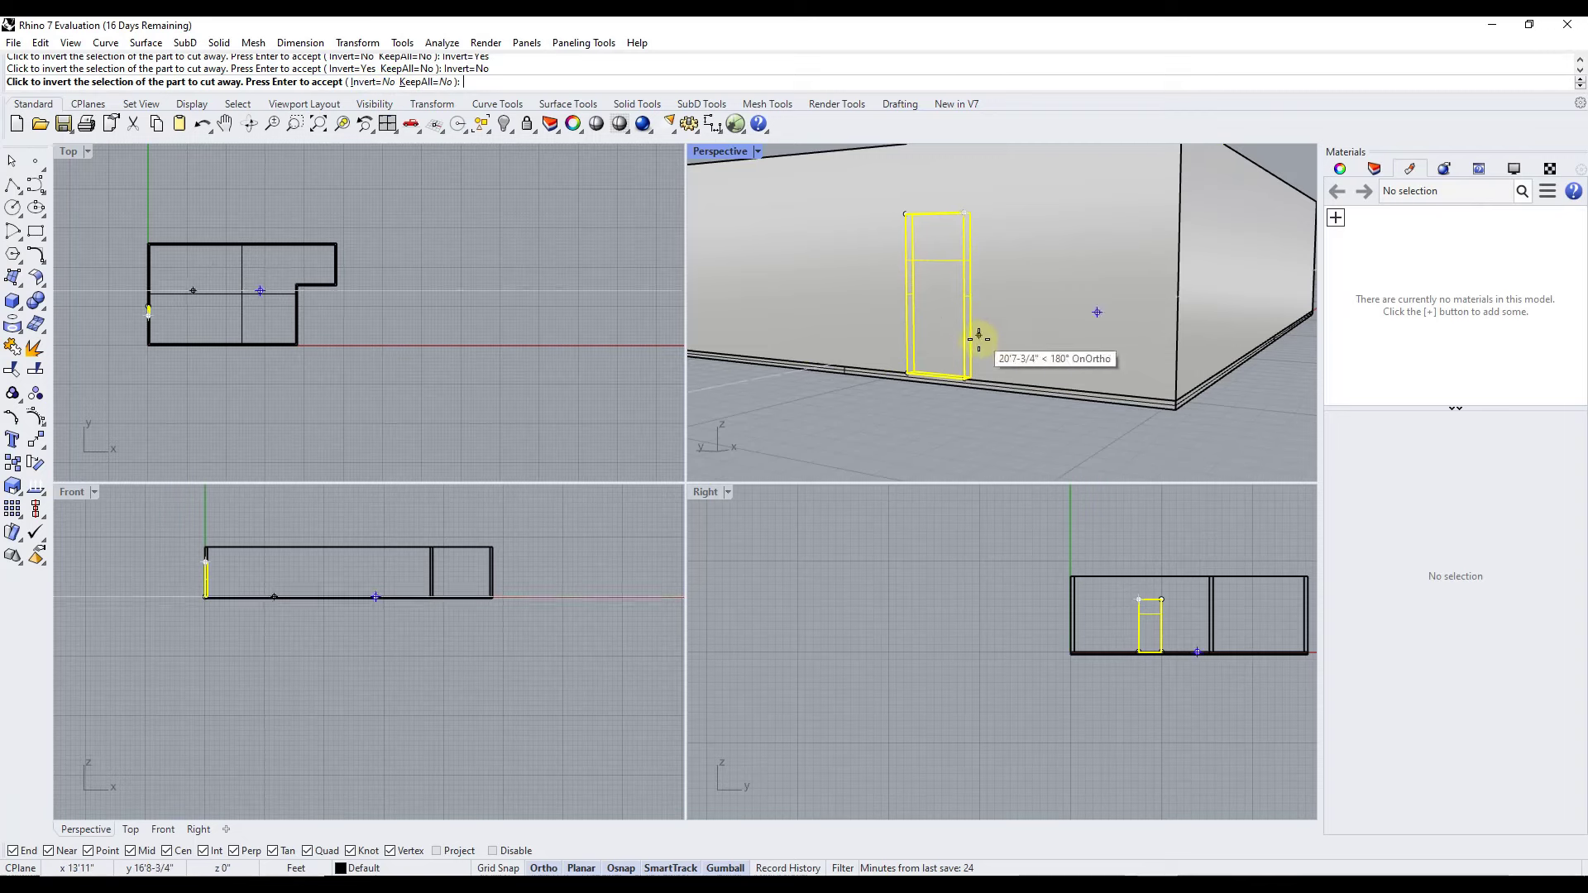
{"action": "key", "text": "Return"}
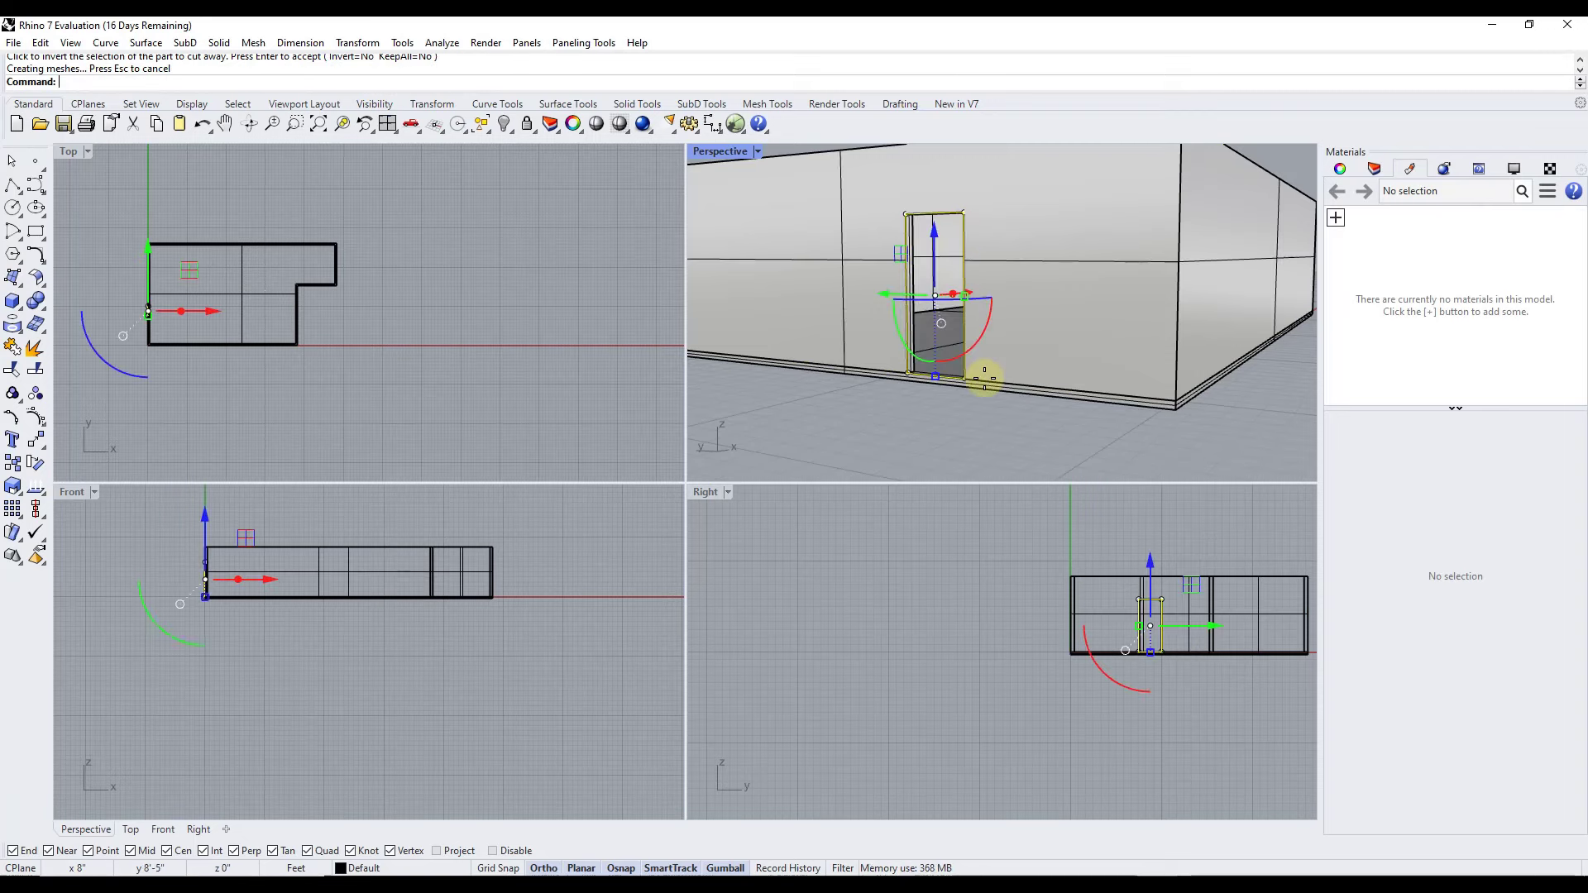
{"action": "right_click_drag", "start_coordinate": [1021, 309], "coordinate": [903, 408]}
{"action": "left_click", "coordinate": [899, 407]}
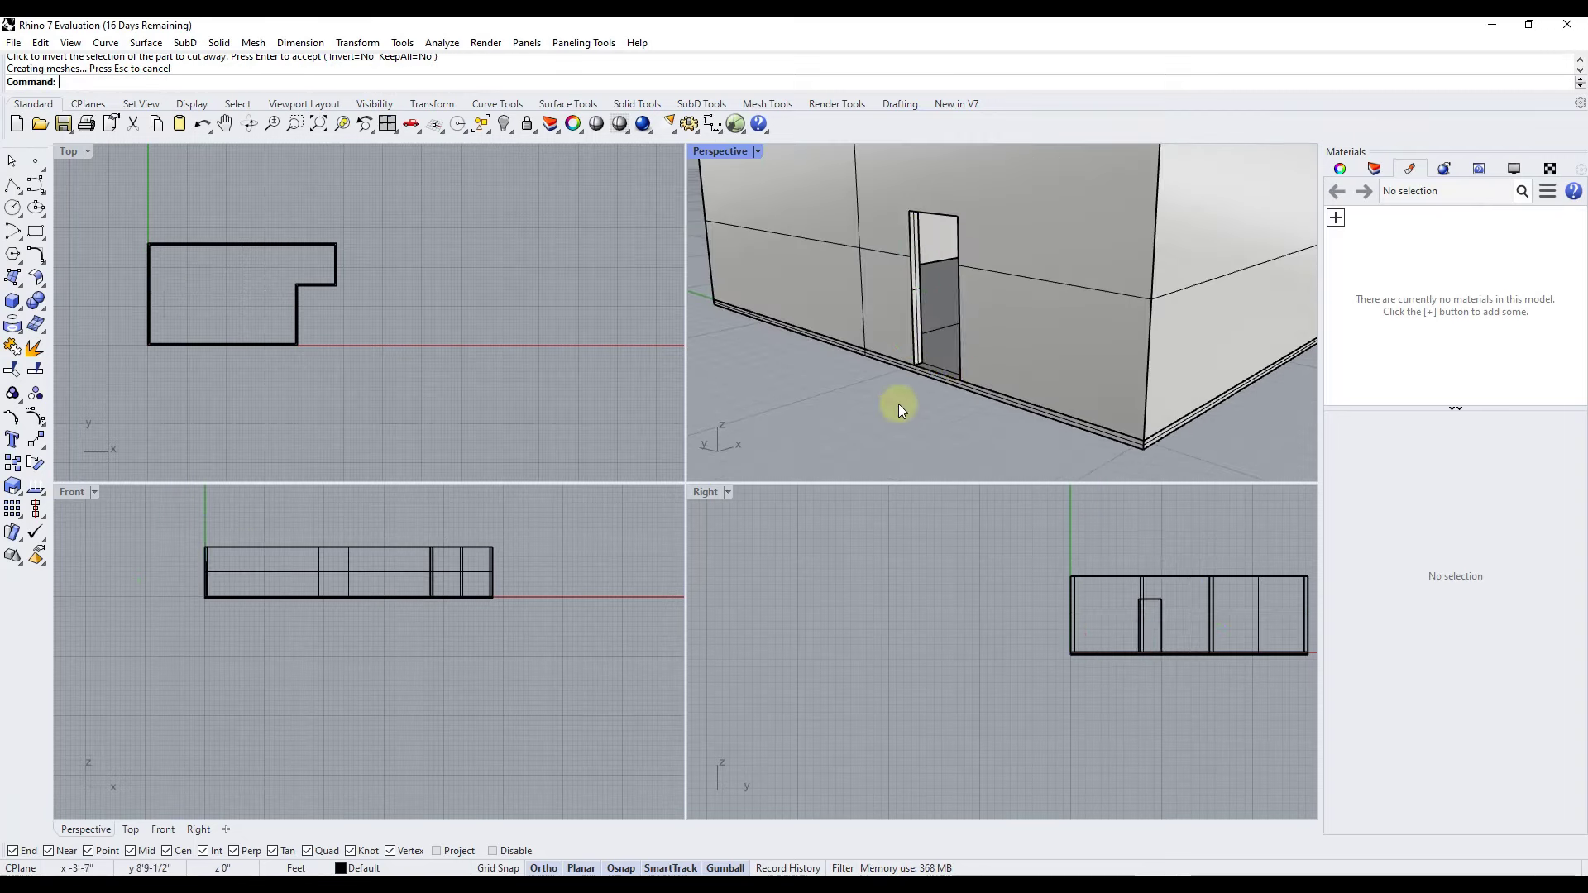
{"action": "scroll", "coordinate": [901, 404], "scroll_direction": "down", "scroll_amount": 5}
{"action": "left_click", "coordinate": [926, 359]}
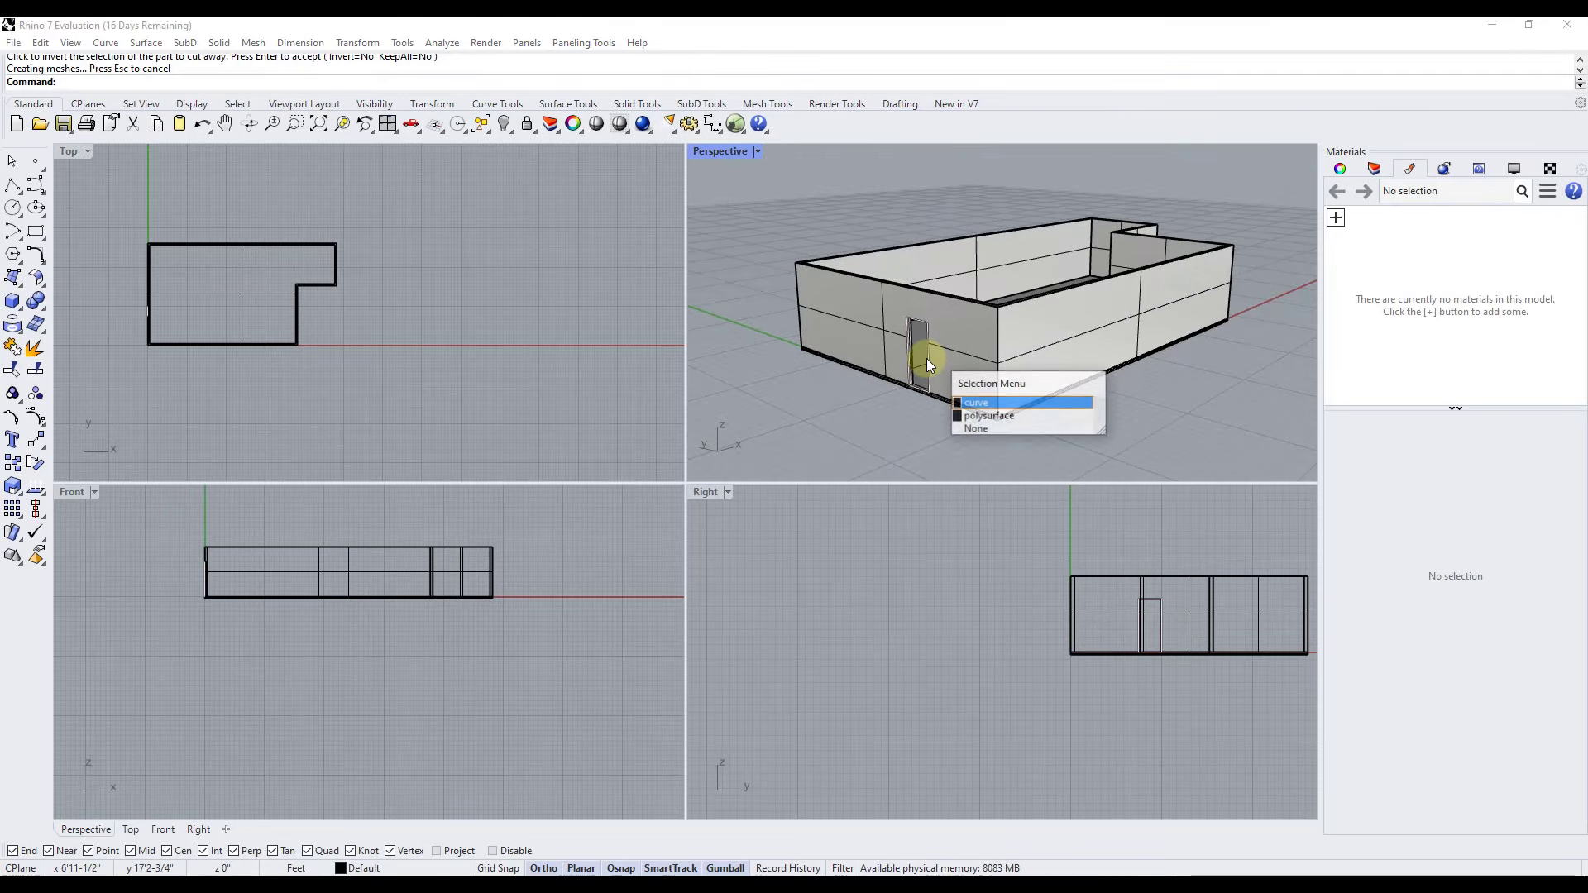
Draw a 4' by 4' 3Point rectangle from the building's bottom-left wall corner
{"action": "left_click", "coordinate": [977, 403]}
{"action": "scroll", "coordinate": [1034, 389], "scroll_direction": "up", "scroll_amount": 5}
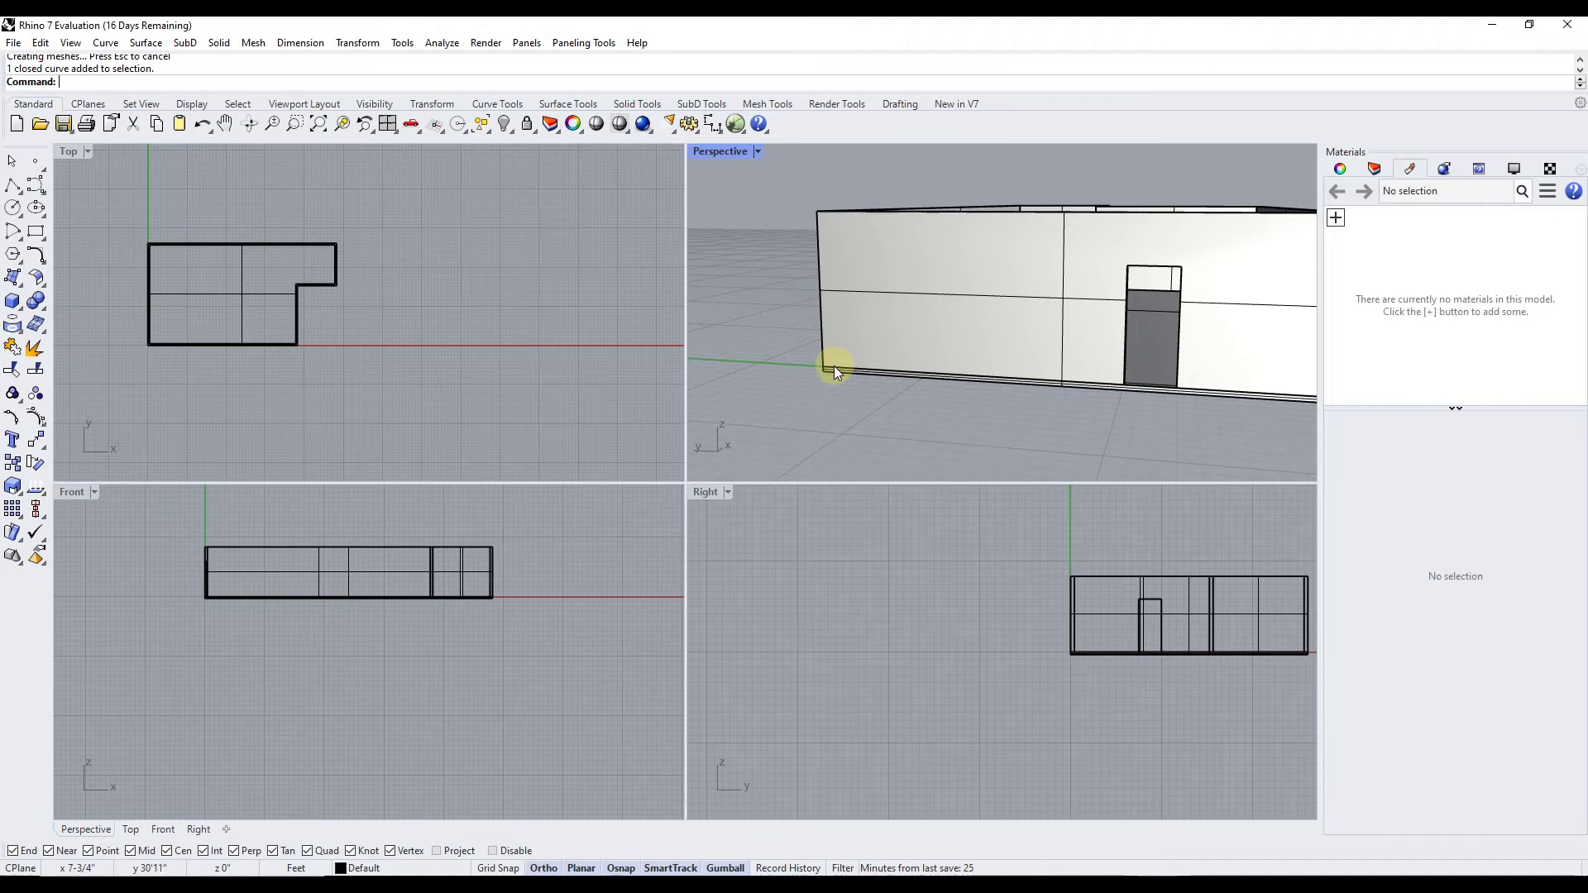
{"action": "type", "text": "Rectangle"}
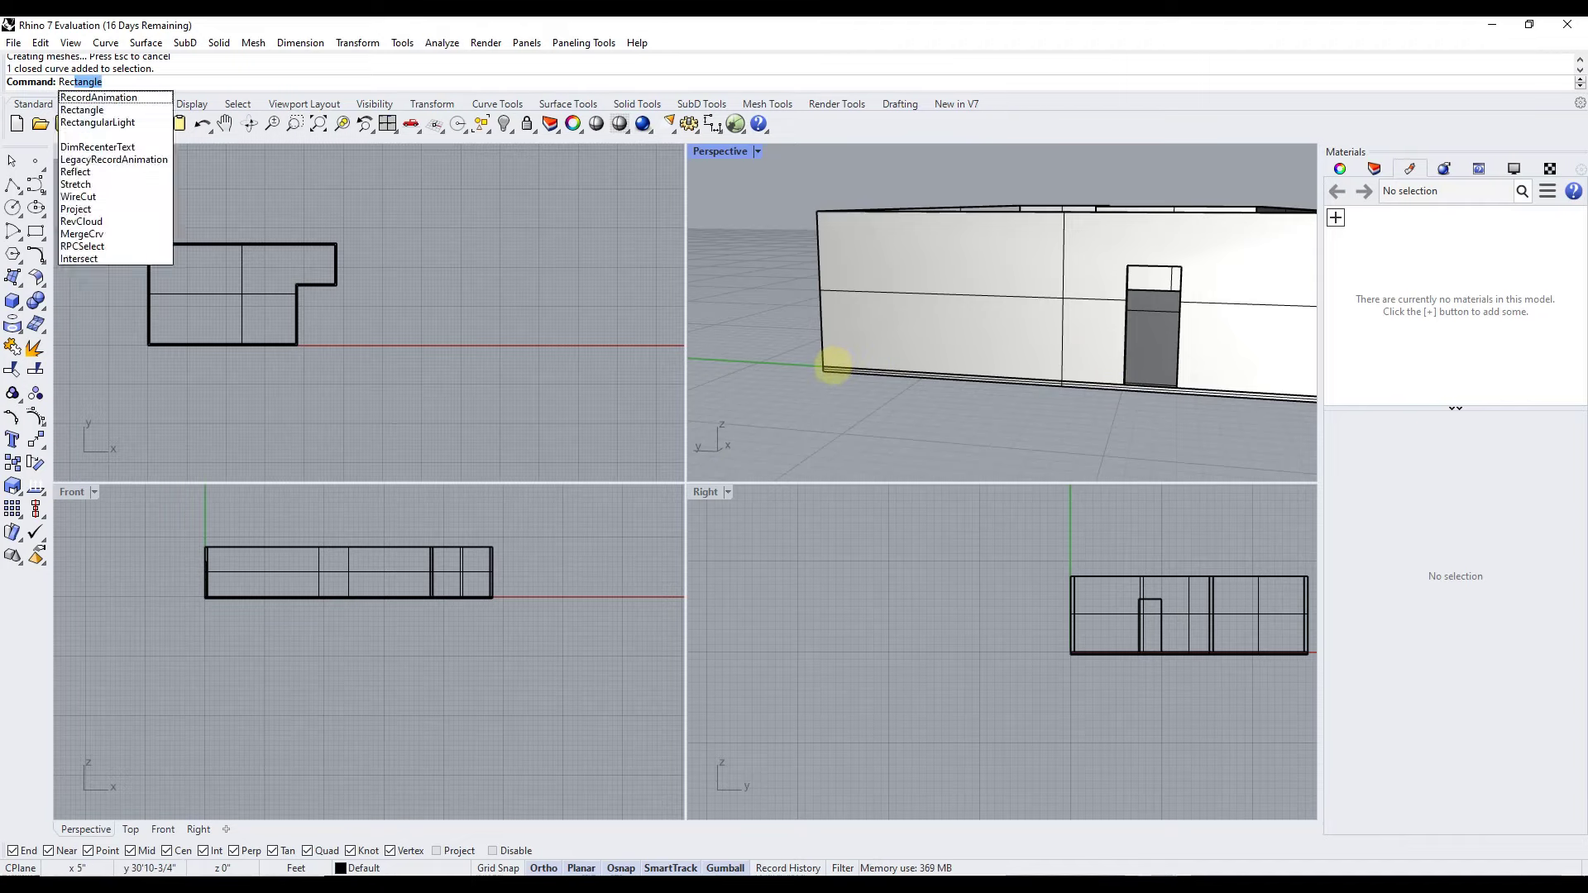
{"action": "key", "text": "Return"}
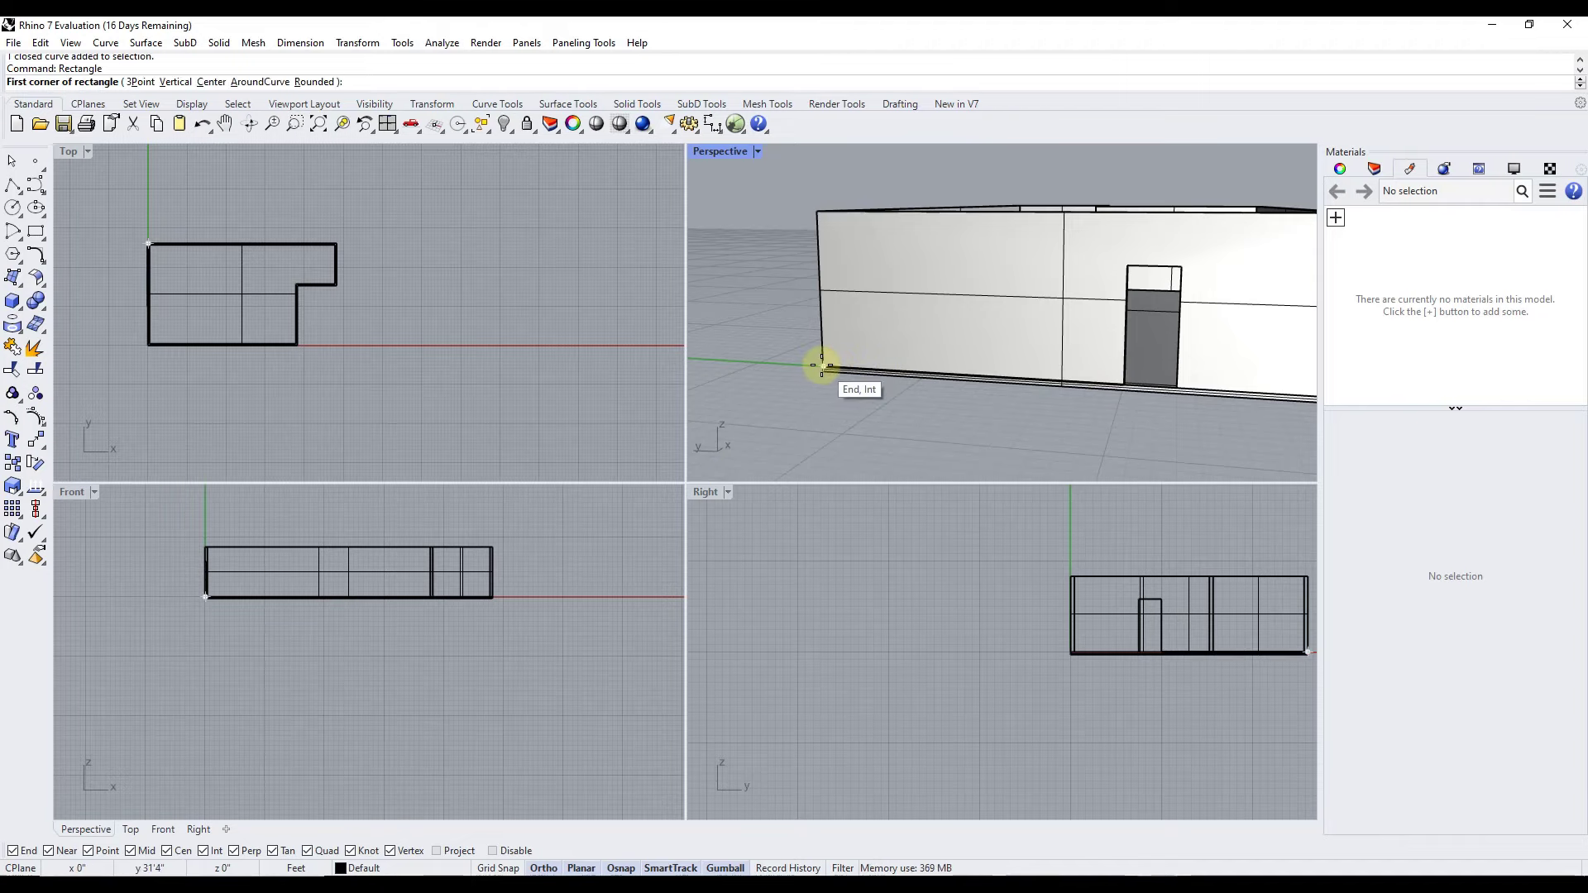
{"action": "left_click", "coordinate": [138, 81]}
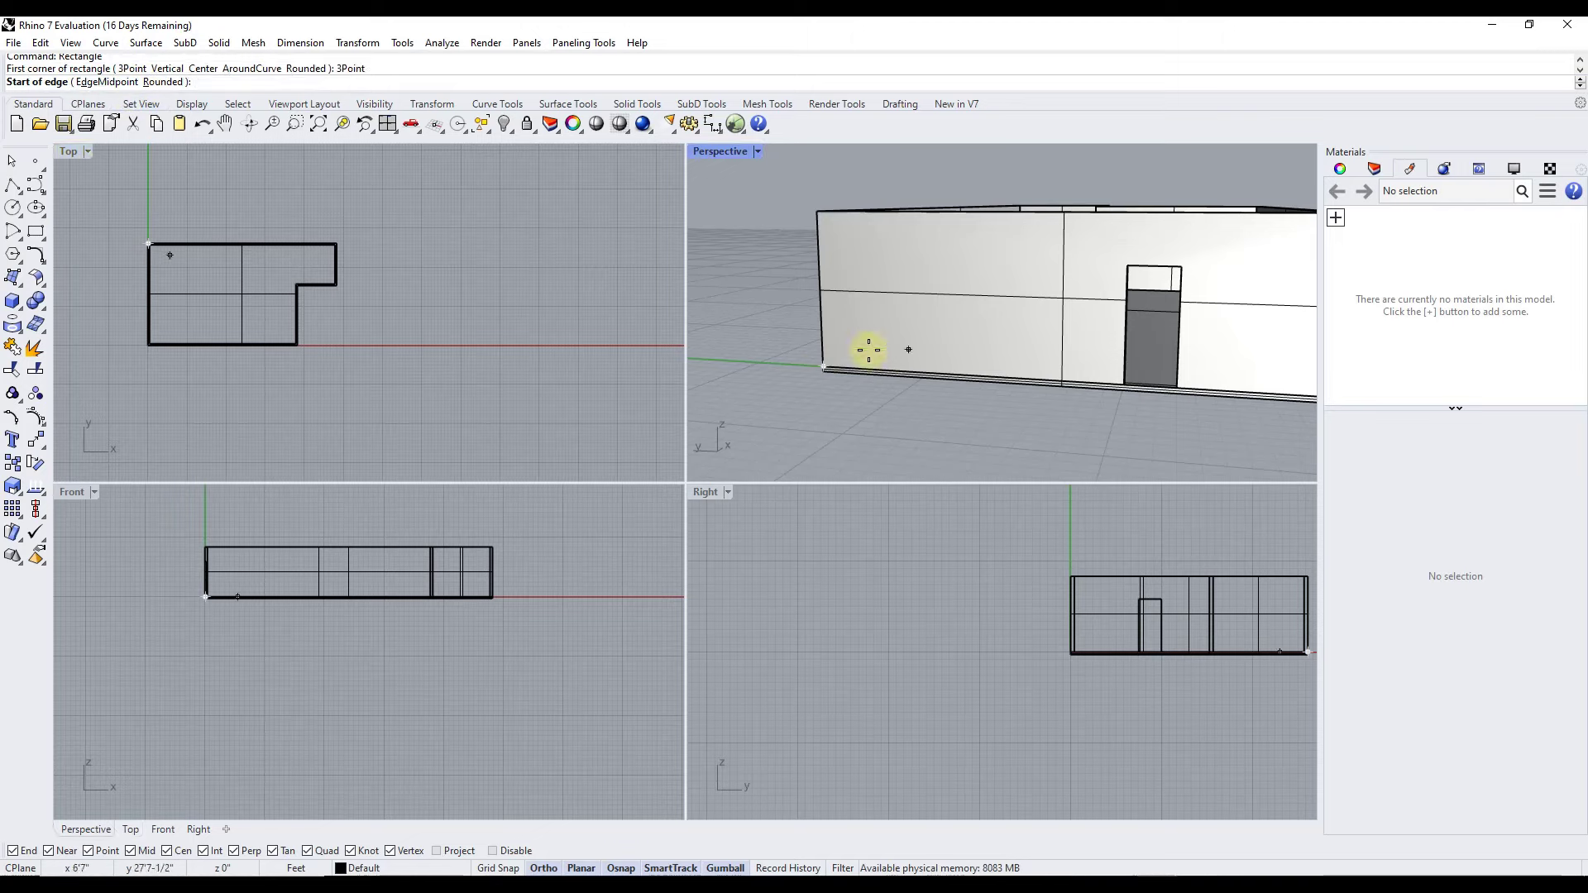
{"action": "left_click", "coordinate": [822, 367]}
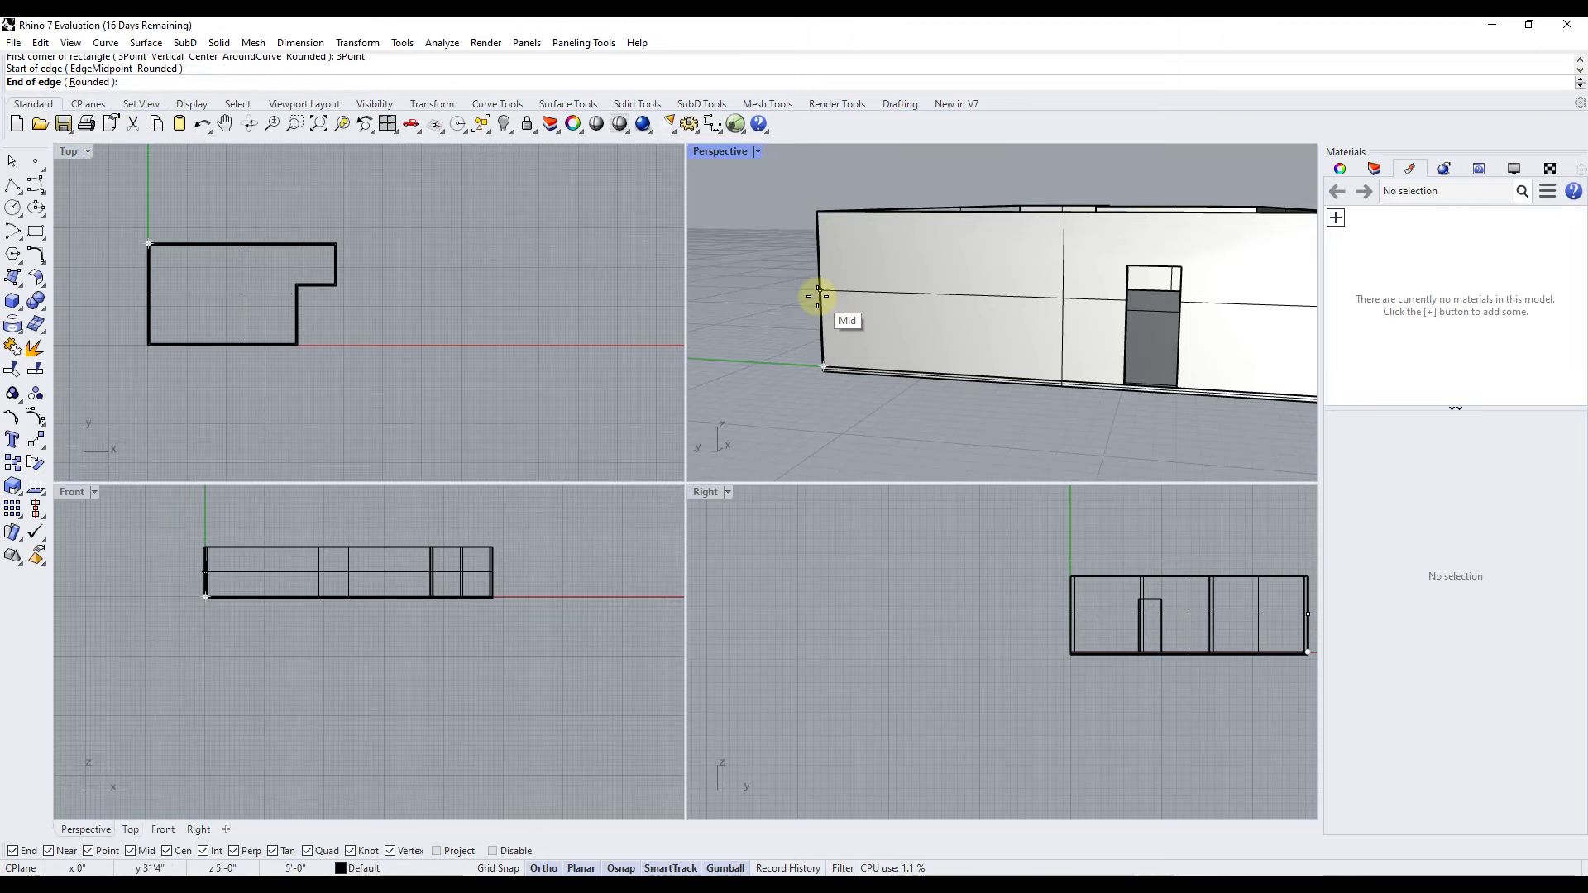
{"action": "type", "text": "4'"}
{"action": "key", "text": "Return"}
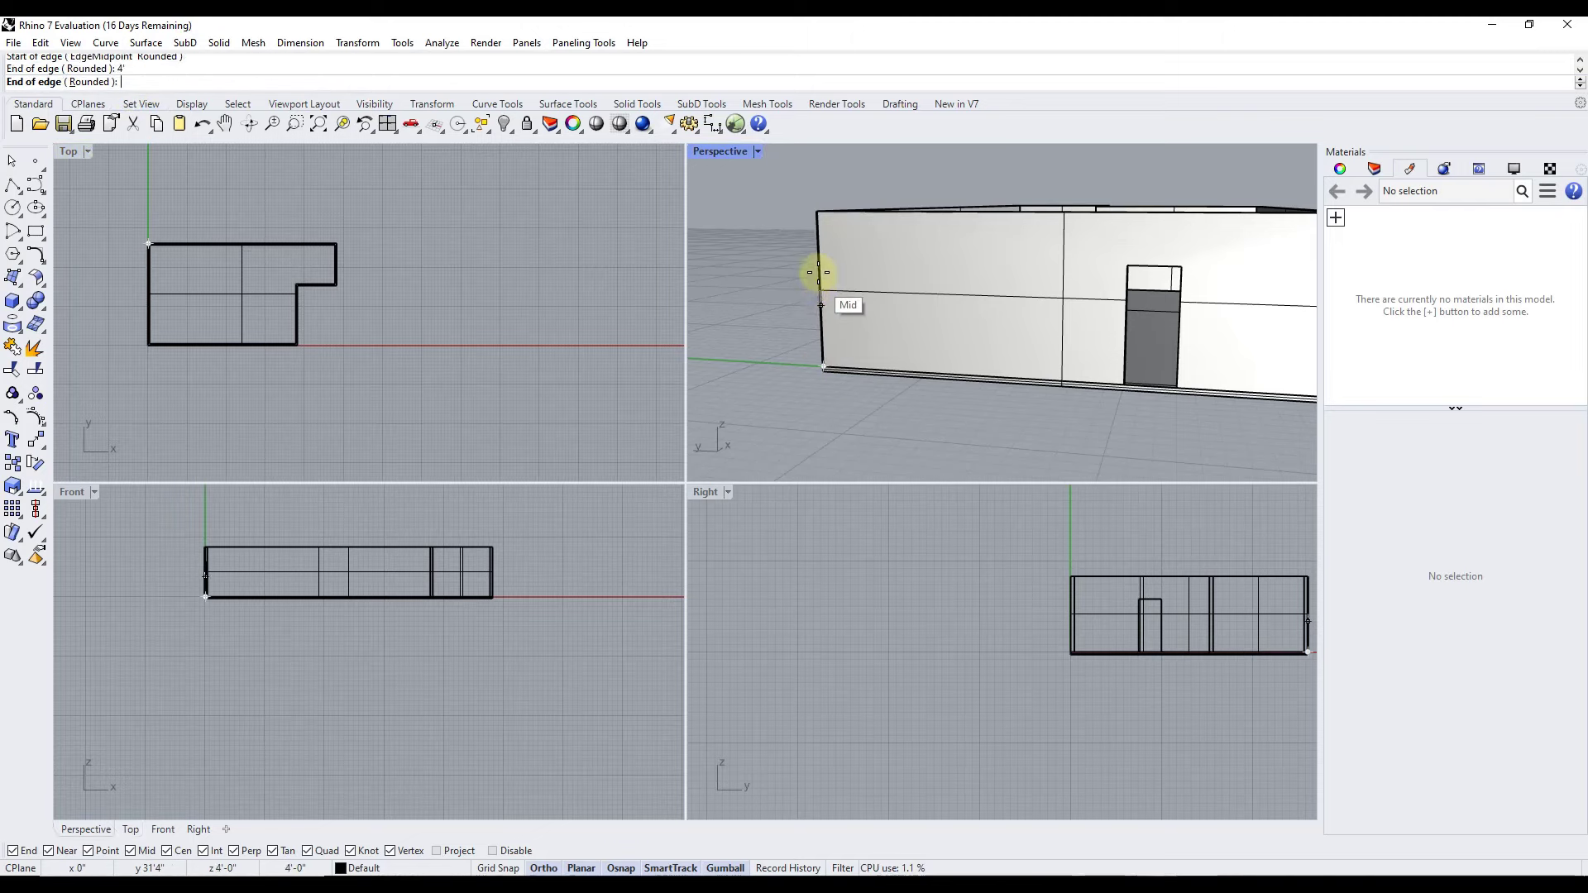
{"action": "left_click", "coordinate": [819, 269]}
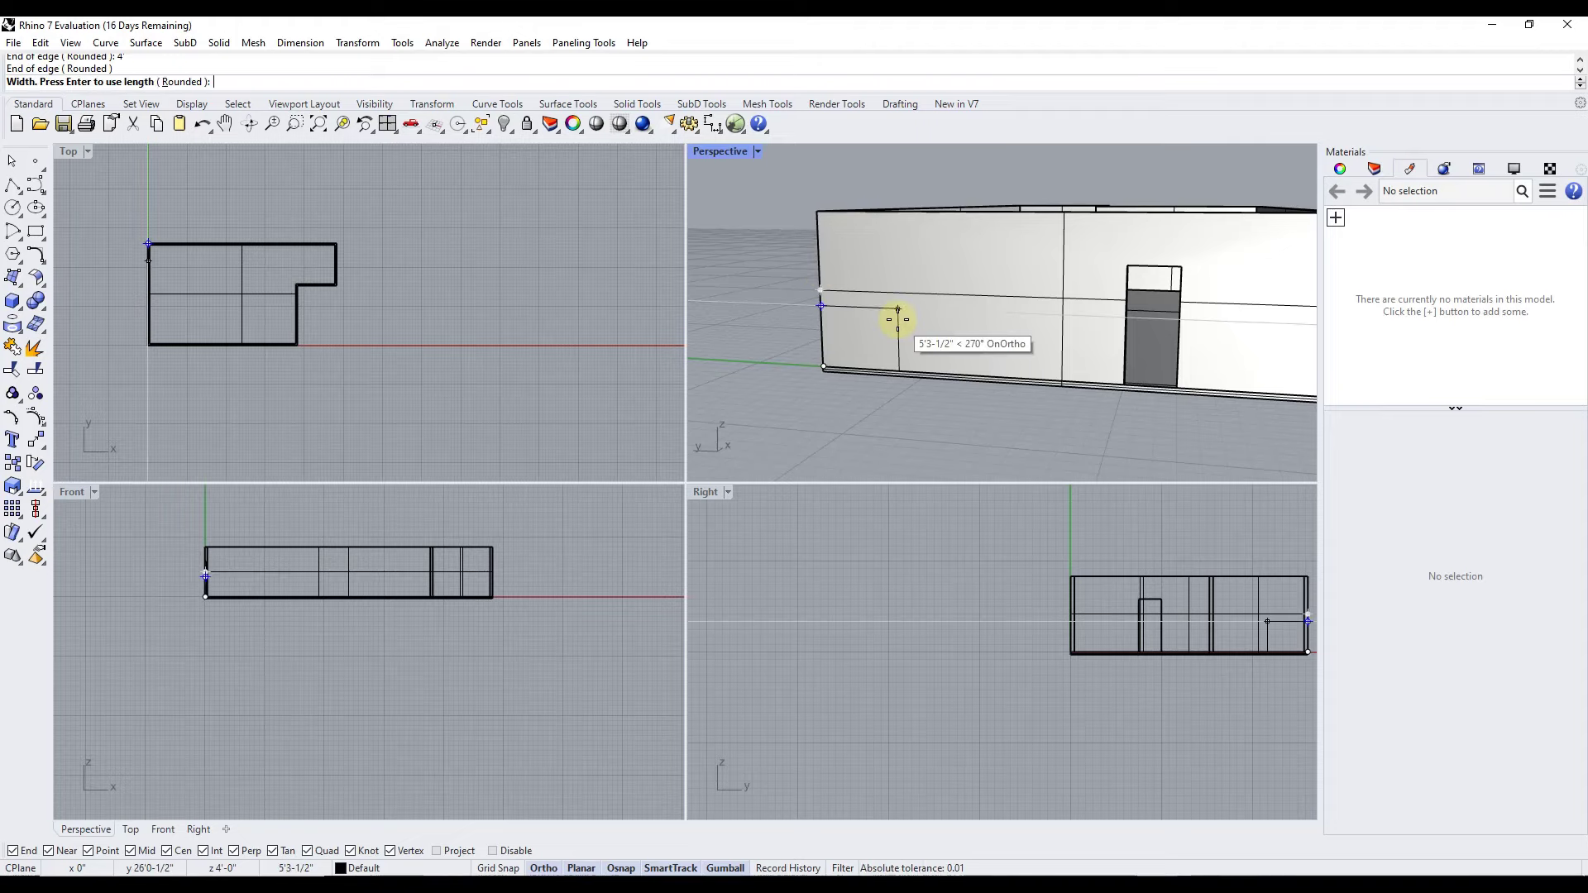
{"action": "type", "text": "4'"}
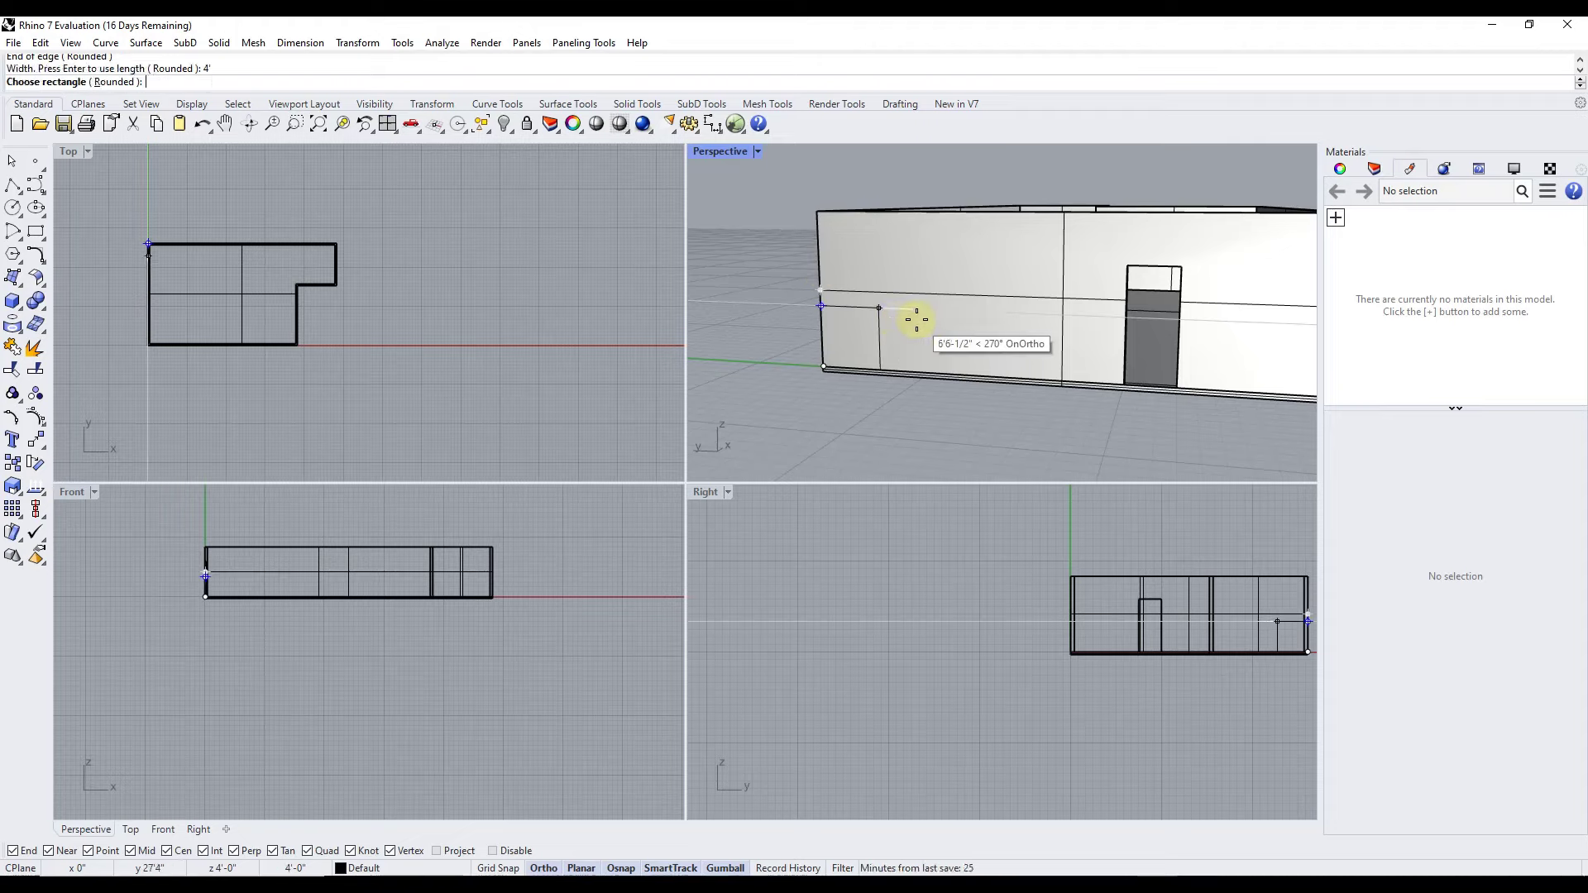
{"action": "key", "text": "Return"}
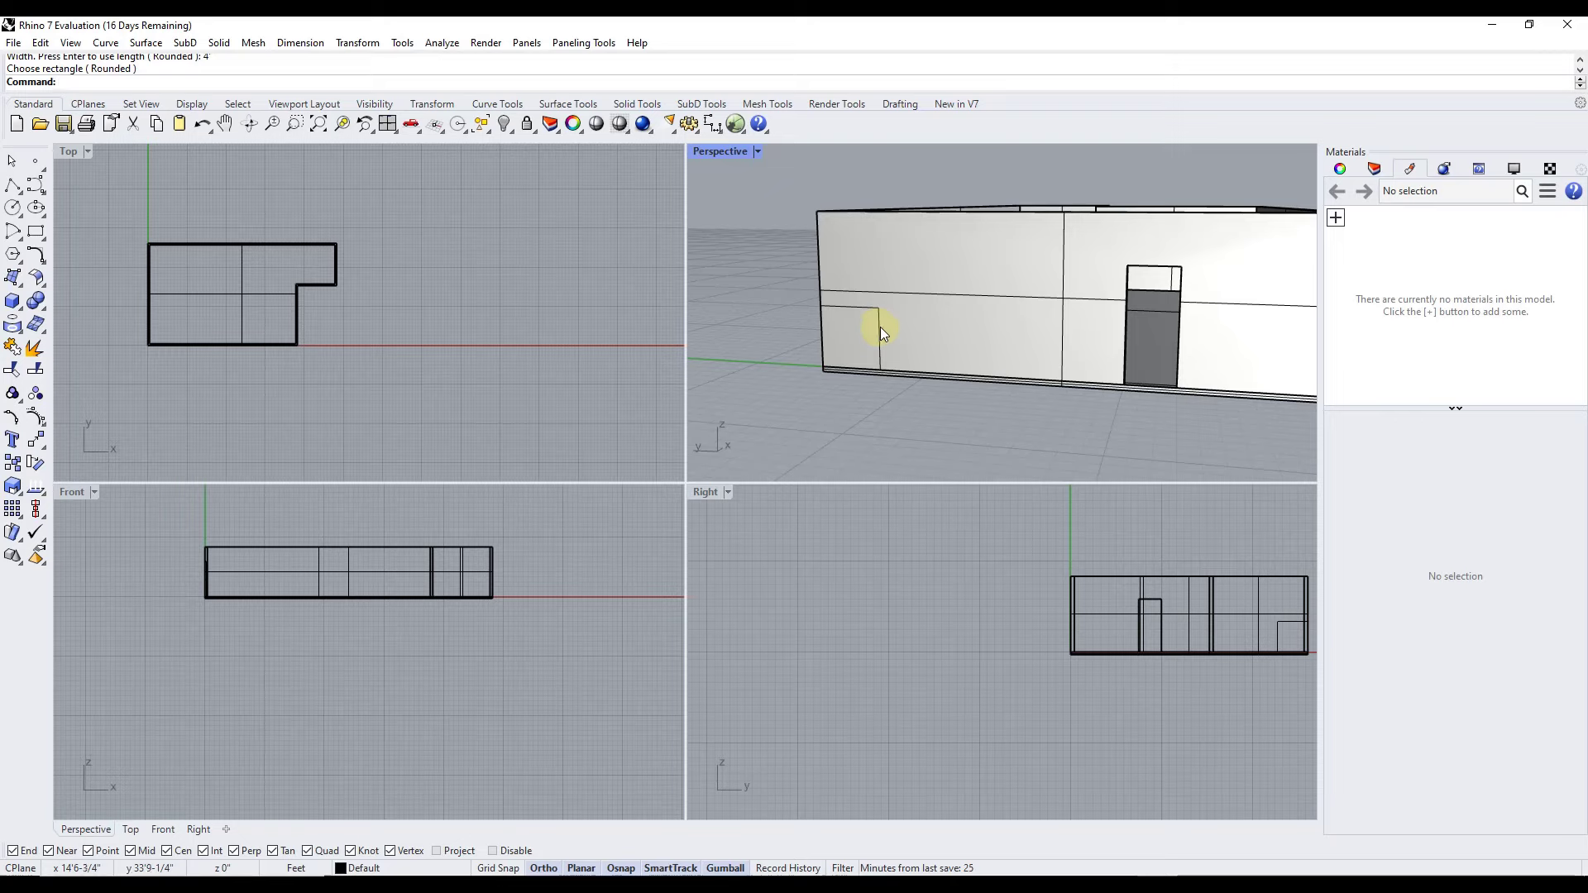
Move the window rectangle from its top corner up to door-top height
{"action": "left_click", "coordinate": [880, 326]}
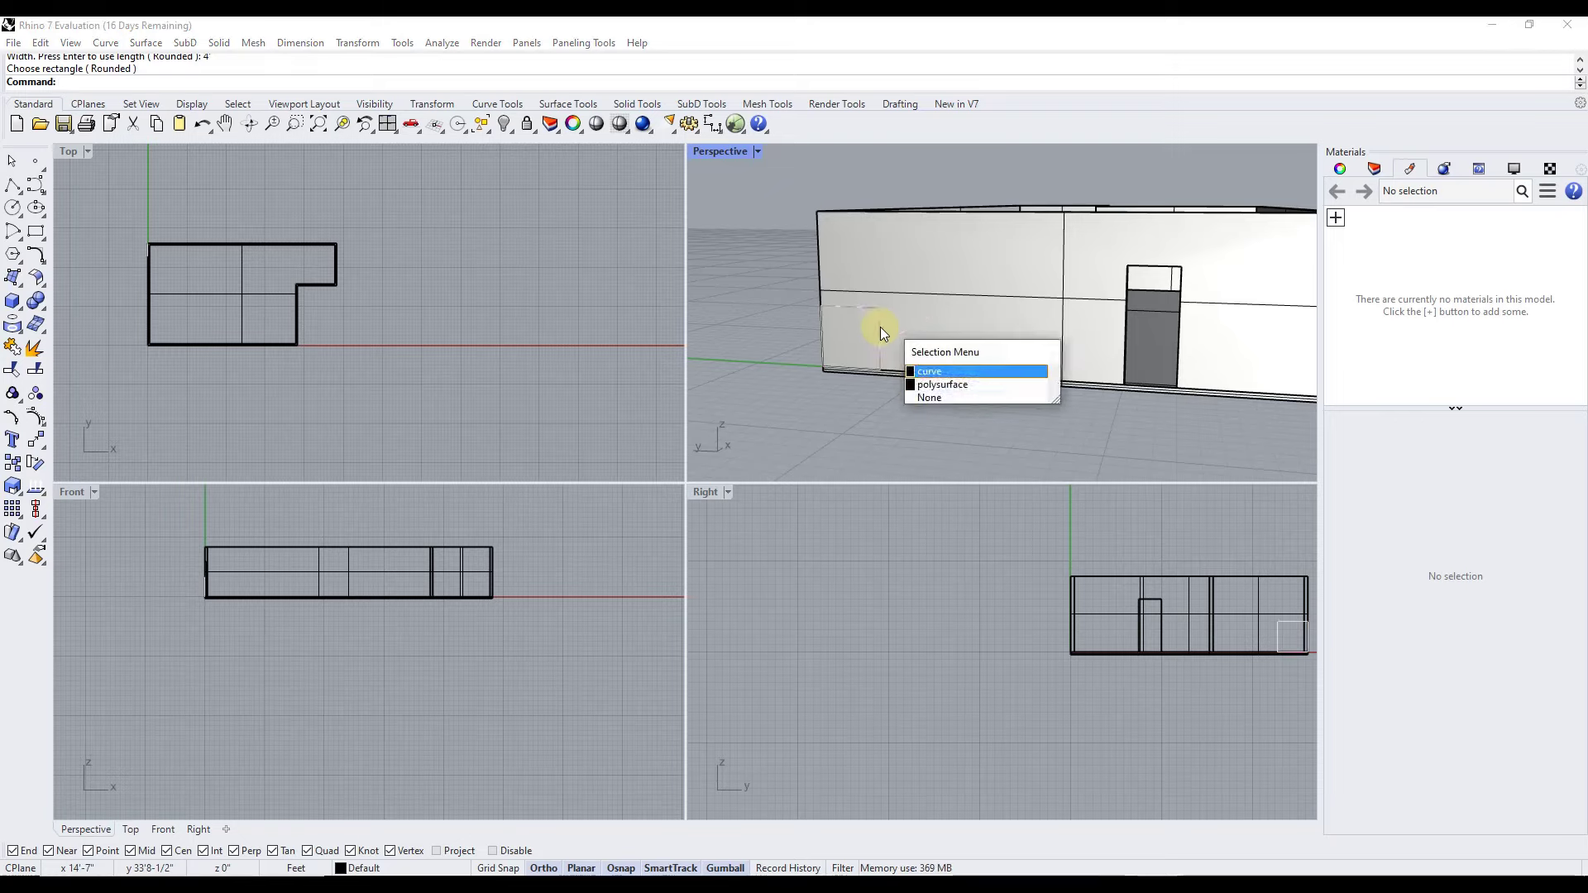
{"action": "left_click", "coordinate": [940, 373]}
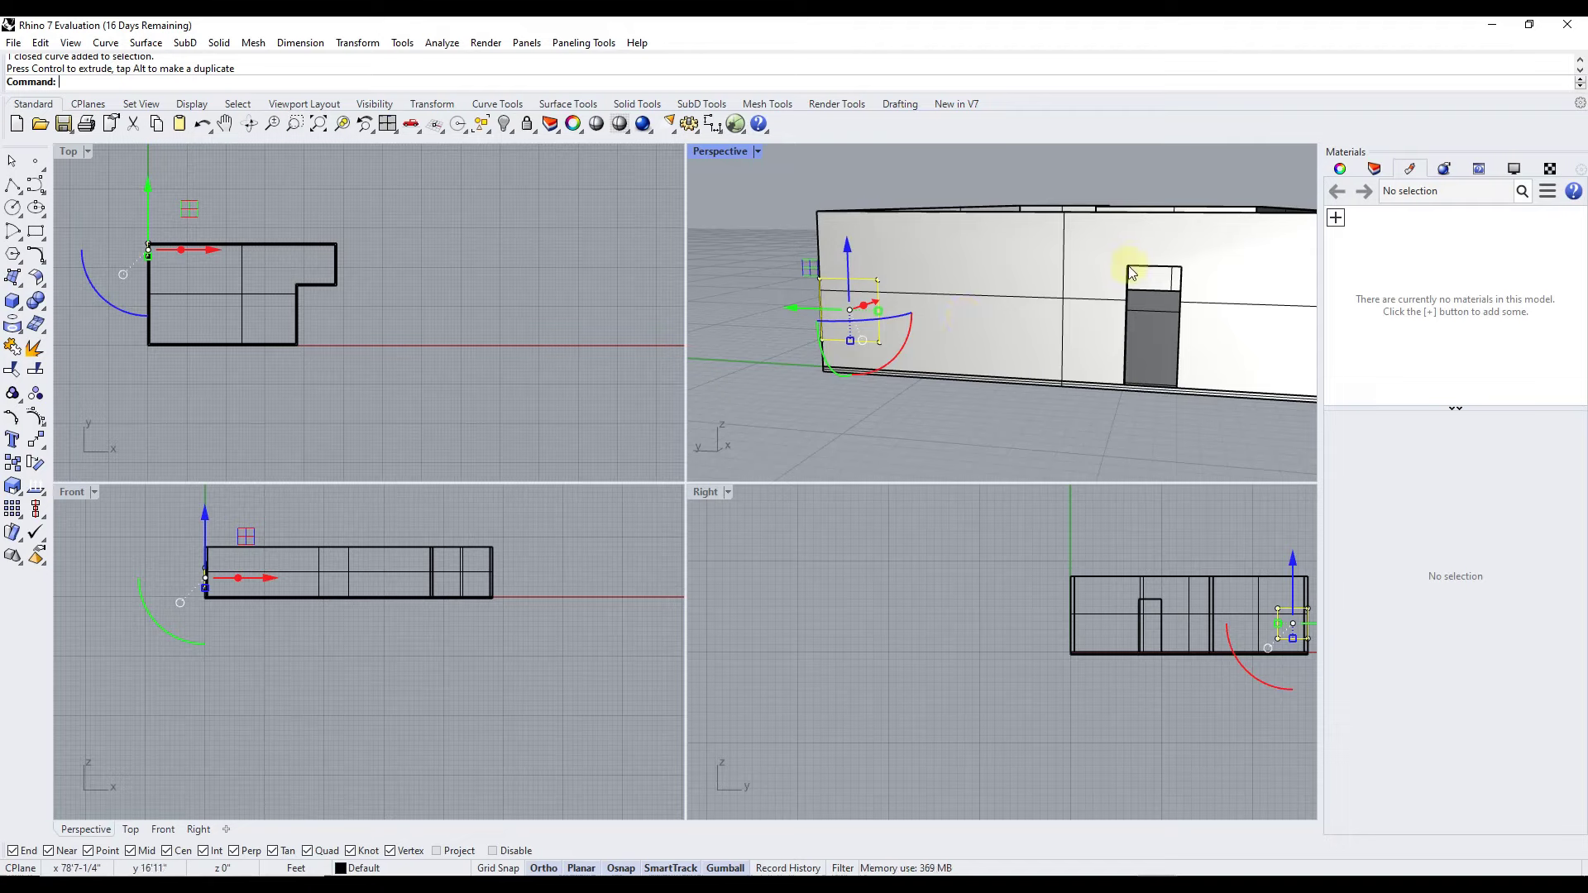
{"action": "type", "text": "Move"}
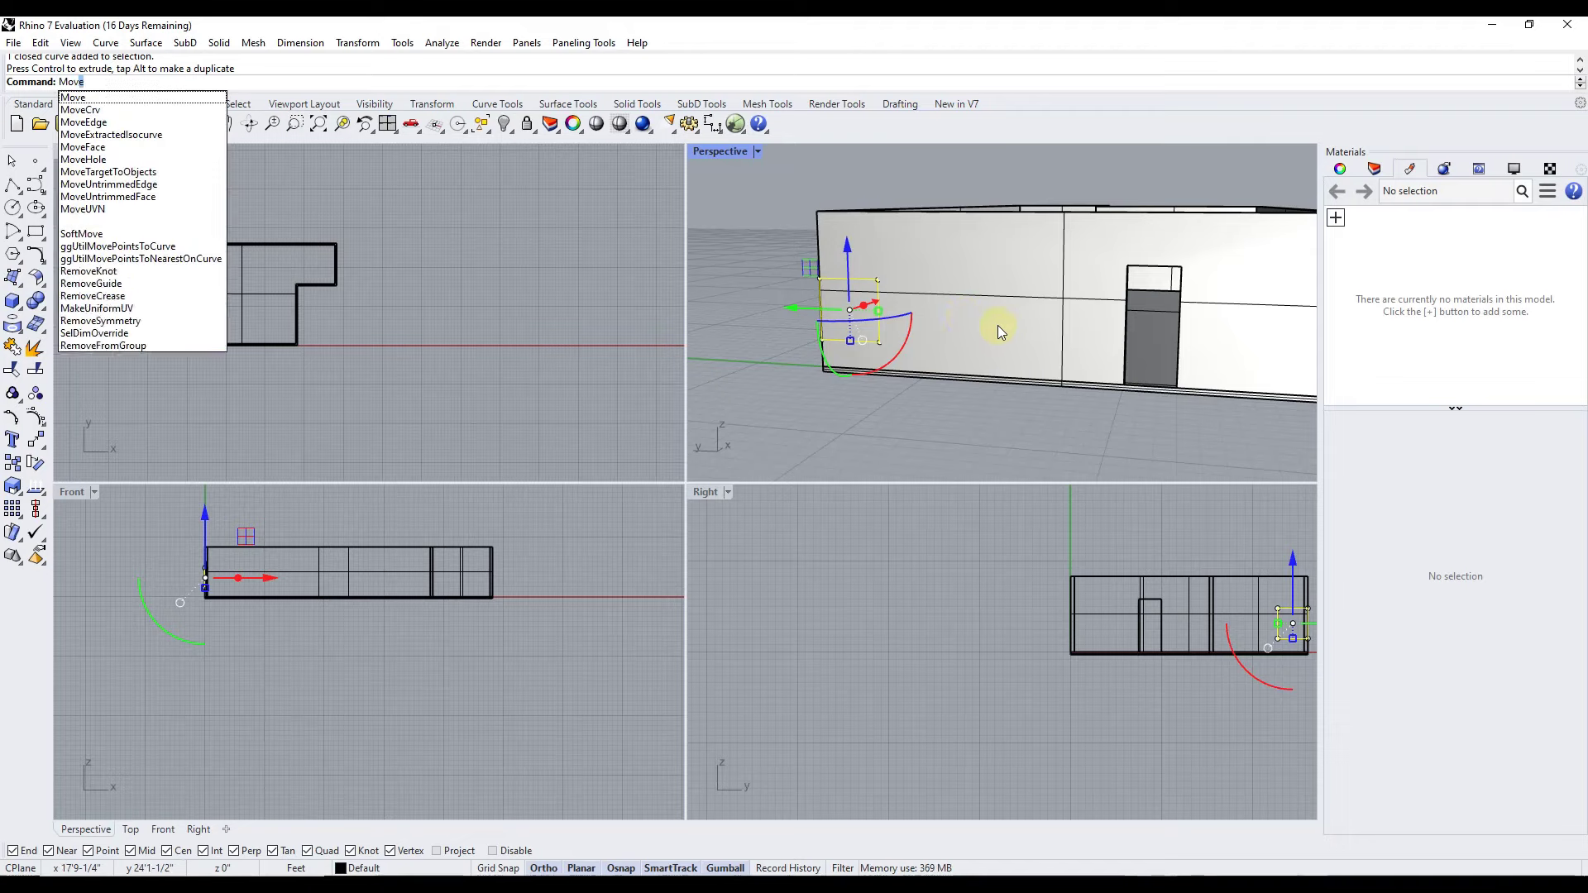
{"action": "key", "text": "Return"}
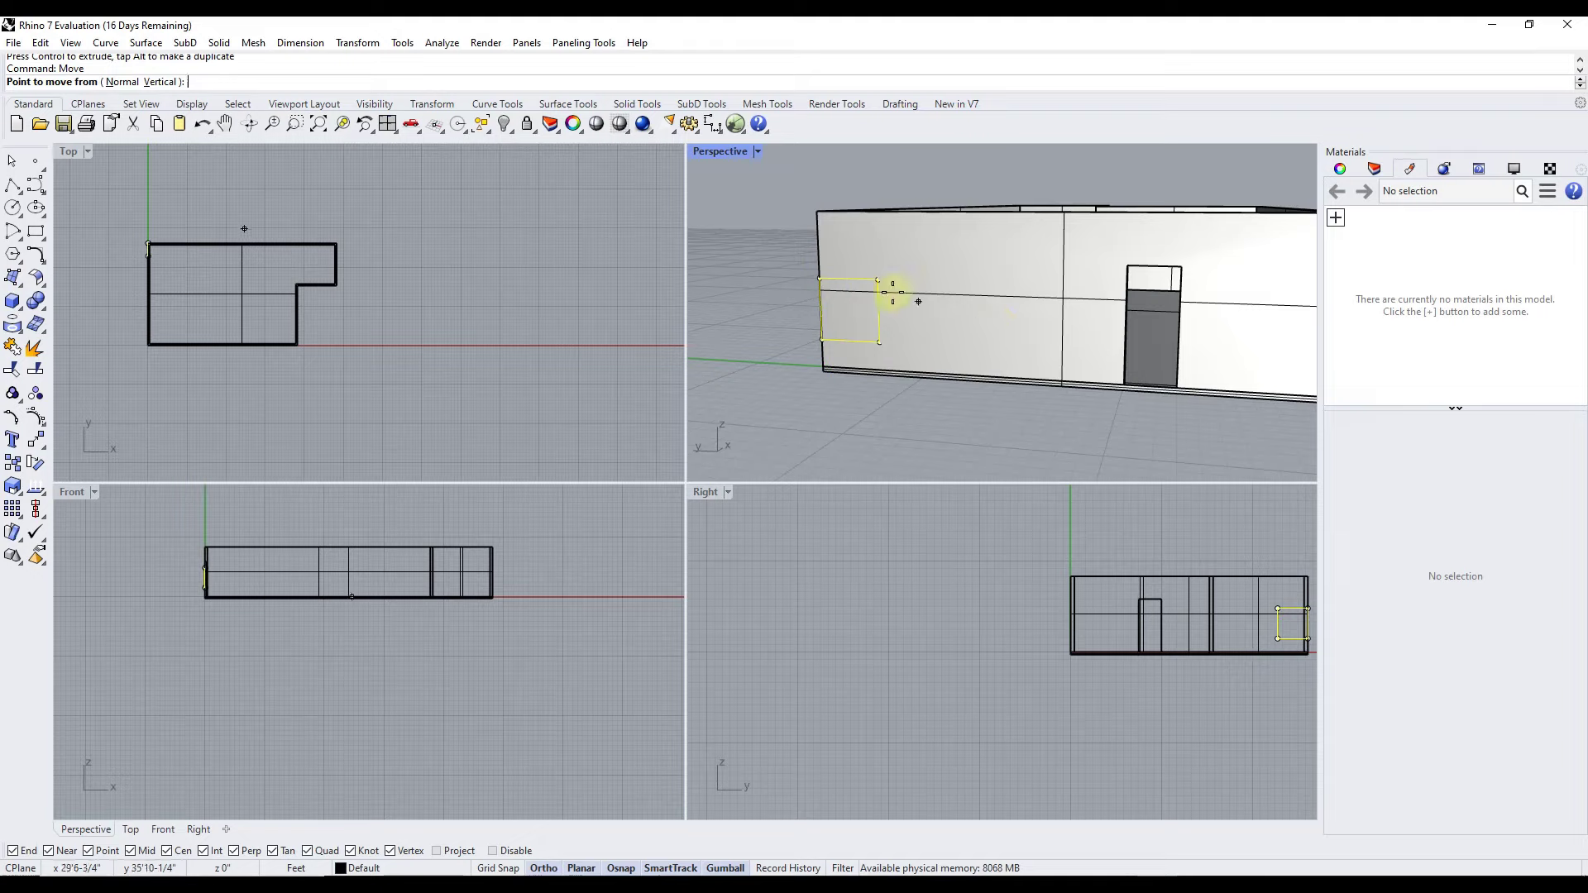
{"action": "left_click", "coordinate": [878, 281]}
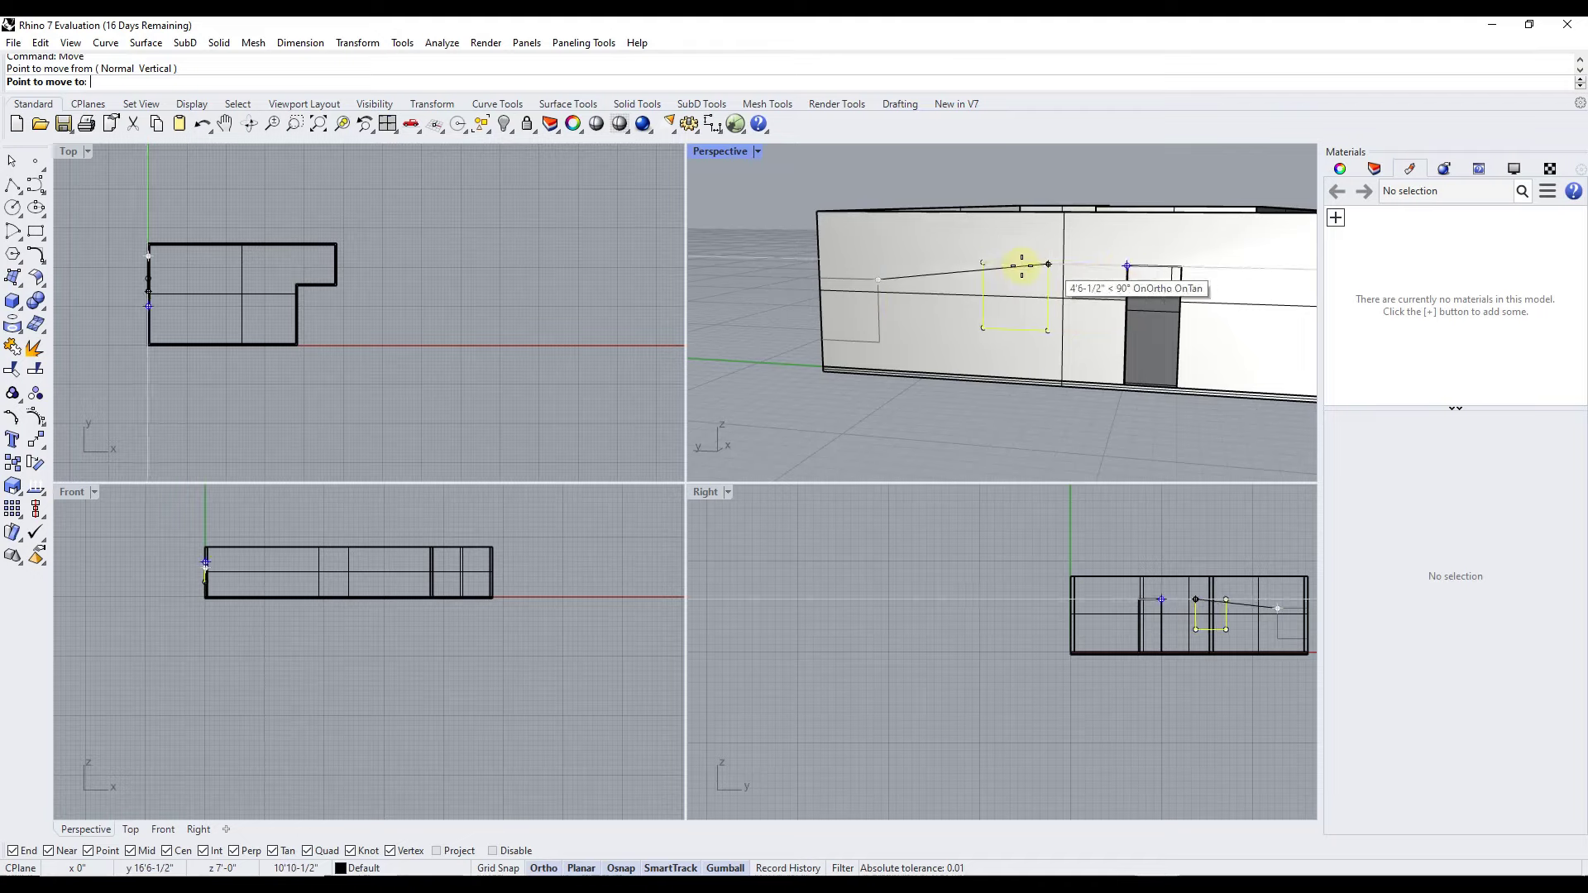
{"action": "left_click", "coordinate": [877, 259]}
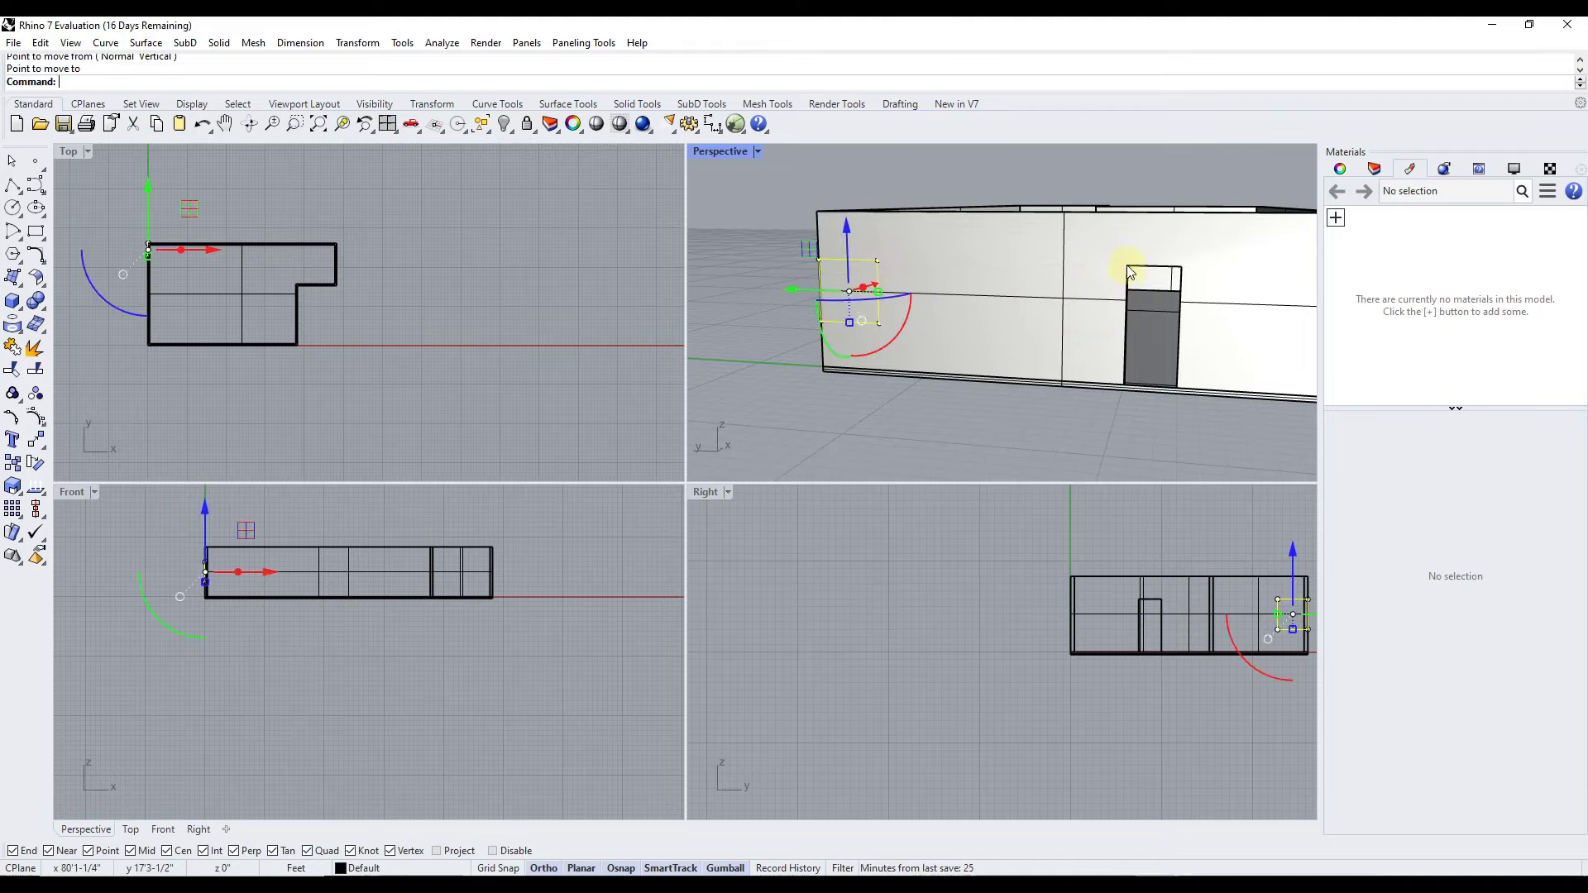
Shift the window rectangle -3 feet along the wall, in from the corner
{"action": "left_click", "coordinate": [788, 293]}
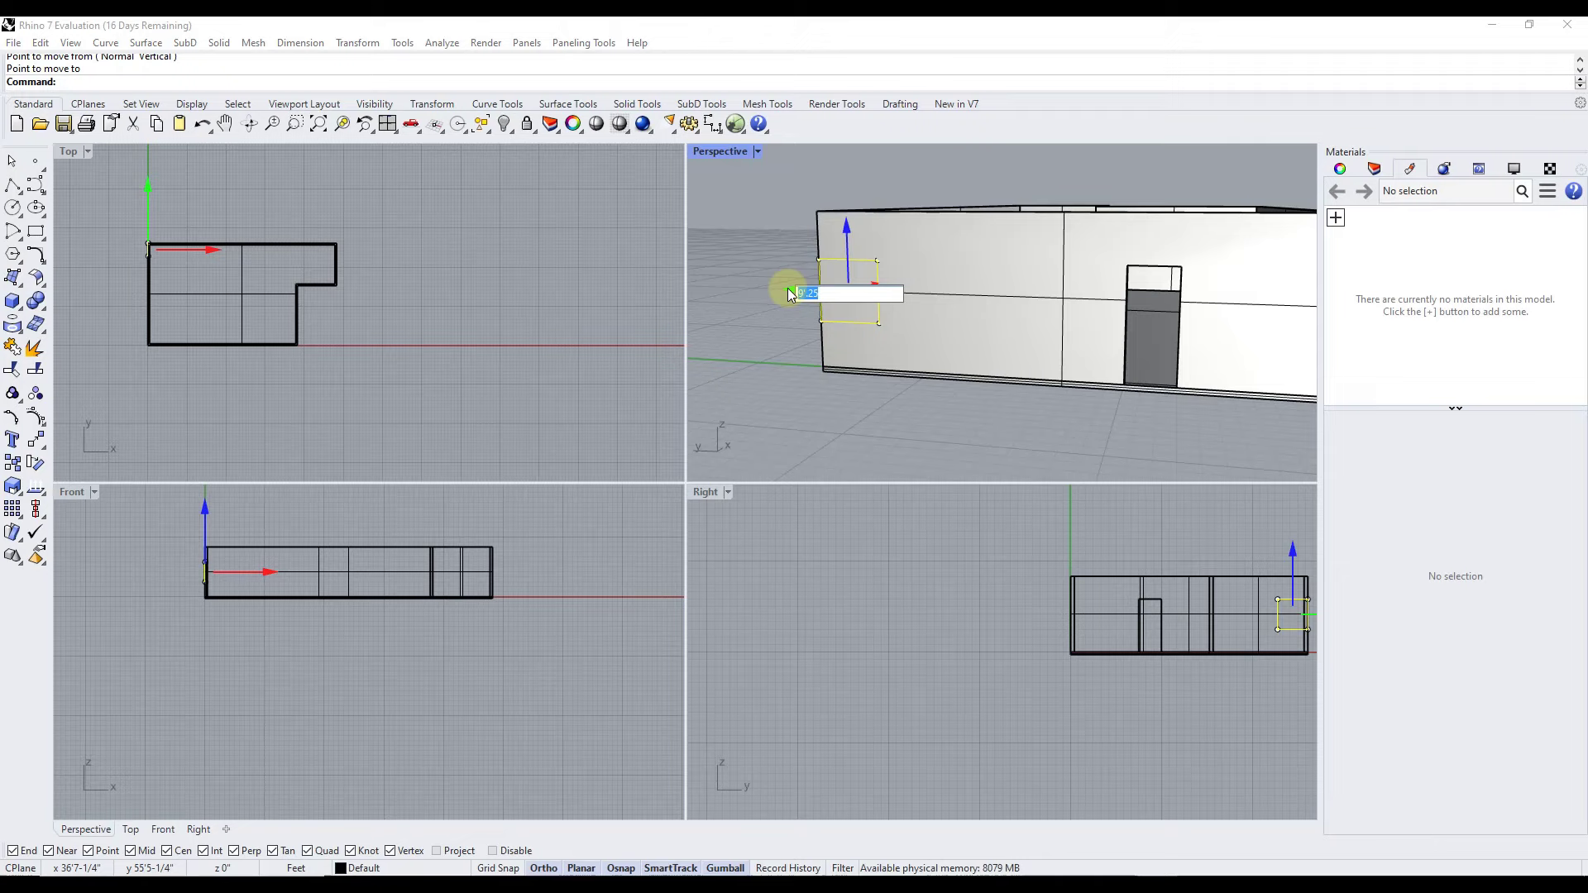
{"action": "key", "text": "Return"}
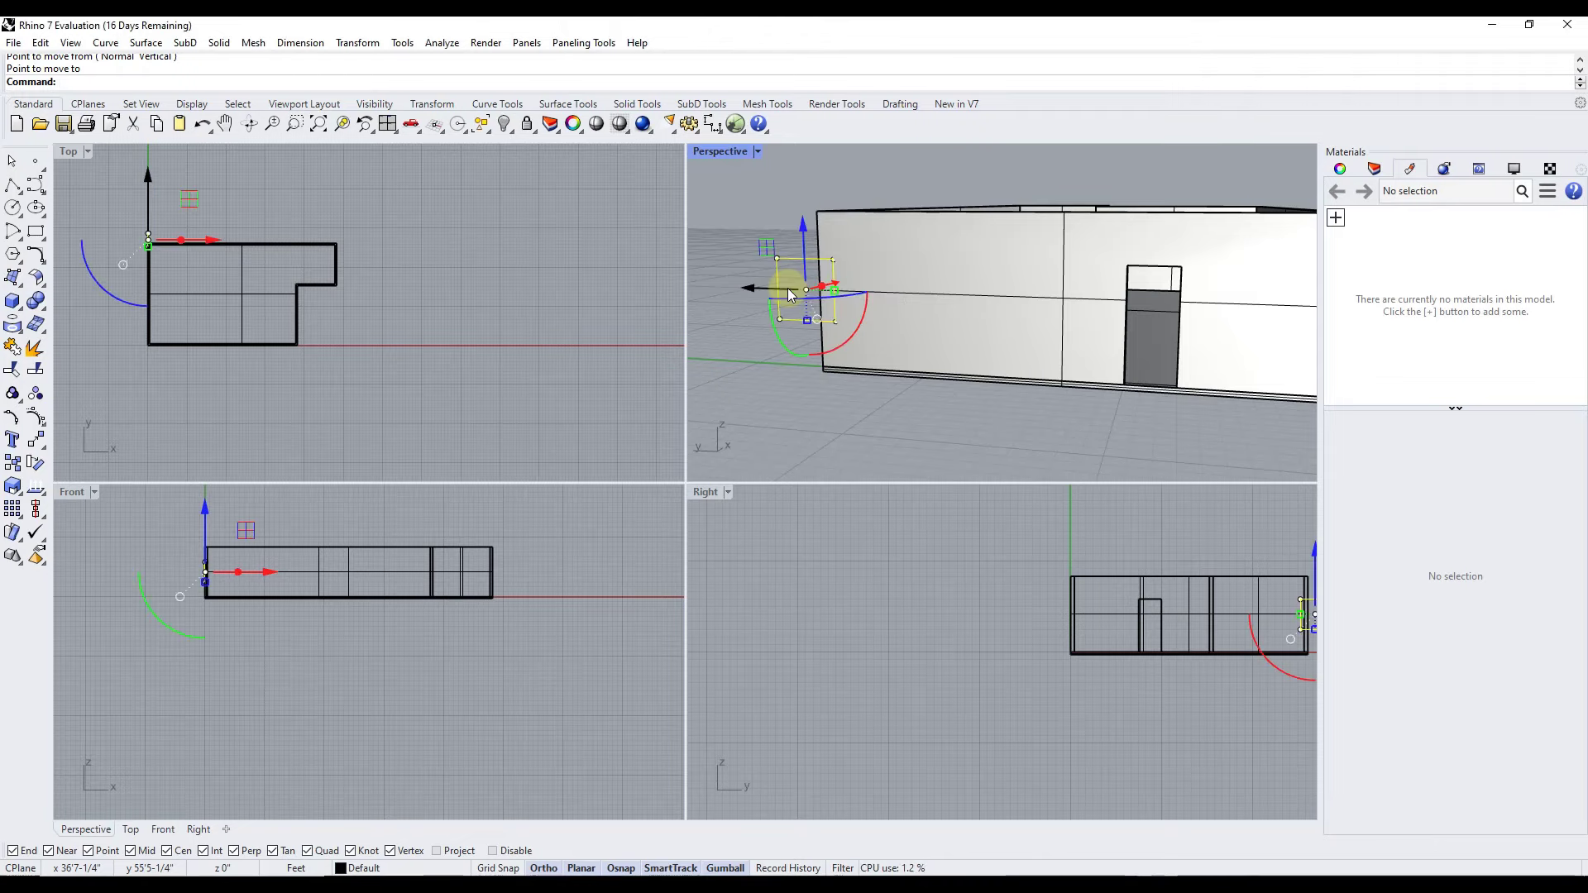
{"action": "key", "text": "ctrl+z"}
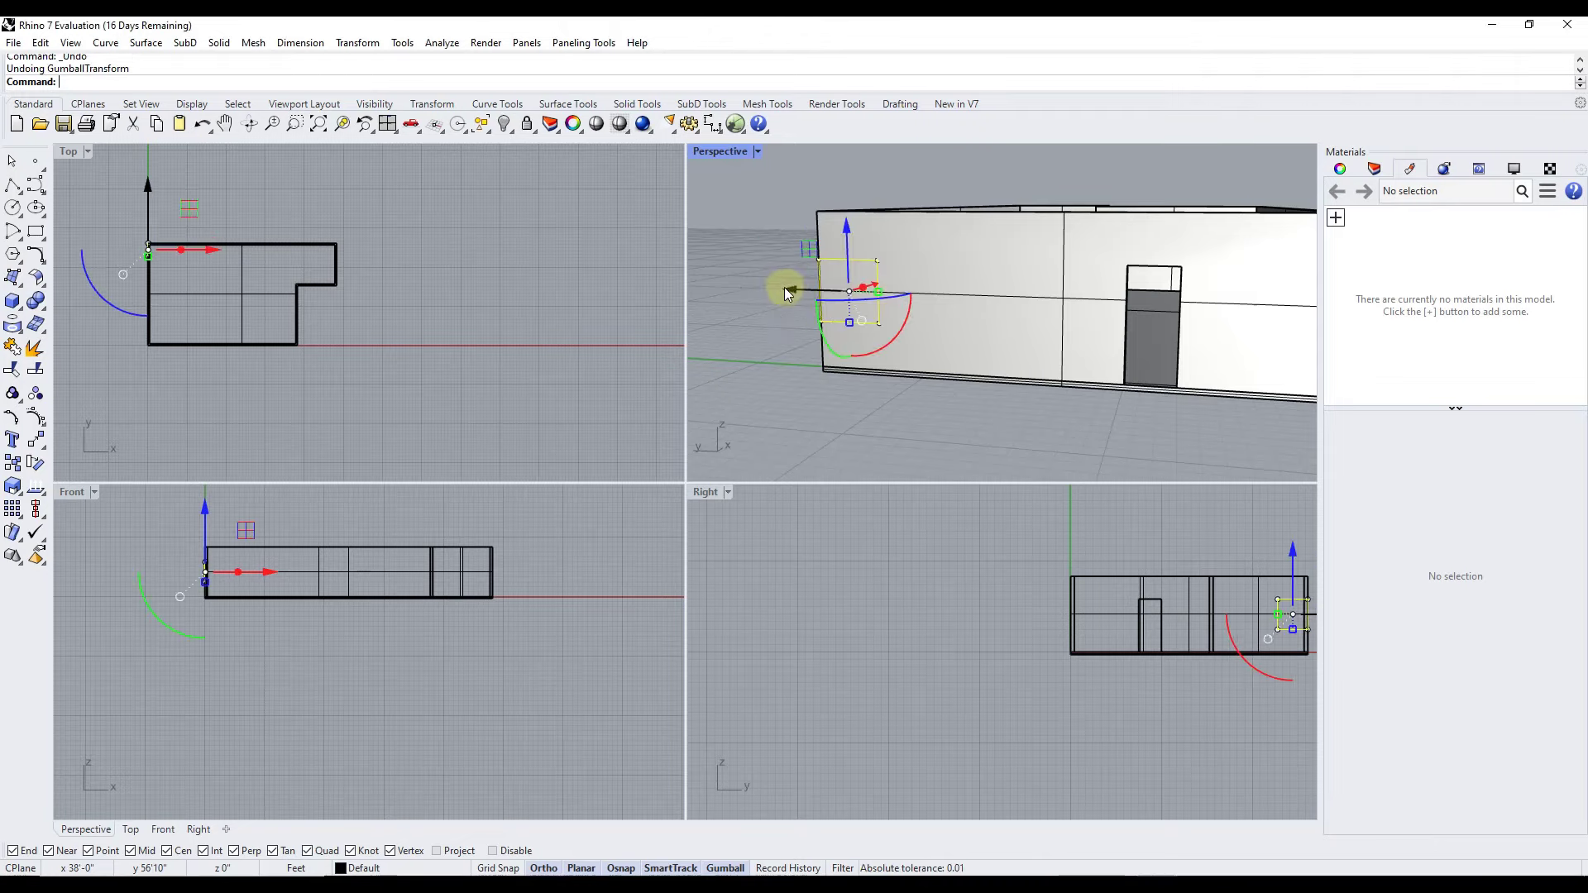
{"action": "left_click", "coordinate": [806, 290]}
{"action": "type", "text": "-3"}
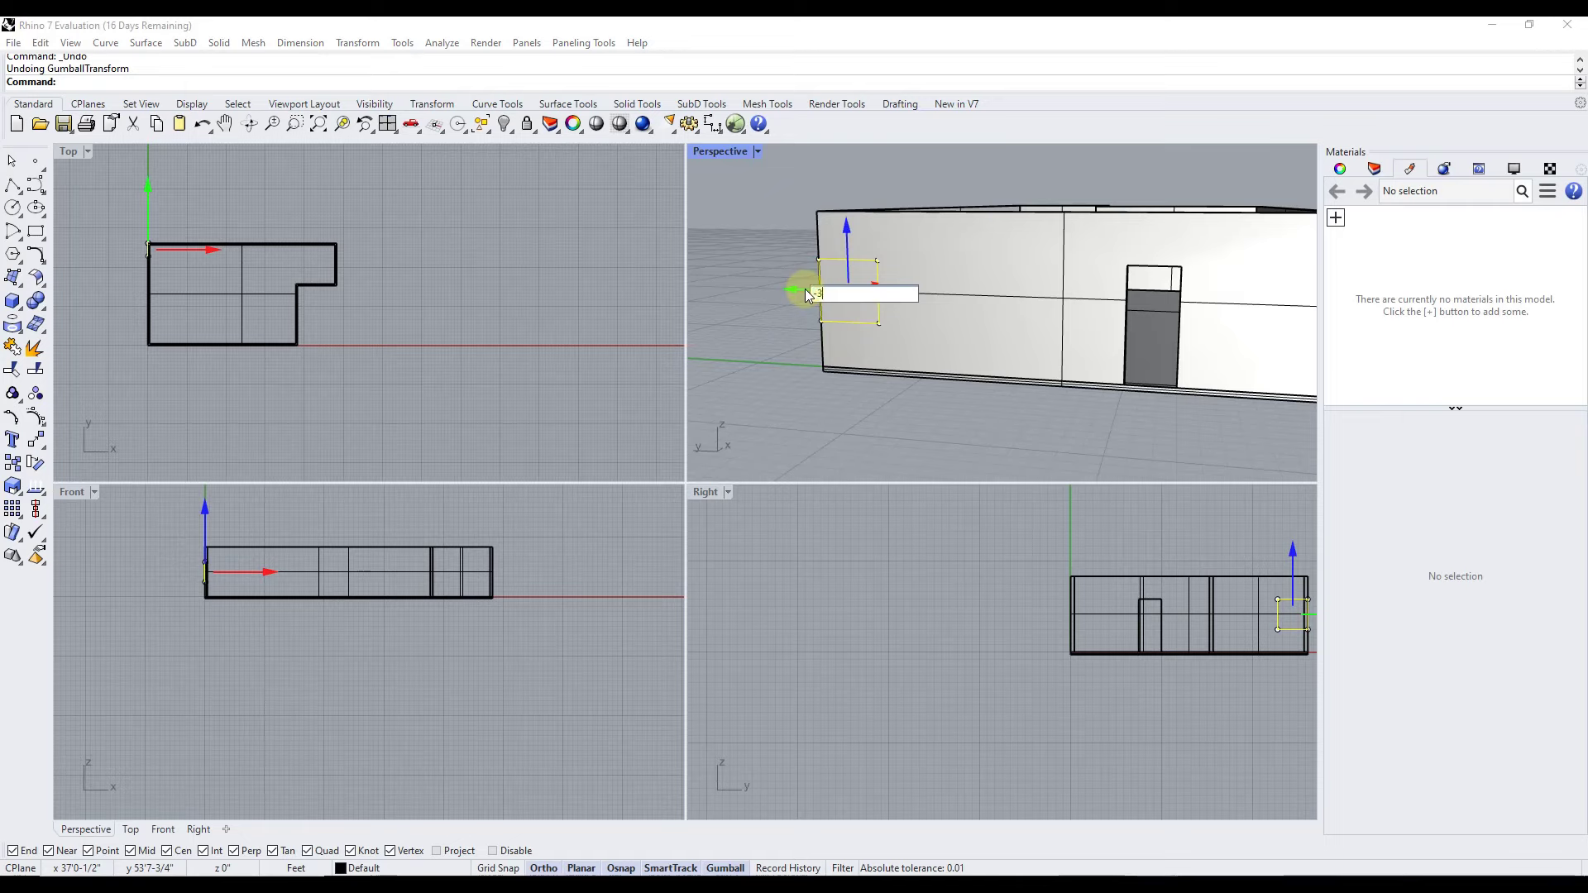
{"action": "key", "text": "Return"}
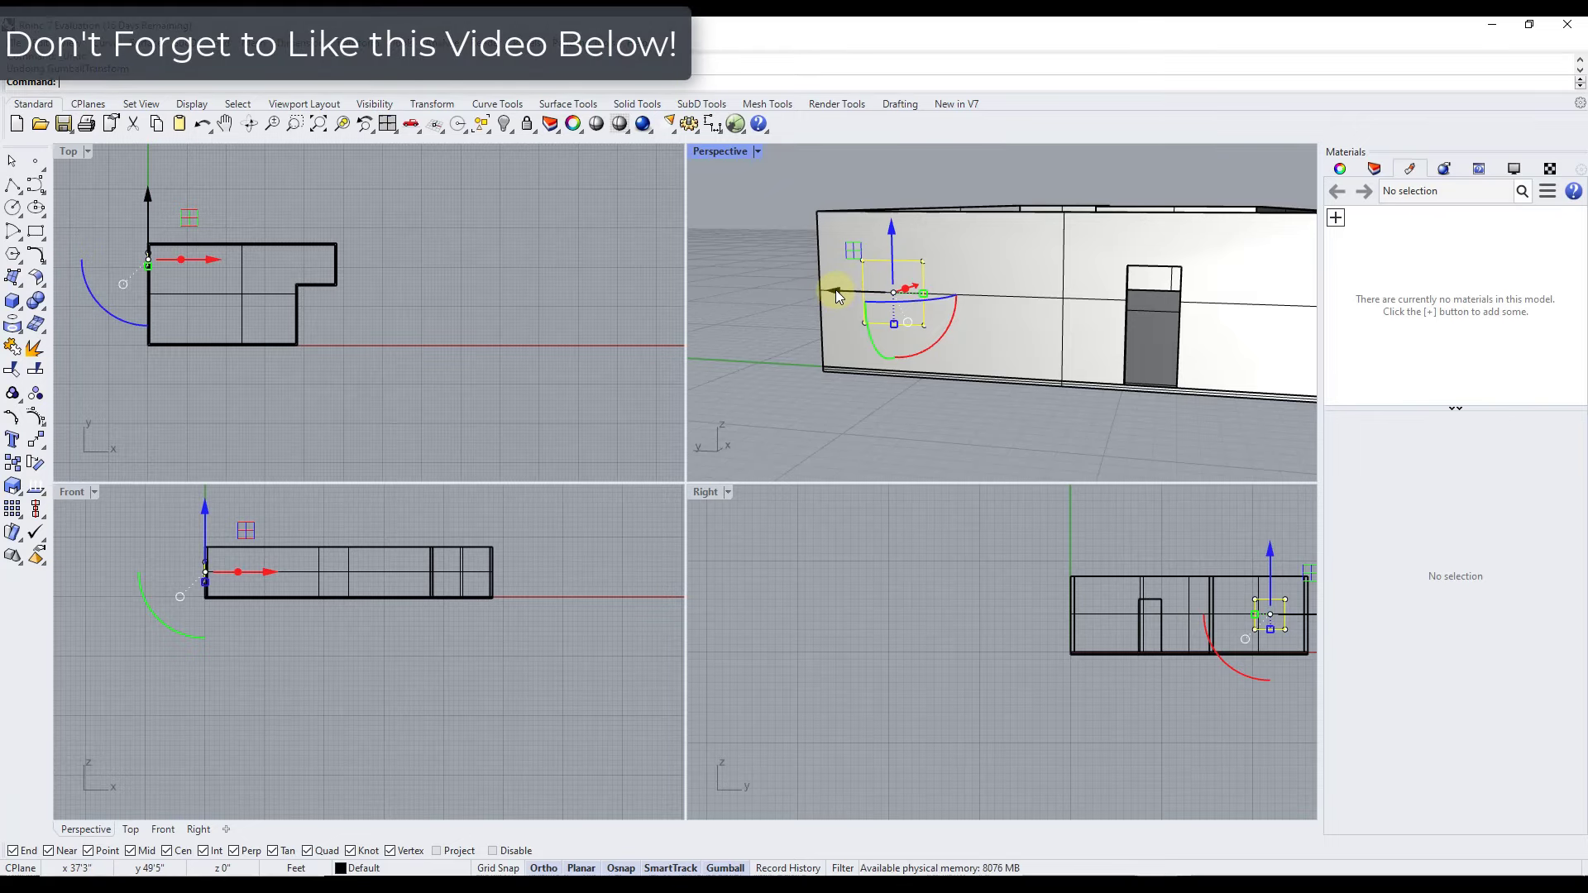
Copy the window rectangle twice along the wall at 4'6" spacing
{"action": "left_click", "coordinate": [863, 298]}
{"action": "left_click", "coordinate": [910, 345]}
{"action": "left_click", "coordinate": [837, 291]}
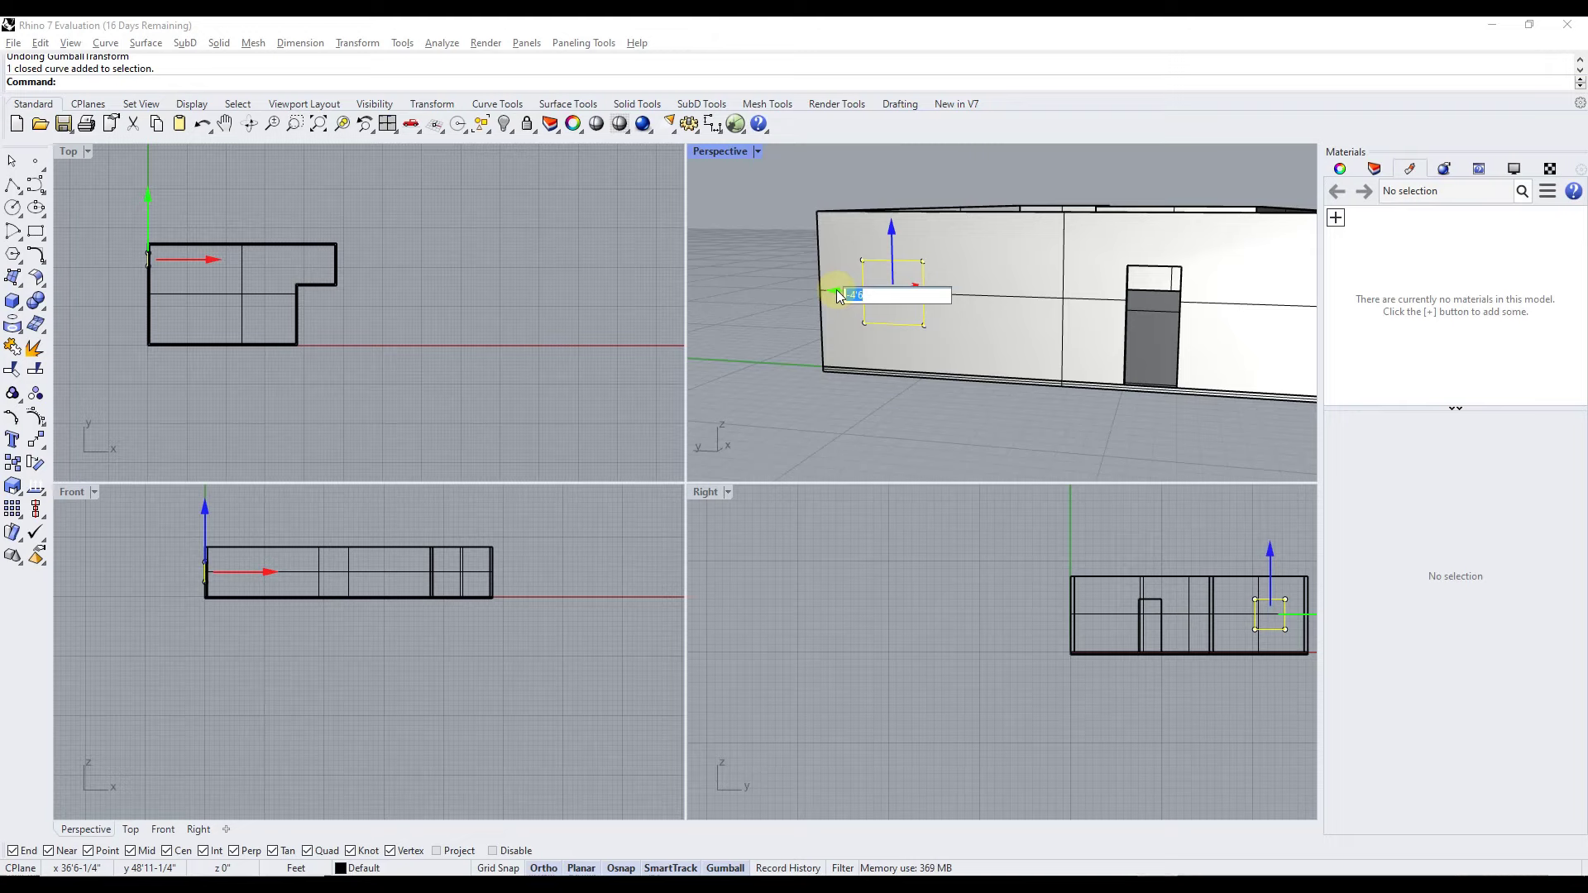
{"action": "key", "text": "Return"}
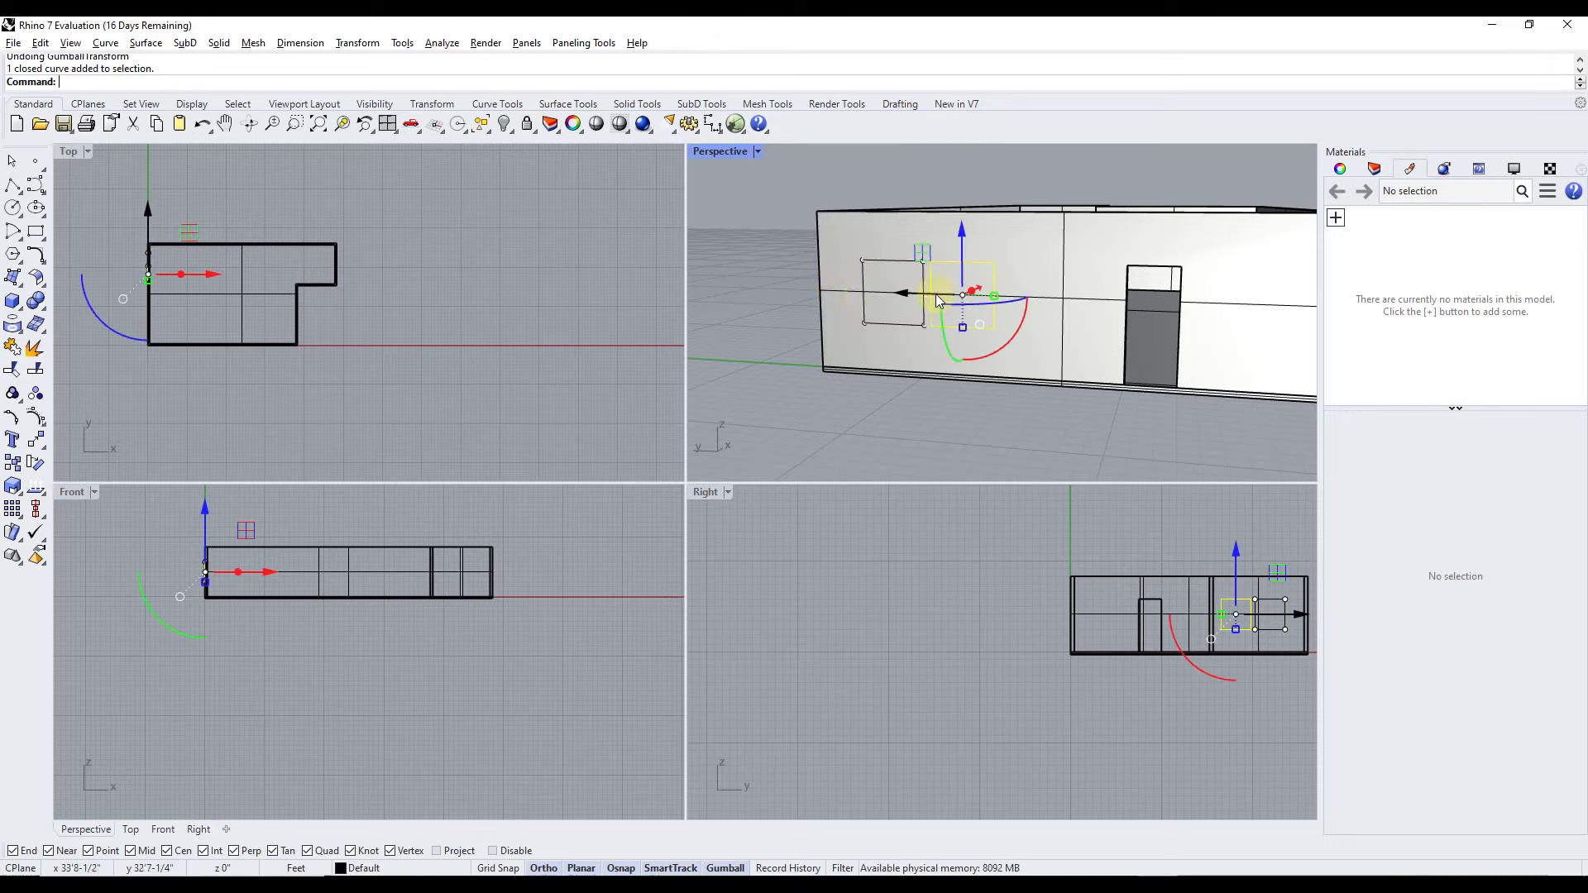
{"action": "left_click", "coordinate": [911, 299]}
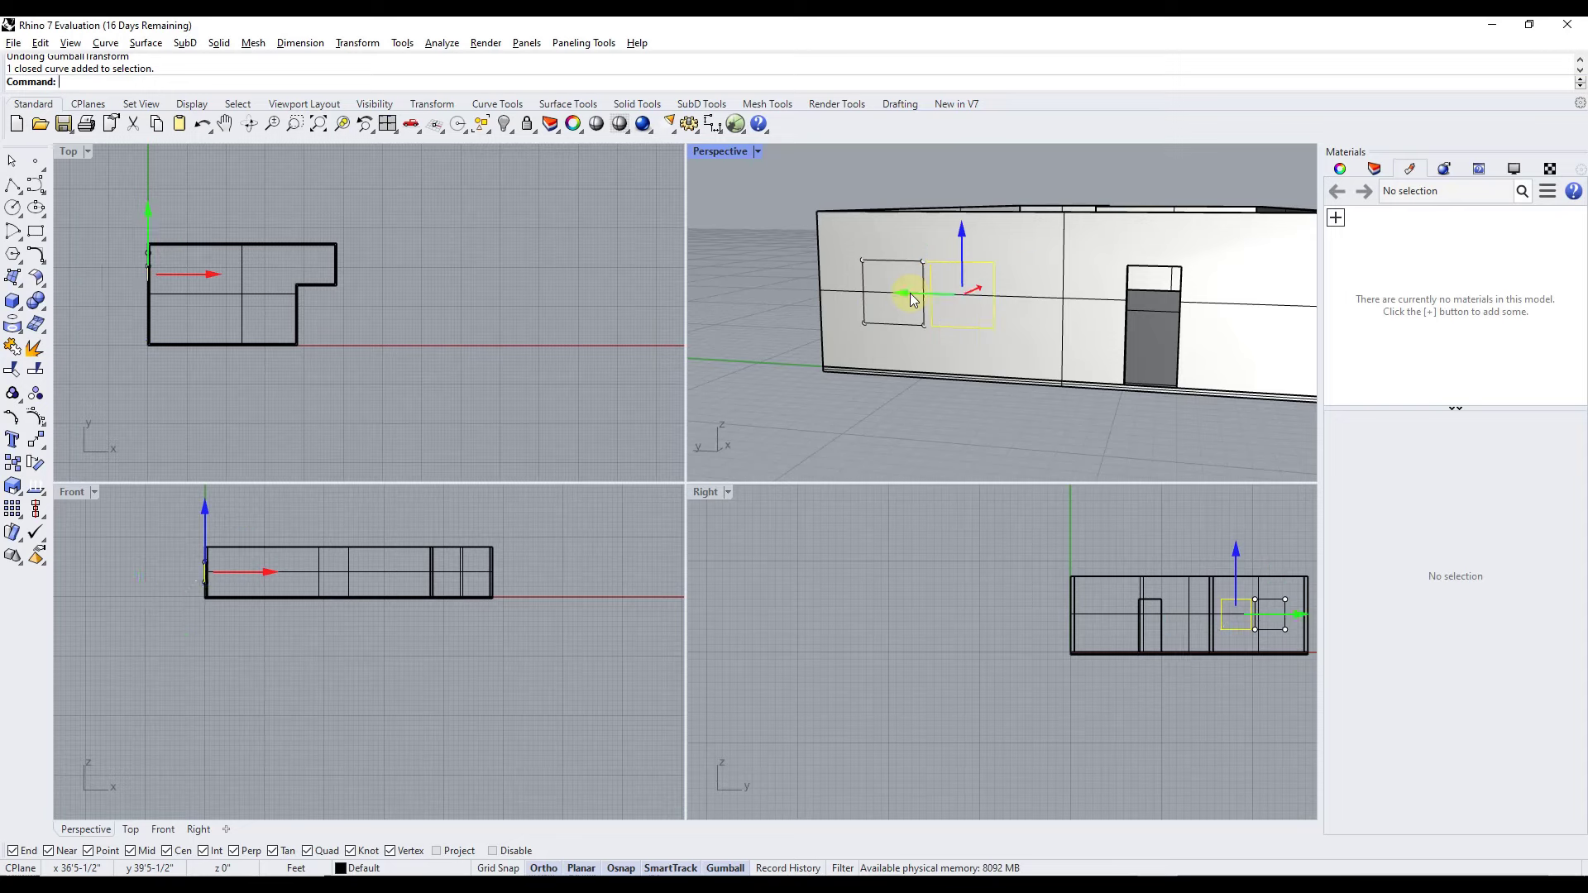
{"action": "key", "text": "Return"}
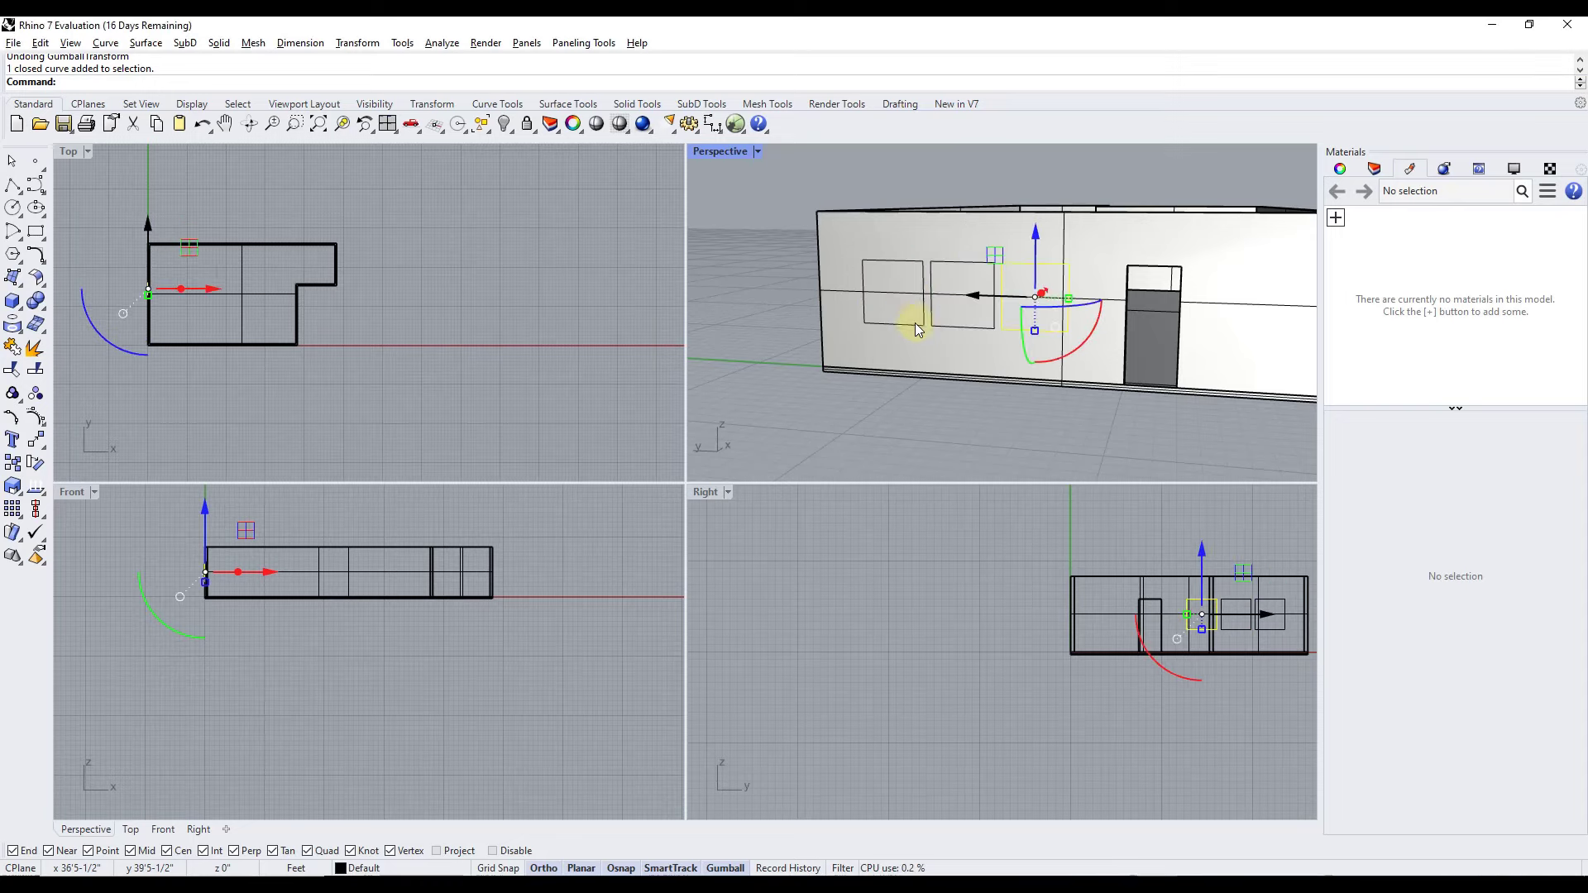
{"action": "right_click_drag", "start_coordinate": [1100, 241], "coordinate": [1044, 273]}
Select the three window outlines and start Wire Cut
{"action": "left_click", "coordinate": [910, 440]}
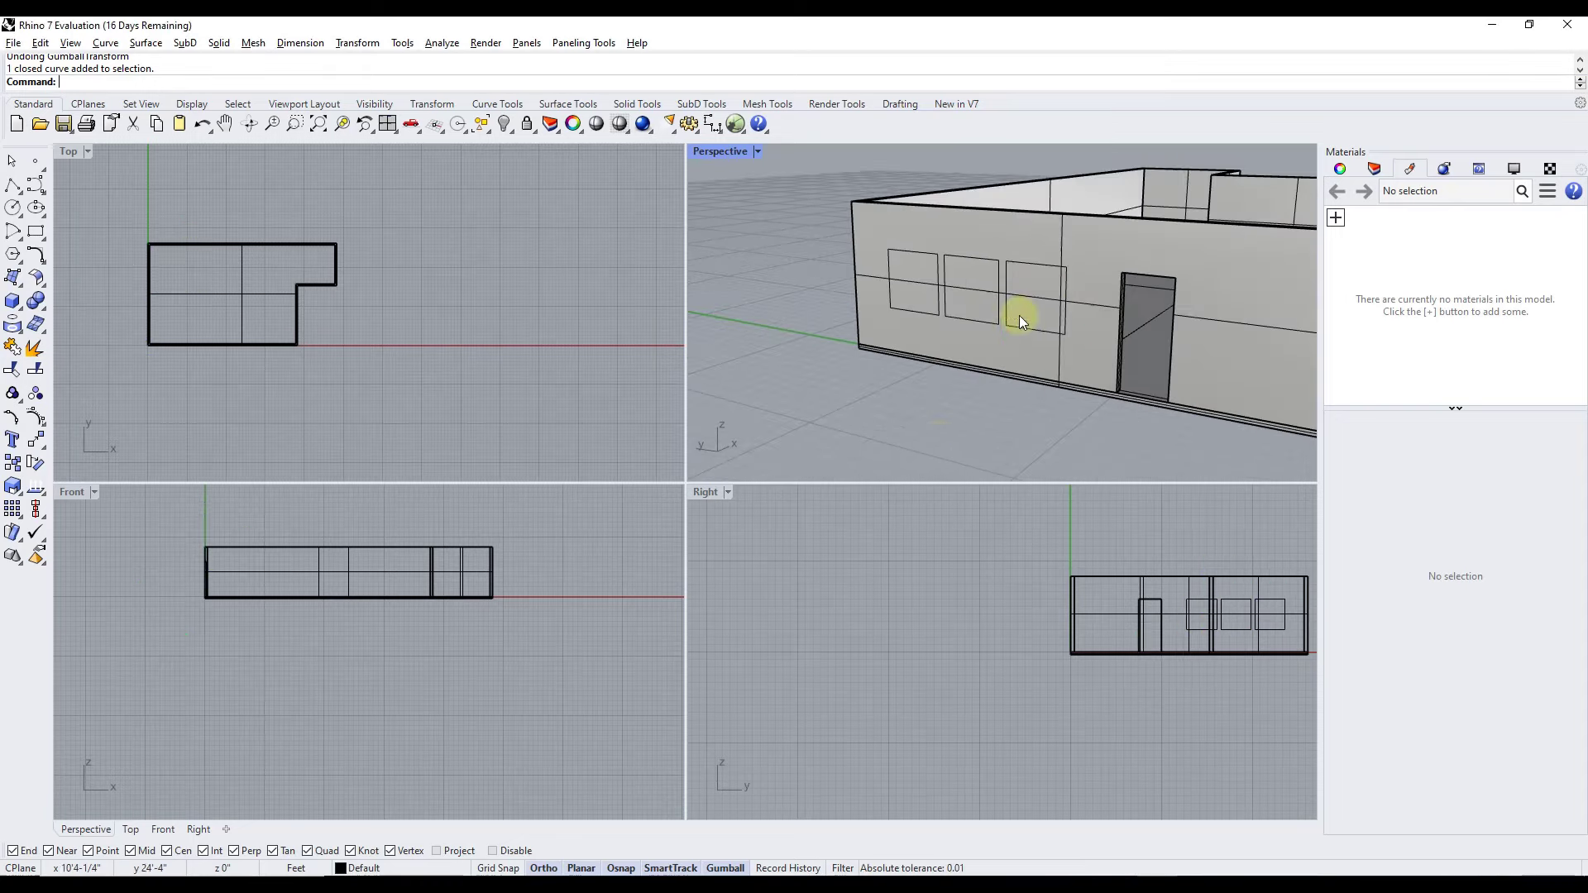
{"action": "left_click", "coordinate": [1006, 284]}
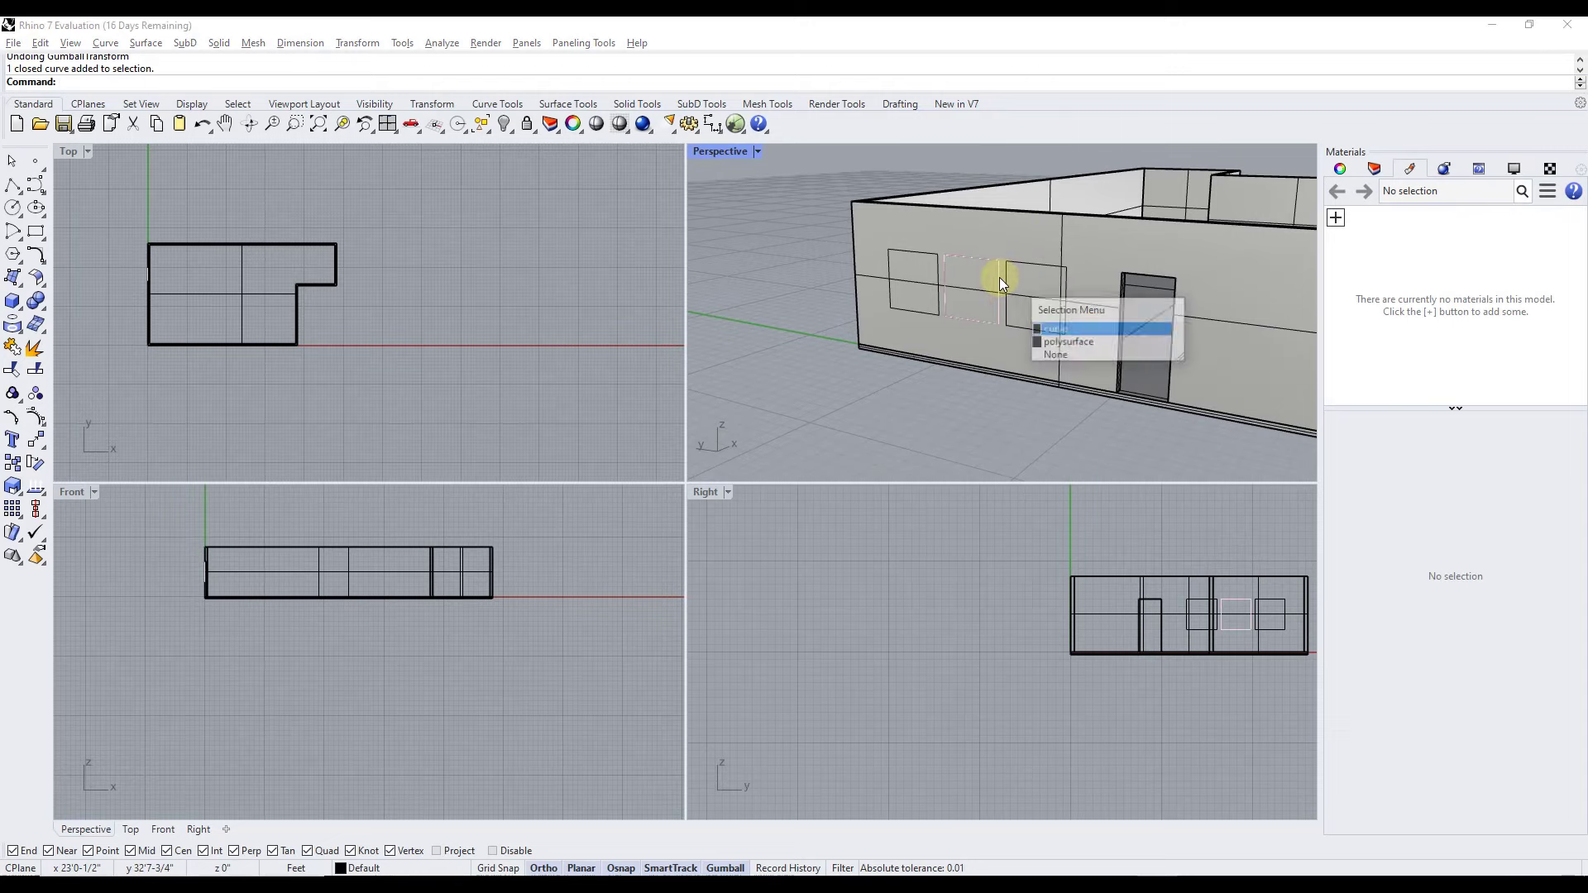
{"action": "left_click", "coordinate": [1045, 319]}
{"action": "left_click", "coordinate": [945, 274]}
{"action": "left_click", "coordinate": [992, 311]}
{"action": "right_click_drag", "start_coordinate": [911, 419], "coordinate": [990, 316]}
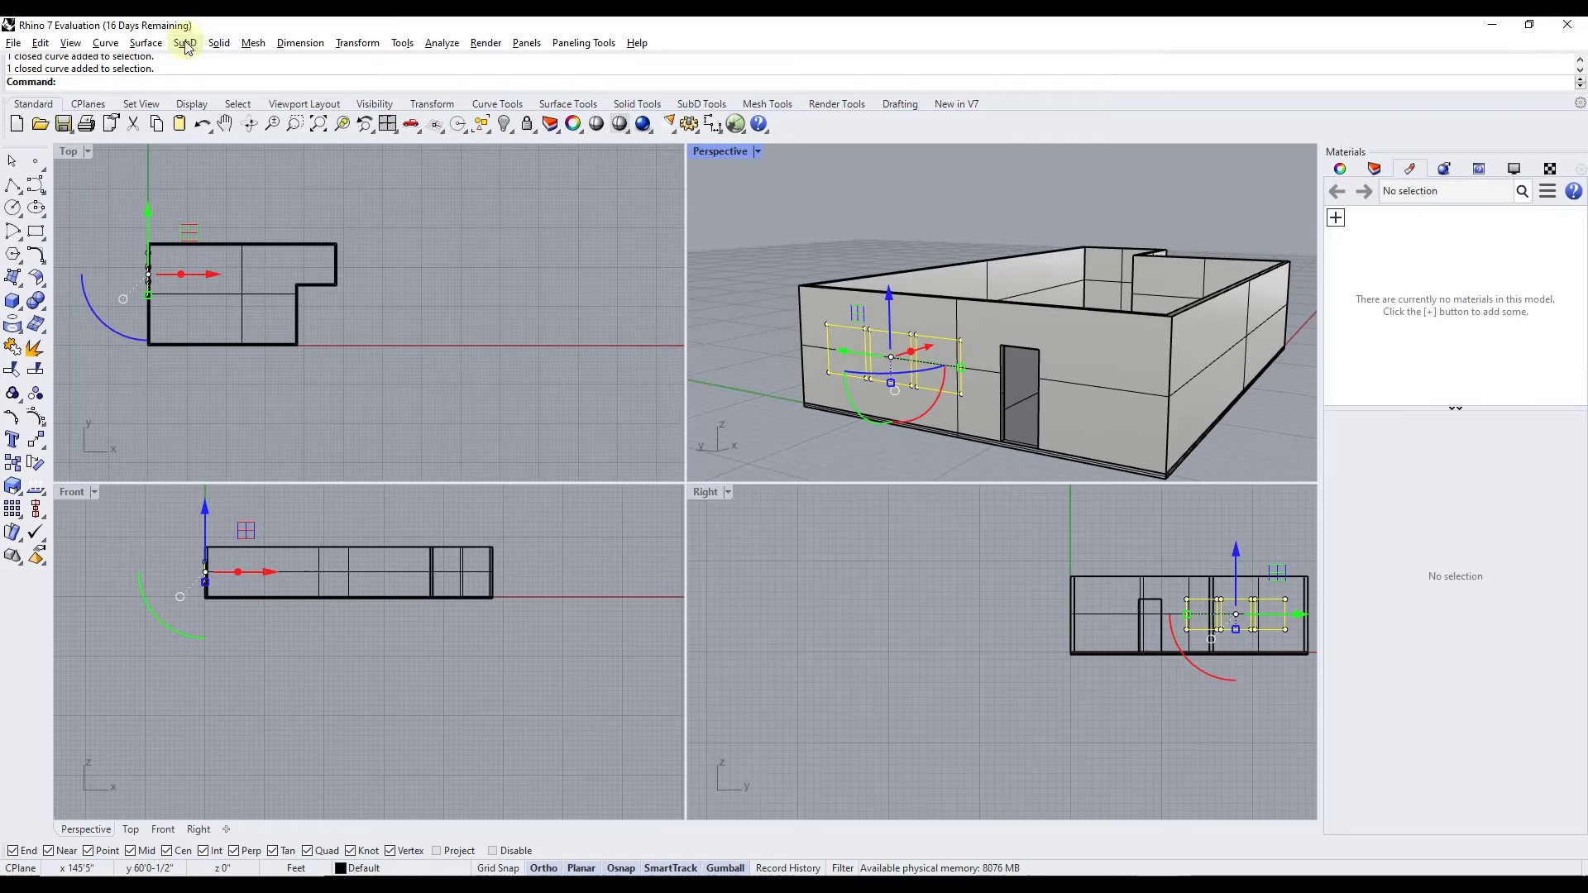
{"action": "left_click", "coordinate": [213, 44]}
{"action": "mouse_move", "coordinate": [285, 626]}
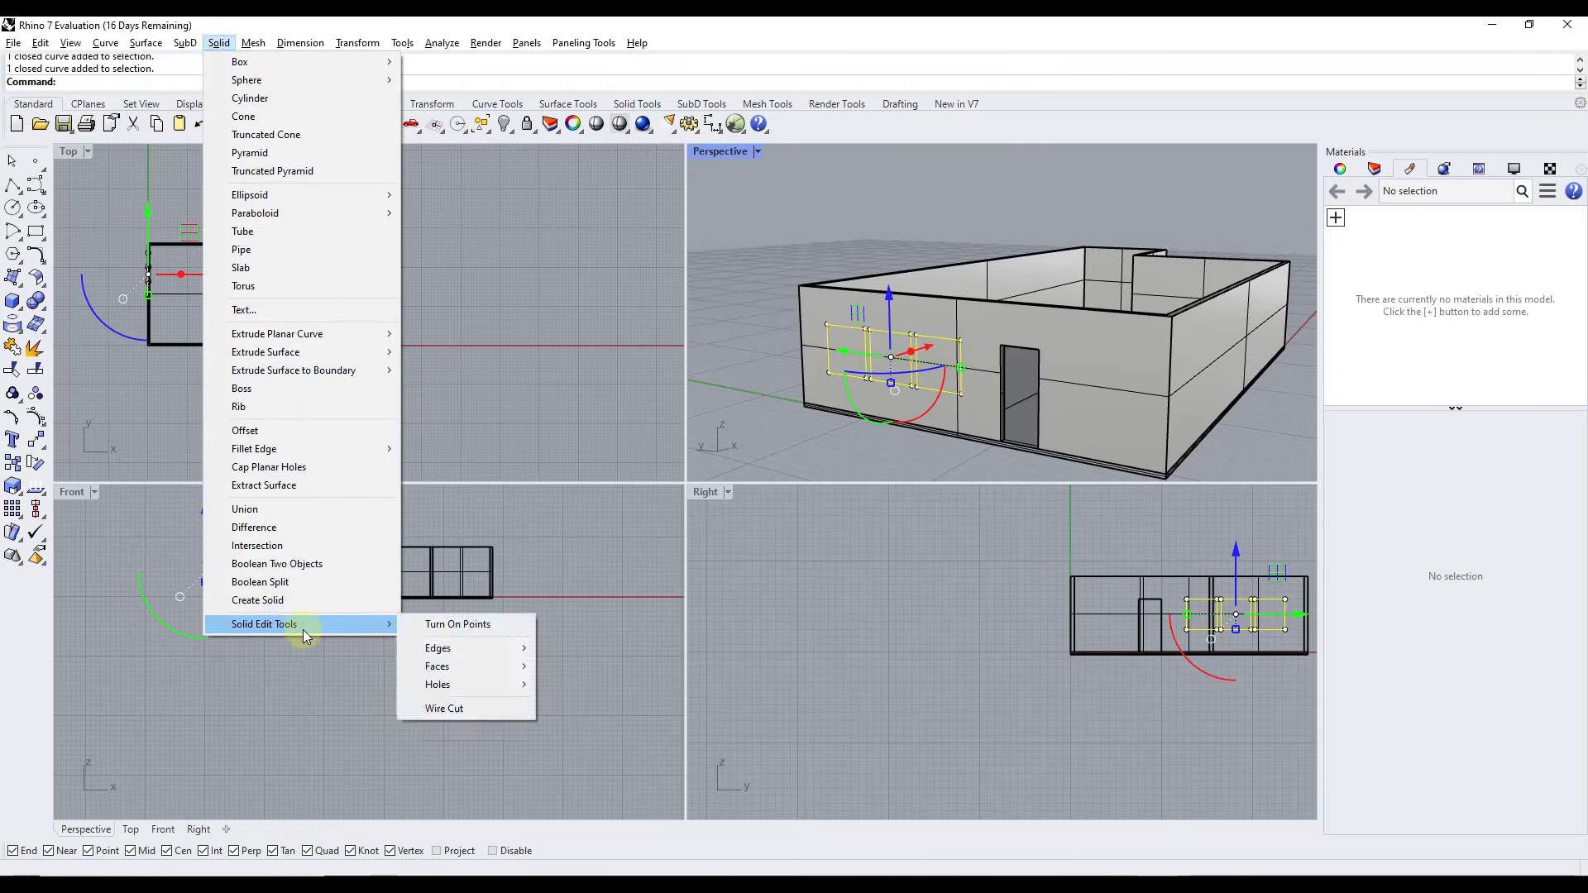
{"action": "left_click", "coordinate": [453, 709]}
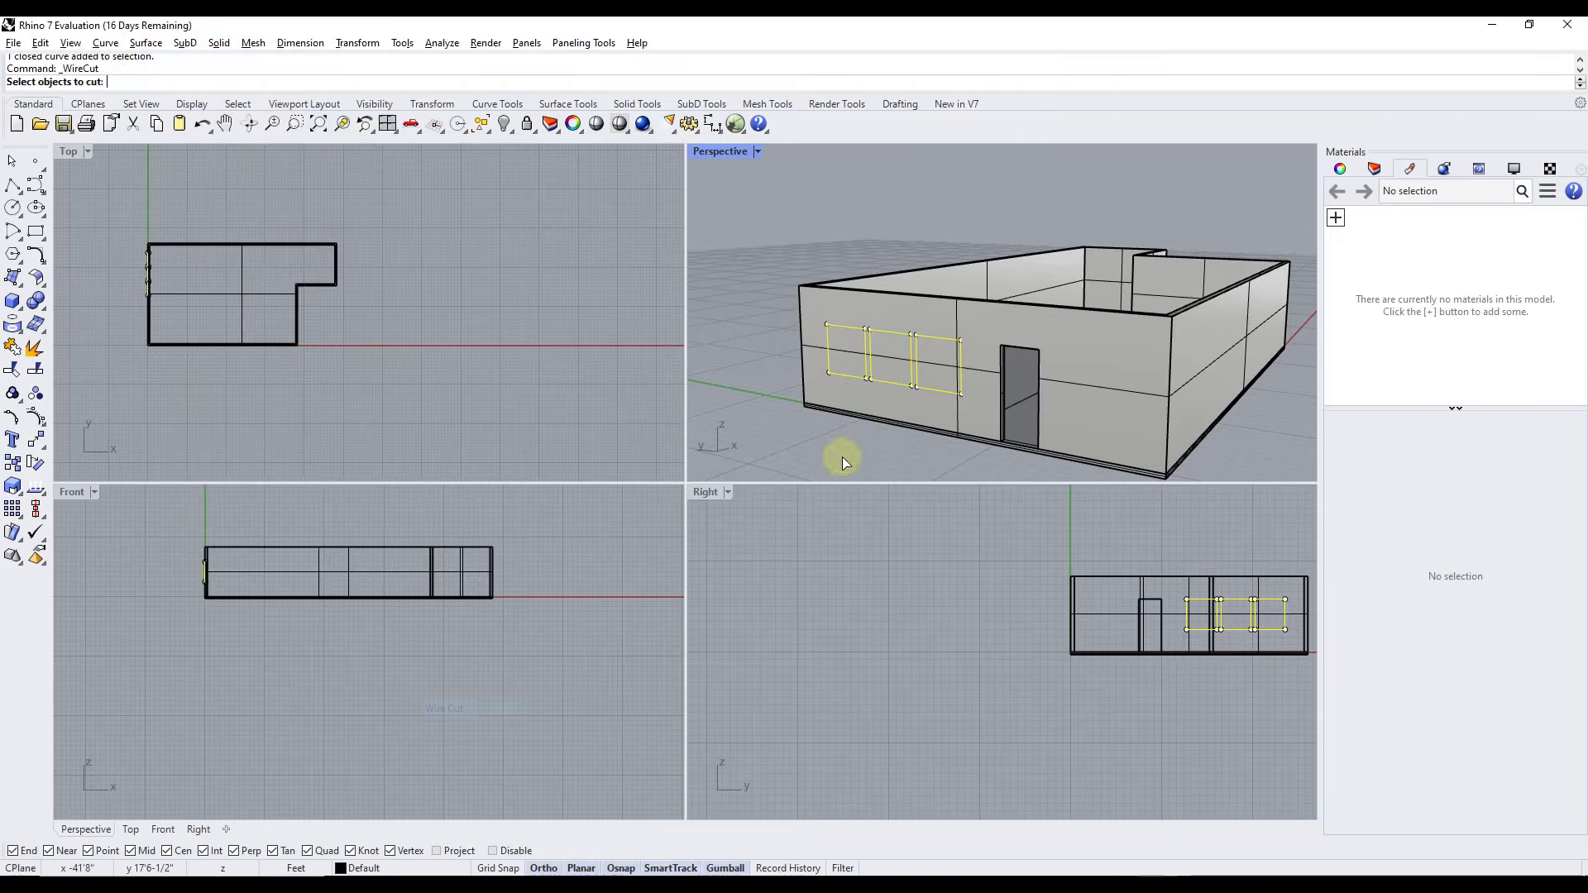
Punch the window openings through the building's full wall depth
{"action": "left_click", "coordinate": [964, 312]}
{"action": "key", "text": "Return"}
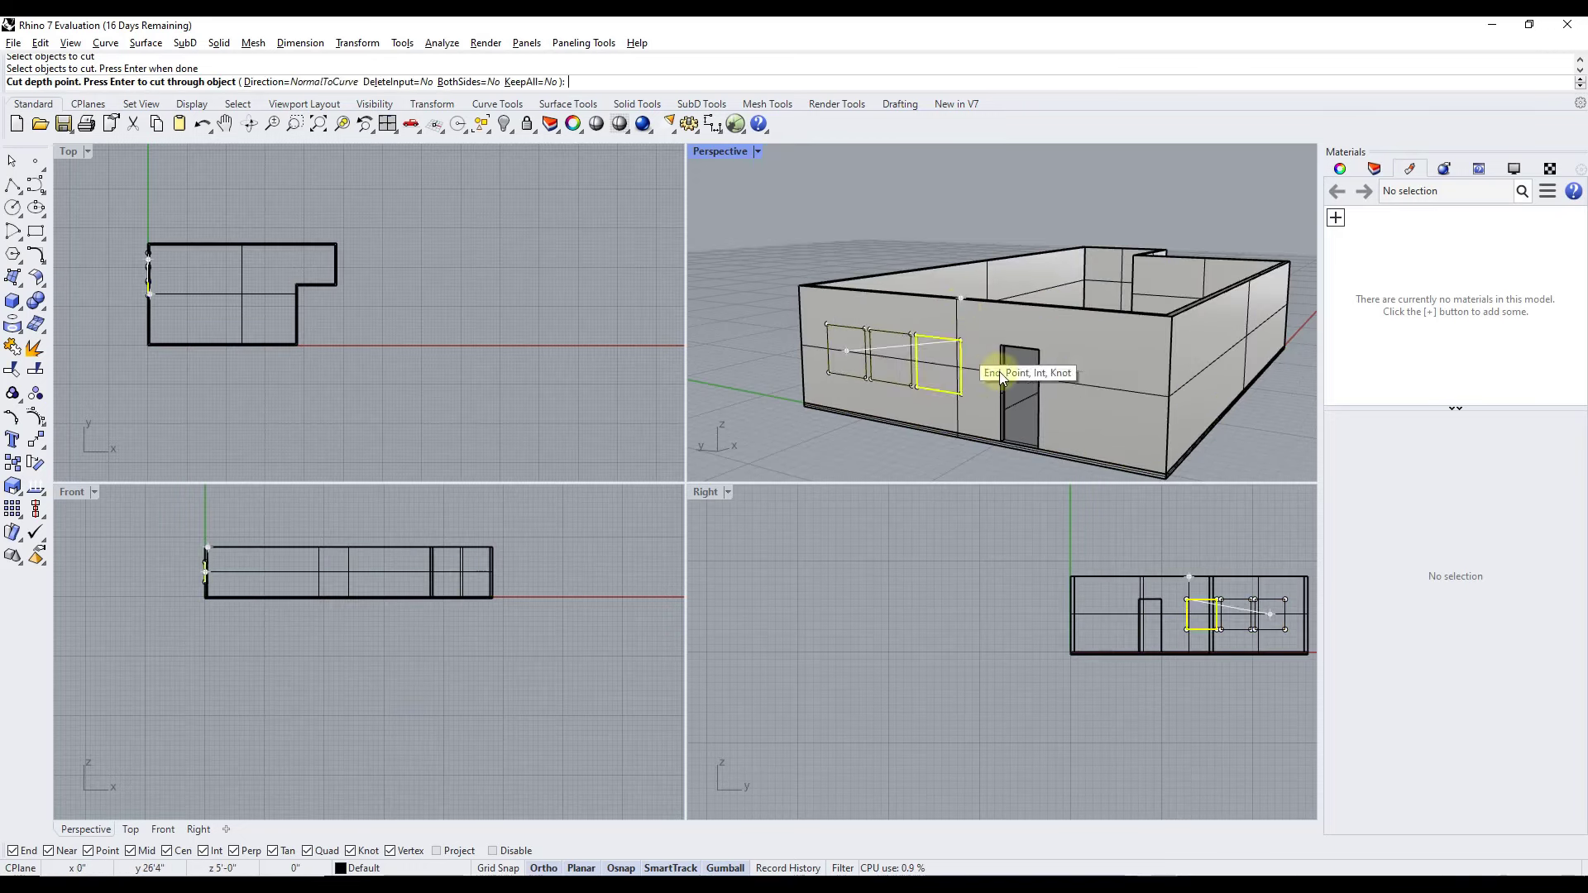
{"action": "right_click_drag", "start_coordinate": [965, 312], "coordinate": [1021, 376]}
{"action": "scroll", "coordinate": [917, 372], "scroll_direction": "up", "scroll_amount": 3}
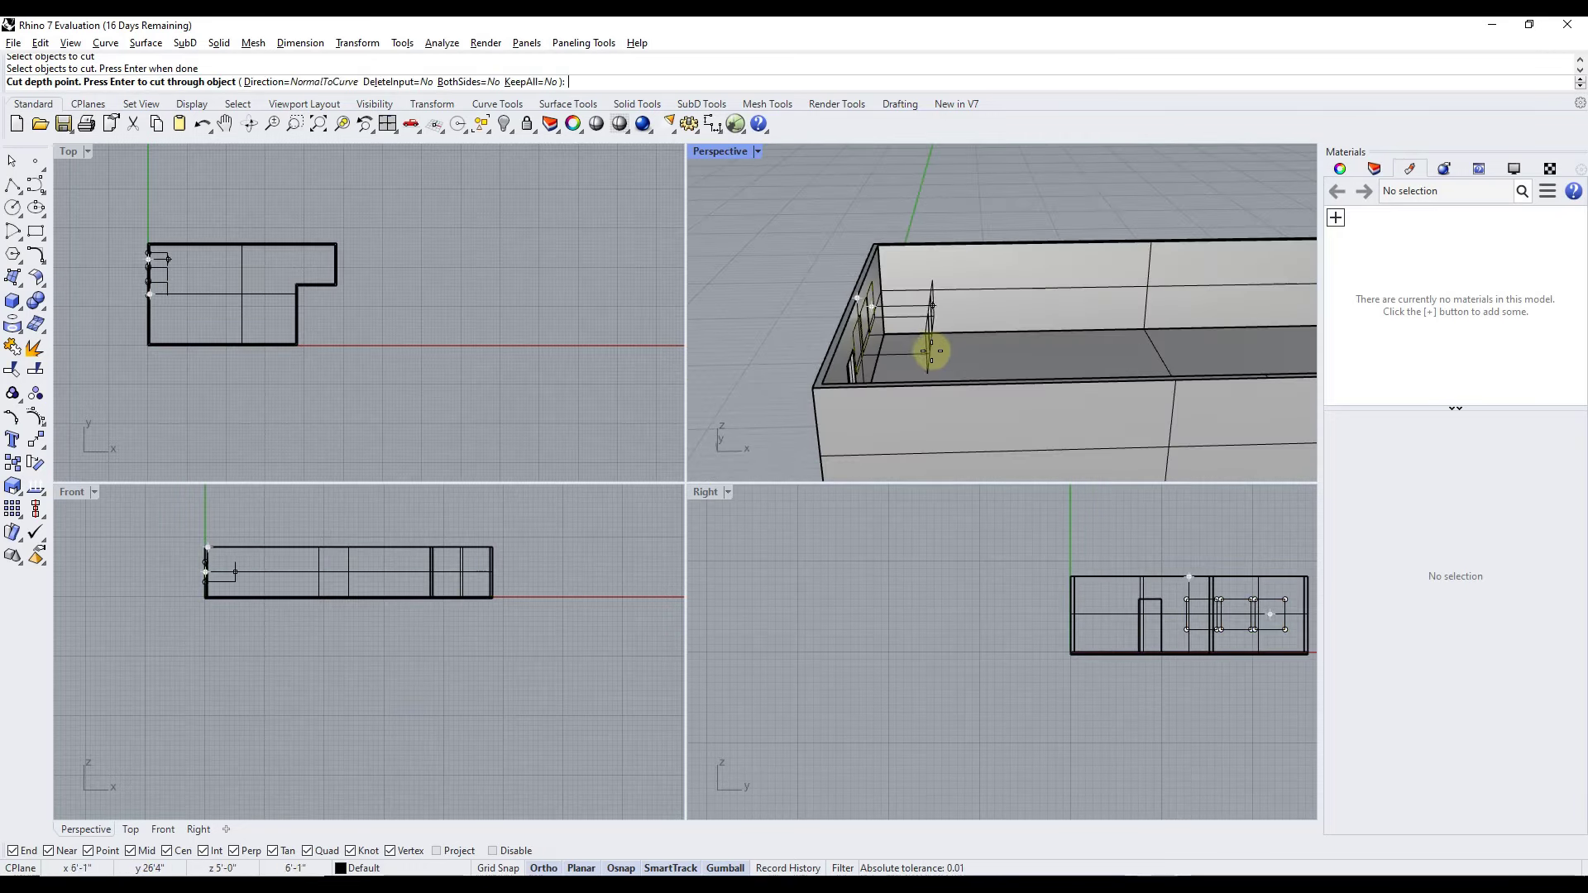
{"action": "key", "text": "Return"}
{"action": "right_click_drag", "start_coordinate": [909, 347], "coordinate": [1039, 309]}
{"action": "scroll", "coordinate": [1039, 308], "scroll_direction": "up", "scroll_amount": 2}
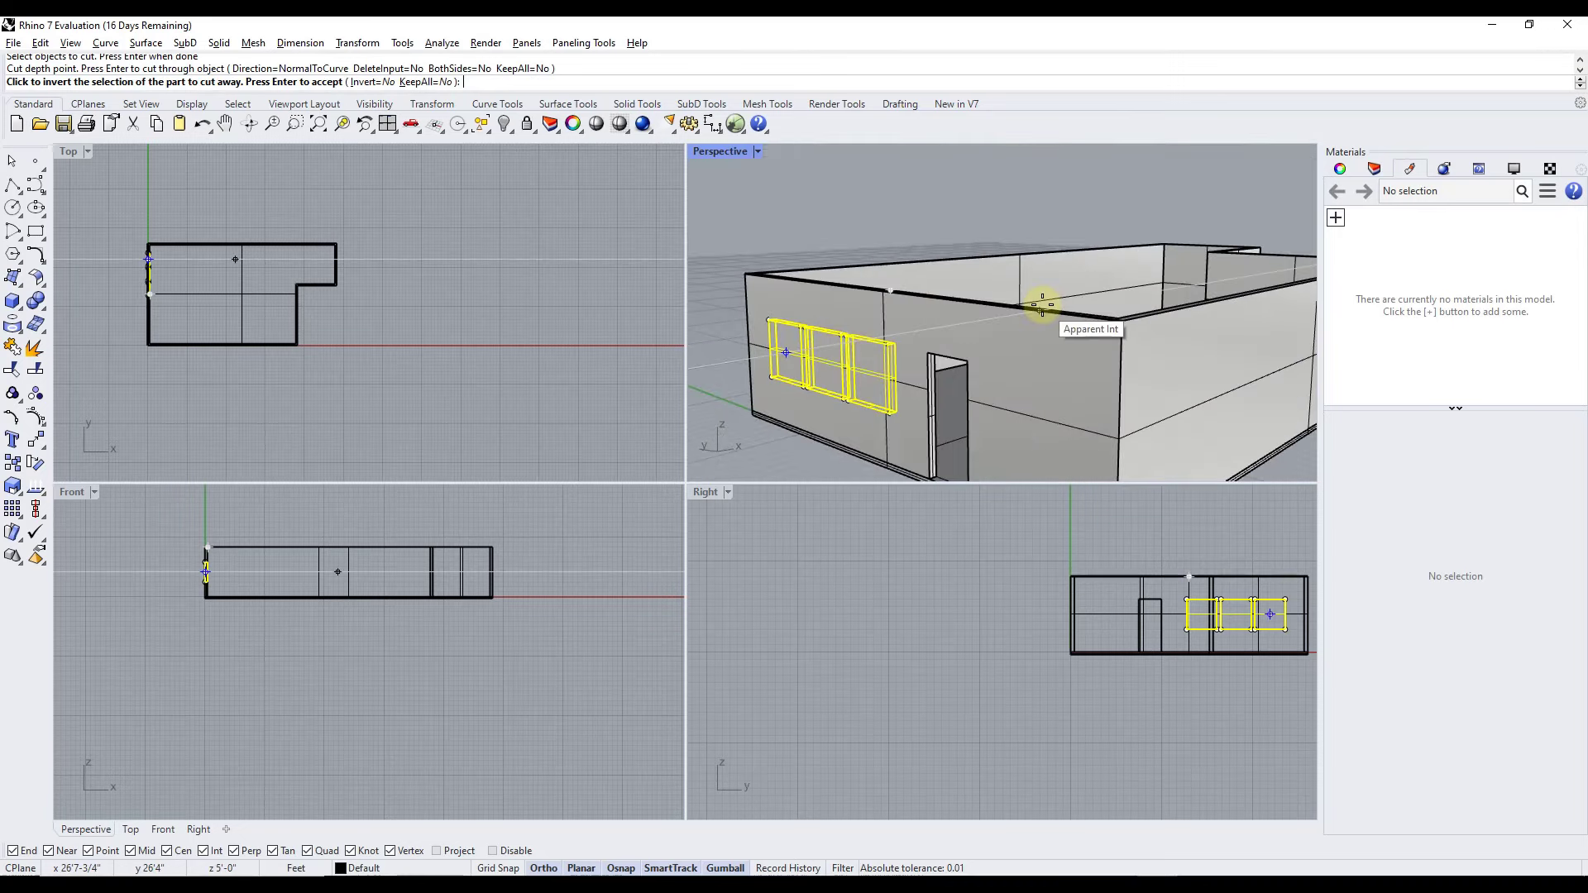
{"action": "key", "text": "Return"}
{"action": "left_click", "coordinate": [776, 191]}
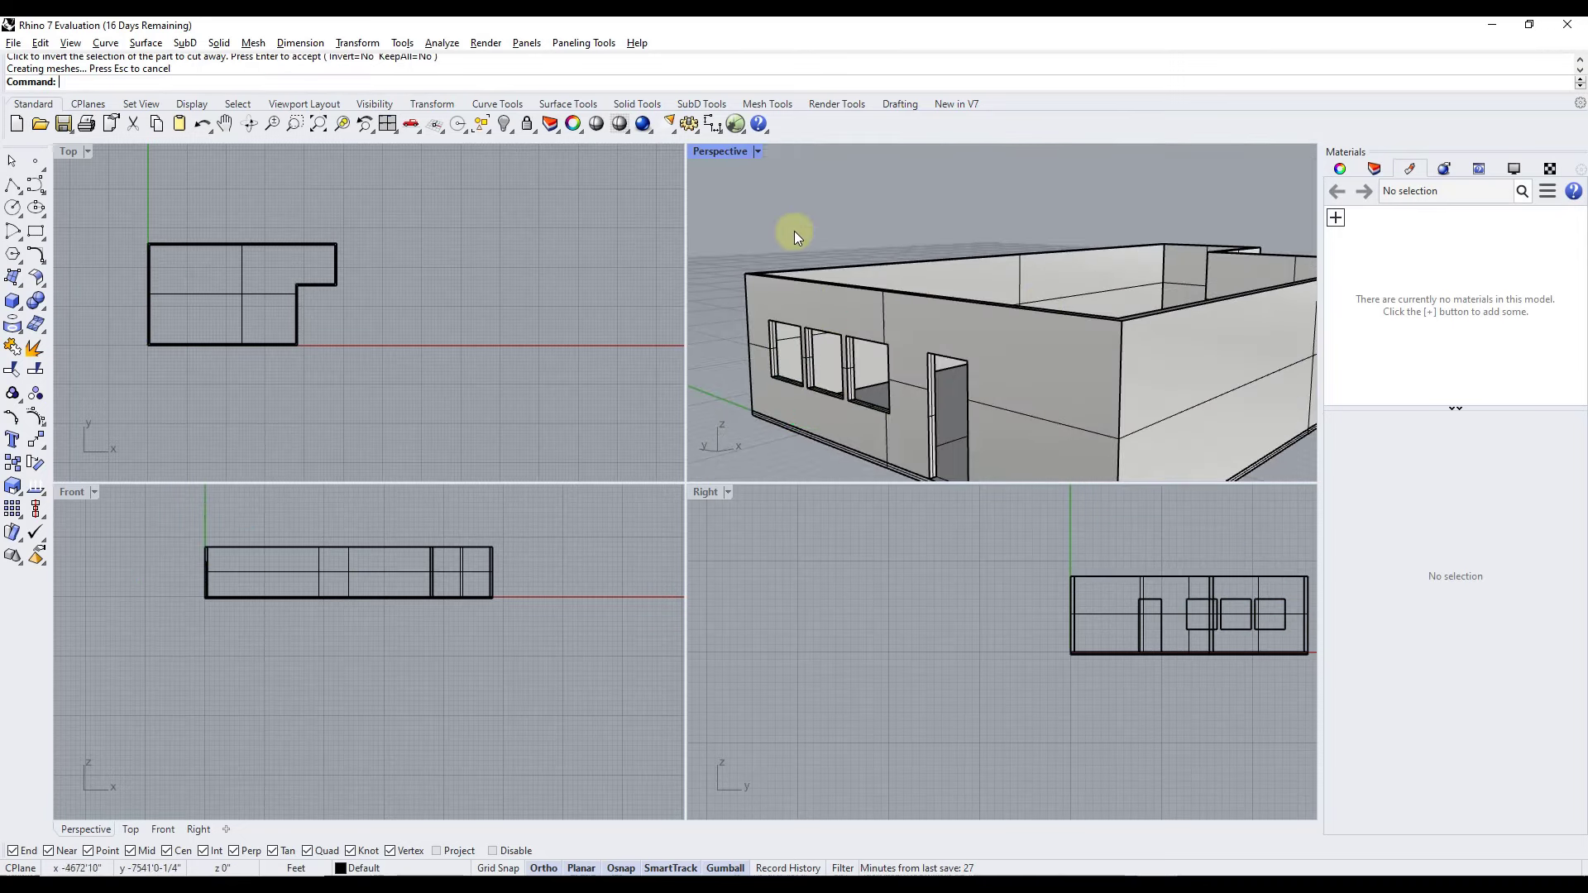
{"action": "right_click_drag", "start_coordinate": [806, 220], "coordinate": [840, 213]}
Wire Cut the remaining opening outline through the long front wall
{"action": "scroll", "coordinate": [893, 394], "scroll_direction": "up", "scroll_amount": 2}
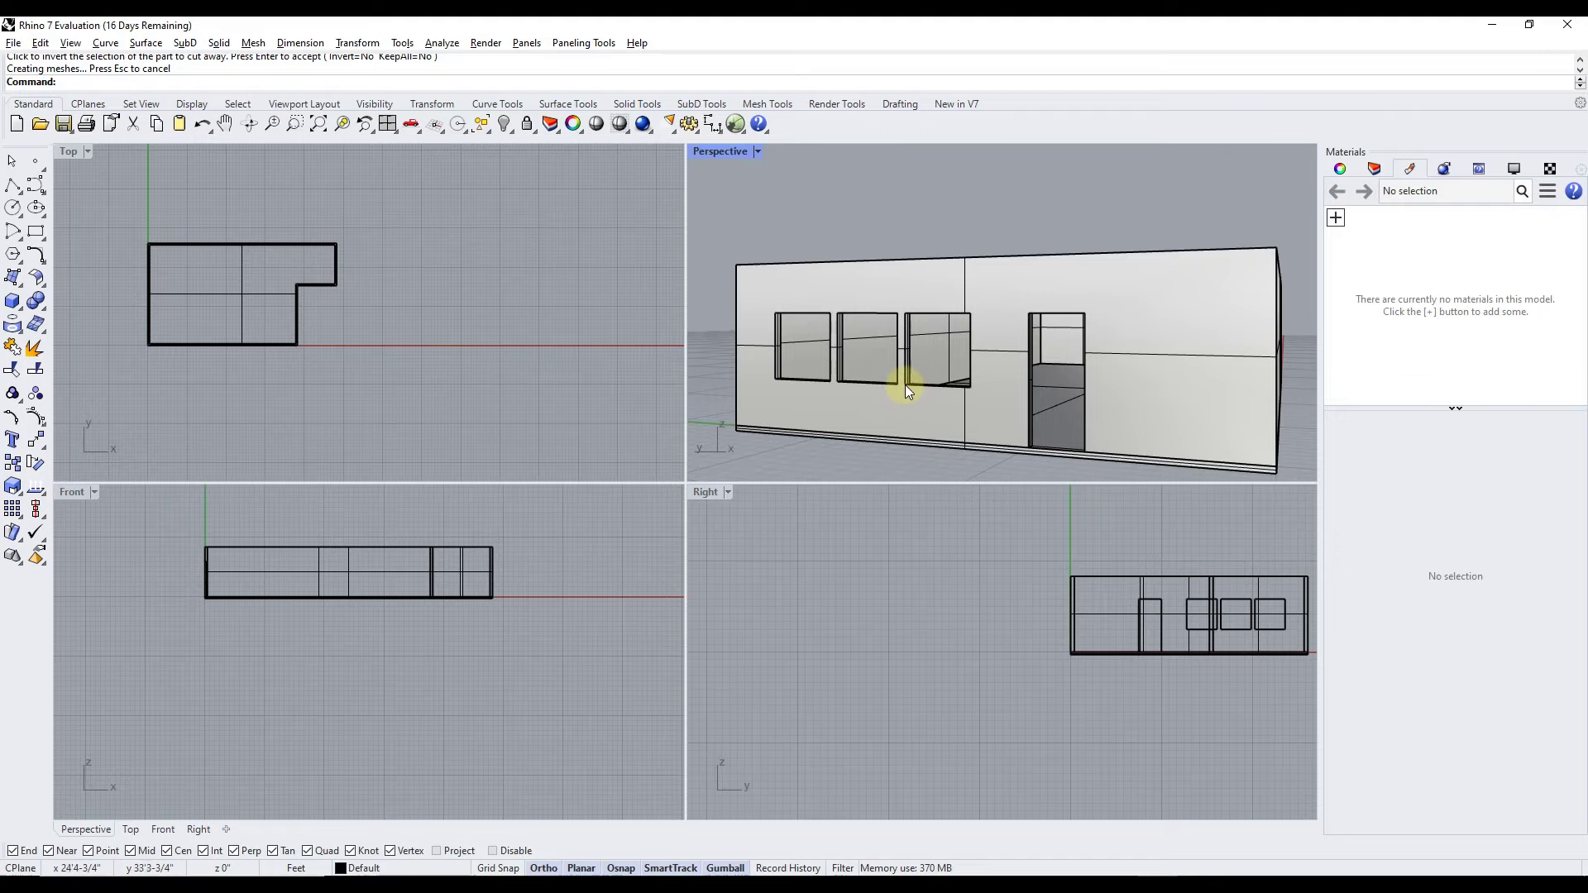
{"action": "scroll", "coordinate": [804, 392], "scroll_direction": "down", "scroll_amount": 3}
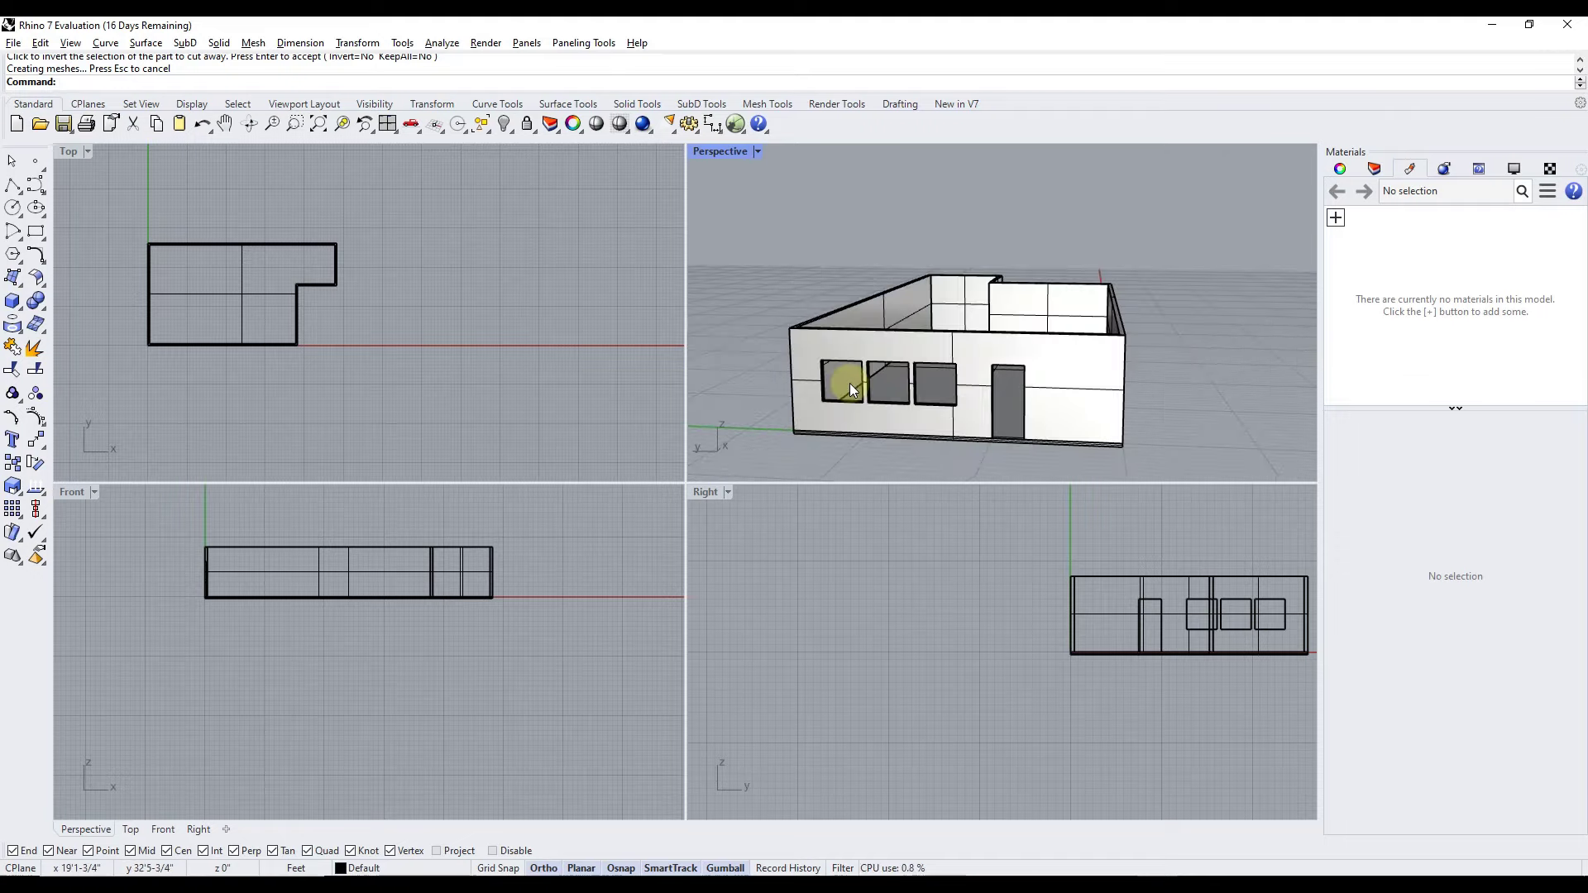
{"action": "right_click_drag", "start_coordinate": [850, 384], "coordinate": [1145, 345]}
{"action": "right_click_drag", "start_coordinate": [1055, 379], "coordinate": [845, 336]}
{"action": "left_click", "coordinate": [1080, 381]}
{"action": "scroll", "coordinate": [846, 335], "scroll_direction": "down", "scroll_amount": 3}
{"action": "left_click", "coordinate": [1093, 365]}
{"action": "left_click", "coordinate": [1150, 410]}
{"action": "scroll", "coordinate": [1039, 415], "scroll_direction": "up", "scroll_amount": 5}
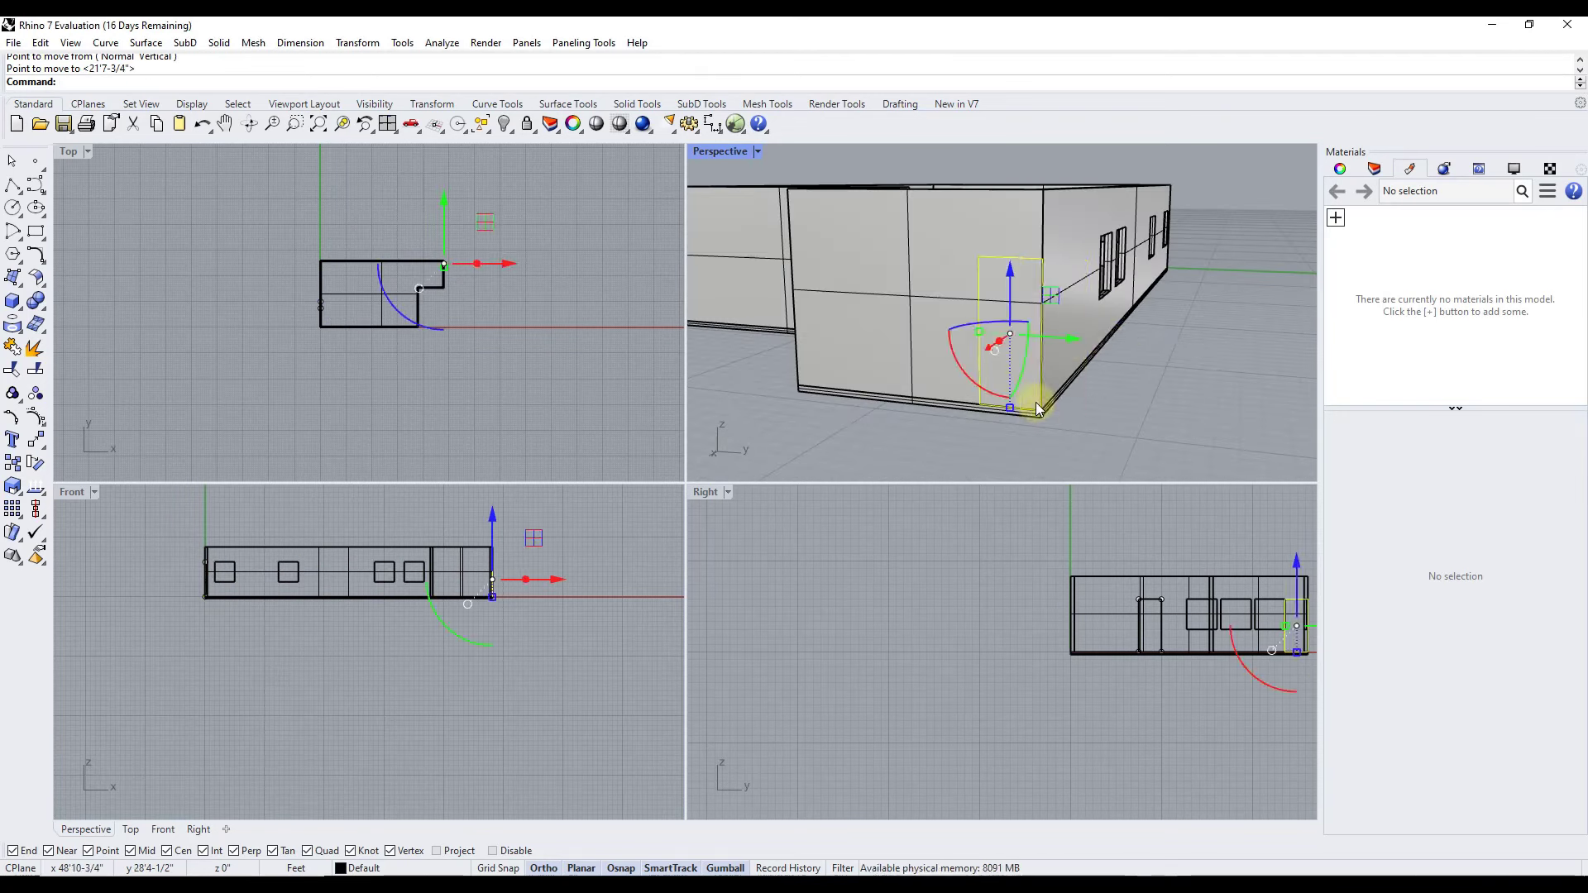
{"action": "key", "text": "Return"}
{"action": "scroll", "coordinate": [965, 241], "scroll_direction": "down", "scroll_amount": 5}
Pick the door outline on the end wall, then dismiss the selection choices
{"action": "right_click_drag", "start_coordinate": [1117, 273], "coordinate": [1064, 362]}
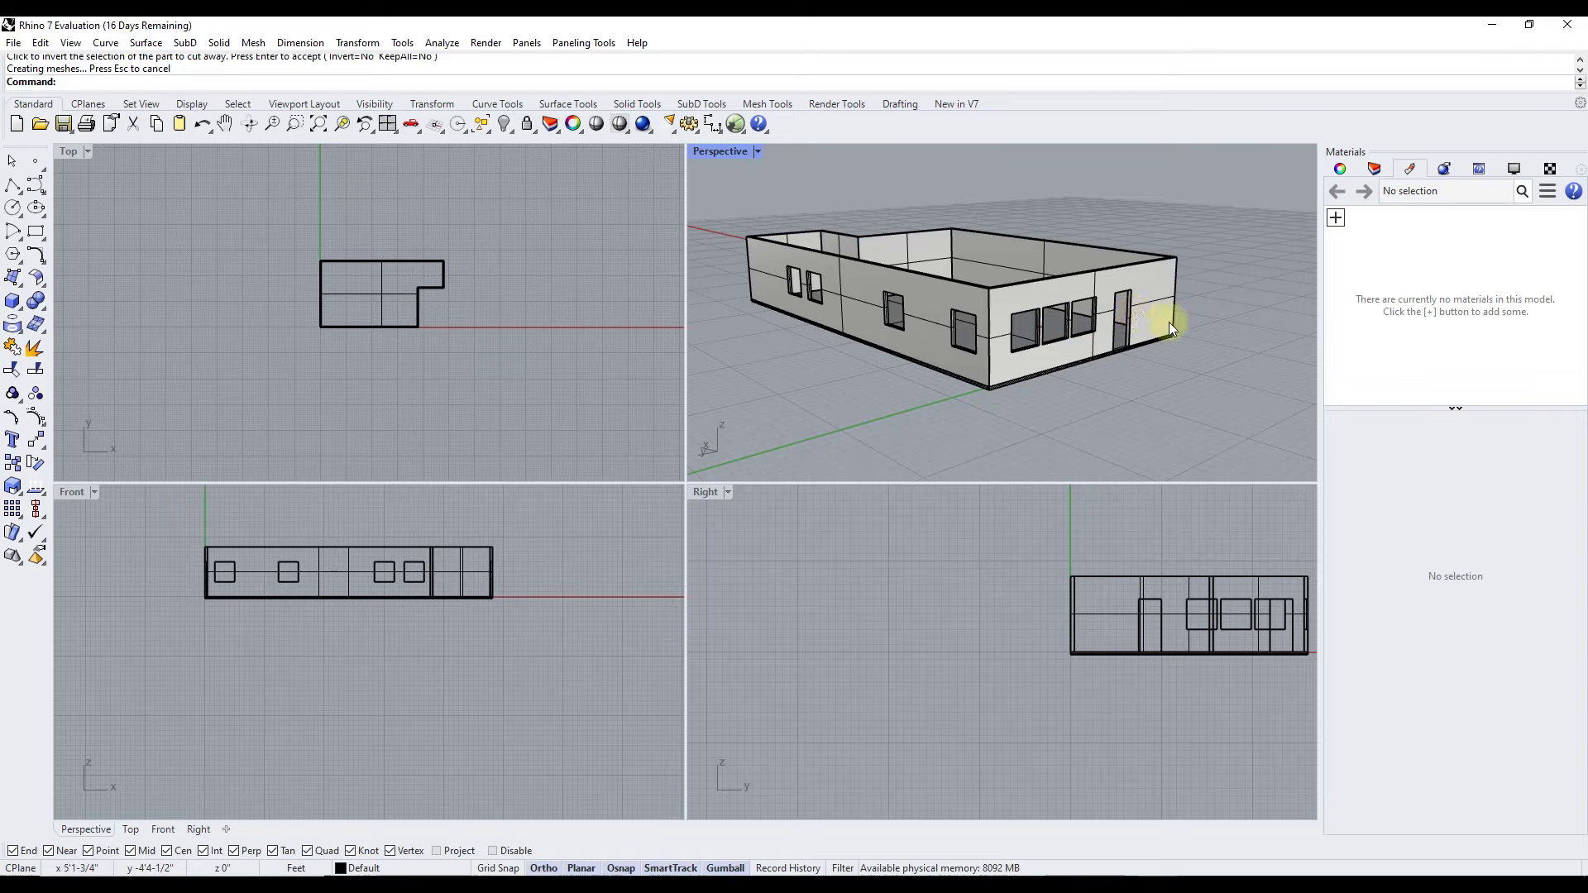
{"action": "left_click", "coordinate": [1095, 315]}
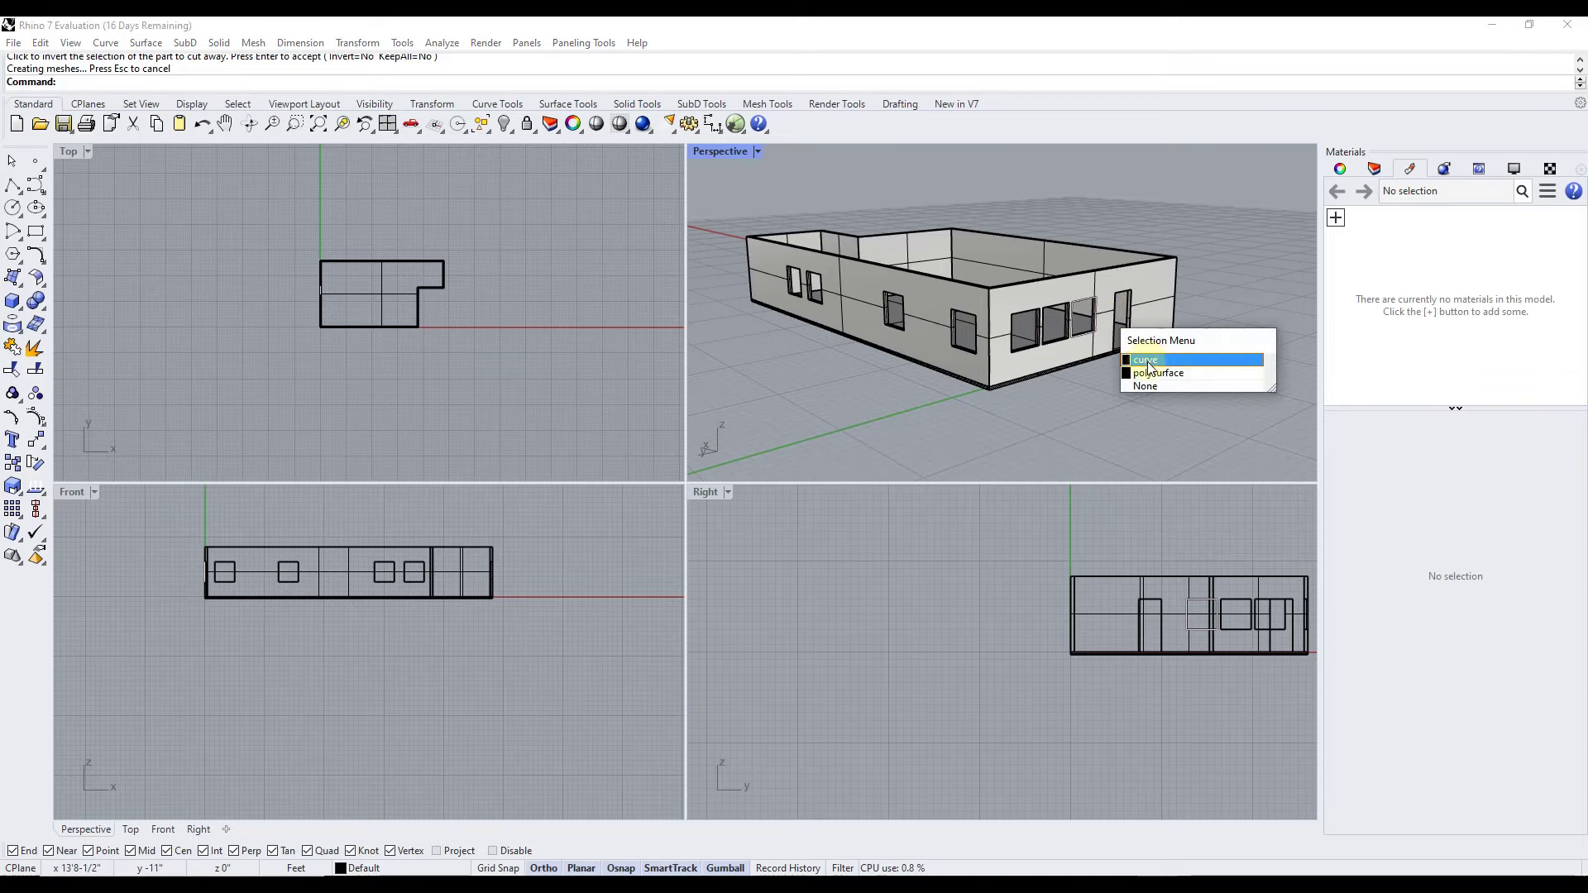
{"action": "left_click", "coordinate": [1227, 291]}
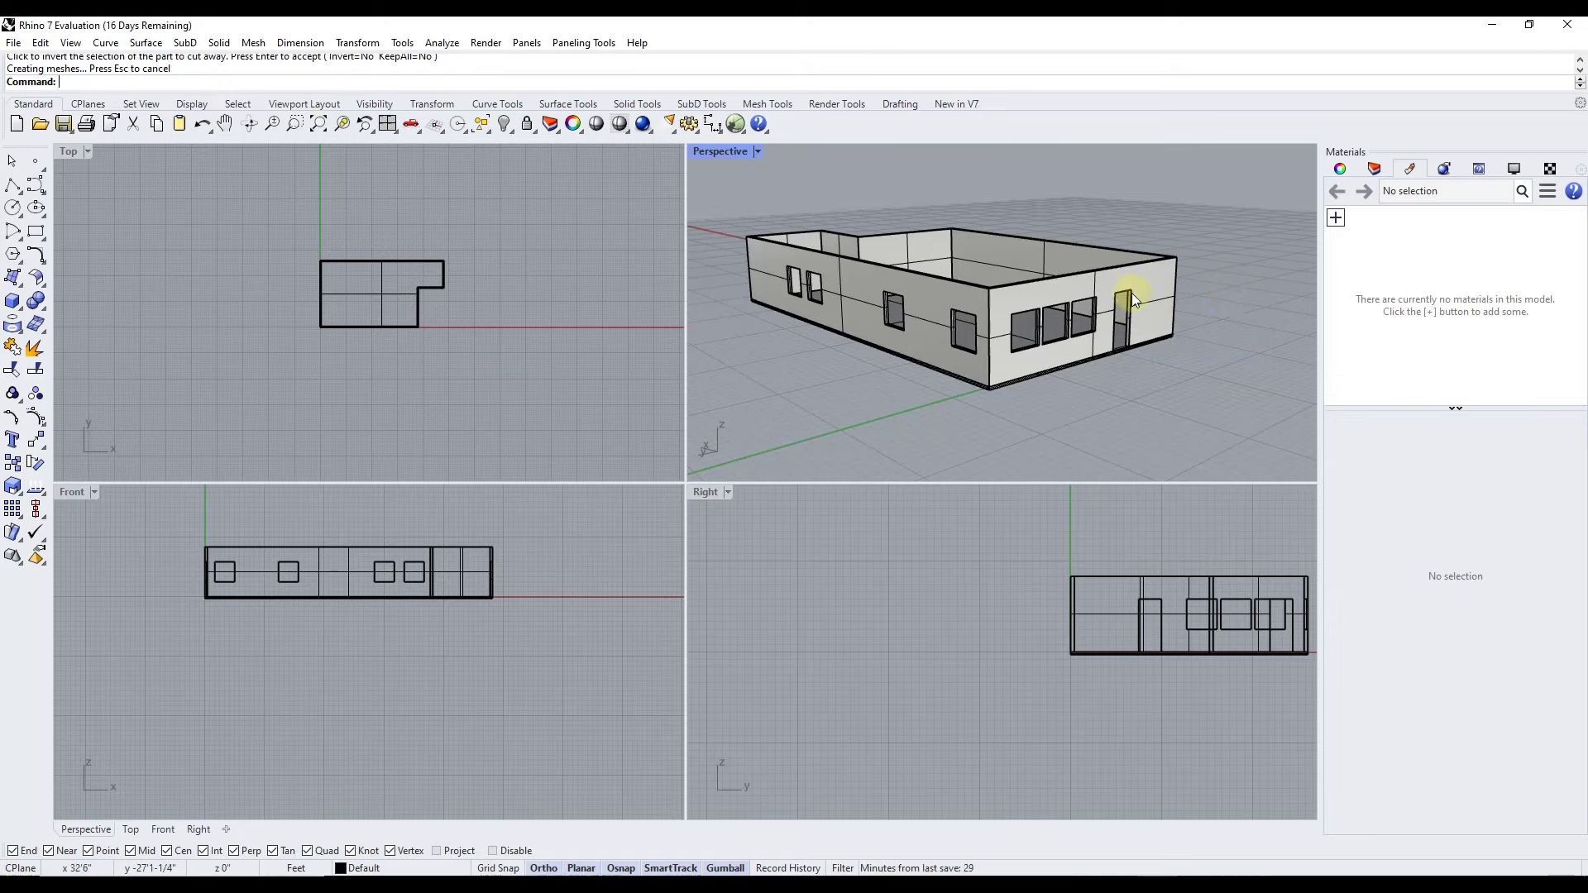
Zoom to the doorway and select the door outline curve
{"action": "scroll", "coordinate": [1125, 288], "scroll_direction": "up", "scroll_amount": 5}
{"action": "scroll", "coordinate": [1115, 285], "scroll_direction": "down", "scroll_amount": 4}
{"action": "scroll", "coordinate": [1144, 272], "scroll_direction": "up", "scroll_amount": 4}
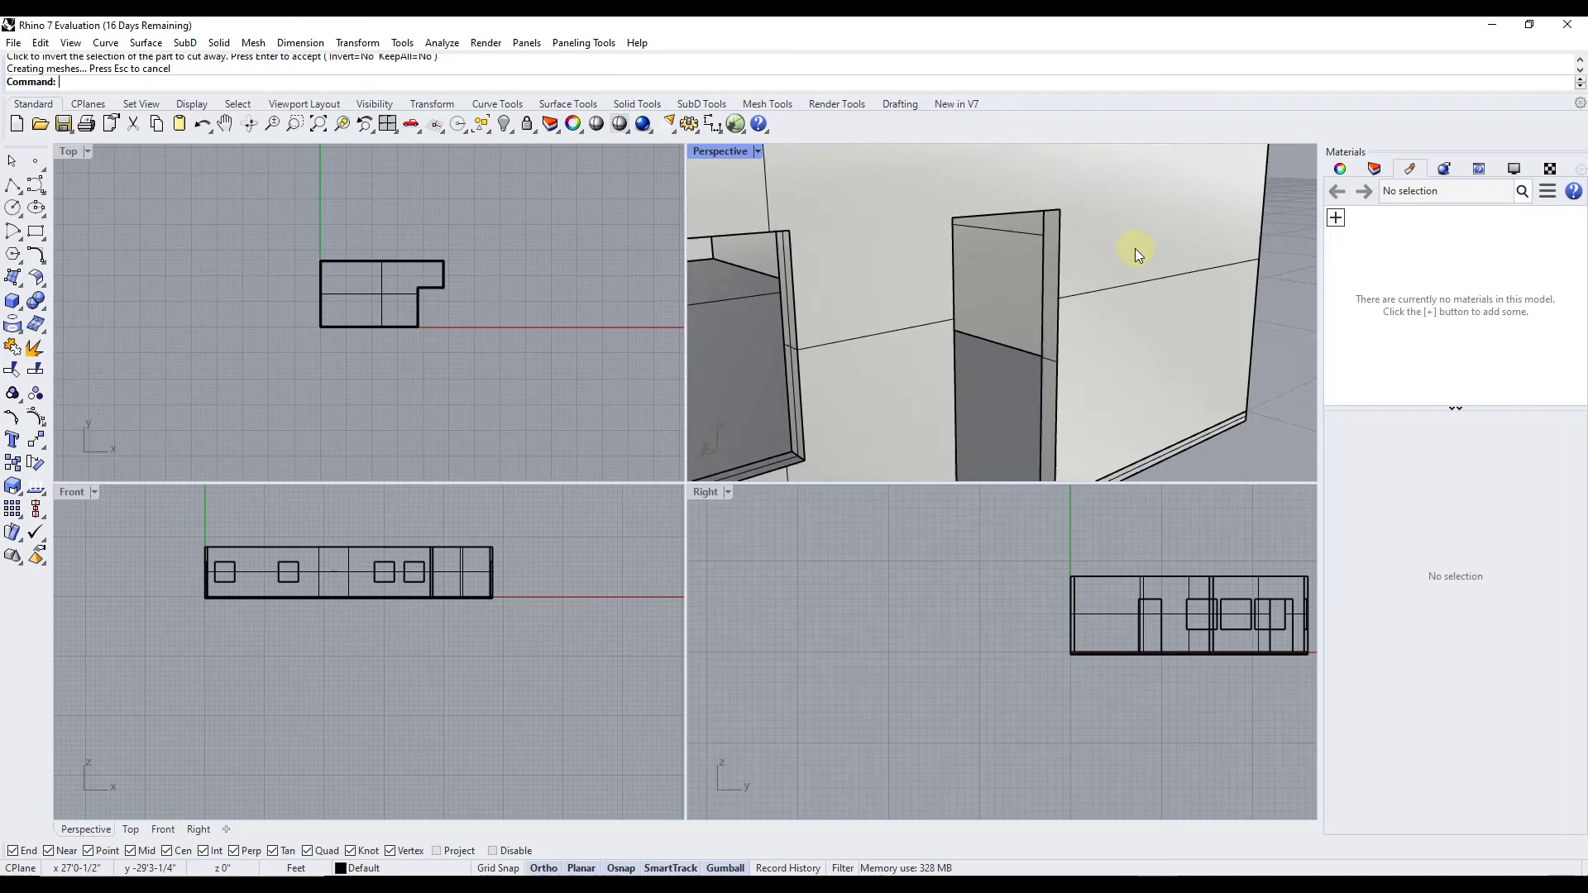
{"action": "scroll", "coordinate": [1134, 250], "scroll_direction": "down", "scroll_amount": 4}
{"action": "scroll", "coordinate": [1067, 306], "scroll_direction": "up", "scroll_amount": 4}
{"action": "left_click", "coordinate": [1048, 301]}
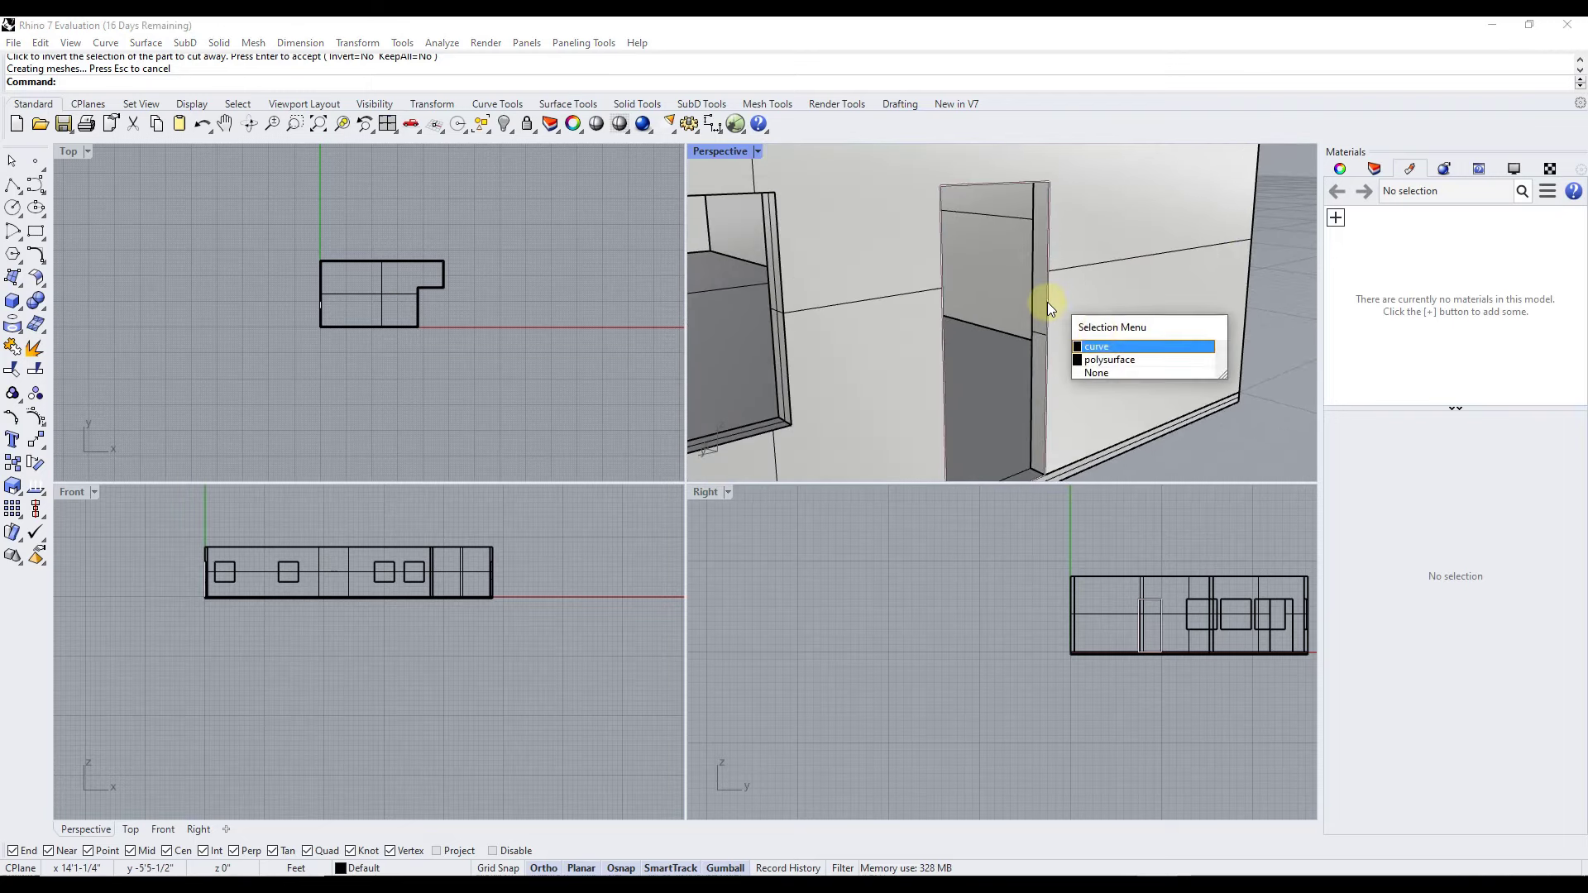
{"action": "left_click", "coordinate": [1107, 348]}
{"action": "scroll", "coordinate": [1134, 257], "scroll_direction": "down", "scroll_amount": 1}
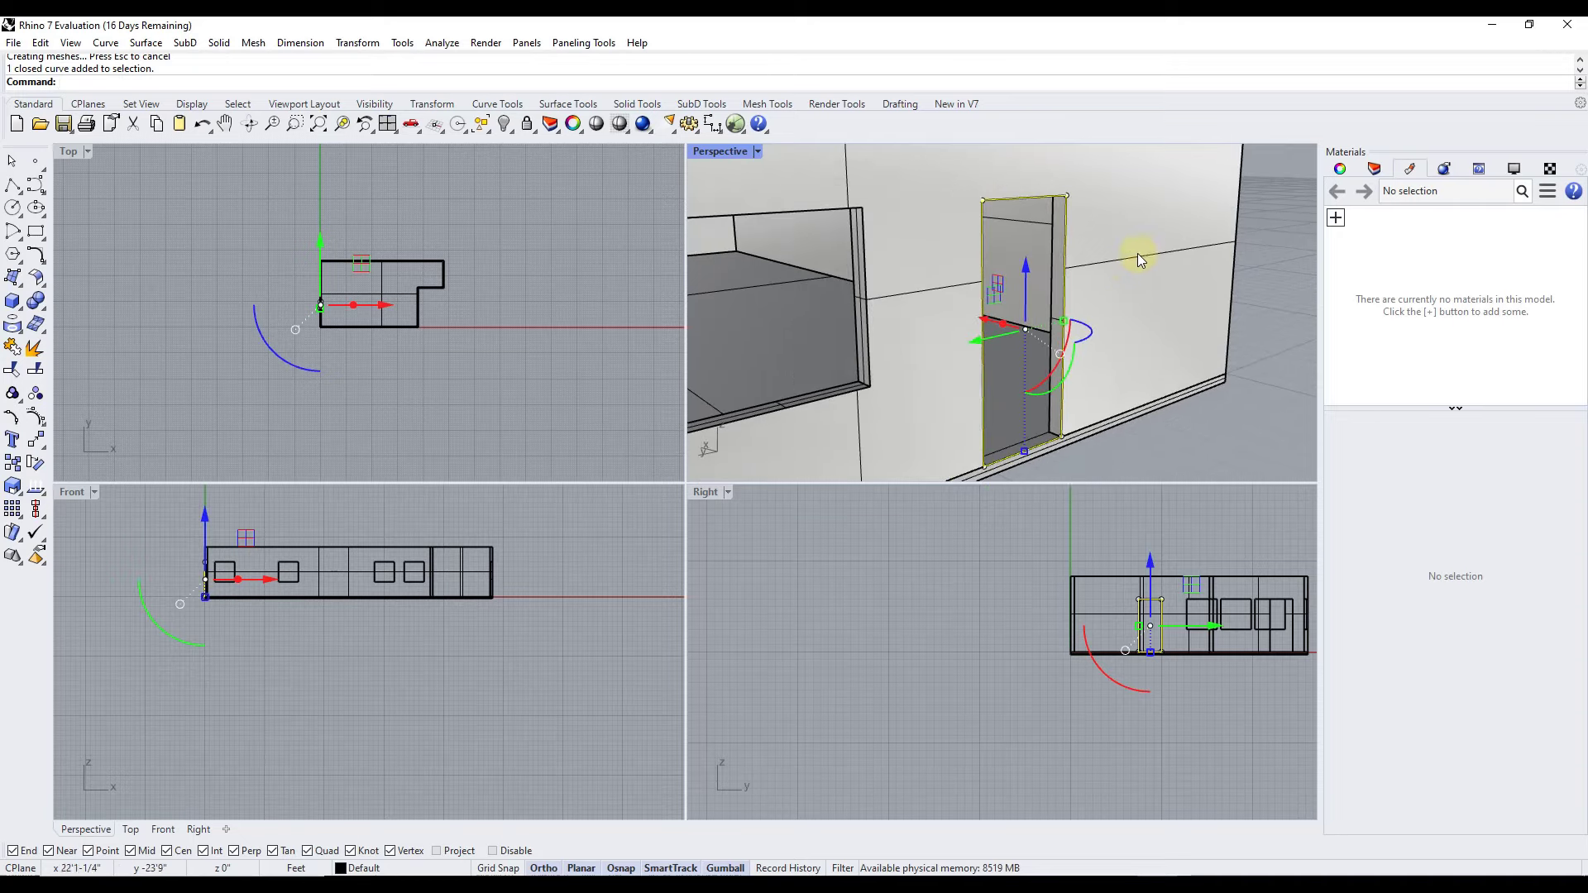
{"action": "right_click_drag", "start_coordinate": [1138, 254], "coordinate": [1111, 277]}
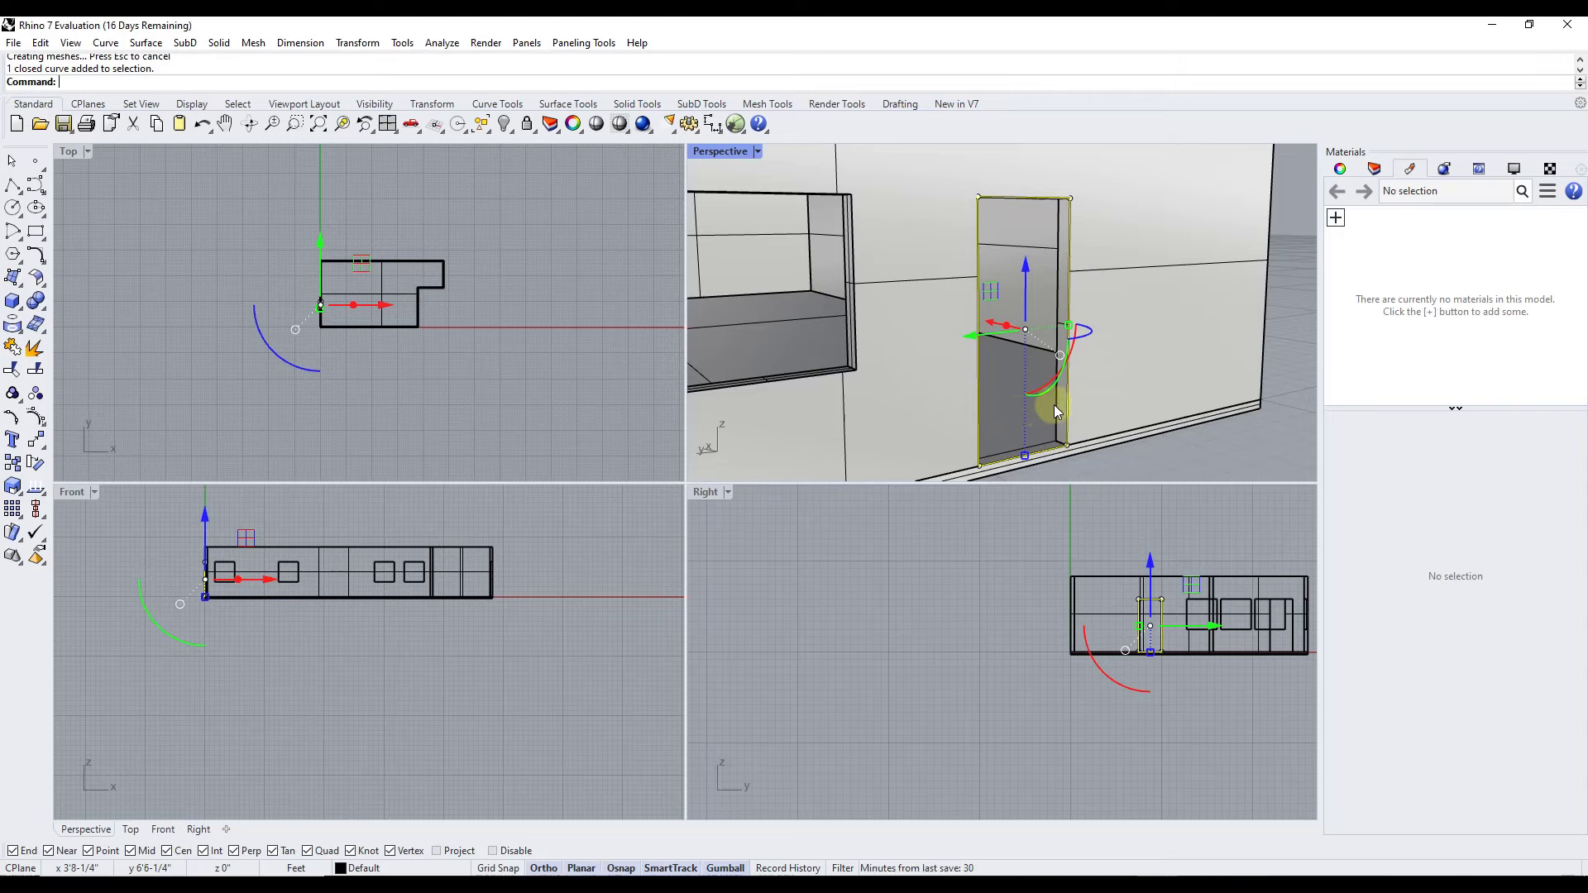
{"action": "scroll", "coordinate": [308, 328], "scroll_direction": "up", "scroll_amount": 3}
{"action": "scroll", "coordinate": [313, 301], "scroll_direction": "up", "scroll_amount": 6}
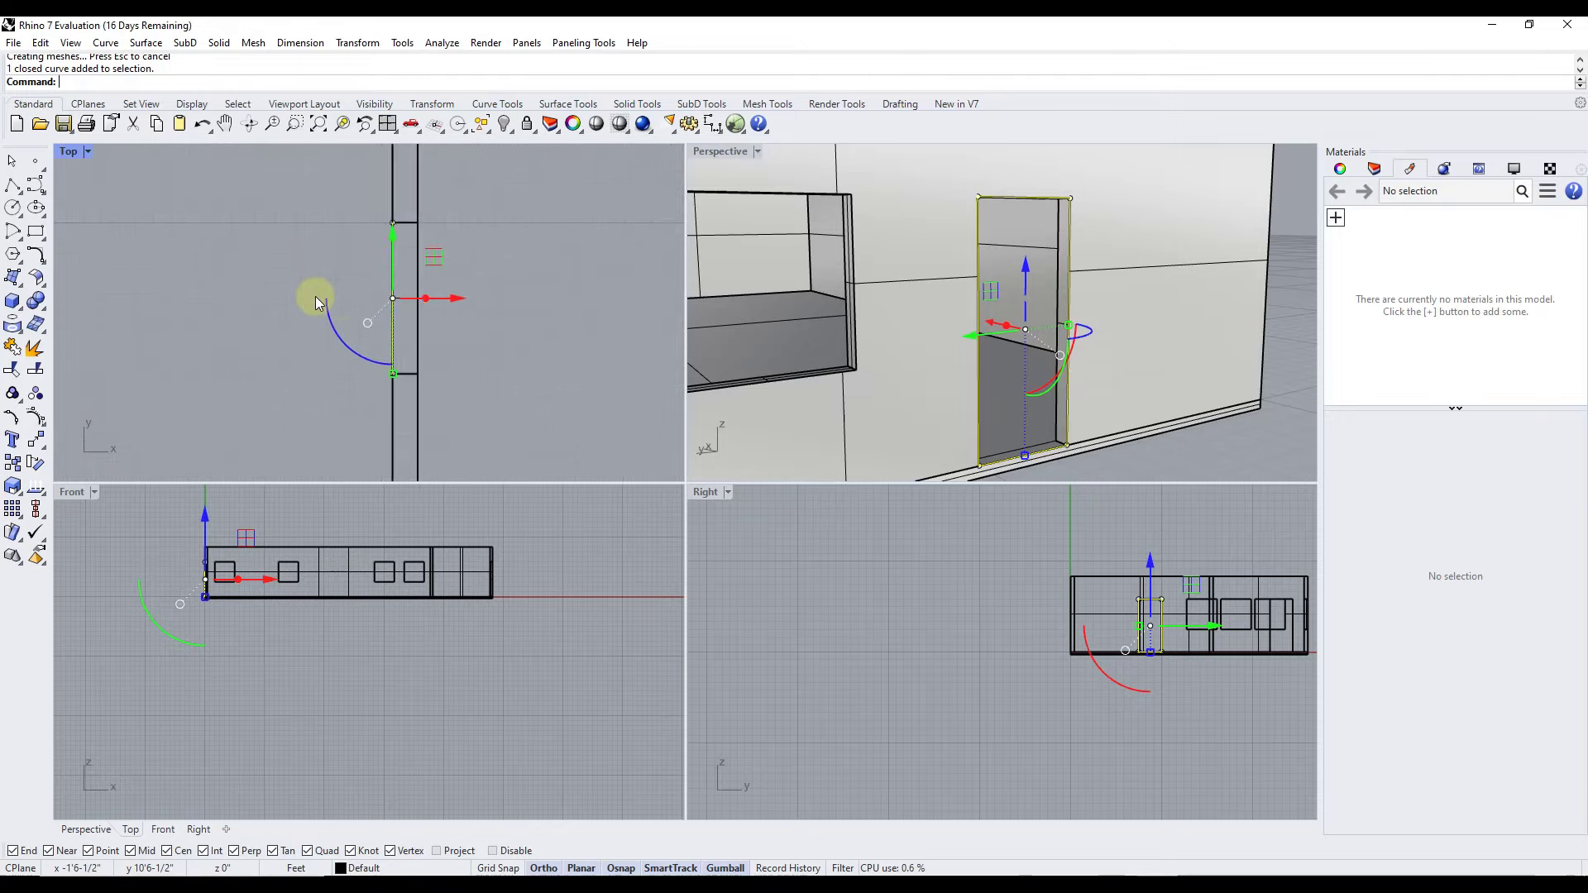
{"action": "scroll", "coordinate": [316, 296], "scroll_direction": "up", "scroll_amount": 2}
{"action": "scroll", "coordinate": [410, 202], "scroll_direction": "up", "scroll_amount": 2}
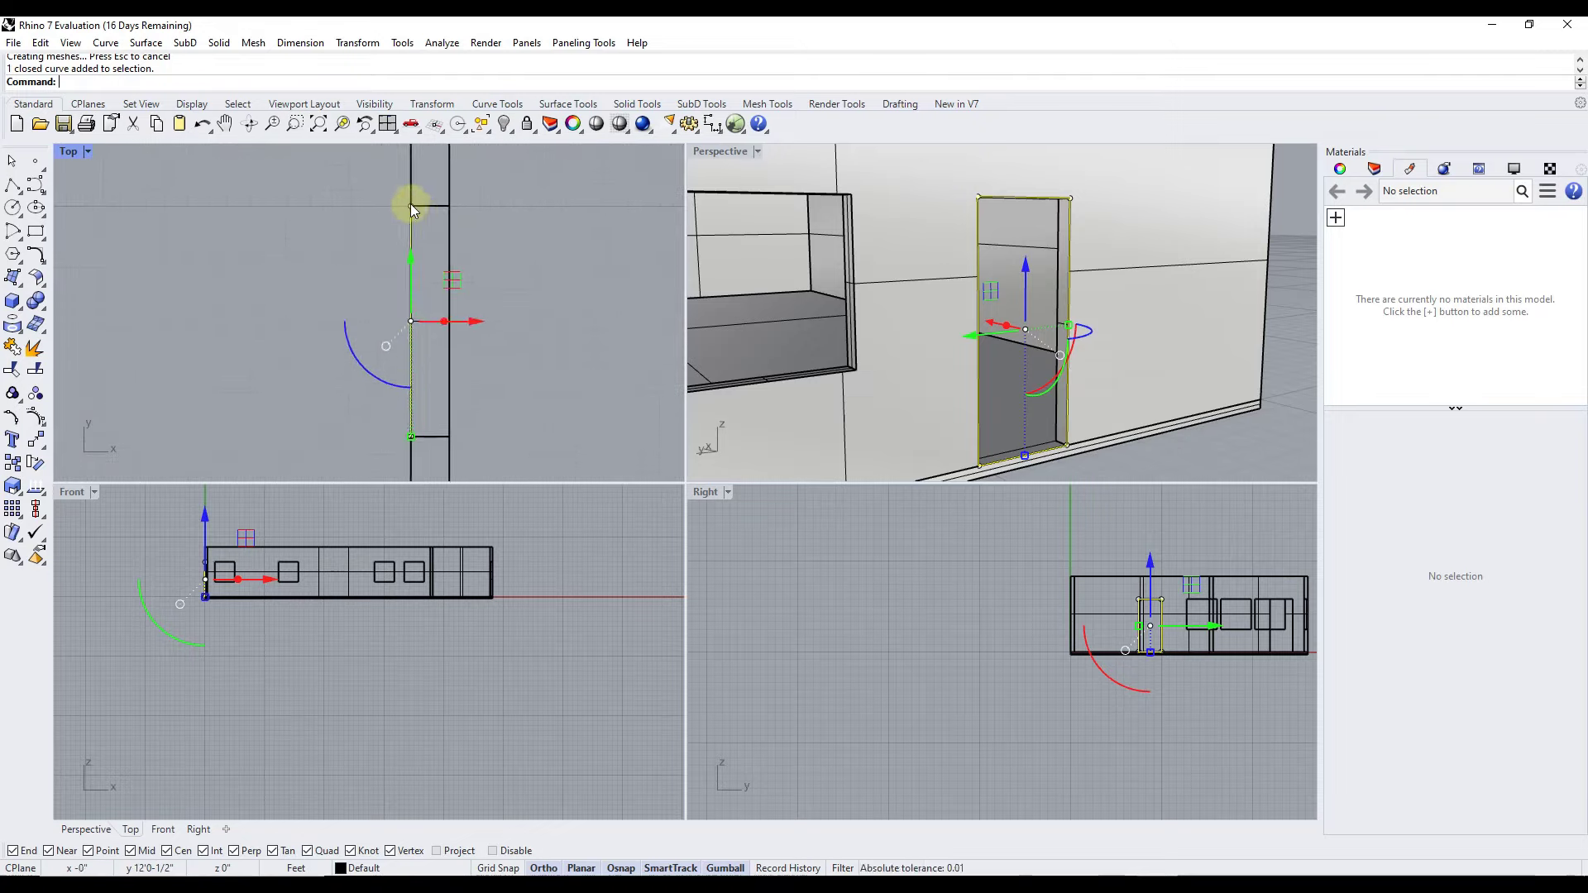
Move the door outline from its end point to the wall's mid-thickness point
{"action": "type", "text": "move"}
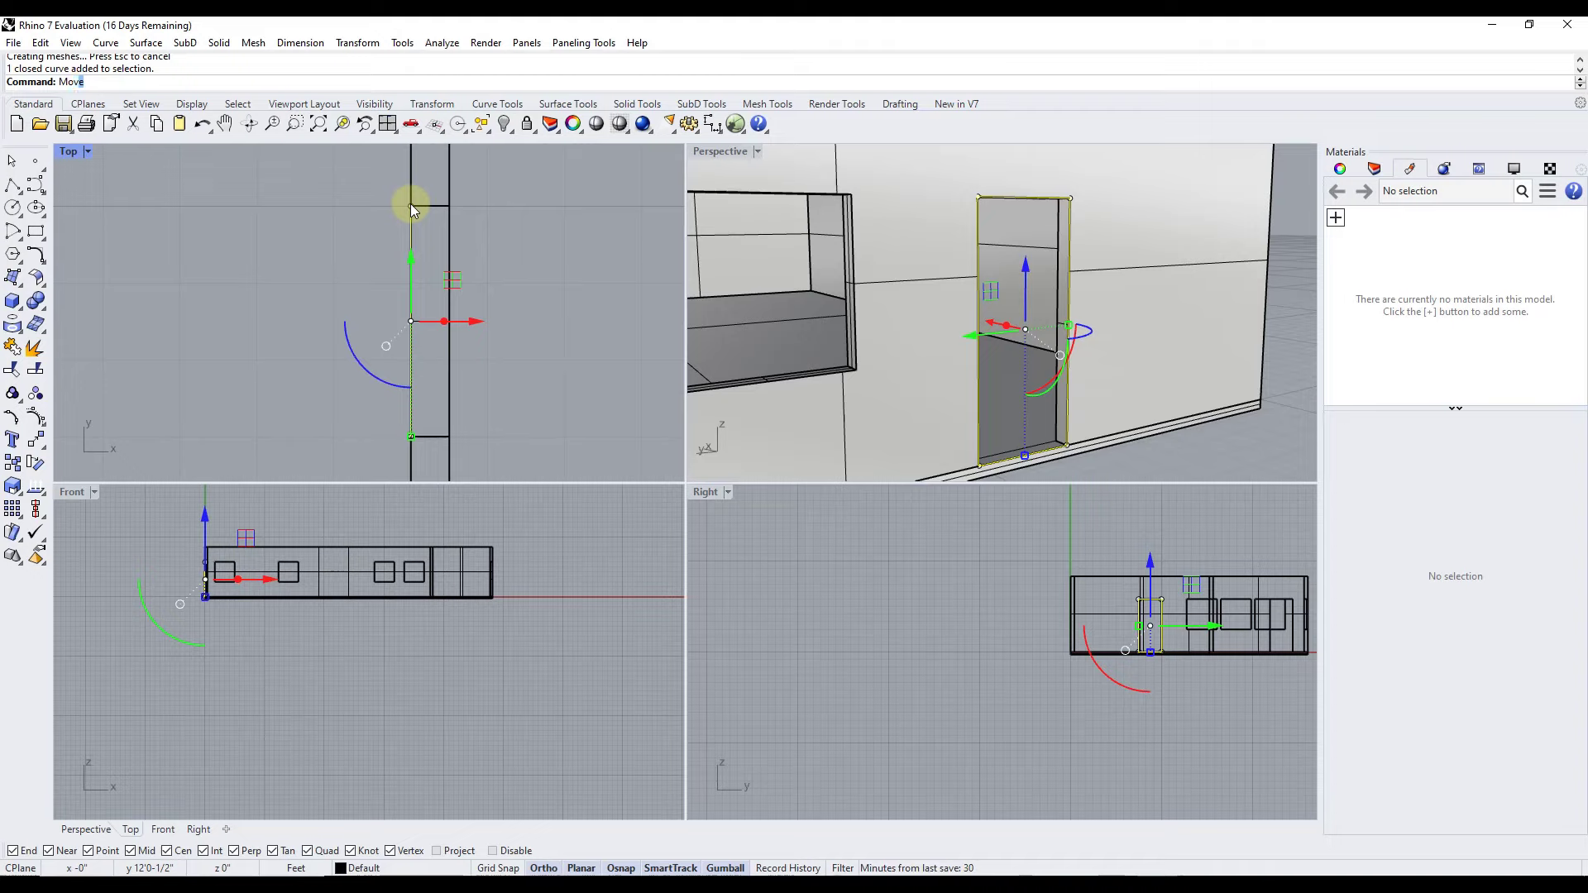
{"action": "key", "text": "Return"}
{"action": "left_click", "coordinate": [410, 205]}
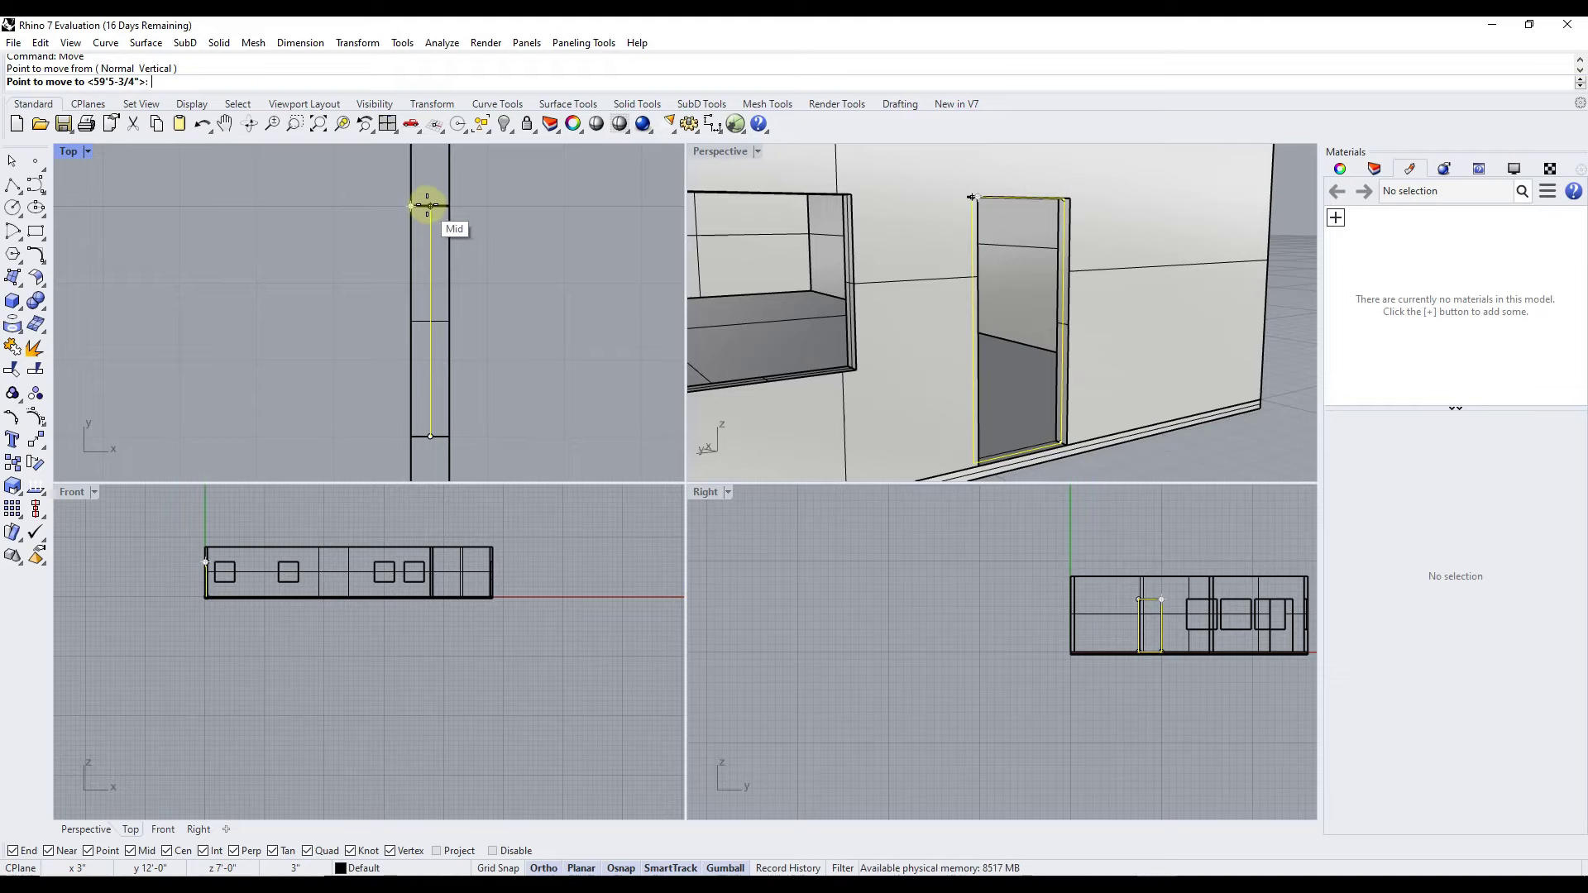
{"action": "left_click", "coordinate": [428, 205]}
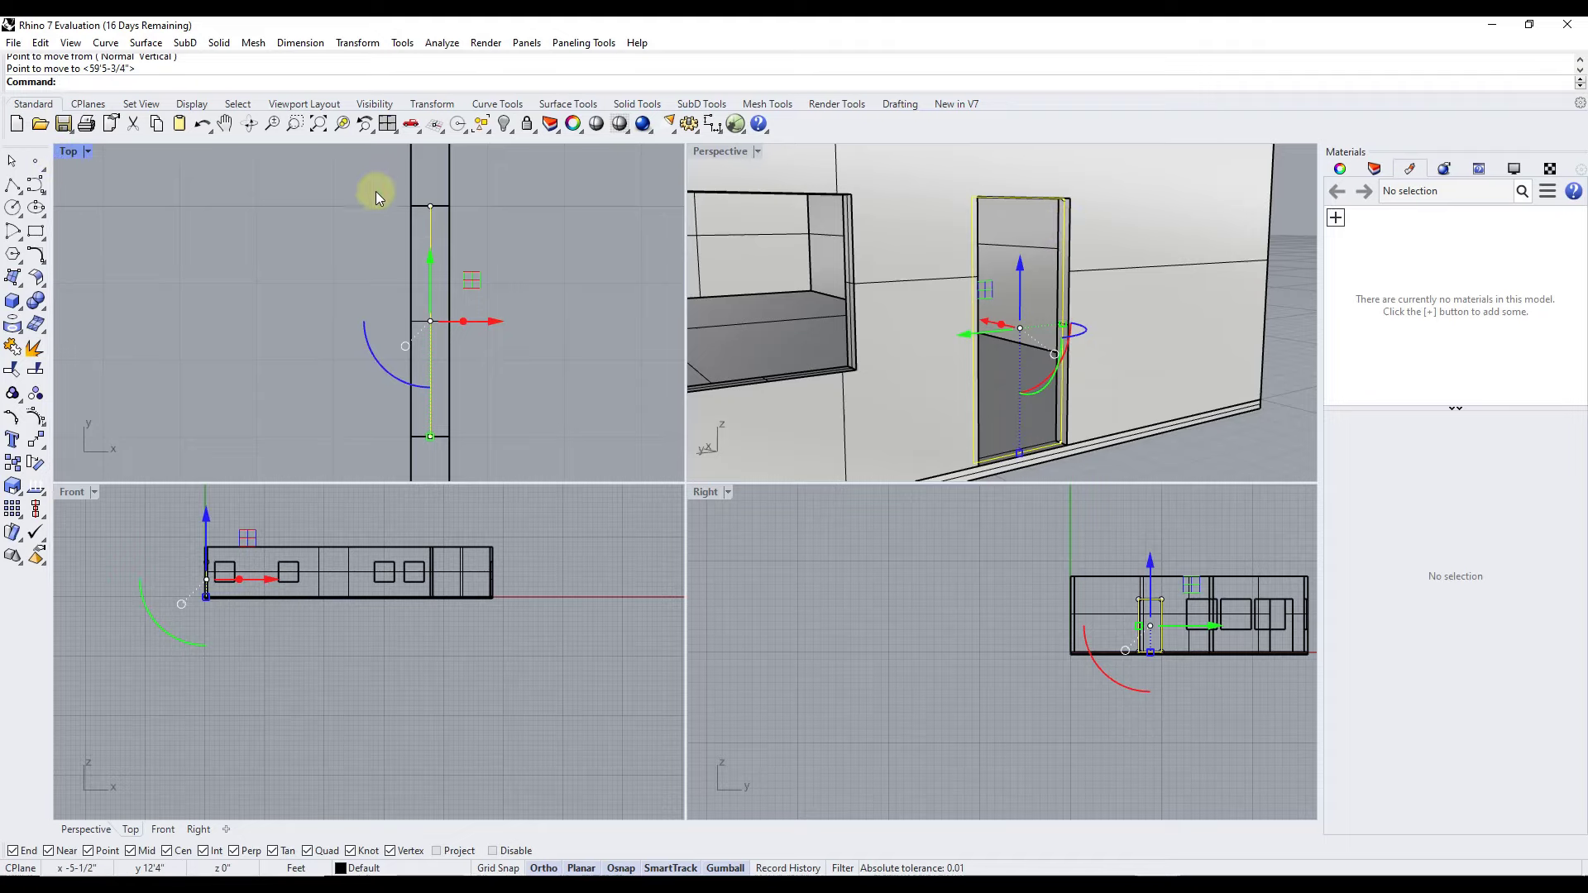
{"action": "right_click_drag", "start_coordinate": [464, 223], "coordinate": [479, 240]}
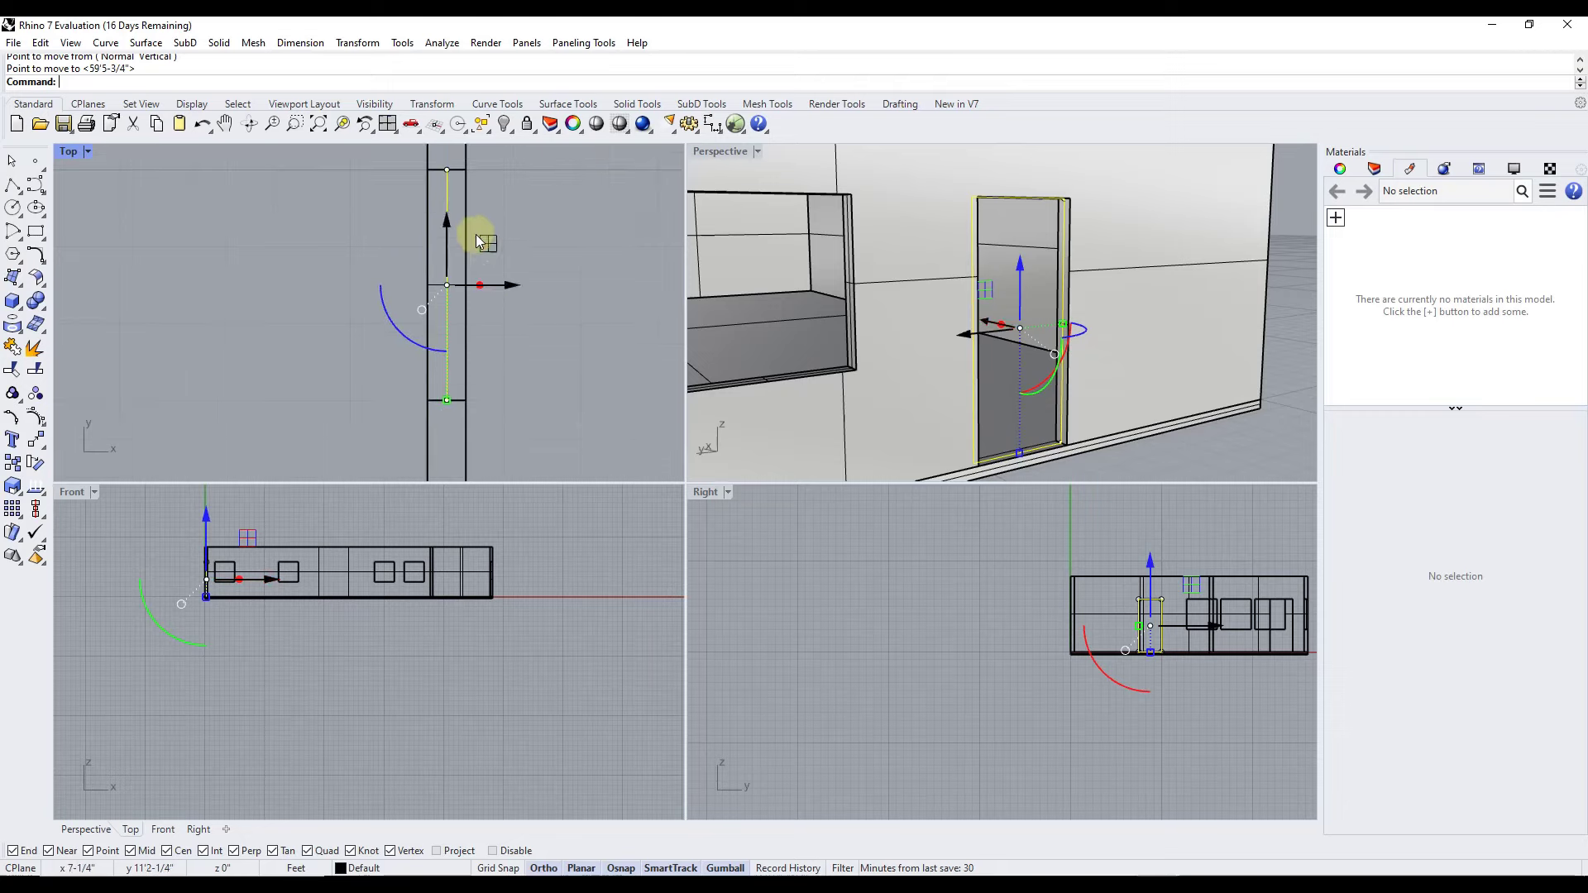
Extrude the door outline 1" with BothSides=Yes into a thin door panel
{"action": "type", "text": "Extr"}
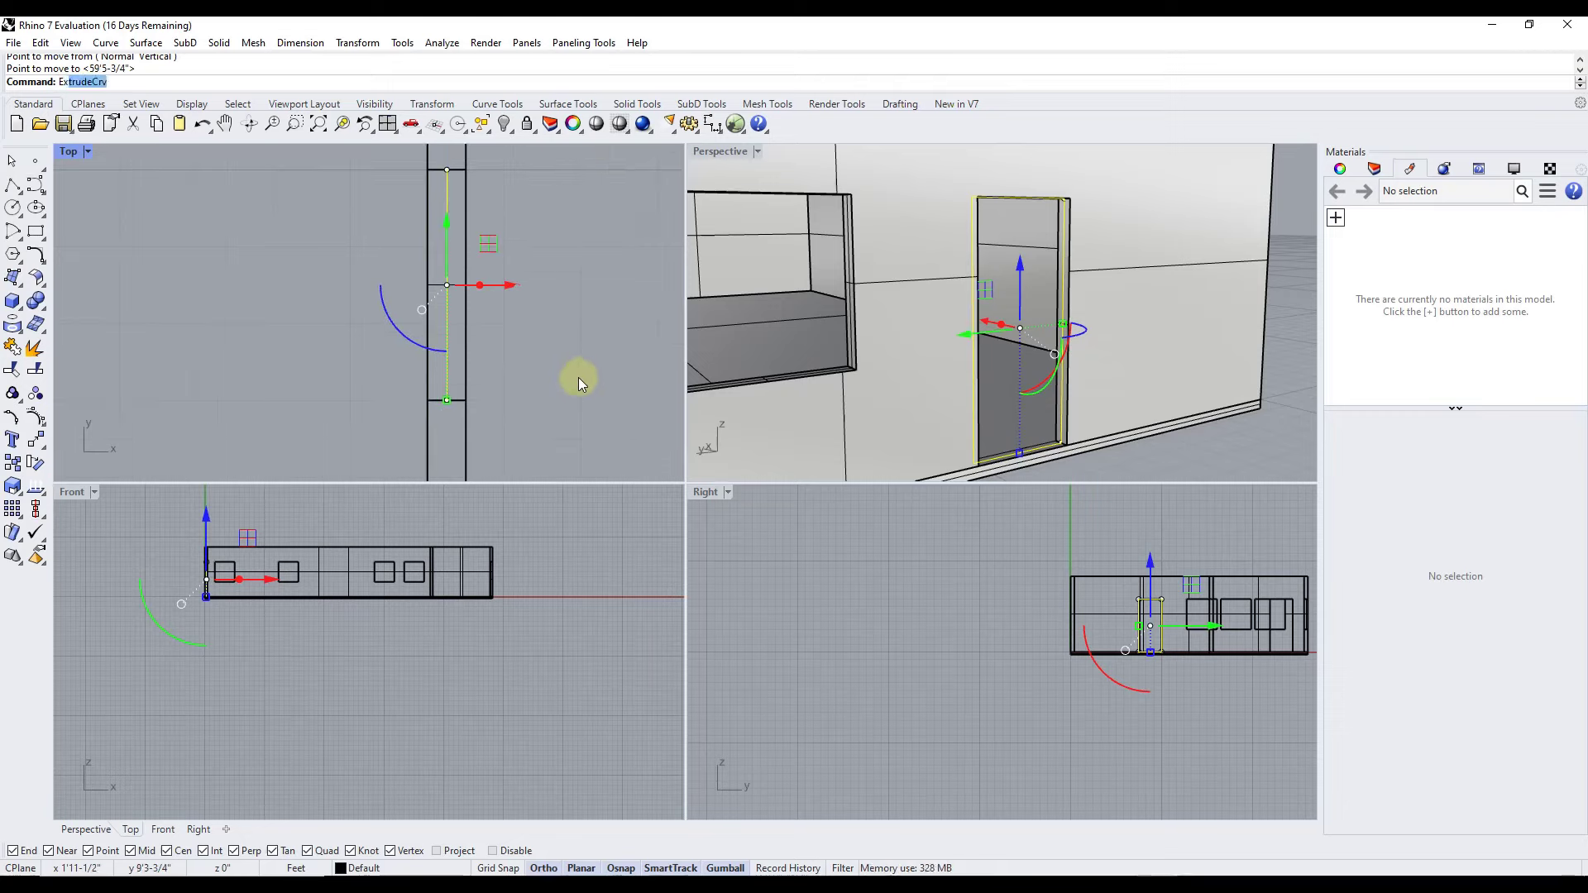
{"action": "type", "text": "u"}
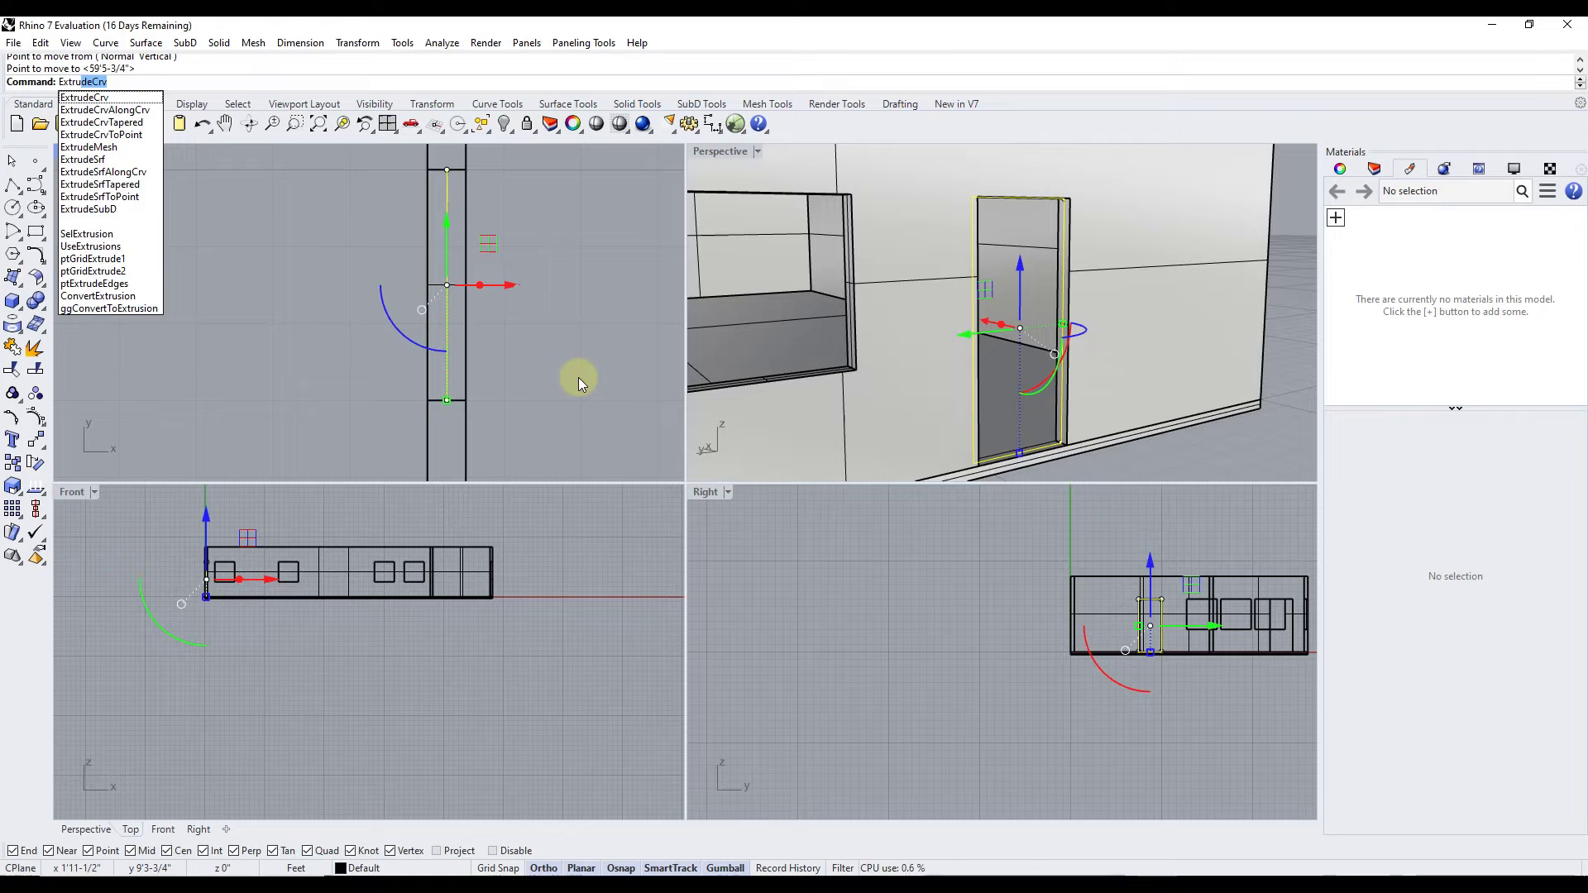
{"action": "key", "text": "Return"}
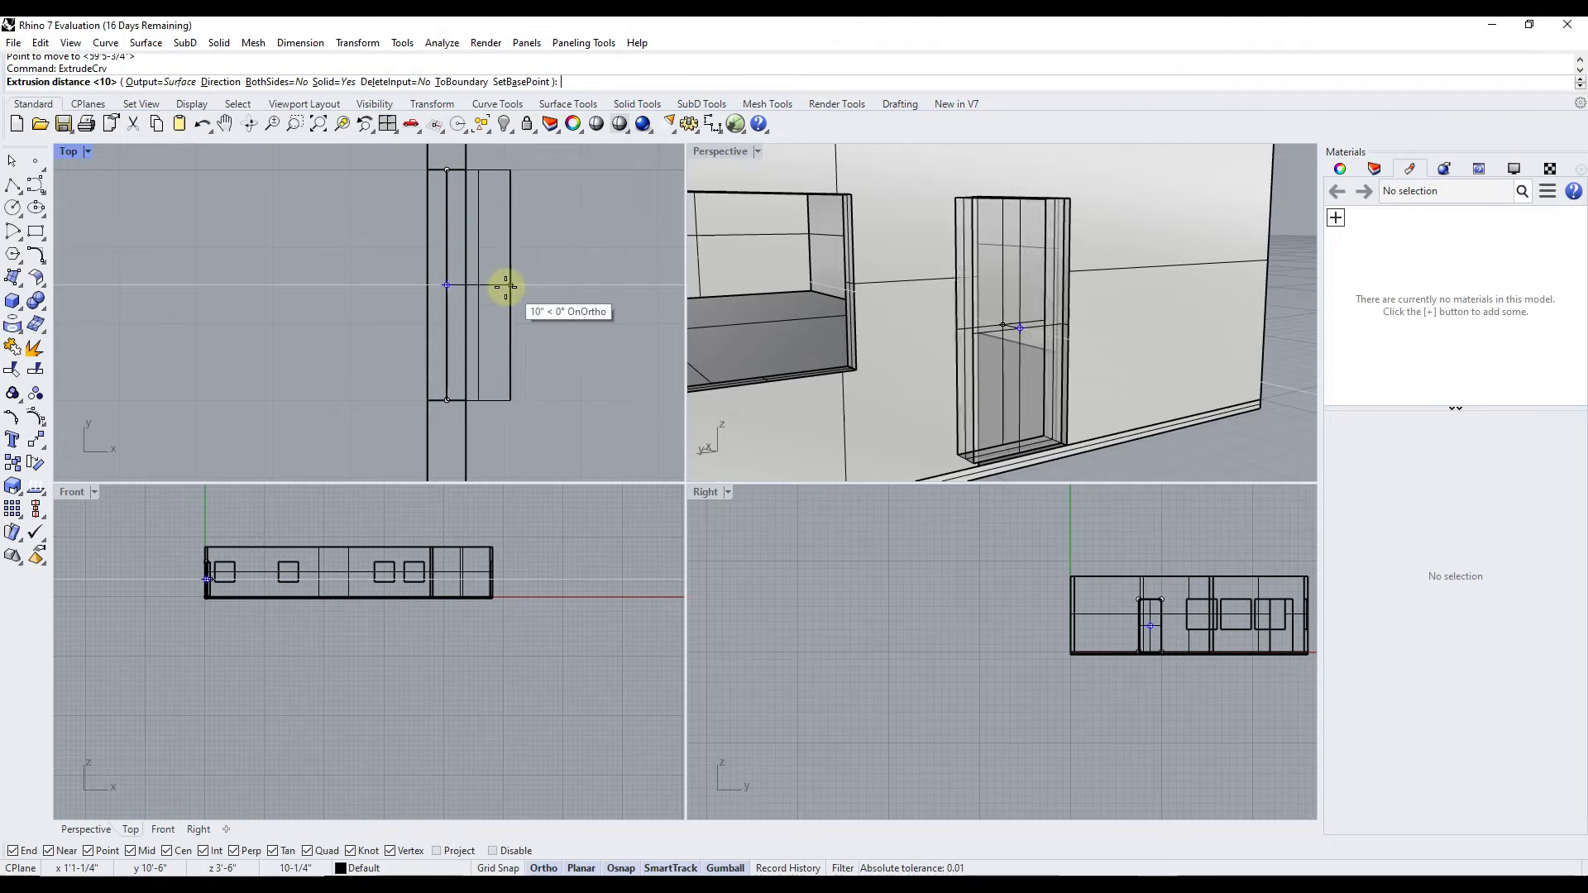
{"action": "scroll", "coordinate": [468, 294], "scroll_direction": "up", "scroll_amount": 1}
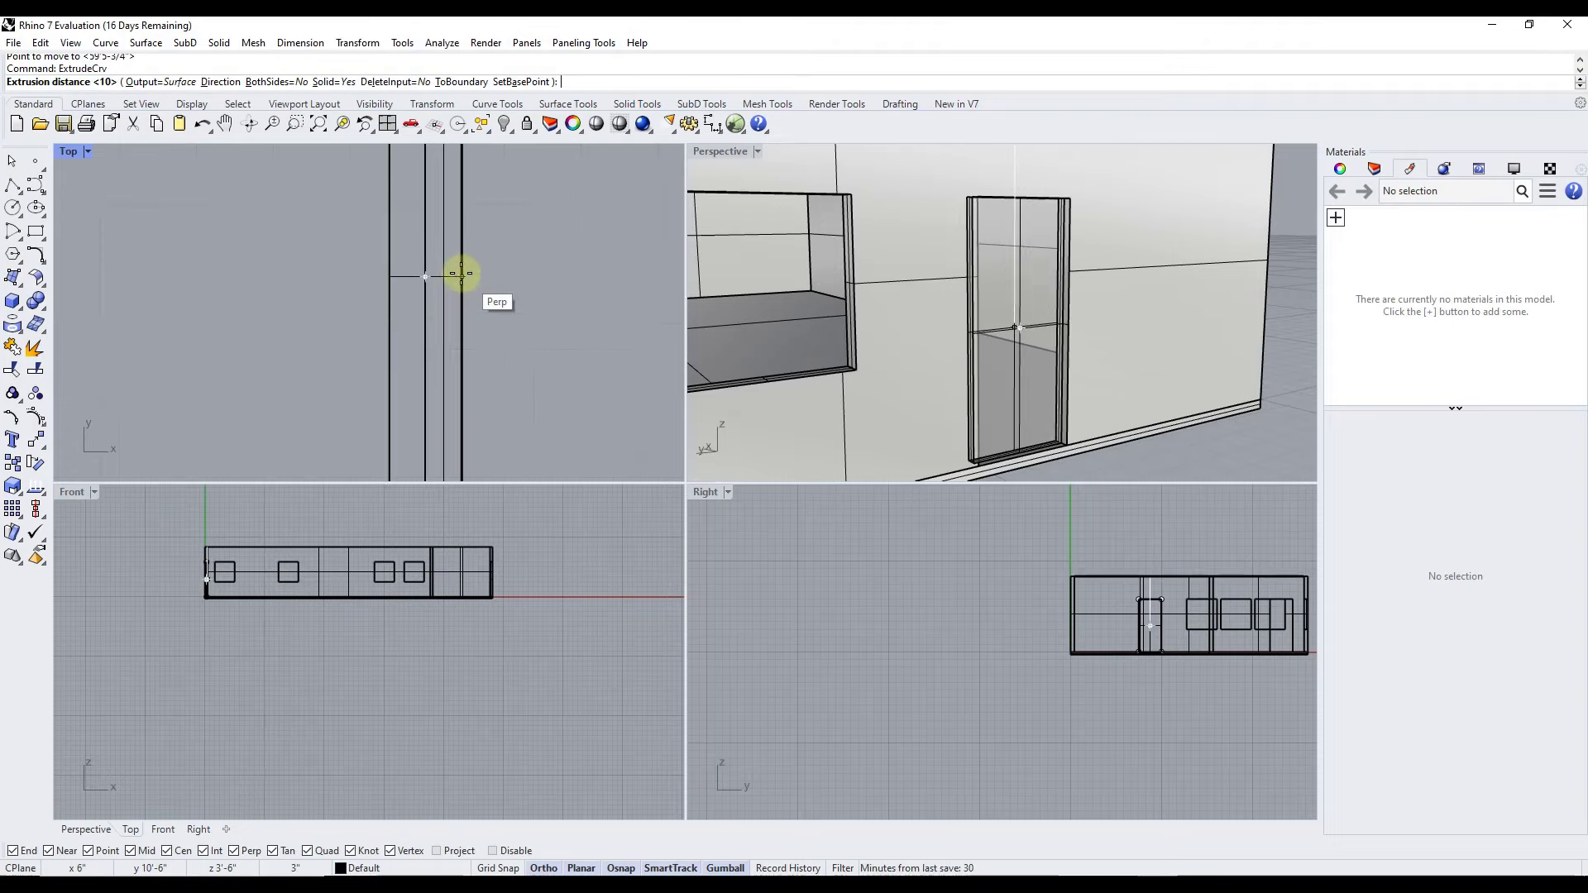
{"action": "scroll", "coordinate": [465, 282], "scroll_direction": "up", "scroll_amount": 1}
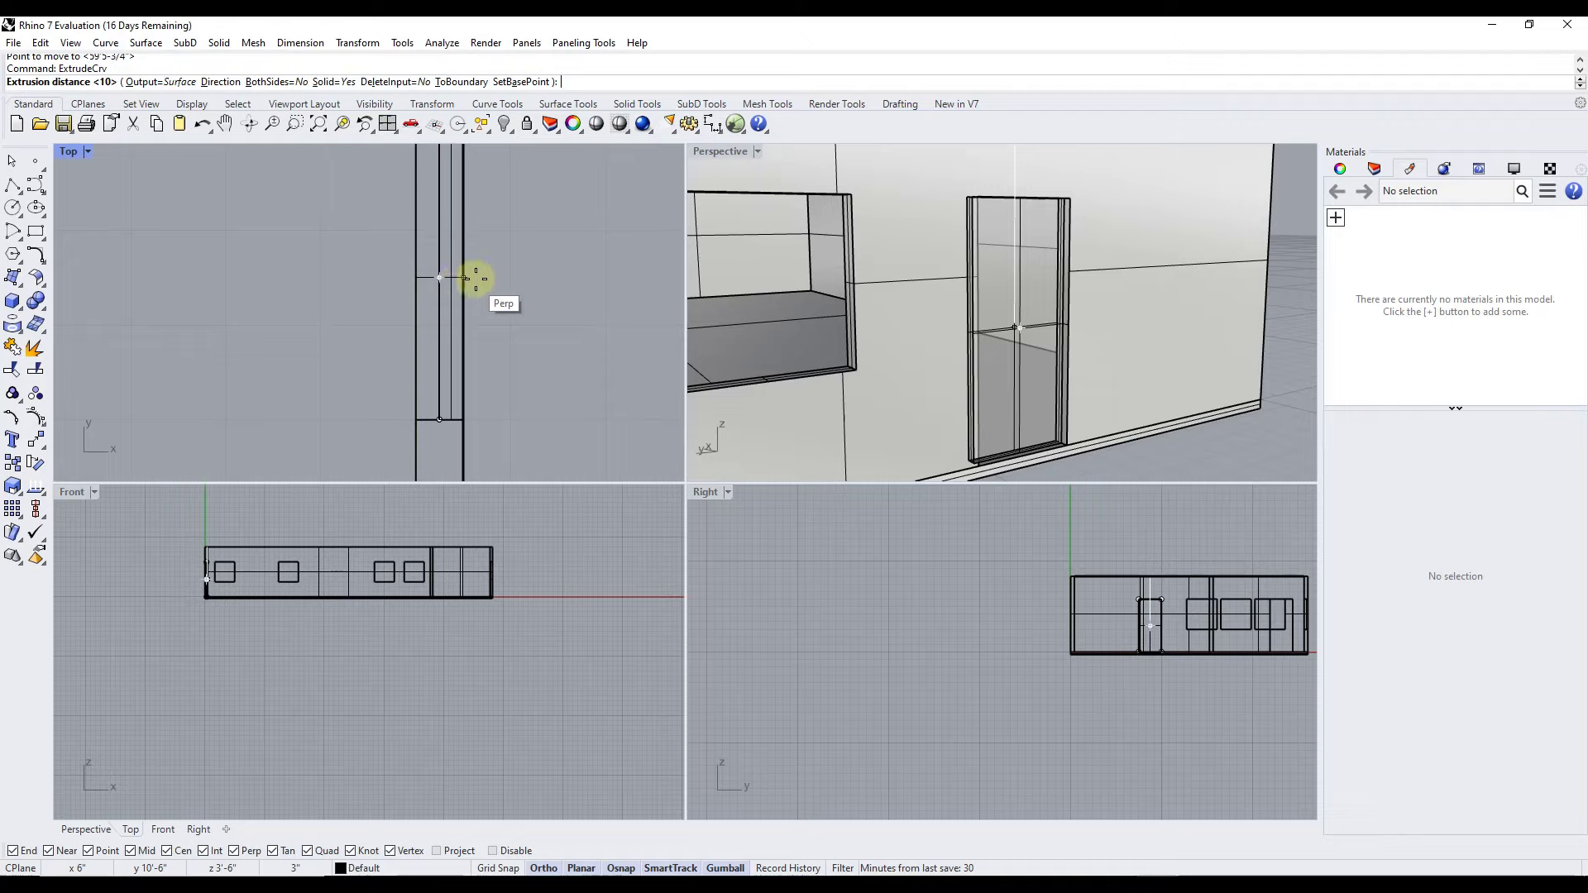
{"action": "scroll", "coordinate": [464, 278], "scroll_direction": "down", "scroll_amount": 2}
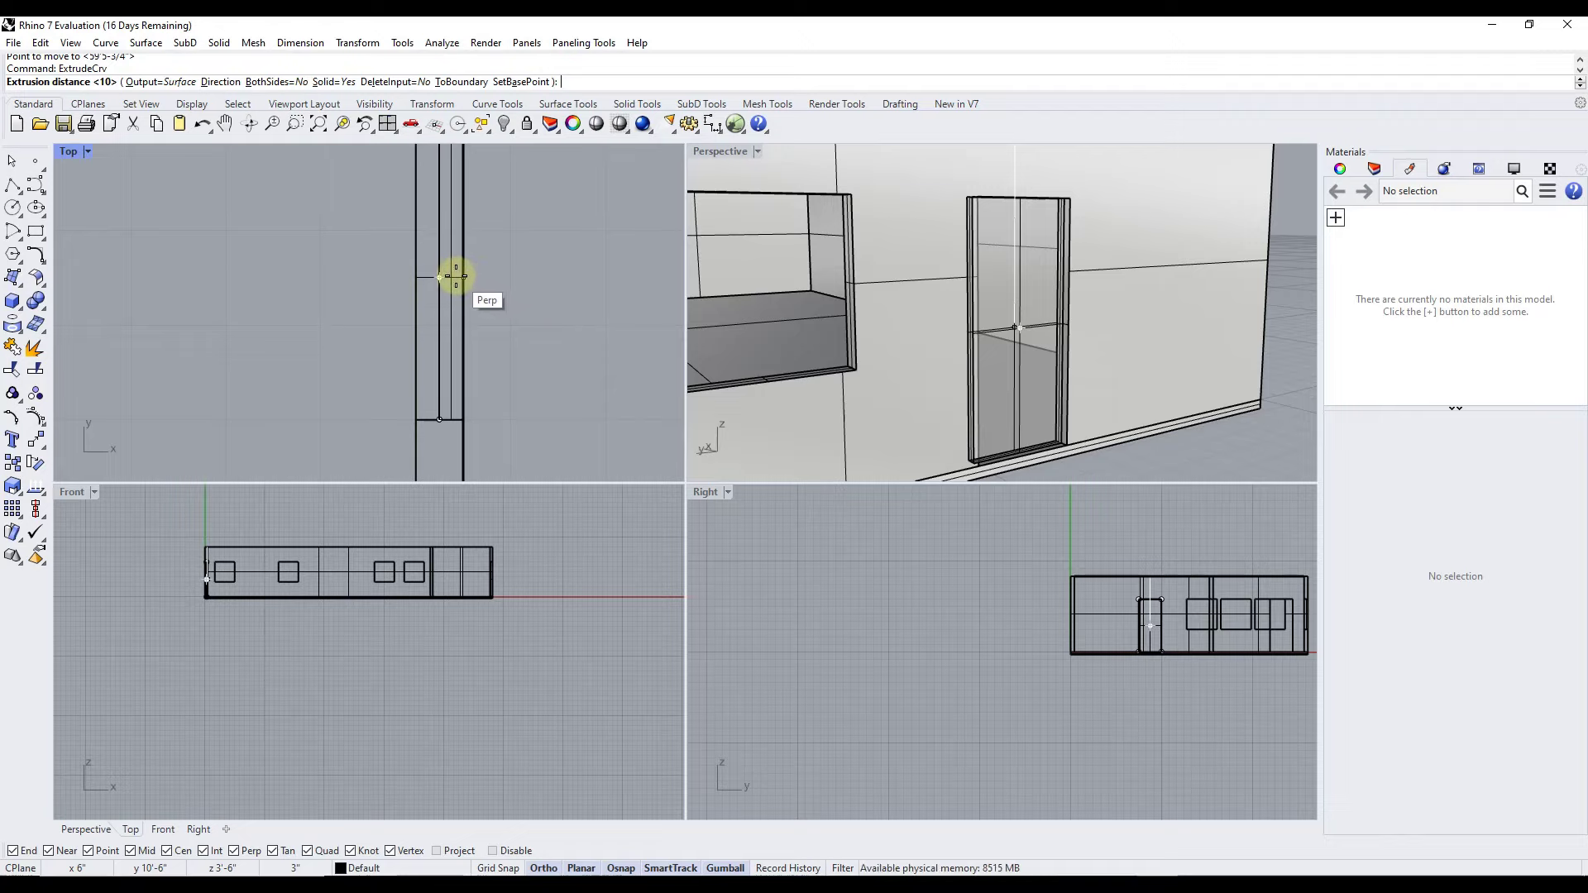
{"action": "scroll", "coordinate": [455, 278], "scroll_direction": "down", "scroll_amount": 3}
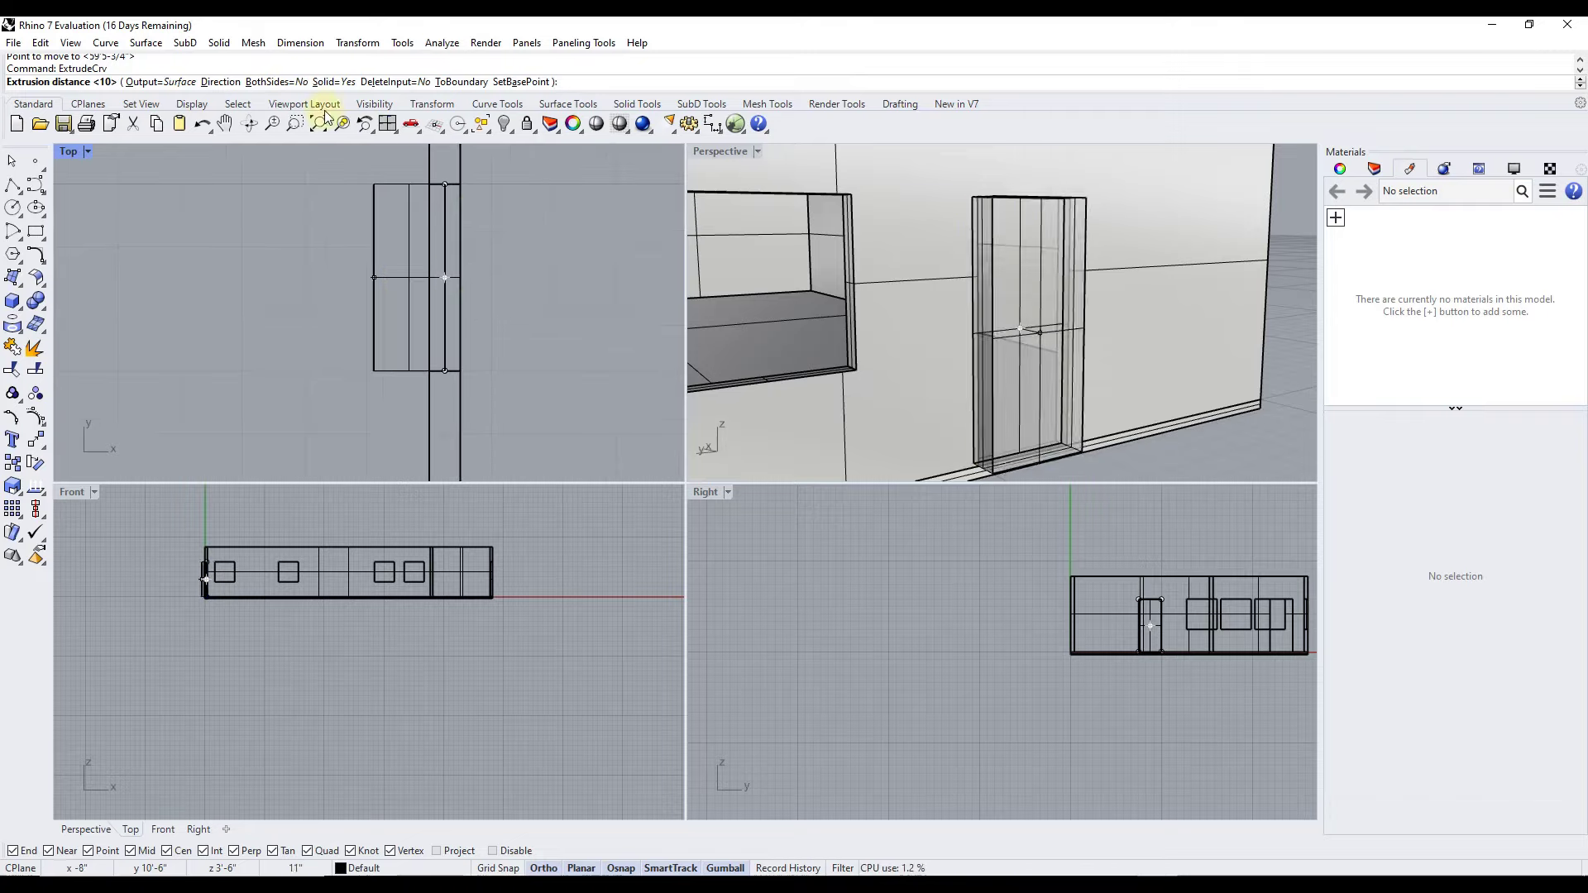
{"action": "left_click", "coordinate": [276, 81]}
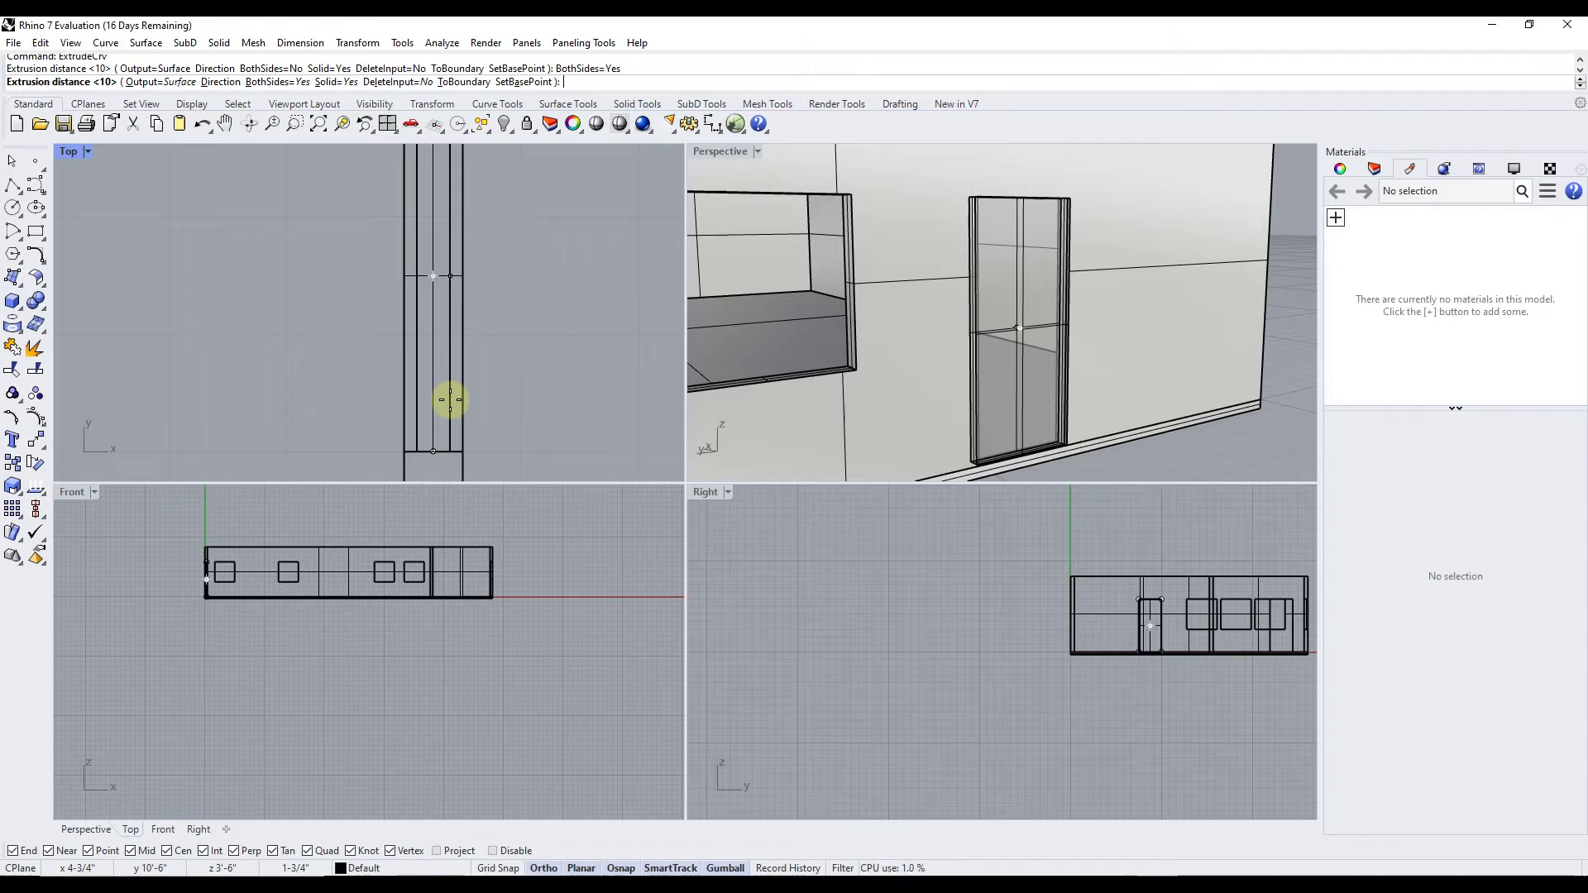
{"action": "type", "text": "1\""}
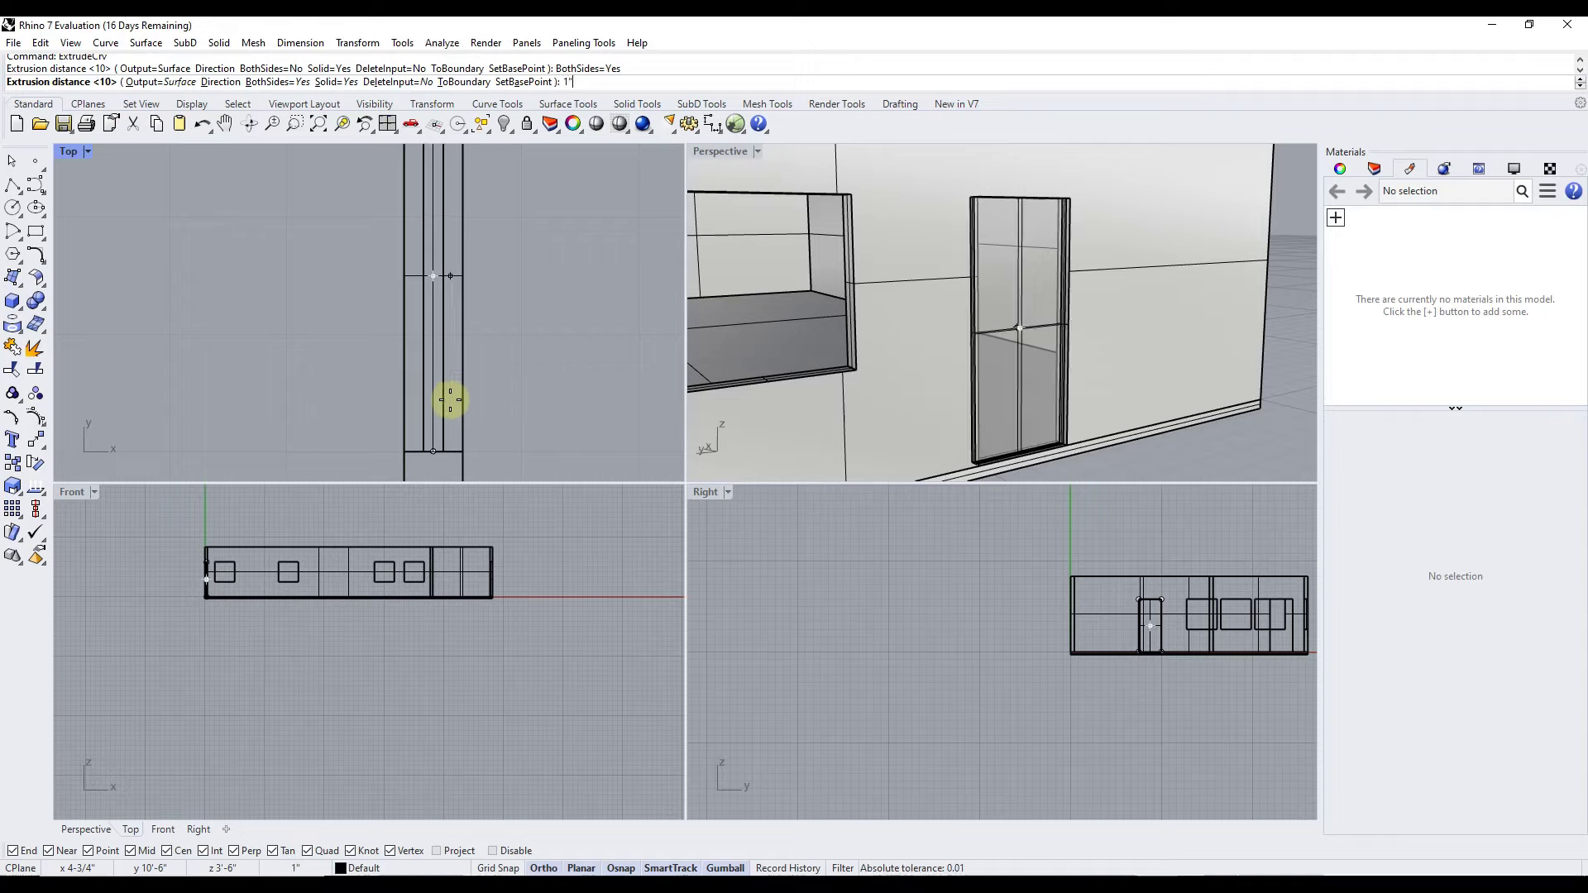
{"action": "key", "text": "Return"}
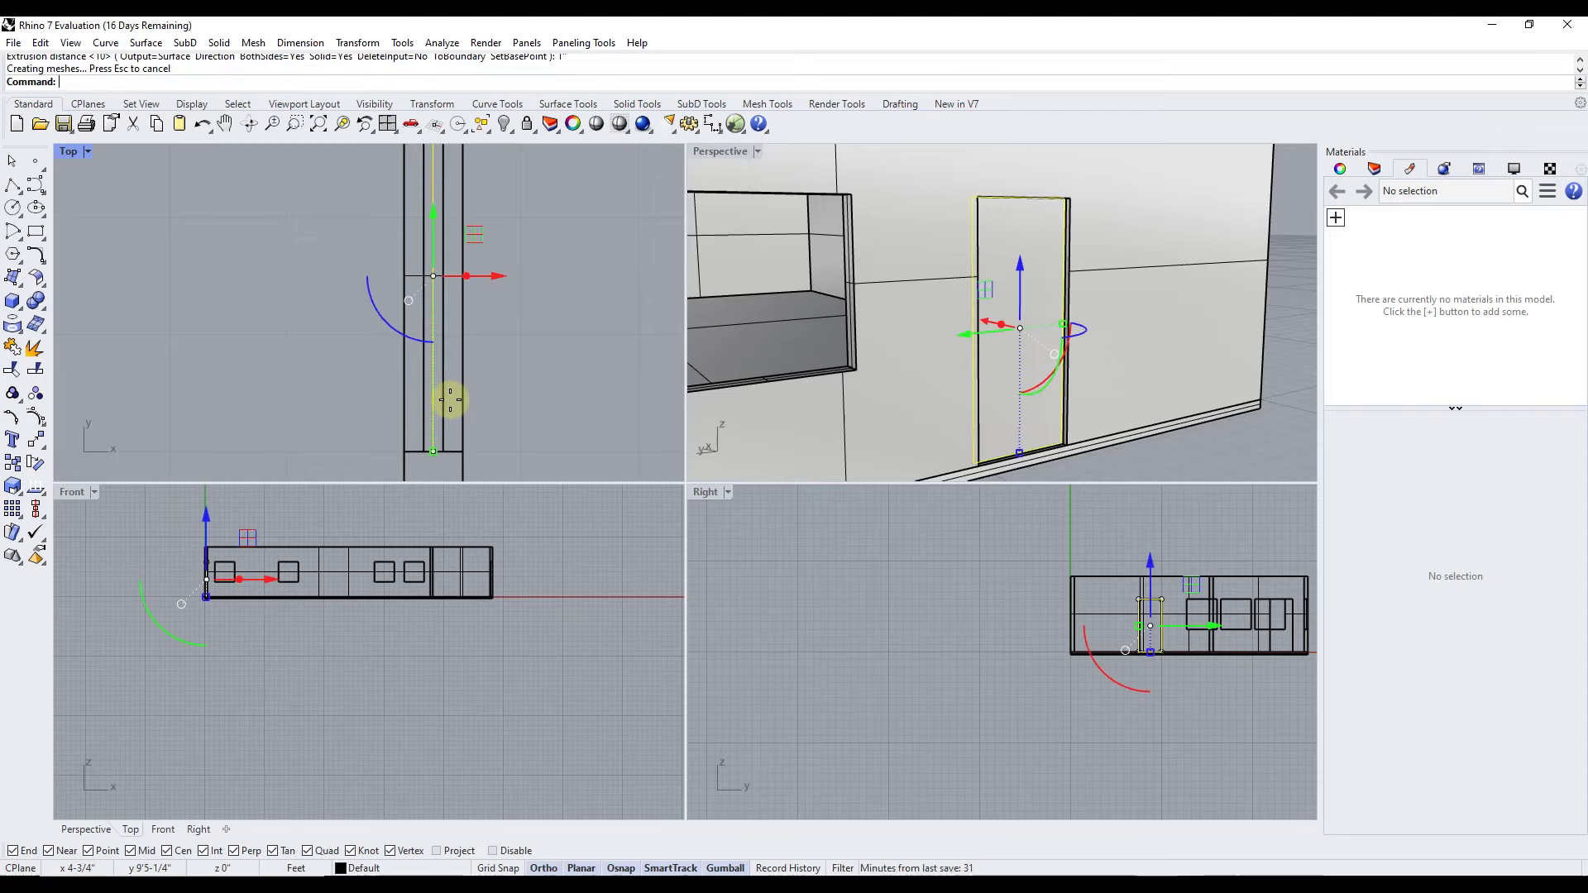
Select the door outline curve among the overlapping objects
{"action": "right_click_drag", "start_coordinate": [1063, 273], "coordinate": [1002, 263]}
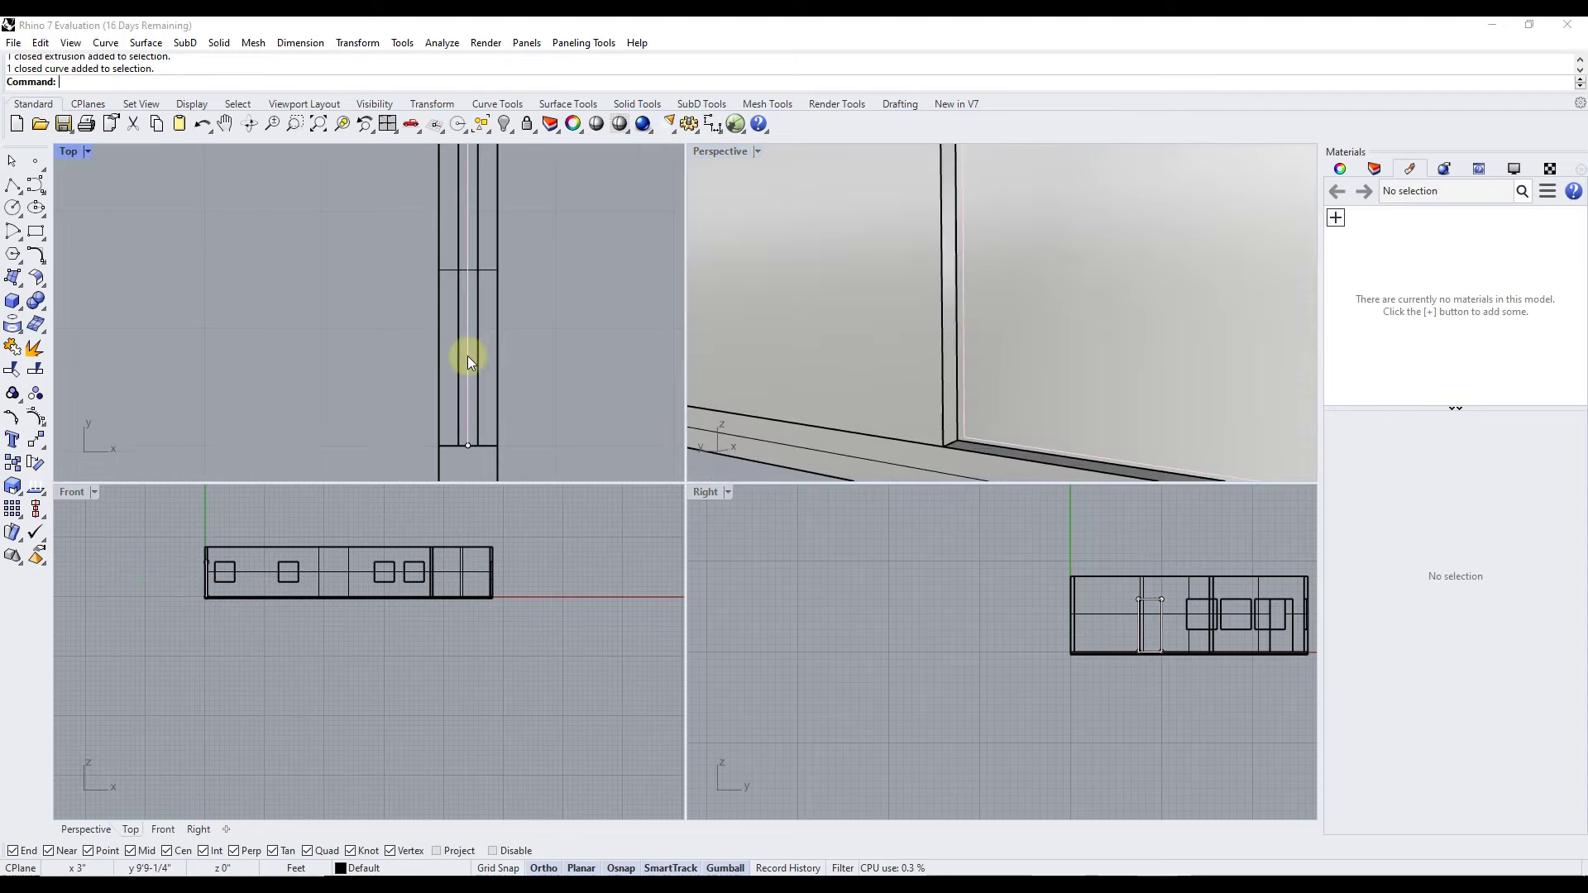
{"action": "left_click", "coordinate": [469, 356]}
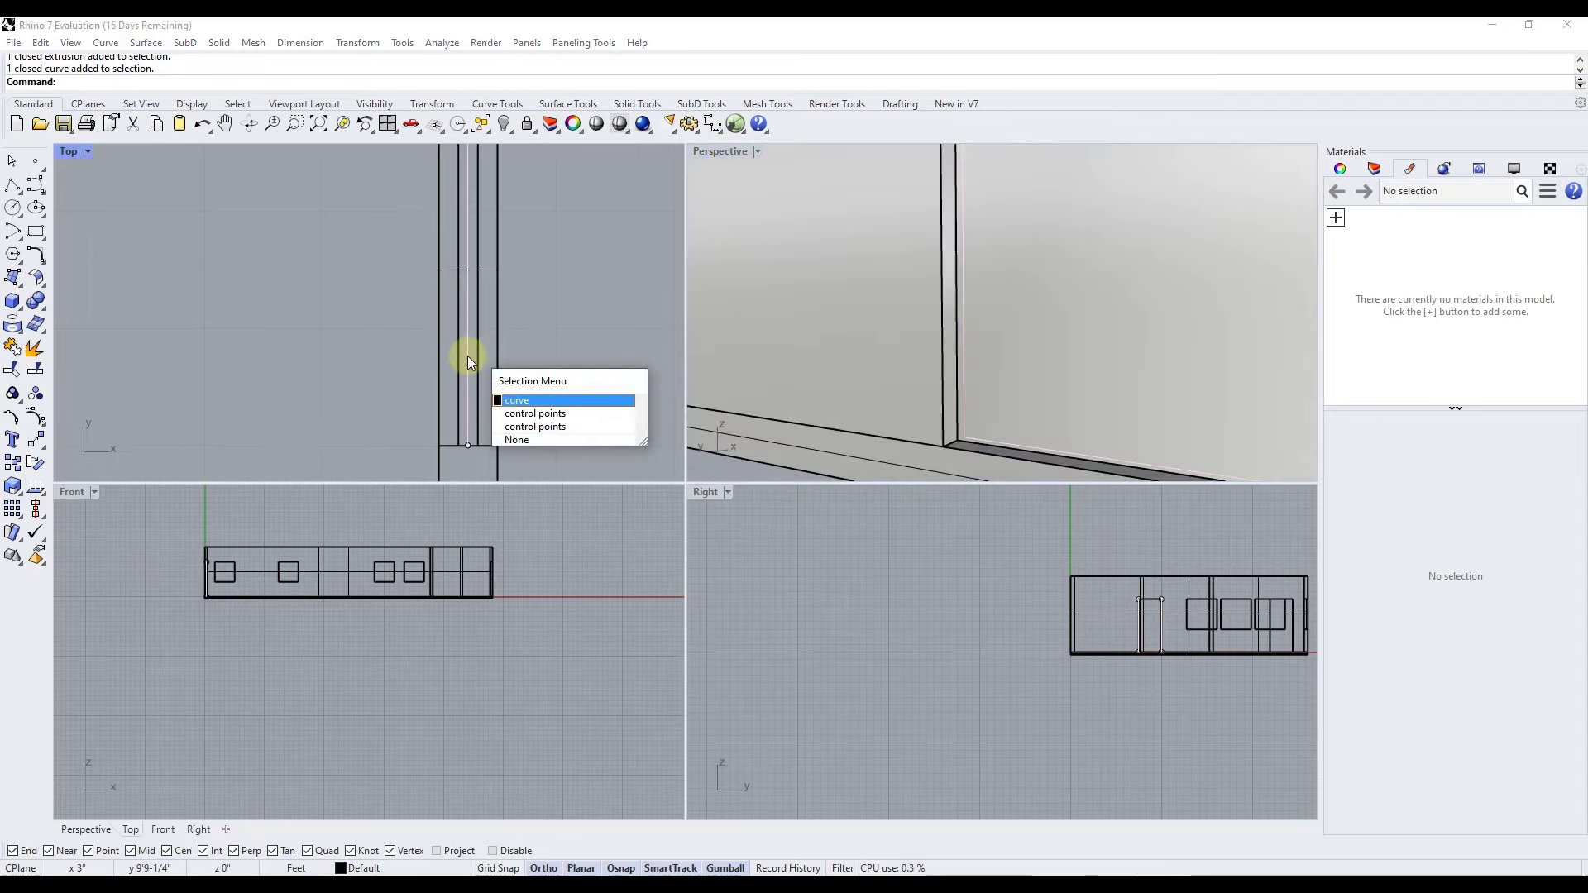
{"action": "left_click", "coordinate": [517, 401]}
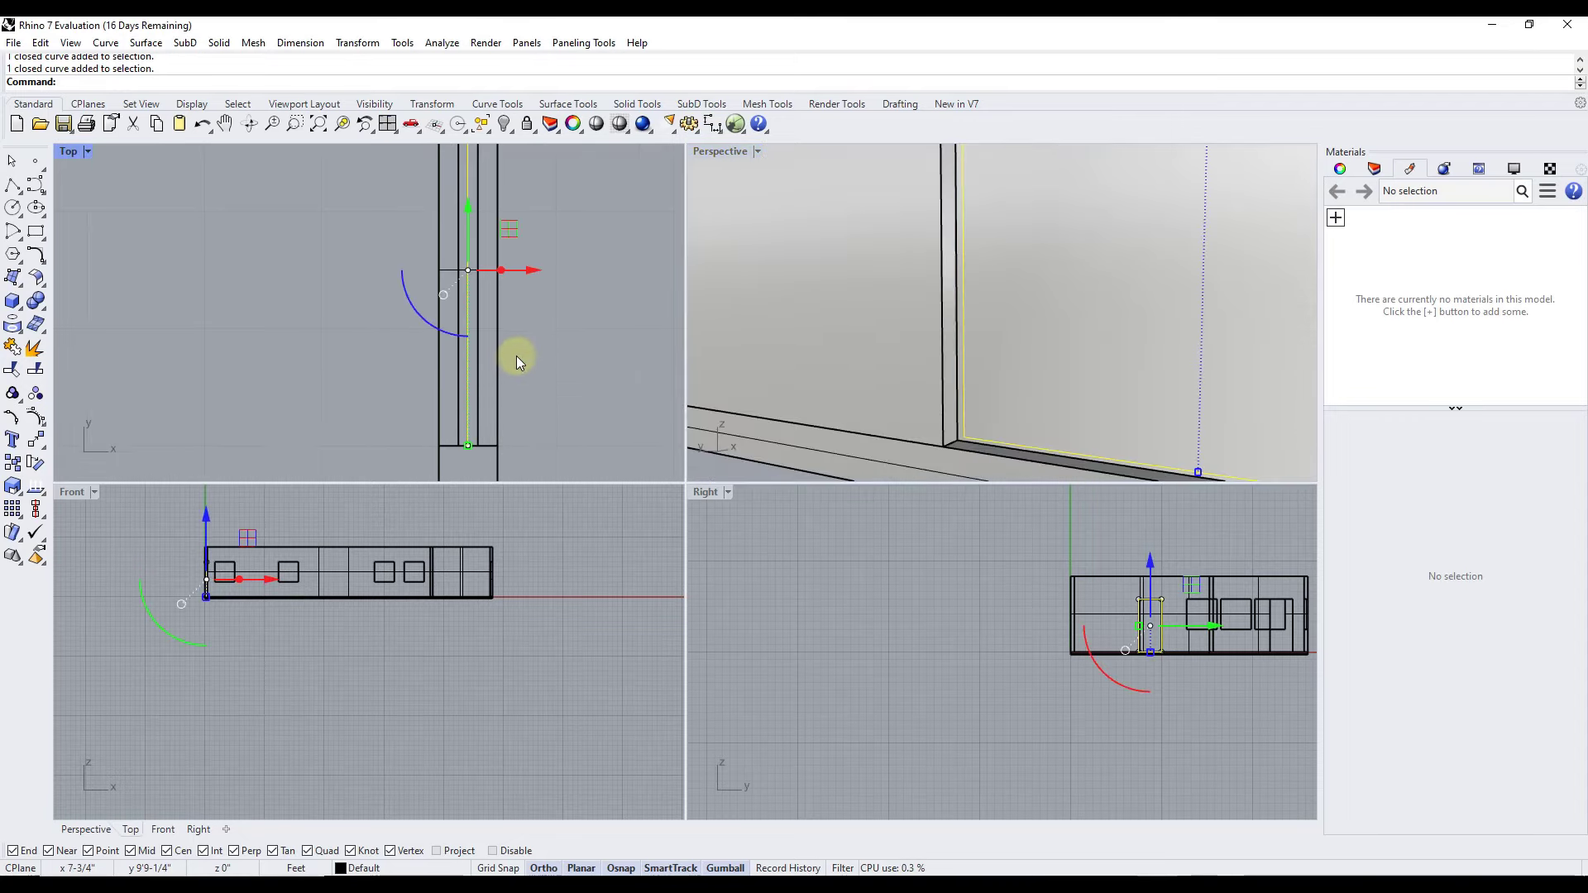
{"action": "scroll", "coordinate": [521, 351], "scroll_direction": "down", "scroll_amount": 2}
{"action": "scroll", "coordinate": [912, 319], "scroll_direction": "down", "scroll_amount": 3}
Undo the accidental gumball move of the door curve
{"action": "scroll", "coordinate": [917, 327], "scroll_direction": "up", "scroll_amount": 4}
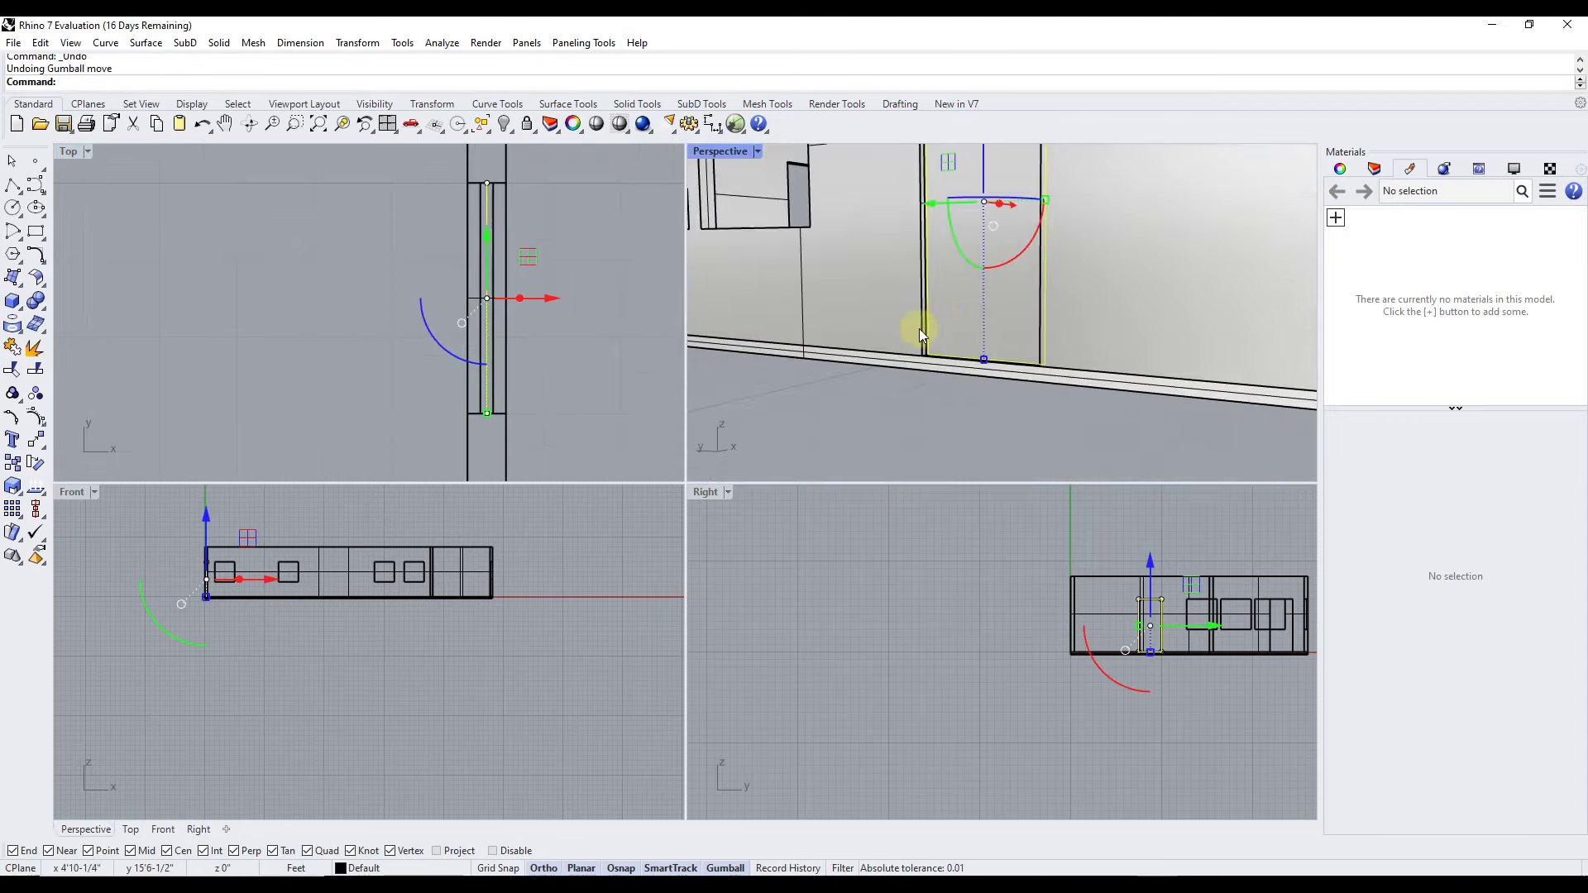
{"action": "key", "text": "ctrl+z"}
{"action": "scroll", "coordinate": [973, 391], "scroll_direction": "up", "scroll_amount": 2}
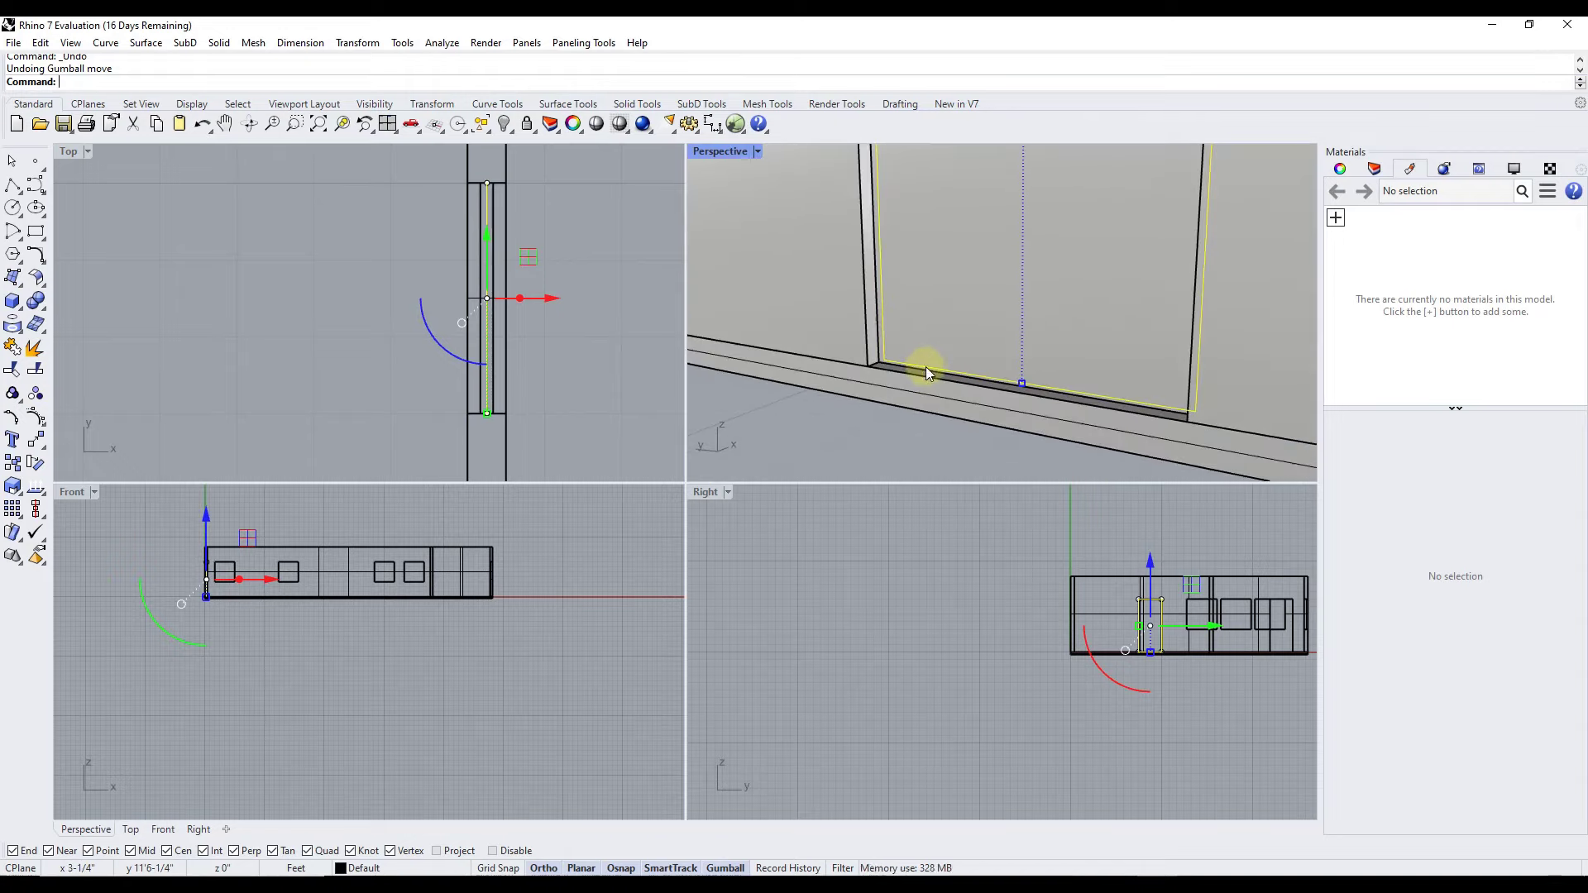
Delete the door curve's bottom edge with DeleteSubCrv and select the remaining open curve
{"action": "type", "text": "DeleteSubCrv"}
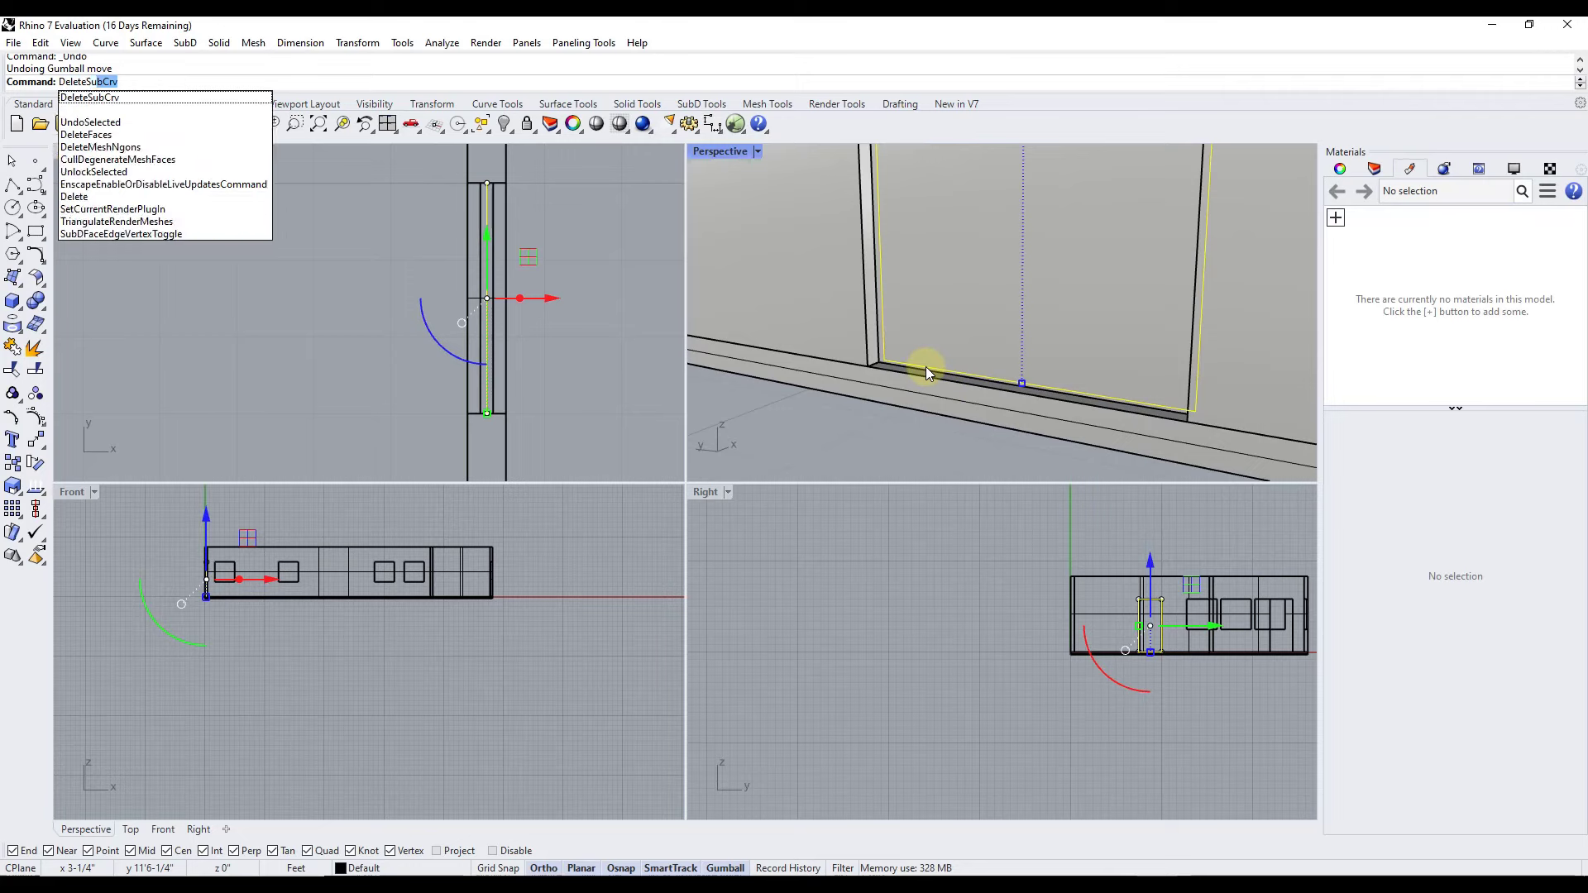
{"action": "key", "text": "Return"}
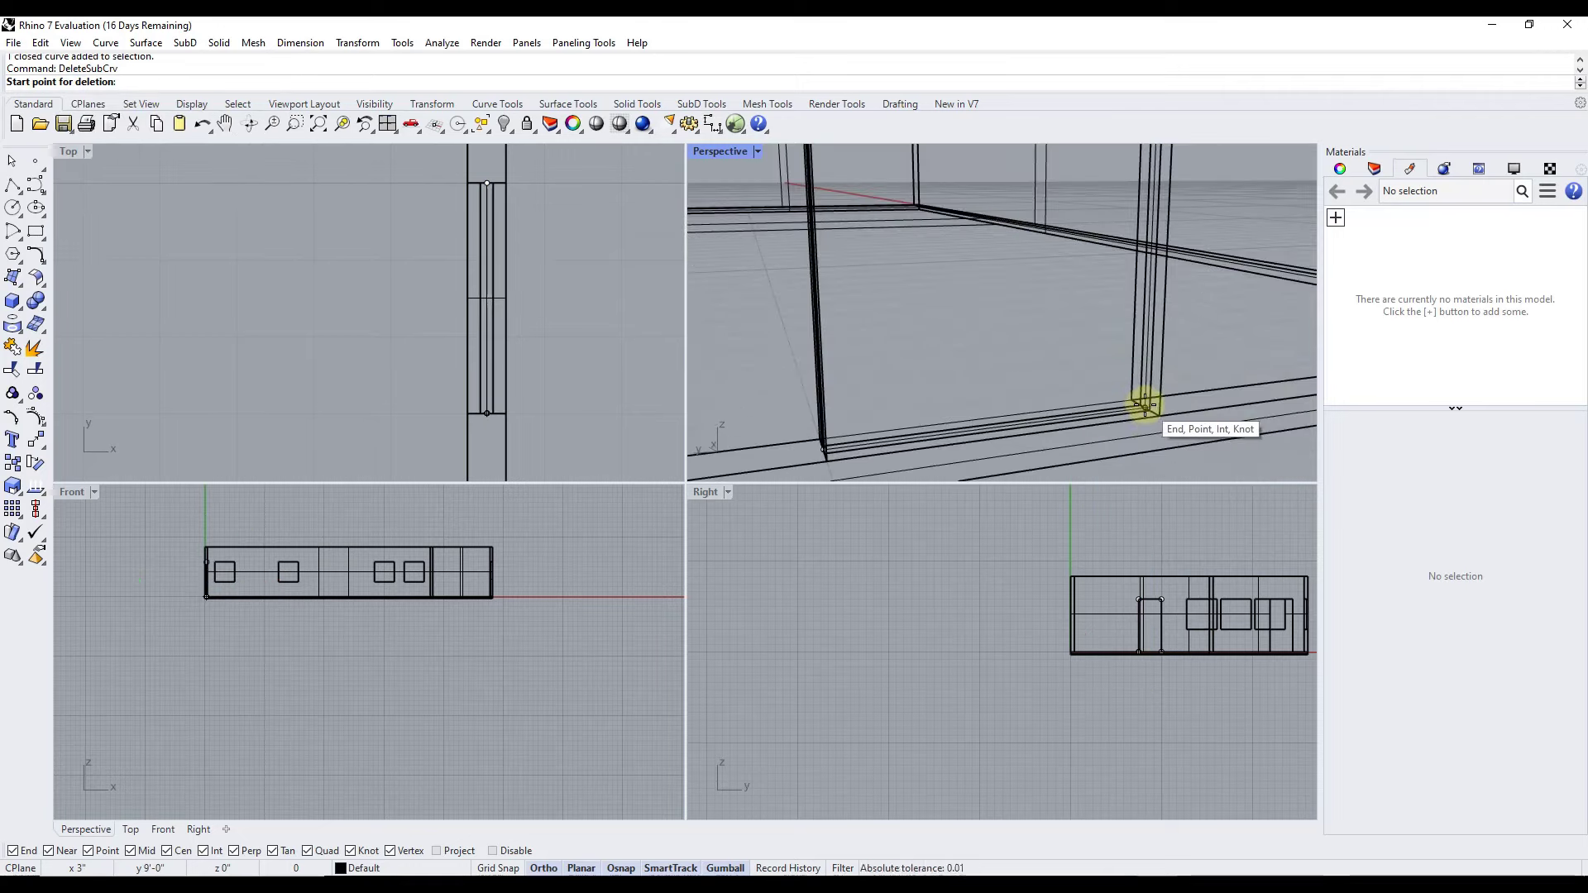
{"action": "left_click", "coordinate": [1146, 405]}
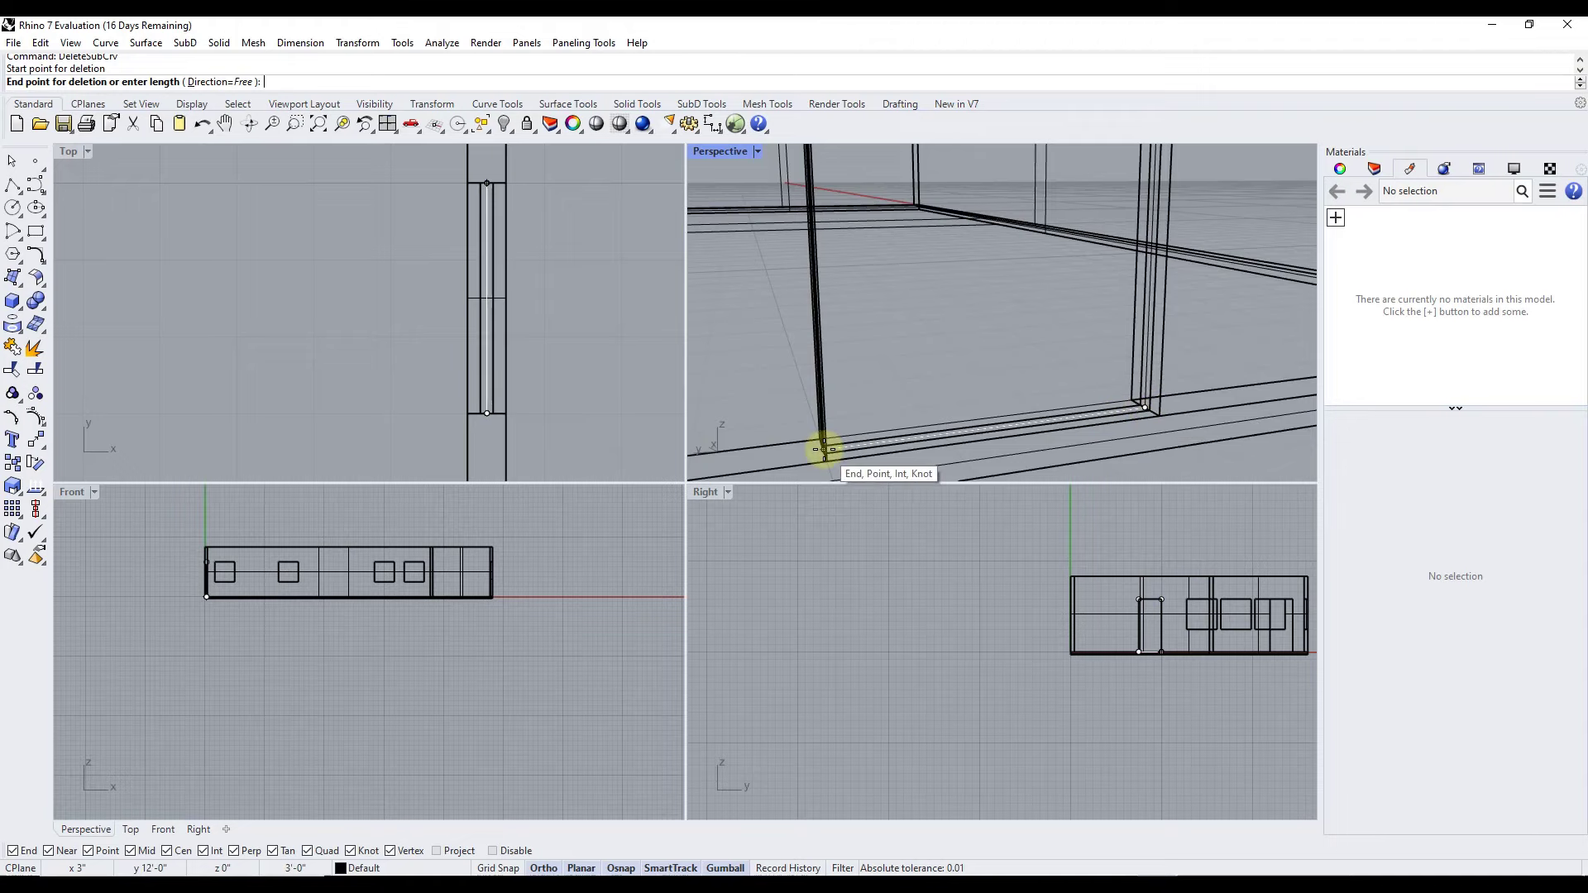
{"action": "left_click", "coordinate": [823, 450]}
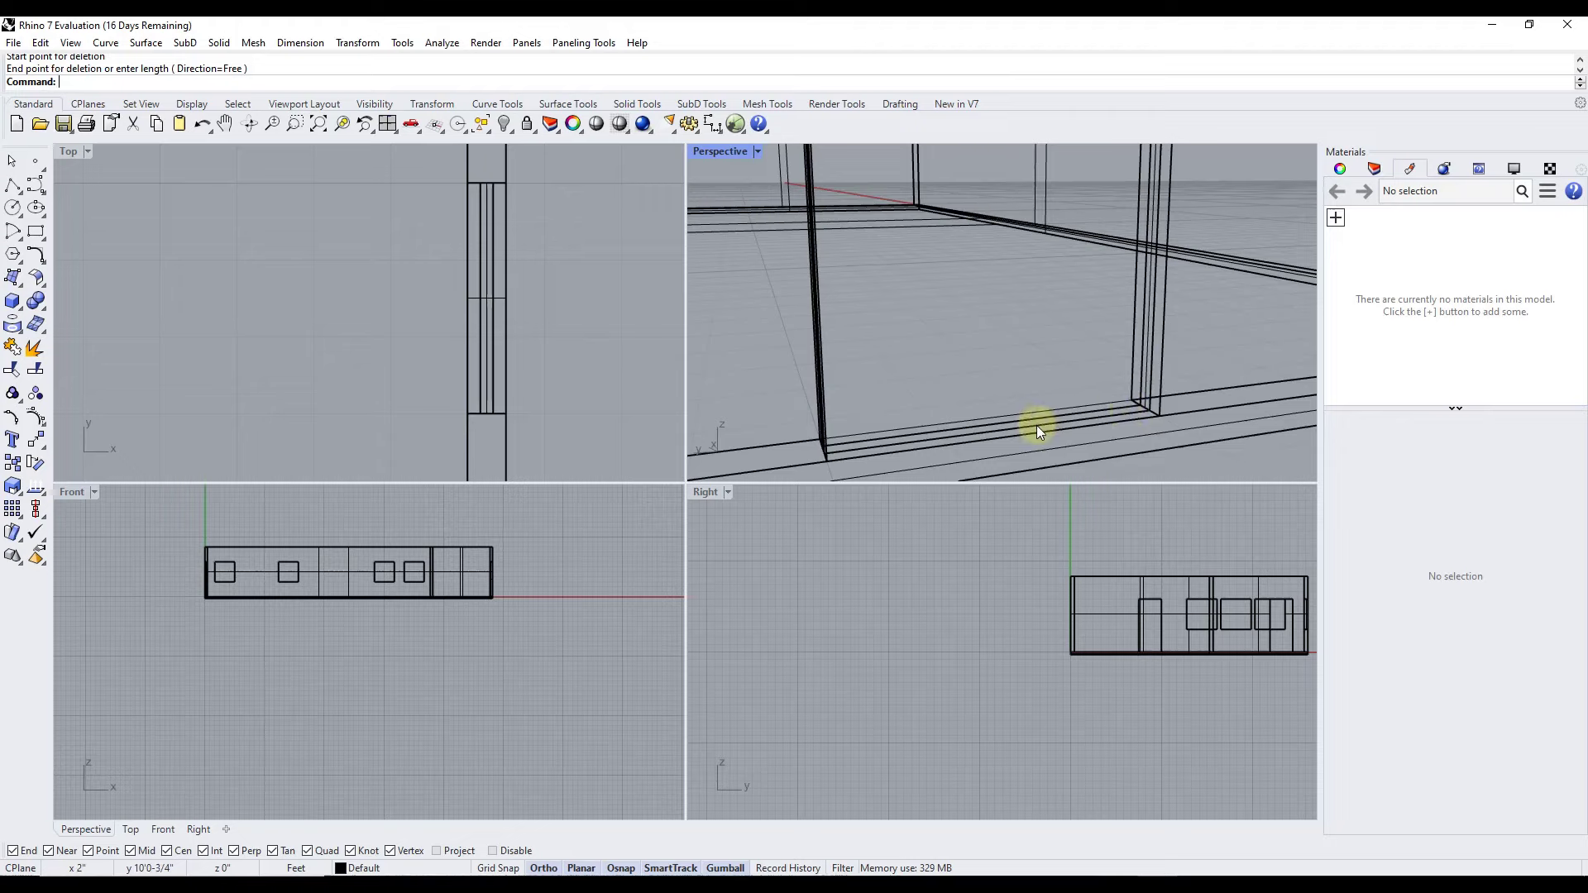
{"action": "left_click", "coordinate": [1145, 365]}
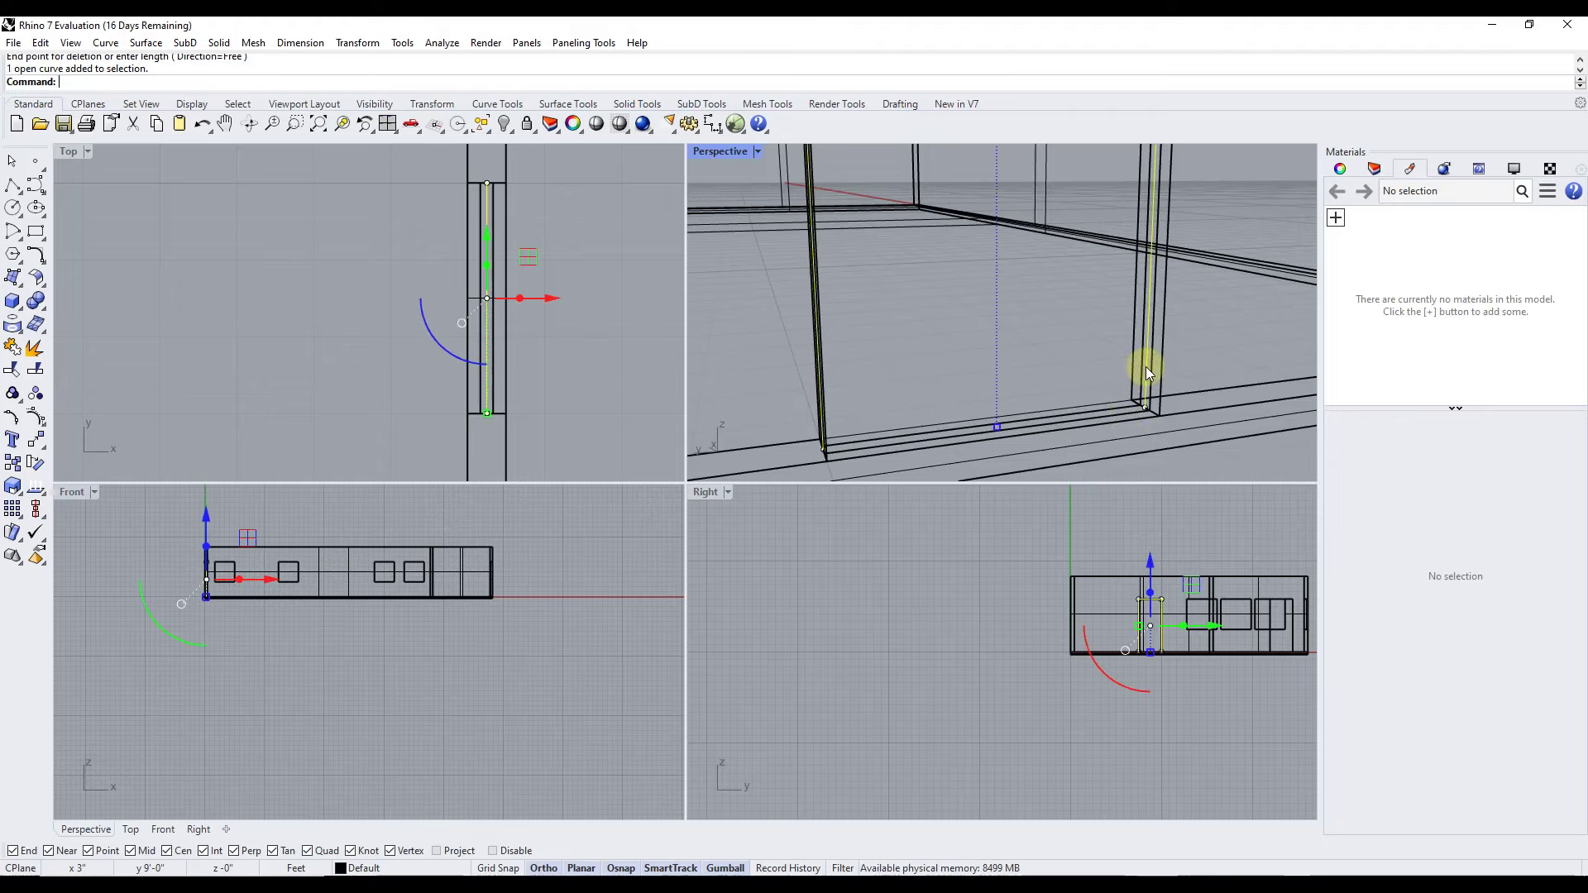
{"action": "scroll", "coordinate": [842, 271], "scroll_direction": "down", "scroll_amount": 3}
{"action": "right_click_drag", "start_coordinate": [842, 271], "coordinate": [1051, 306], "text": "shift"}
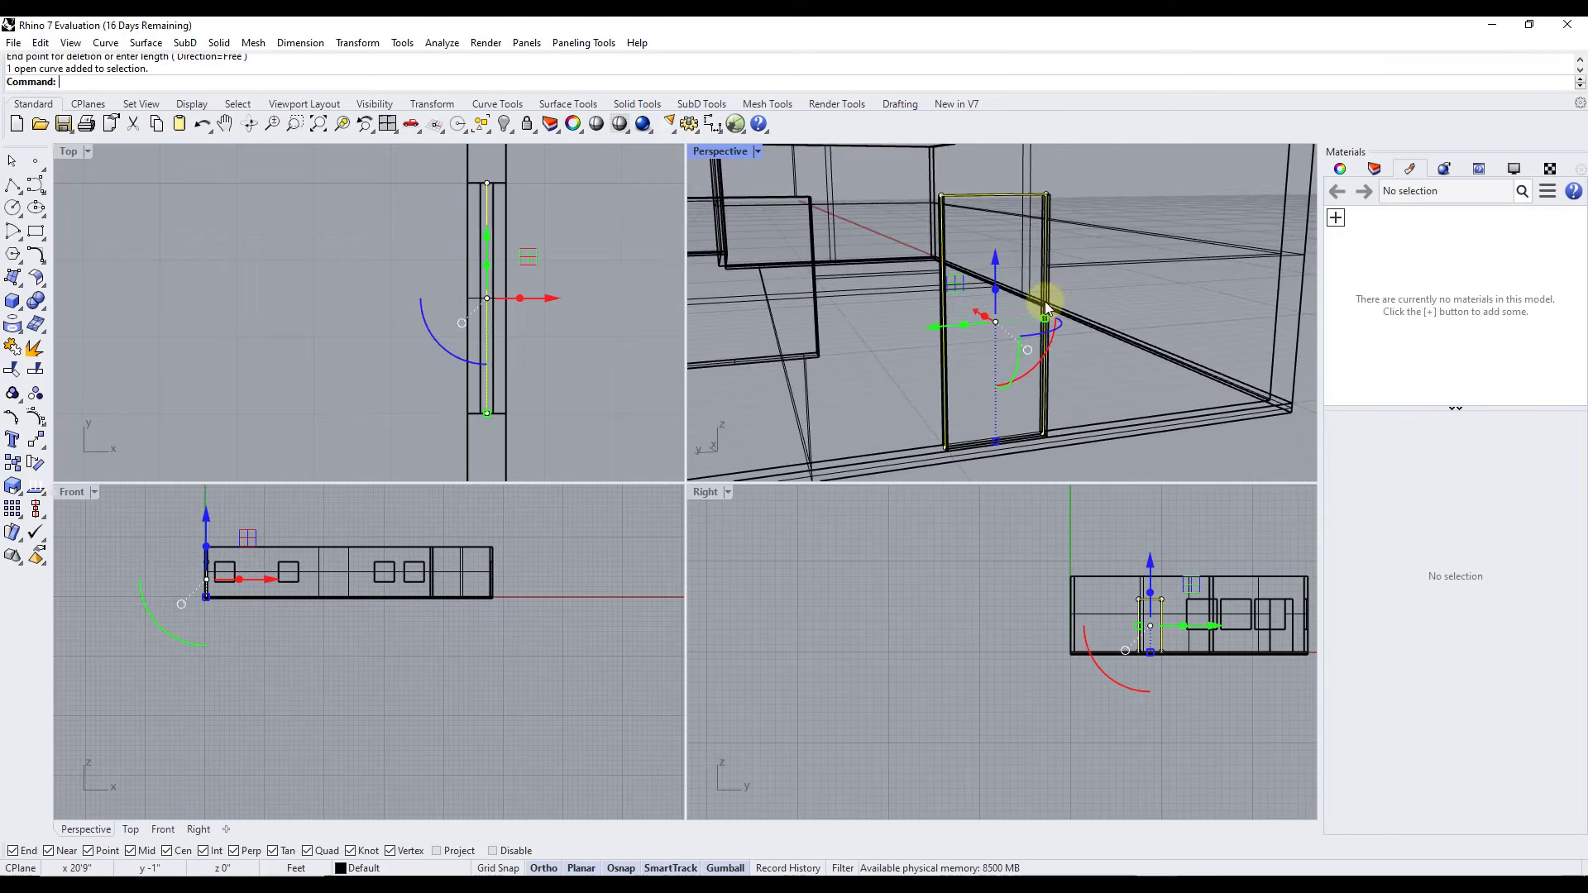
Offset the open door curve 2" both ways with flat caps into one closed frame outline
{"action": "type", "text": "OffsetCrv"}
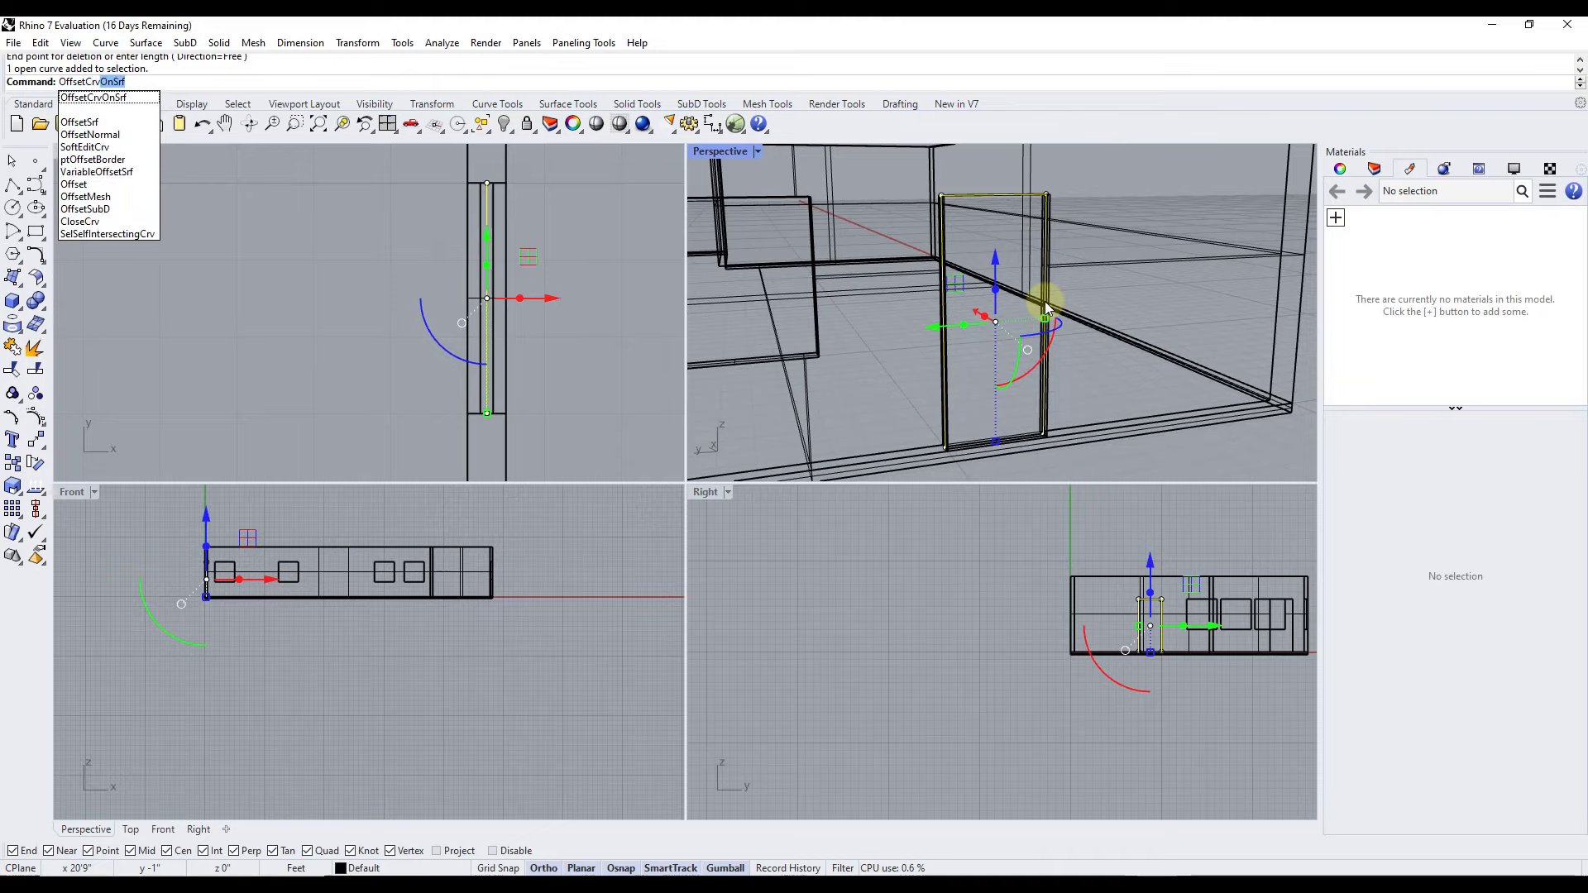
{"action": "key", "text": "BackSpace"}
{"action": "key", "text": "BackSpace"}
{"action": "key", "text": "BackSpace"}
{"action": "key", "text": "BackSpace"}
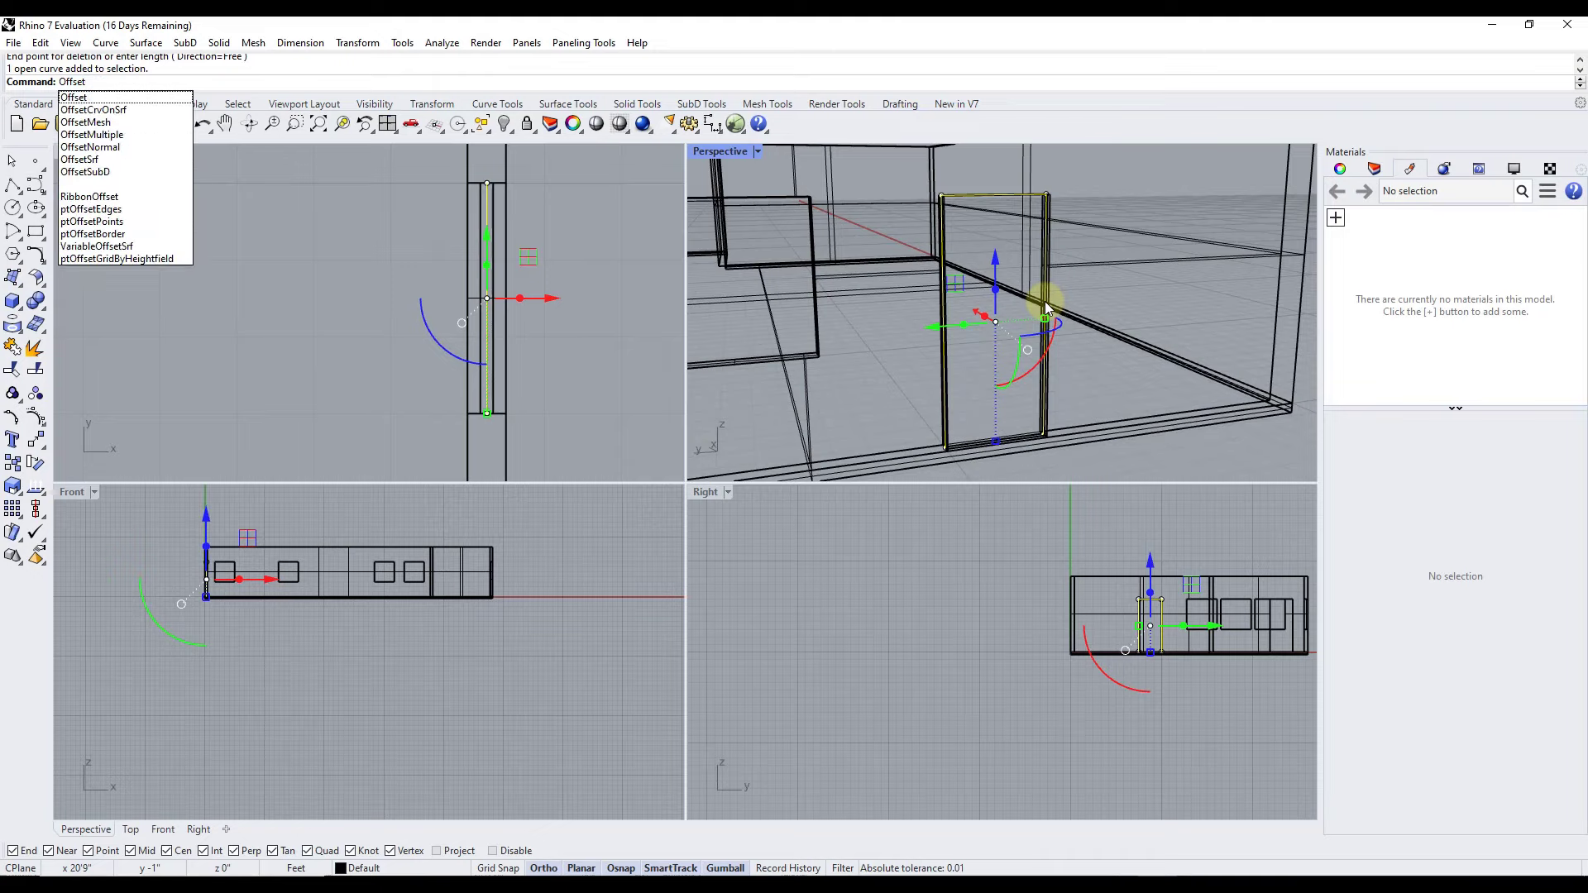
{"action": "key", "text": "Return"}
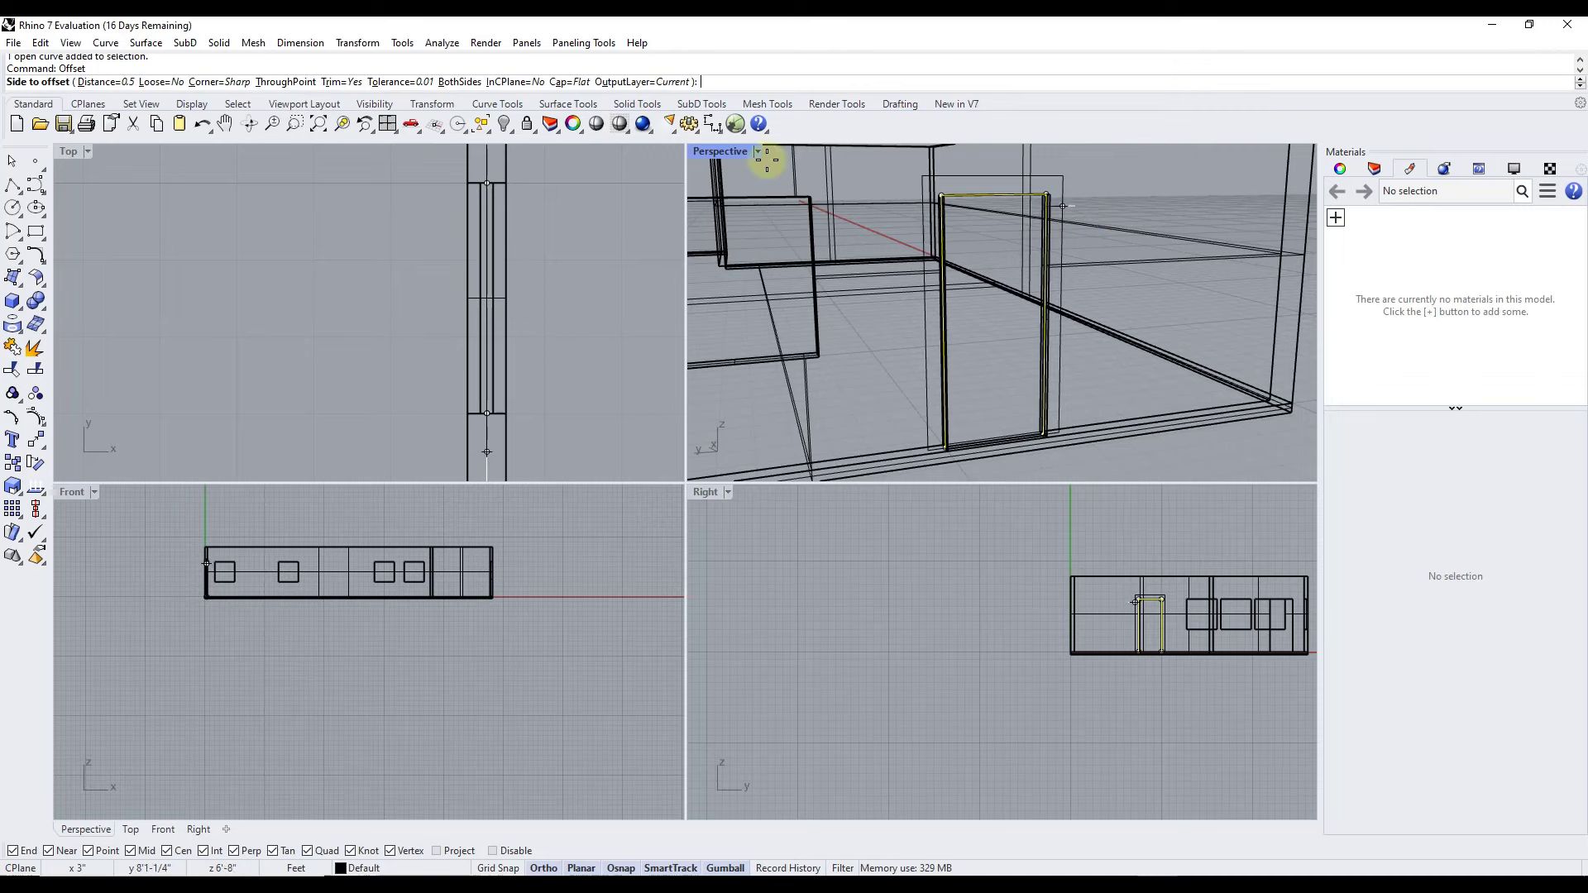
{"action": "left_click", "coordinate": [112, 82]}
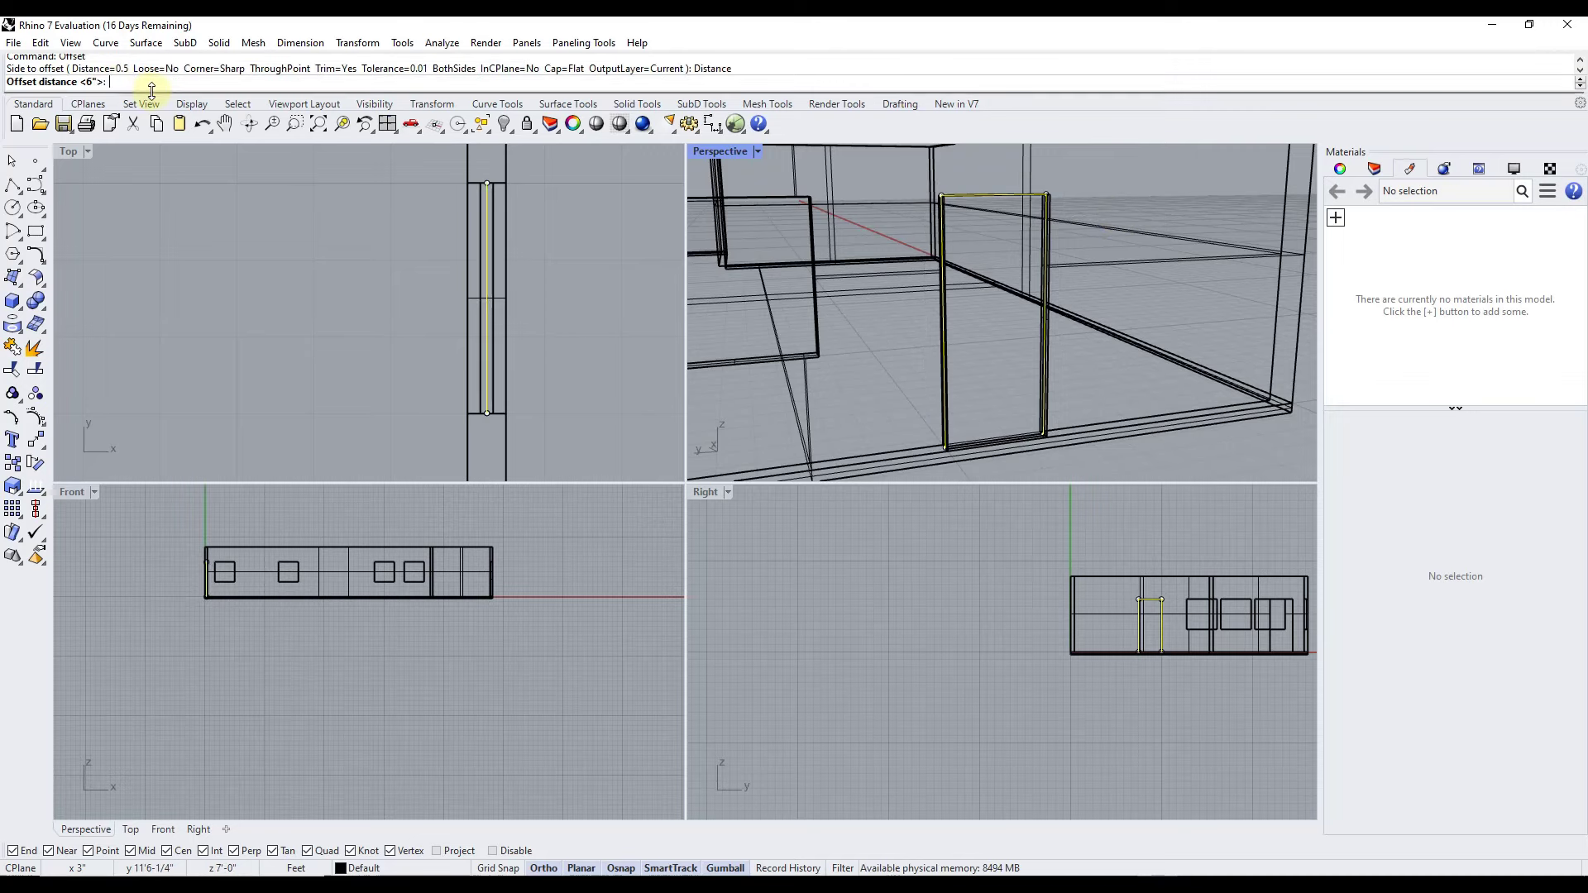
{"action": "type", "text": "2\""}
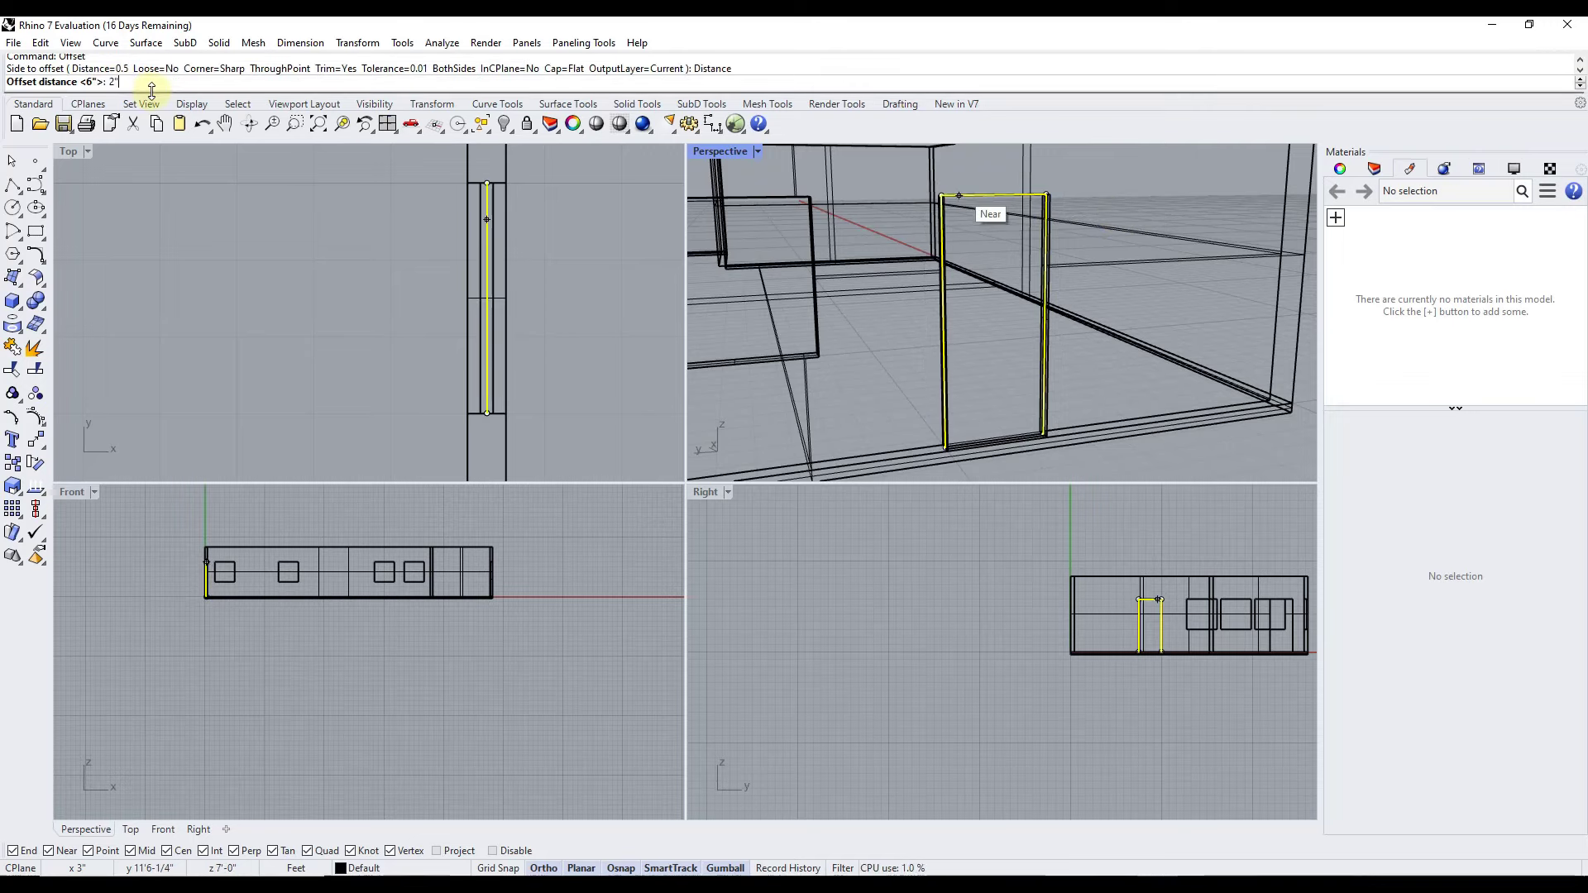
{"action": "key", "text": "Return"}
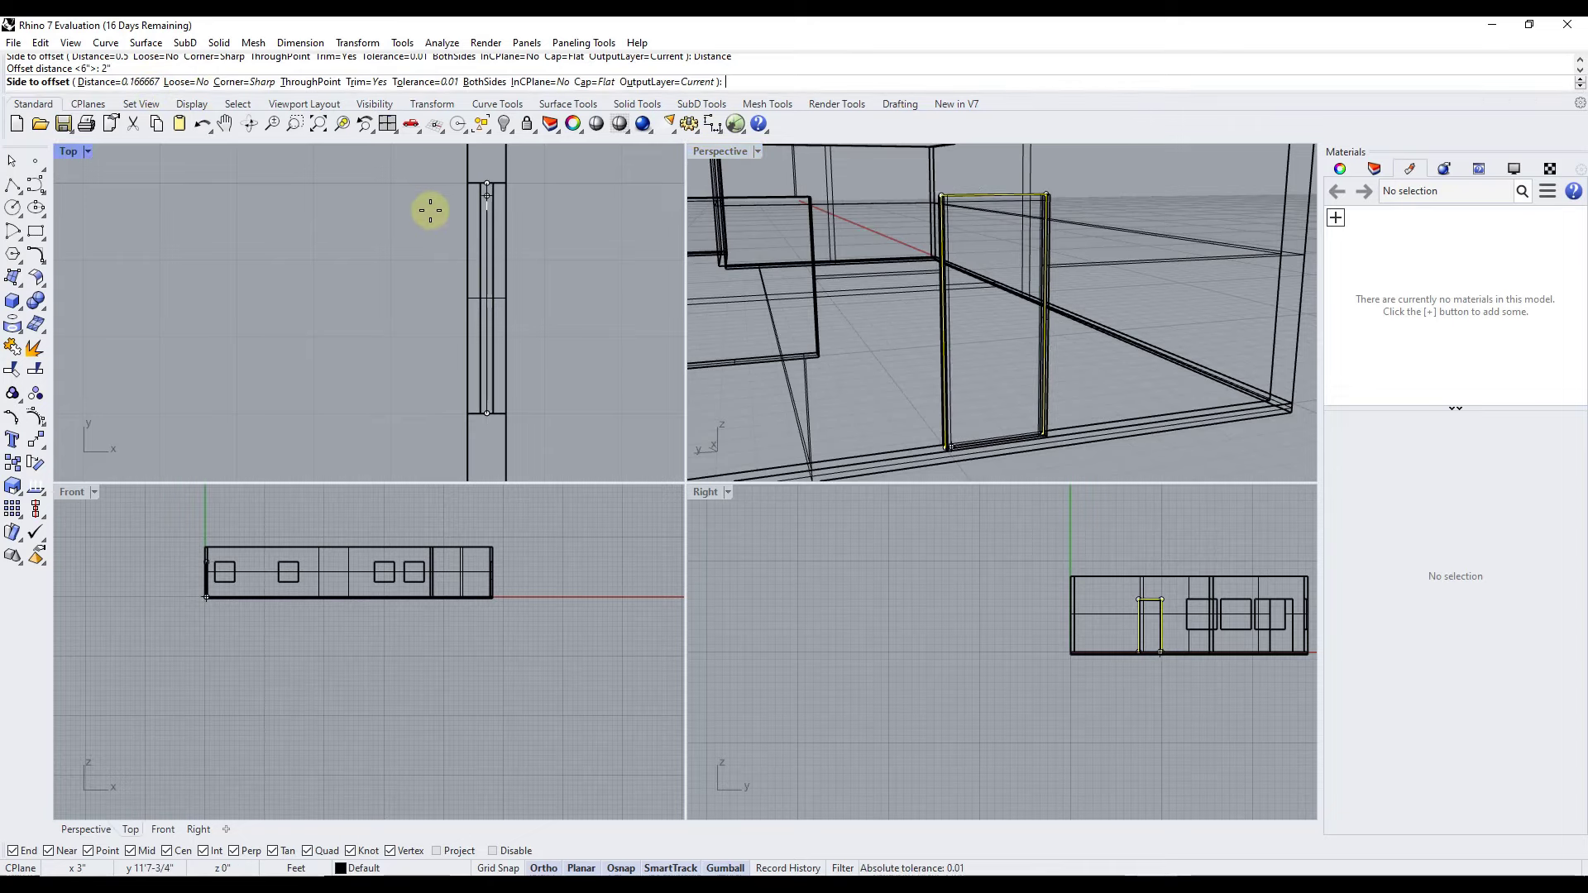
{"action": "left_click", "coordinate": [599, 81]}
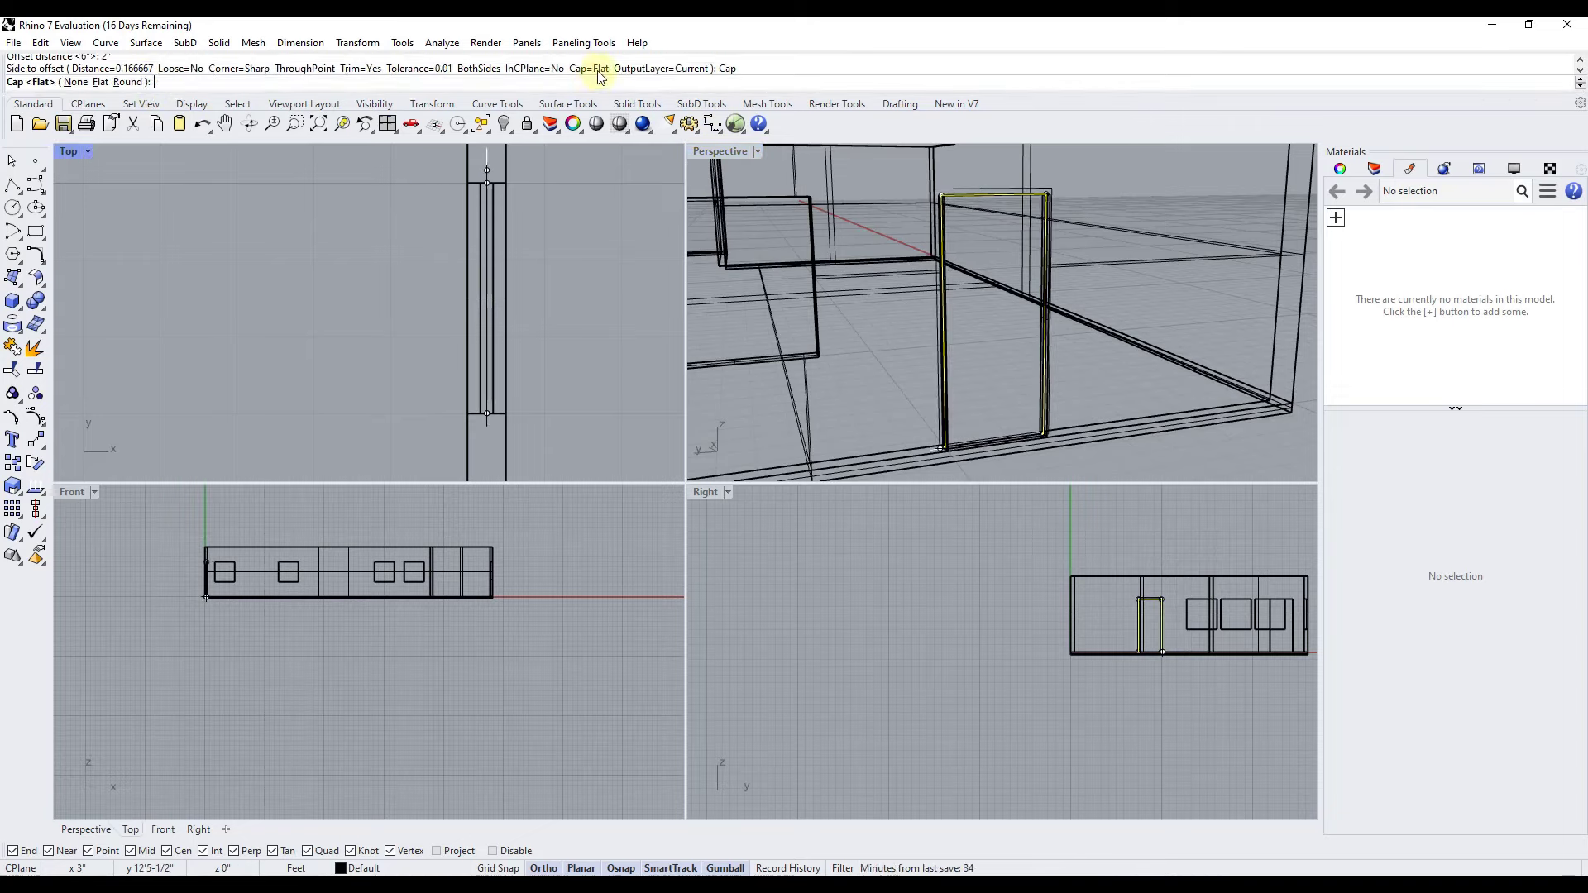
{"action": "left_click", "coordinate": [100, 82]}
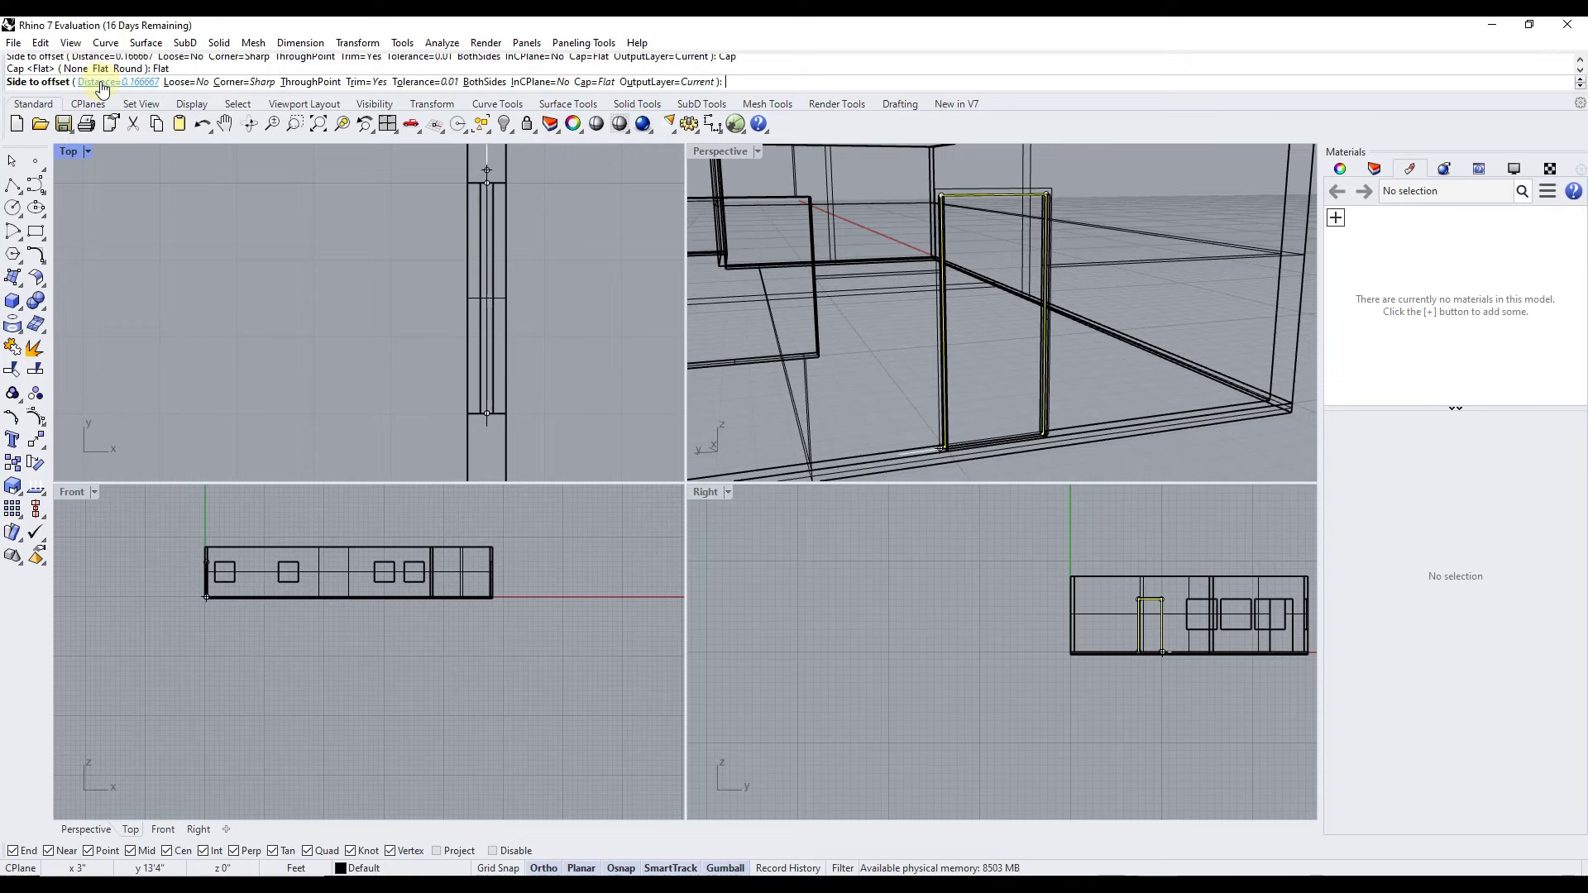
{"action": "left_click", "coordinate": [1122, 281]}
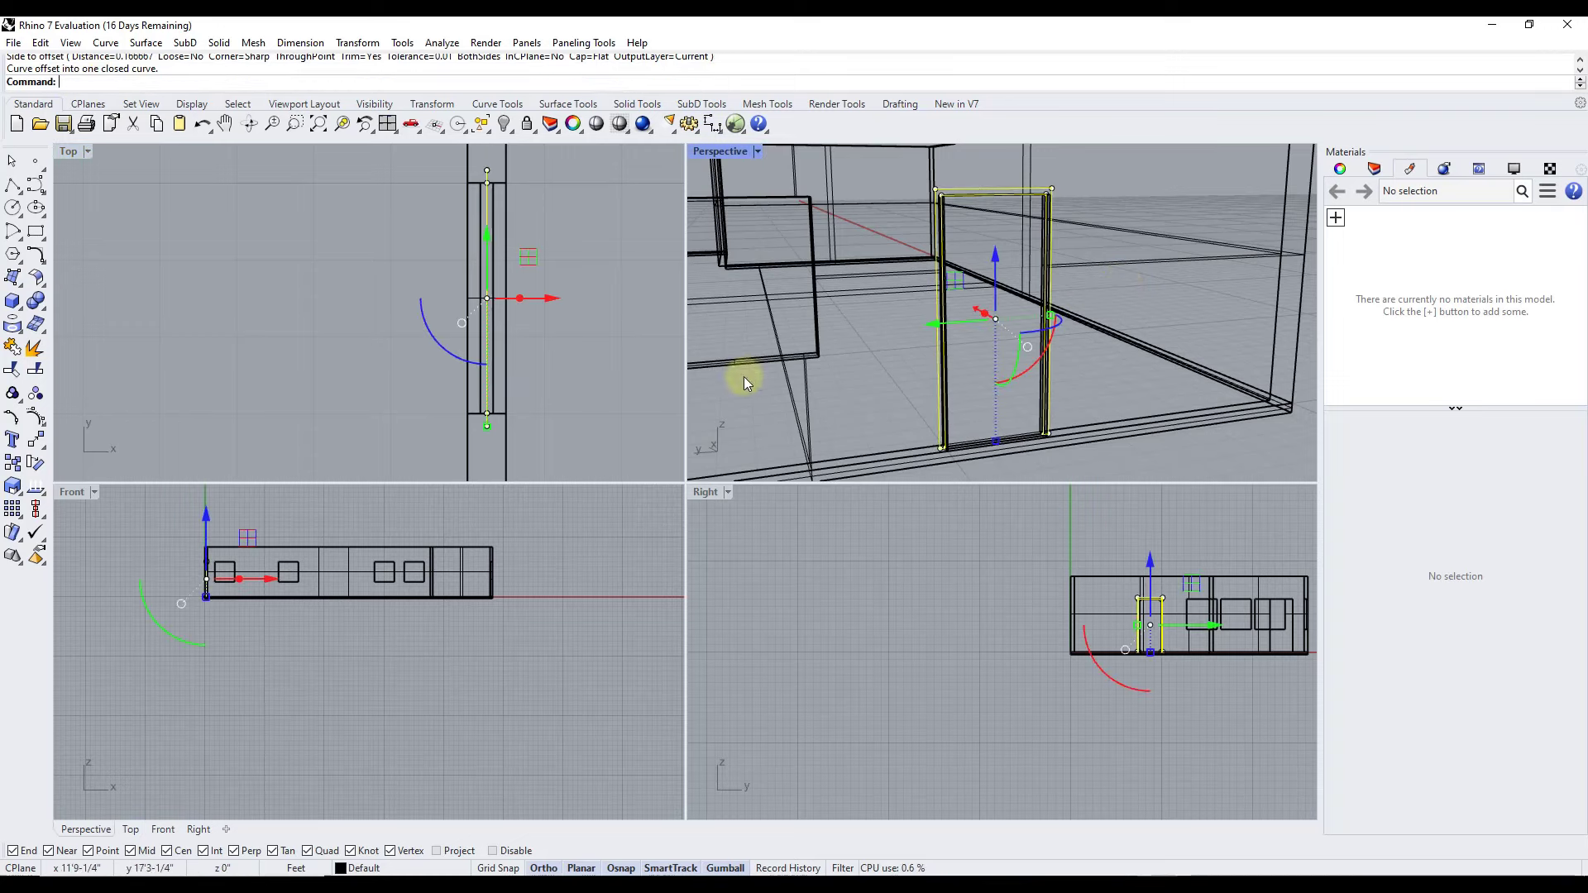
{"action": "left_click", "coordinate": [857, 328]}
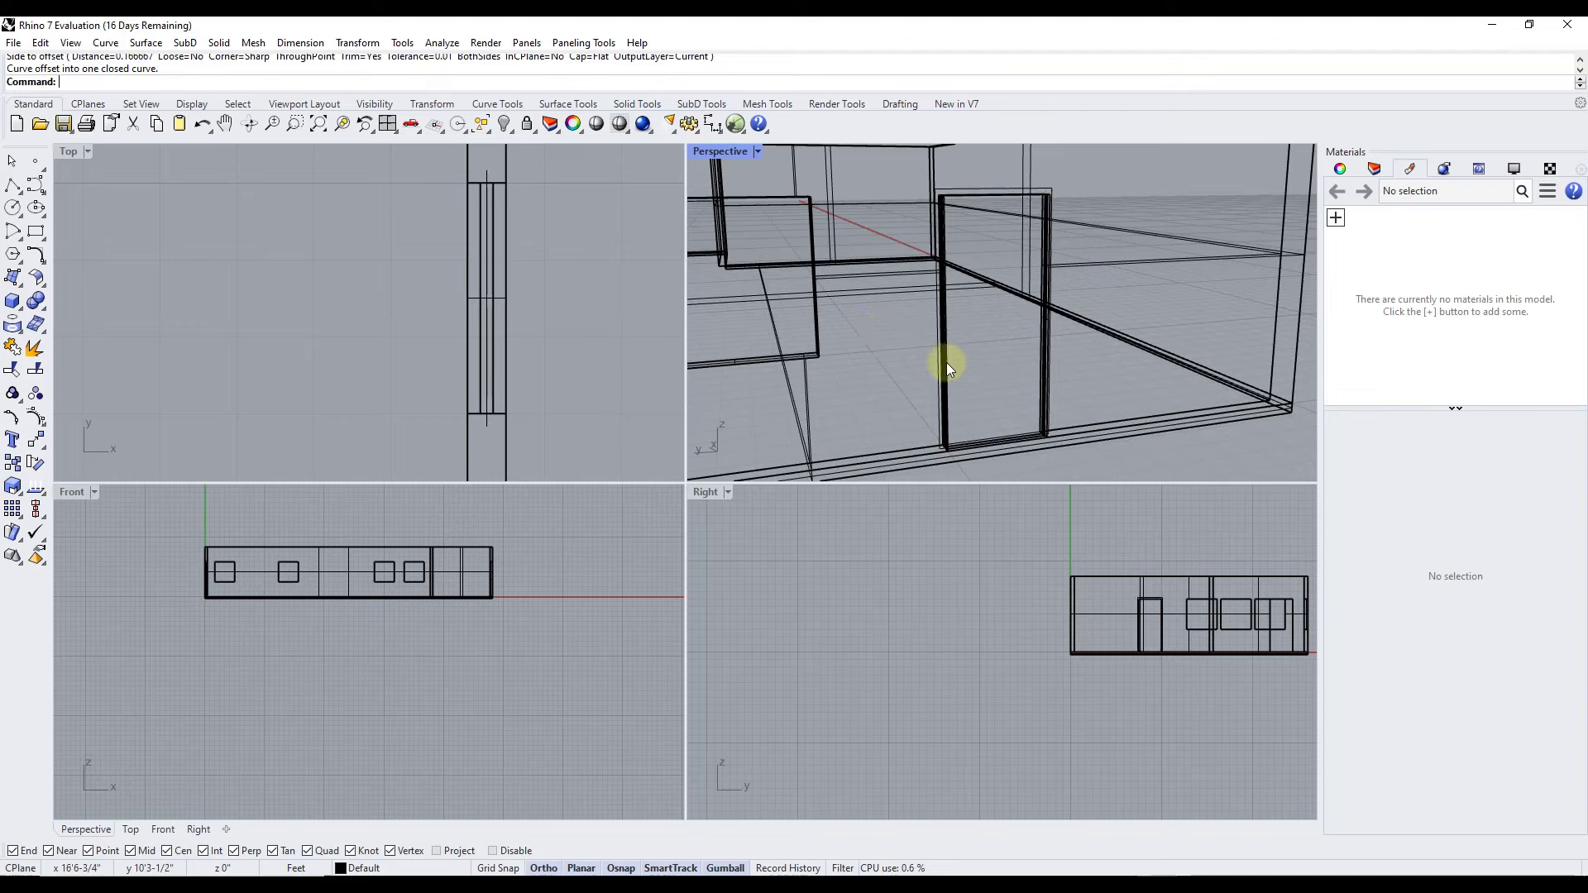
{"action": "left_click", "coordinate": [758, 151]}
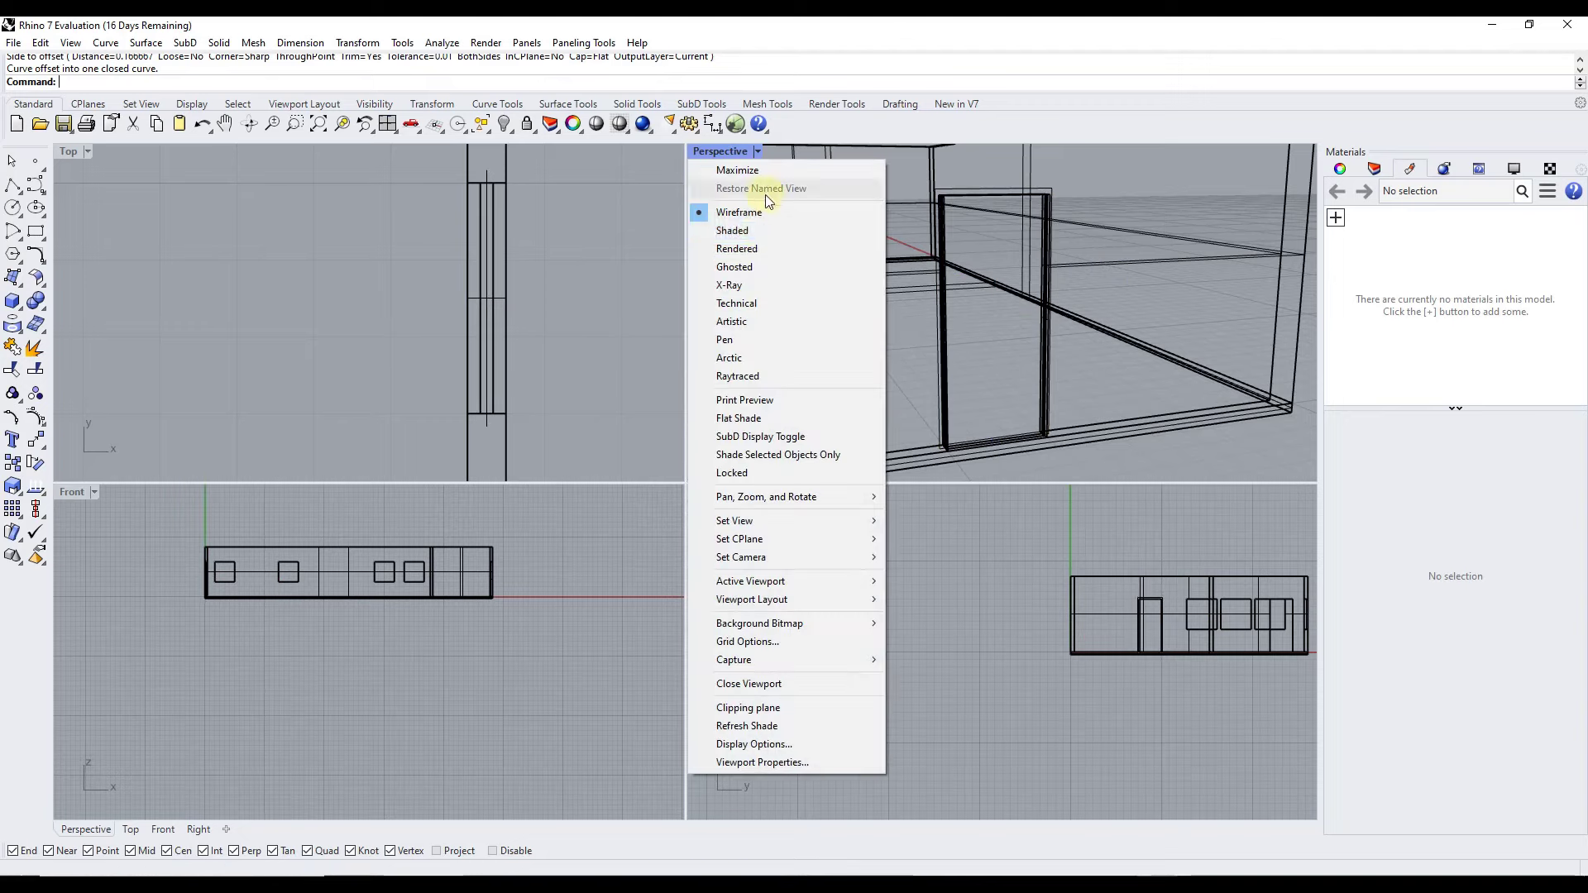
Preview the Perspective view shaded, then return it to wireframe
{"action": "left_click", "coordinate": [750, 234]}
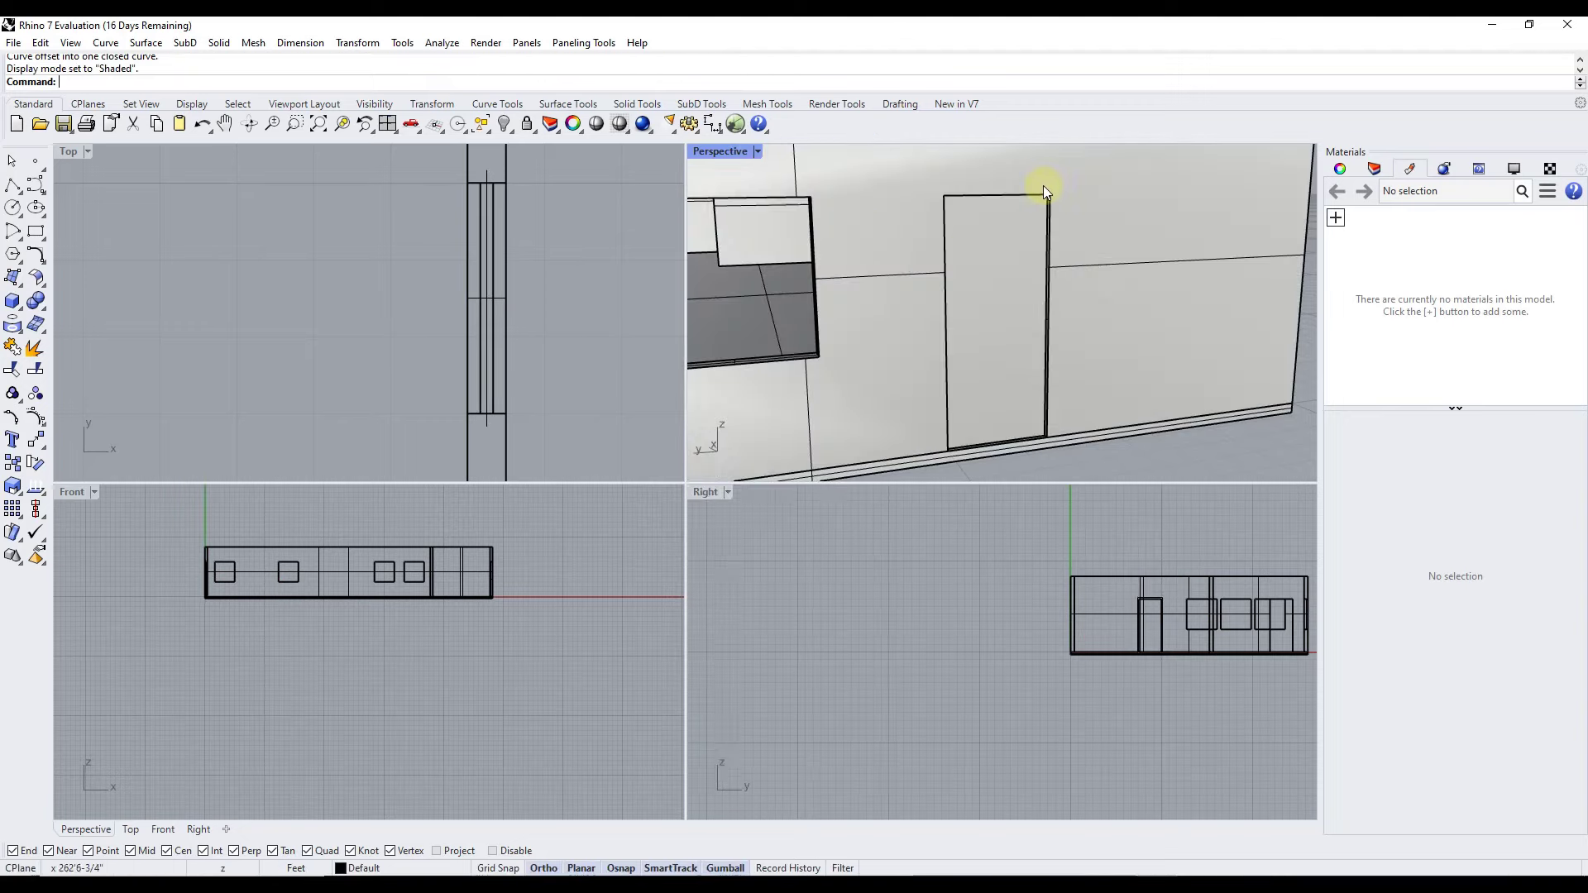
{"action": "left_click", "coordinate": [758, 153]}
{"action": "left_click", "coordinate": [749, 212]}
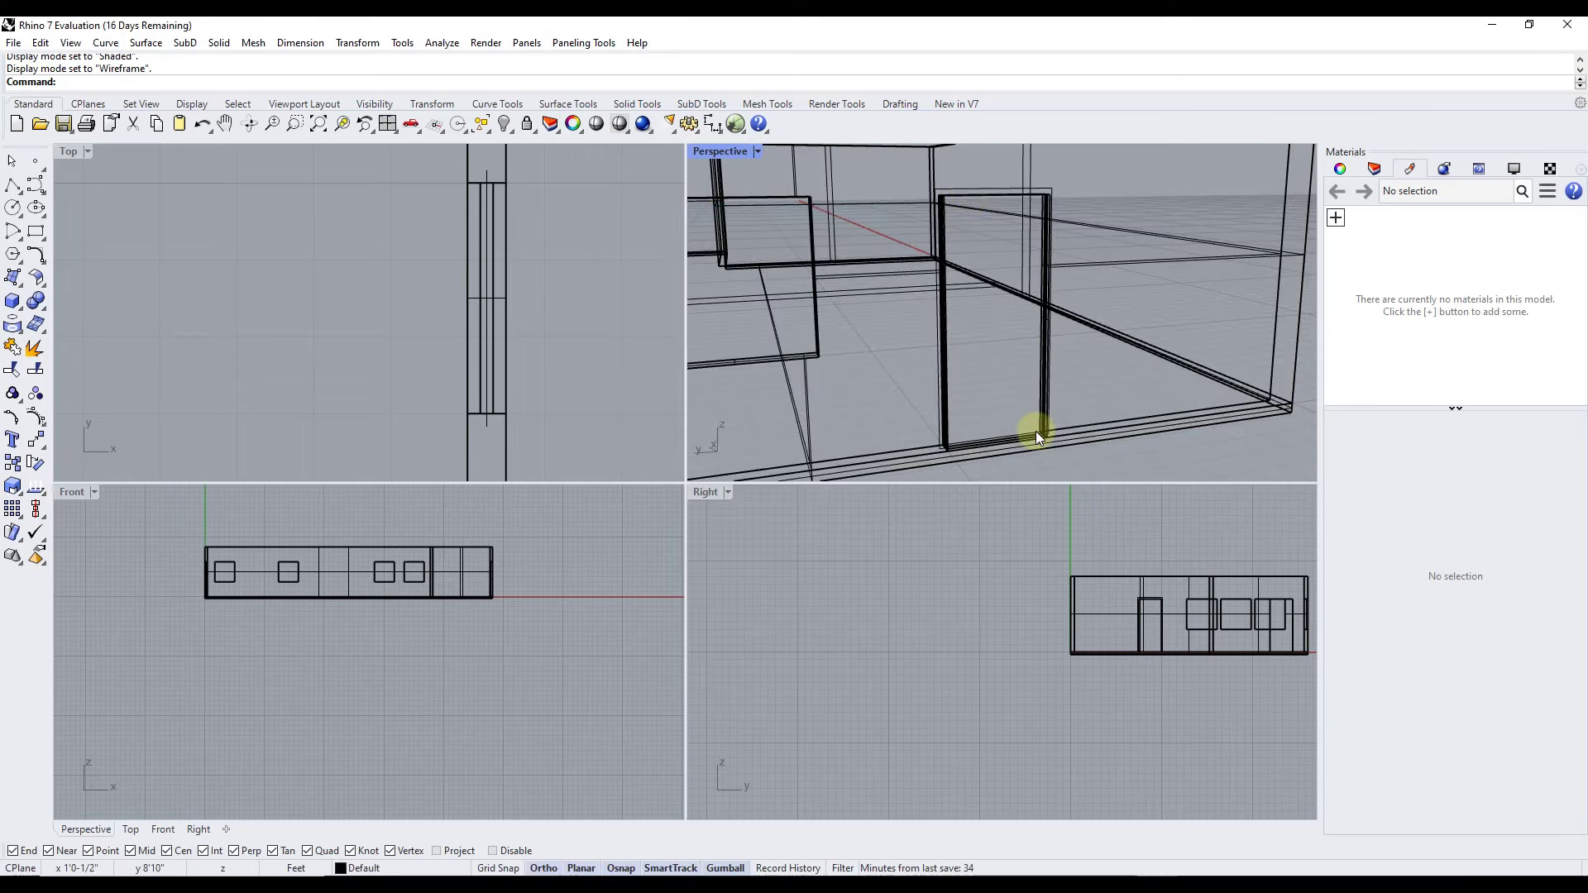
{"action": "scroll", "coordinate": [1049, 435], "scroll_direction": "up", "scroll_amount": 3}
{"action": "scroll", "coordinate": [1027, 398], "scroll_direction": "down", "scroll_amount": 3}
{"action": "scroll", "coordinate": [1034, 391], "scroll_direction": "up", "scroll_amount": 3}
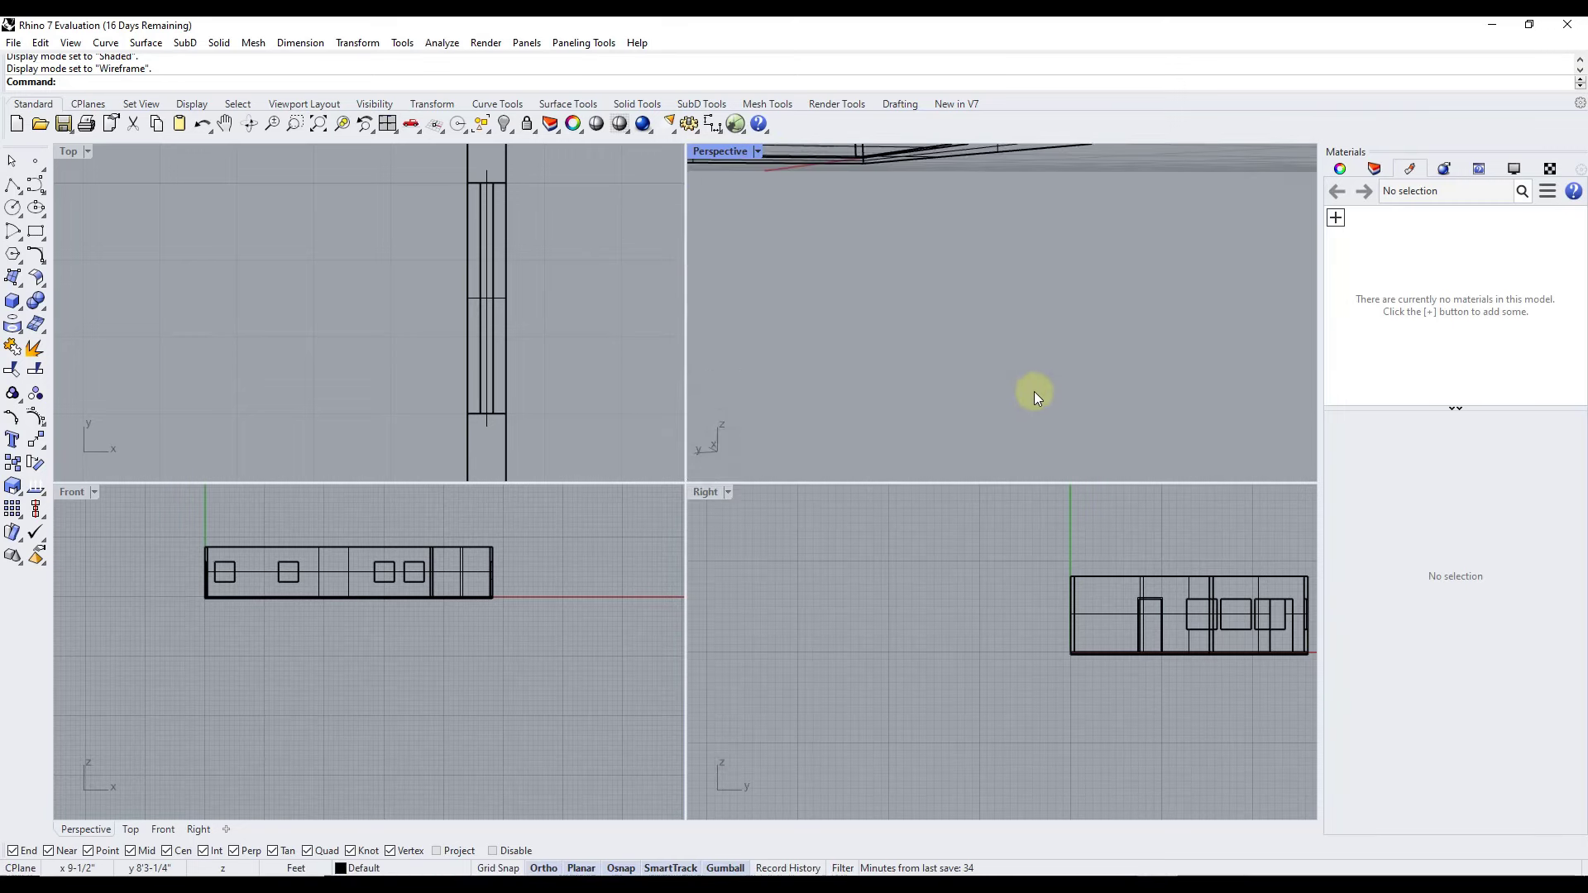
{"action": "scroll", "coordinate": [1034, 390], "scroll_direction": "up", "scroll_amount": 3}
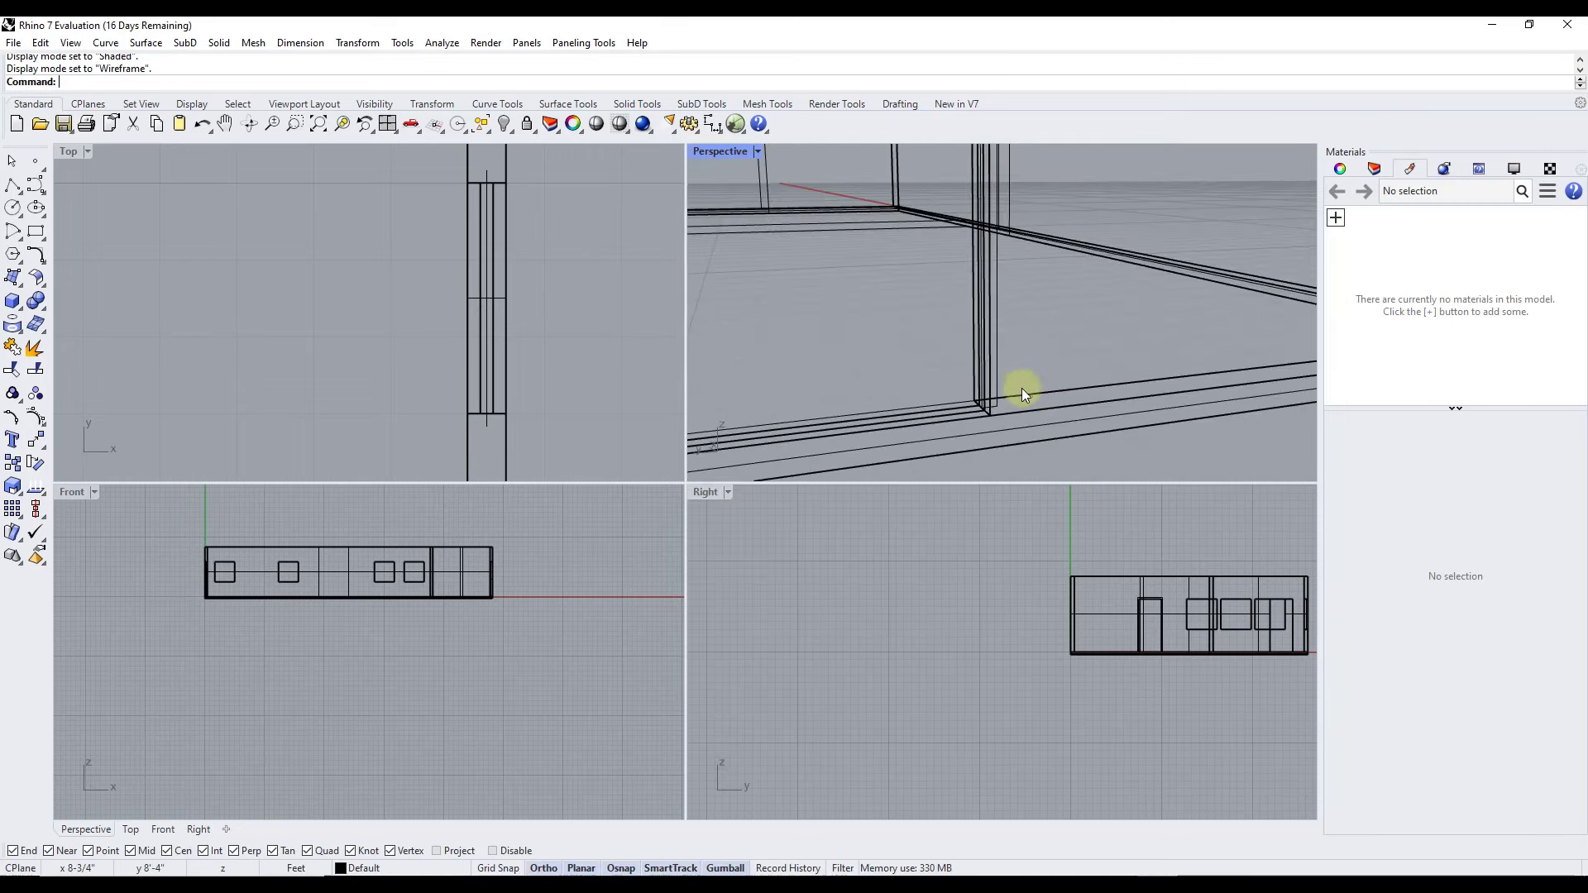
Extrude the door frame outline 3.5" into a solid frame
{"action": "left_click", "coordinate": [487, 424]}
{"action": "left_click_drag", "start_coordinate": [488, 432], "coordinate": [501, 411]}
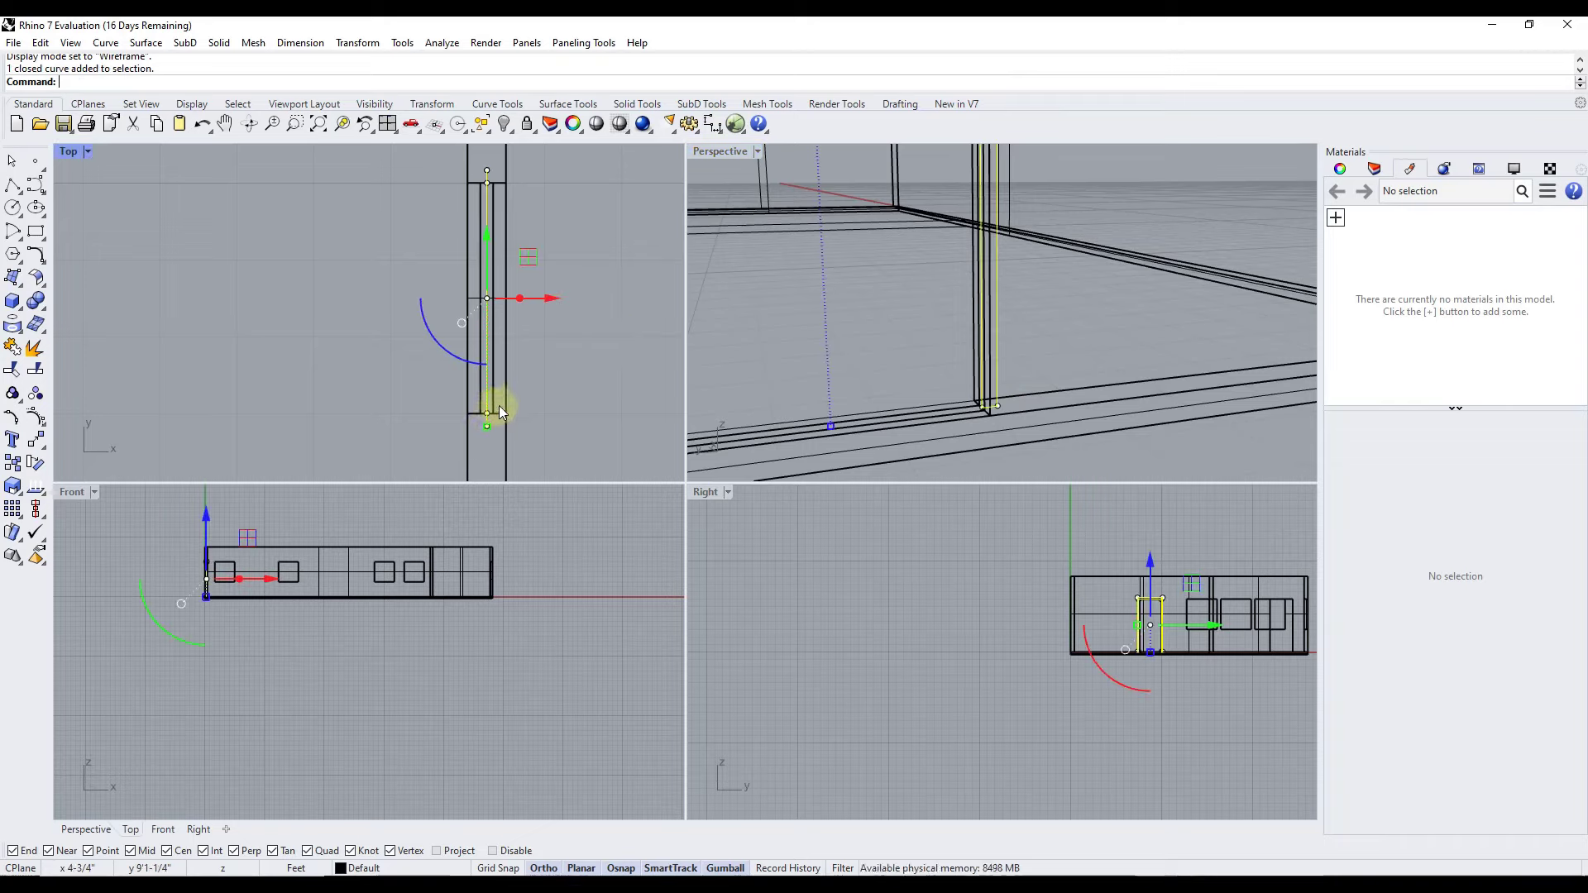
{"action": "type", "text": "ExtrudeCrv"}
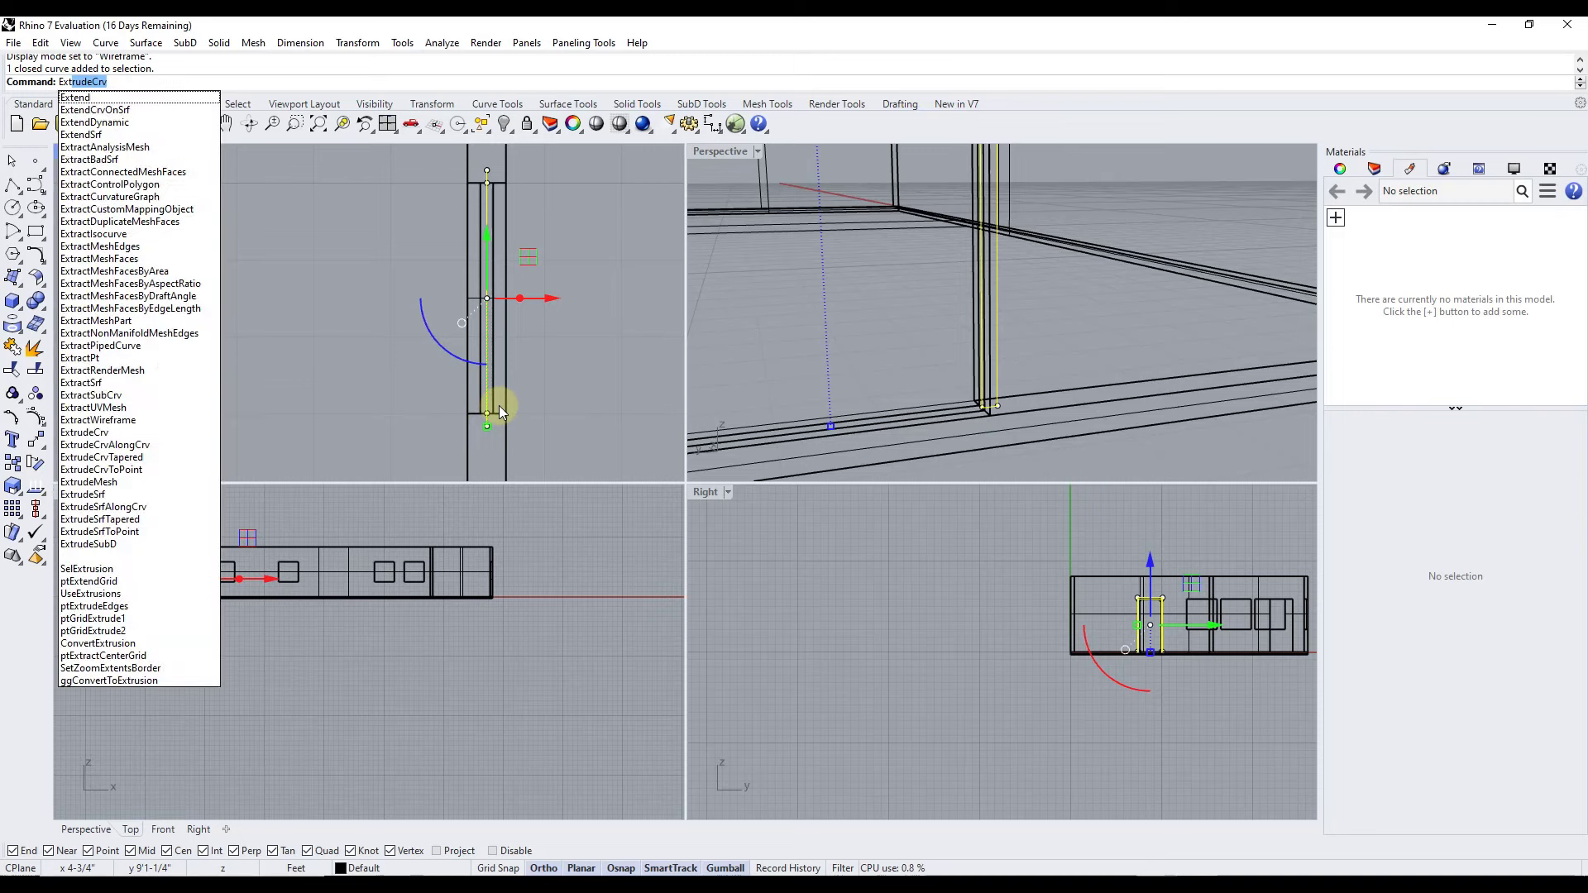
{"action": "key", "text": "Return"}
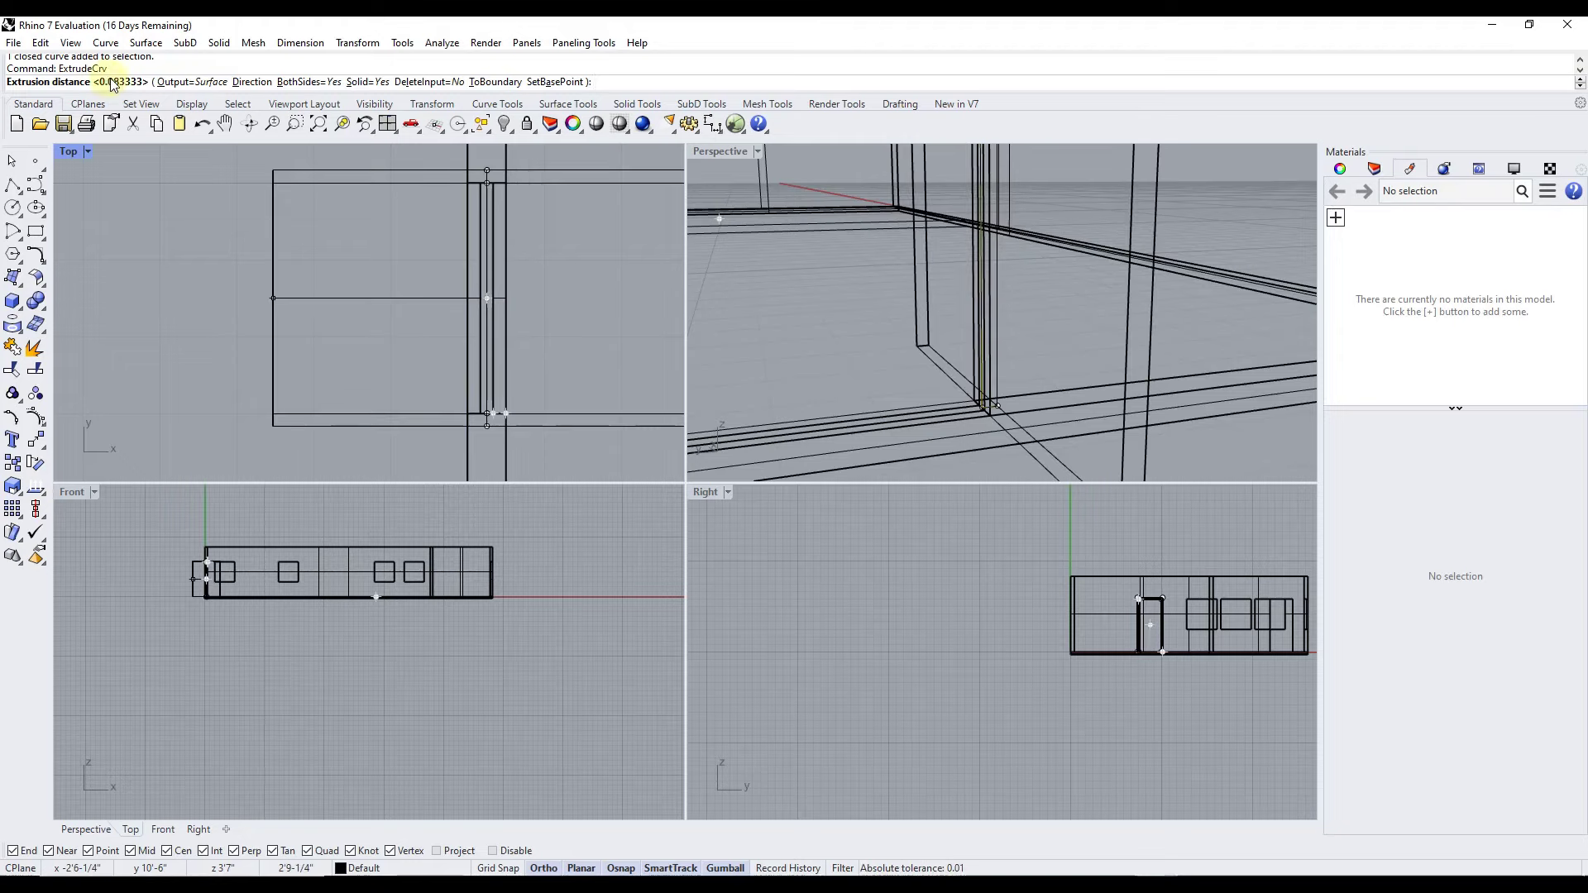
{"action": "type", "text": "3"}
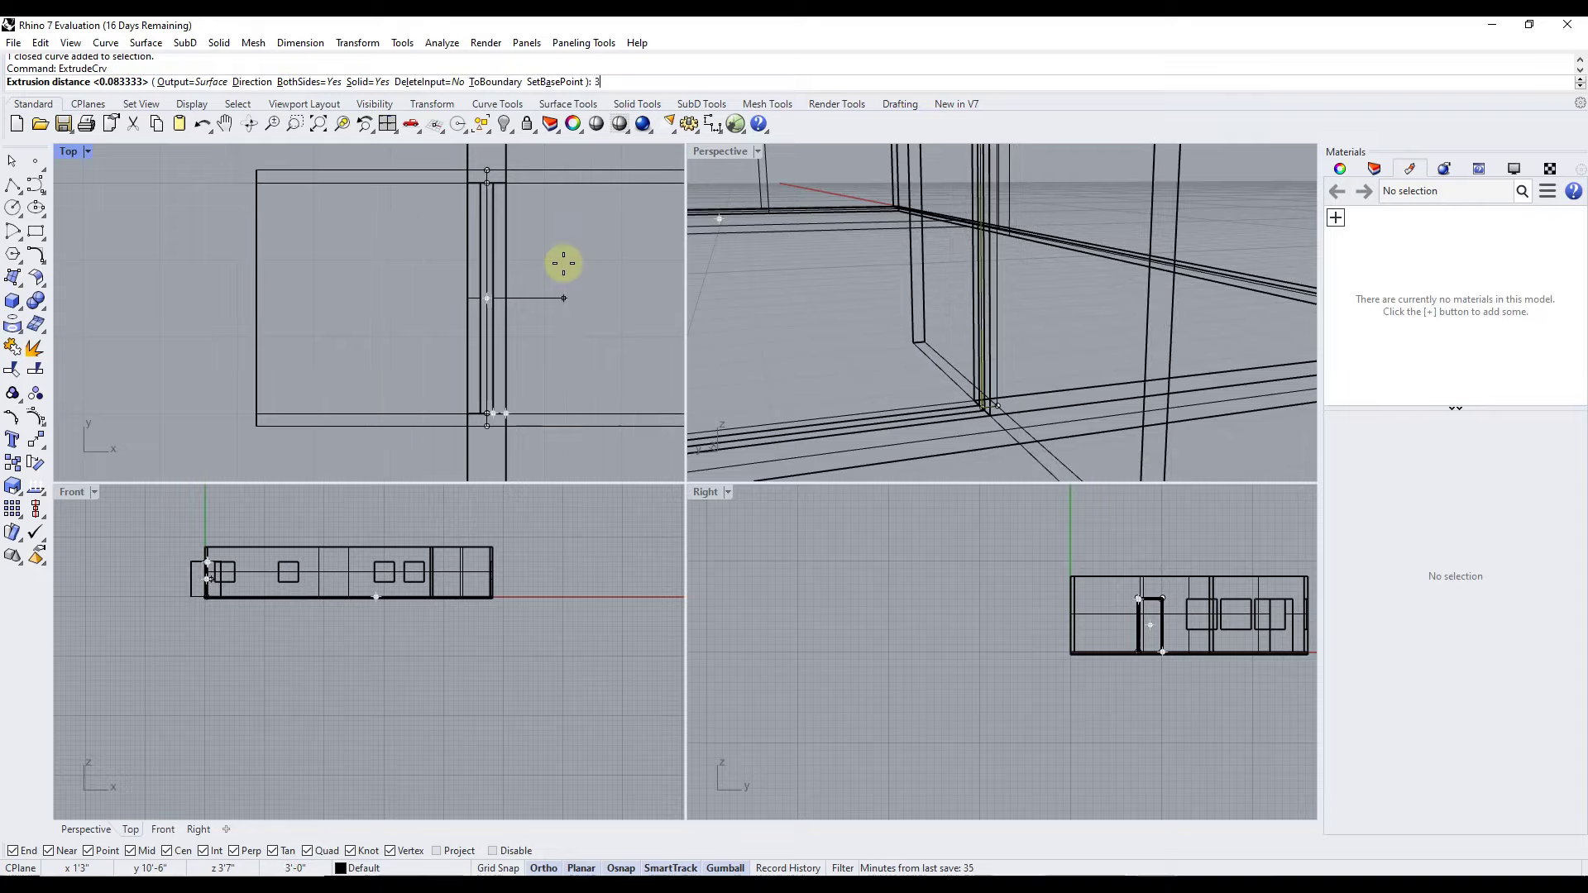
{"action": "type", "text": ".5"}
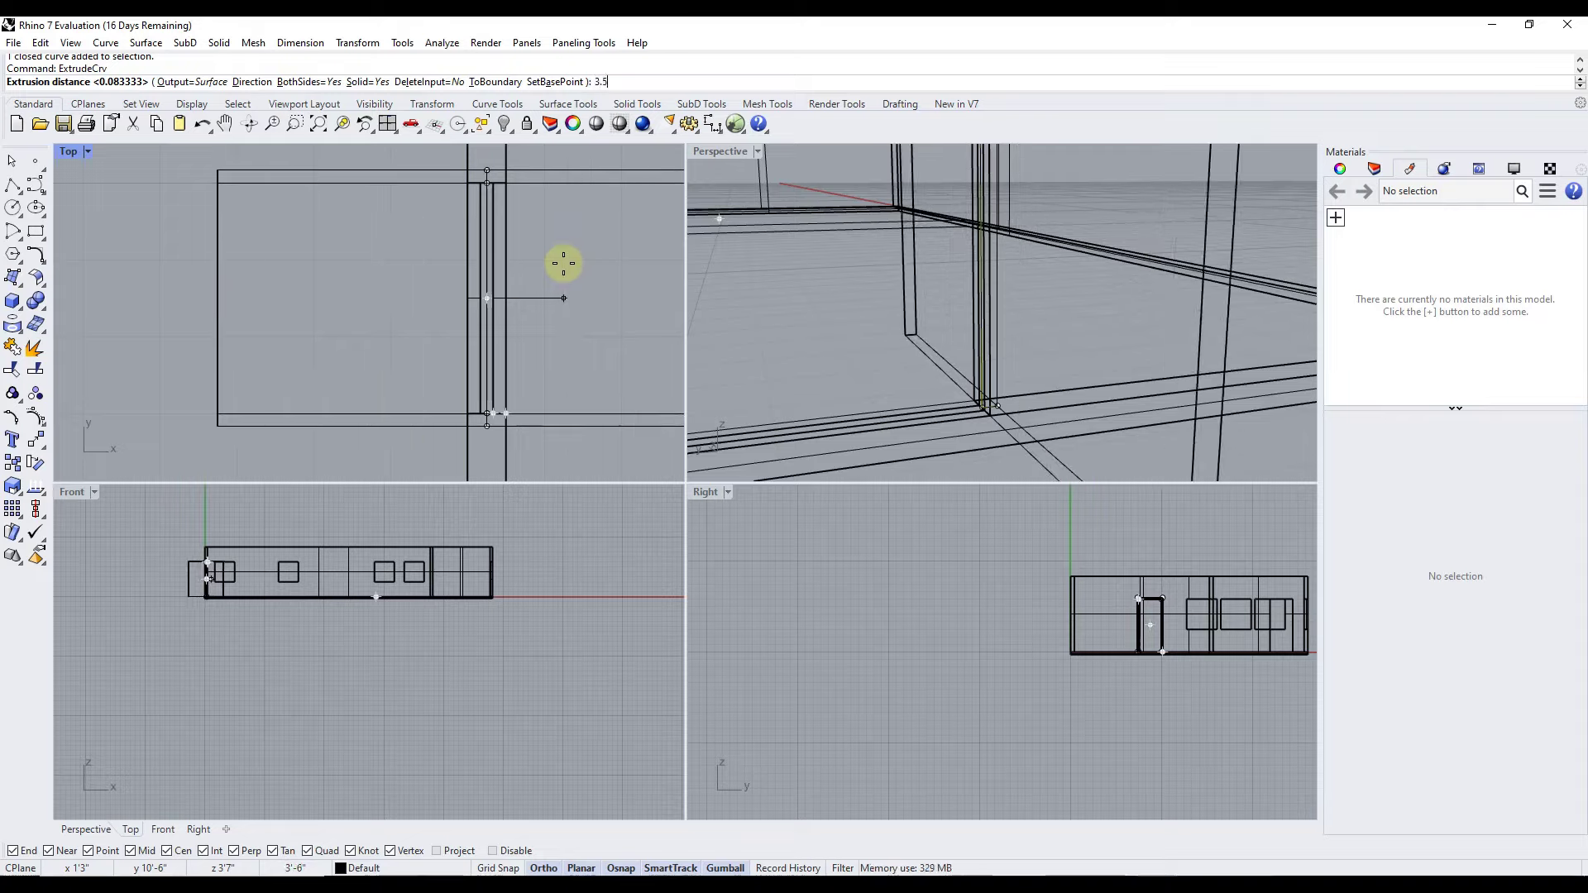
{"action": "type", "text": "\""}
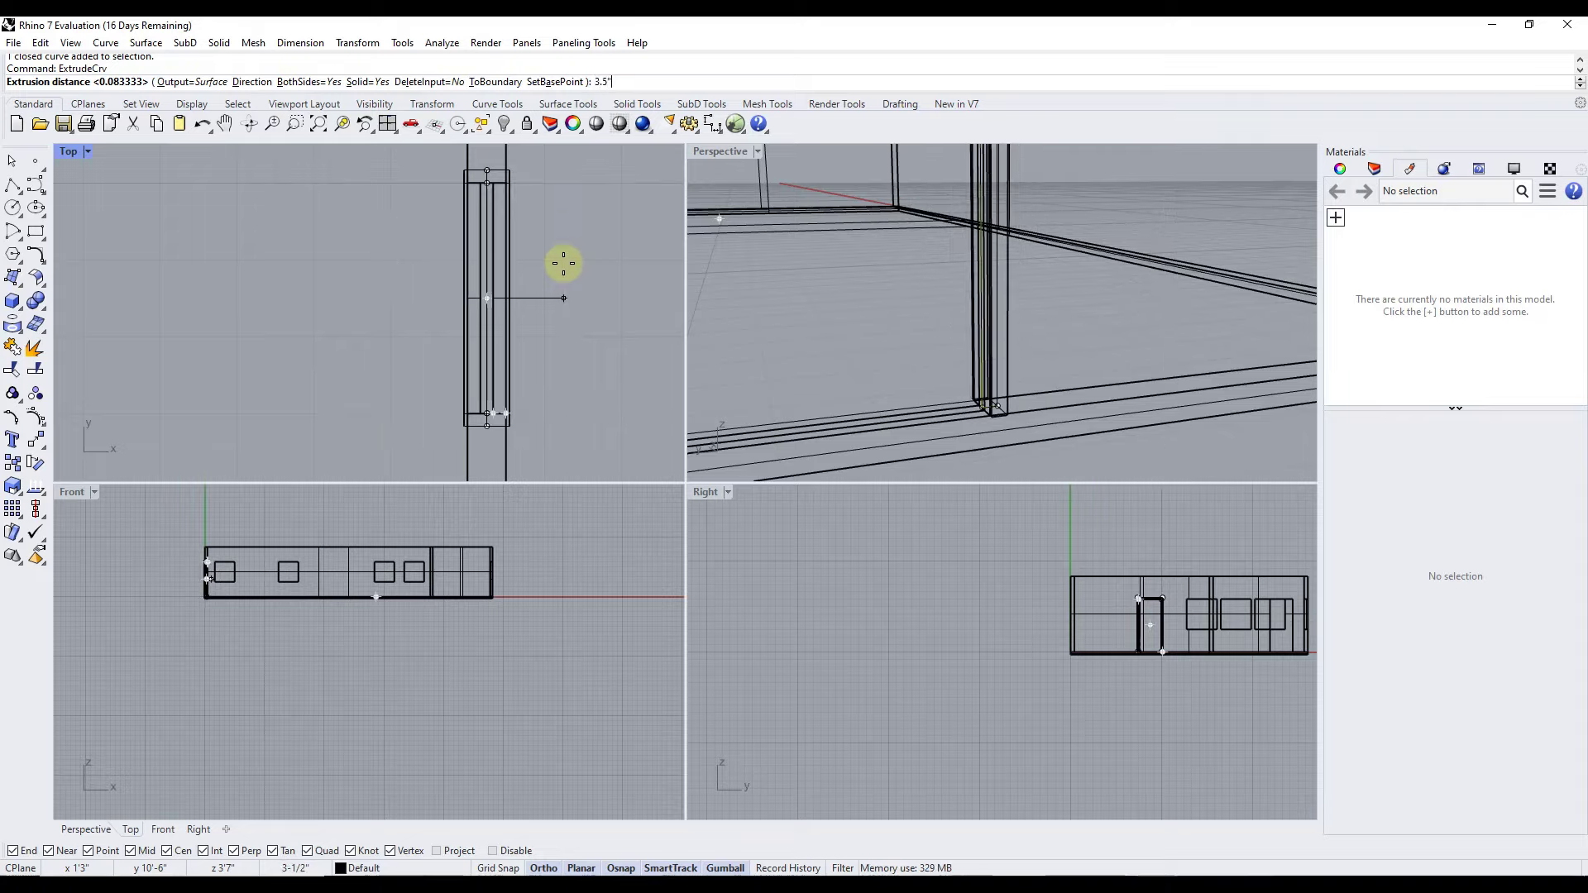
{"action": "key", "text": "Return"}
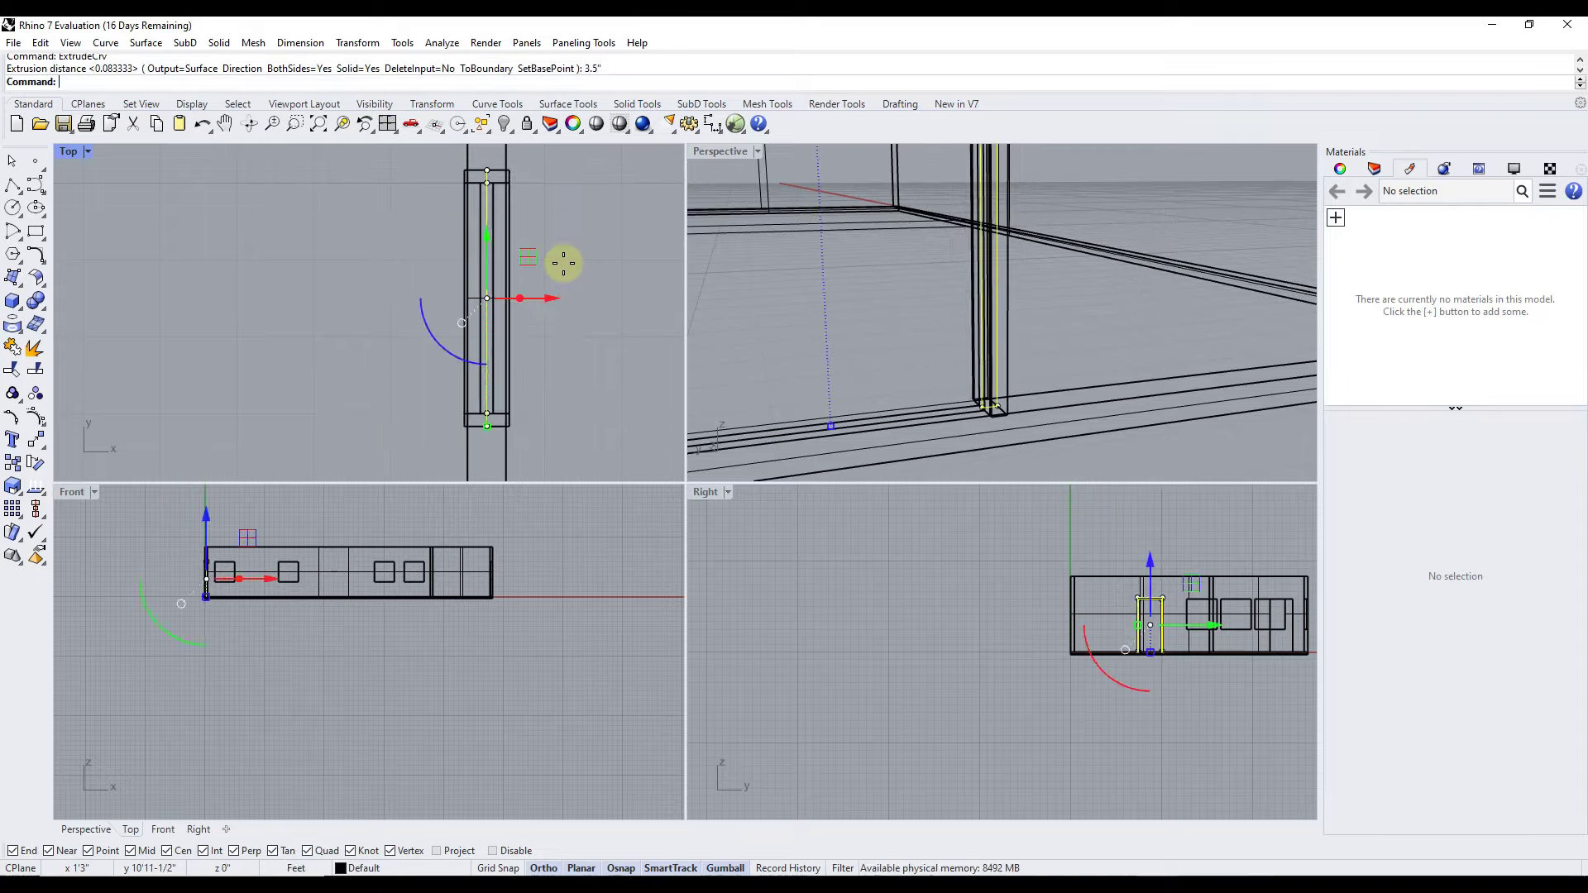
Shade the Perspective view and orbit in close around the door frame
{"action": "left_click", "coordinate": [758, 152]}
{"action": "left_click", "coordinate": [736, 232]}
{"action": "mouse_move", "coordinate": [898, 380]}
{"action": "right_mouse_down"}
{"action": "mouse_move", "coordinate": [1010, 354]}
{"action": "mouse_move", "coordinate": [813, 350]}
{"action": "right_mouse_up"}
{"action": "scroll", "coordinate": [978, 280], "scroll_direction": "up", "scroll_amount": 3}
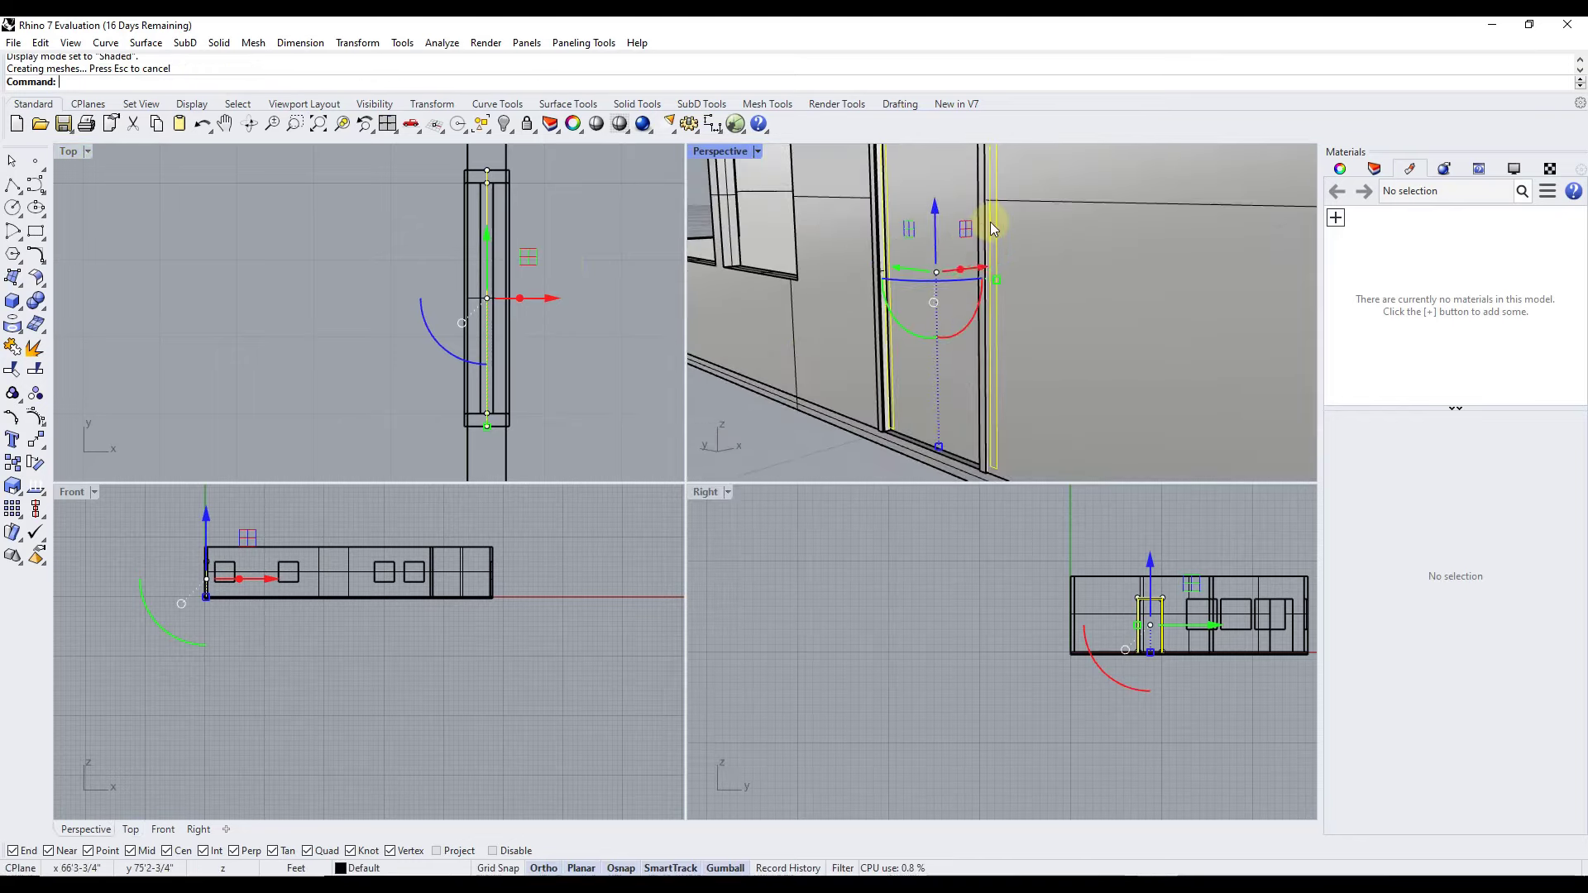
{"action": "left_click", "coordinate": [984, 218]}
{"action": "right_click_drag", "start_coordinate": [958, 366], "coordinate": [894, 461]}
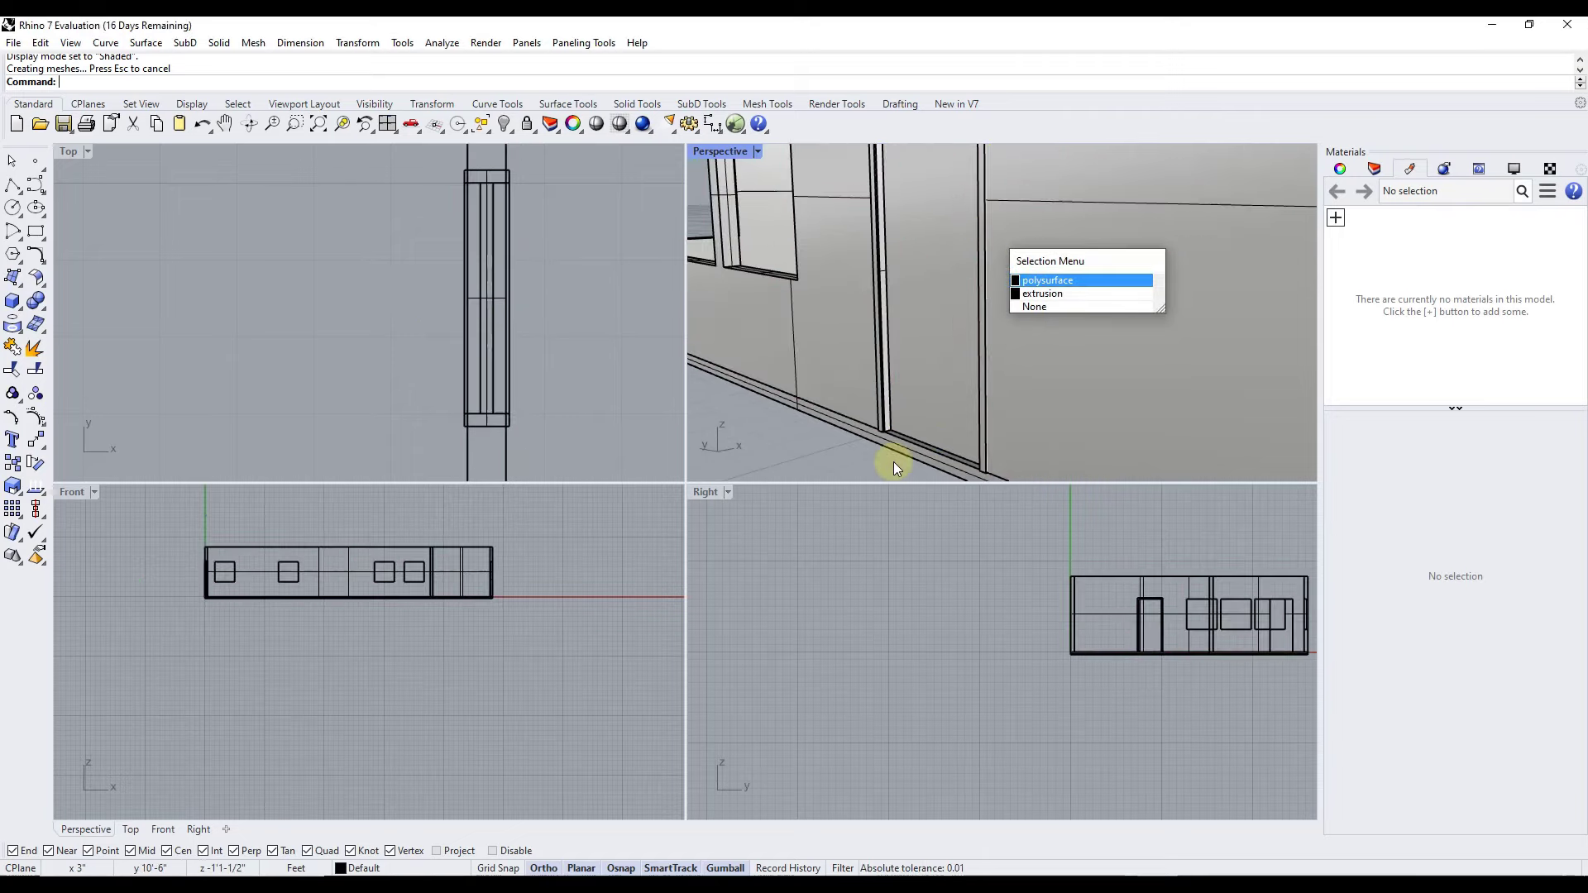
{"action": "key", "text": "Escape"}
{"action": "scroll", "coordinate": [885, 412], "scroll_direction": "up", "scroll_amount": 3}
{"action": "scroll", "coordinate": [881, 397], "scroll_direction": "down", "scroll_amount": 3}
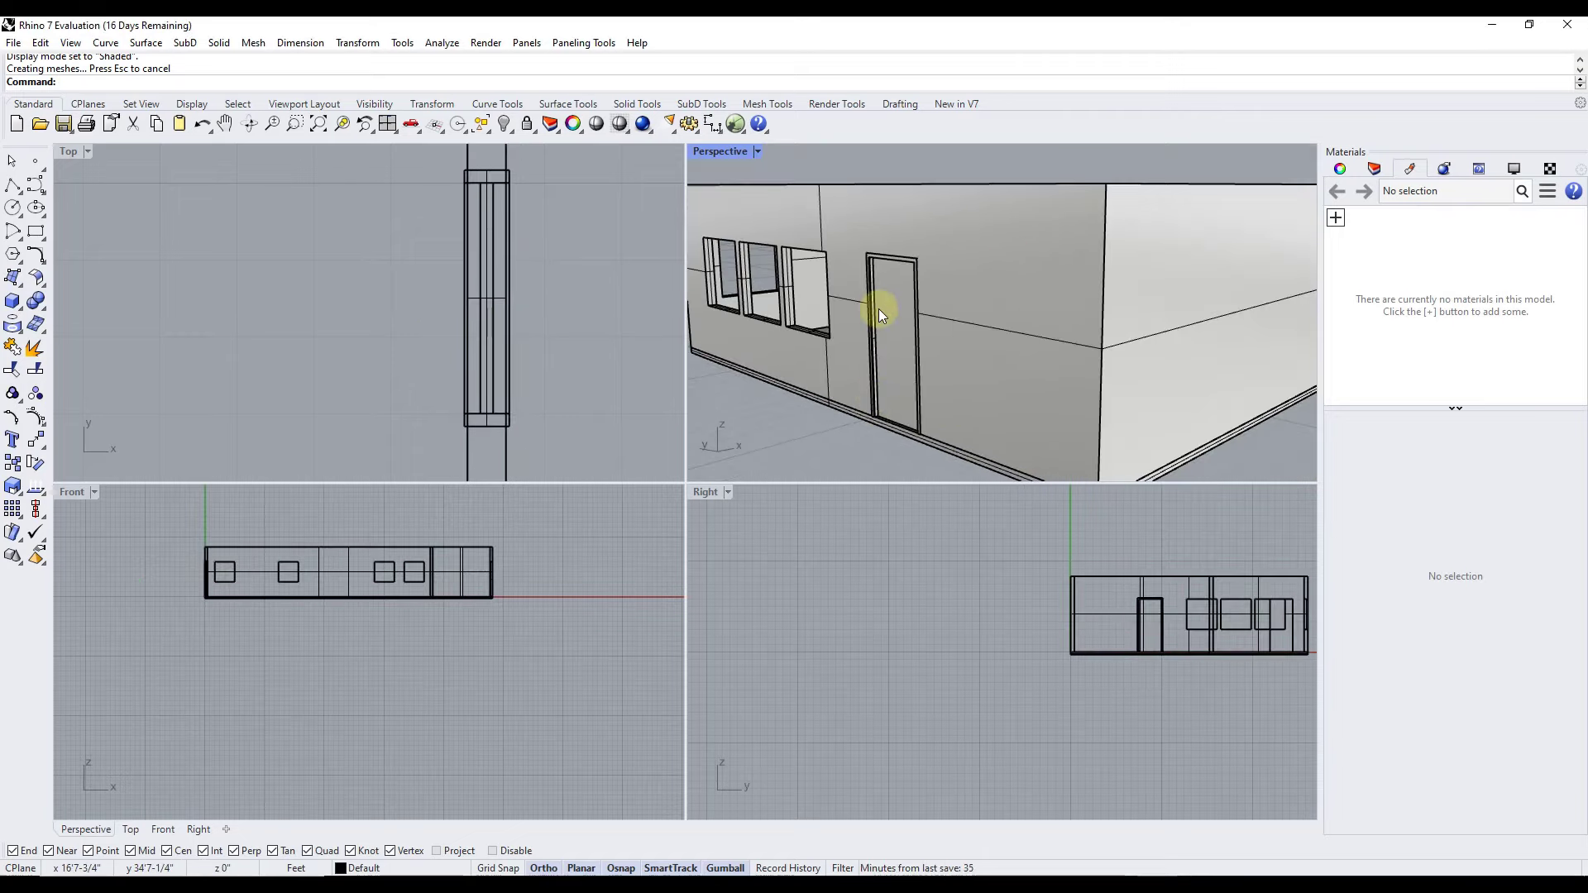
{"action": "scroll", "coordinate": [910, 298], "scroll_direction": "up", "scroll_amount": 3}
{"action": "scroll", "coordinate": [936, 282], "scroll_direction": "down", "scroll_amount": 2}
{"action": "scroll", "coordinate": [934, 273], "scroll_direction": "down", "scroll_amount": 5}
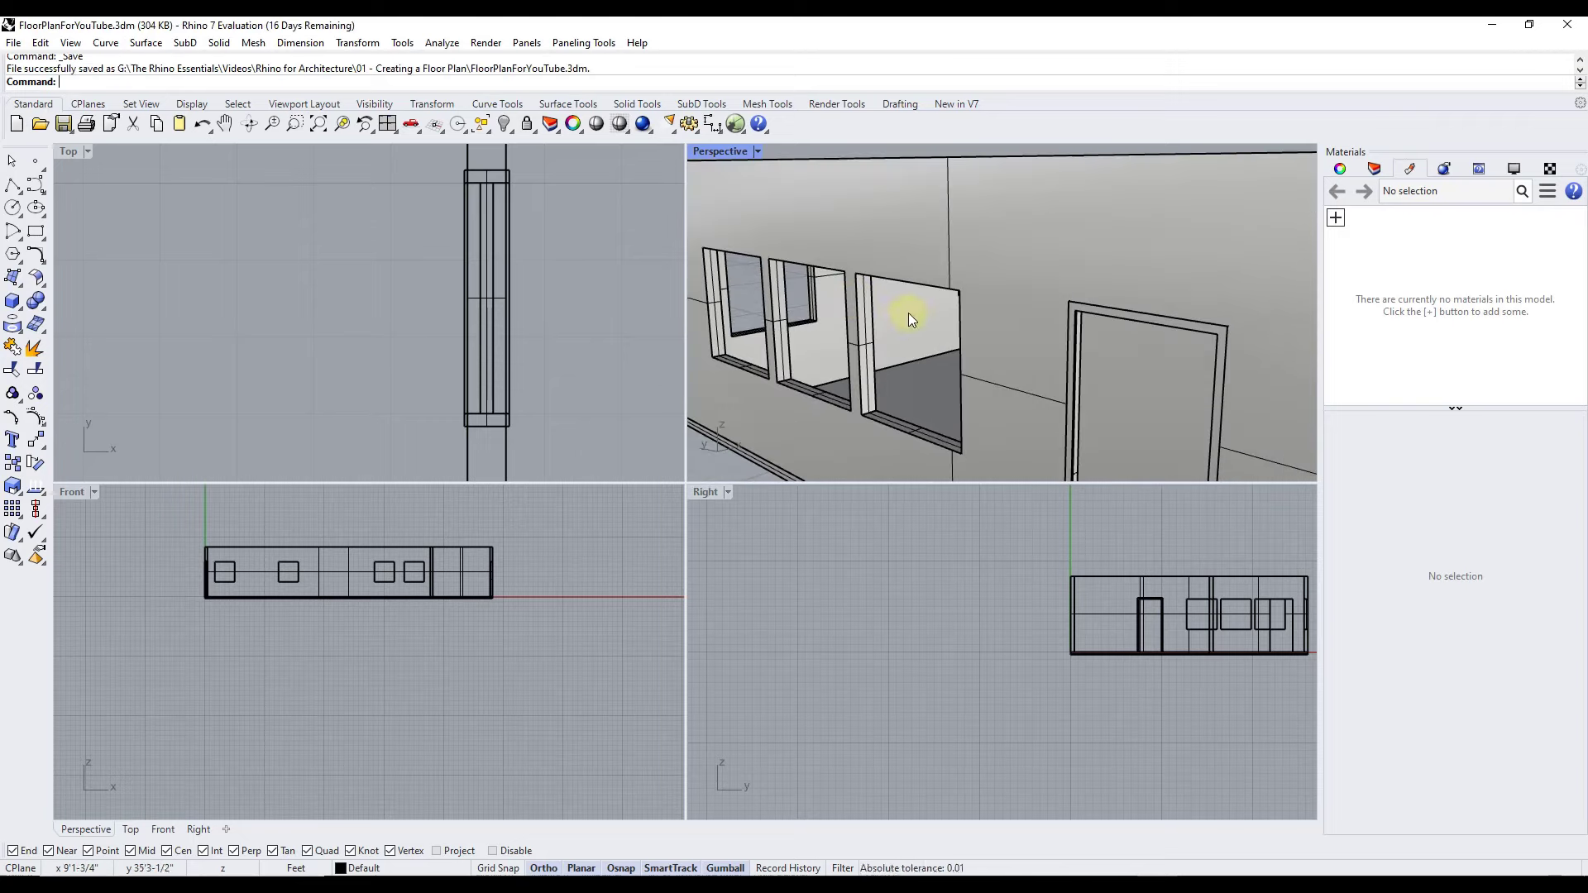
Move the third window's outline curve 3" into the wall
{"action": "left_click", "coordinate": [857, 310]}
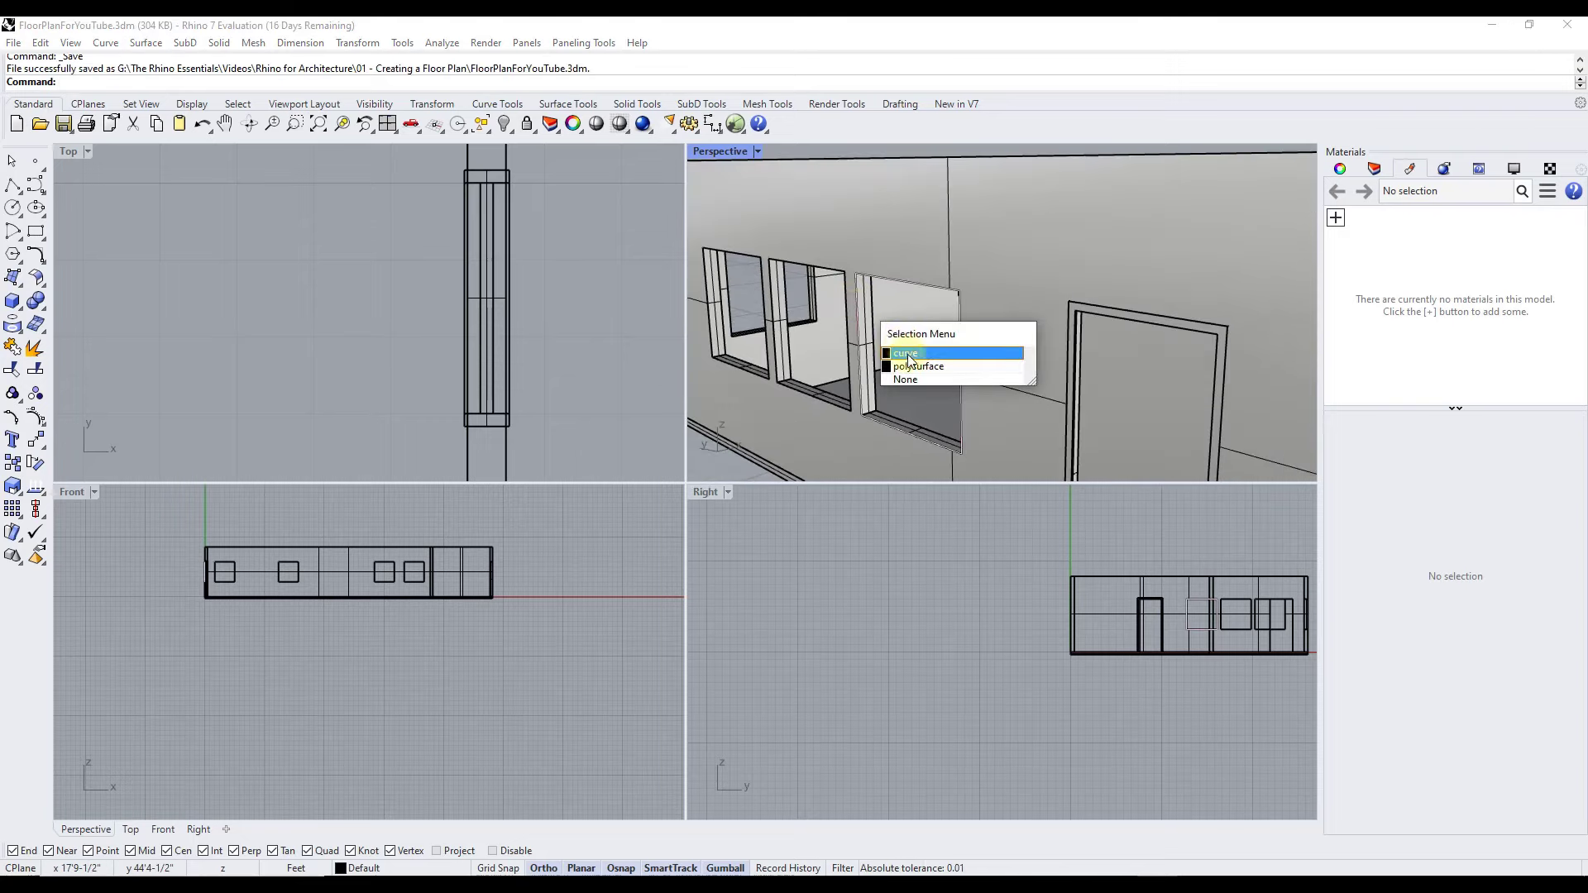
{"action": "left_click", "coordinate": [908, 355]}
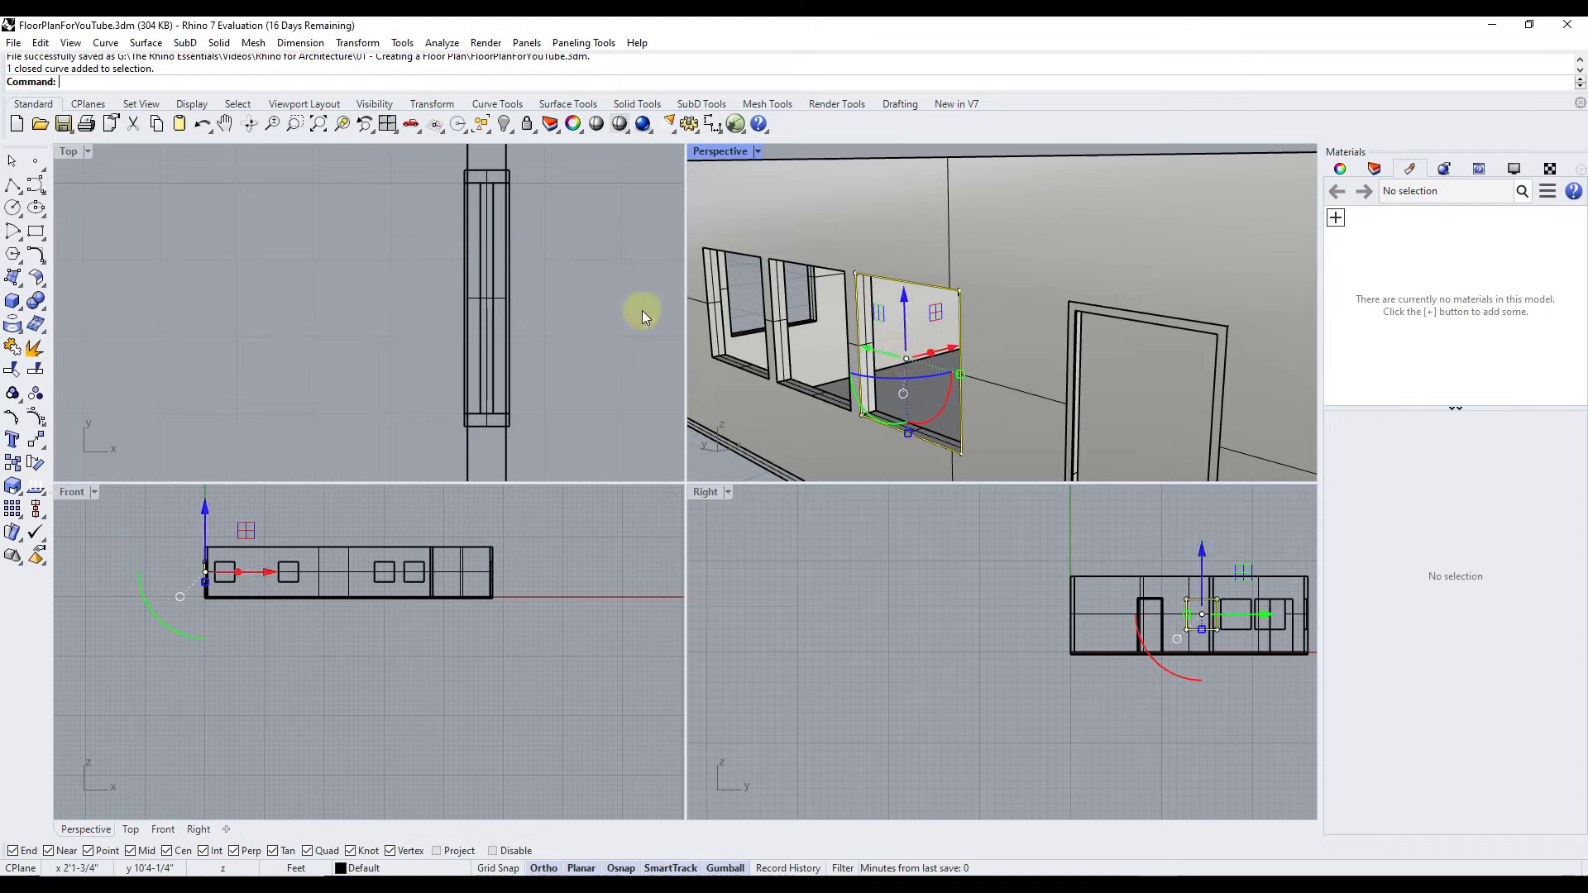
{"action": "scroll", "coordinate": [478, 389], "scroll_direction": "down", "scroll_amount": 5}
{"action": "scroll", "coordinate": [542, 276], "scroll_direction": "up", "scroll_amount": 5}
{"action": "type", "text": "Move"}
{"action": "key", "text": "Return"}
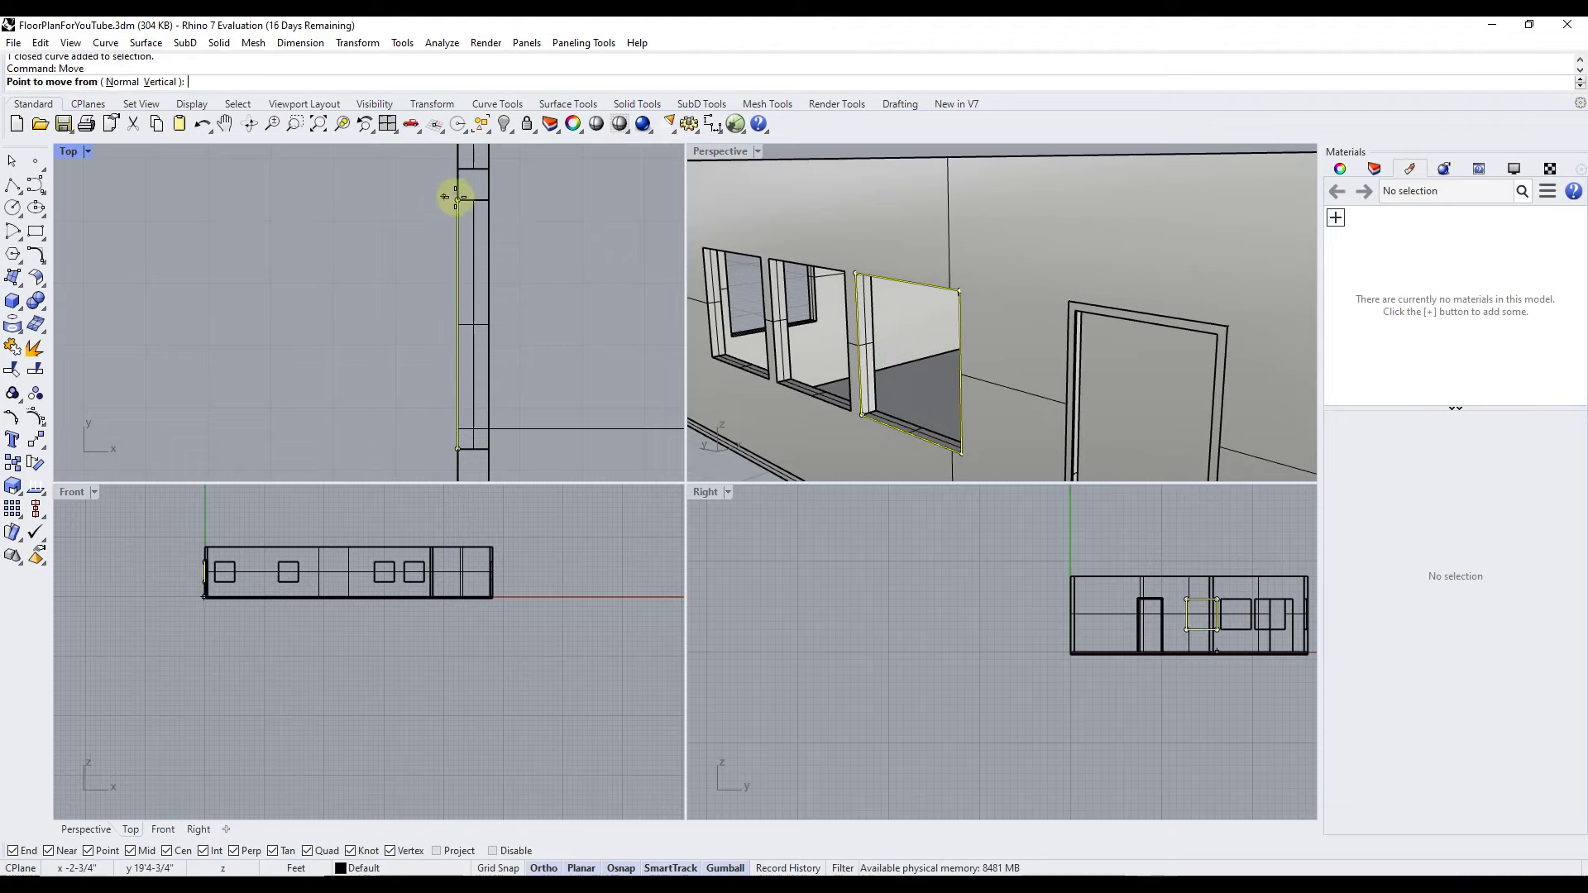
{"action": "left_click", "coordinate": [457, 197]}
{"action": "type", "text": "3"}
{"action": "key", "text": "Return"}
{"action": "left_click", "coordinate": [497, 208]}
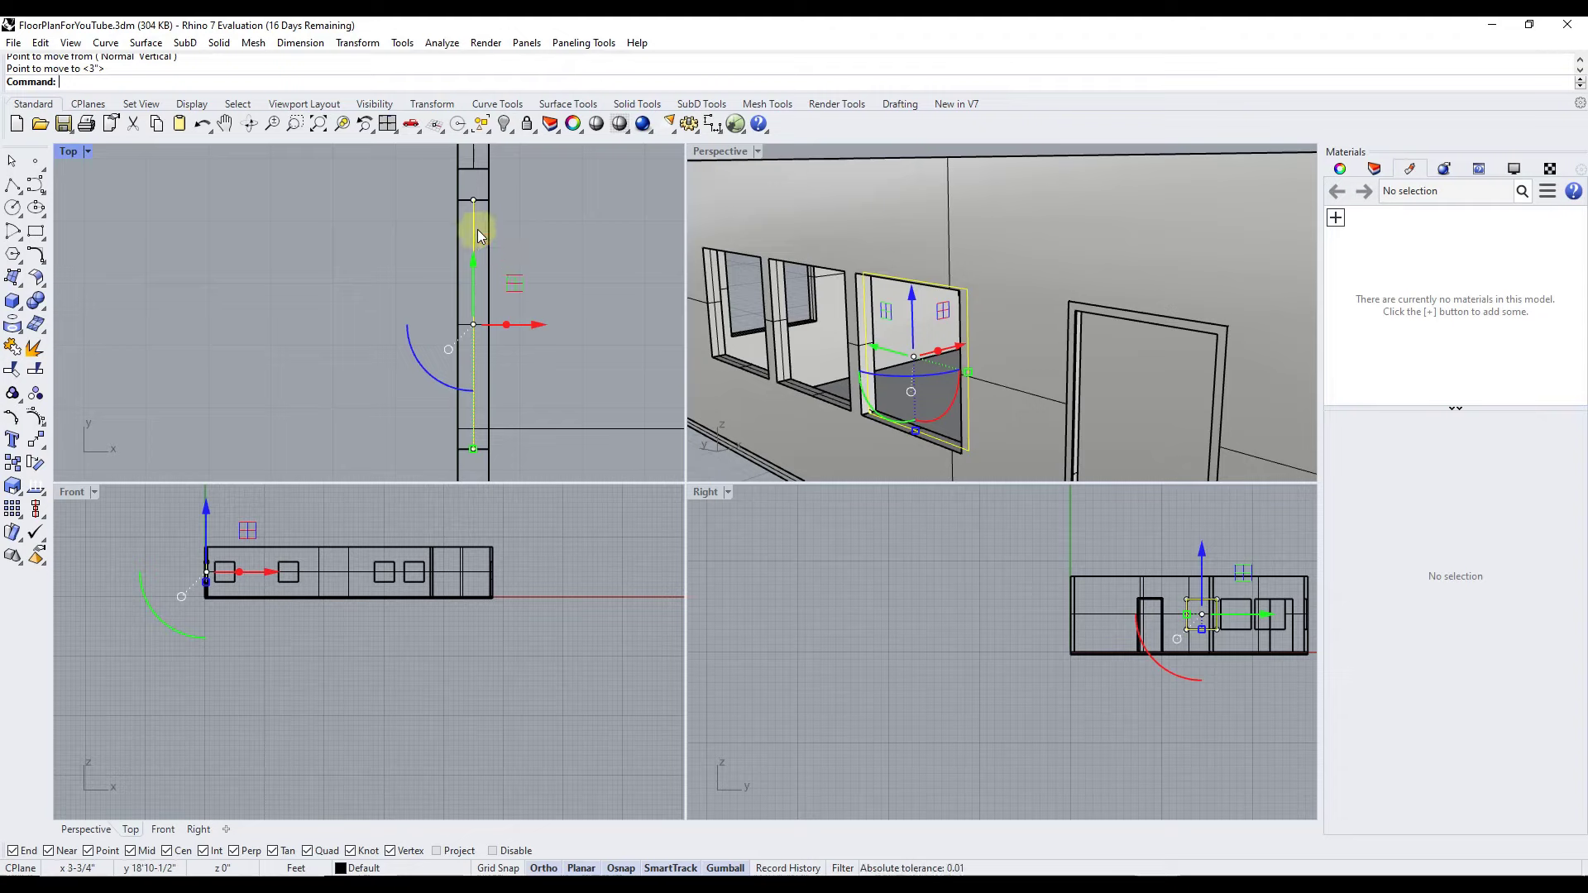
Extrude the window outline 1" into a thin window pane
{"action": "key", "text": "Up"}
{"action": "key", "text": "Return"}
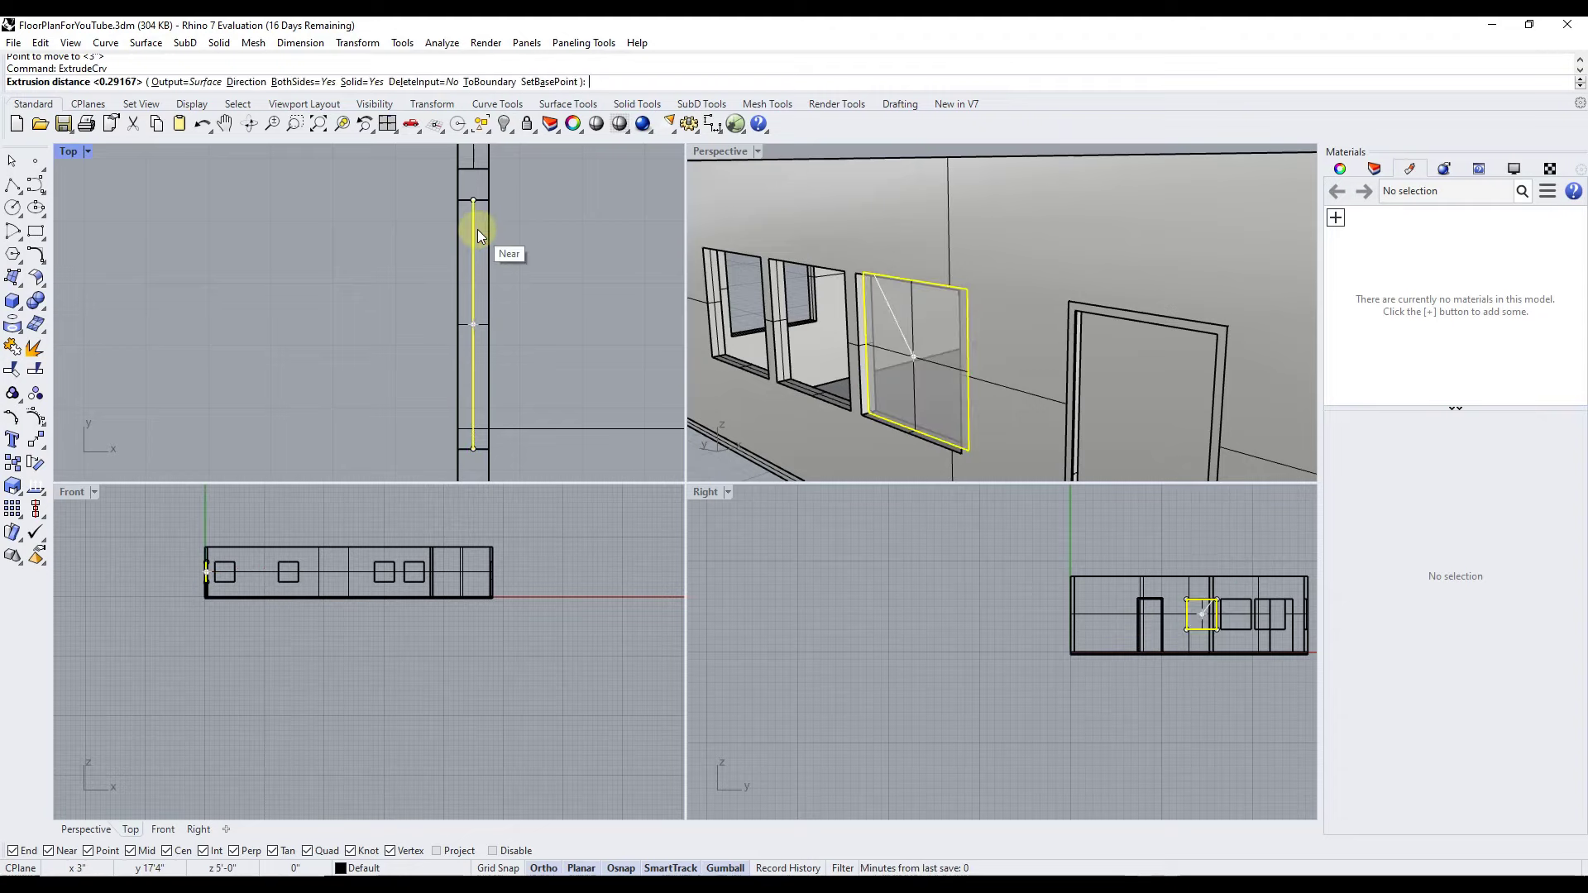
{"action": "scroll", "coordinate": [482, 239], "scroll_direction": "up", "scroll_amount": 5}
{"action": "scroll", "coordinate": [483, 397], "scroll_direction": "down", "scroll_amount": 3}
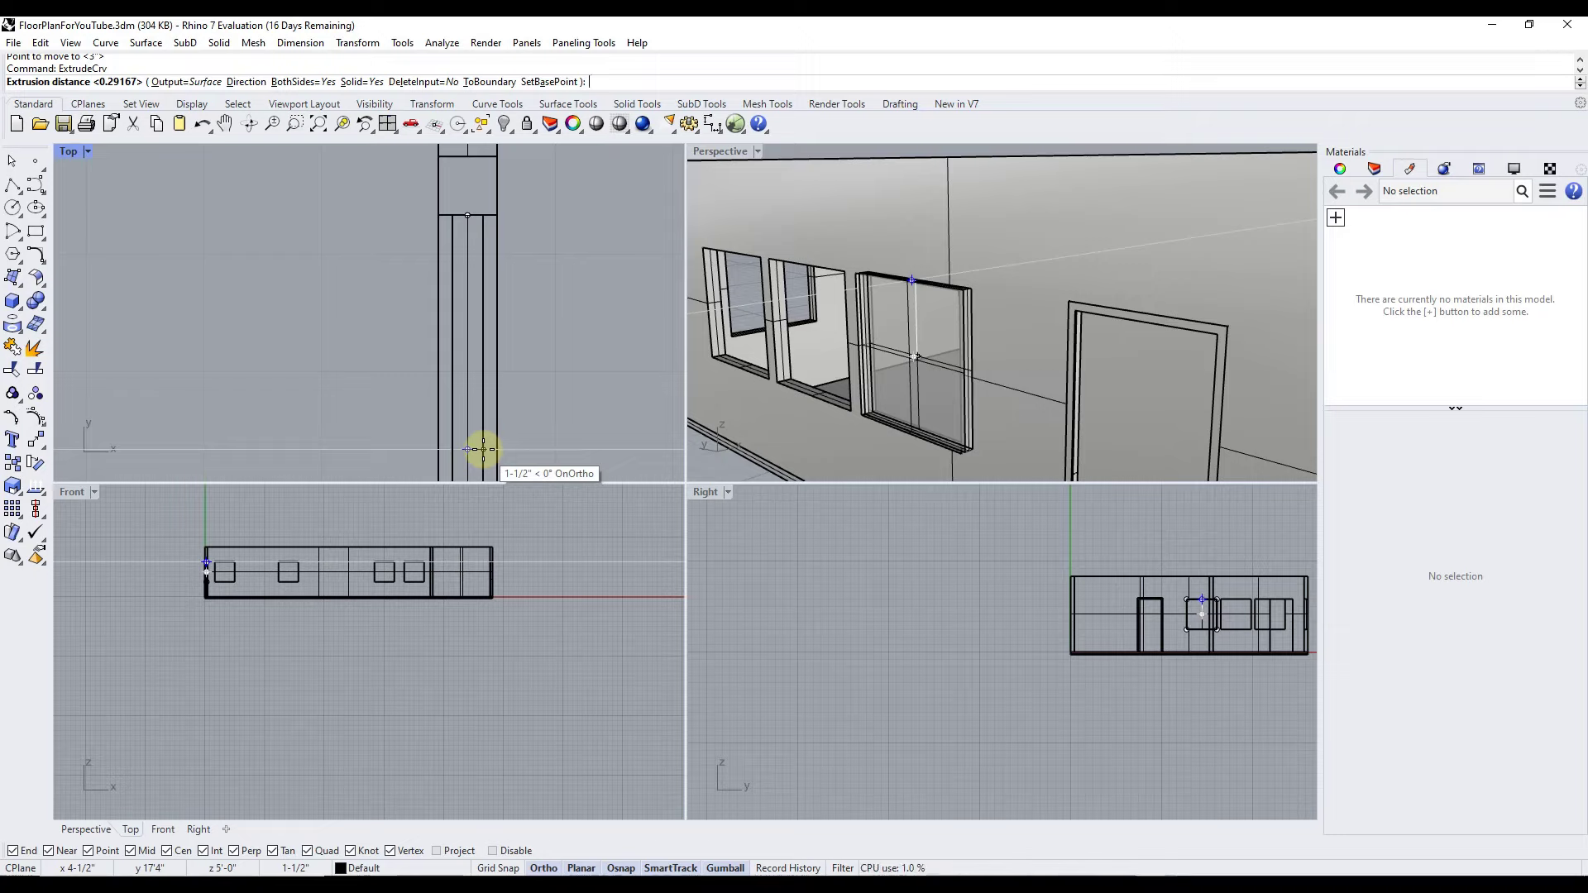
{"action": "type", "text": "1\""}
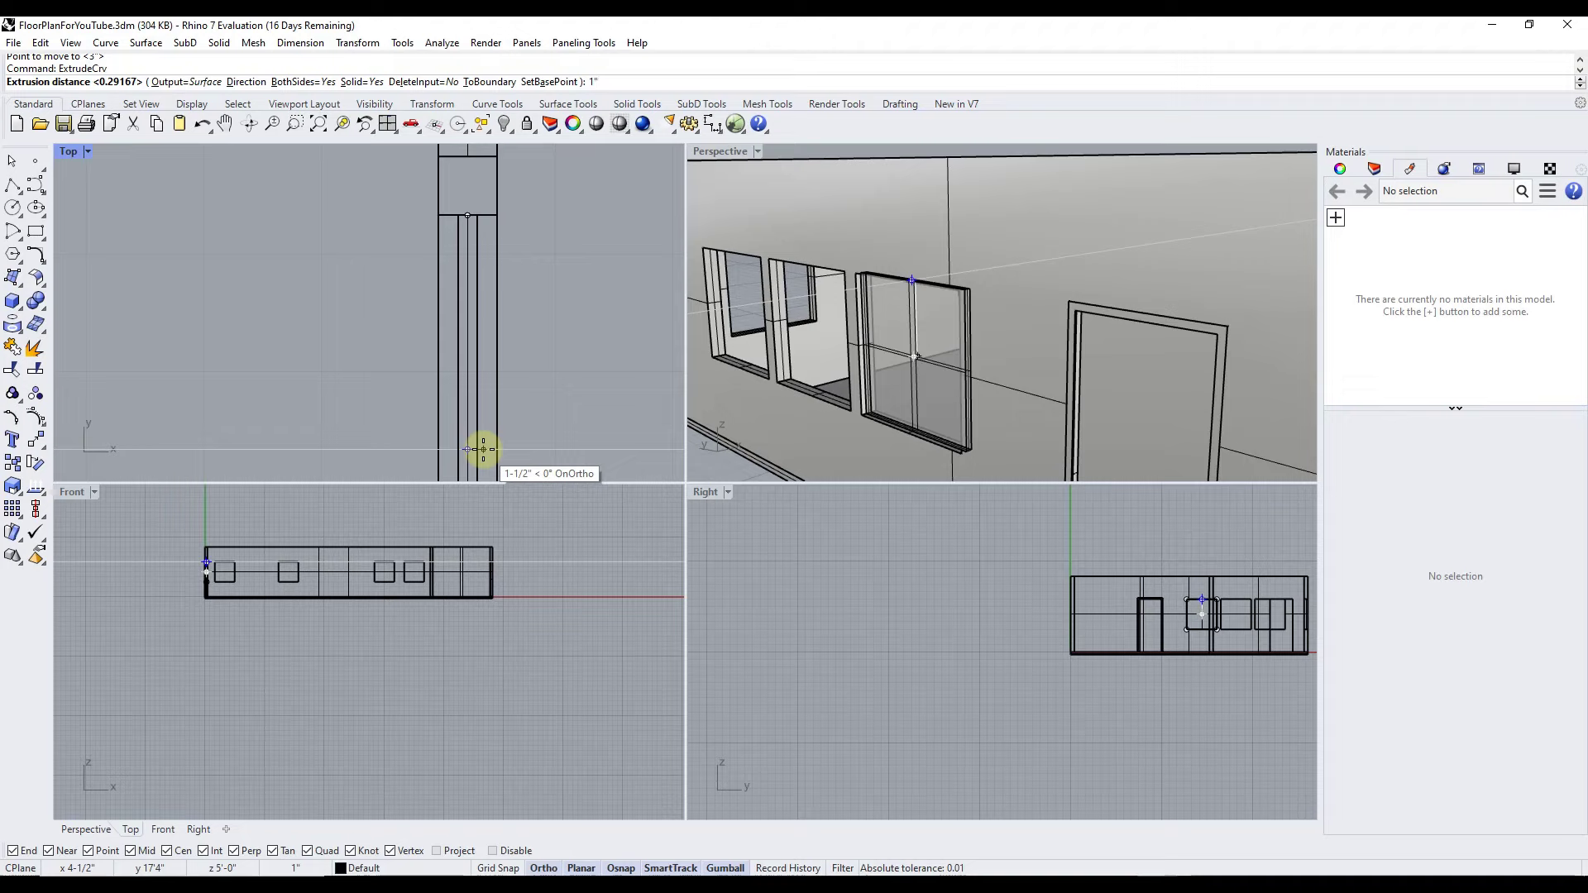
{"action": "key", "text": "Return"}
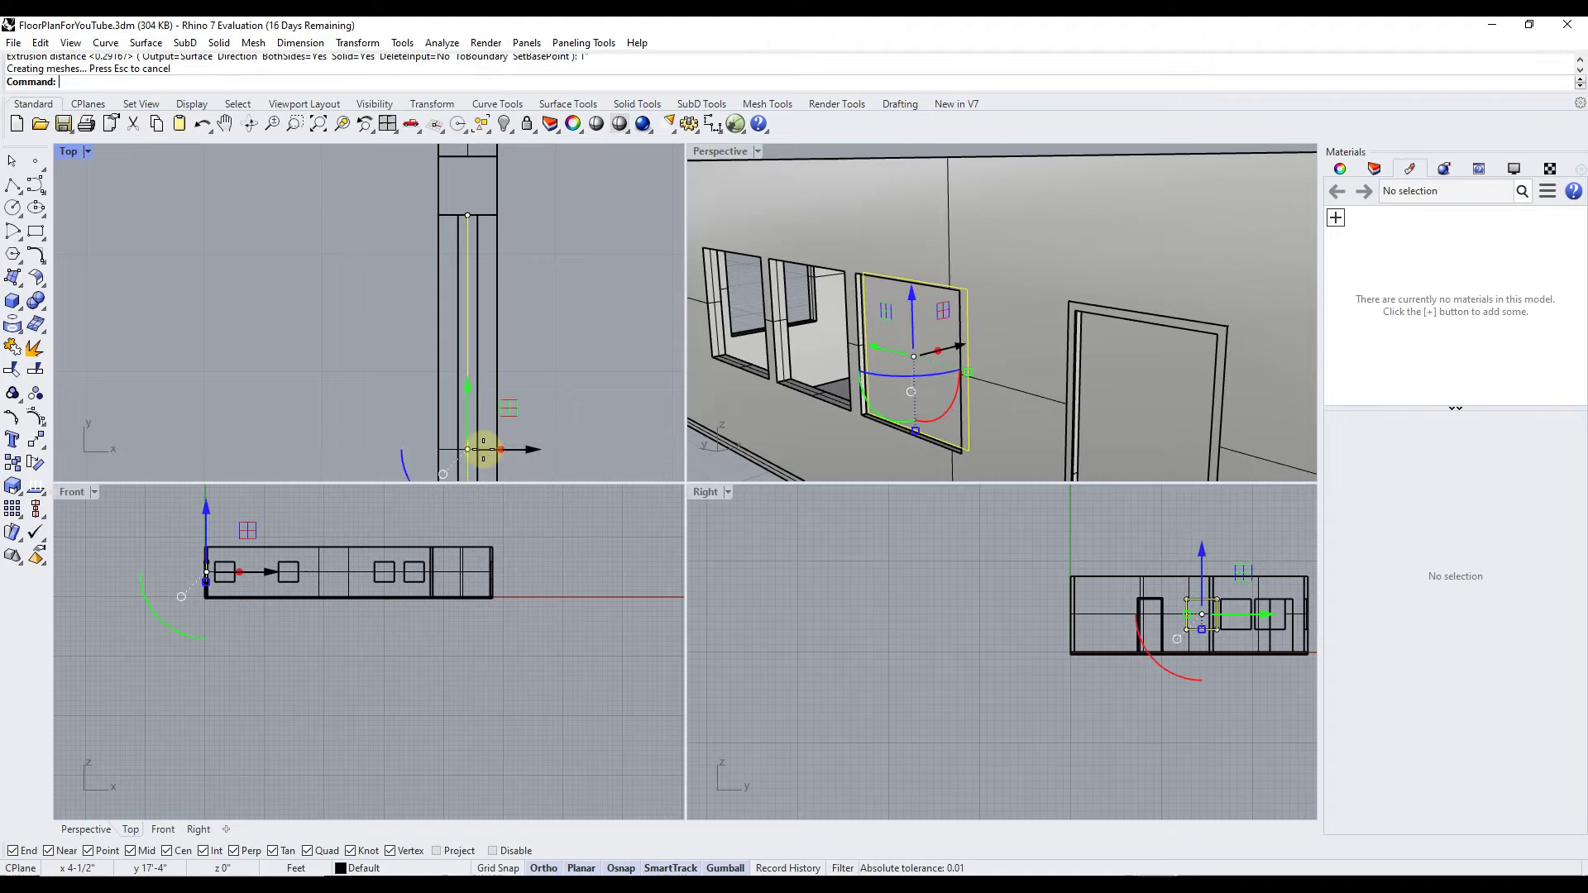
Reselect the window outline curve and start offsetting it
{"action": "left_click", "coordinate": [716, 464]}
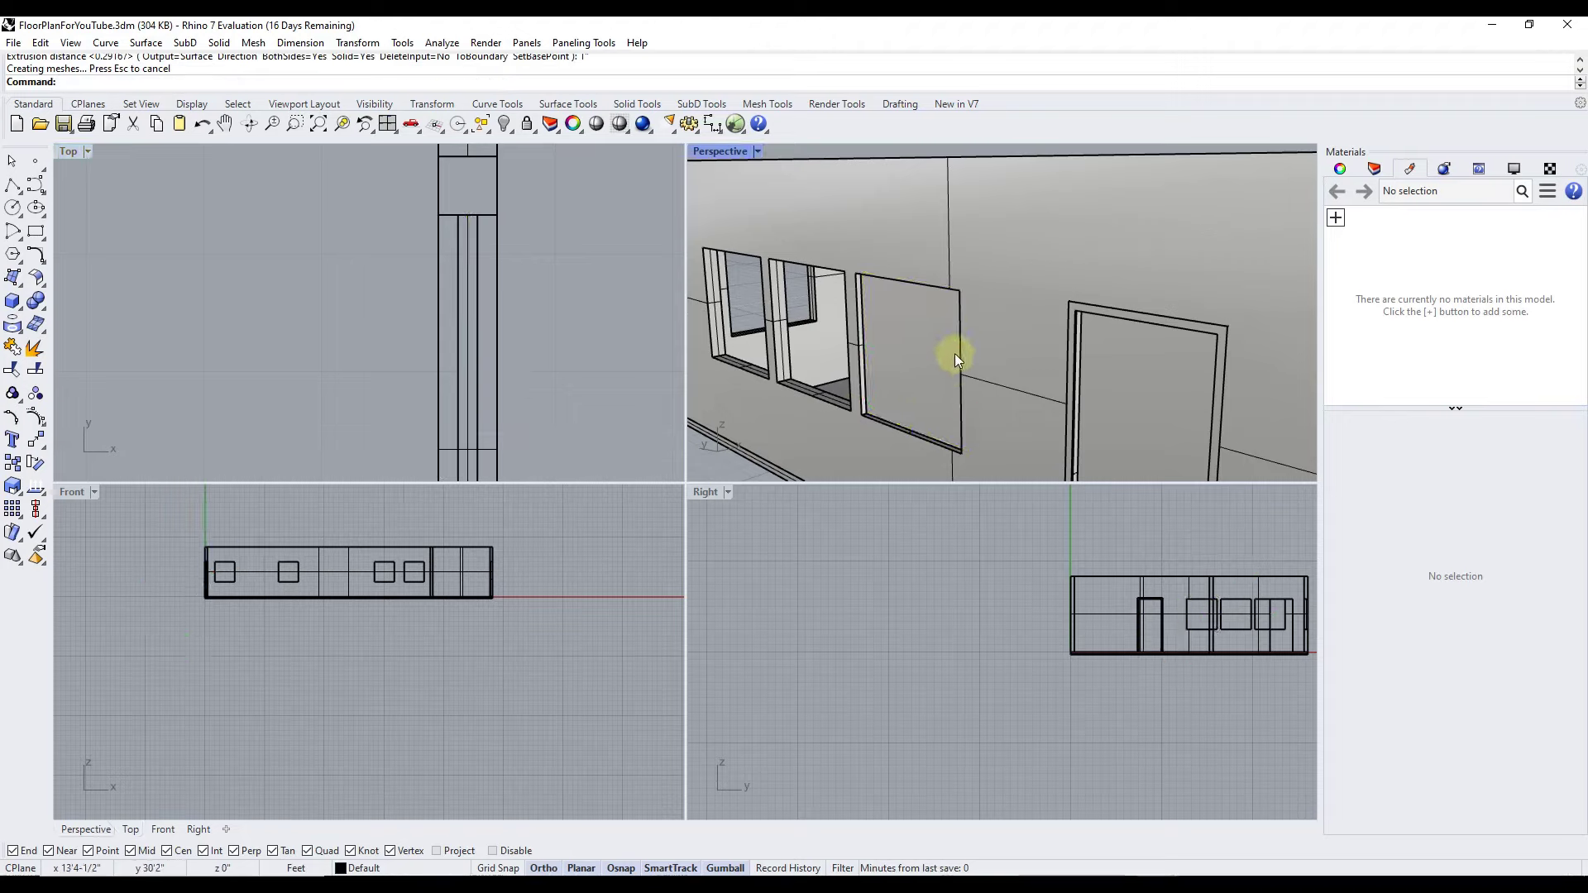
{"action": "left_click", "coordinate": [467, 238]}
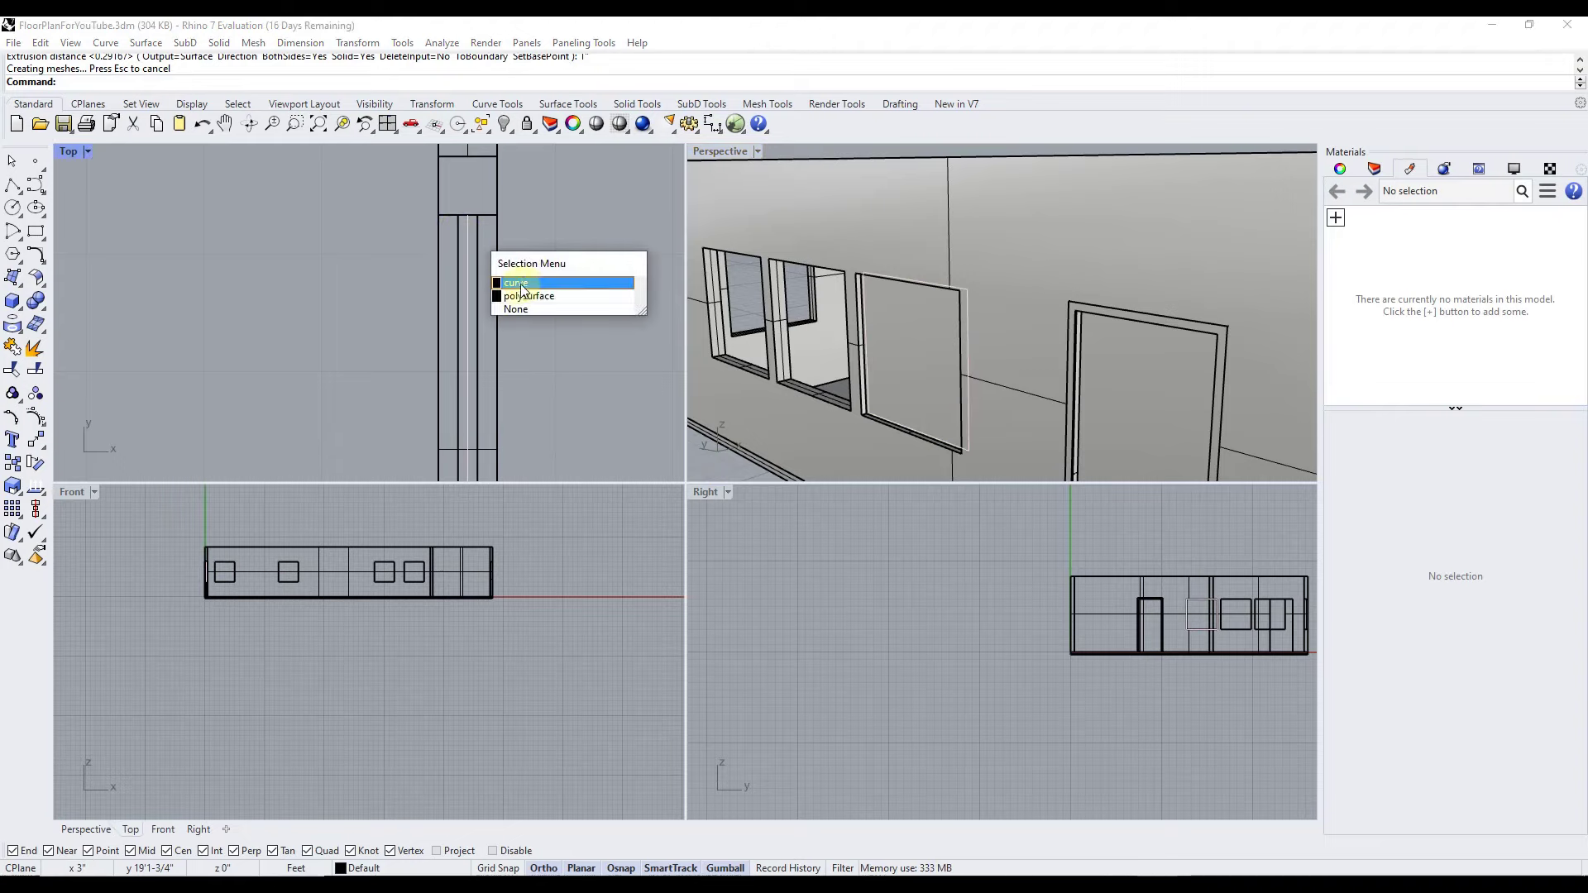
{"action": "left_click", "coordinate": [518, 284]}
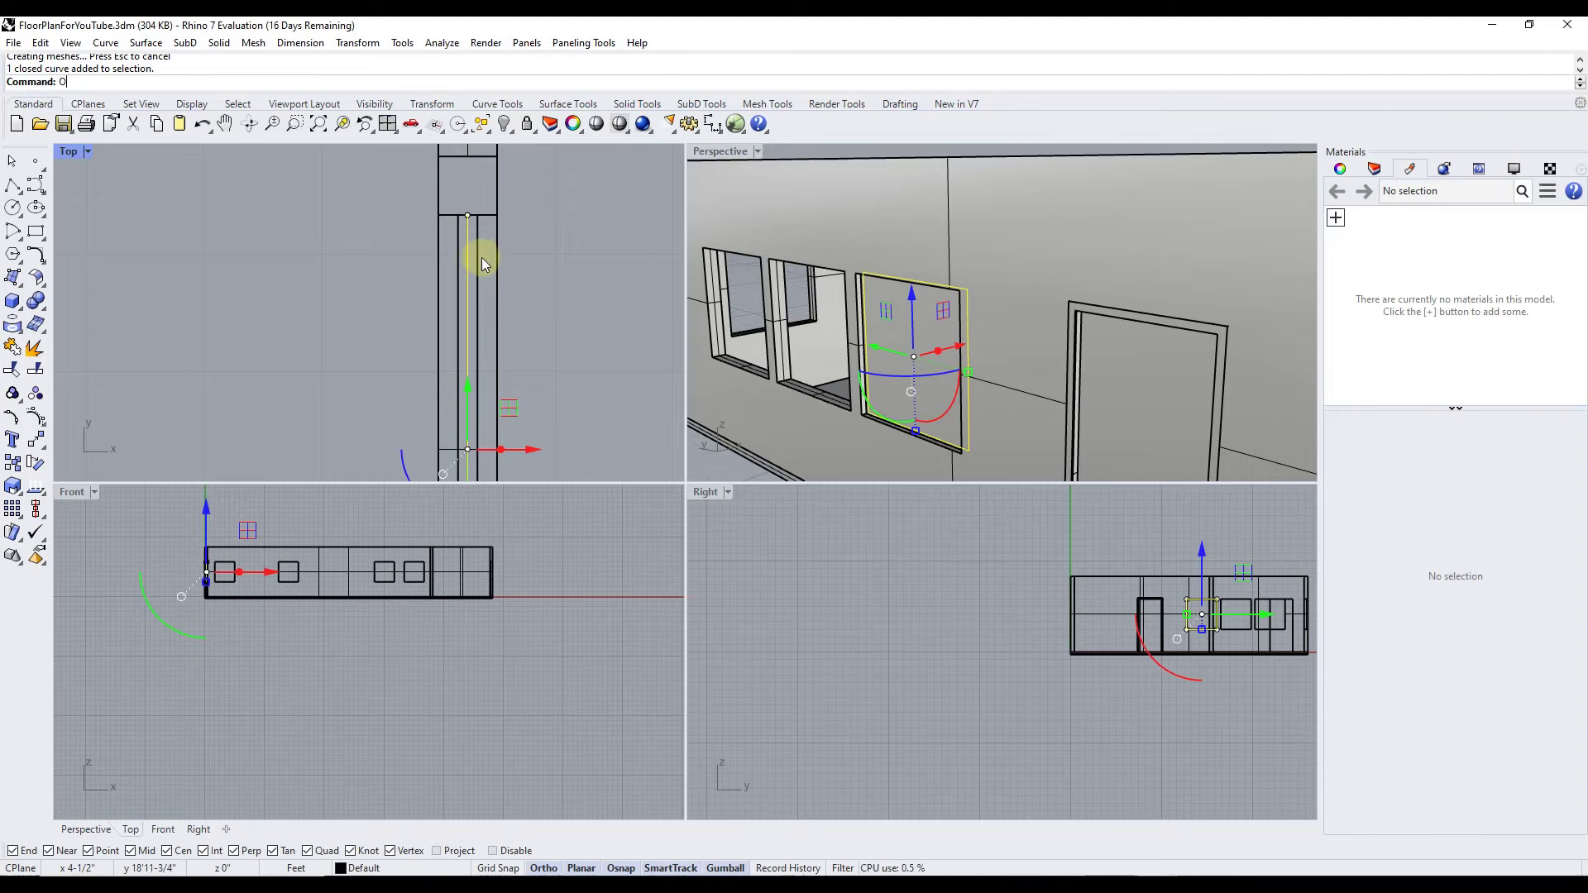
{"action": "type", "text": "offset"}
{"action": "key", "text": "Return"}
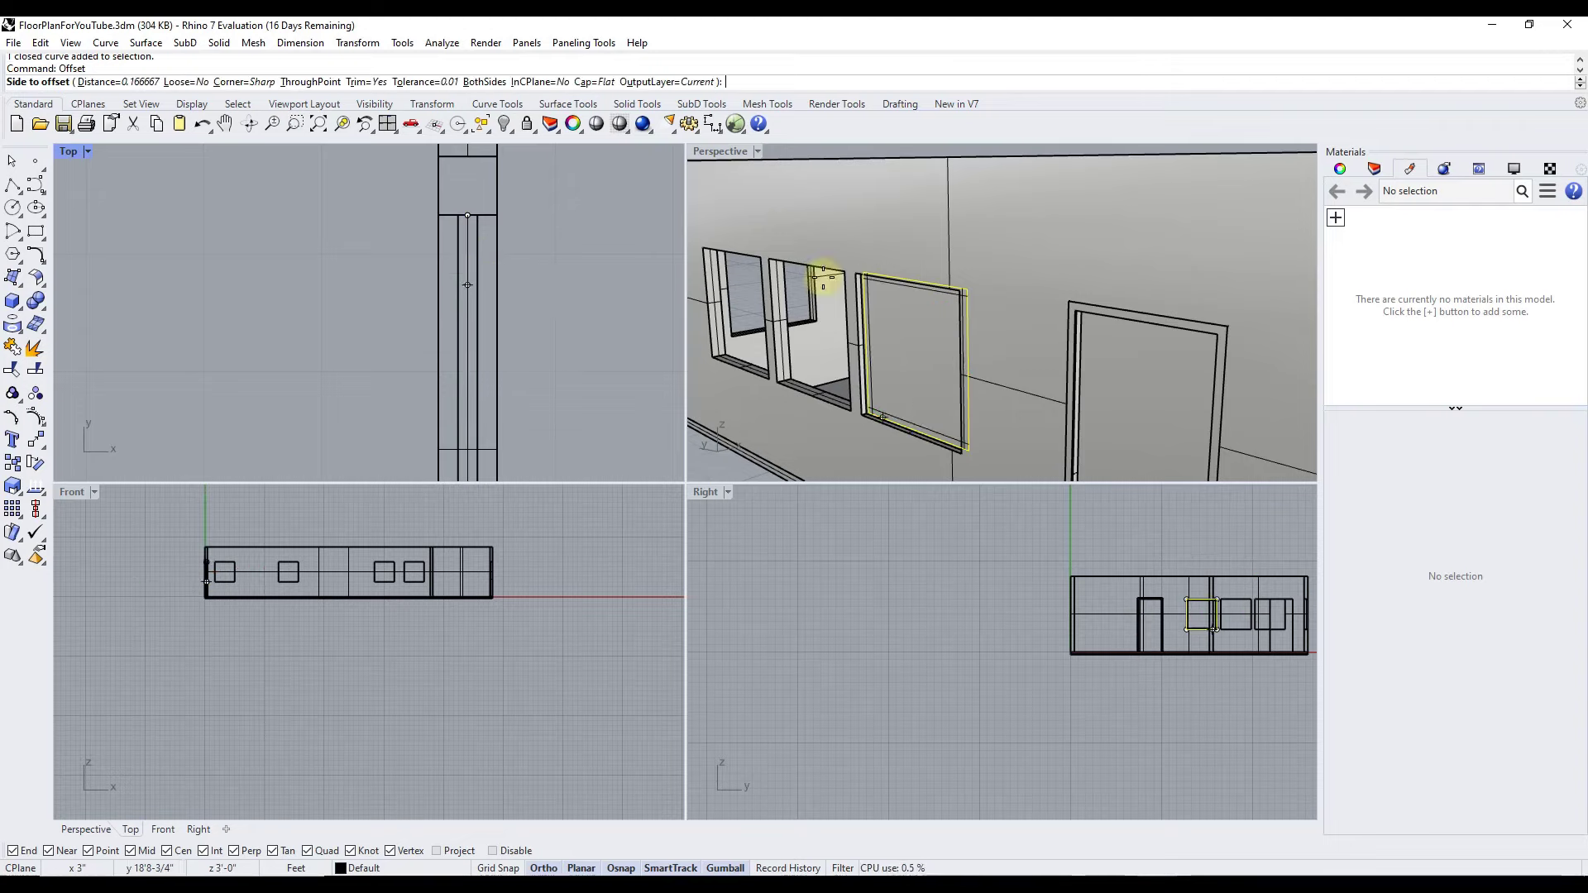
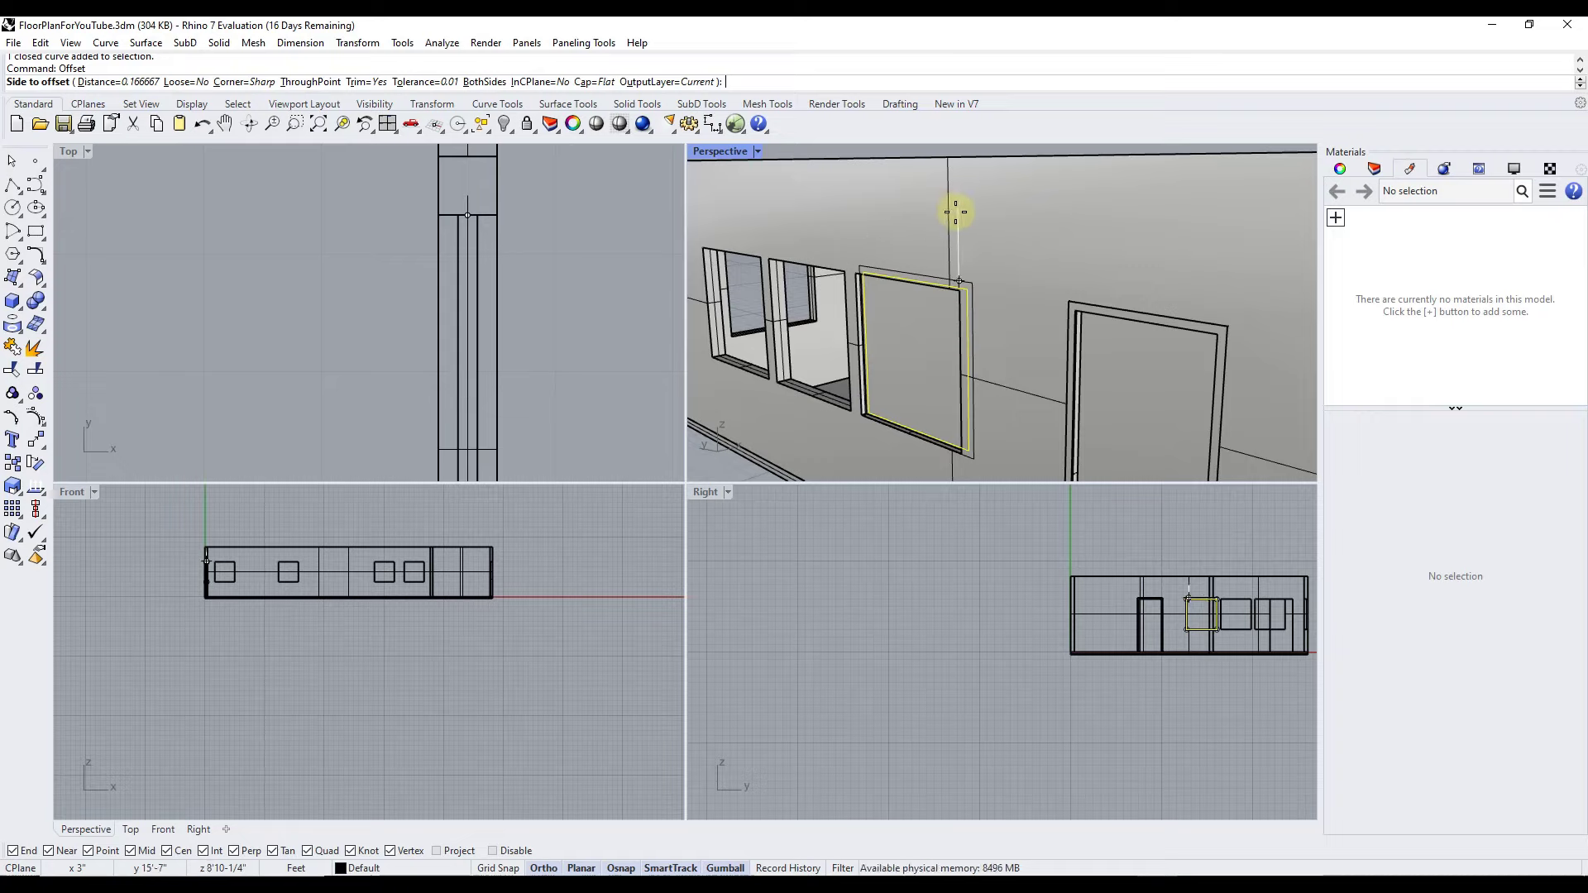
Enter a 2" offset, then cancel it and undo the hide to restore the walls
{"action": "type", "text": "2\""}
{"action": "key", "text": "Return"}
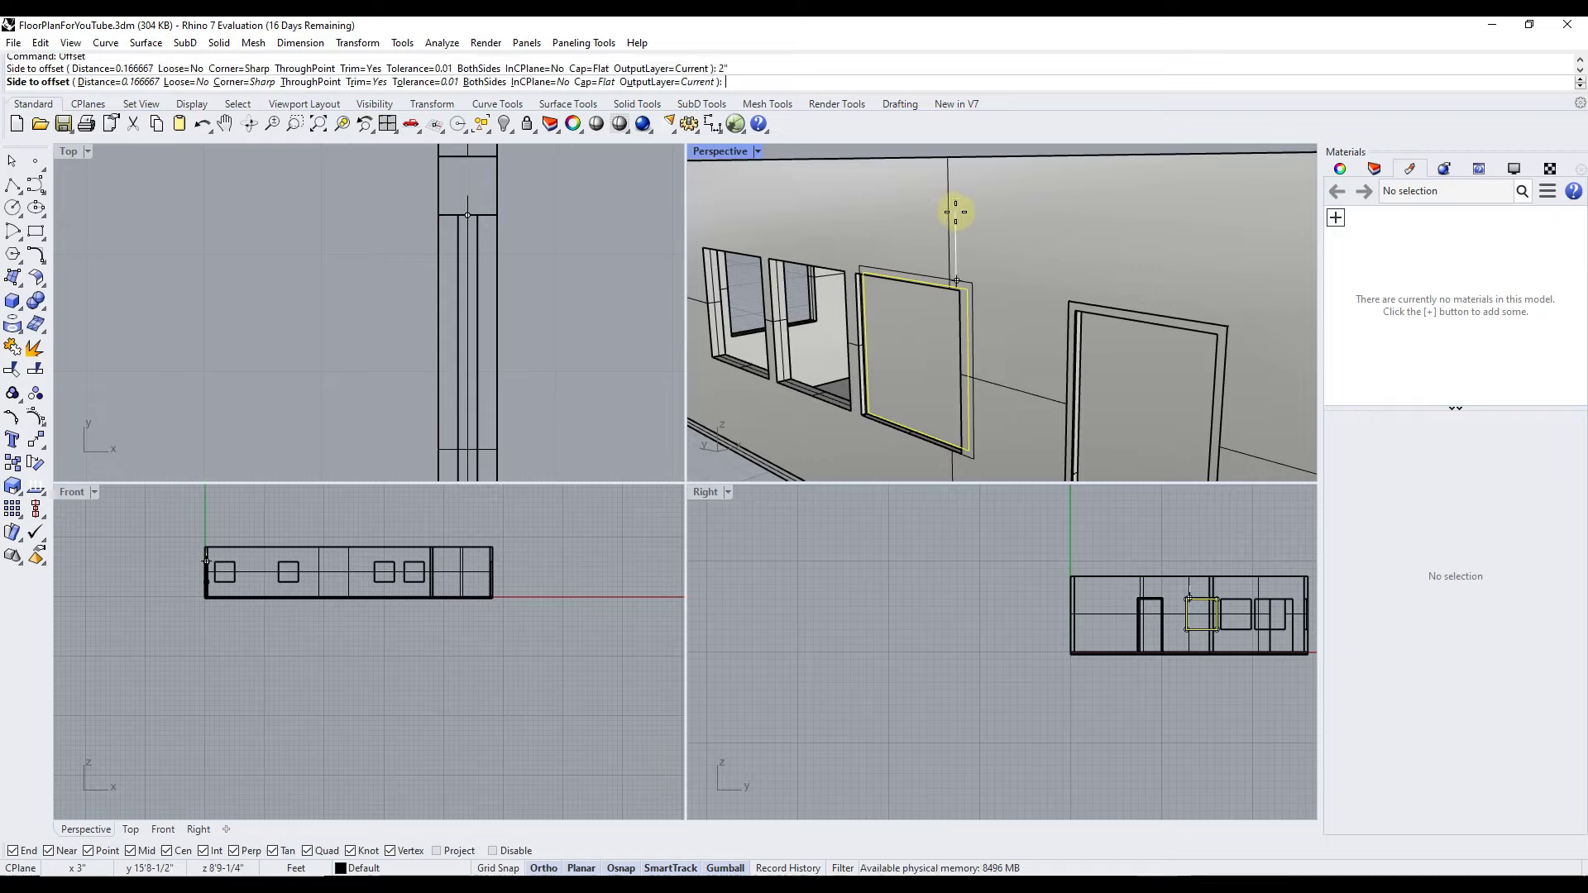
{"action": "key", "text": "Escape"}
{"action": "key", "text": "ctrl+z"}
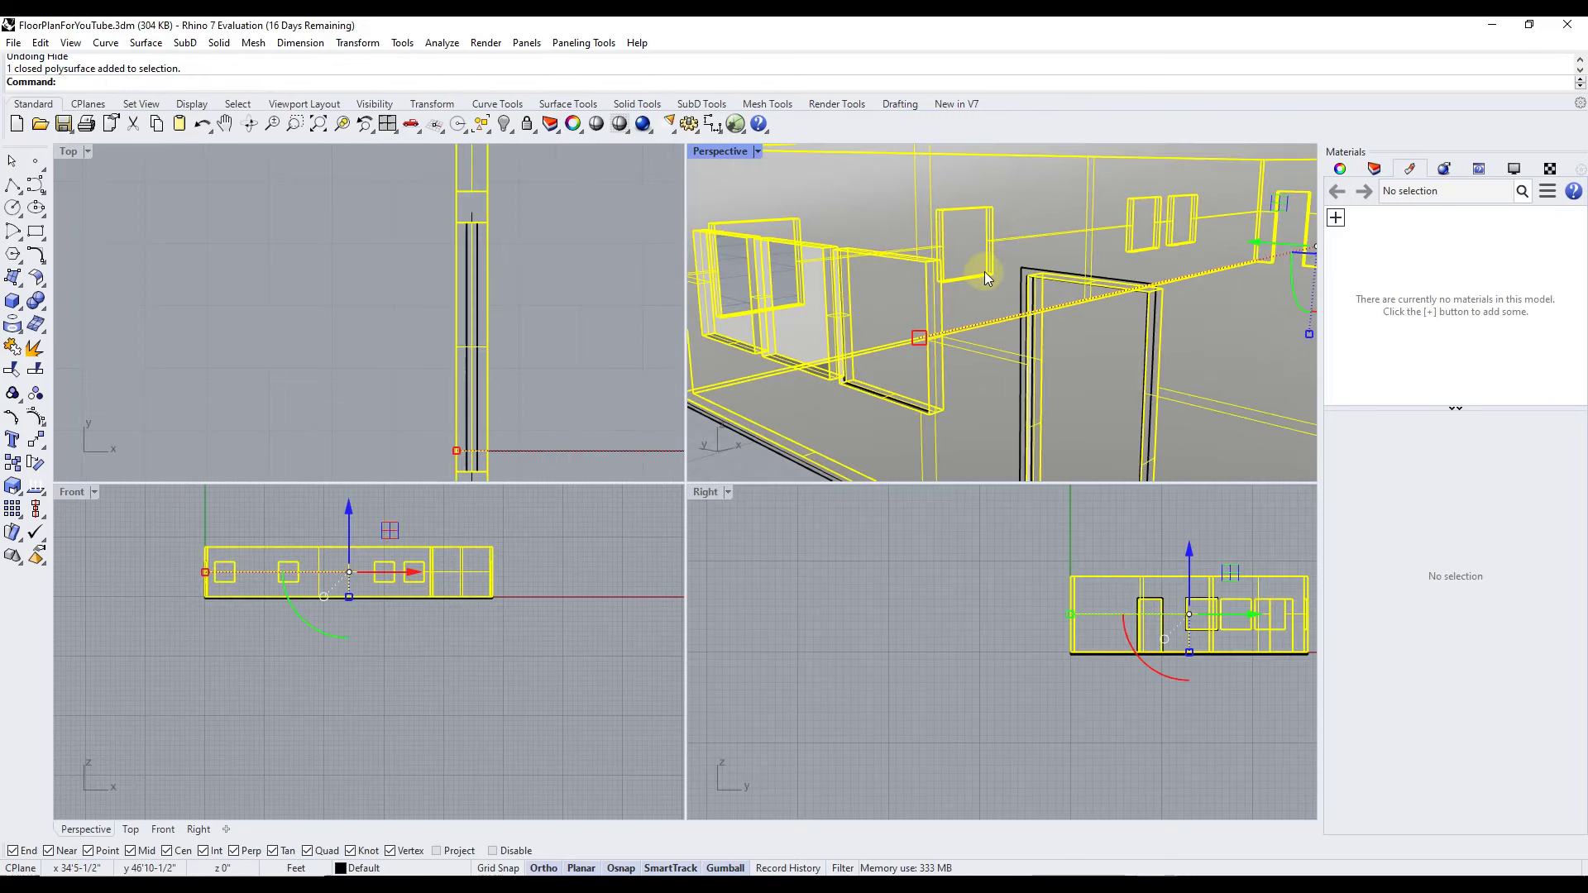
Hide the selected walls again with the Hide command
{"action": "scroll", "coordinate": [981, 268], "scroll_direction": "down", "scroll_amount": 5}
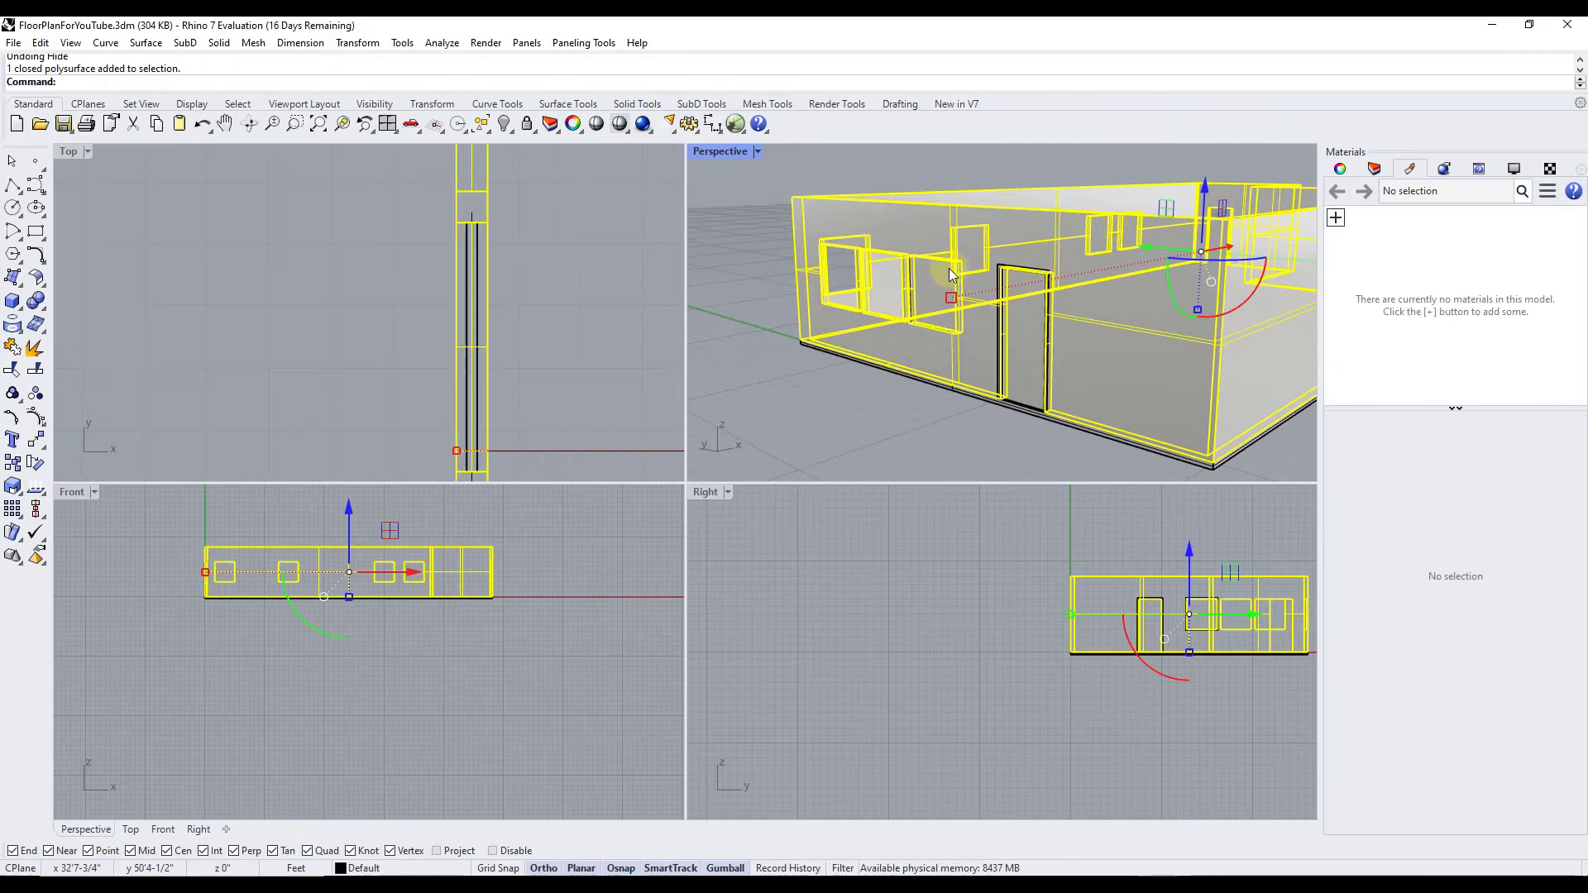
{"action": "scroll", "coordinate": [965, 281], "scroll_direction": "up", "scroll_amount": 2}
{"action": "scroll", "coordinate": [963, 278], "scroll_direction": "up", "scroll_amount": 2}
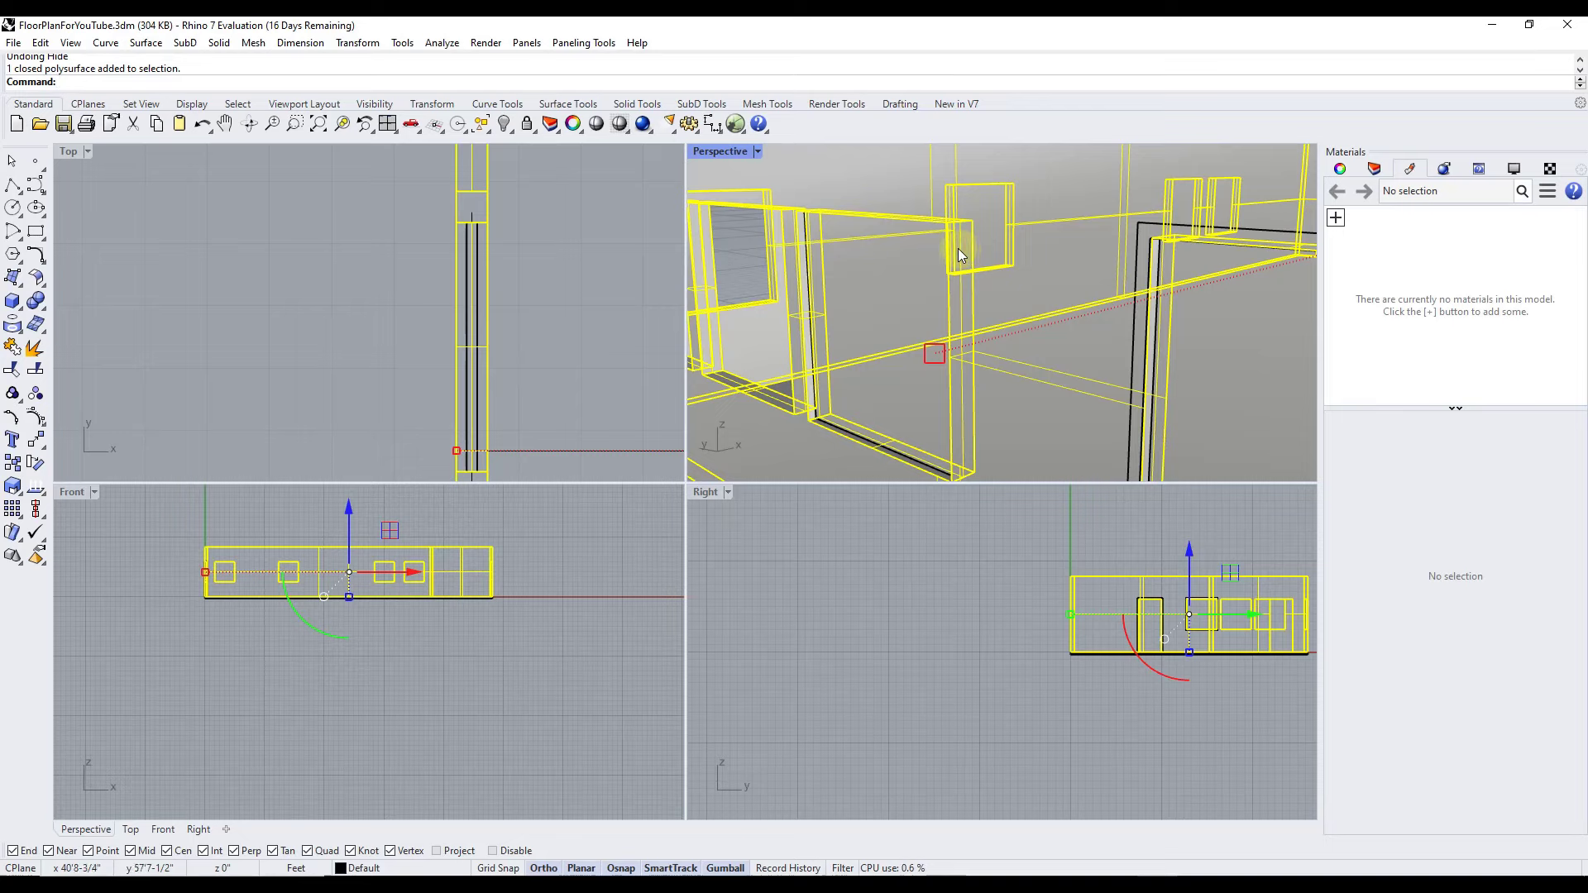
{"action": "scroll", "coordinate": [920, 202], "scroll_direction": "down", "scroll_amount": 4}
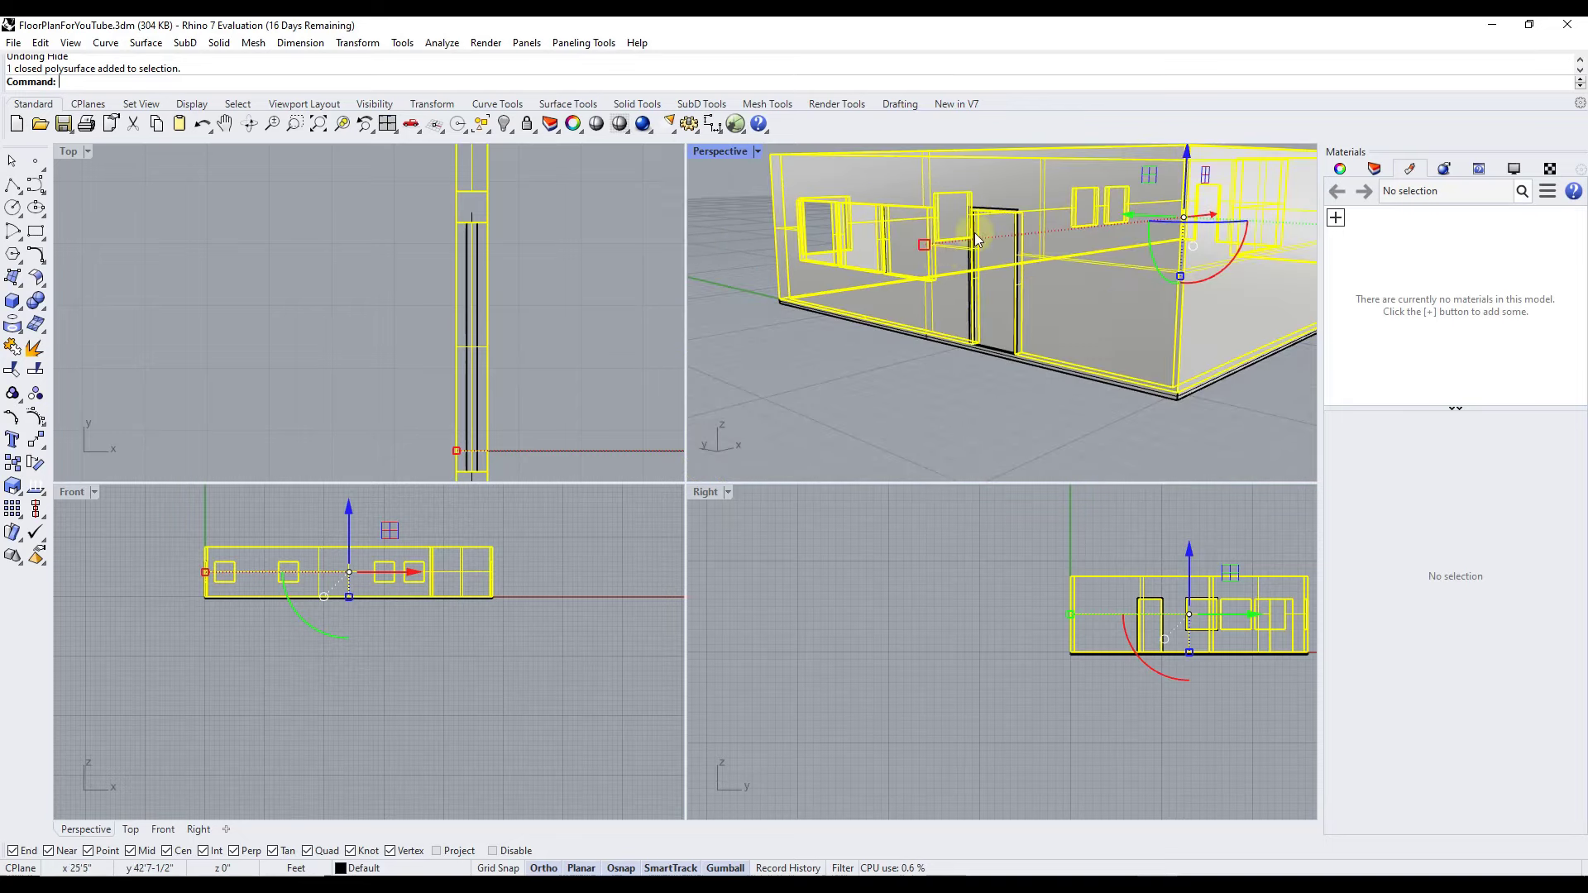
{"action": "type", "text": "Hide"}
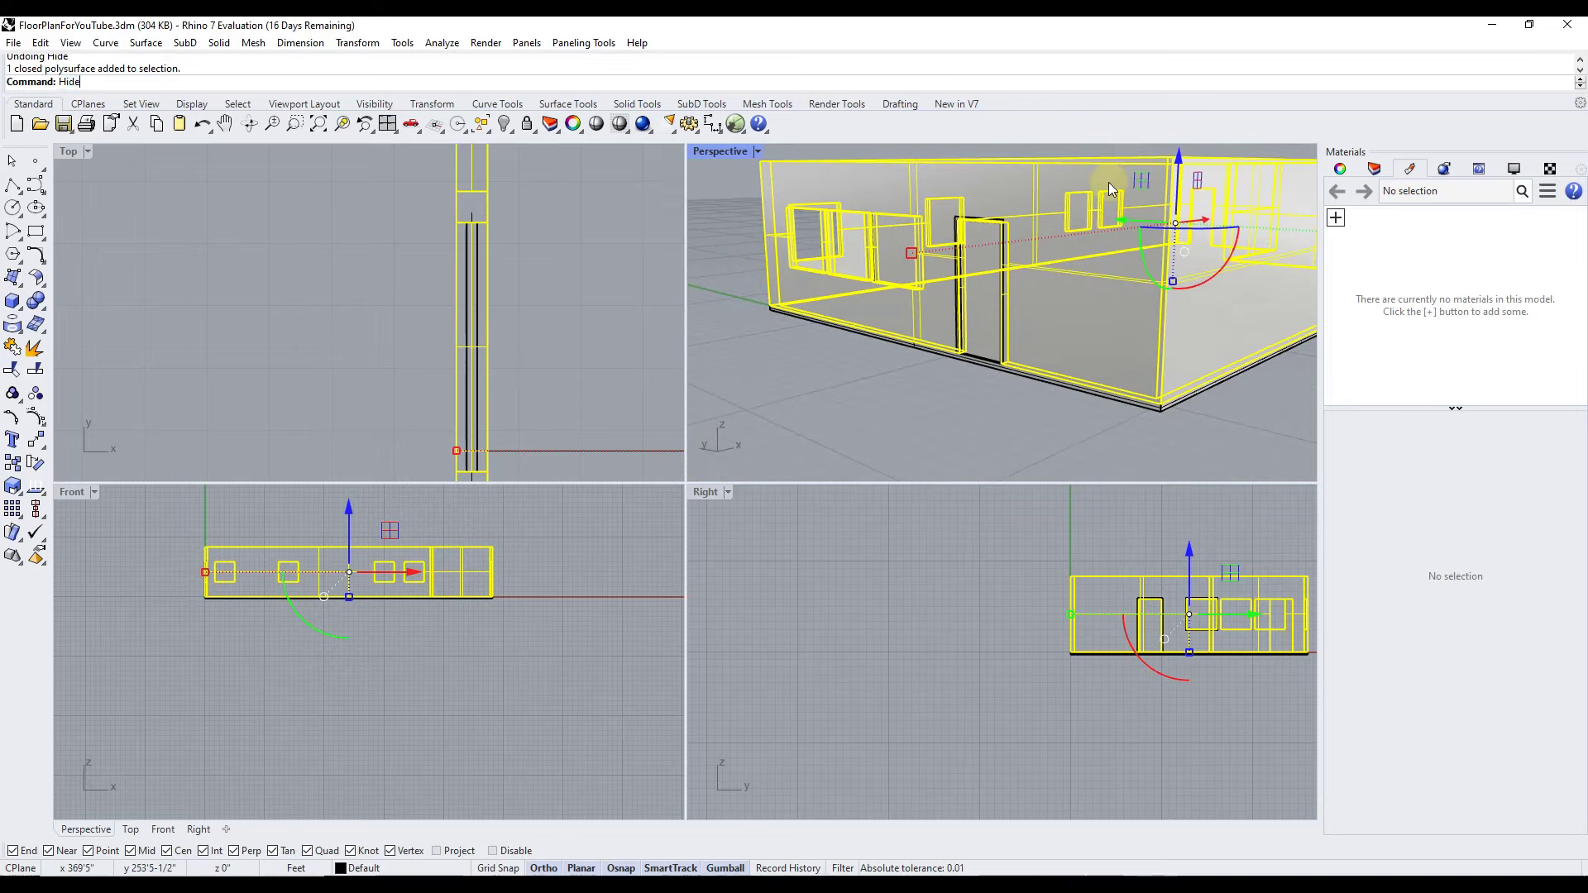
{"action": "key", "text": "Return"}
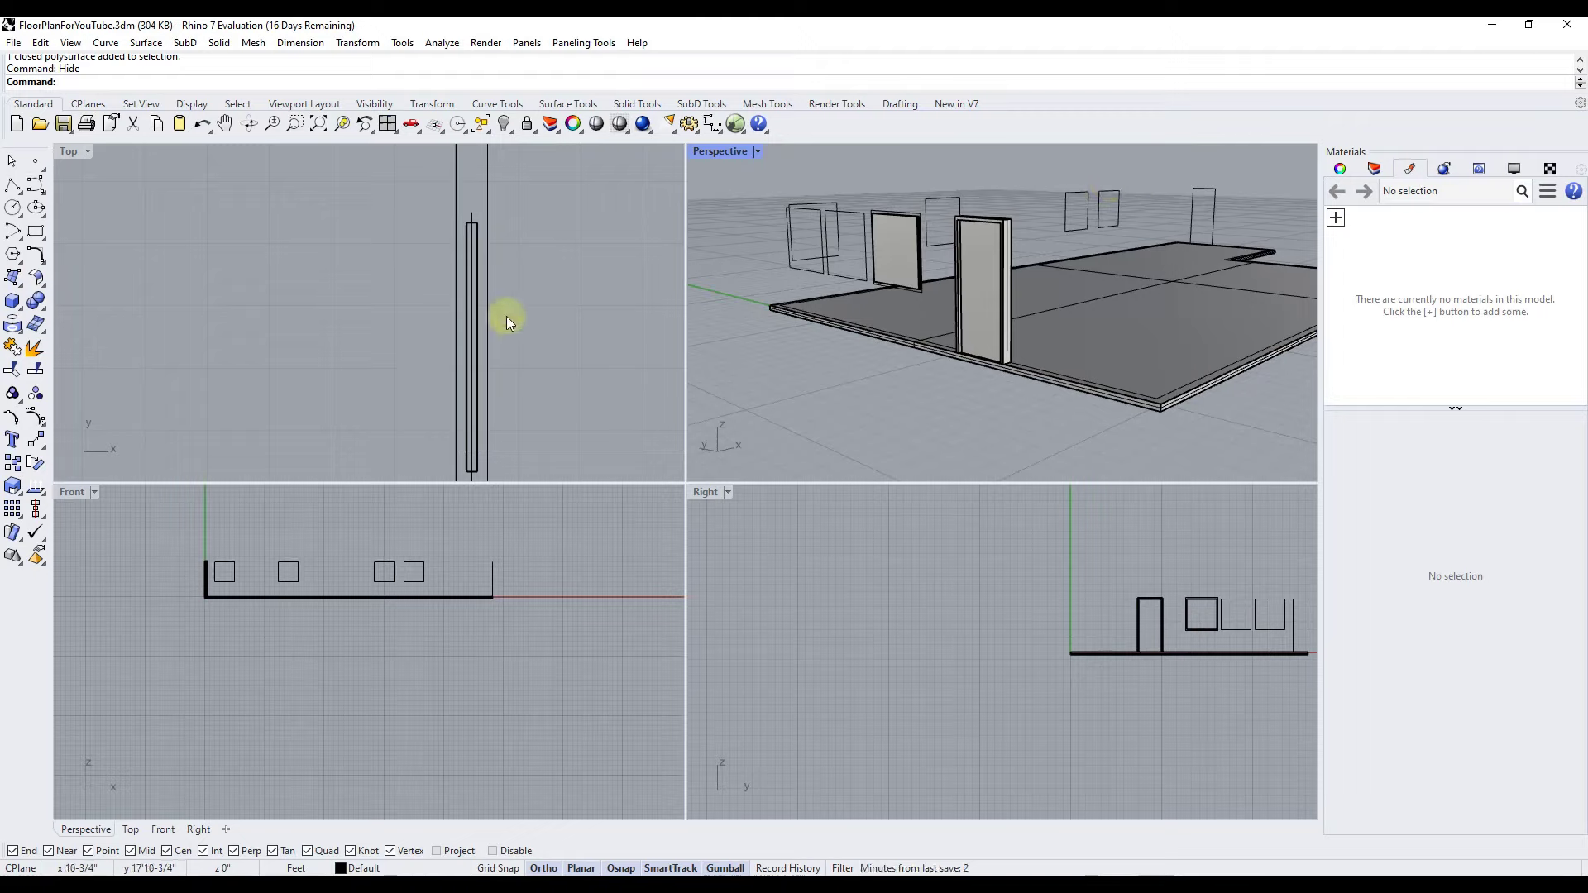
Select the window's two outline curves
{"action": "scroll", "coordinate": [935, 240], "scroll_direction": "up", "scroll_amount": 4}
{"action": "scroll", "coordinate": [902, 233], "scroll_direction": "down", "scroll_amount": 2}
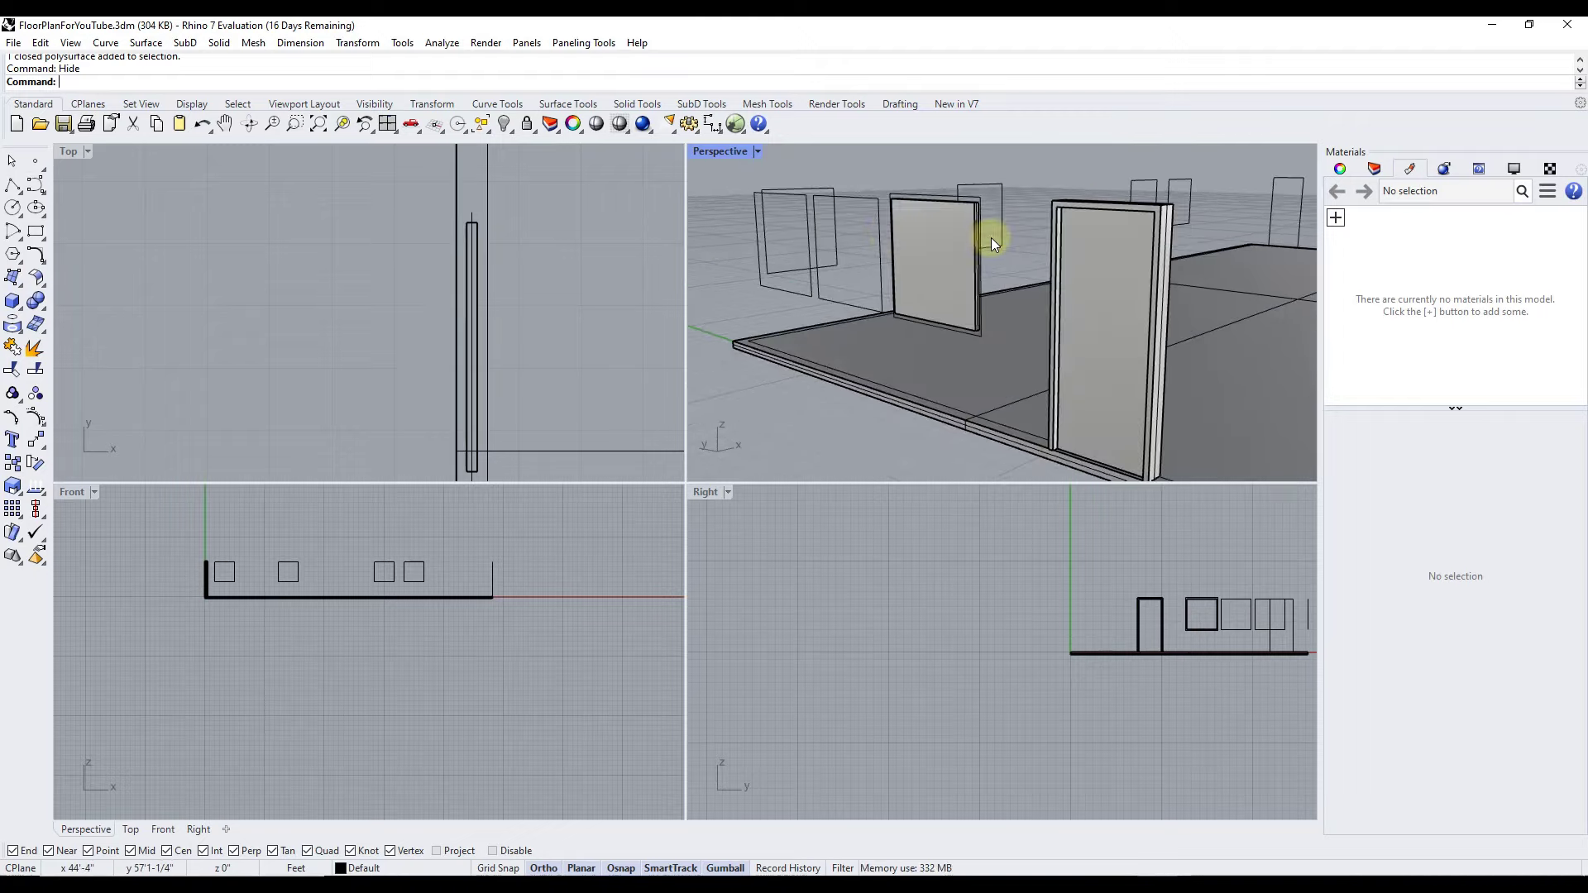
{"action": "scroll", "coordinate": [984, 239], "scroll_direction": "up", "scroll_amount": 3}
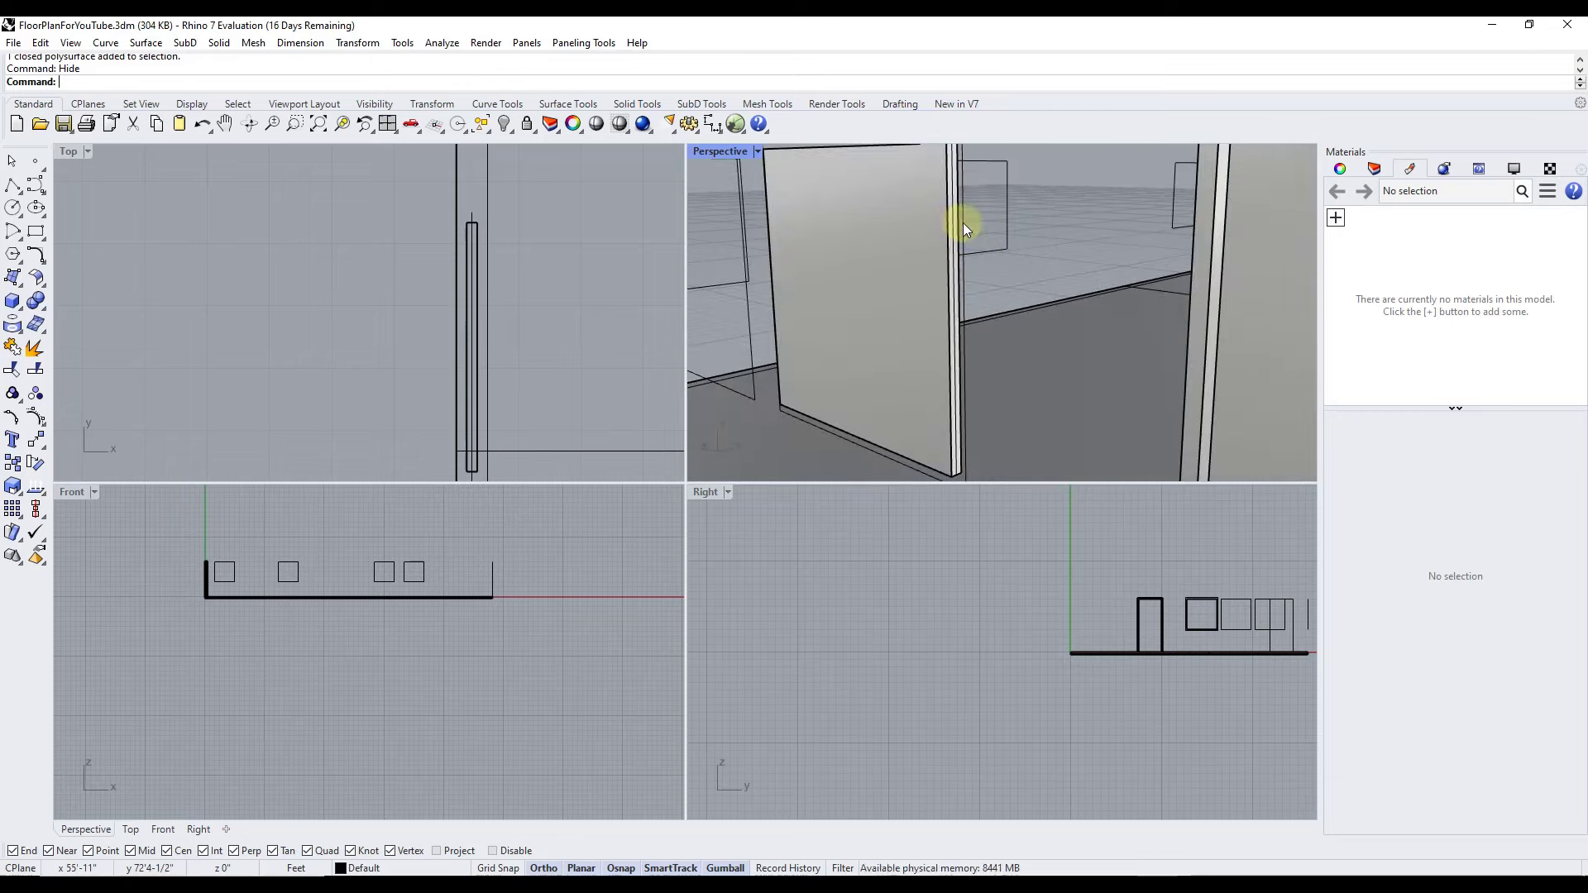
{"action": "scroll", "coordinate": [955, 221], "scroll_direction": "down", "scroll_amount": 5}
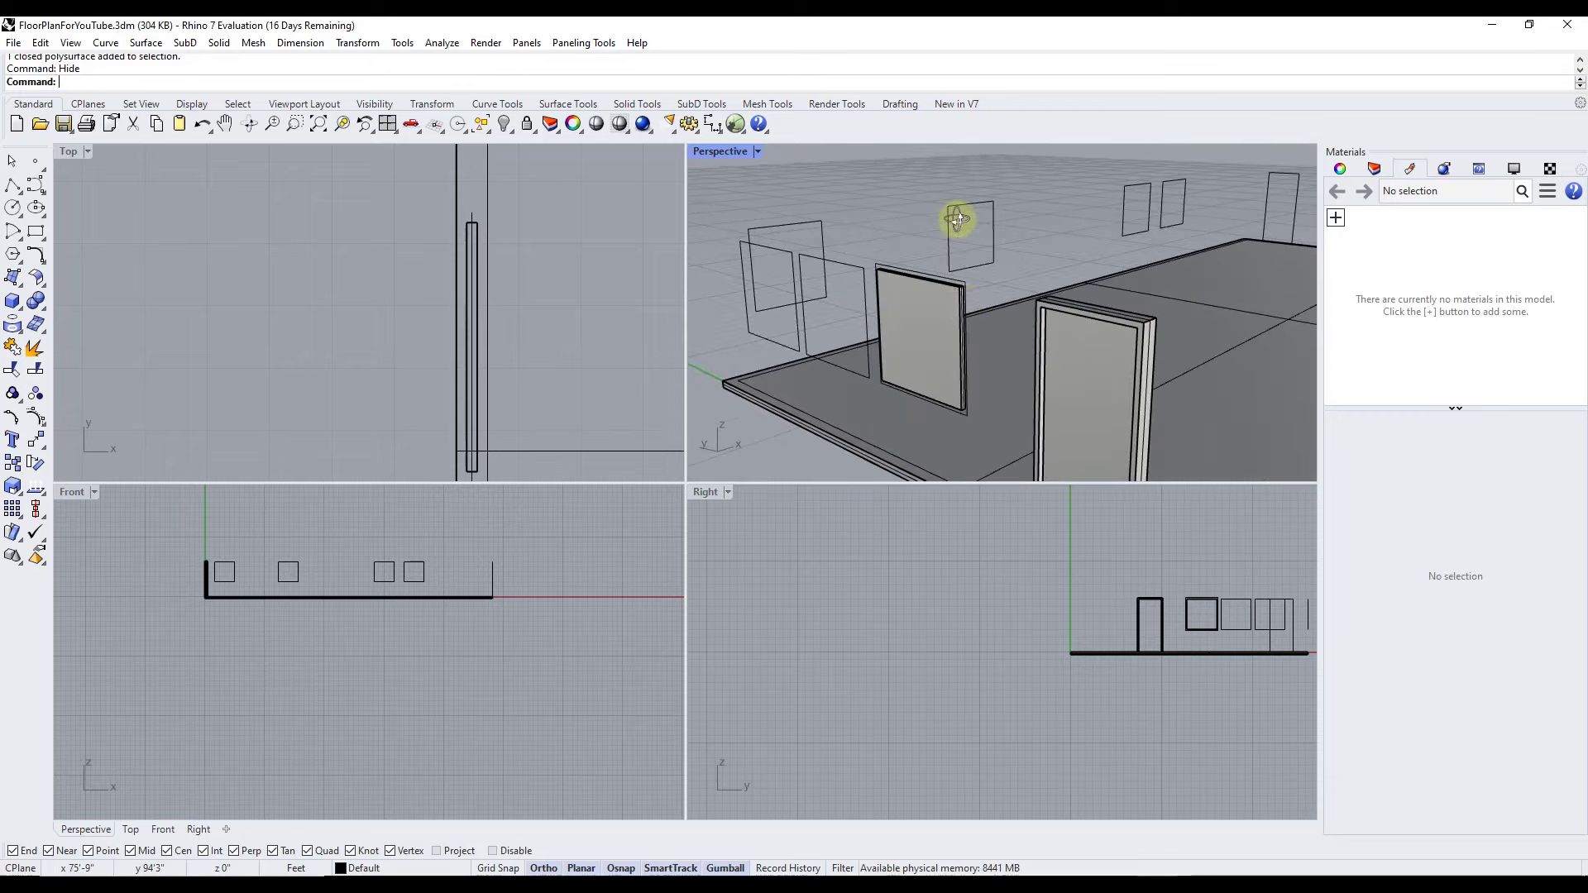
{"action": "scroll", "coordinate": [963, 306], "scroll_direction": "up", "scroll_amount": 4}
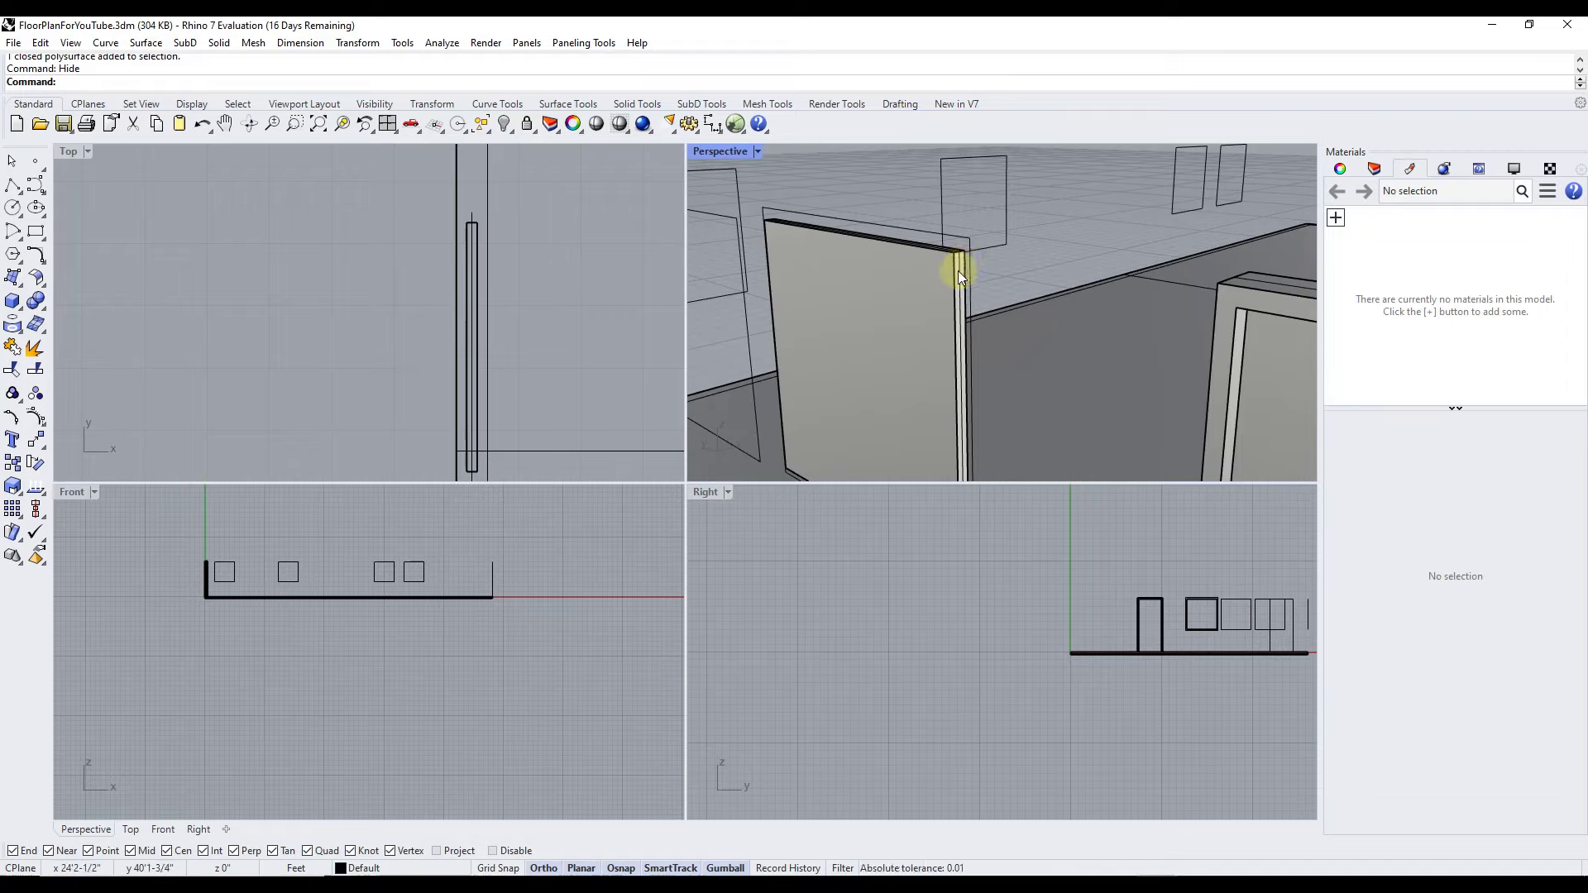
{"action": "left_click", "coordinate": [959, 269]}
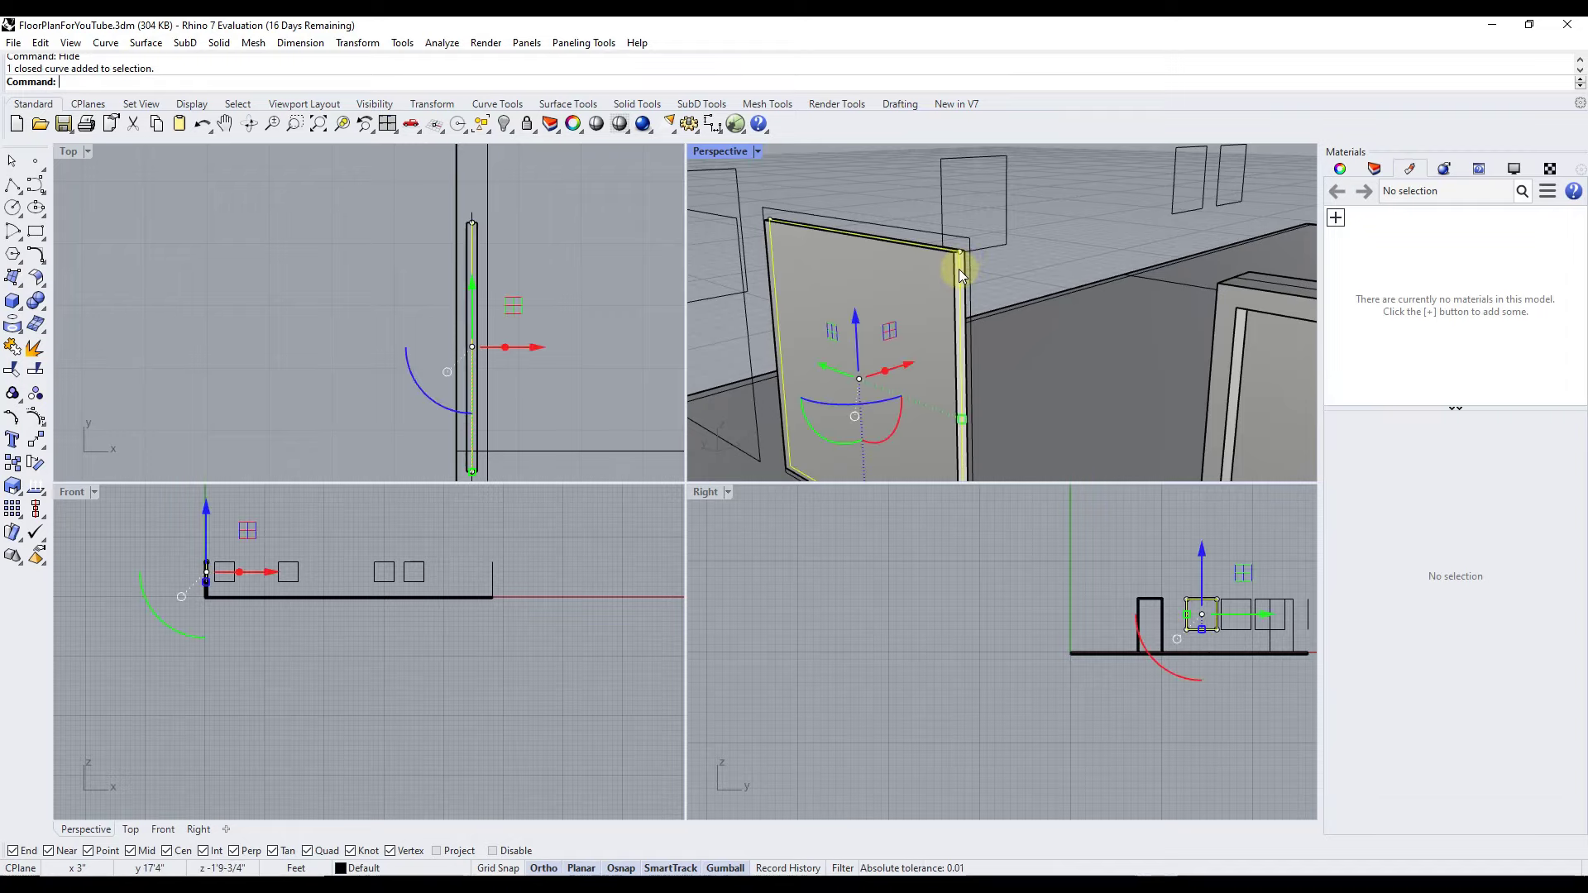
{"action": "left_click", "coordinate": [972, 270]}
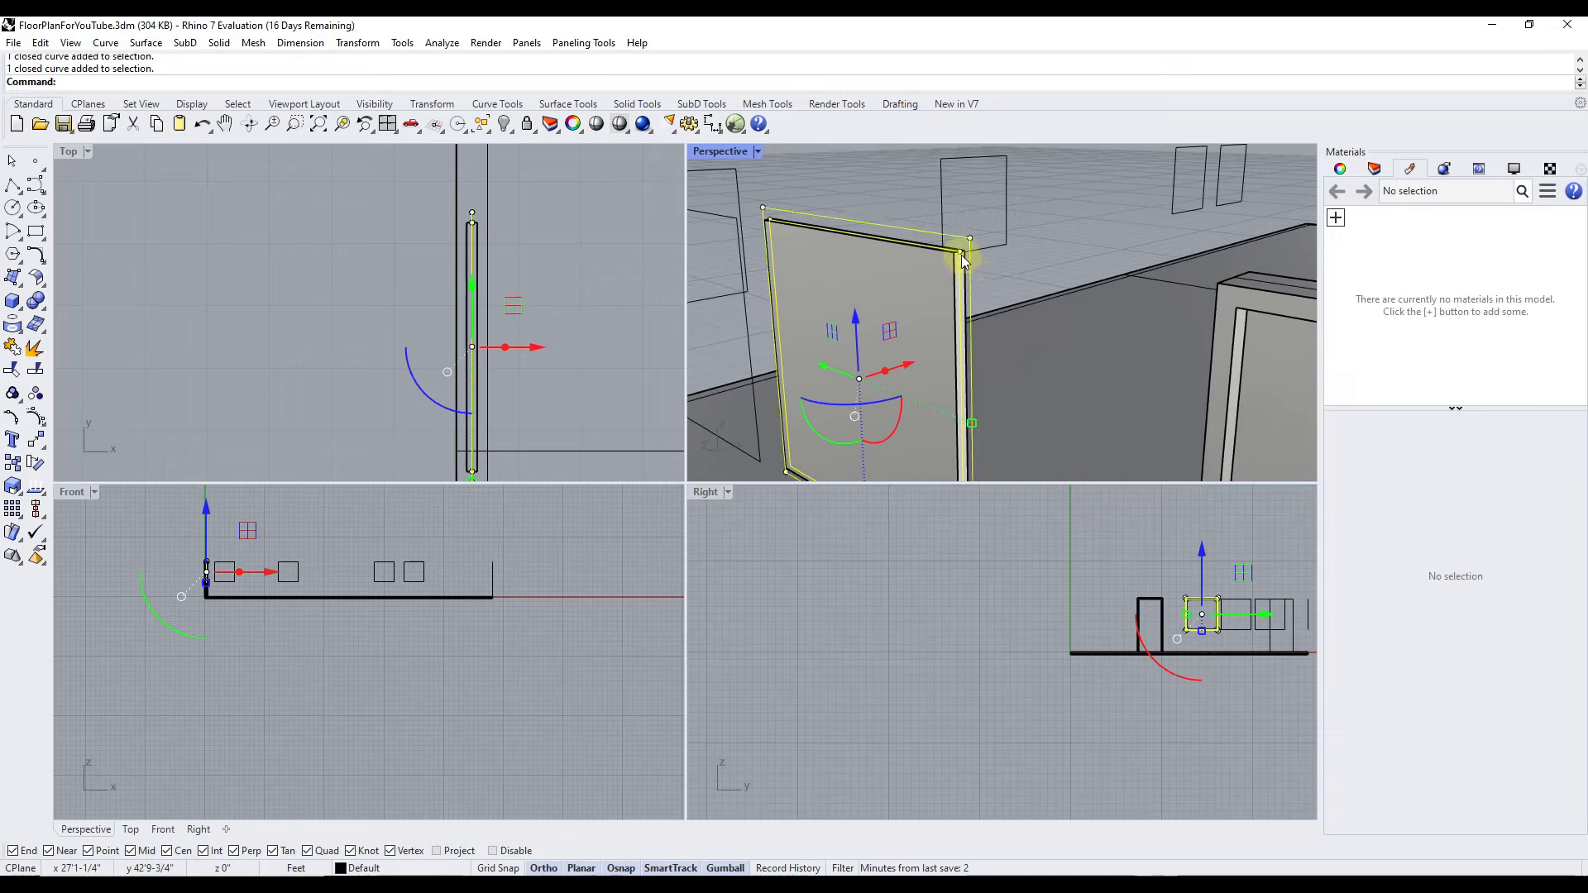
Extrude the two curves 3.5" with ExtrudeCrv into a solid window frame
{"action": "scroll", "coordinate": [970, 247], "scroll_direction": "down", "scroll_amount": 1}
{"action": "scroll", "coordinate": [971, 249], "scroll_direction": "down", "scroll_amount": 1}
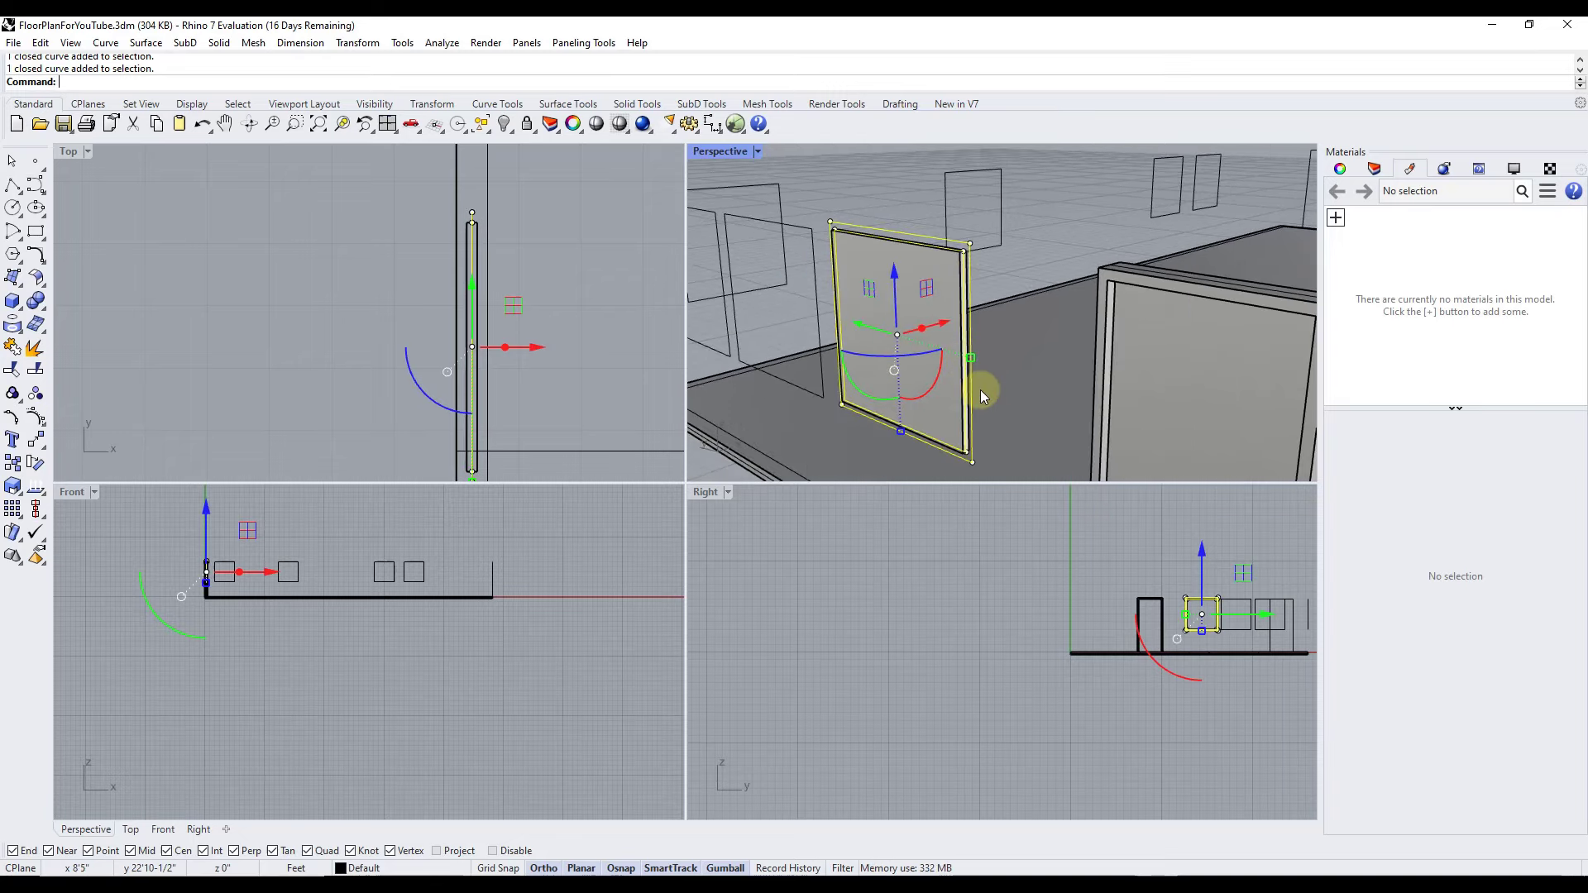
{"action": "type", "text": "ExtrudeCrv"}
{"action": "key", "text": "Return"}
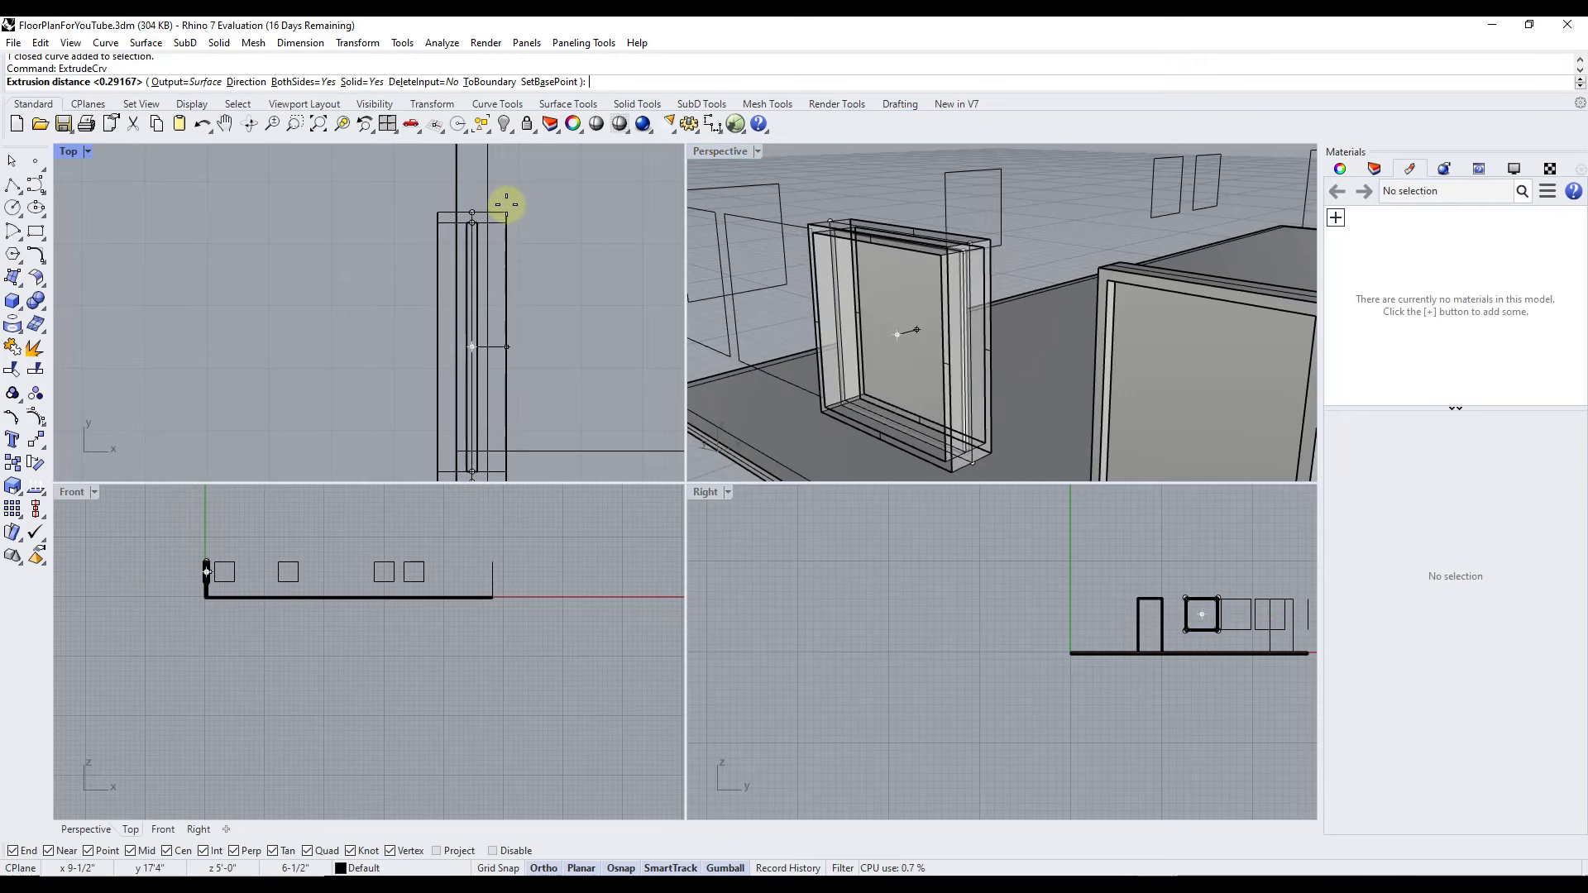
{"action": "type", "text": "3.5\""}
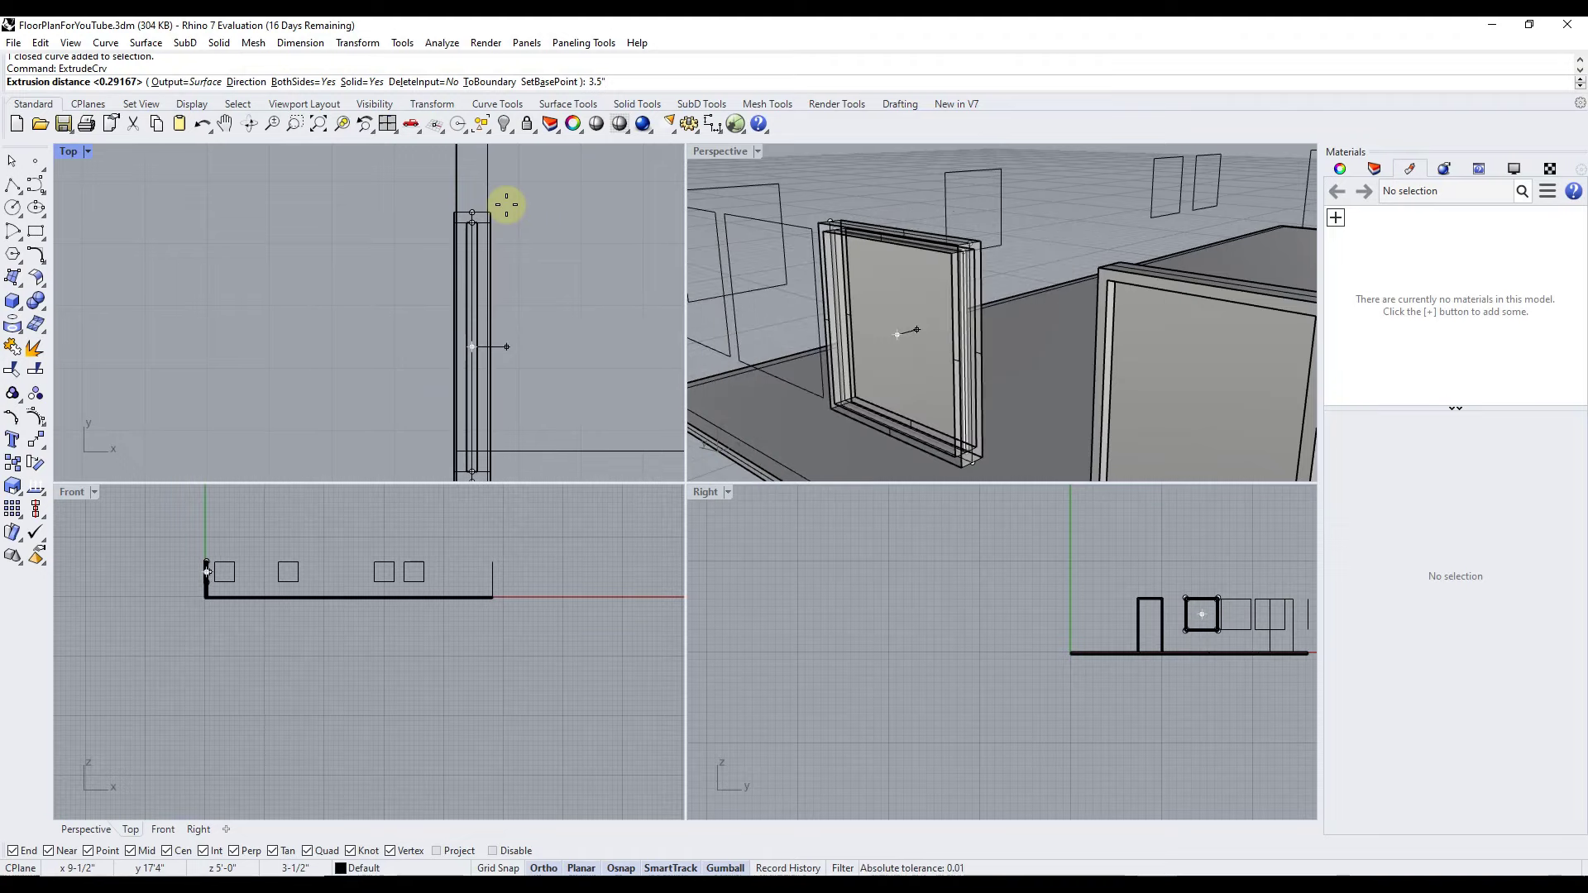
{"action": "key", "text": "Return"}
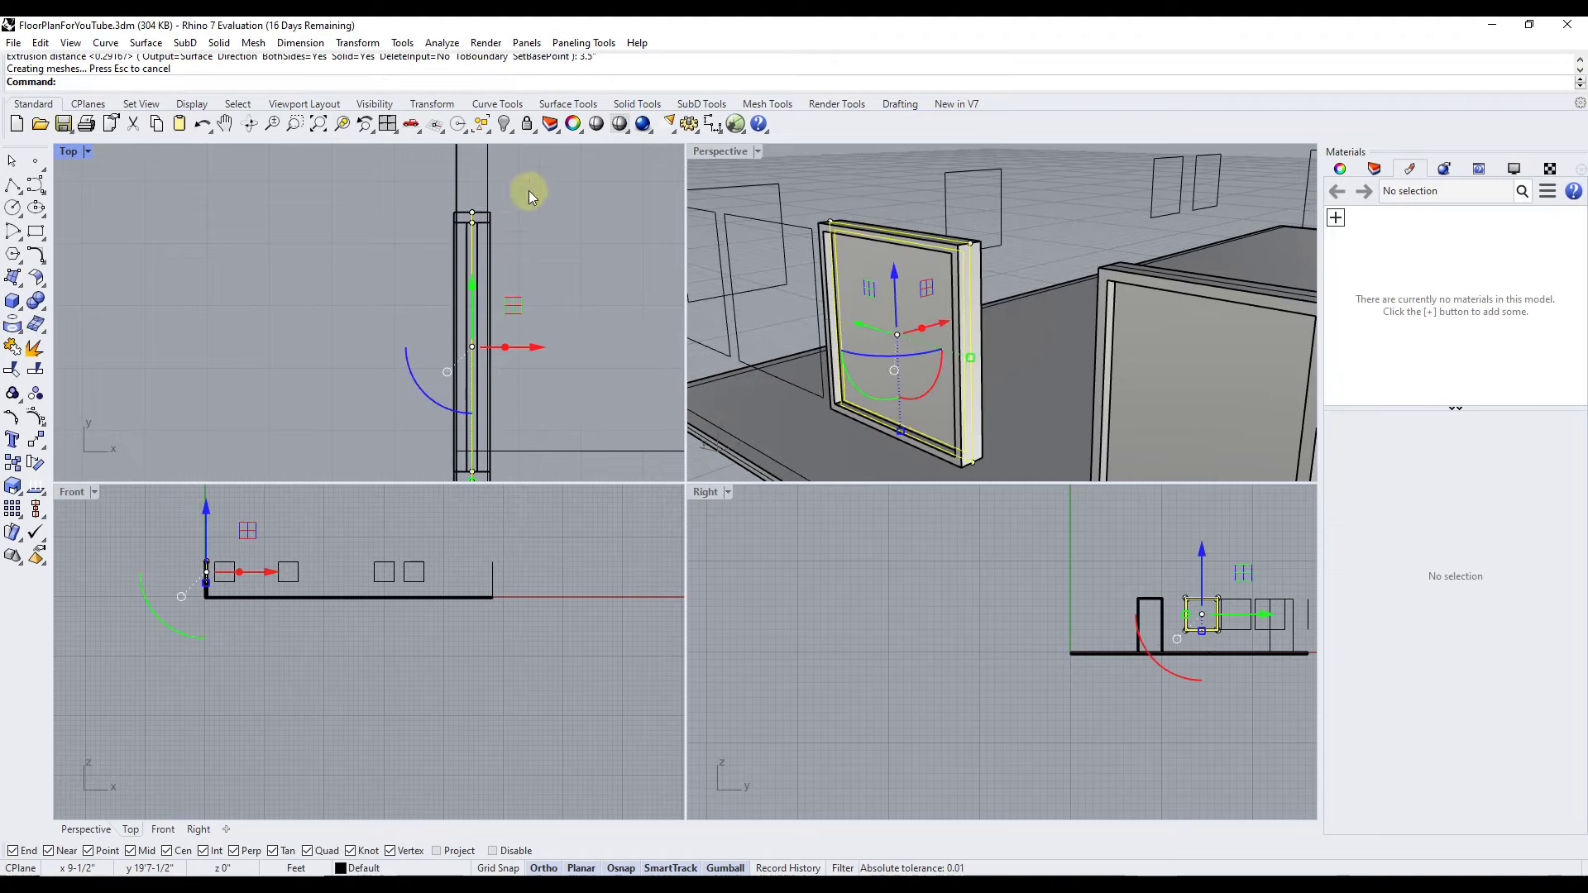
{"action": "key", "text": "ctrl+z"}
{"action": "left_click", "coordinate": [40, 43]}
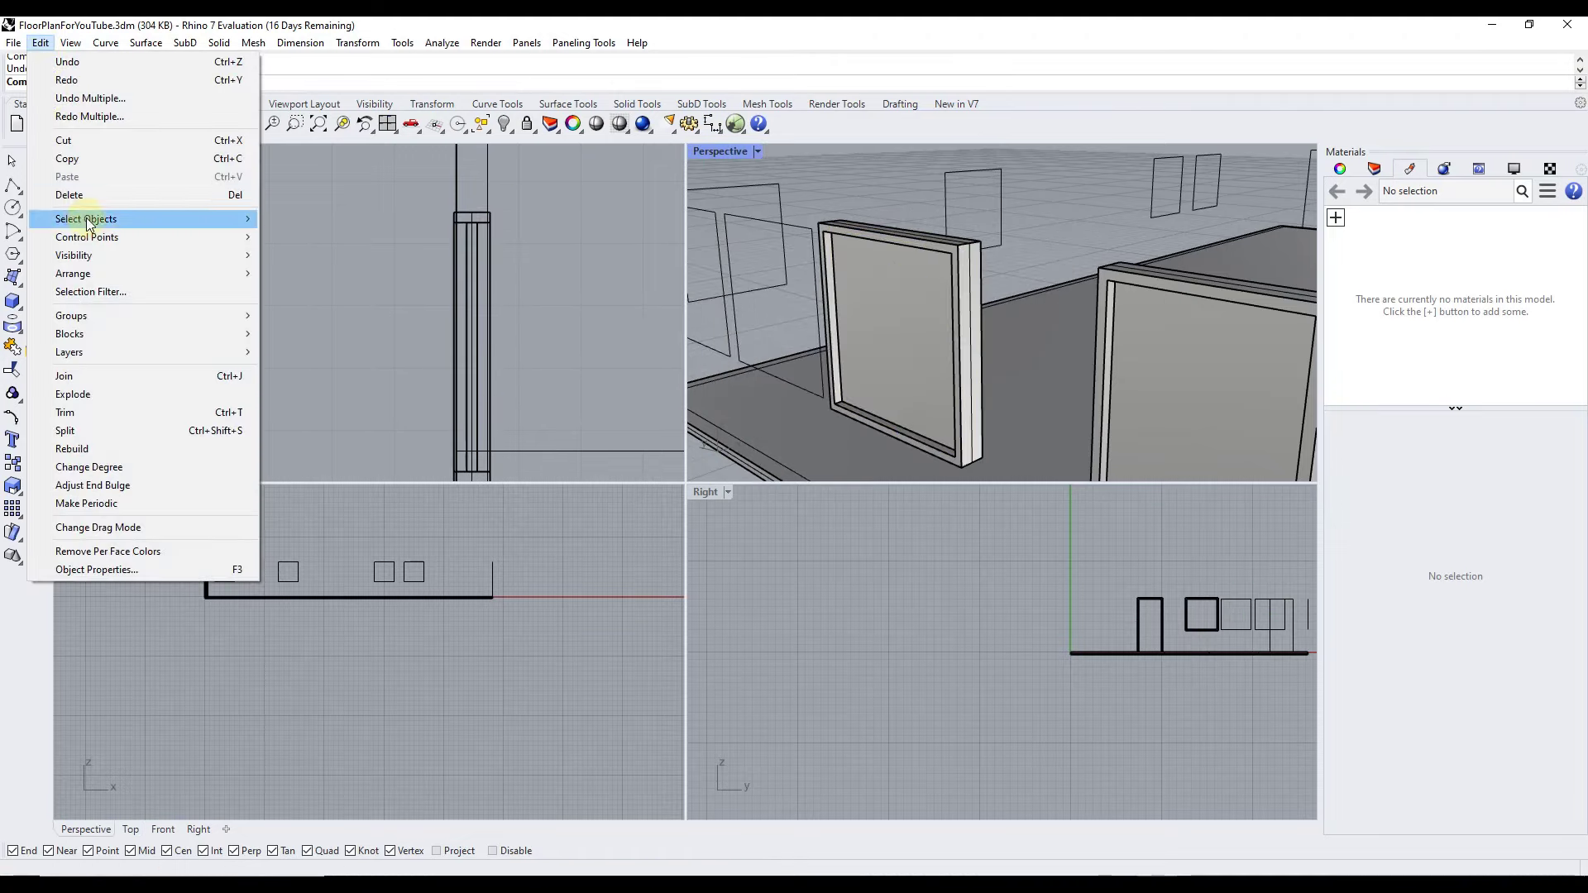
Show the hidden walls and select the window frame rather than the overlapping wall
{"action": "mouse_move", "coordinate": [101, 256]}
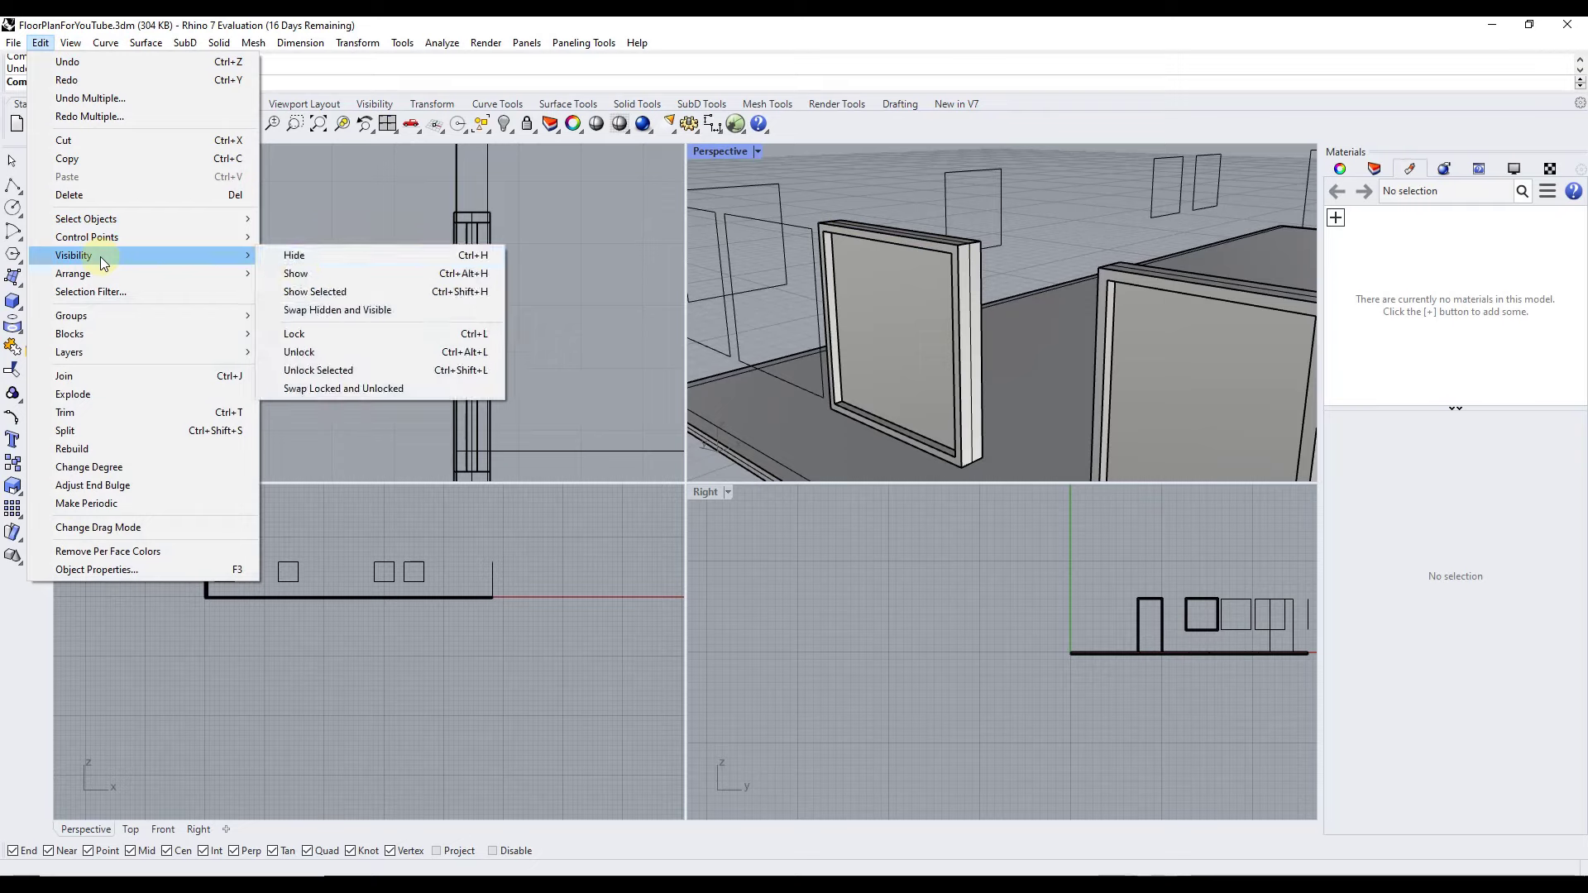
{"action": "left_click", "coordinate": [321, 276]}
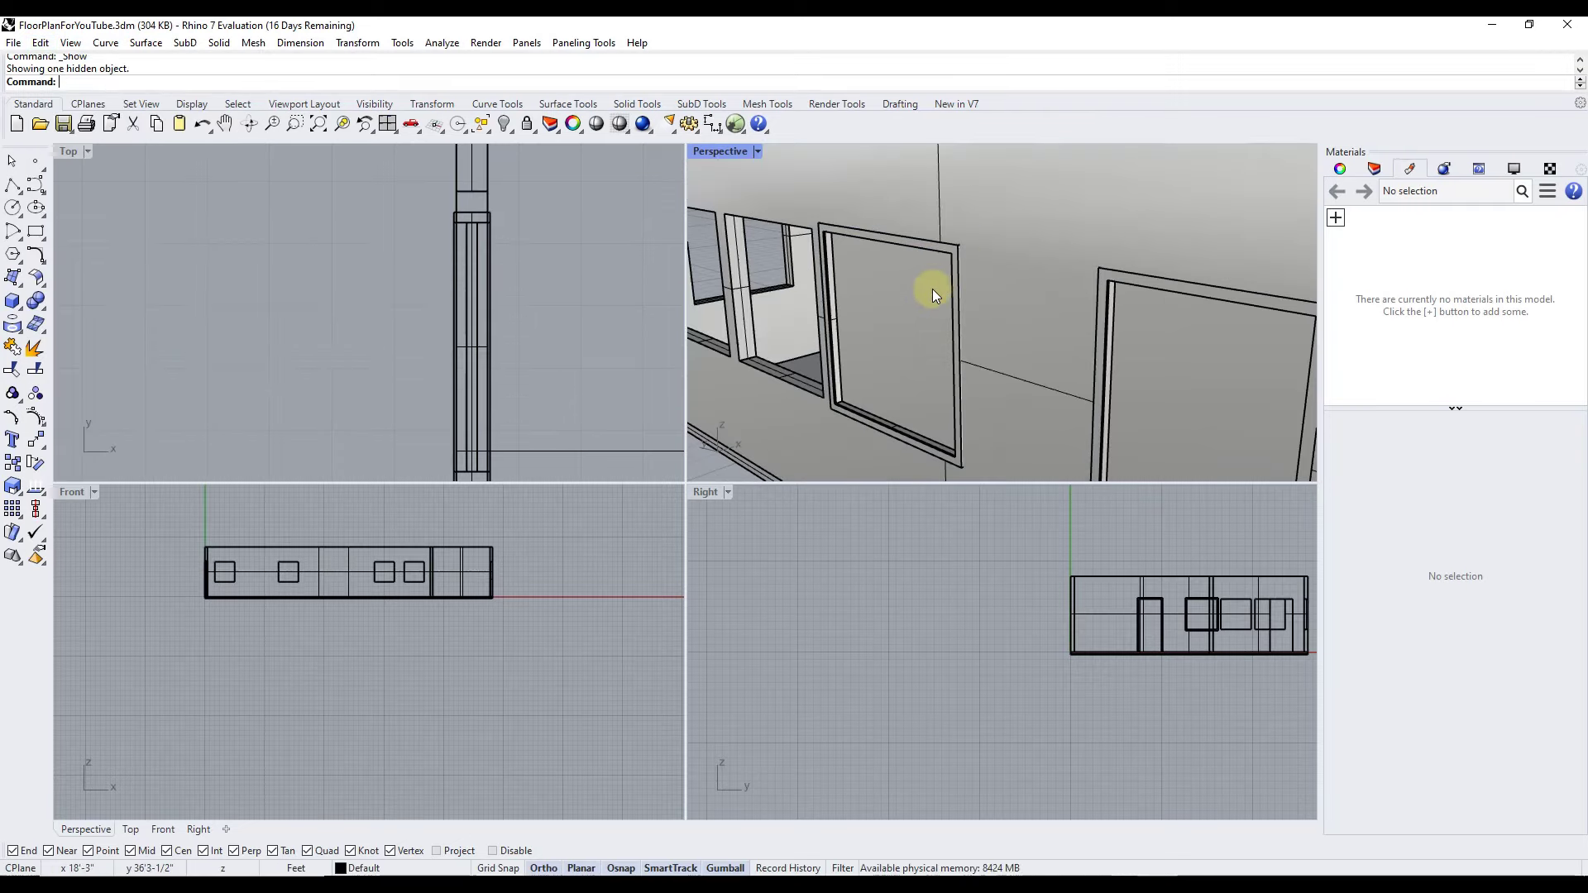
{"action": "scroll", "coordinate": [932, 286], "scroll_direction": "down", "scroll_amount": 5}
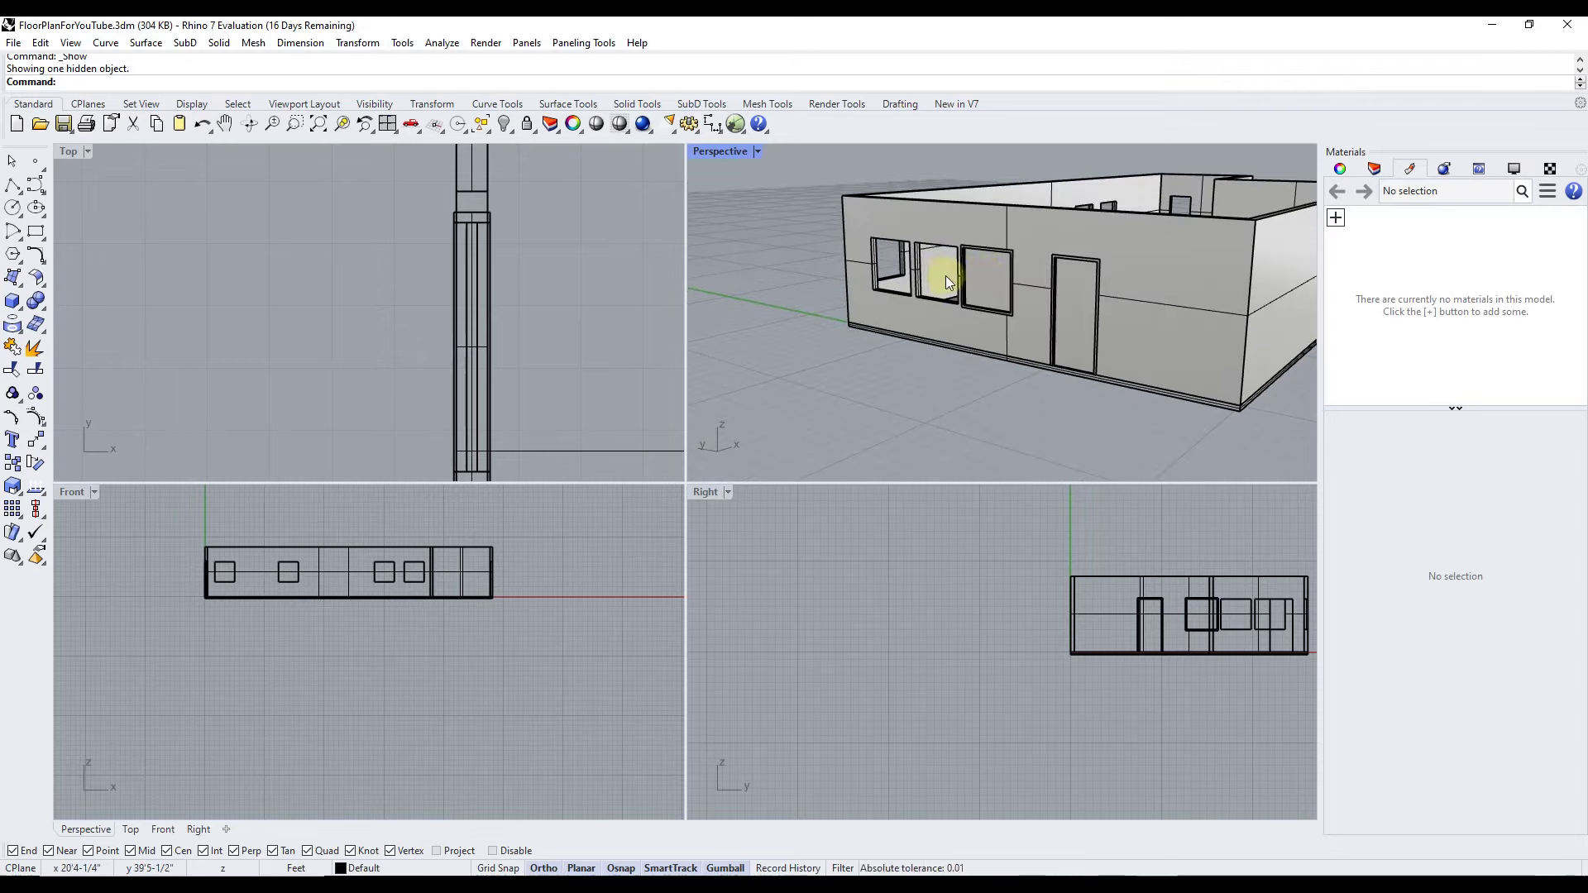
{"action": "left_click", "coordinate": [951, 279]}
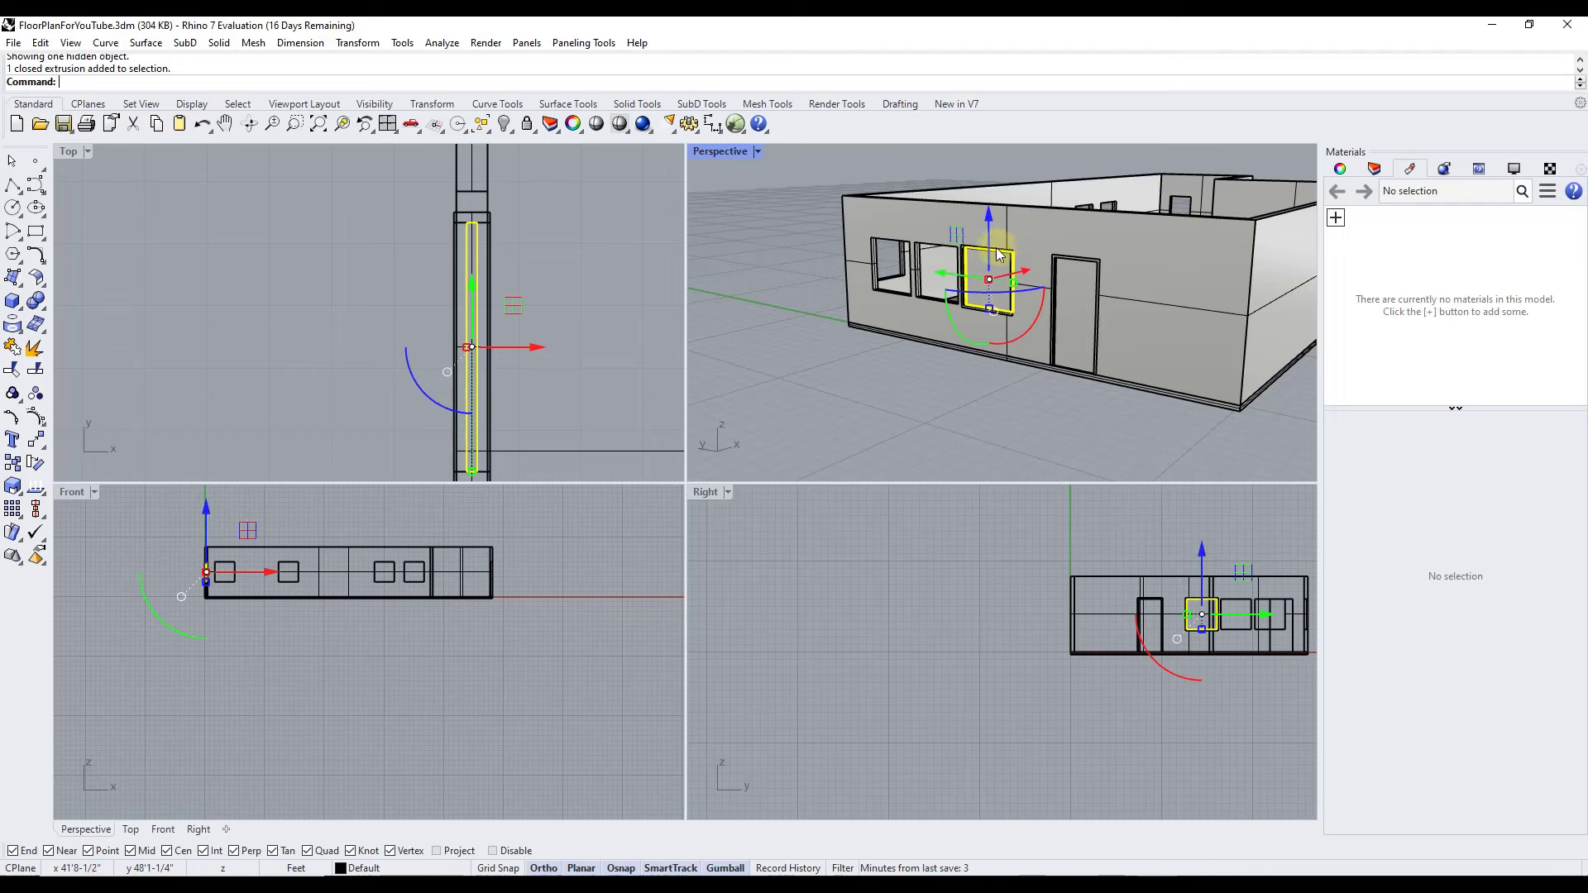
{"action": "left_click", "coordinate": [1001, 255]}
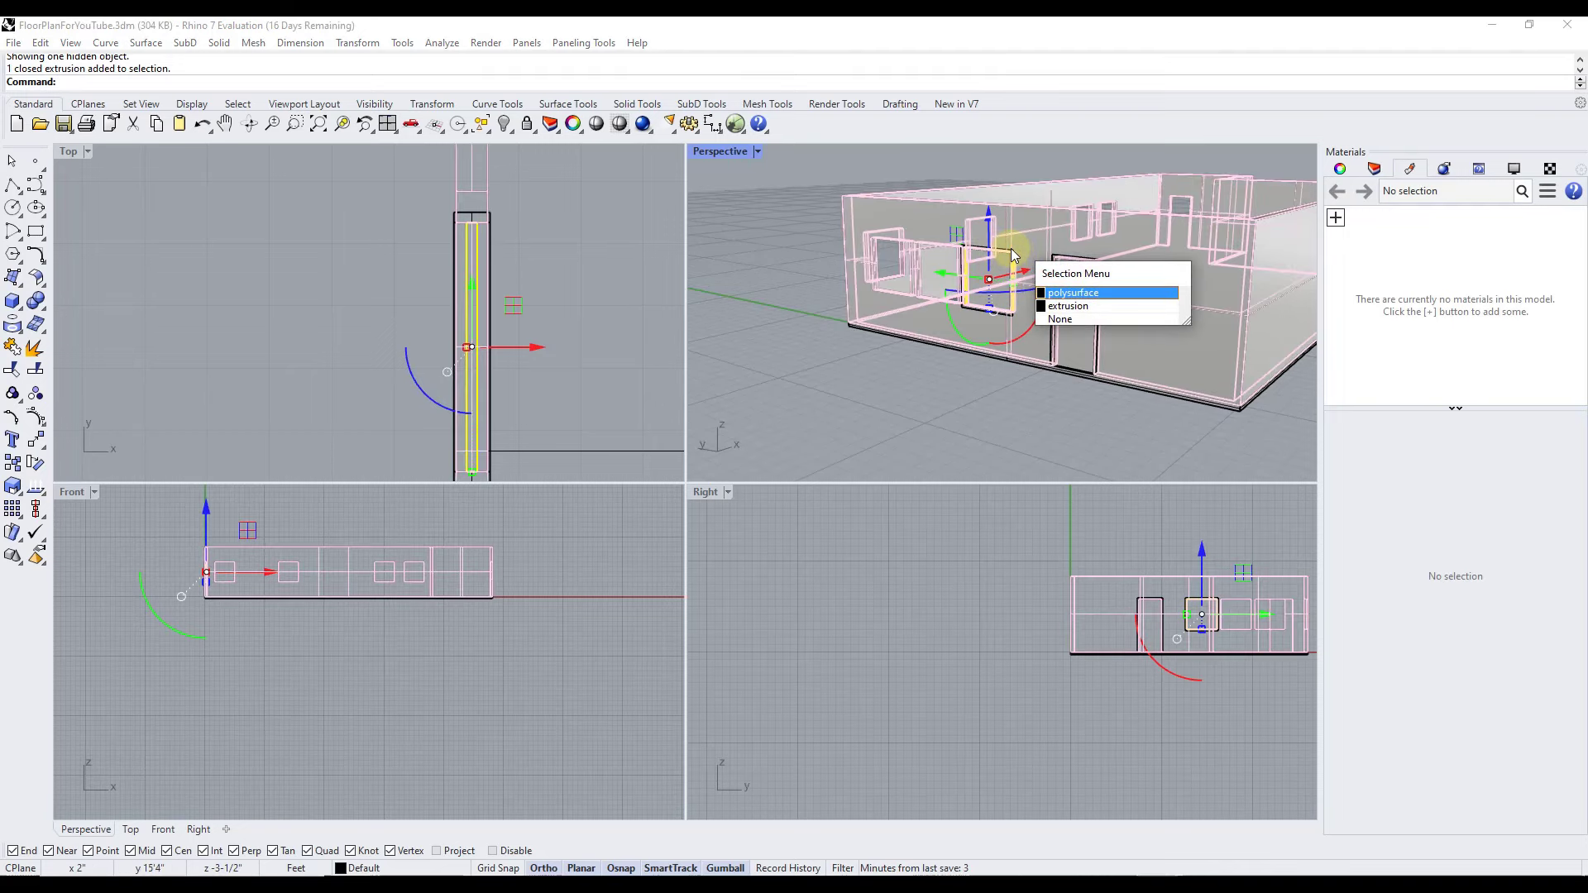
{"action": "left_click", "coordinate": [1068, 306]}
{"action": "scroll", "coordinate": [1009, 267], "scroll_direction": "up", "scroll_amount": 5}
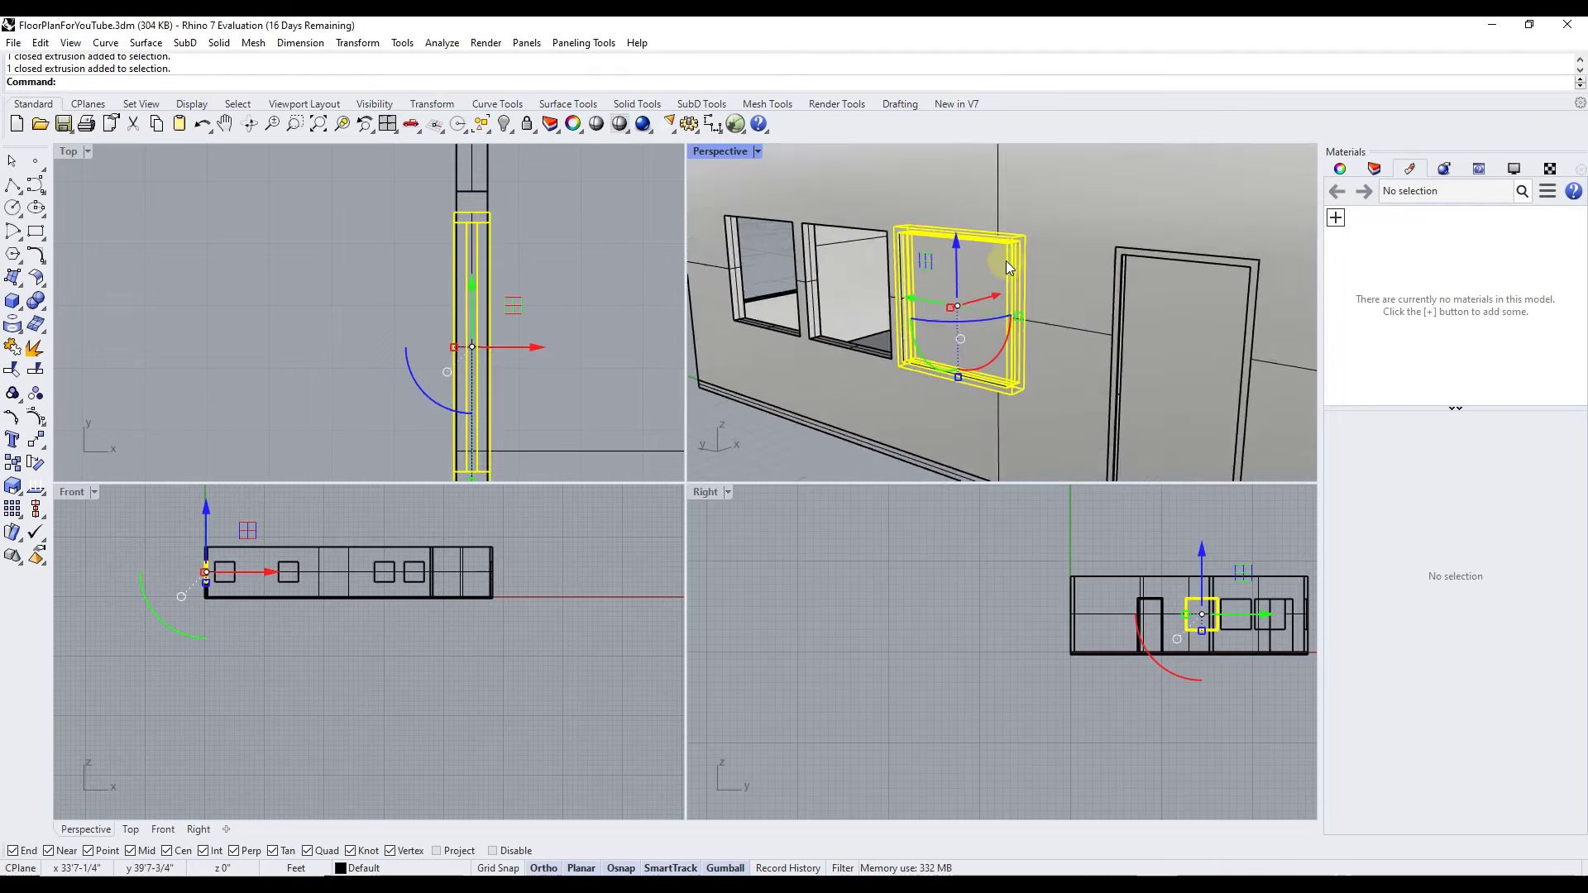
{"action": "scroll", "coordinate": [1008, 266], "scroll_direction": "up", "scroll_amount": 3}
{"action": "key", "text": "ctrl+z"}
{"action": "left_click", "coordinate": [1112, 341]}
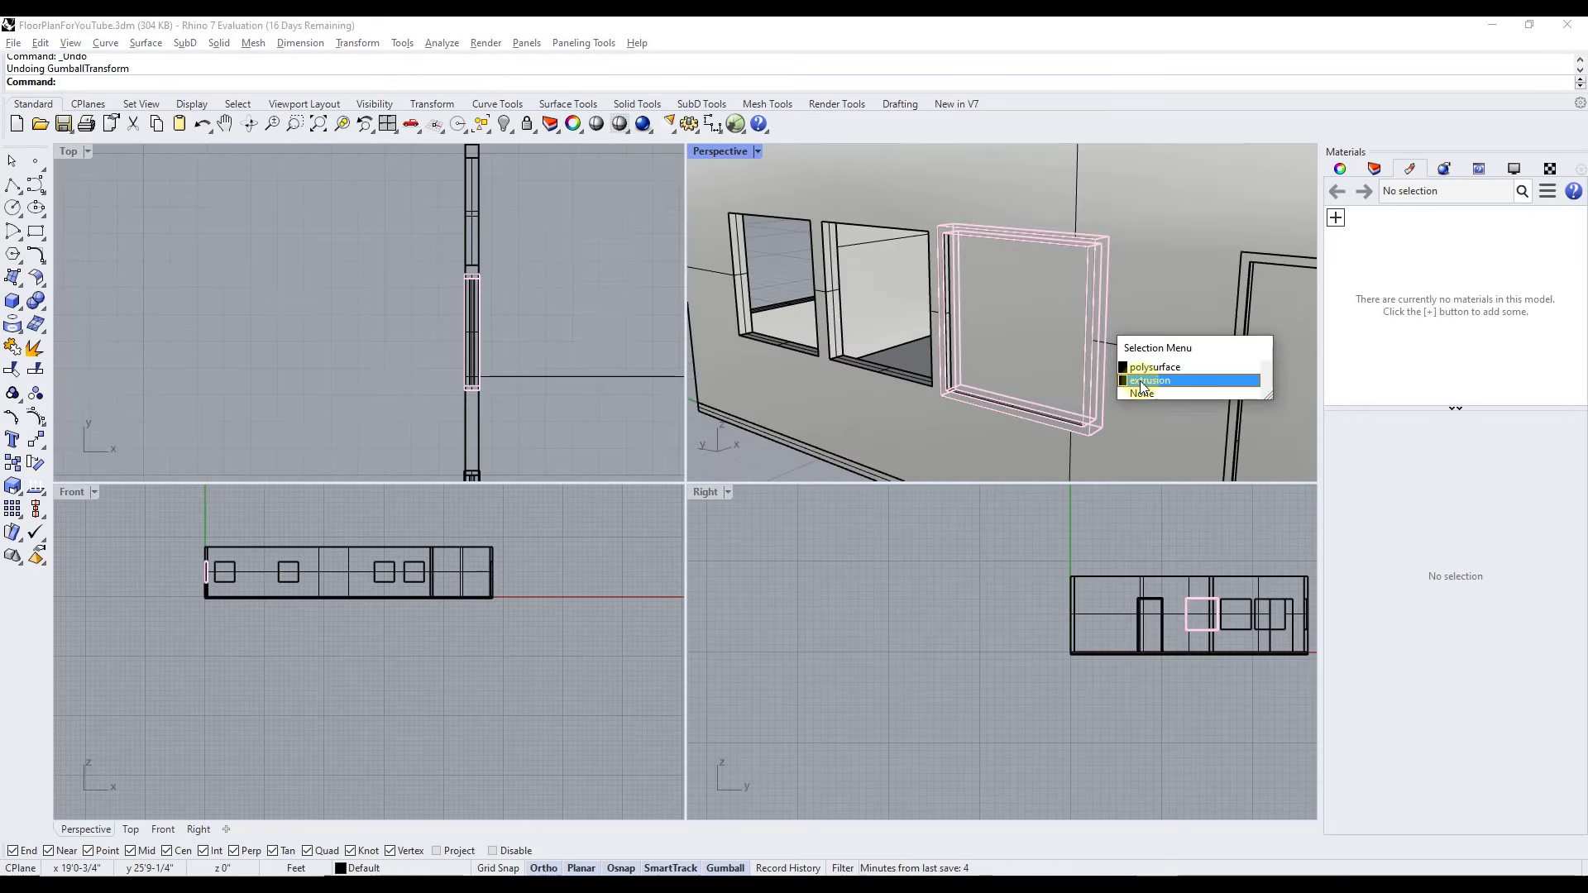
{"action": "left_click", "coordinate": [1051, 277]}
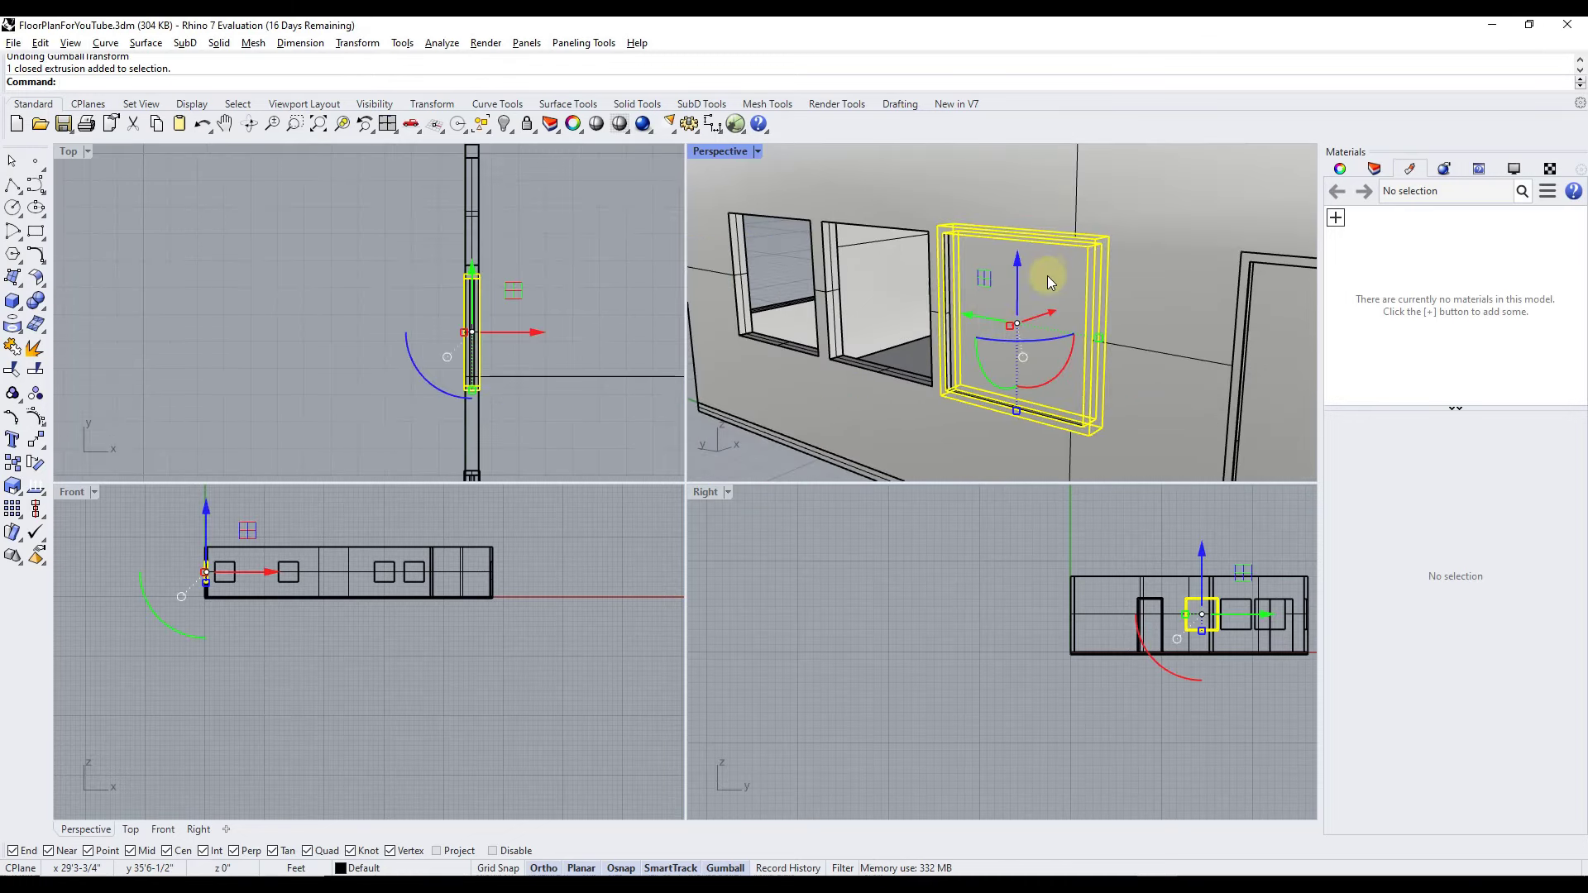
Move the window frame 4'6" left along the wall with the gumball
{"action": "left_click", "coordinate": [972, 321]}
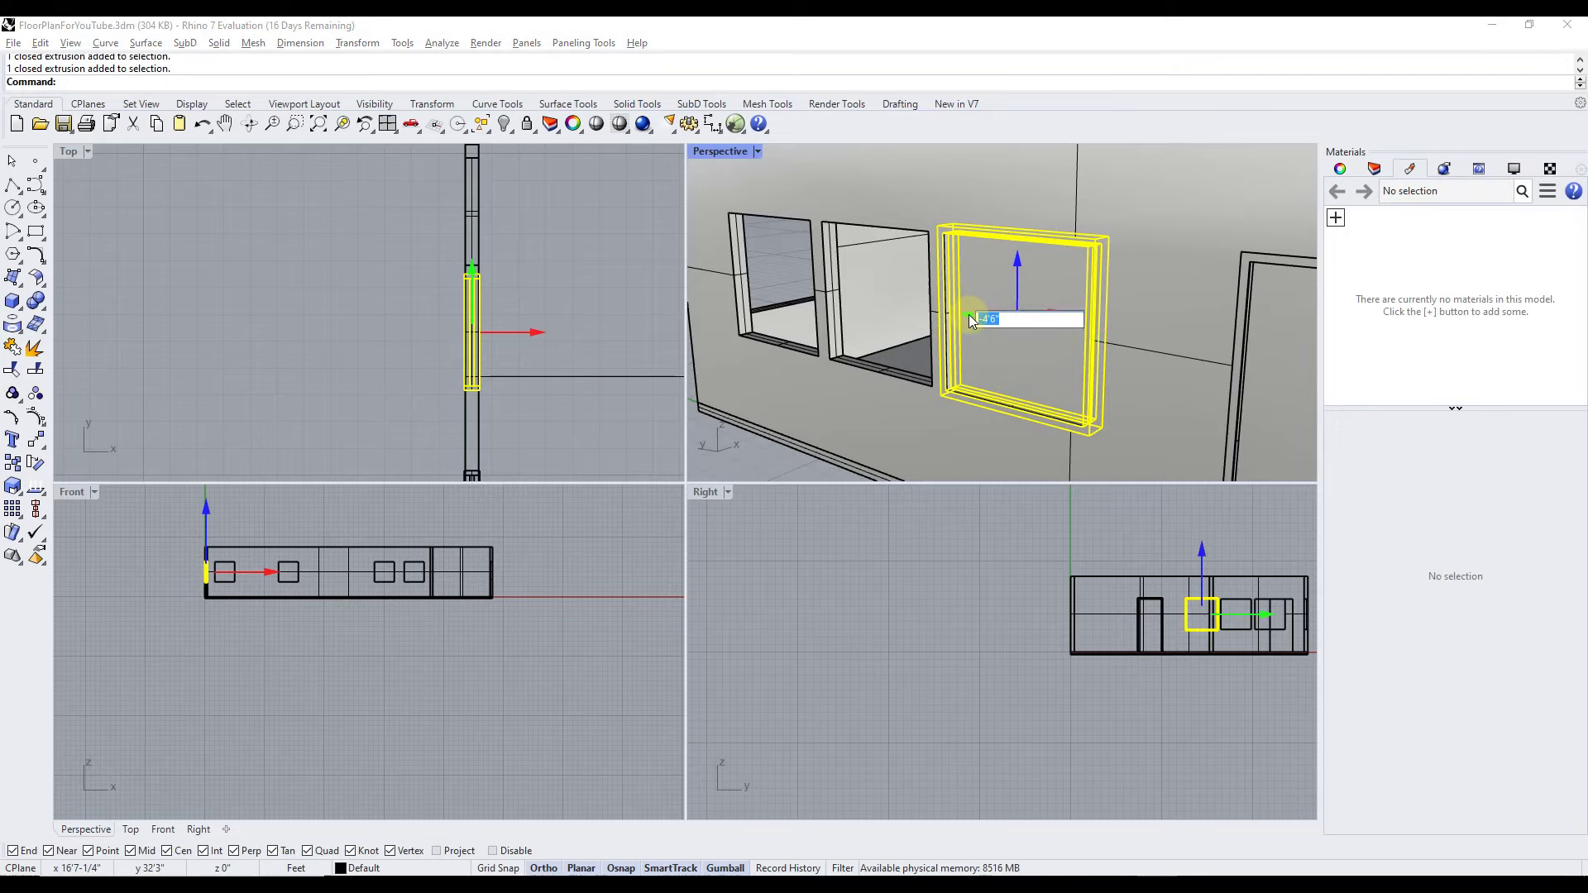
{"action": "type", "text": "4'"}
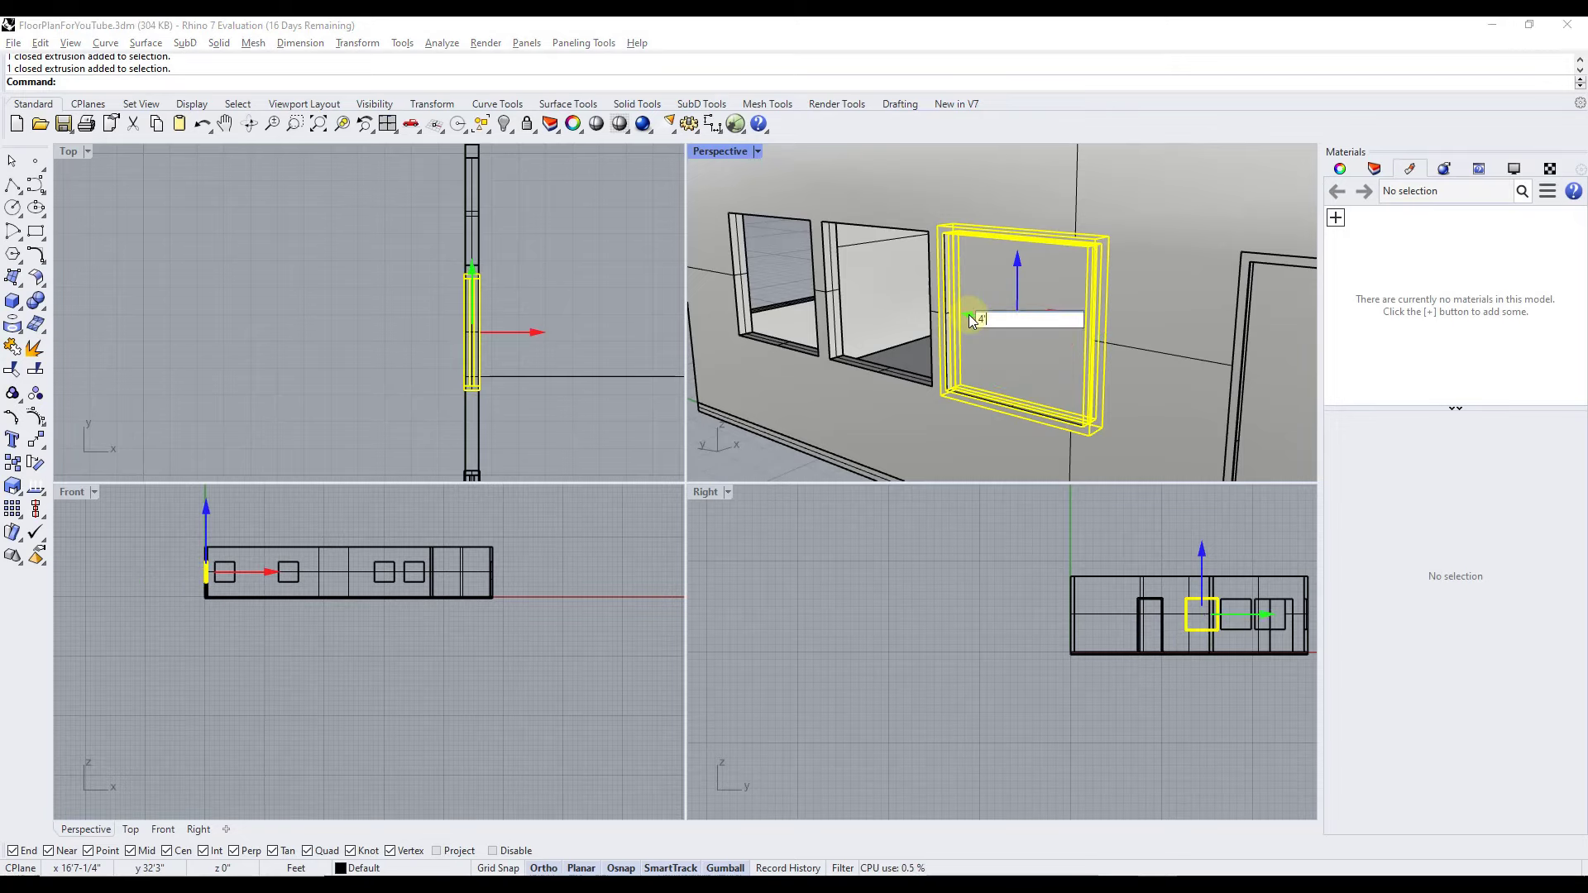
{"action": "key", "text": "Return"}
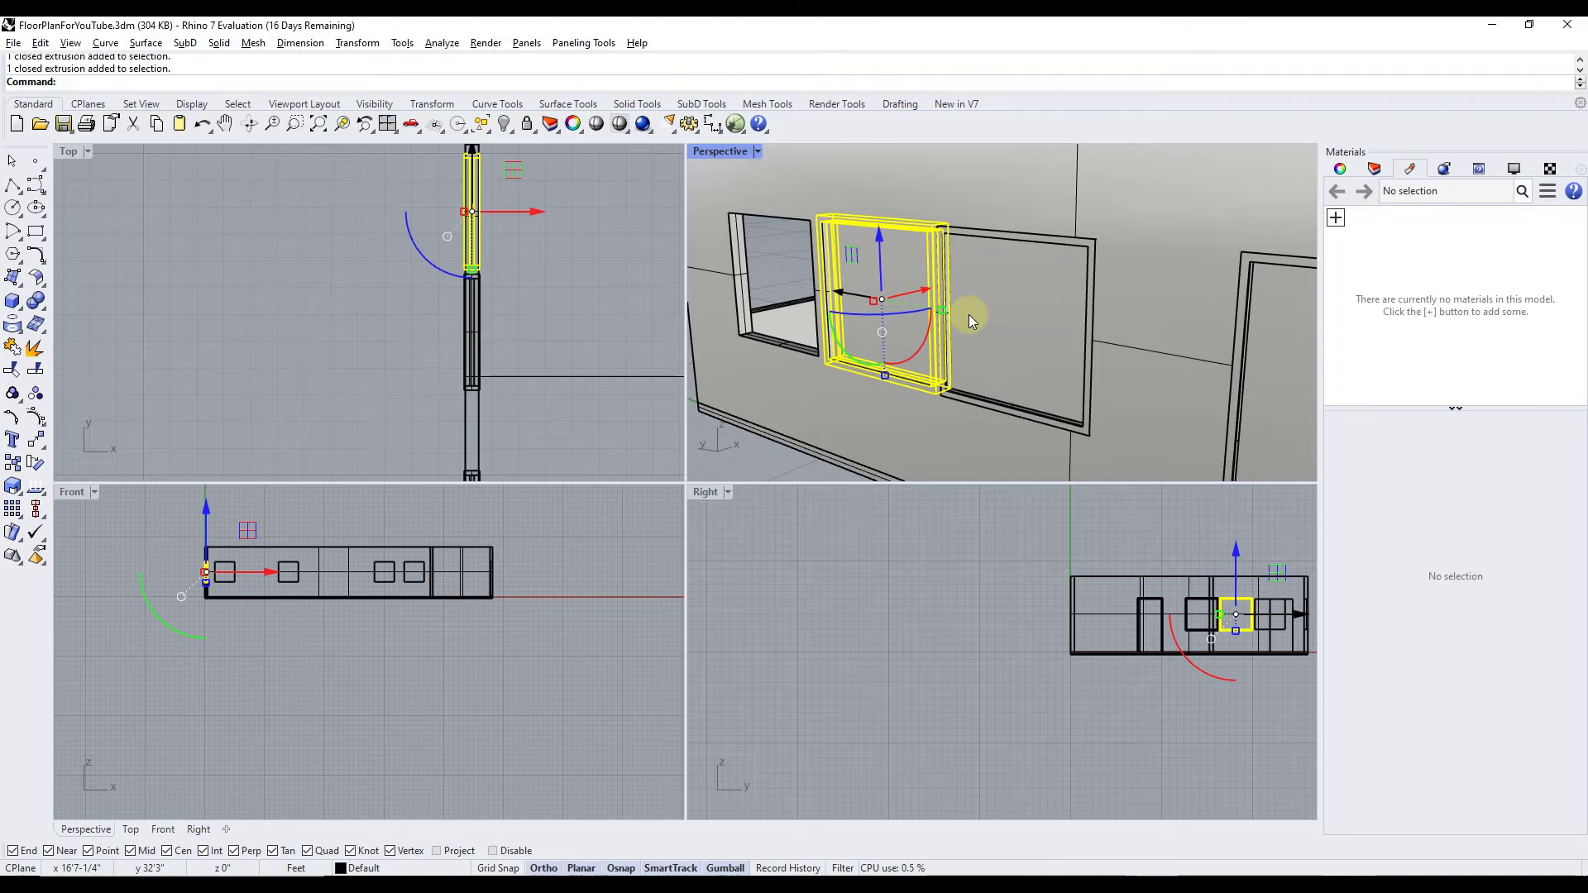
{"action": "left_click", "coordinate": [839, 294]}
Move the frame another 4'6" left and orbit to view the wall corner
{"action": "key", "text": "Return"}
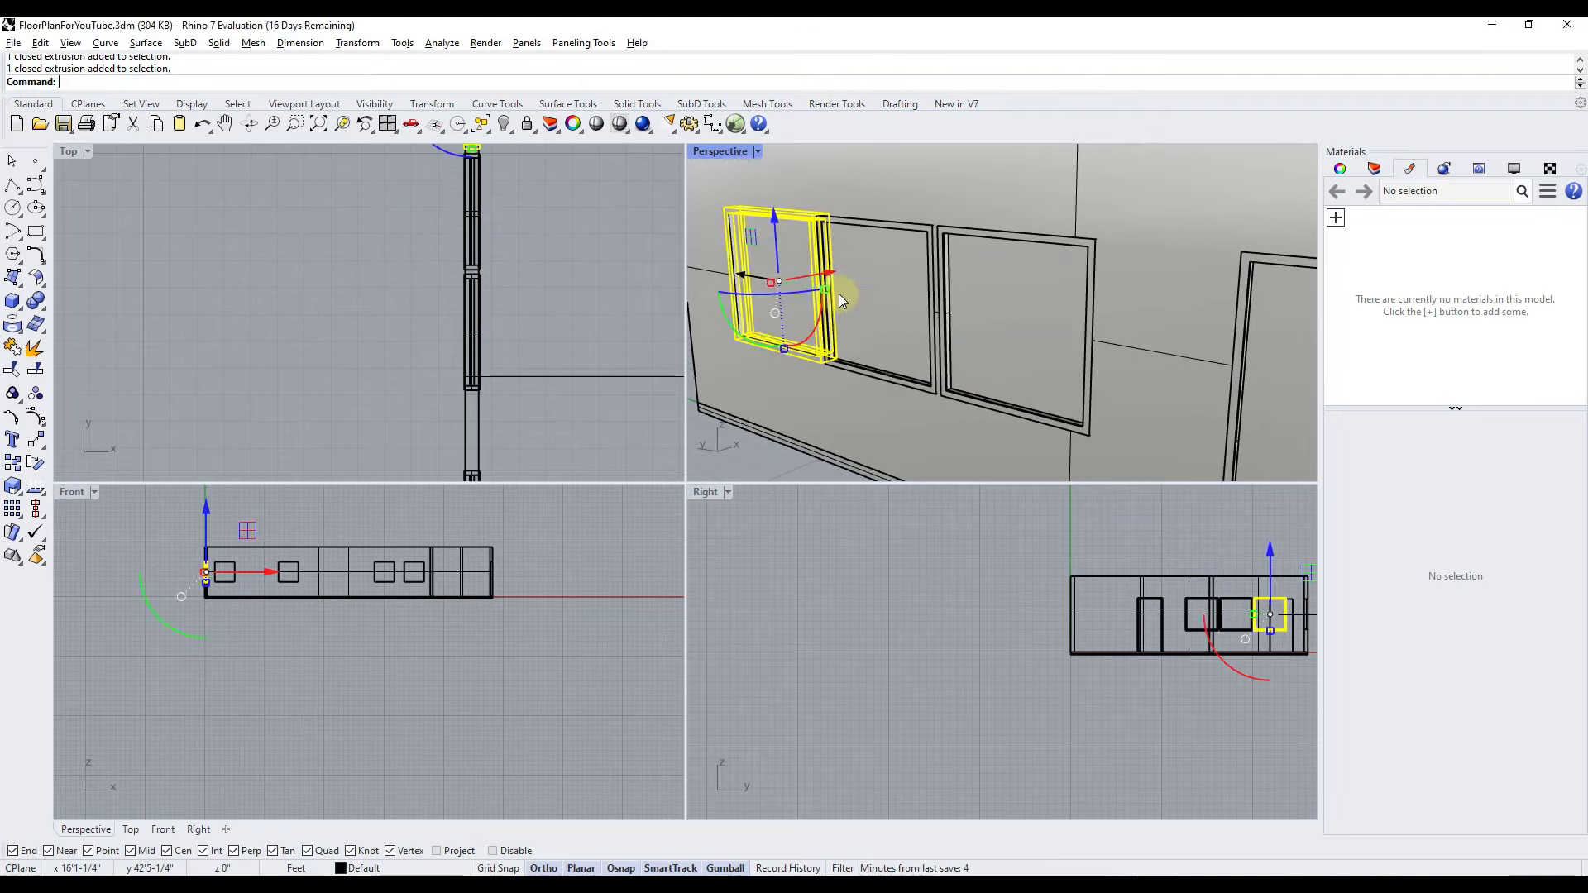
{"action": "scroll", "coordinate": [842, 300], "scroll_direction": "down", "scroll_amount": 5}
{"action": "right_click_drag", "start_coordinate": [841, 300], "coordinate": [818, 254]}
{"action": "scroll", "coordinate": [827, 265], "scroll_direction": "up", "scroll_amount": 3}
{"action": "scroll", "coordinate": [944, 279], "scroll_direction": "down", "scroll_amount": 4}
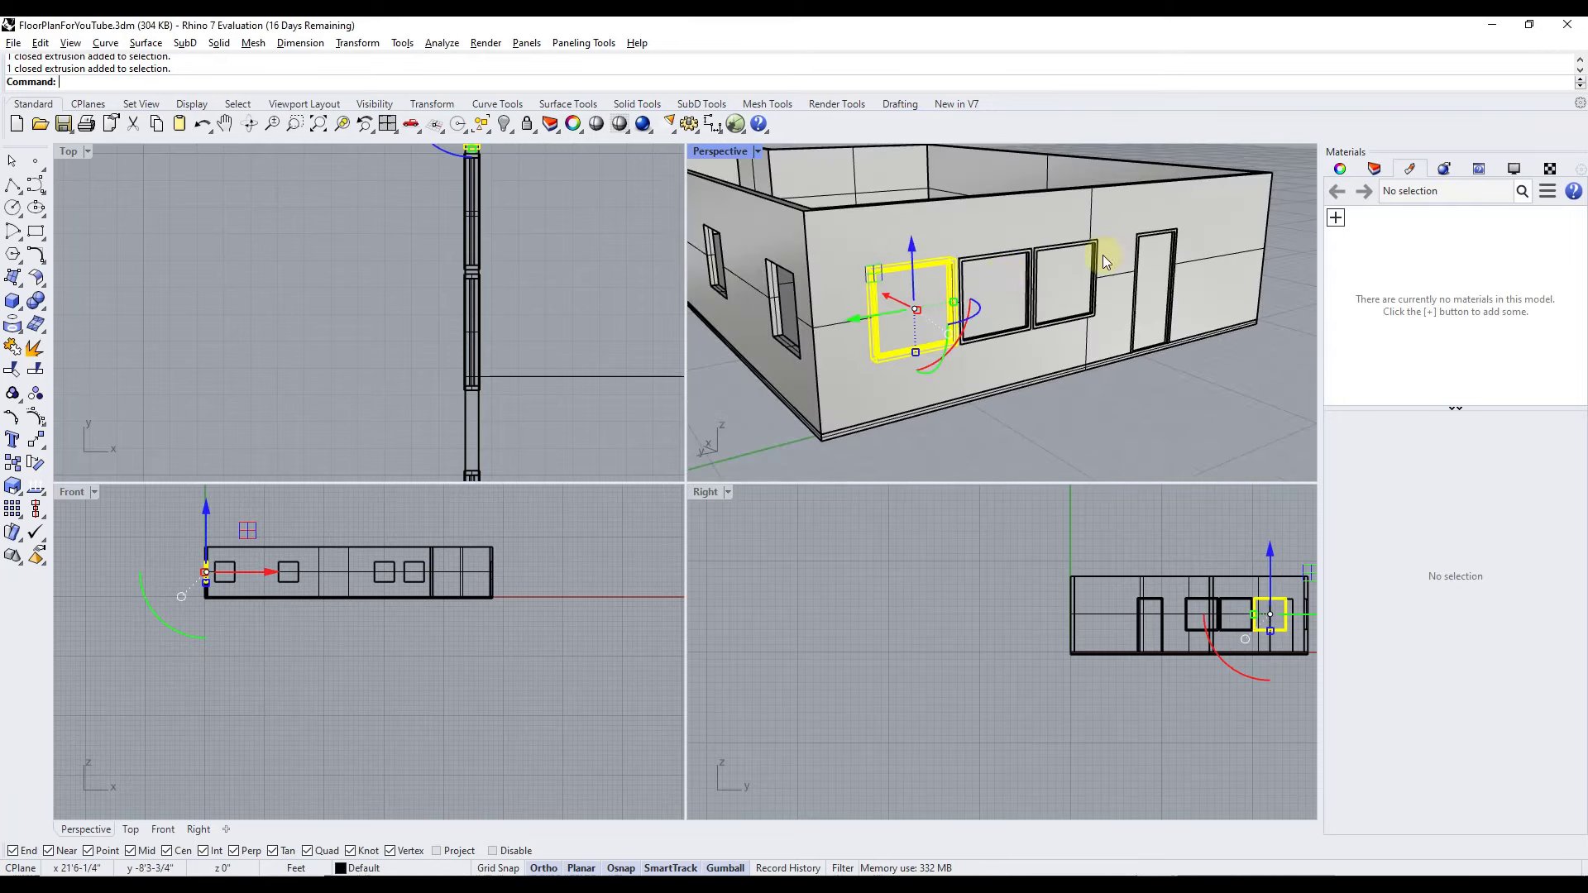
{"action": "scroll", "coordinate": [944, 278], "scroll_direction": "up", "scroll_amount": 2}
{"action": "right_click_drag", "start_coordinate": [944, 279], "coordinate": [914, 298]}
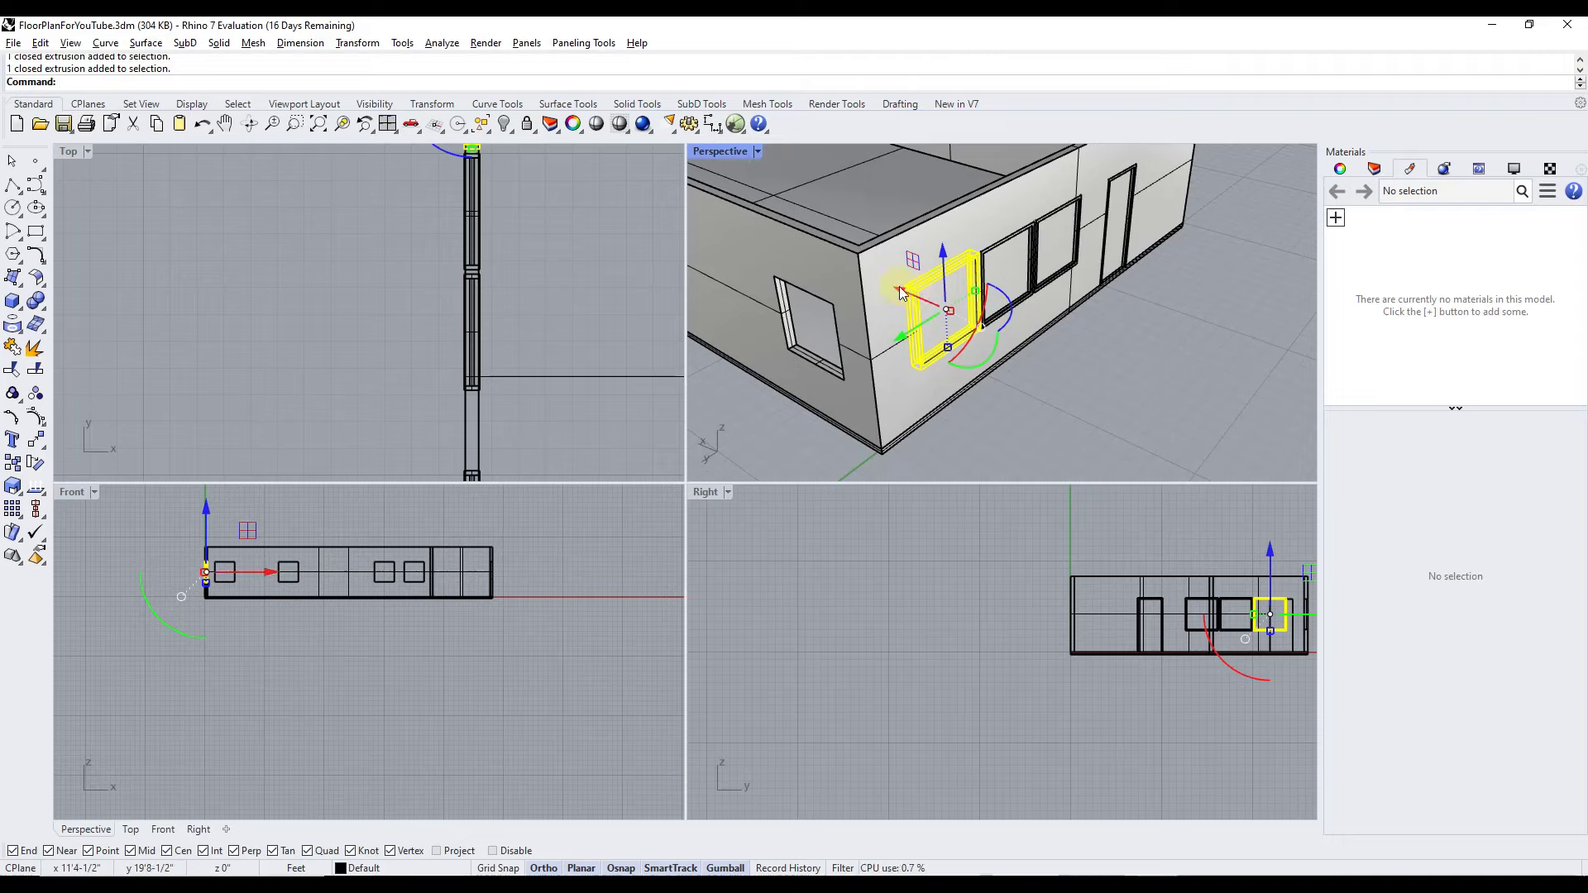
{"action": "right_click_drag", "start_coordinate": [869, 295], "coordinate": [902, 314]}
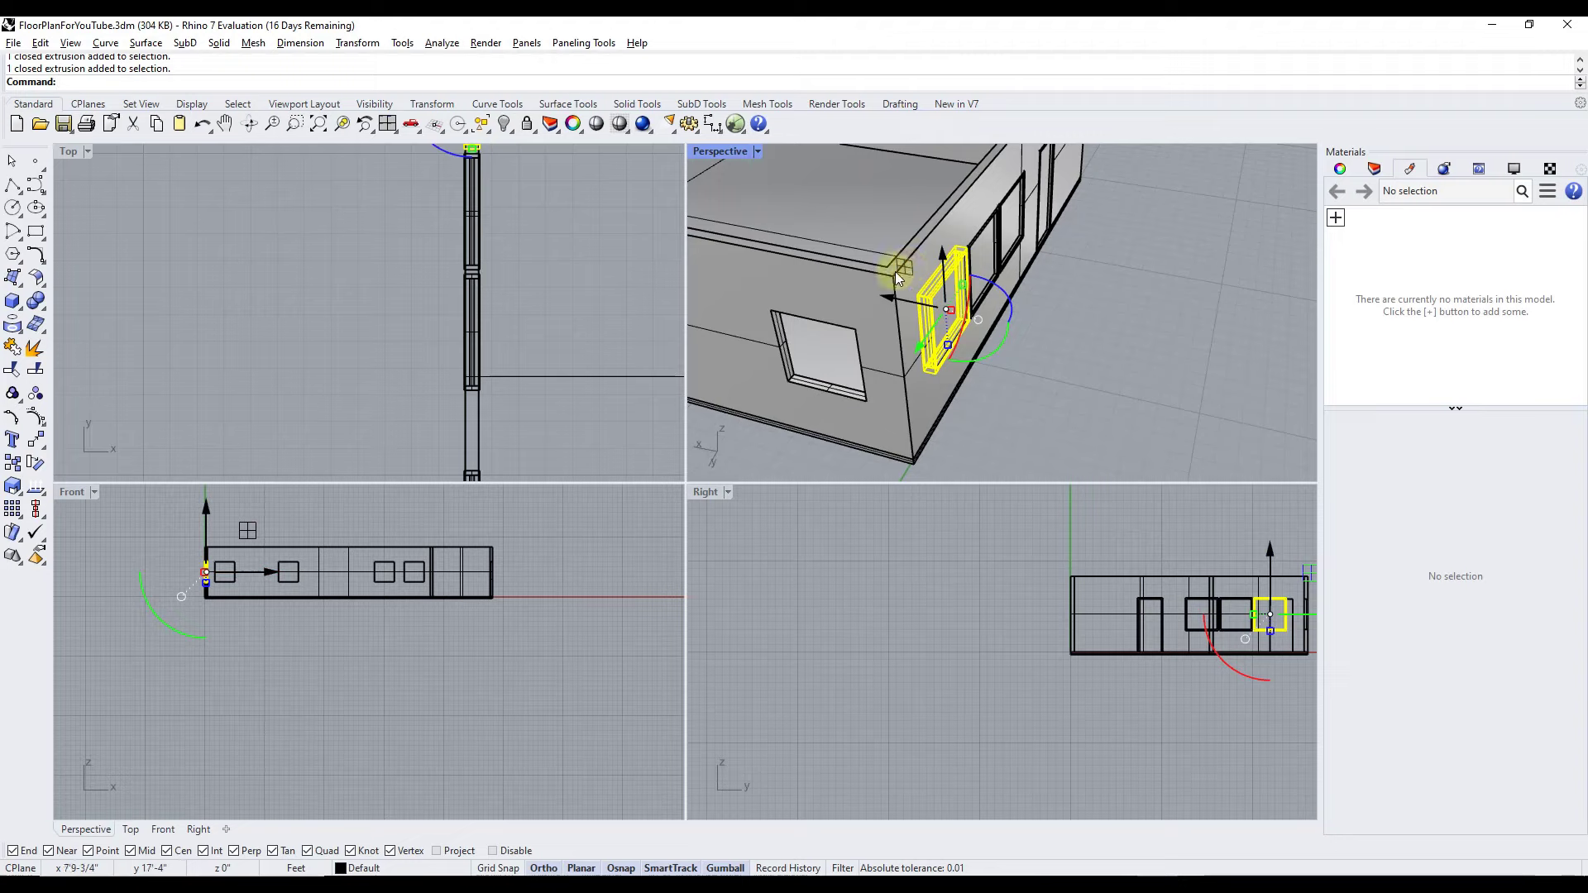
Mirror the window across the wall corner and select the copy on the side wall
{"action": "key", "text": "Return"}
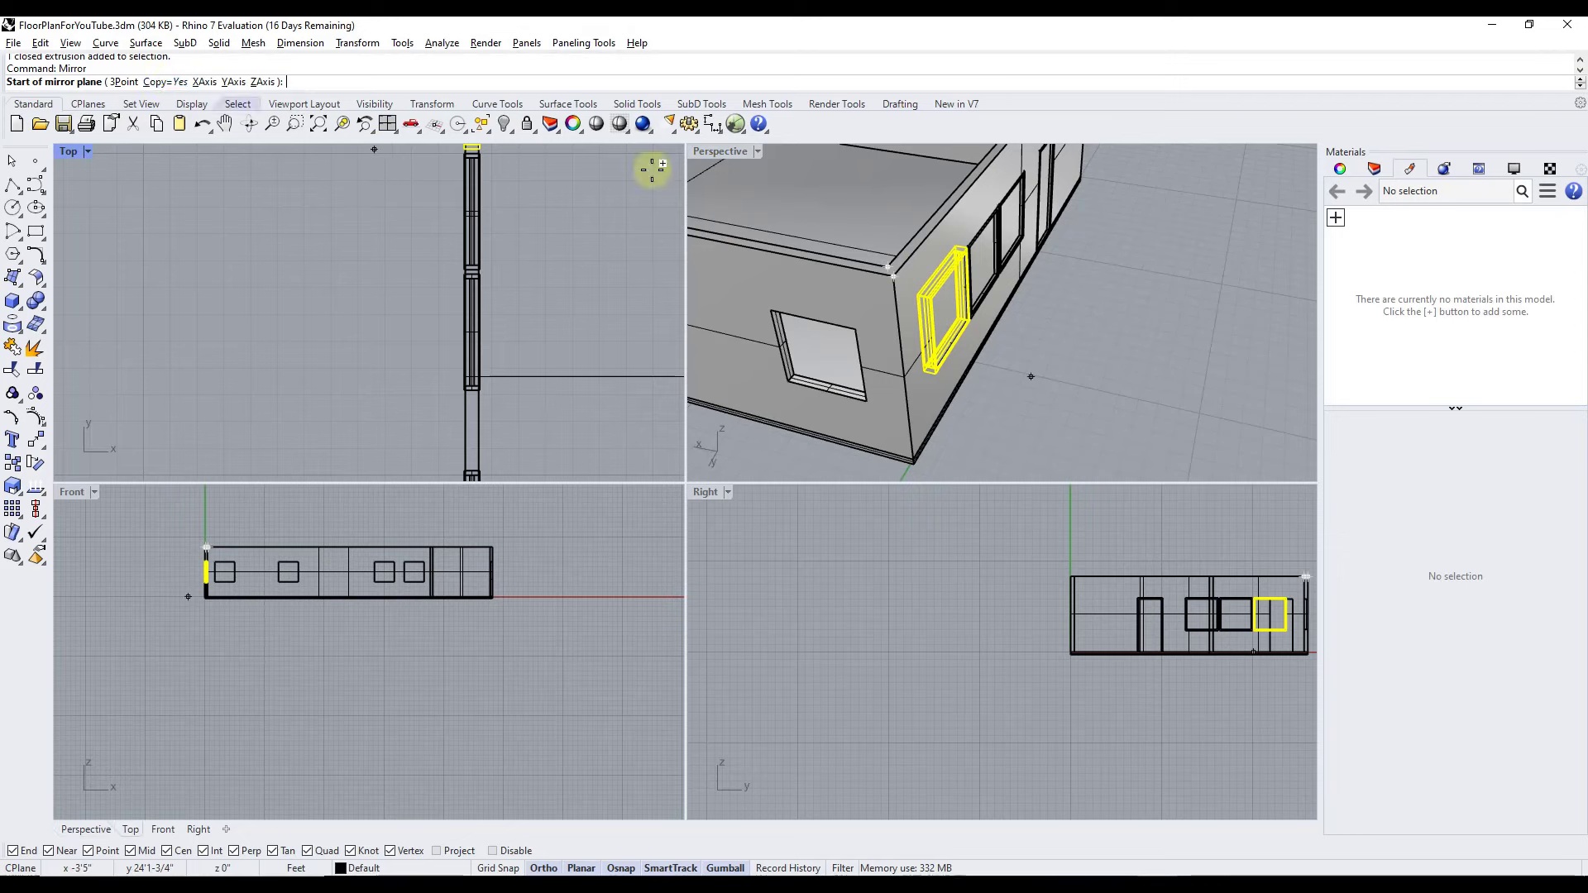
{"action": "left_click", "coordinate": [889, 263]}
{"action": "left_click", "coordinate": [895, 281]}
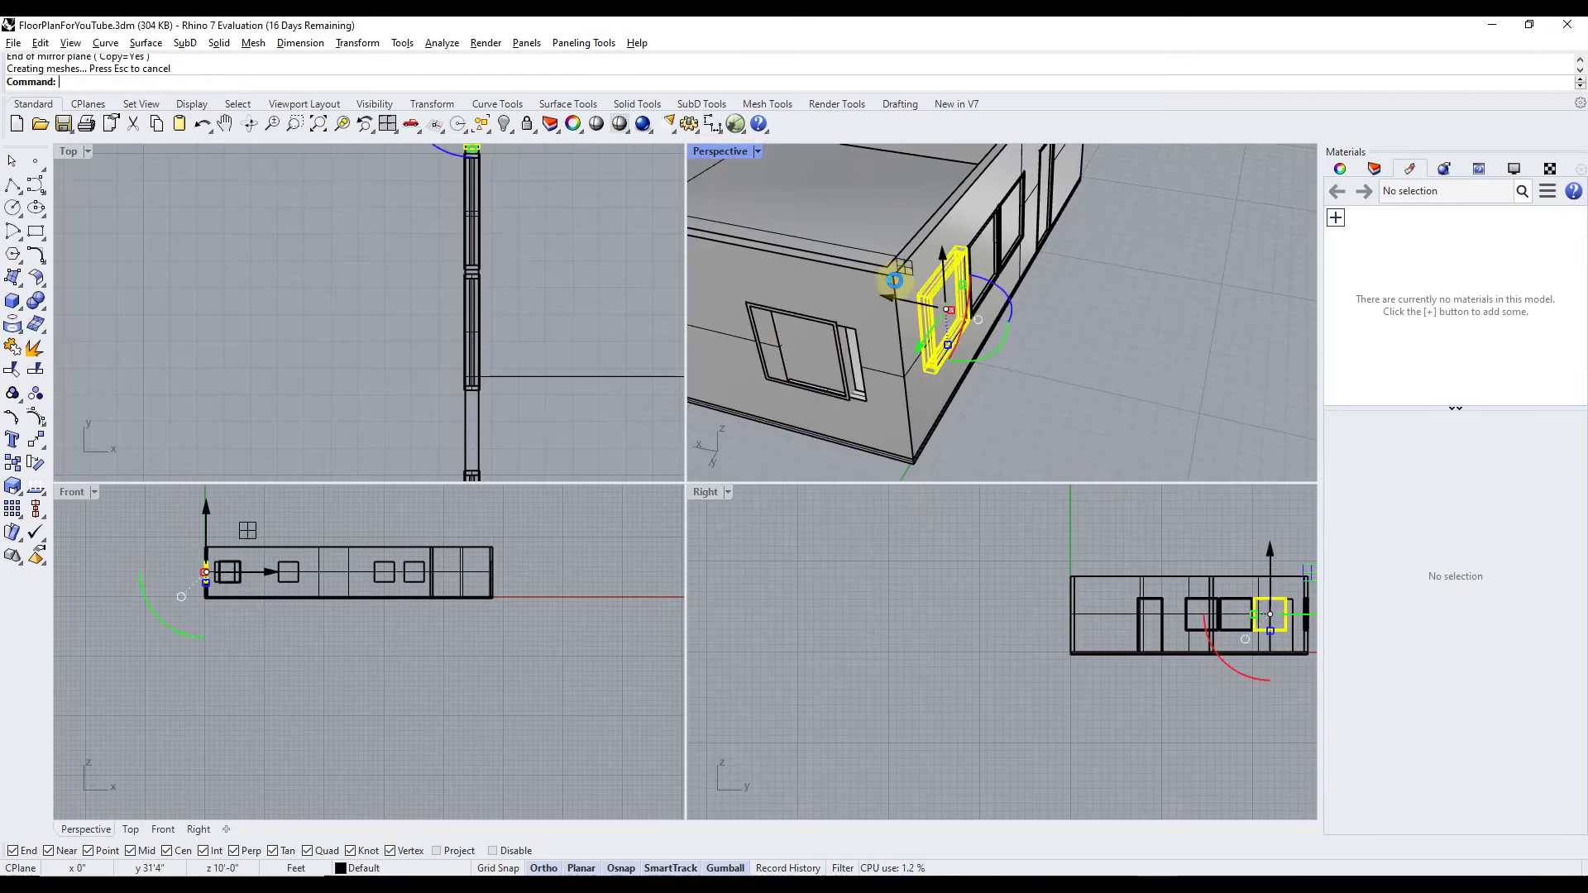
{"action": "left_click", "coordinate": [845, 356]}
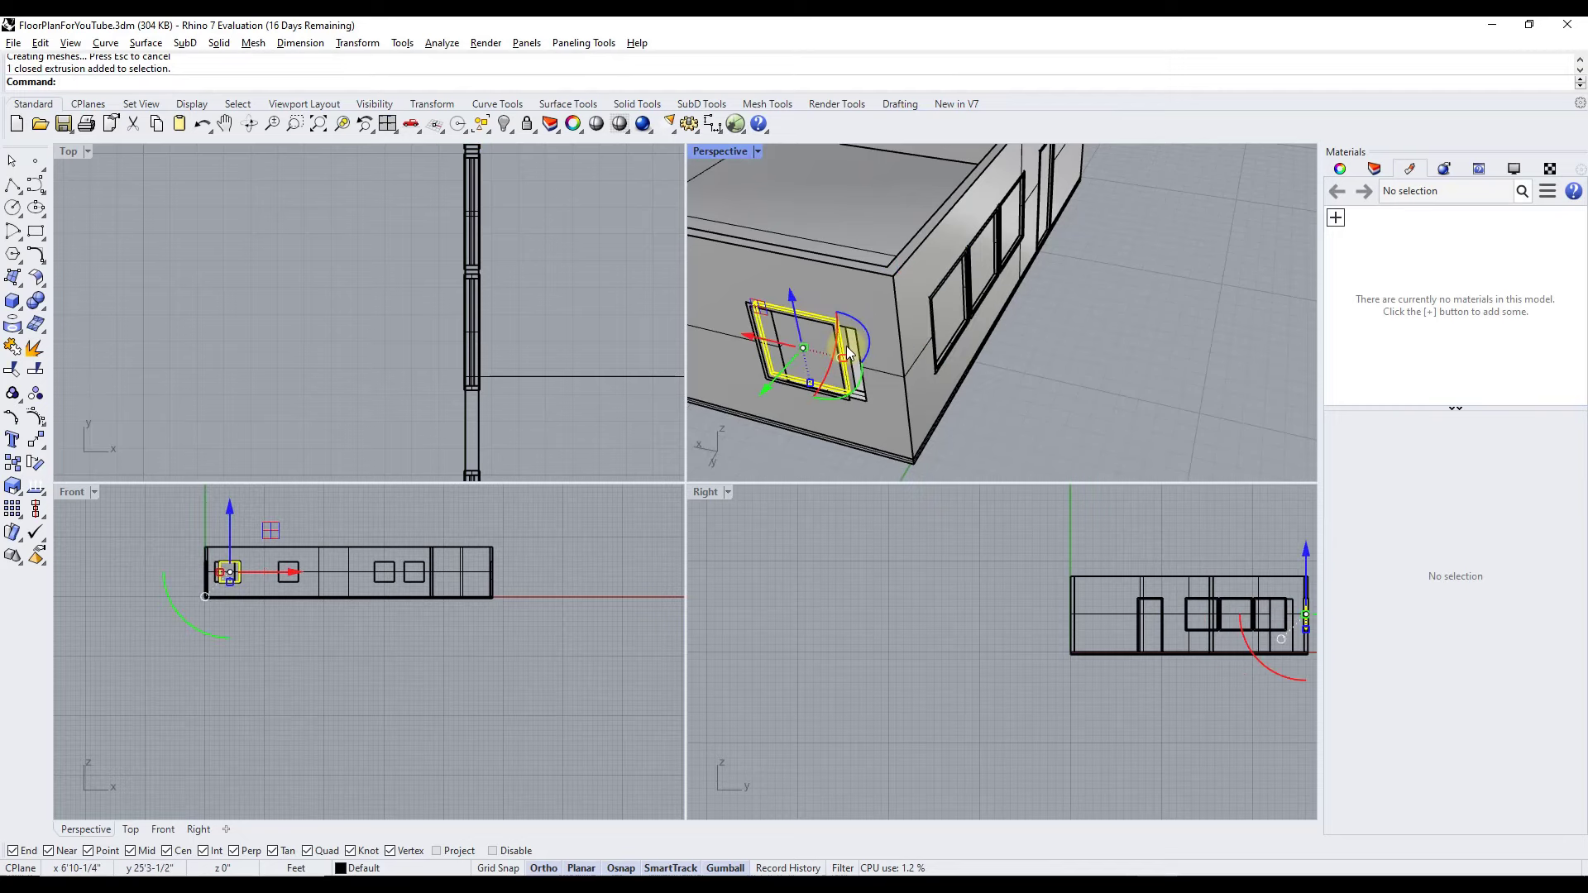
{"action": "left_click", "coordinate": [848, 354], "text": "shift"}
Move the mirrored window to the wall's end line, undo, and slide it right
{"action": "scroll", "coordinate": [539, 331], "scroll_direction": "down", "scroll_amount": 3}
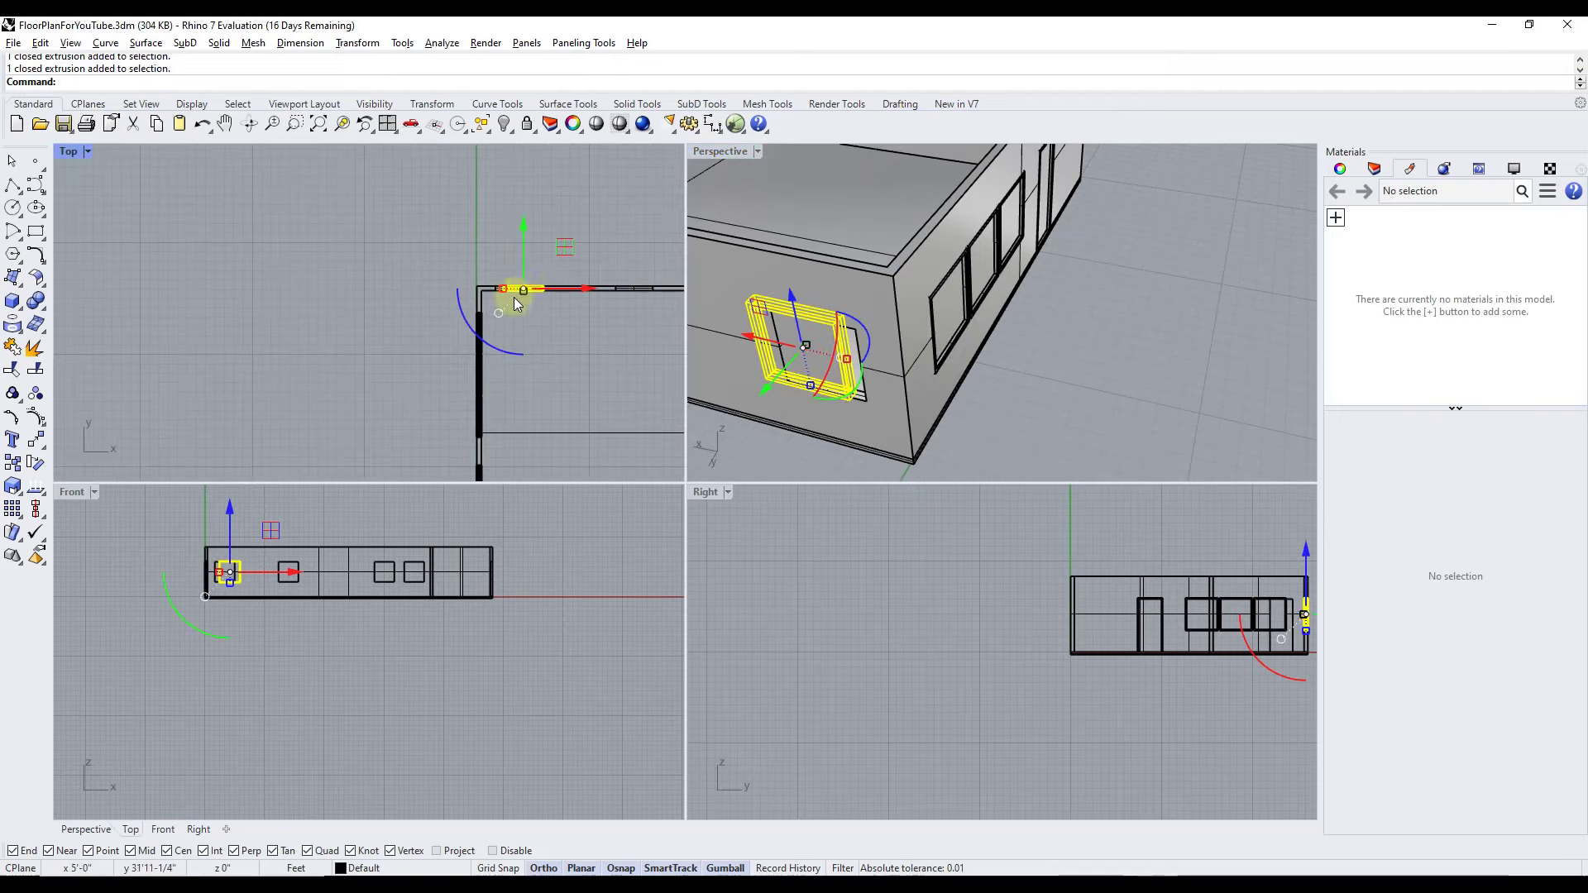
{"action": "scroll", "coordinate": [529, 281], "scroll_direction": "up", "scroll_amount": 8}
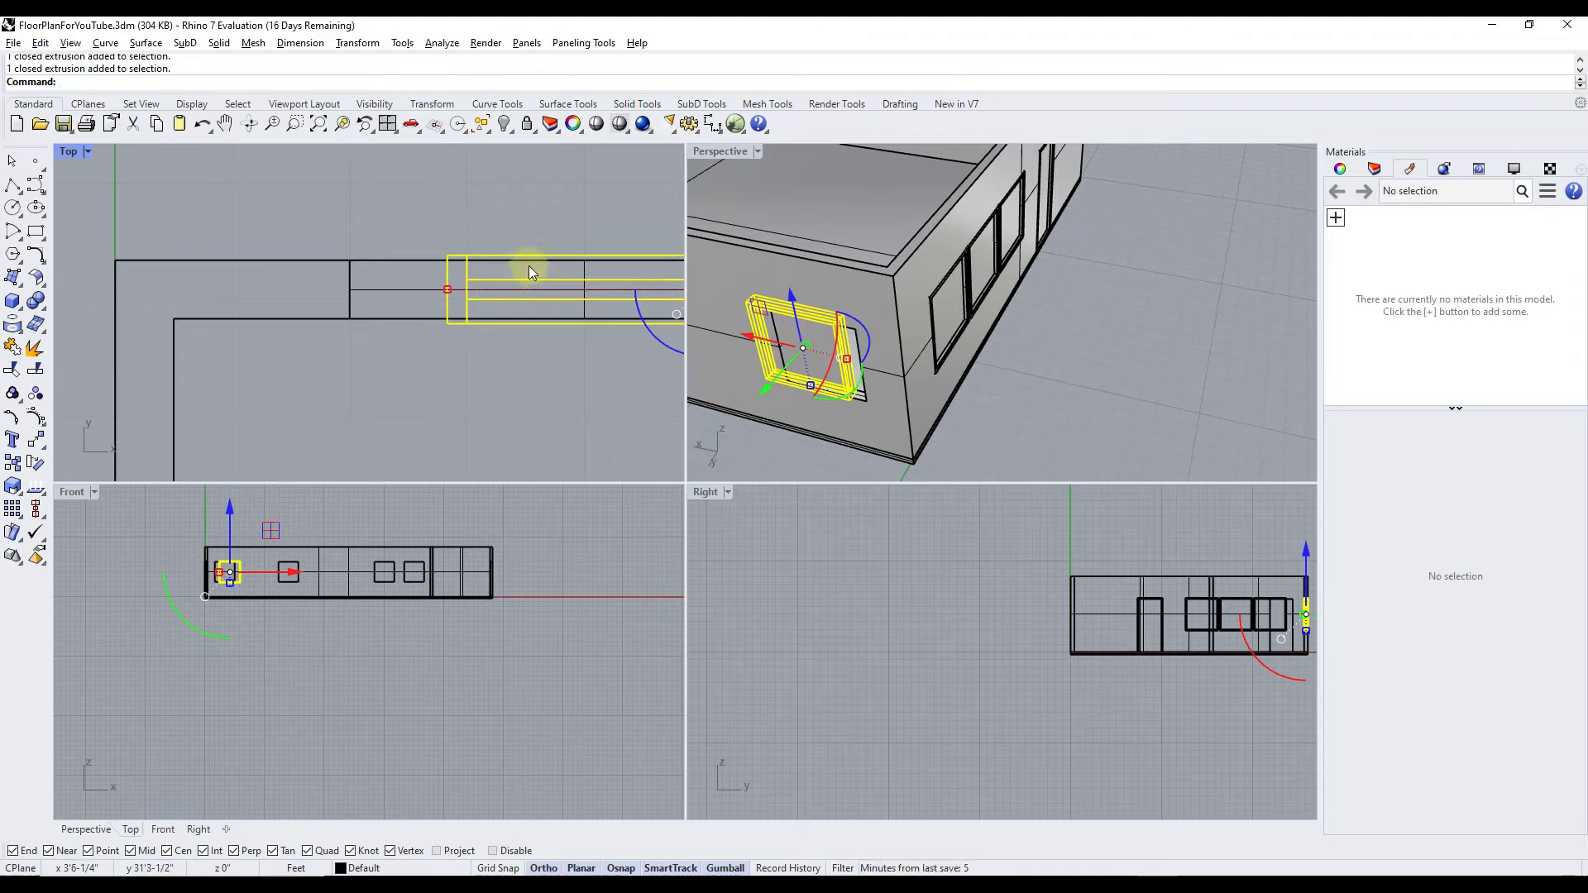
{"action": "type", "text": "m"}
{"action": "key", "text": "Return"}
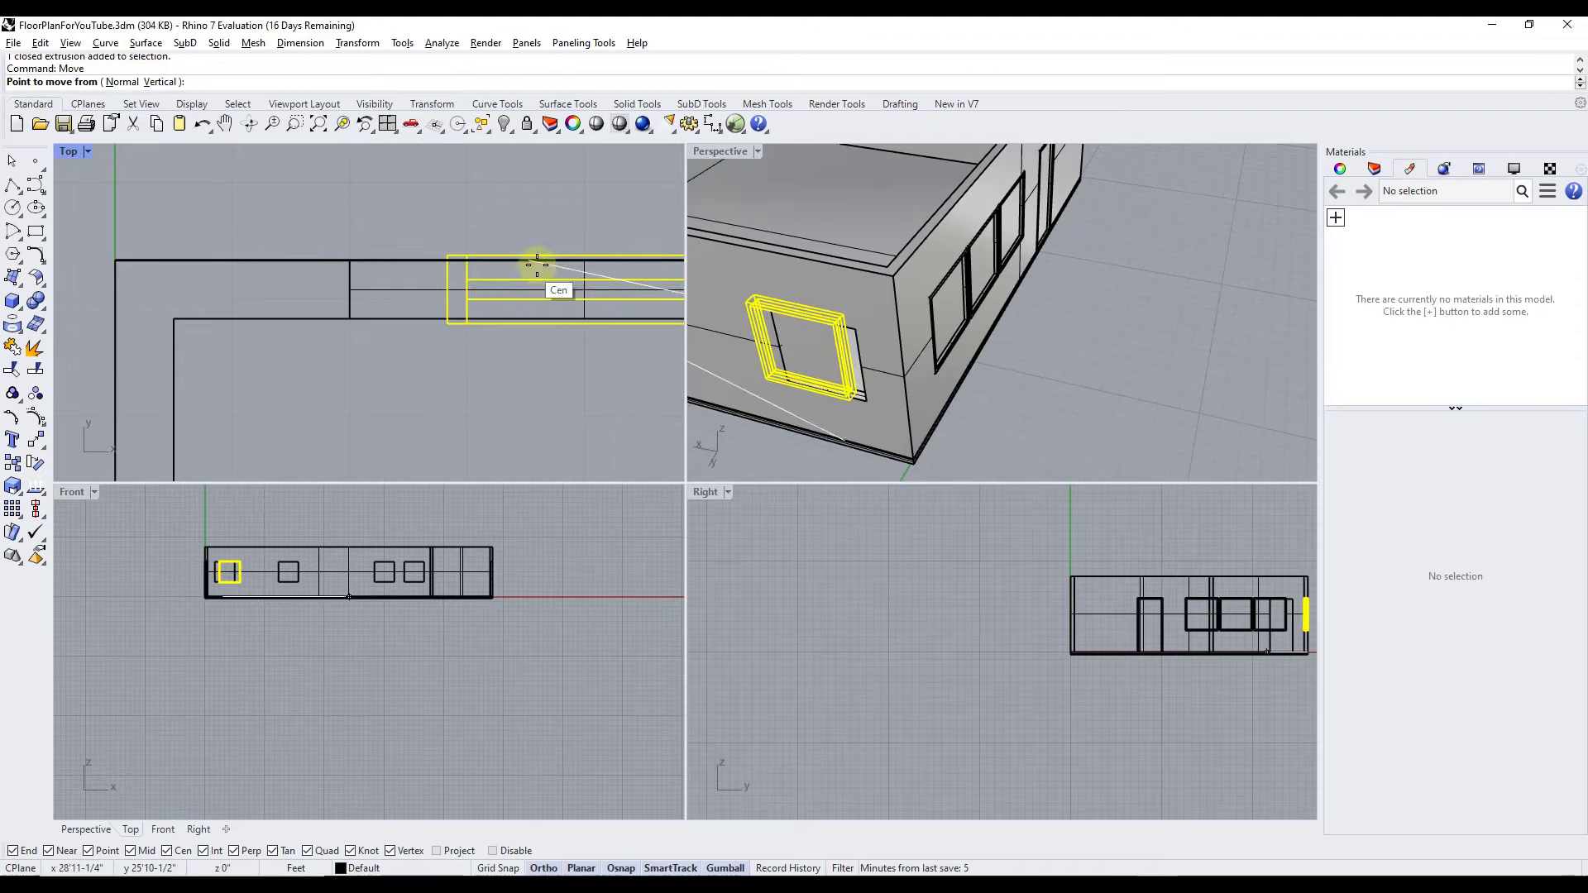
{"action": "left_click", "coordinate": [537, 265]}
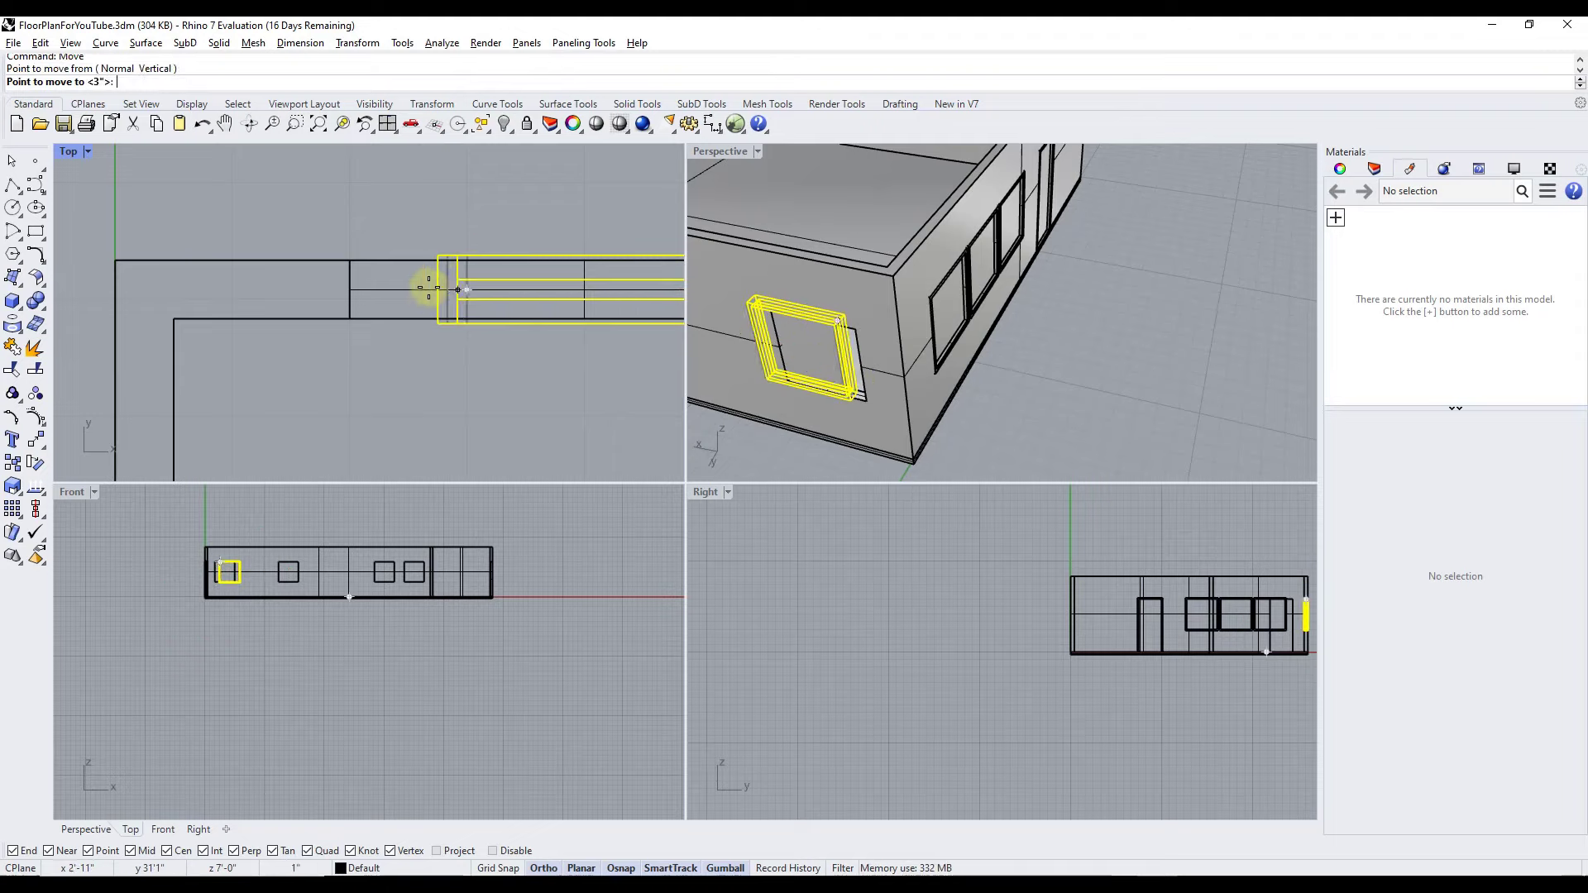
{"action": "left_click", "coordinate": [350, 289]}
{"action": "left_click", "coordinate": [1083, 405]}
{"action": "right_click_drag", "start_coordinate": [1082, 406], "coordinate": [1094, 309]}
{"action": "key", "text": "ctrl+z"}
{"action": "left_click_drag", "start_coordinate": [353, 287], "coordinate": [559, 291]}
{"action": "scroll", "coordinate": [520, 290], "scroll_direction": "up", "scroll_amount": 8}
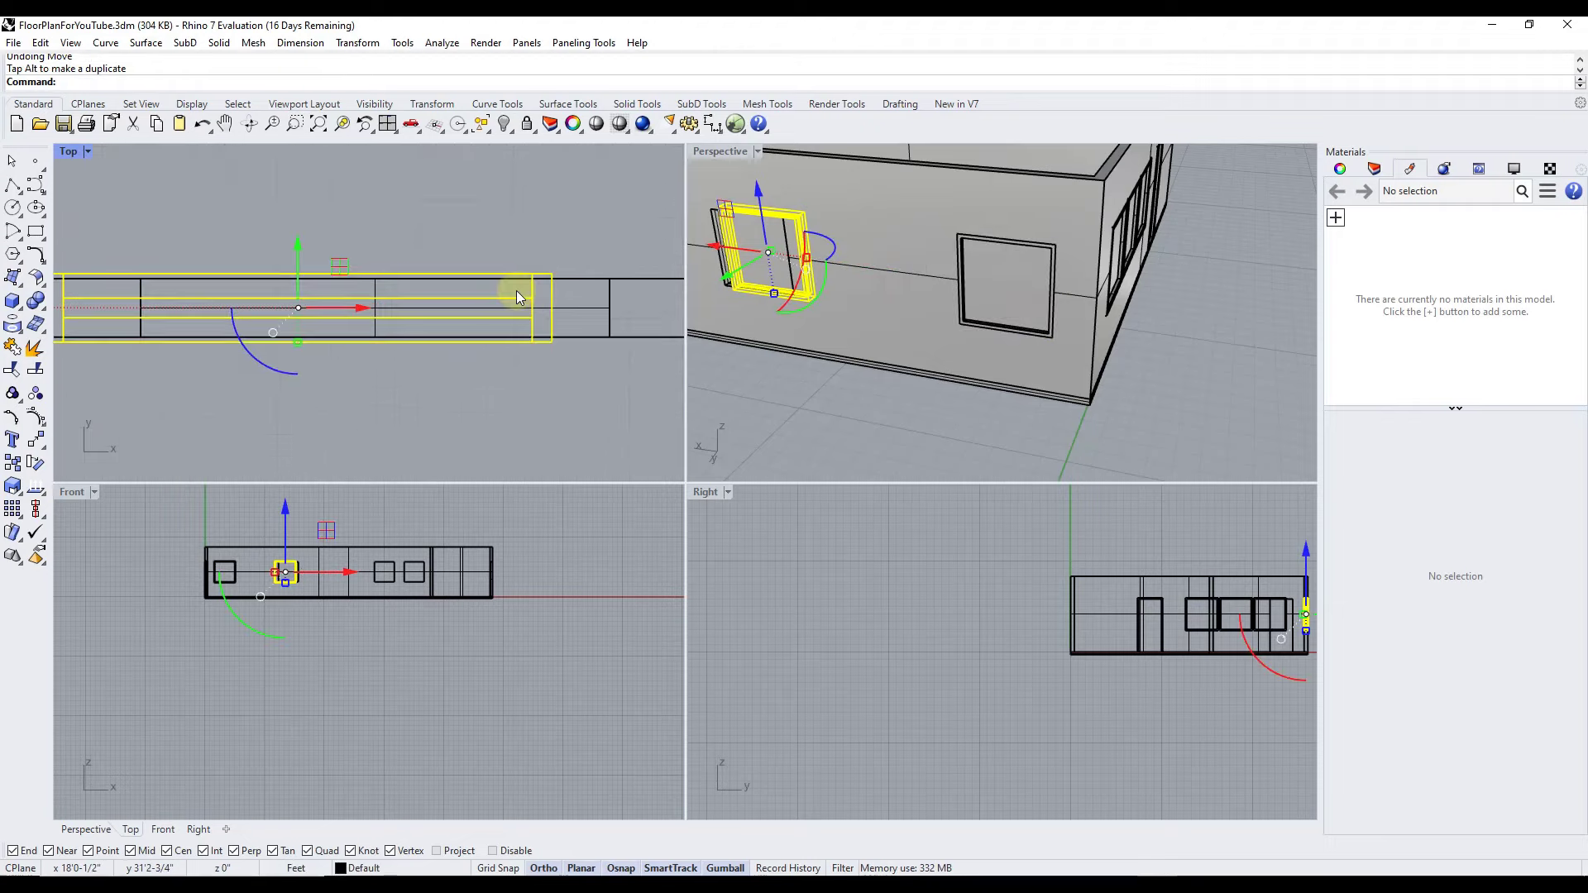
Move the window further along the wall to the next opening
{"action": "type", "text": "M"}
{"action": "key", "text": "Return"}
{"action": "type", "text": "o"}
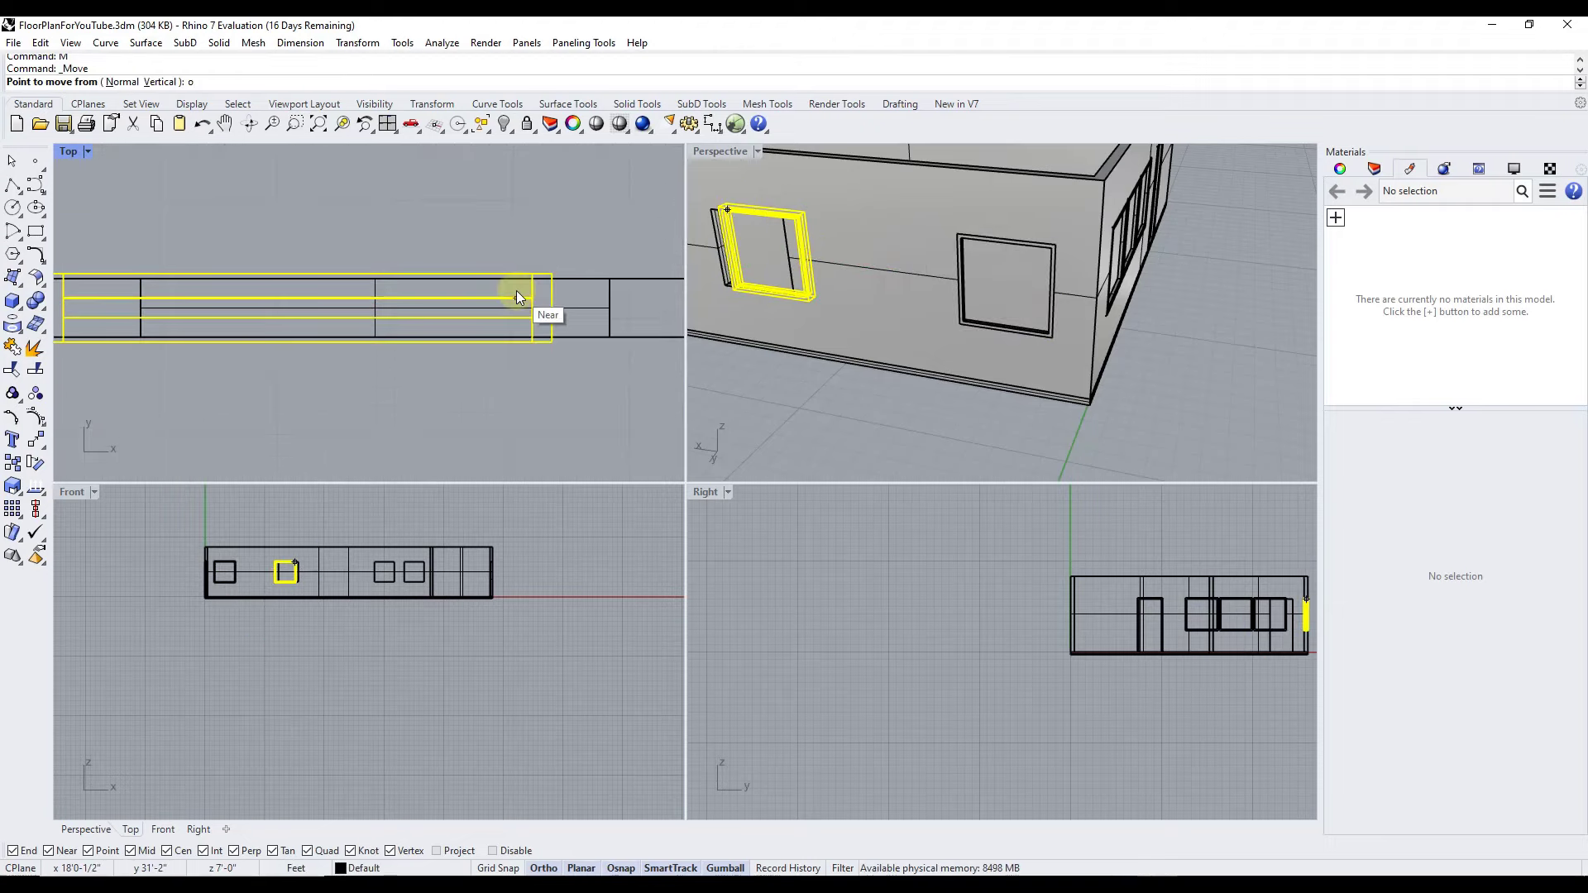
{"action": "left_click", "coordinate": [532, 308]}
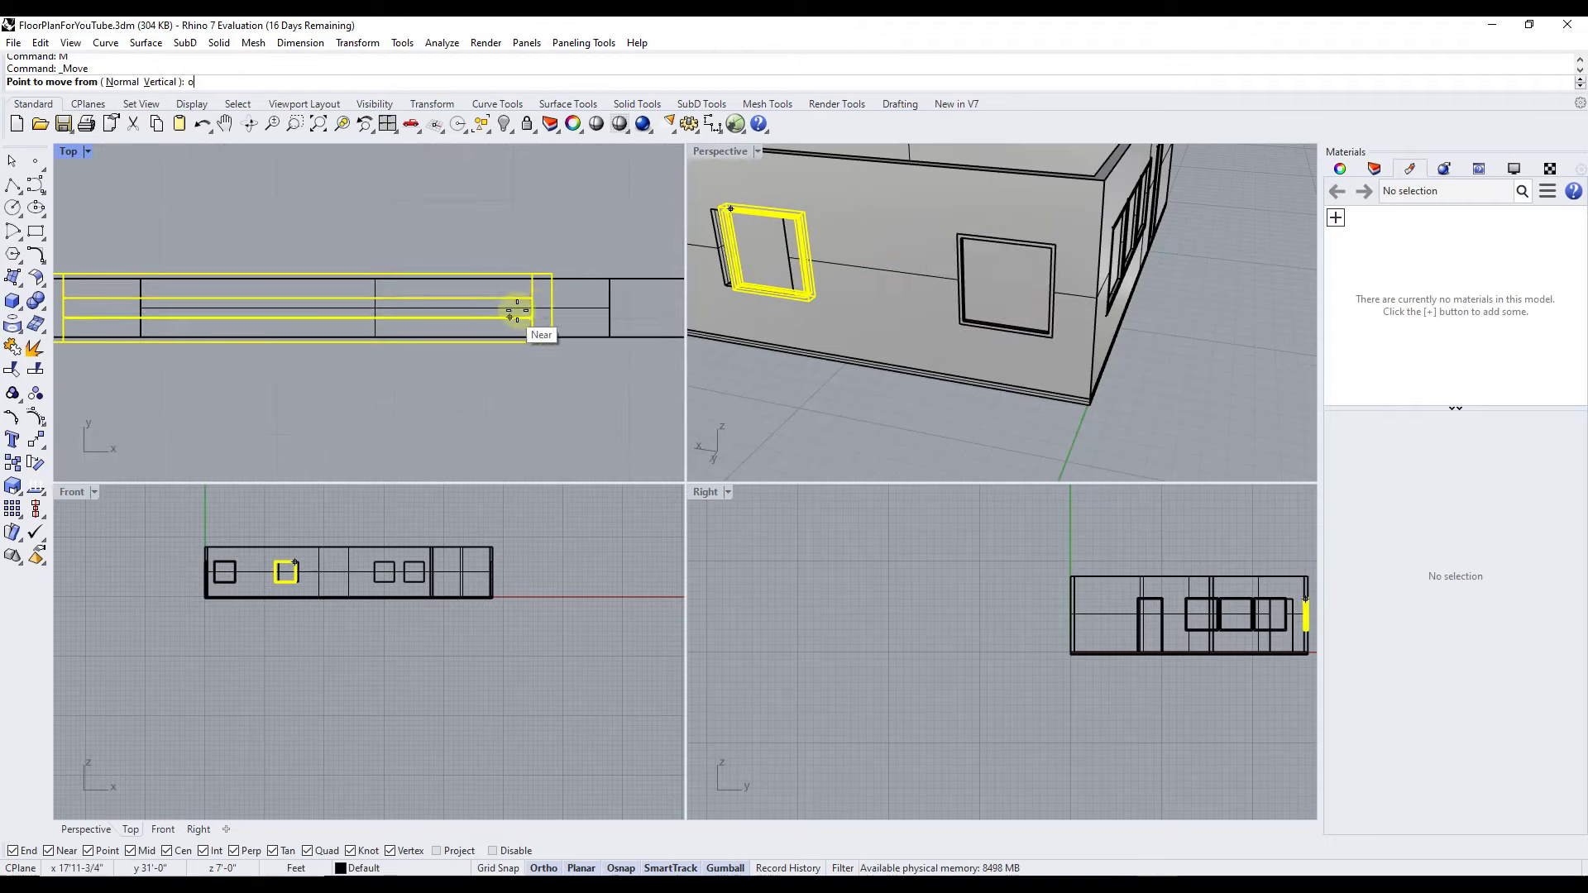
{"action": "left_click", "coordinate": [601, 307]}
{"action": "scroll", "coordinate": [579, 308], "scroll_direction": "down", "scroll_amount": 5}
{"action": "scroll", "coordinate": [903, 258], "scroll_direction": "down", "scroll_amount": 5}
{"action": "scroll", "coordinate": [904, 259], "scroll_direction": "up", "scroll_amount": 4}
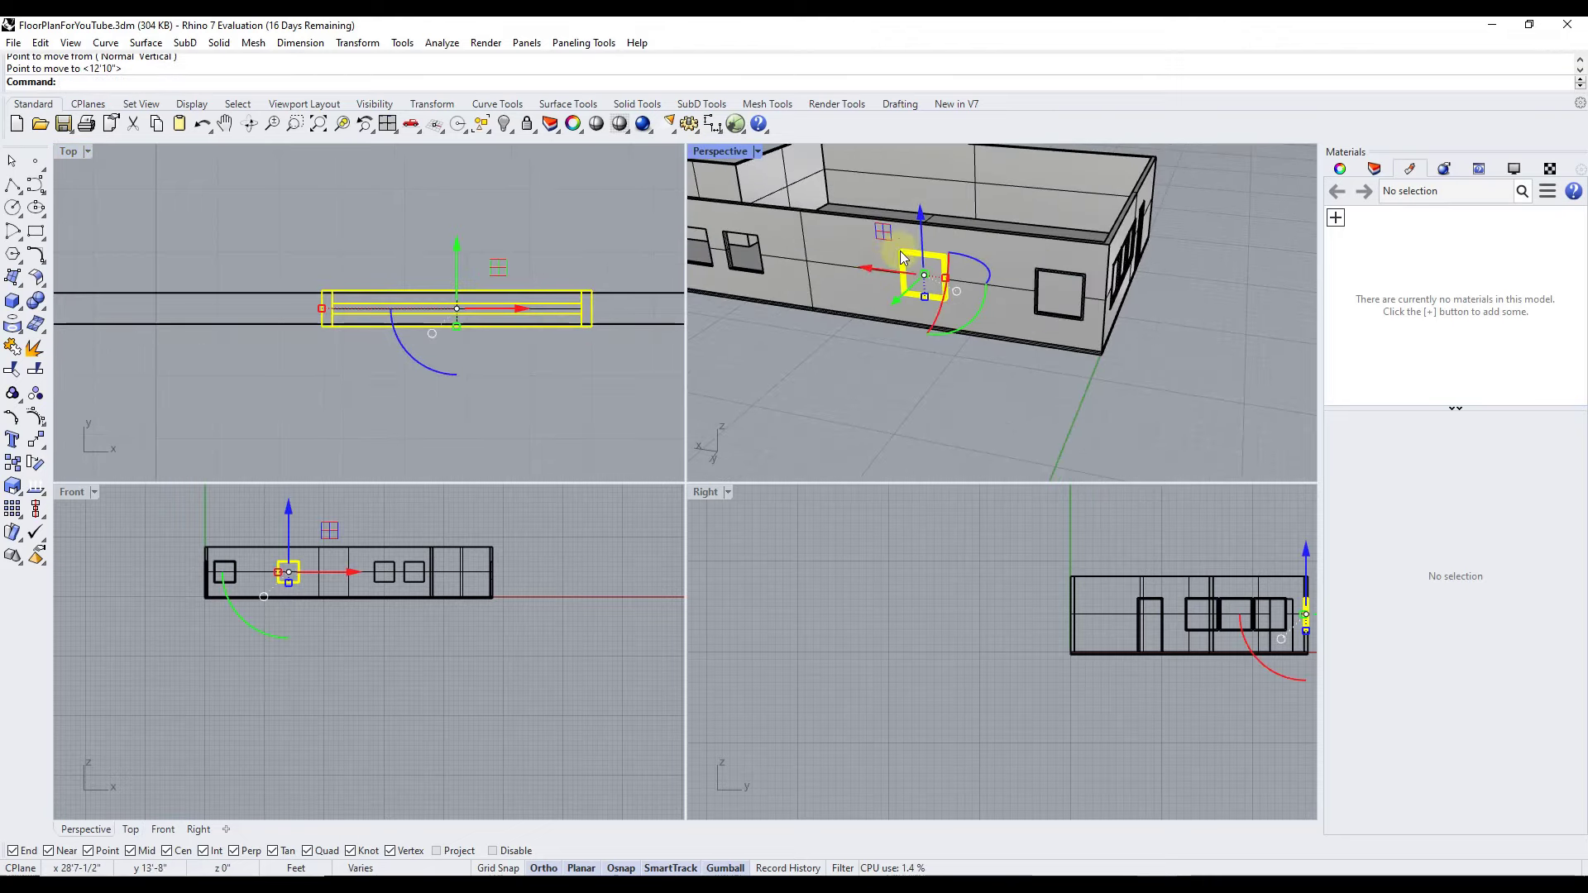
{"action": "left_click_drag", "start_coordinate": [876, 276], "coordinate": [700, 253]}
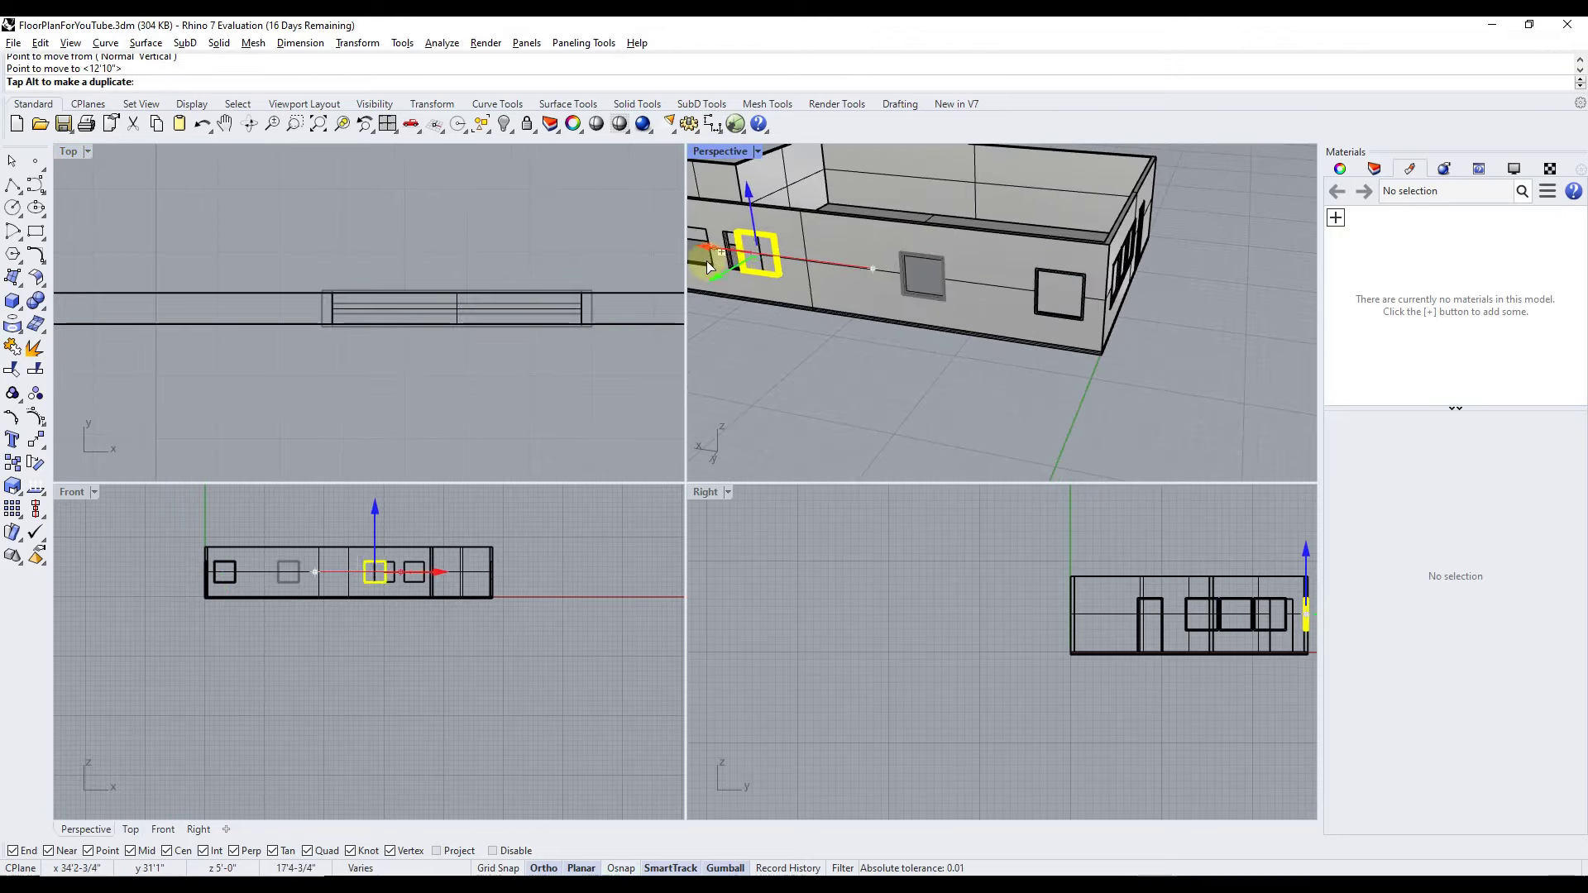
{"action": "scroll", "coordinate": [251, 295], "scroll_direction": "down", "scroll_amount": 3}
Undo the last slide and drag the window to the right-hand wall's top corner
{"action": "key", "text": "ctrl+z"}
{"action": "scroll", "coordinate": [1258, 295], "scroll_direction": "down", "scroll_amount": 5}
{"action": "scroll", "coordinate": [339, 364], "scroll_direction": "down", "scroll_amount": 4}
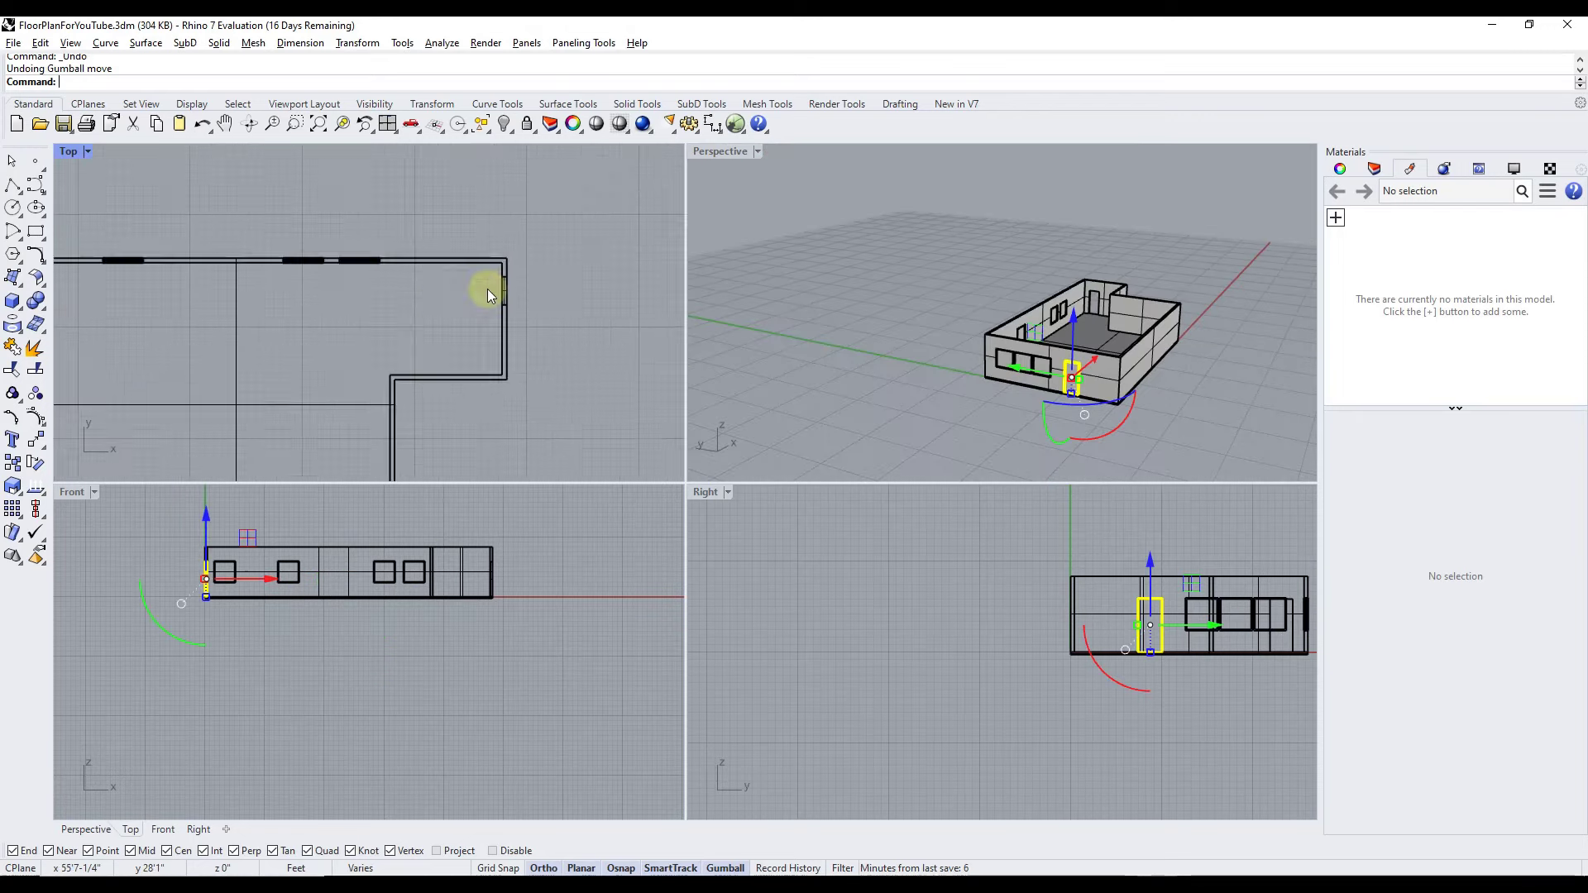
{"action": "scroll", "coordinate": [385, 309], "scroll_direction": "down", "scroll_amount": 2}
{"action": "scroll", "coordinate": [550, 249], "scroll_direction": "up", "scroll_amount": 5}
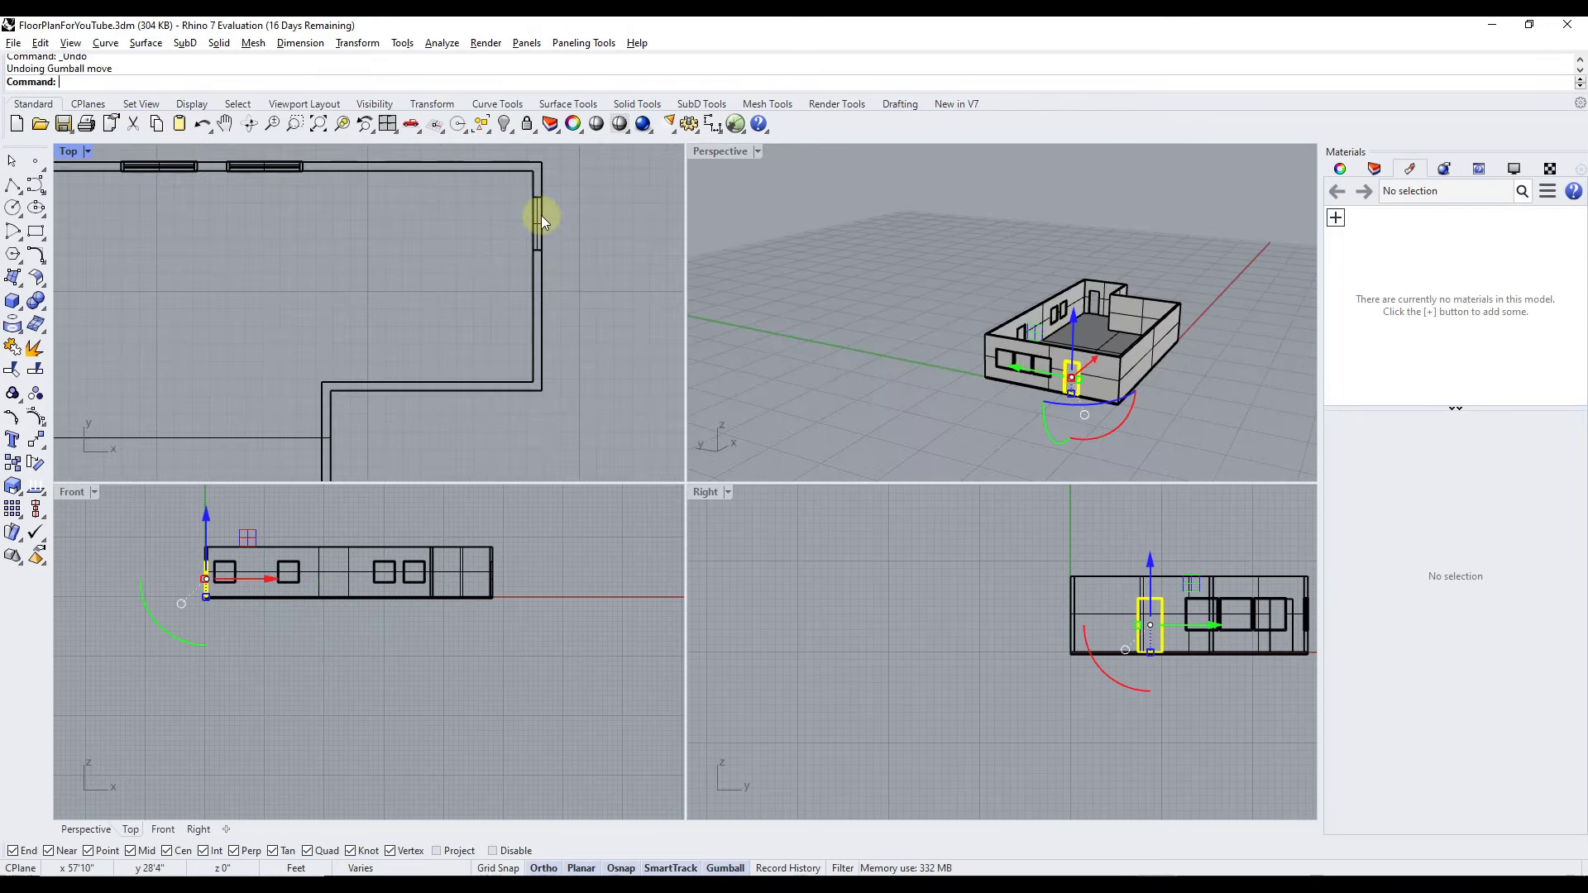
{"action": "scroll", "coordinate": [541, 215], "scroll_direction": "down", "scroll_amount": 5}
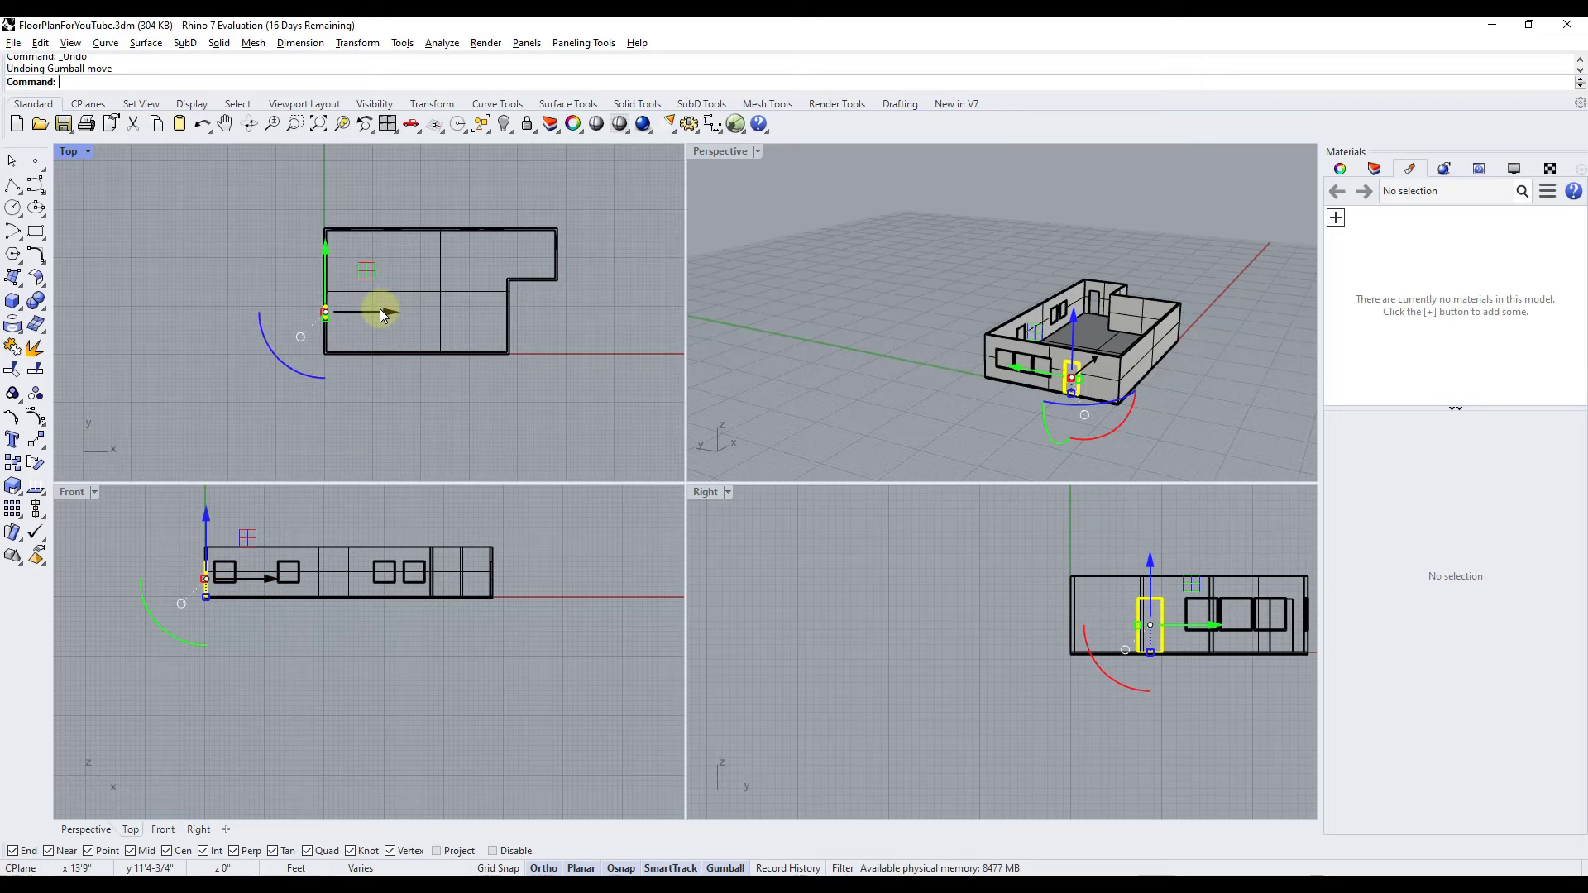
{"action": "left_click_drag", "start_coordinate": [380, 309], "coordinate": [614, 322]}
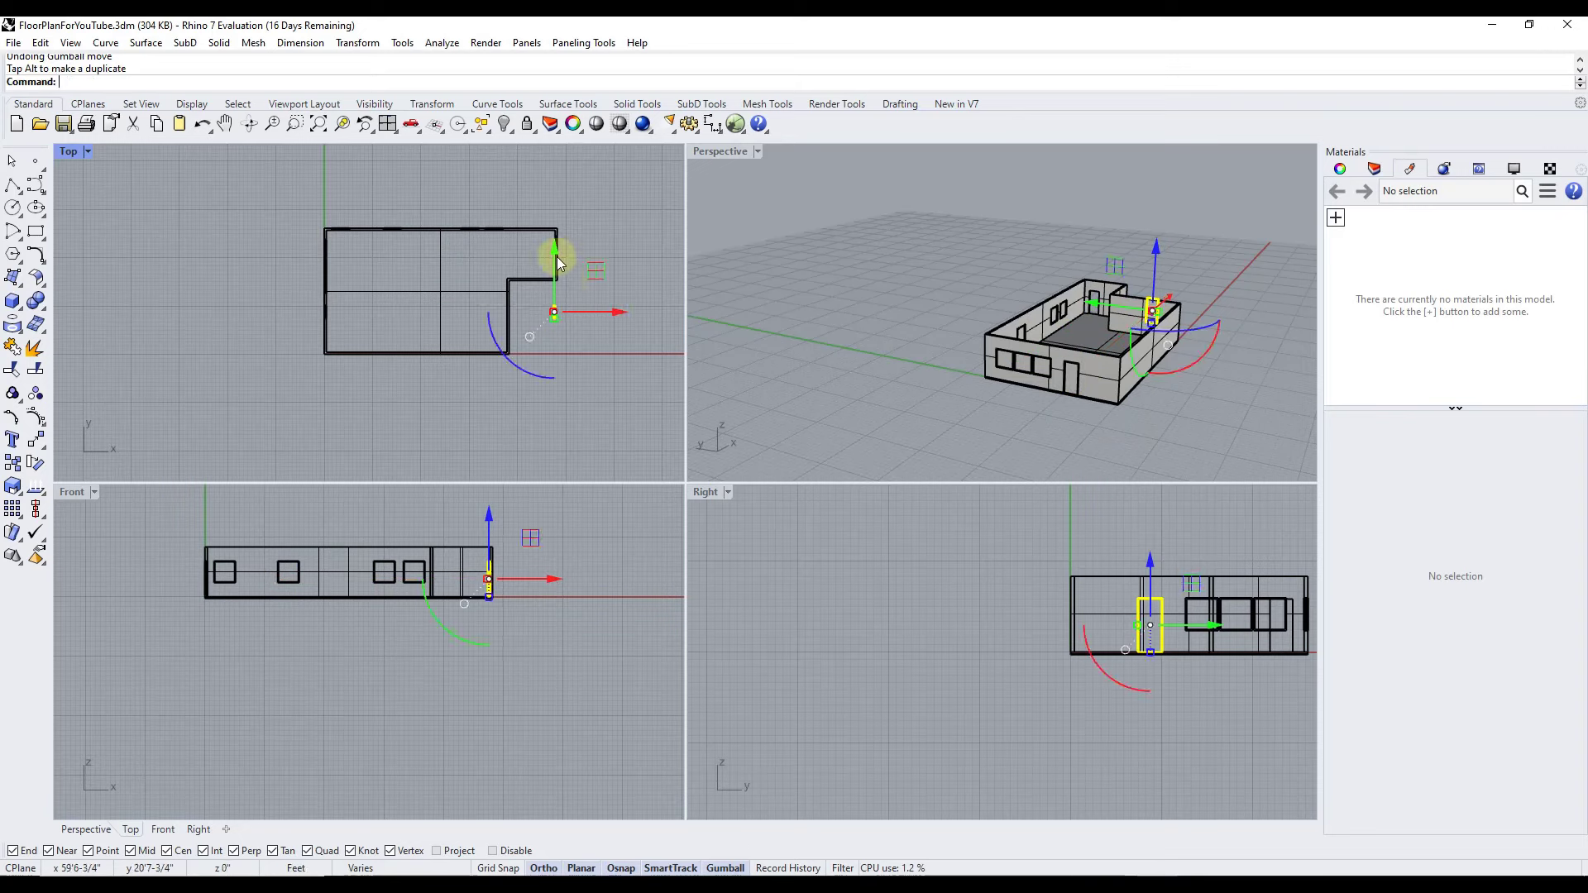
{"action": "left_click_drag", "start_coordinate": [555, 255], "coordinate": [554, 191]}
{"action": "scroll", "coordinate": [555, 229], "scroll_direction": "up", "scroll_amount": 4}
{"action": "scroll", "coordinate": [560, 243], "scroll_direction": "up", "scroll_amount": 5}
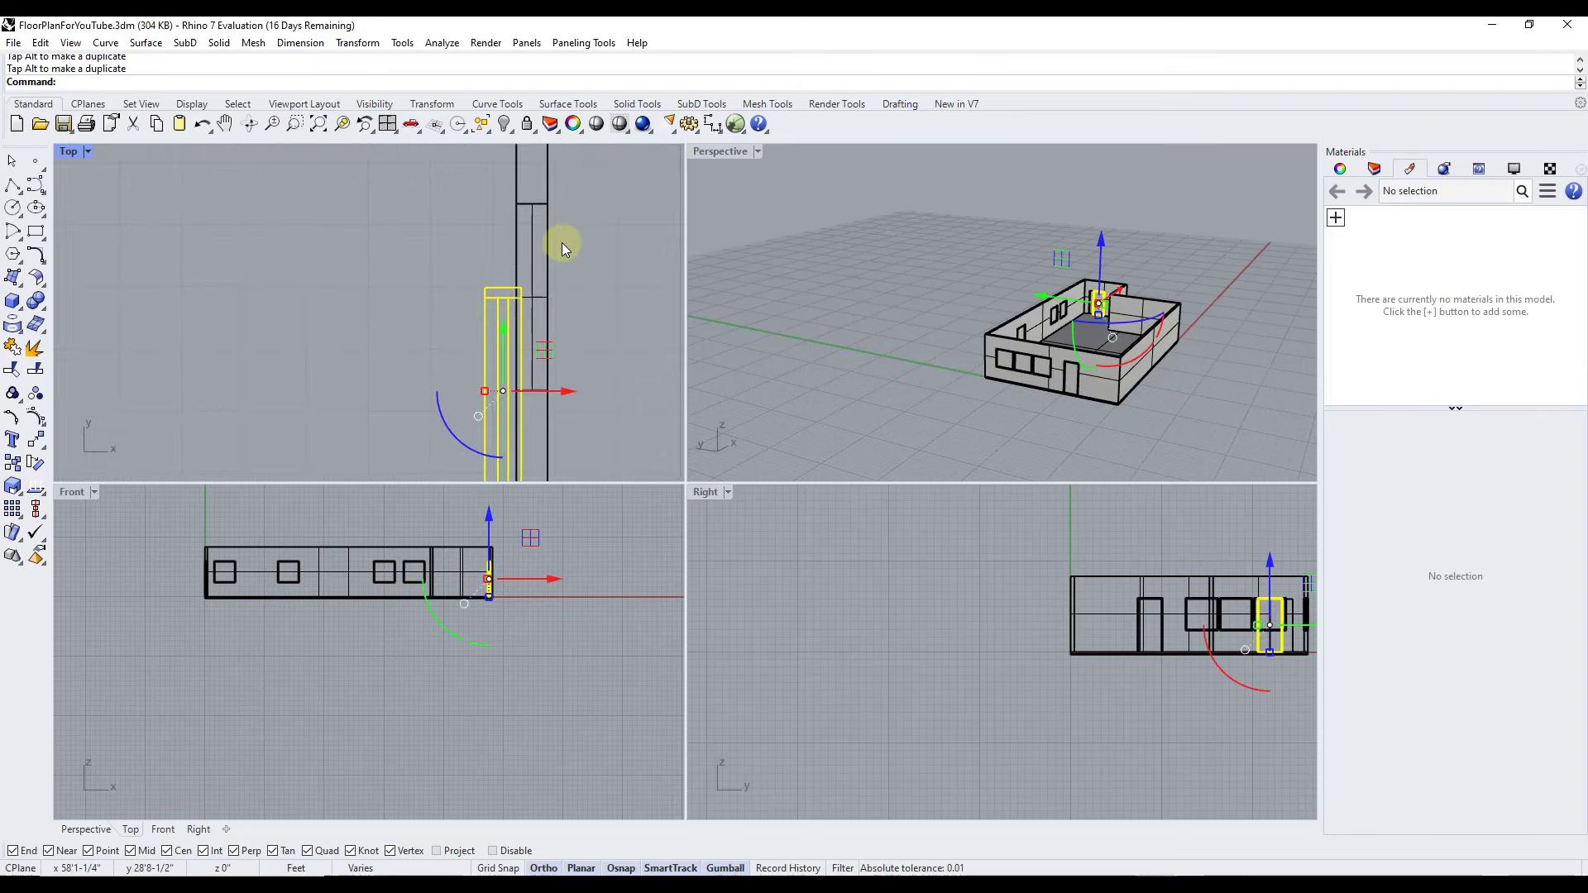
Move the window from its centre to the wall's midpoint to centre it
{"action": "type", "text": "move"}
{"action": "key", "text": "Return"}
{"action": "left_click", "coordinate": [563, 241]}
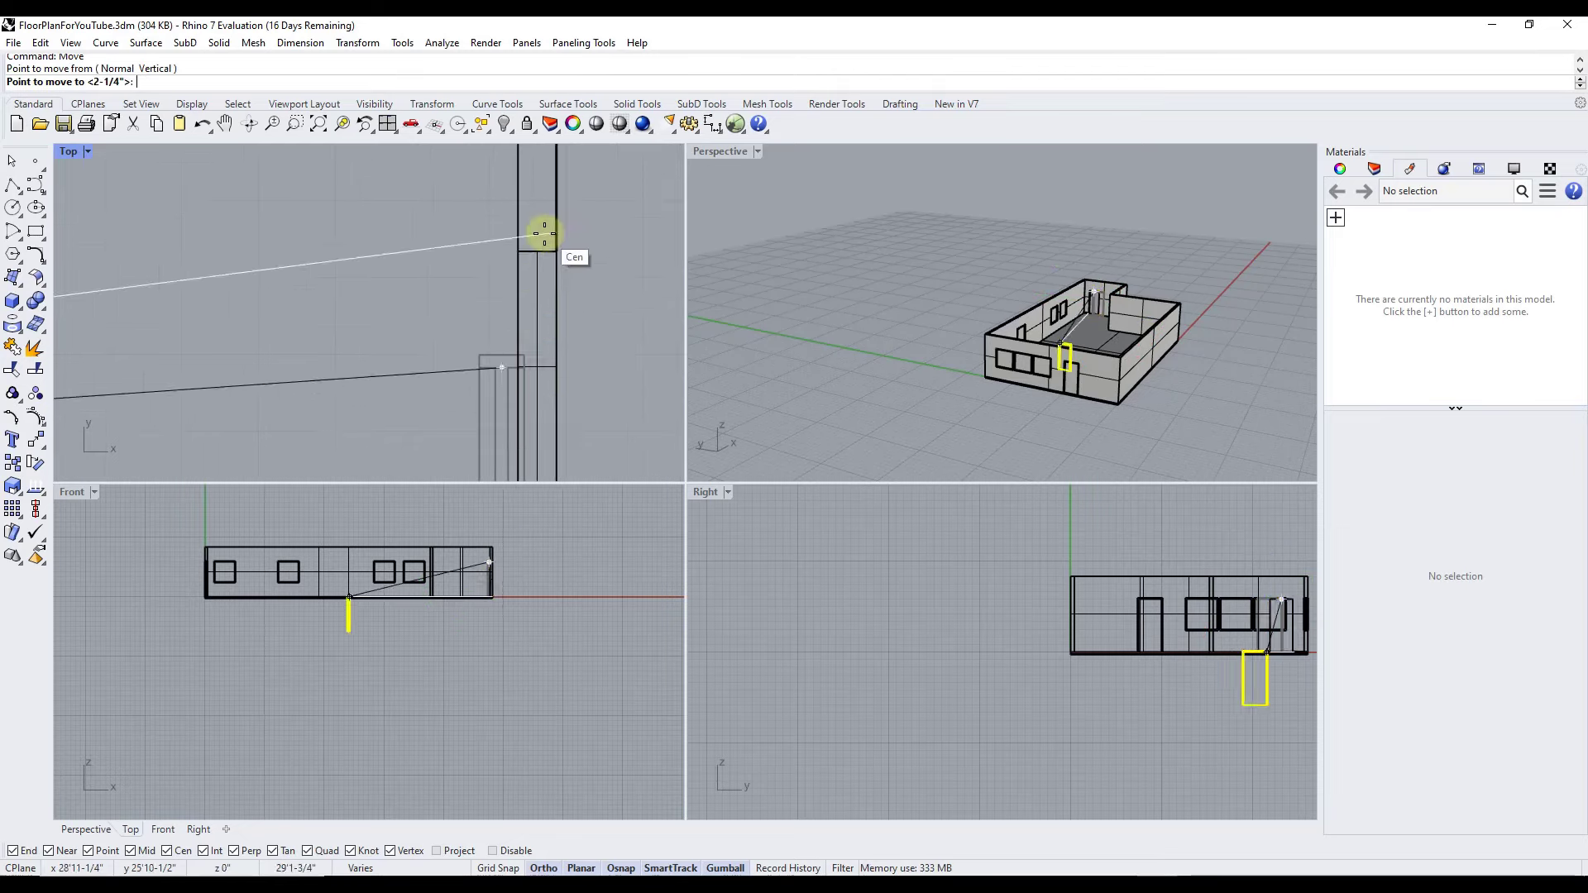
{"action": "left_click", "coordinate": [538, 248]}
{"action": "scroll", "coordinate": [558, 238], "scroll_direction": "down", "scroll_amount": 5}
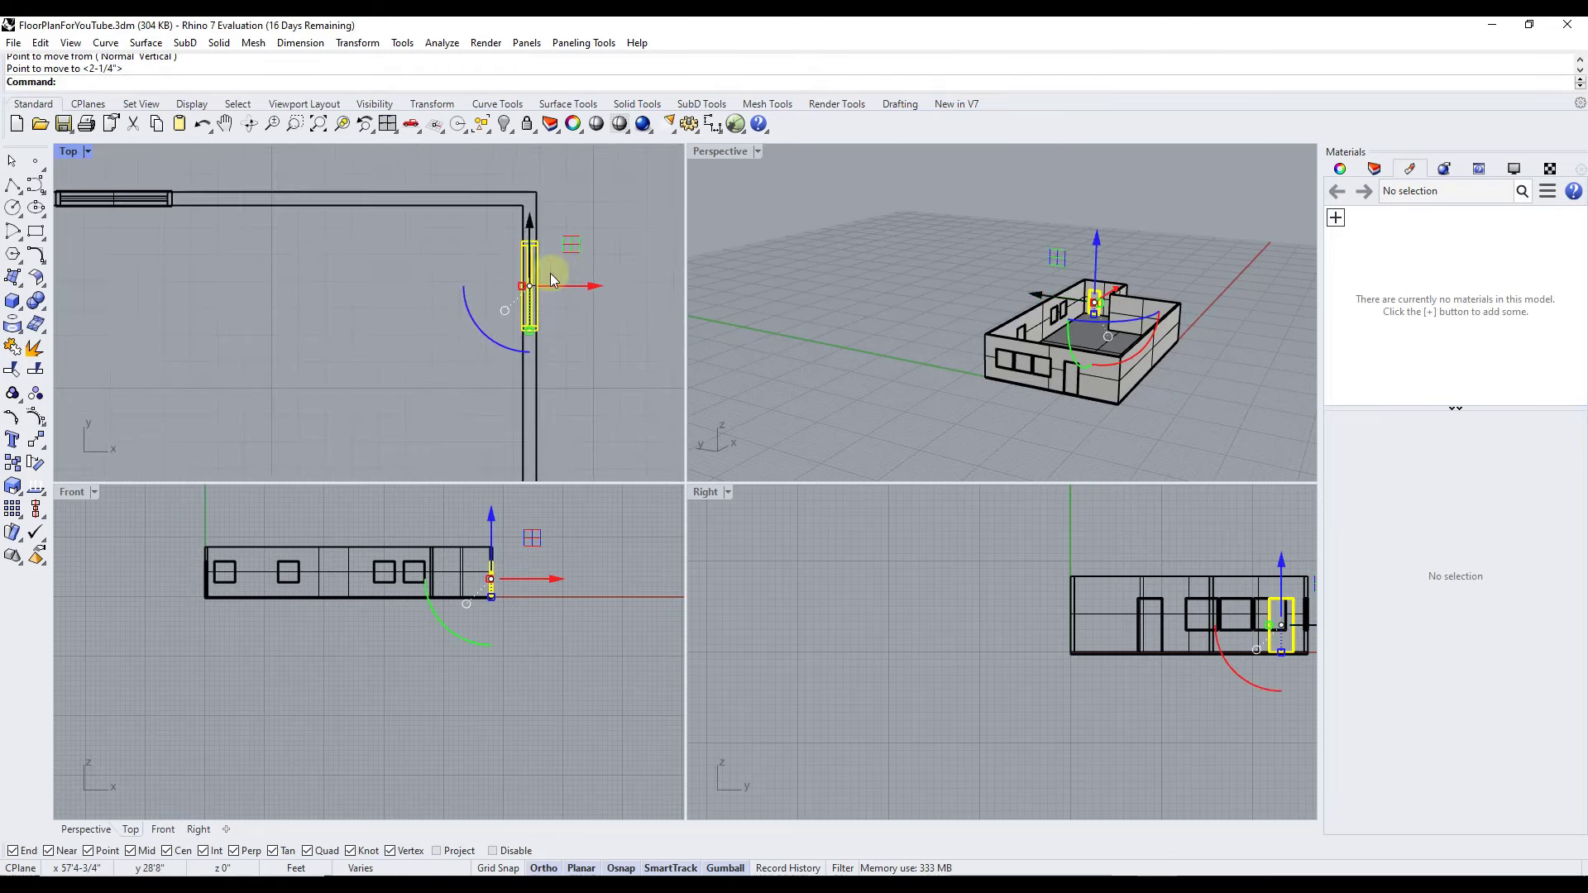
{"action": "key", "text": "Return"}
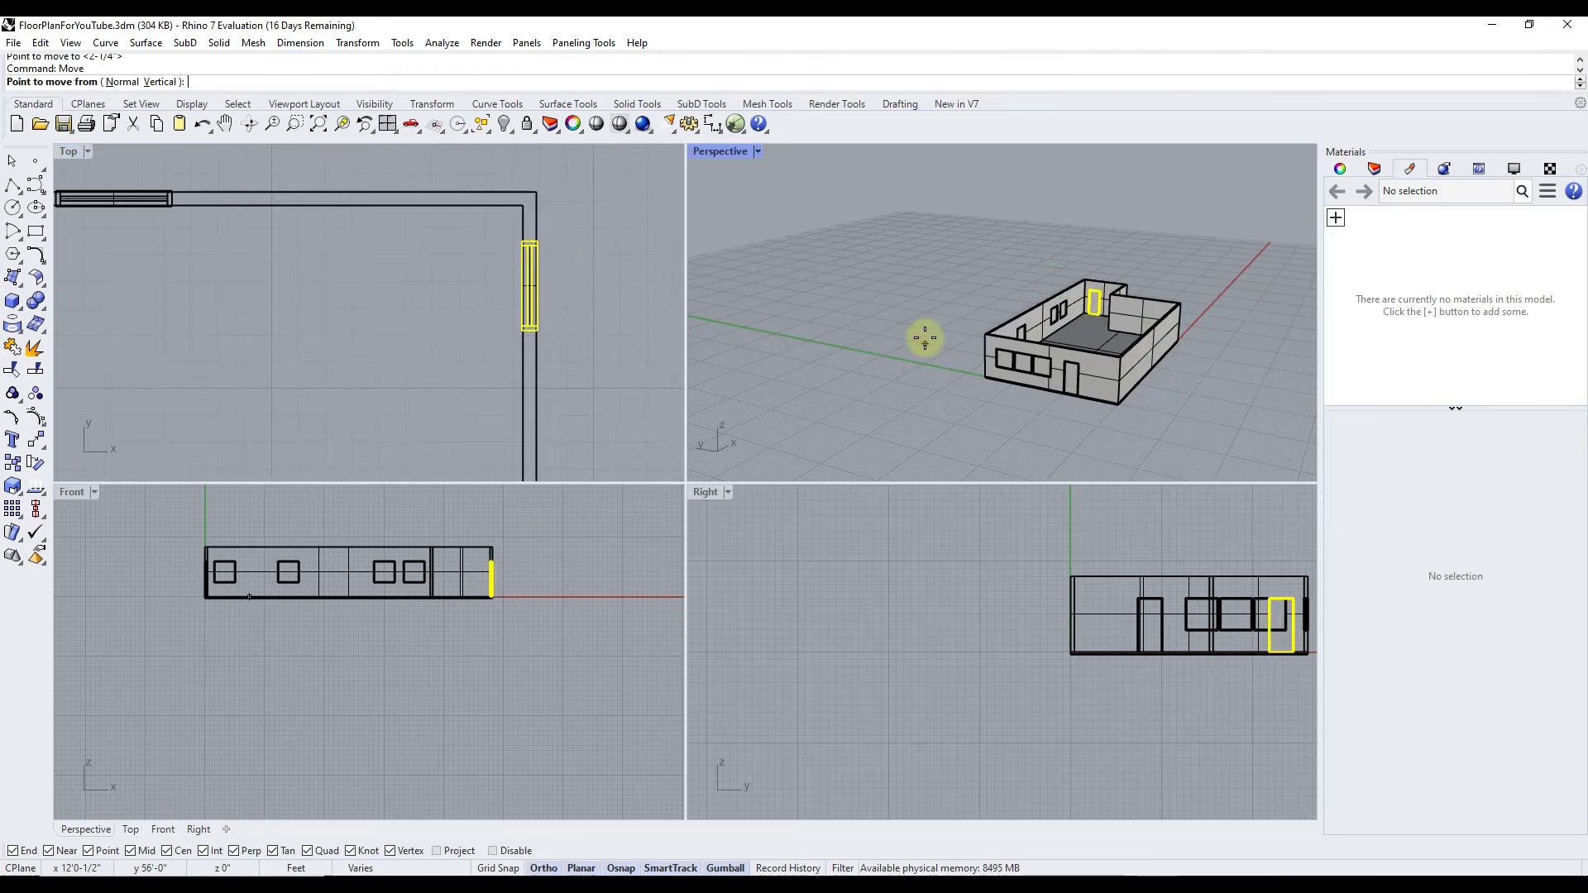
{"action": "scroll", "coordinate": [1078, 371], "scroll_direction": "up", "scroll_amount": 5}
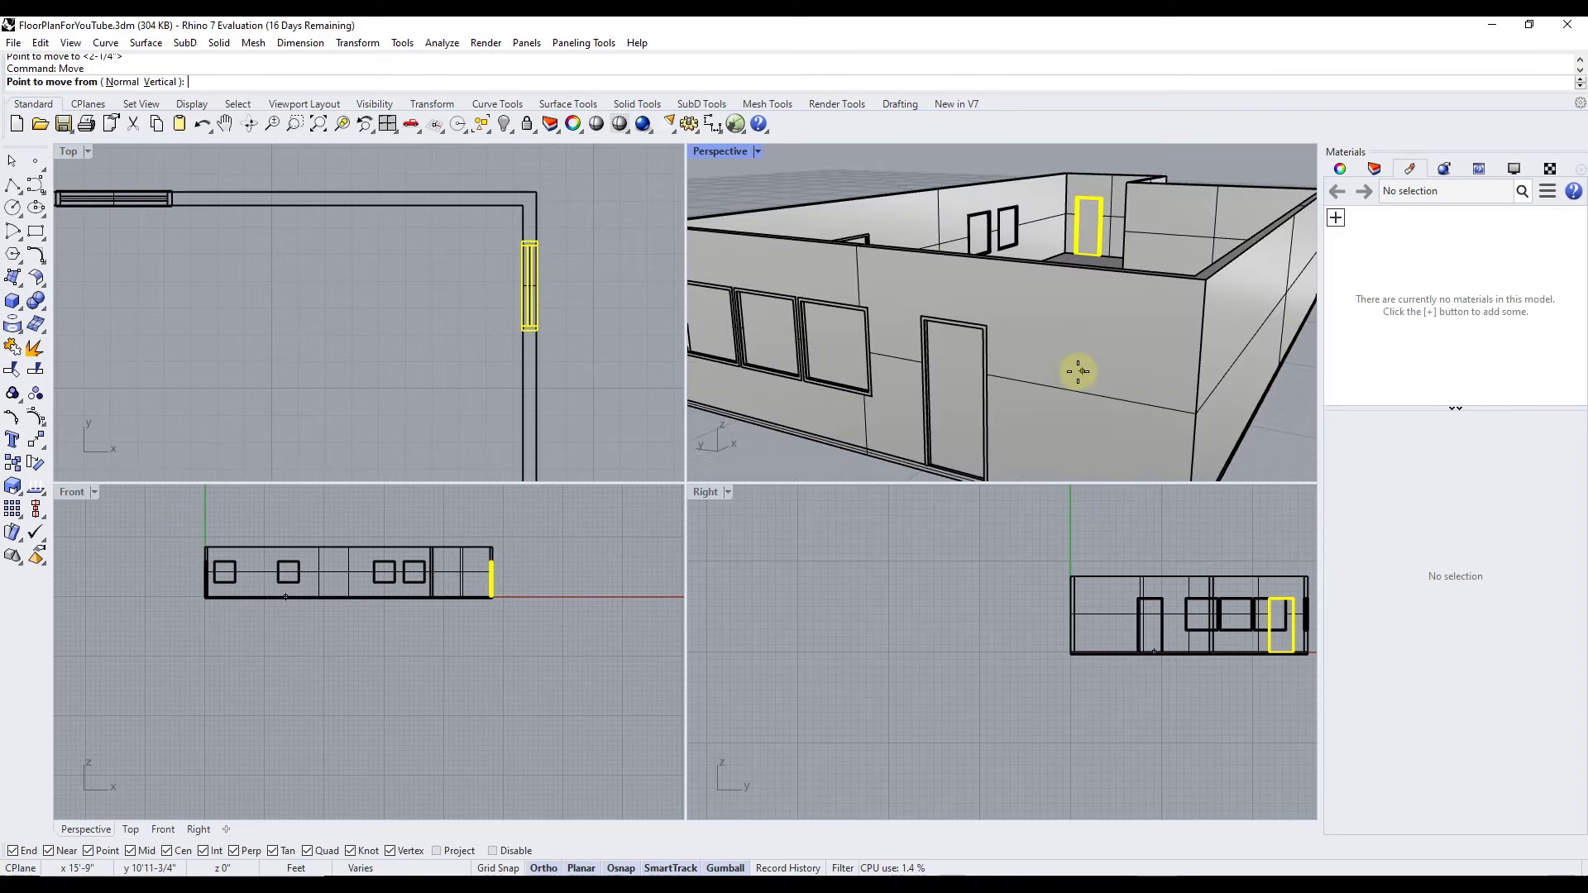
{"action": "right_click_drag", "start_coordinate": [1076, 368], "coordinate": [1092, 365]}
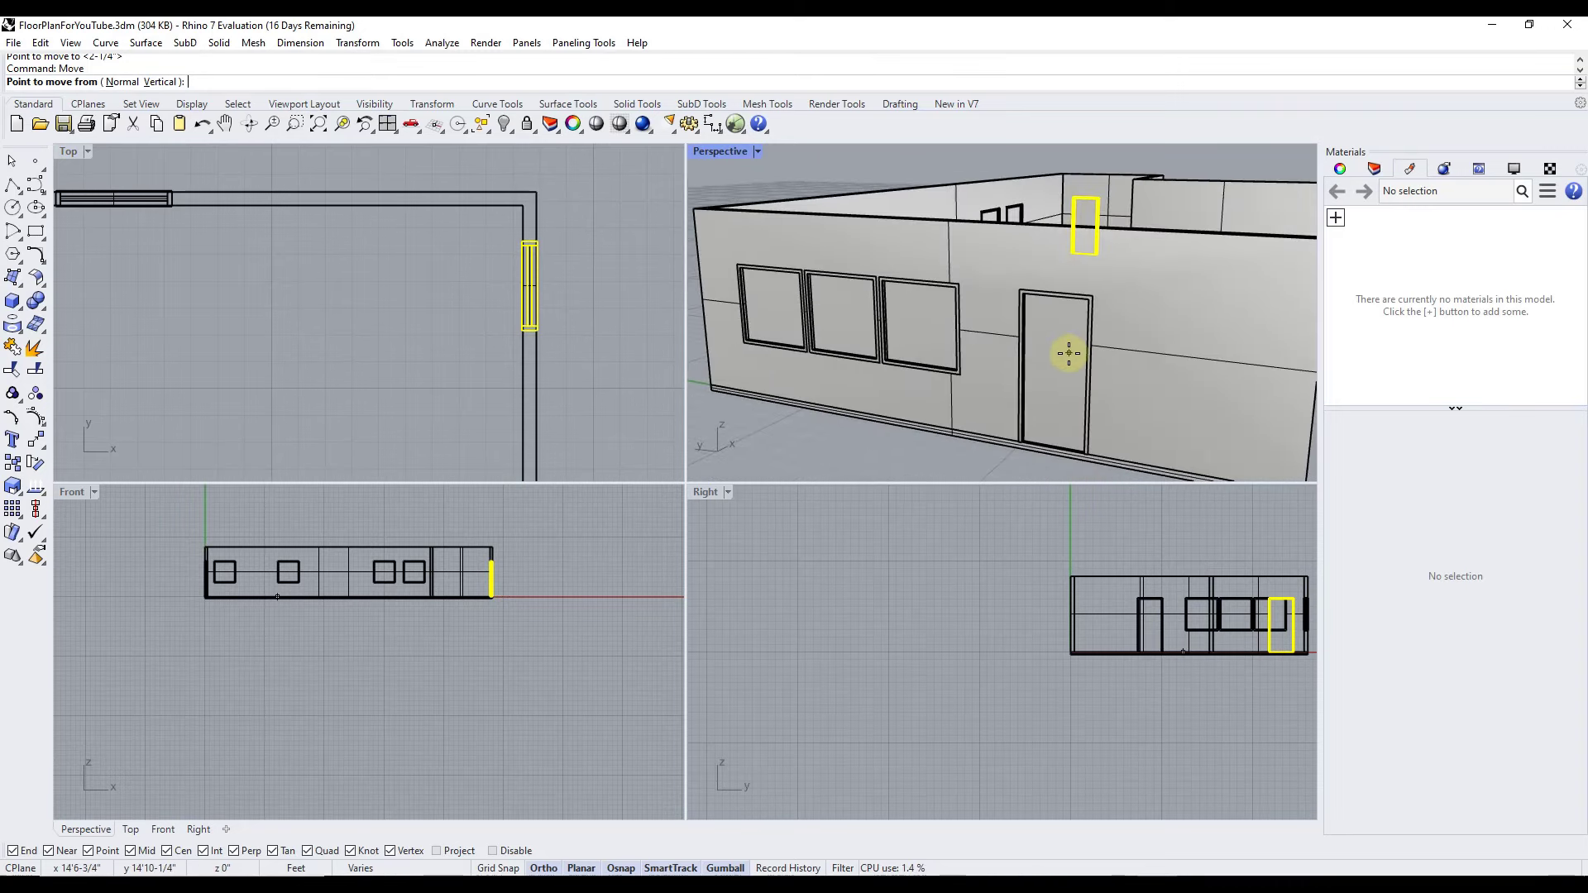
{"action": "key", "text": "Escape"}
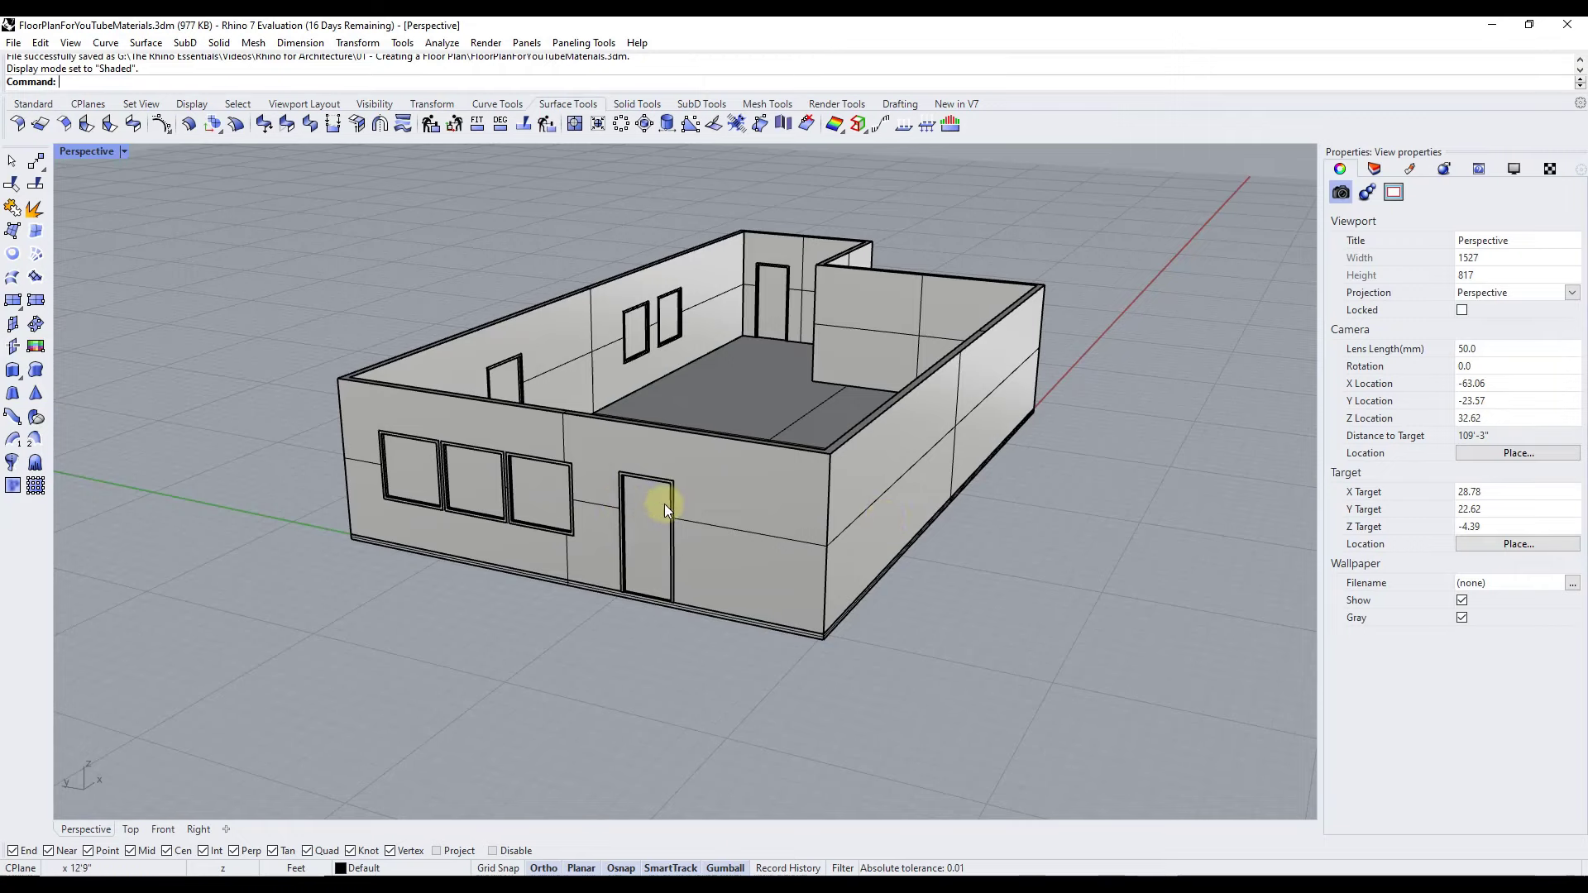
Preview the house in Rendered display, return to Shaded, and open the Materials panel
{"action": "middle_click", "coordinate": [690, 513]}
{"action": "left_click", "coordinate": [123, 151]}
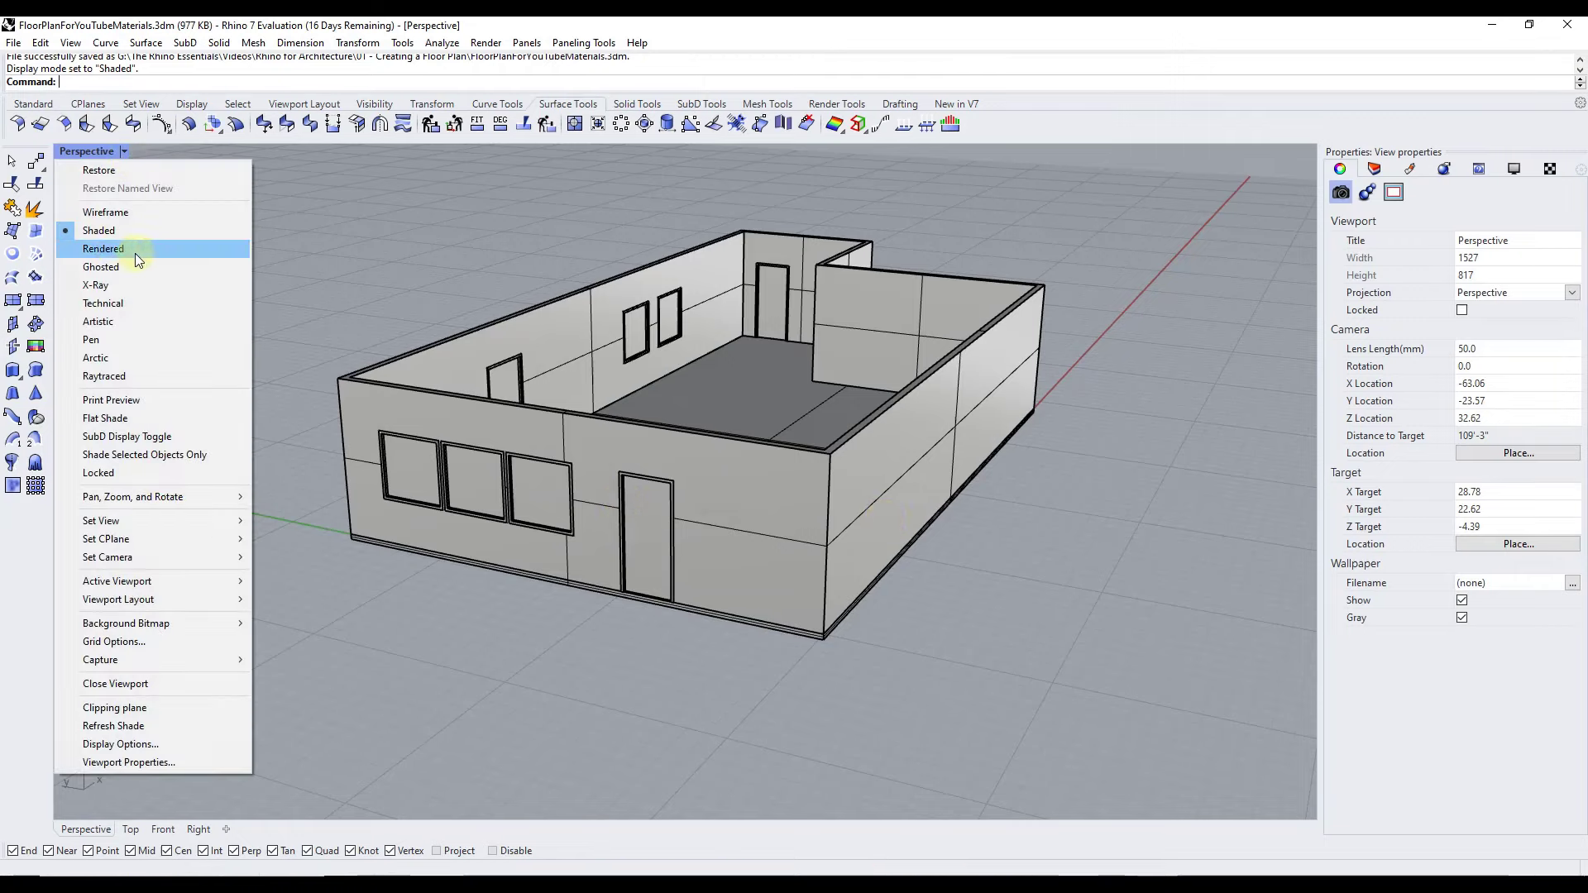
{"action": "left_click", "coordinate": [113, 249]}
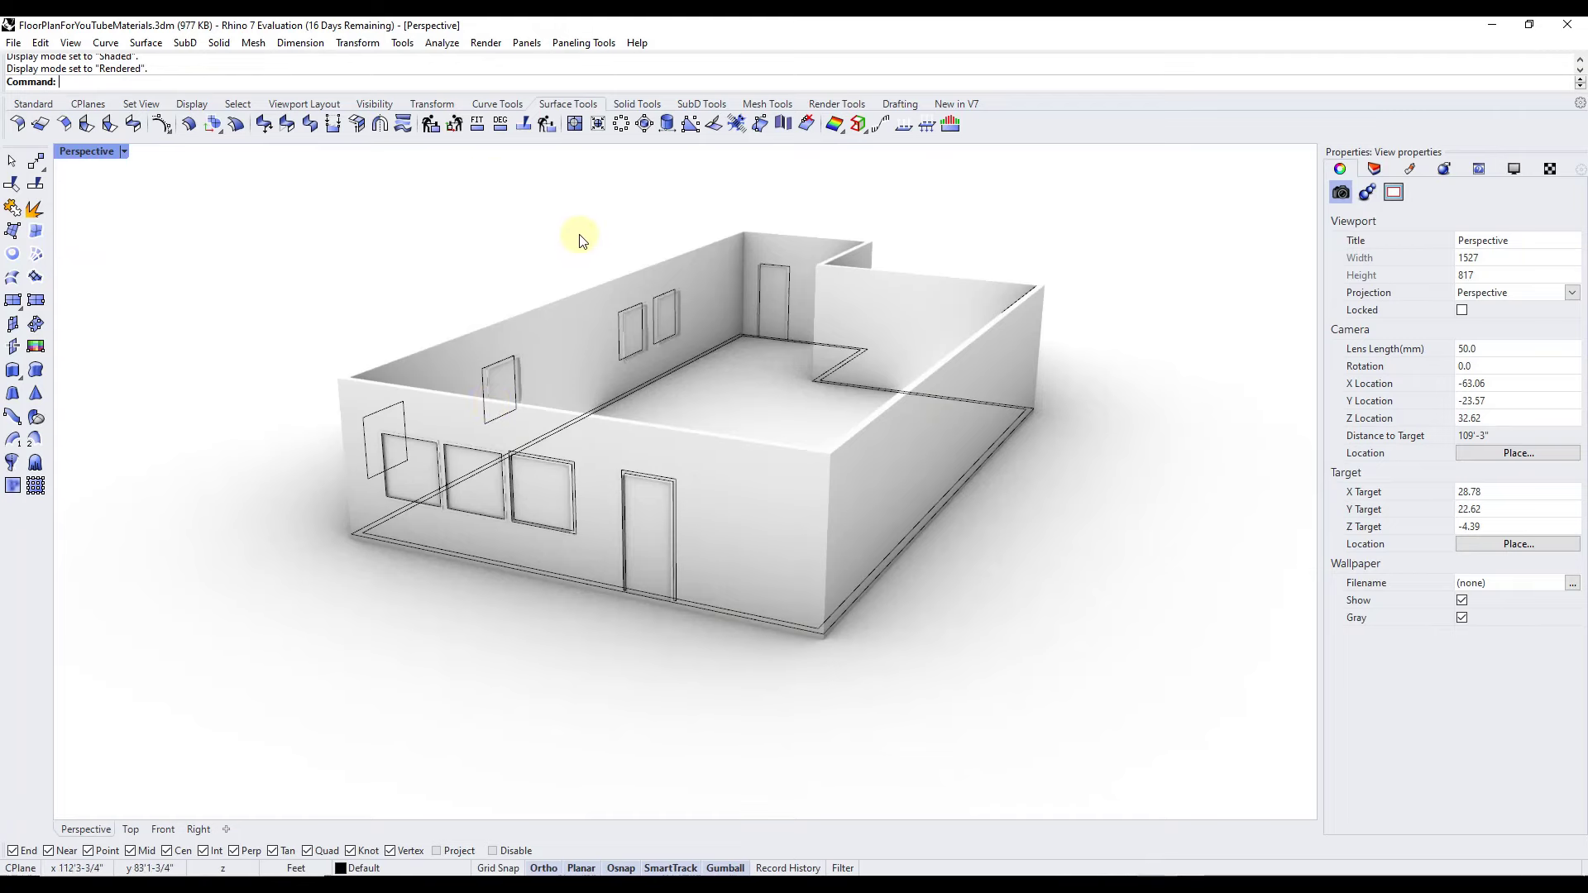
{"action": "left_click", "coordinate": [122, 151]}
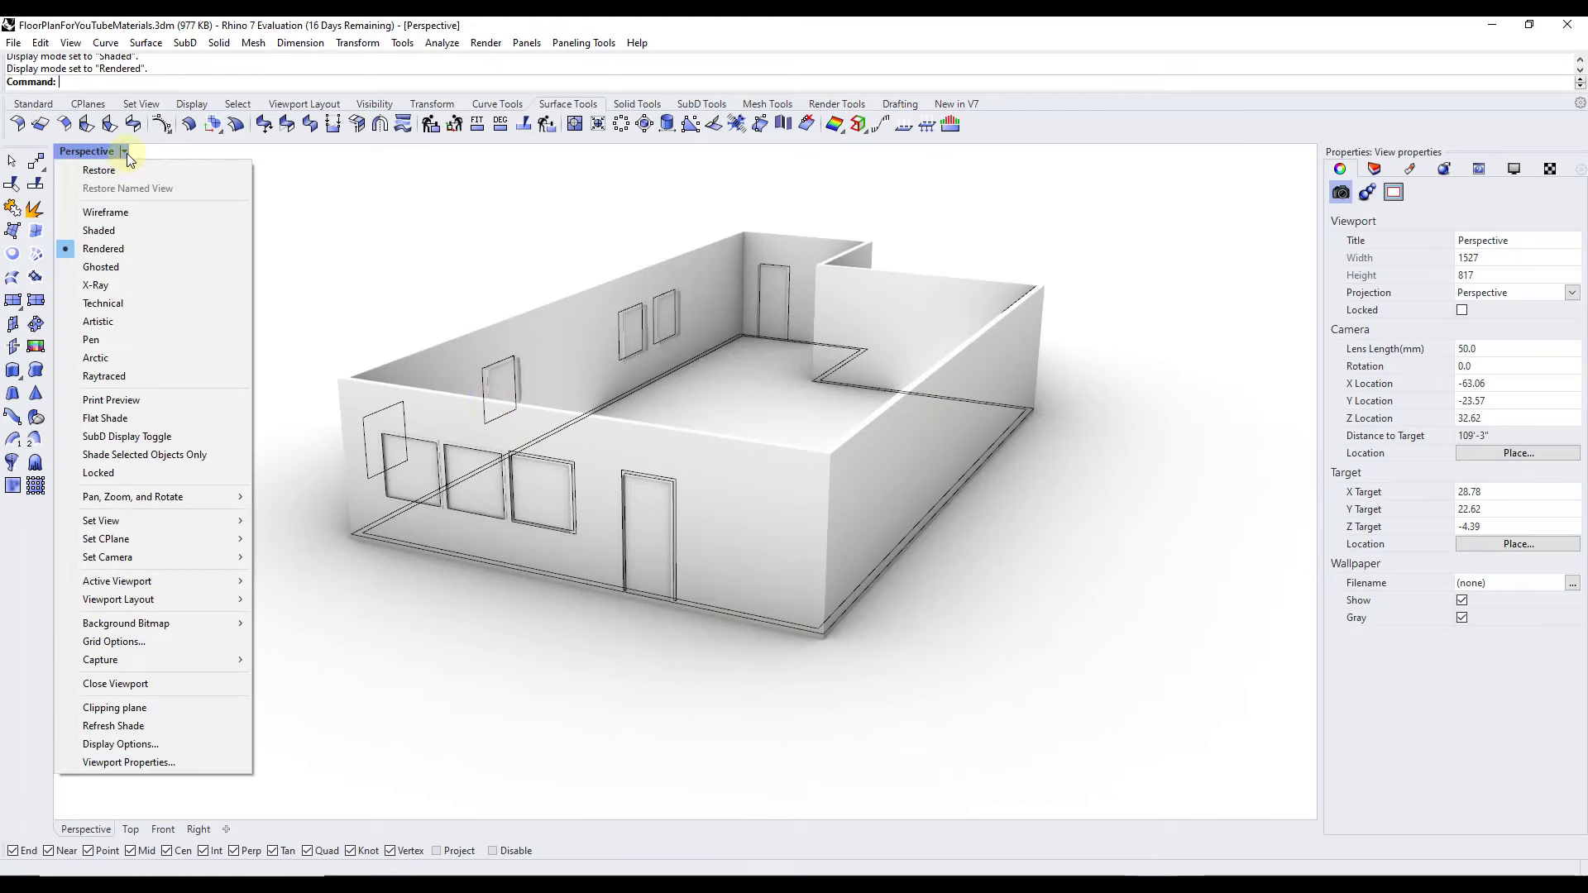
{"action": "left_click", "coordinate": [122, 230]}
{"action": "right_click_drag", "start_coordinate": [657, 538], "coordinate": [609, 475]}
{"action": "scroll", "coordinate": [594, 462], "scroll_direction": "up", "scroll_amount": 2}
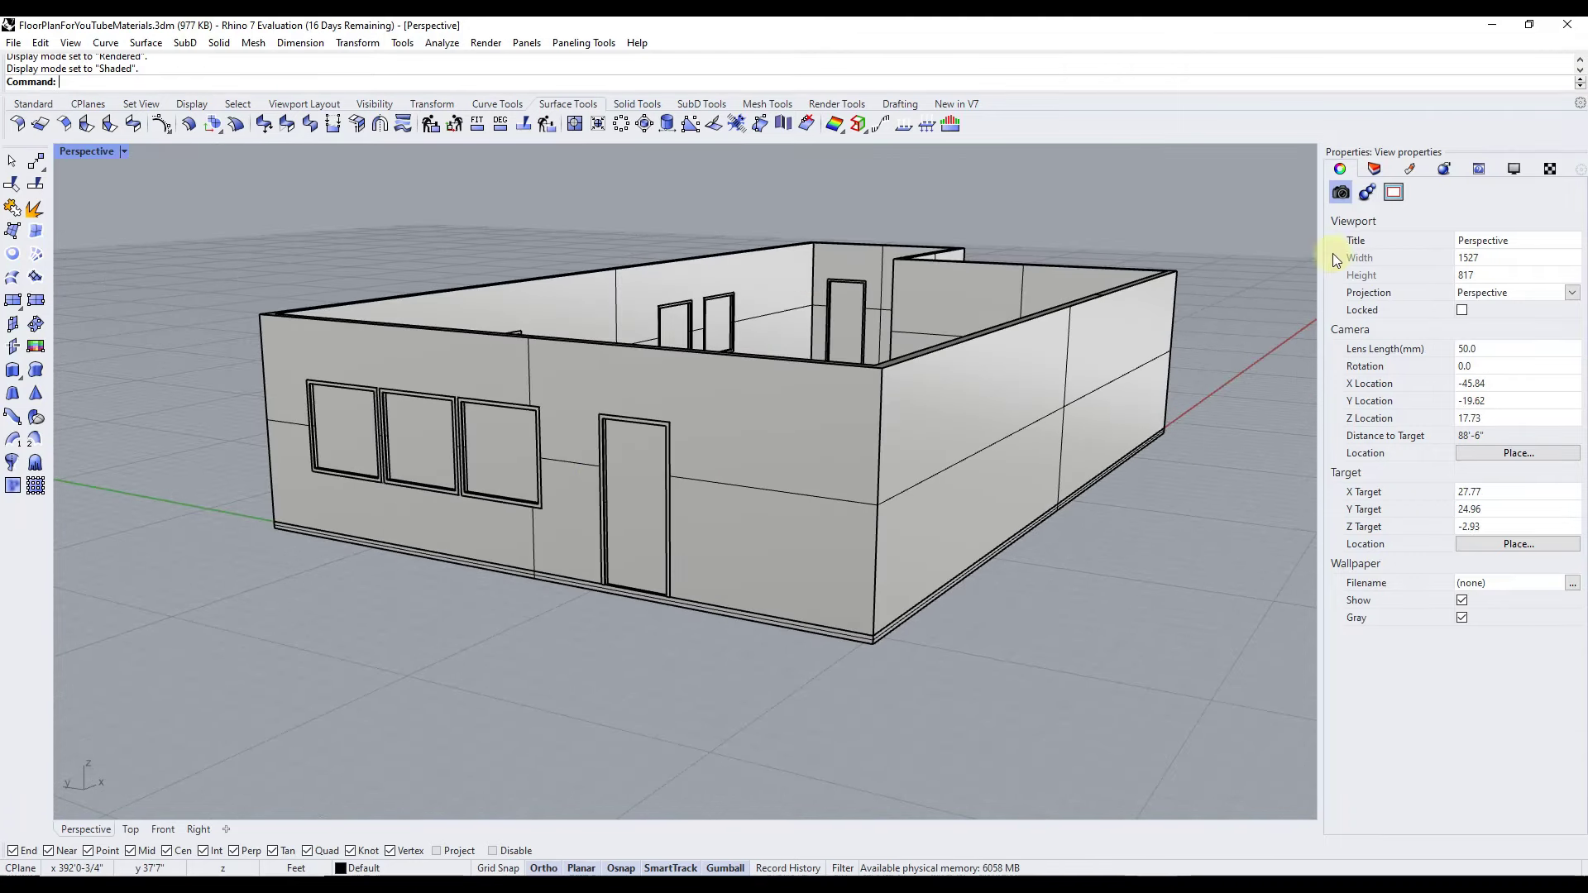
{"action": "left_click", "coordinate": [1410, 169]}
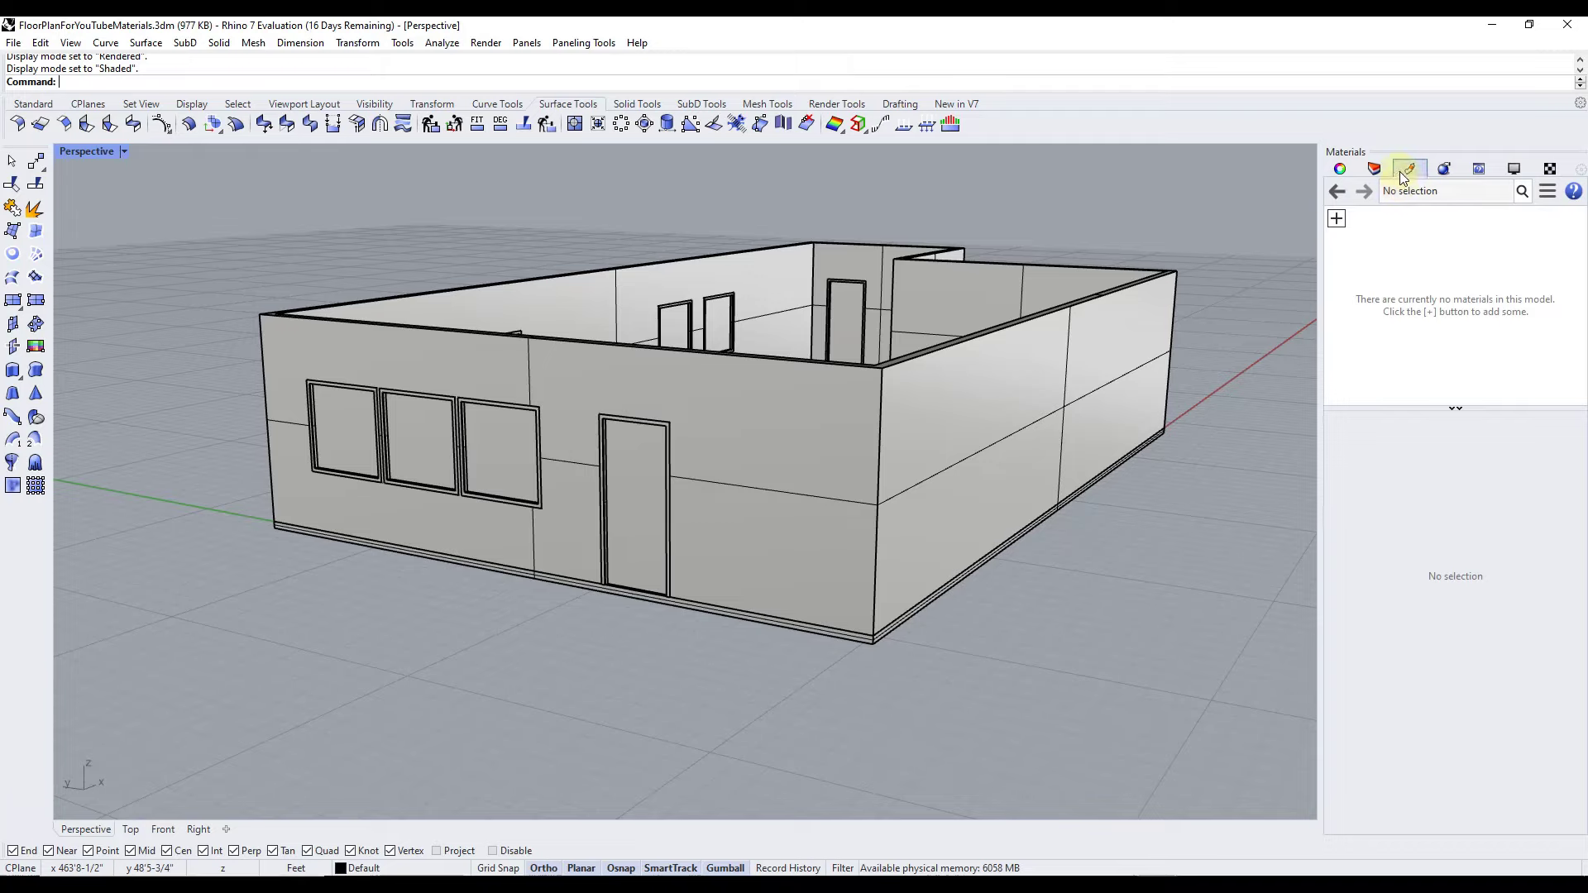
Import Oak light.rmtl from the material library's Wood > Oak folder
{"action": "left_click", "coordinate": [1340, 220]}
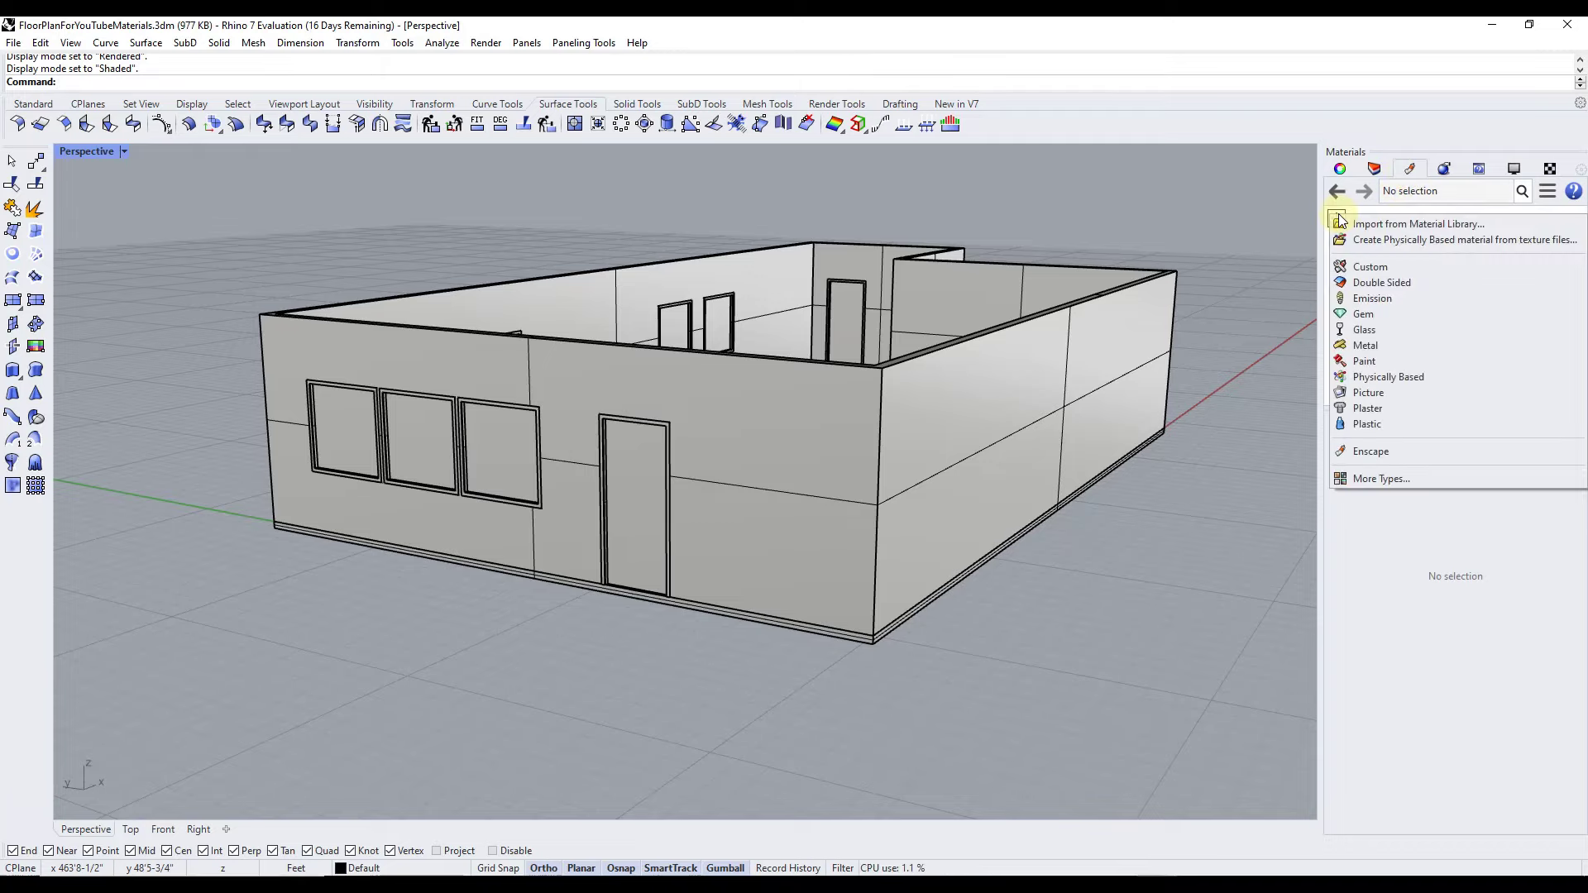
{"action": "left_click", "coordinate": [1366, 225]}
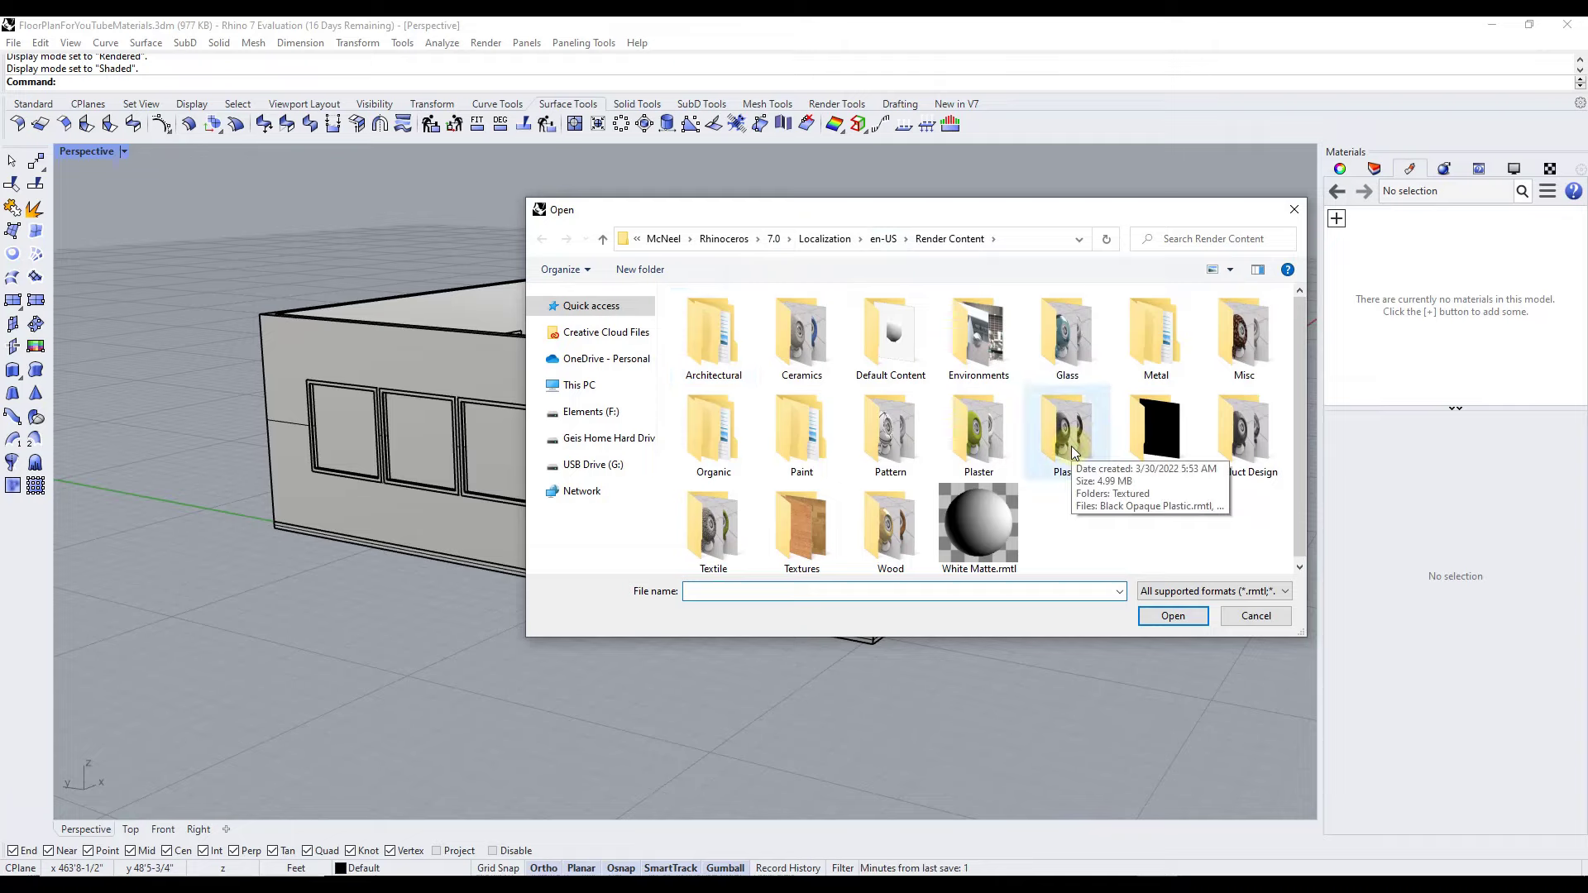
{"action": "double_click", "coordinate": [920, 539]}
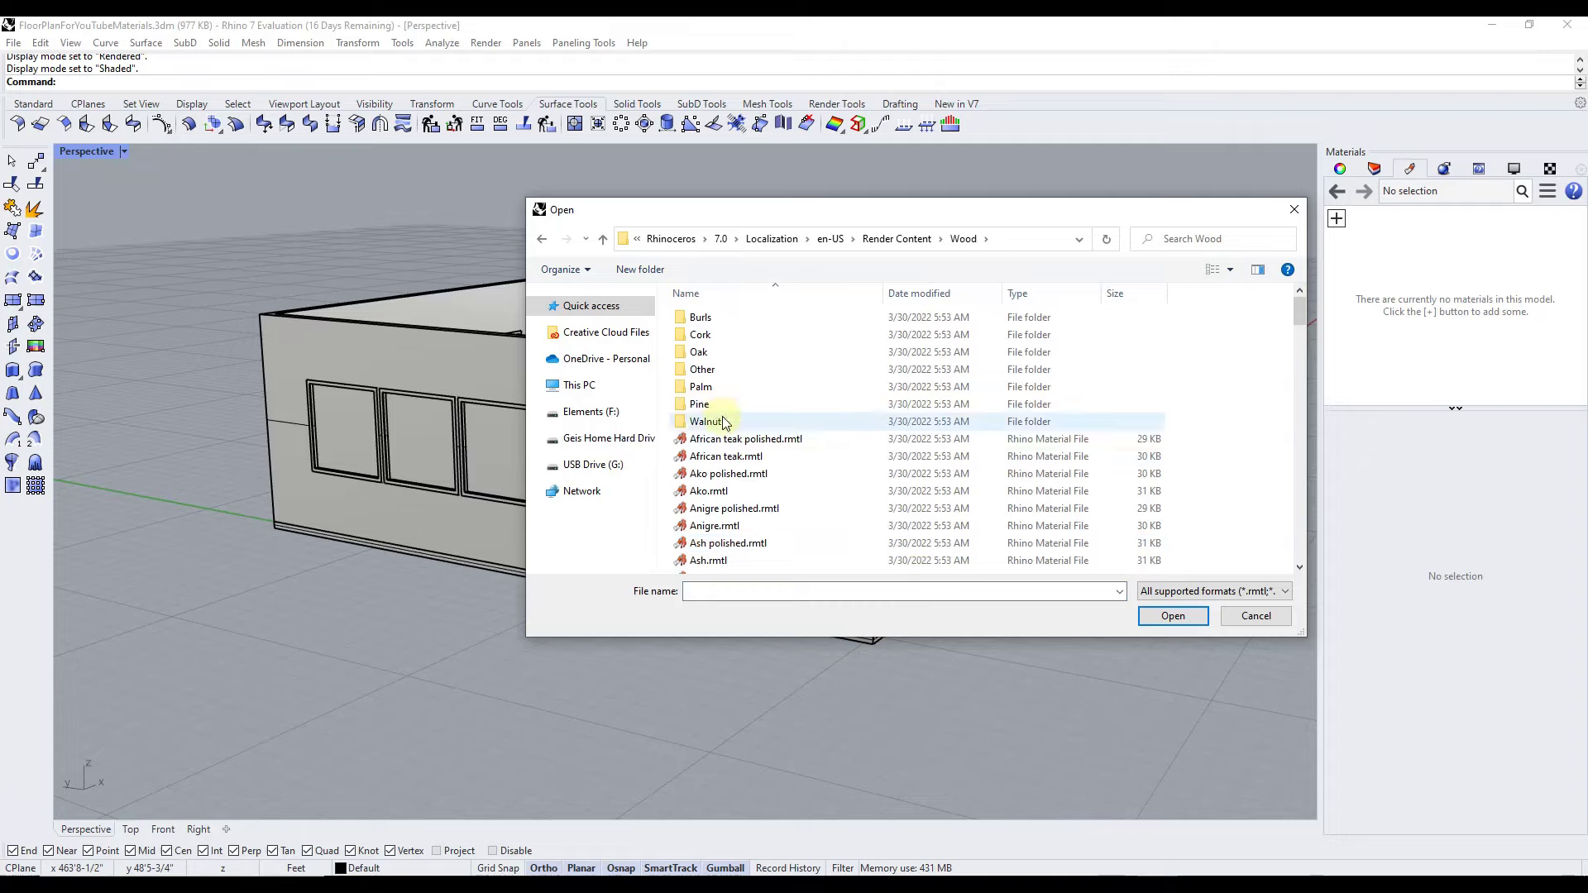
{"action": "double_click", "coordinate": [700, 352]}
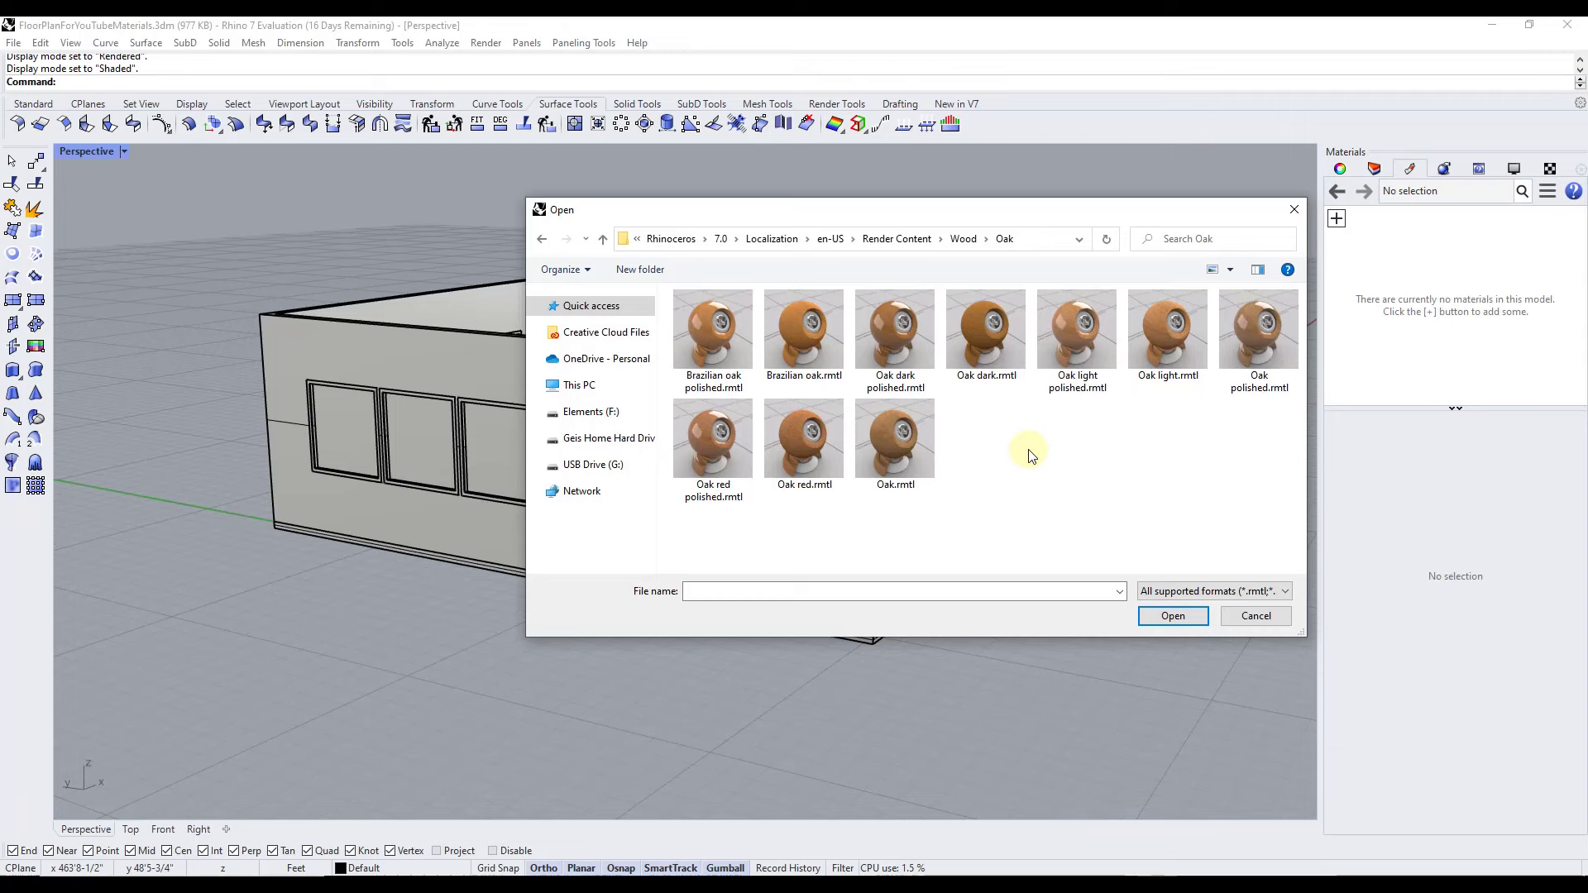
{"action": "double_click", "coordinate": [1163, 331]}
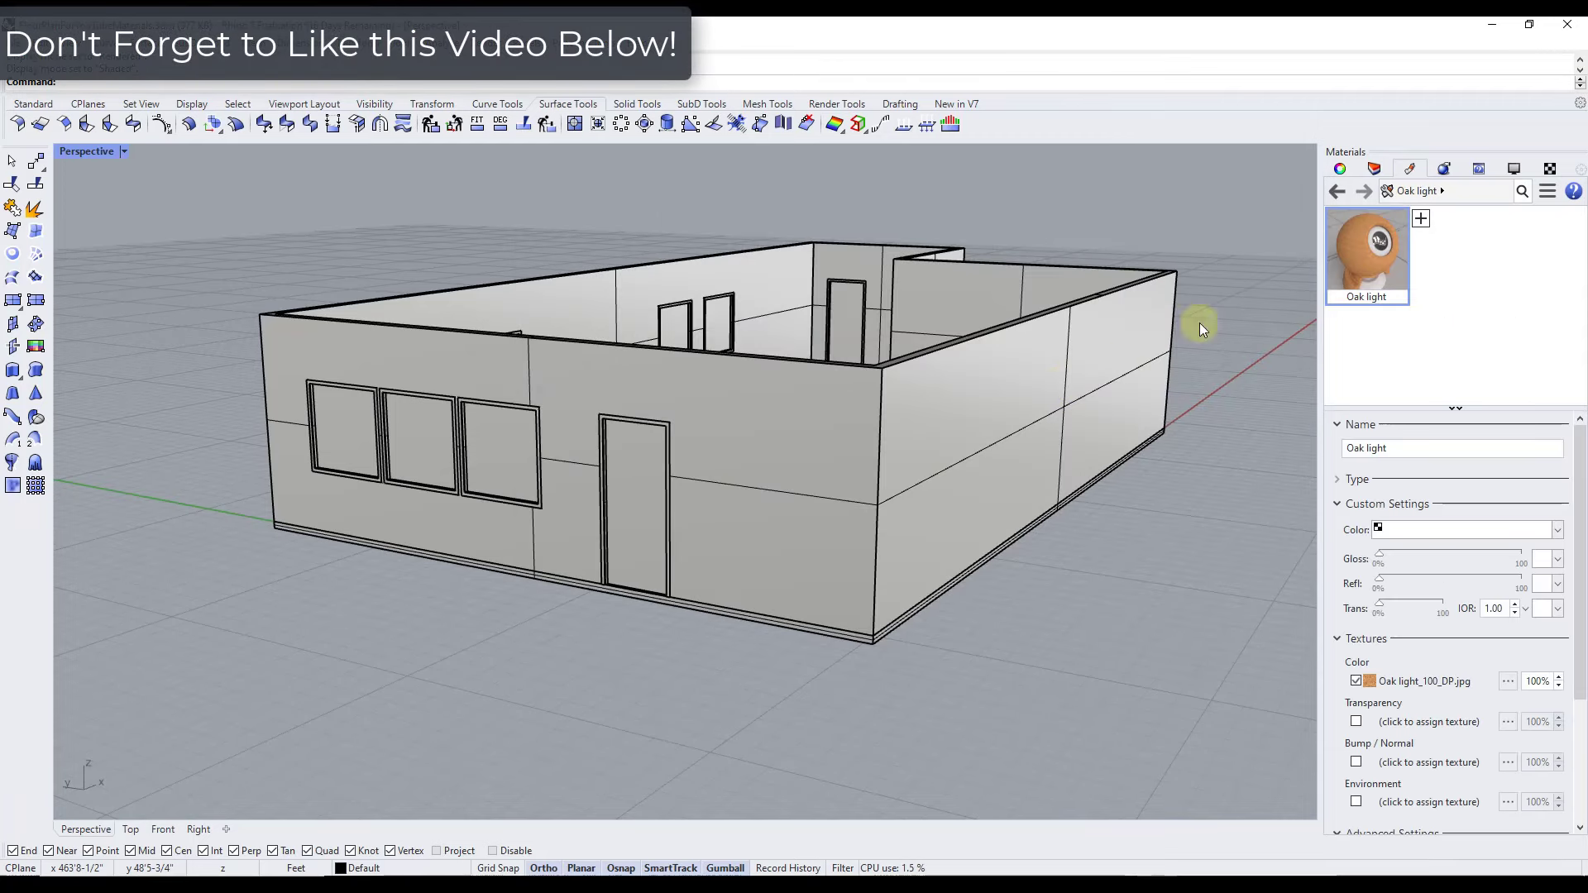
Assign Oak light to the front door and switch the viewport to Rendered
{"action": "left_click", "coordinate": [654, 465]}
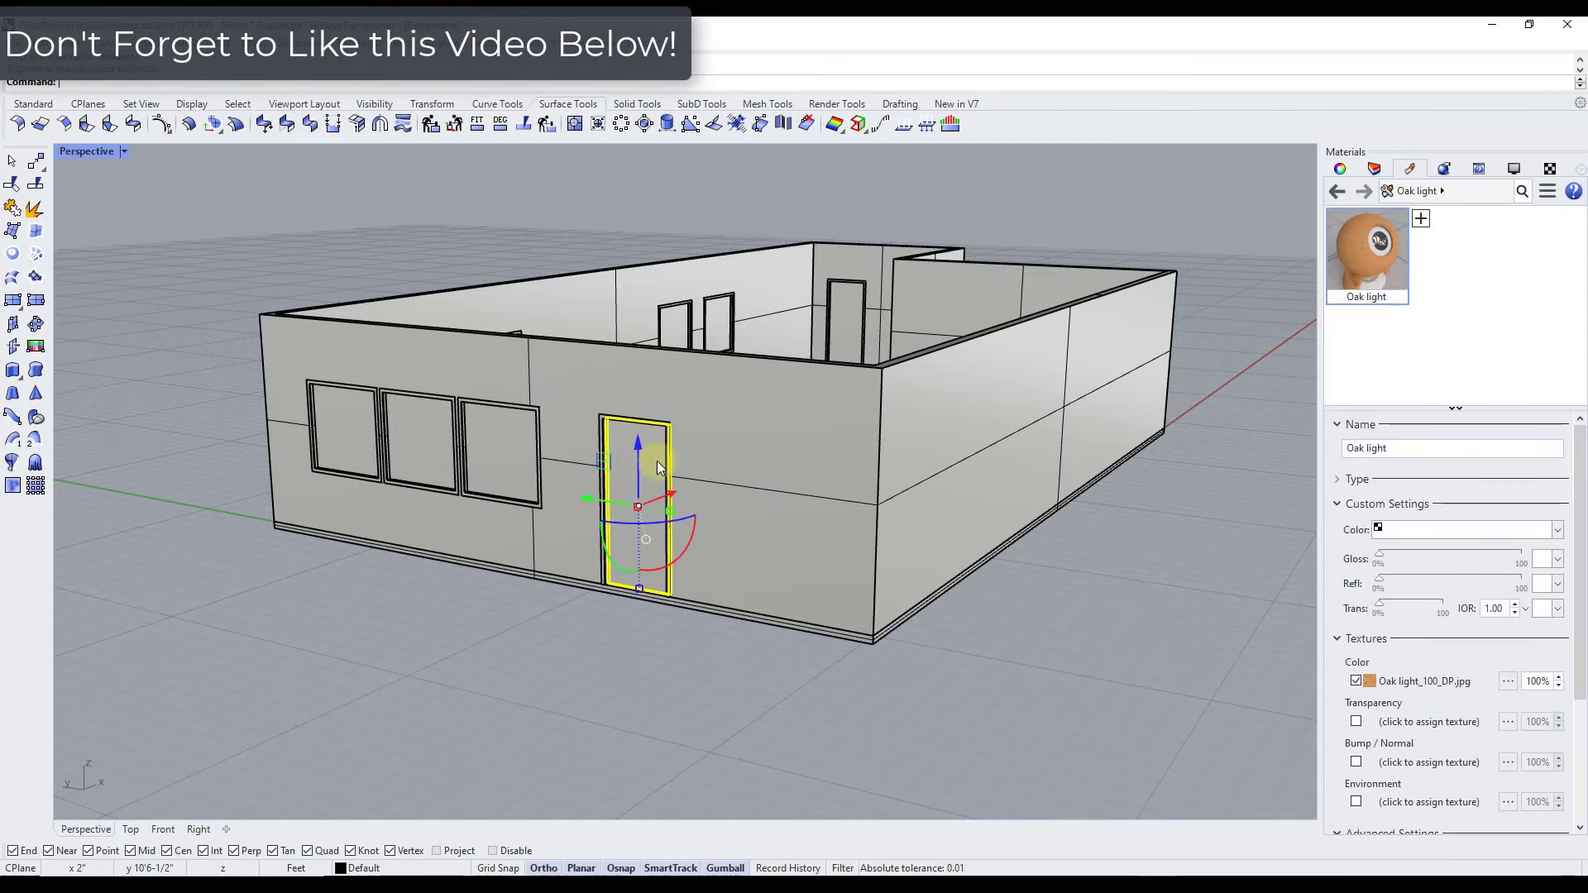
{"action": "right_click", "coordinate": [1365, 228]}
{"action": "left_click", "coordinate": [1378, 236]}
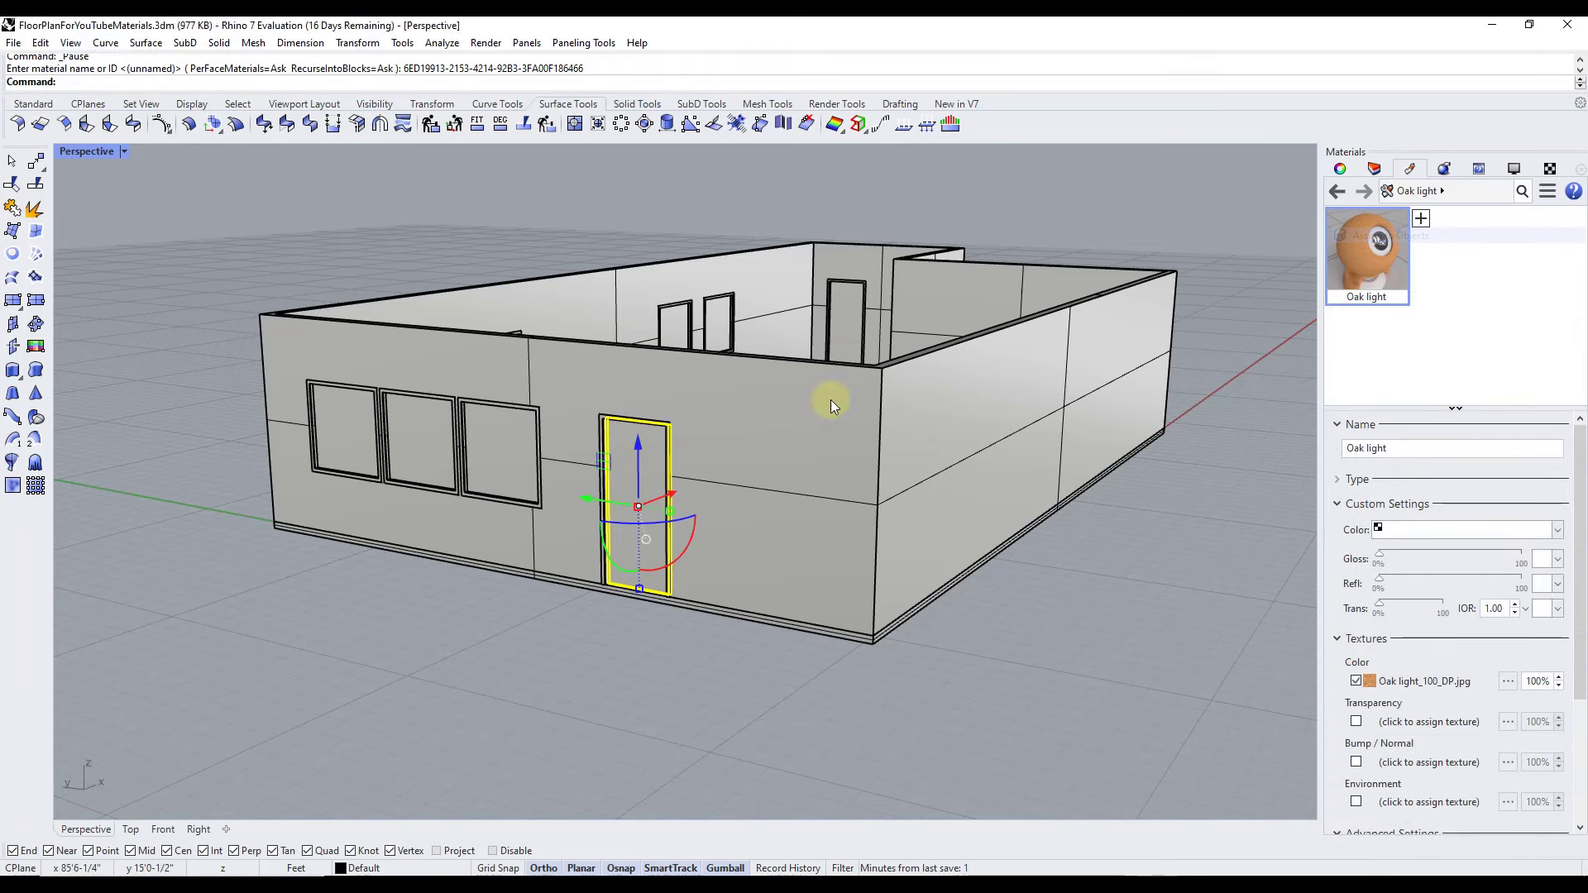
{"action": "left_click", "coordinate": [123, 151]}
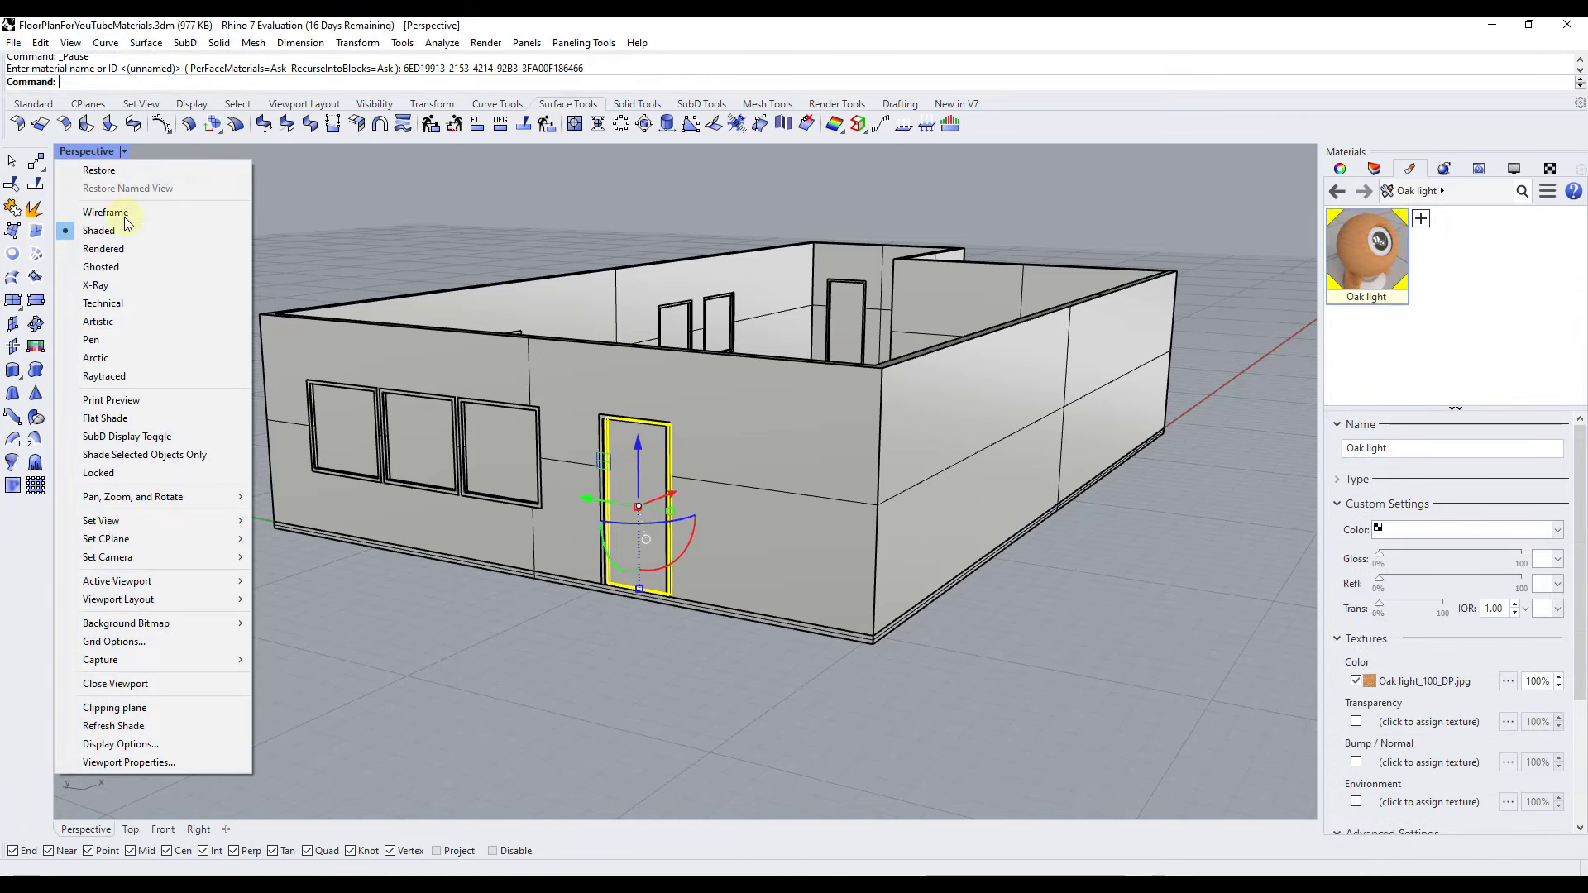
{"action": "left_click", "coordinate": [120, 249]}
Apply Oak light to the back door as well
{"action": "scroll", "coordinate": [628, 473], "scroll_direction": "up", "scroll_amount": 3}
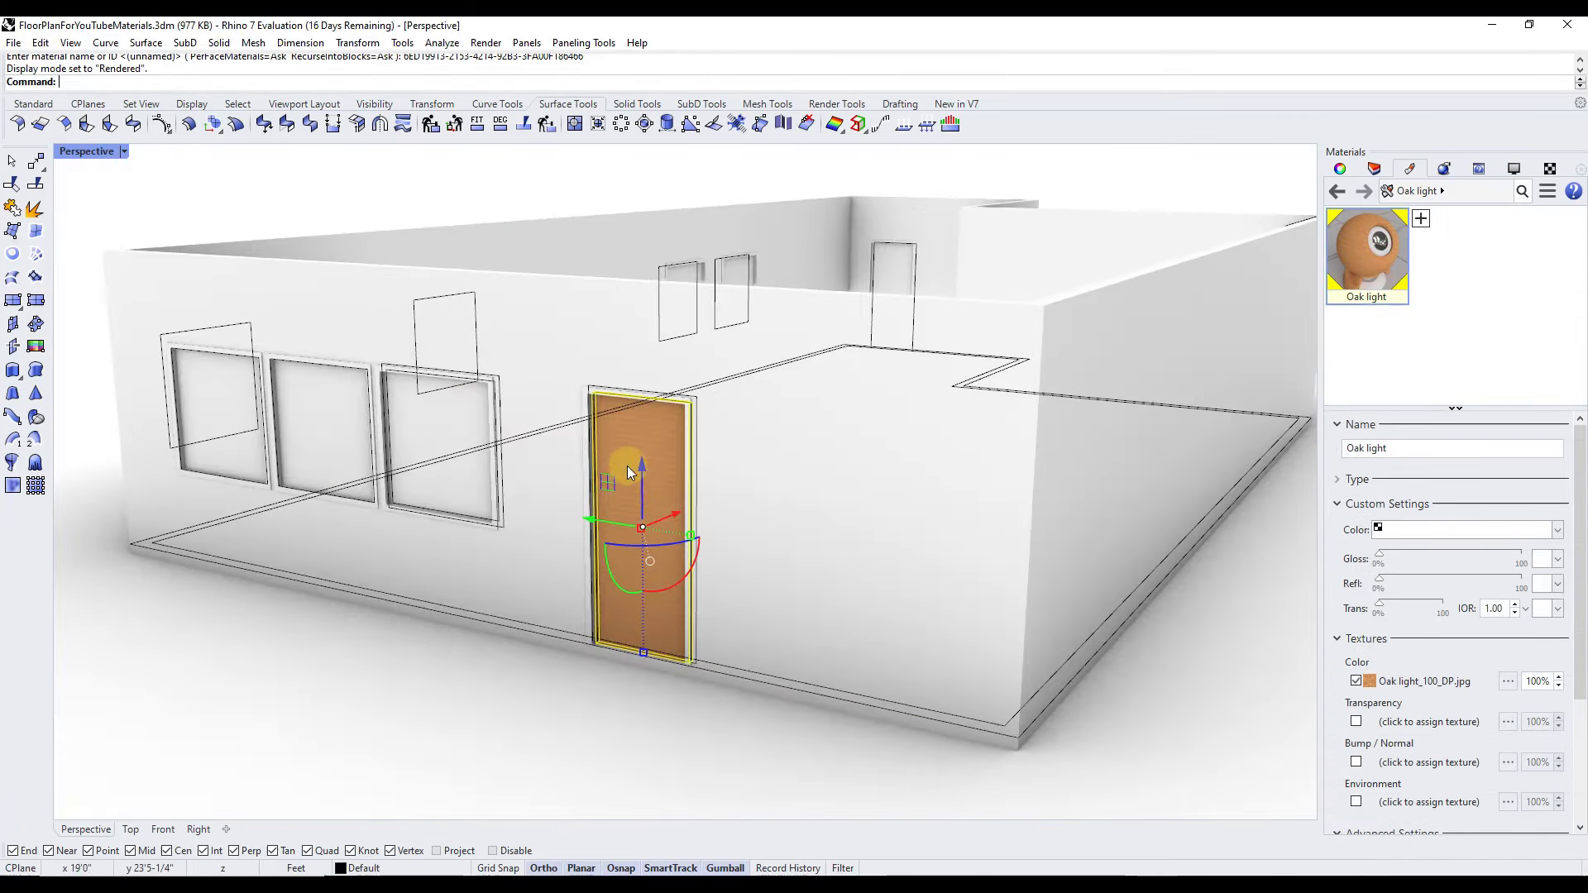
{"action": "scroll", "coordinate": [633, 470], "scroll_direction": "up", "scroll_amount": 5}
{"action": "scroll", "coordinate": [634, 455], "scroll_direction": "down", "scroll_amount": 5}
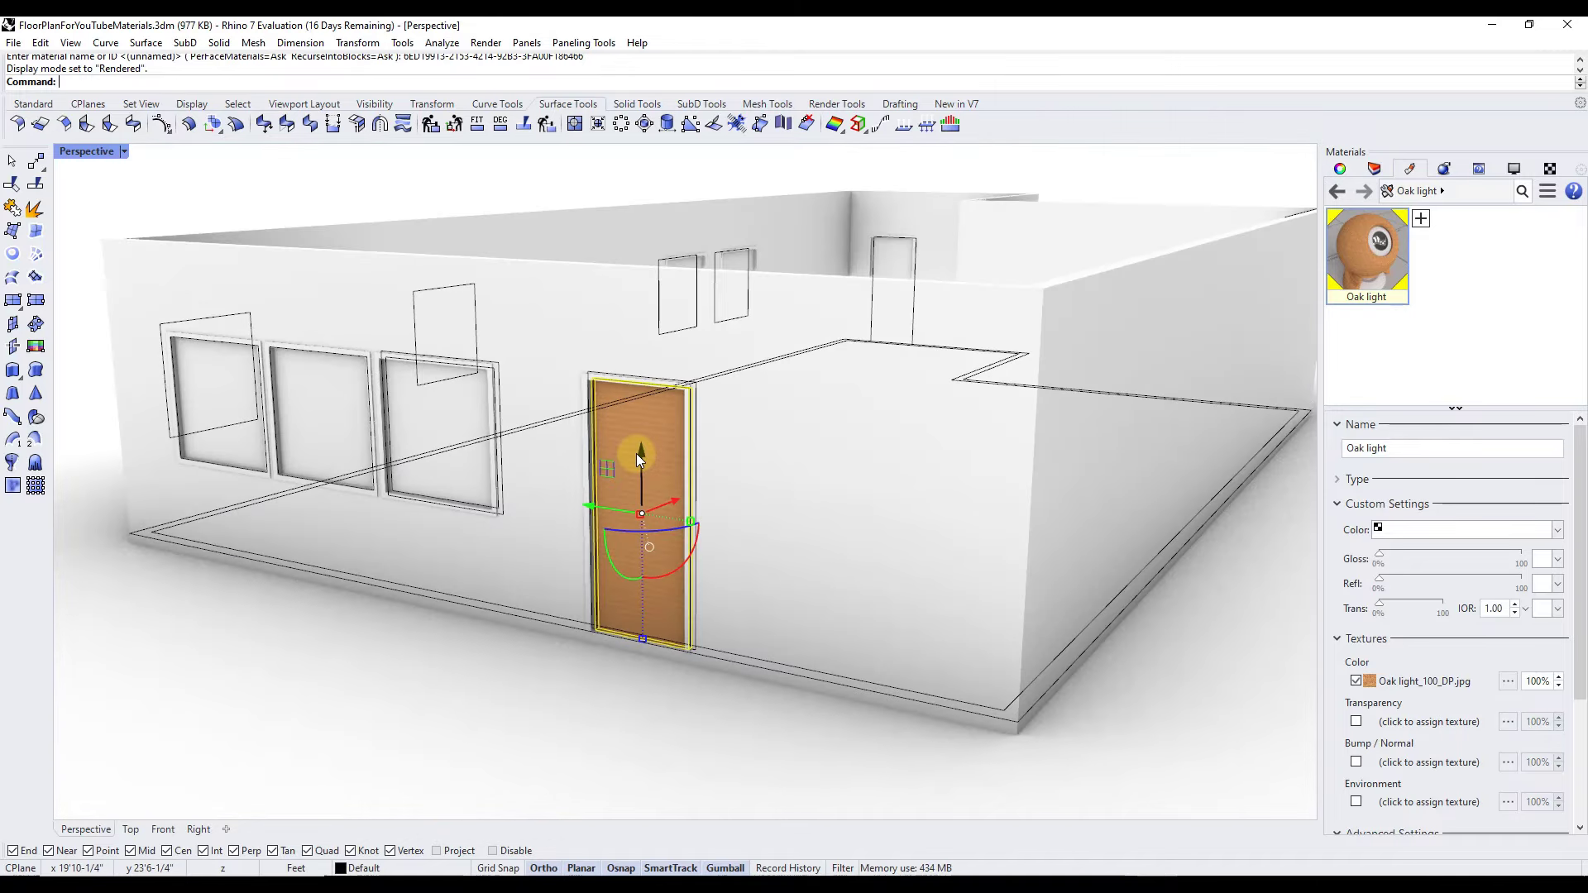
{"action": "scroll", "coordinate": [637, 453], "scroll_direction": "down", "scroll_amount": 4}
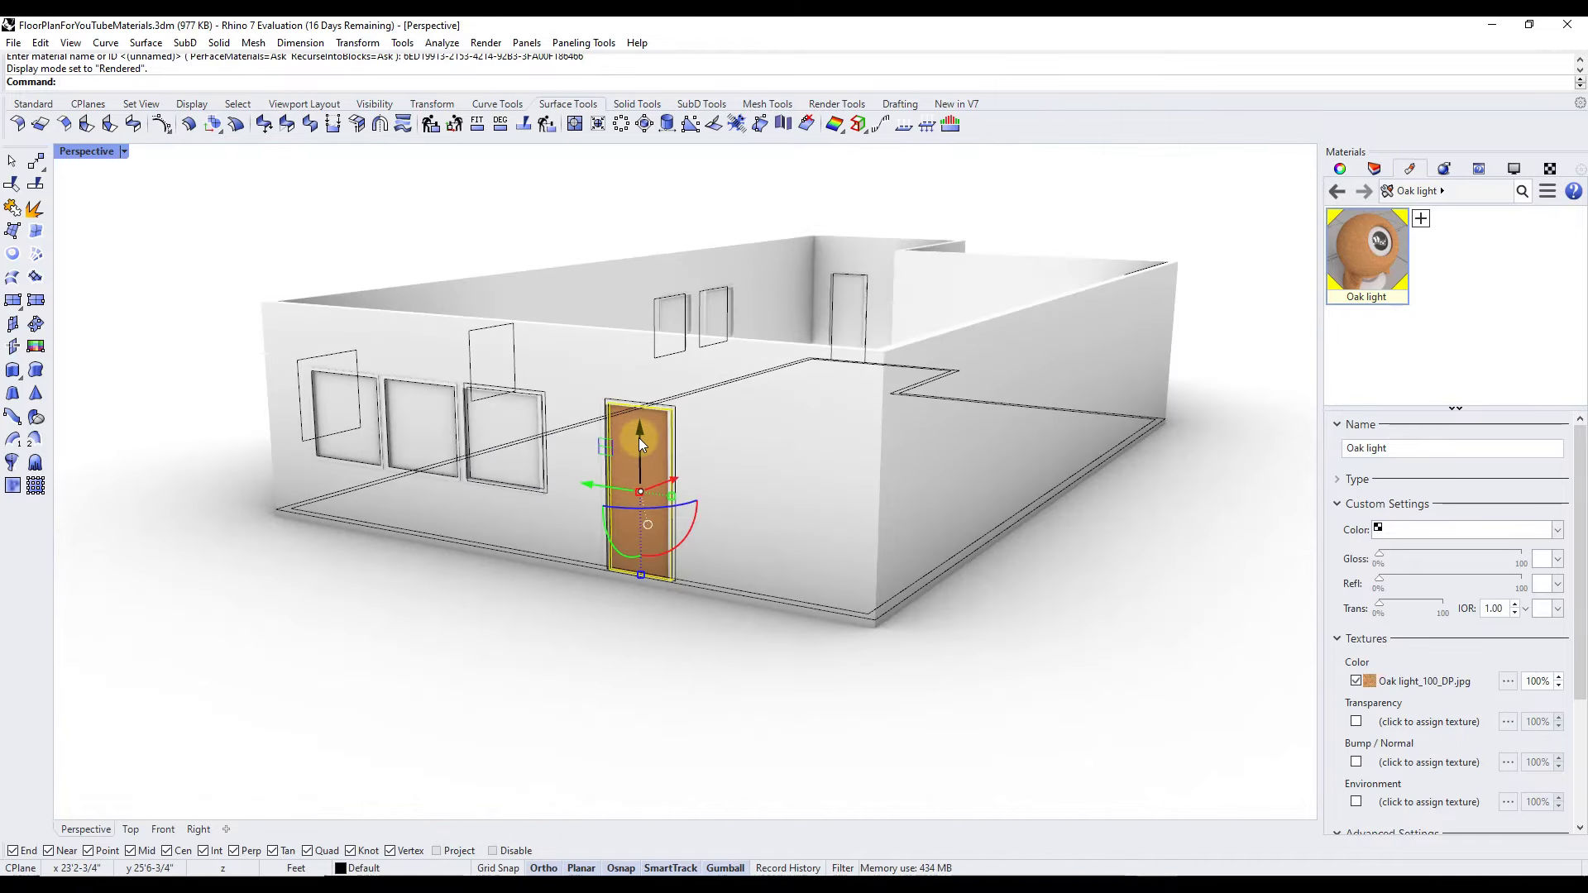
{"action": "left_click", "coordinate": [841, 292]}
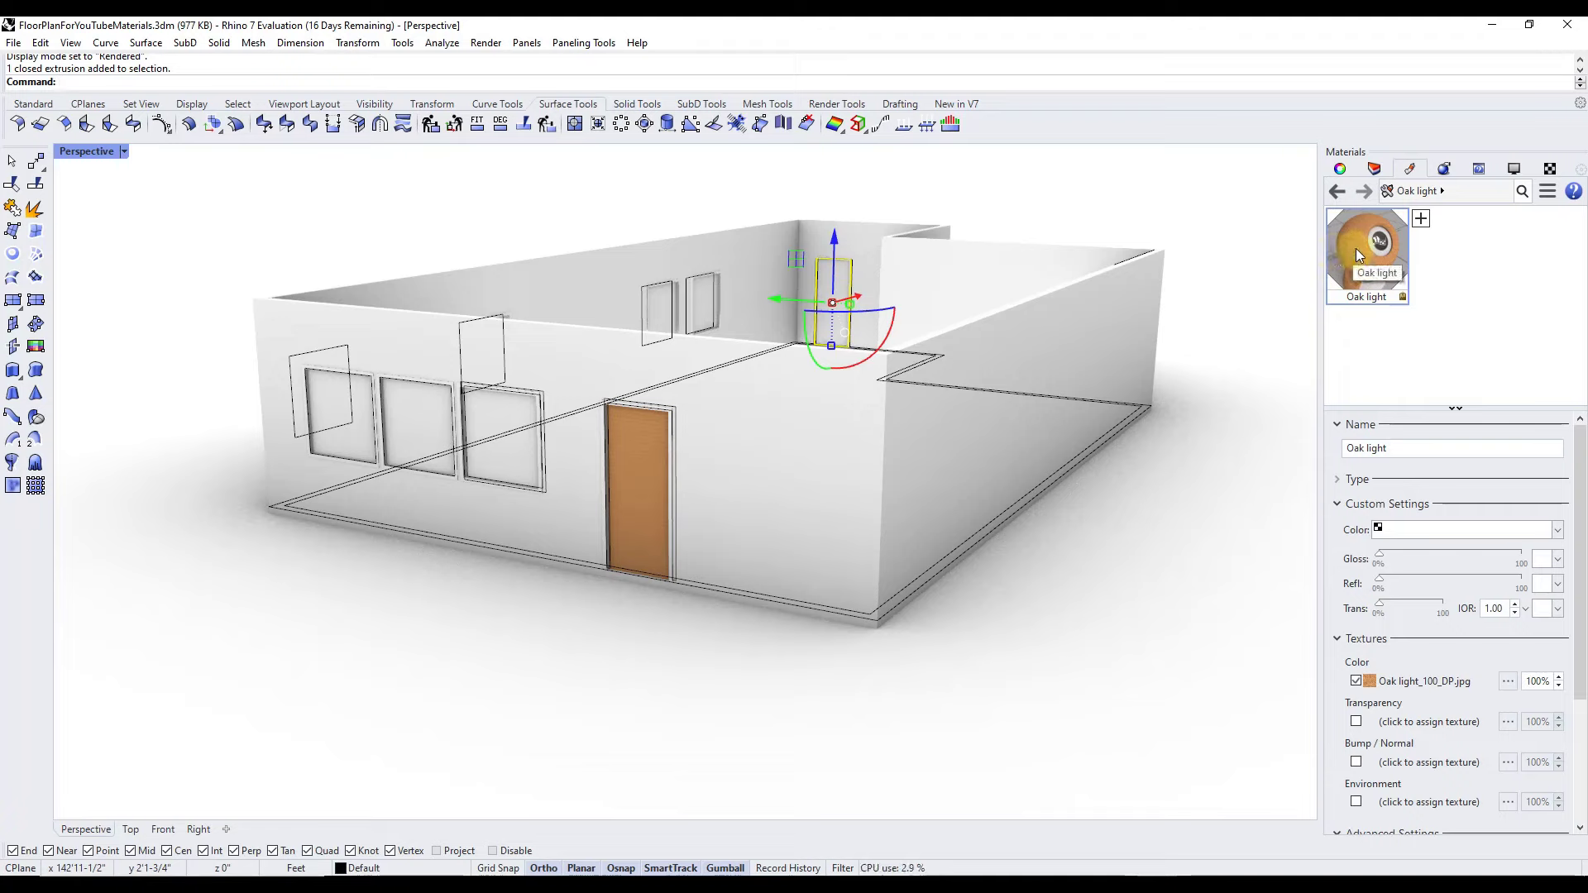
{"action": "left_click_drag", "start_coordinate": [1357, 248], "coordinate": [833, 283]}
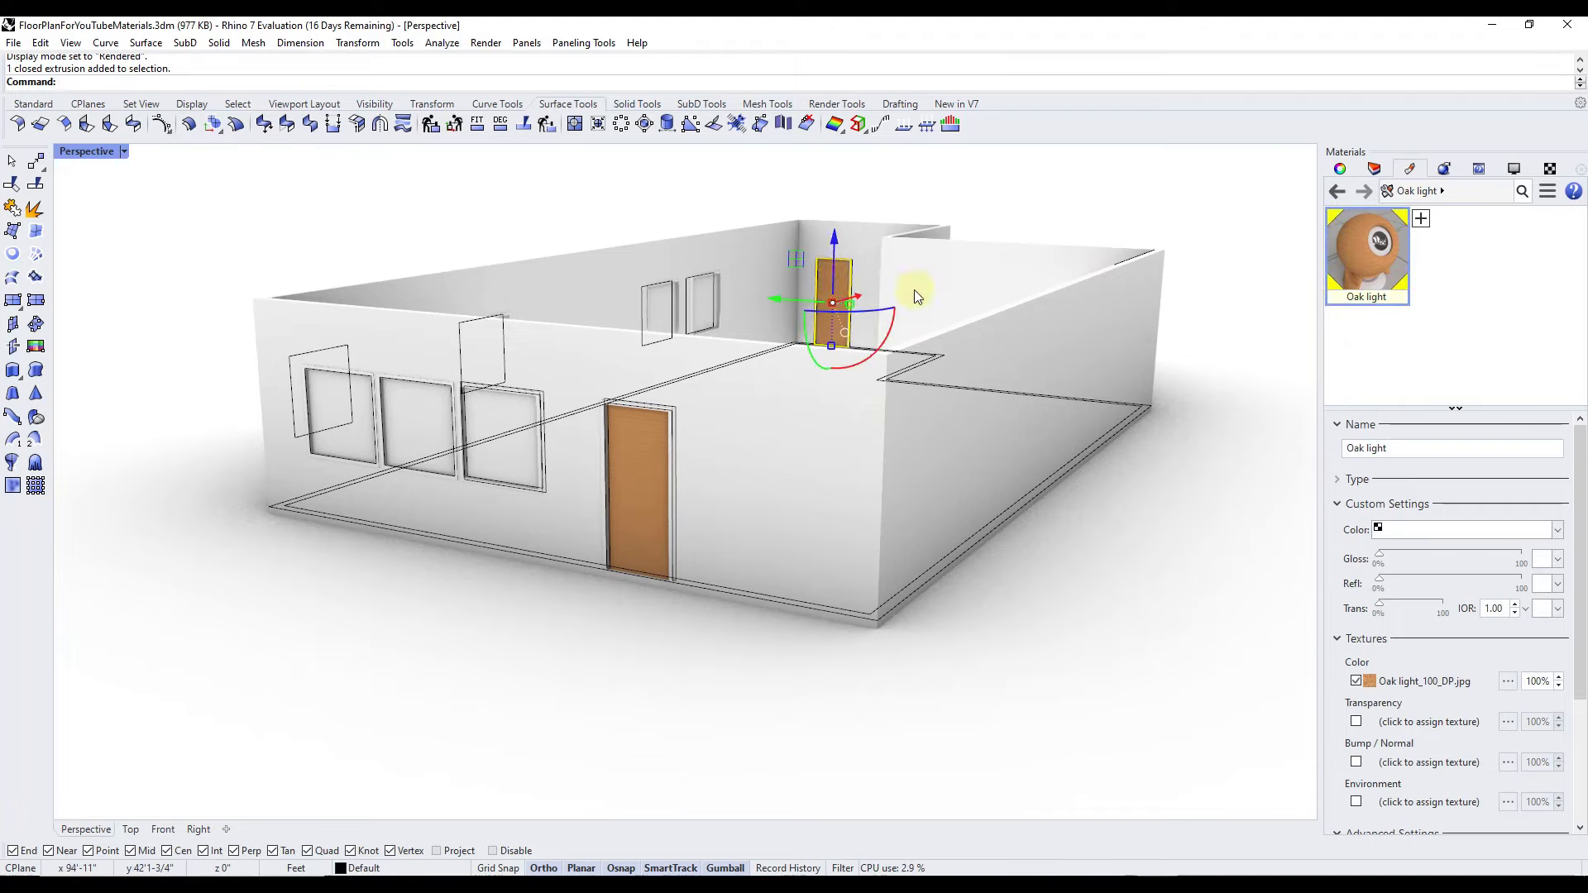
{"action": "scroll", "coordinate": [802, 308], "scroll_direction": "up", "scroll_amount": 1}
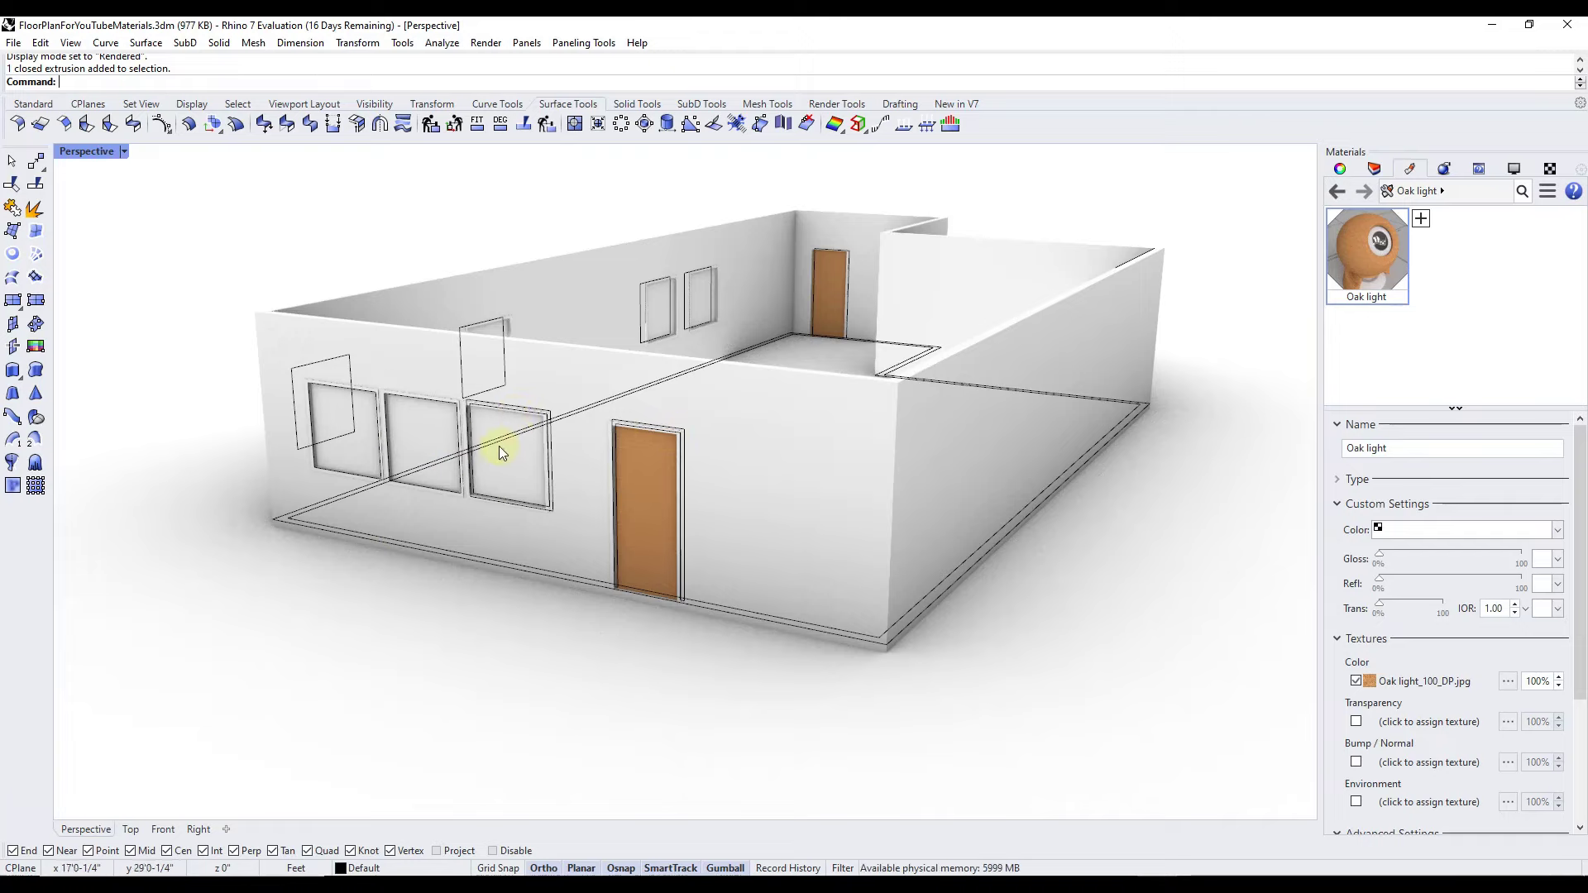
{"action": "scroll", "coordinate": [488, 435], "scroll_direction": "up", "scroll_amount": 2}
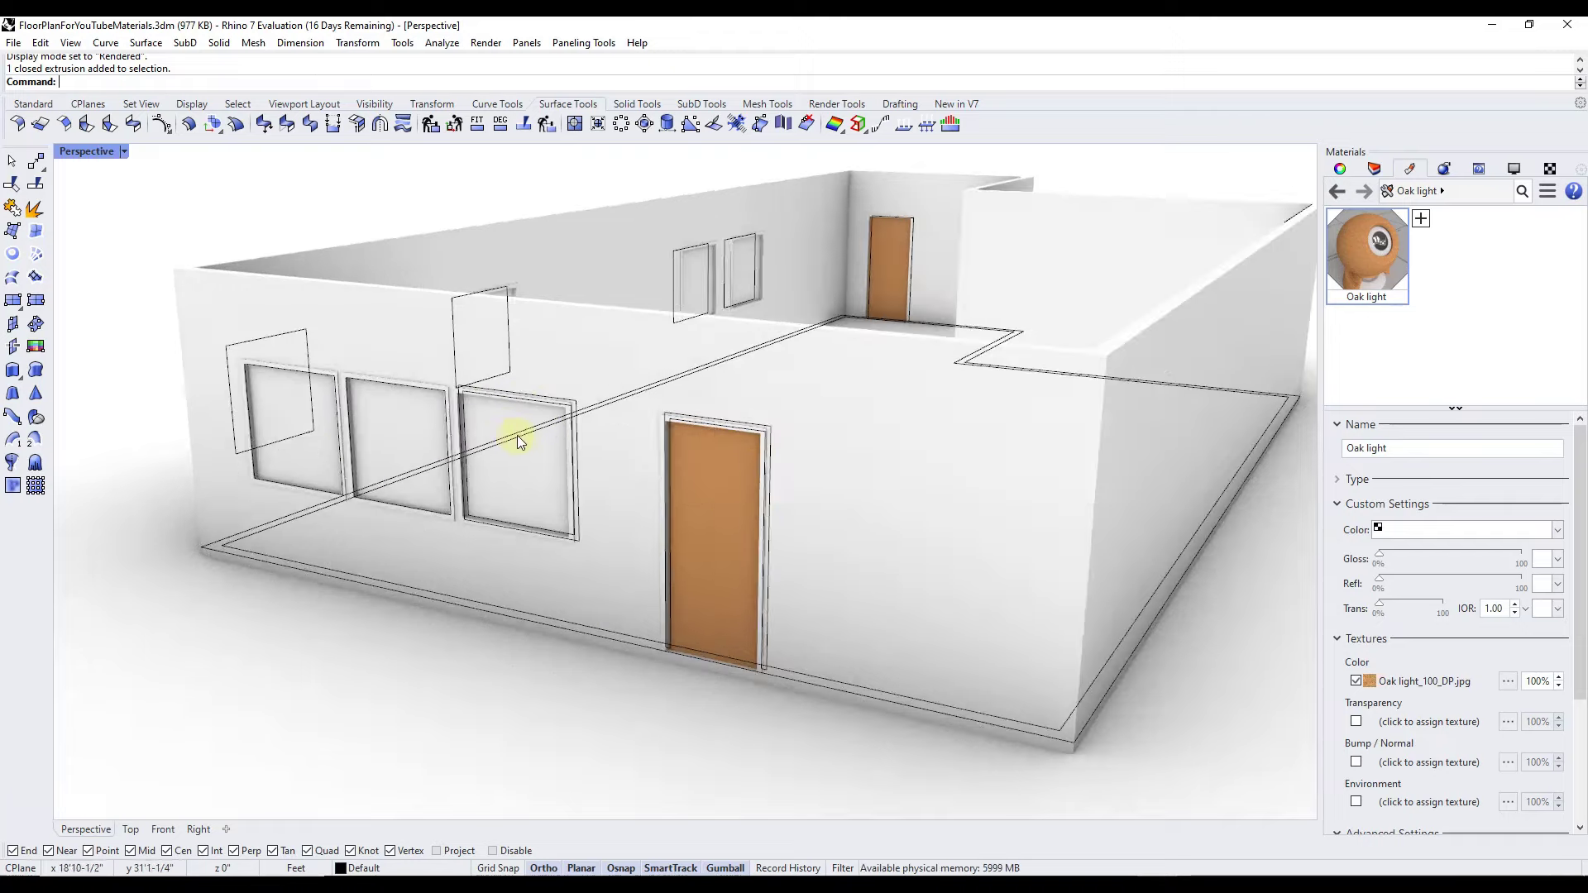
Import Light Blue Glass.rmtl from the library's Glass folder
{"action": "left_click", "coordinate": [1420, 219]}
{"action": "left_click", "coordinate": [1422, 232]}
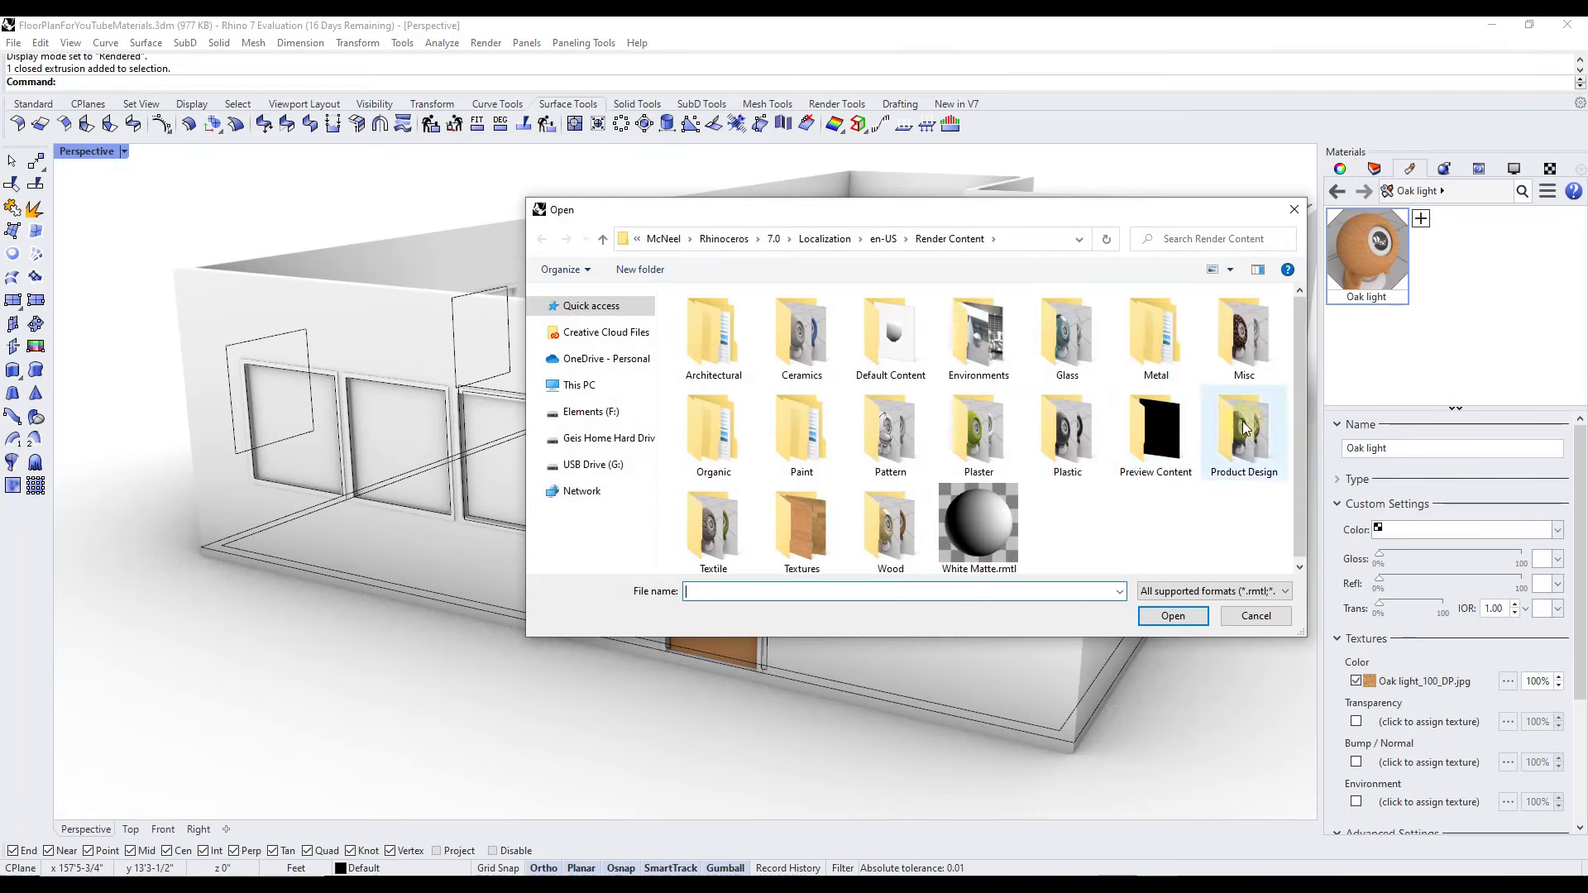
{"action": "double_click", "coordinate": [1073, 332]}
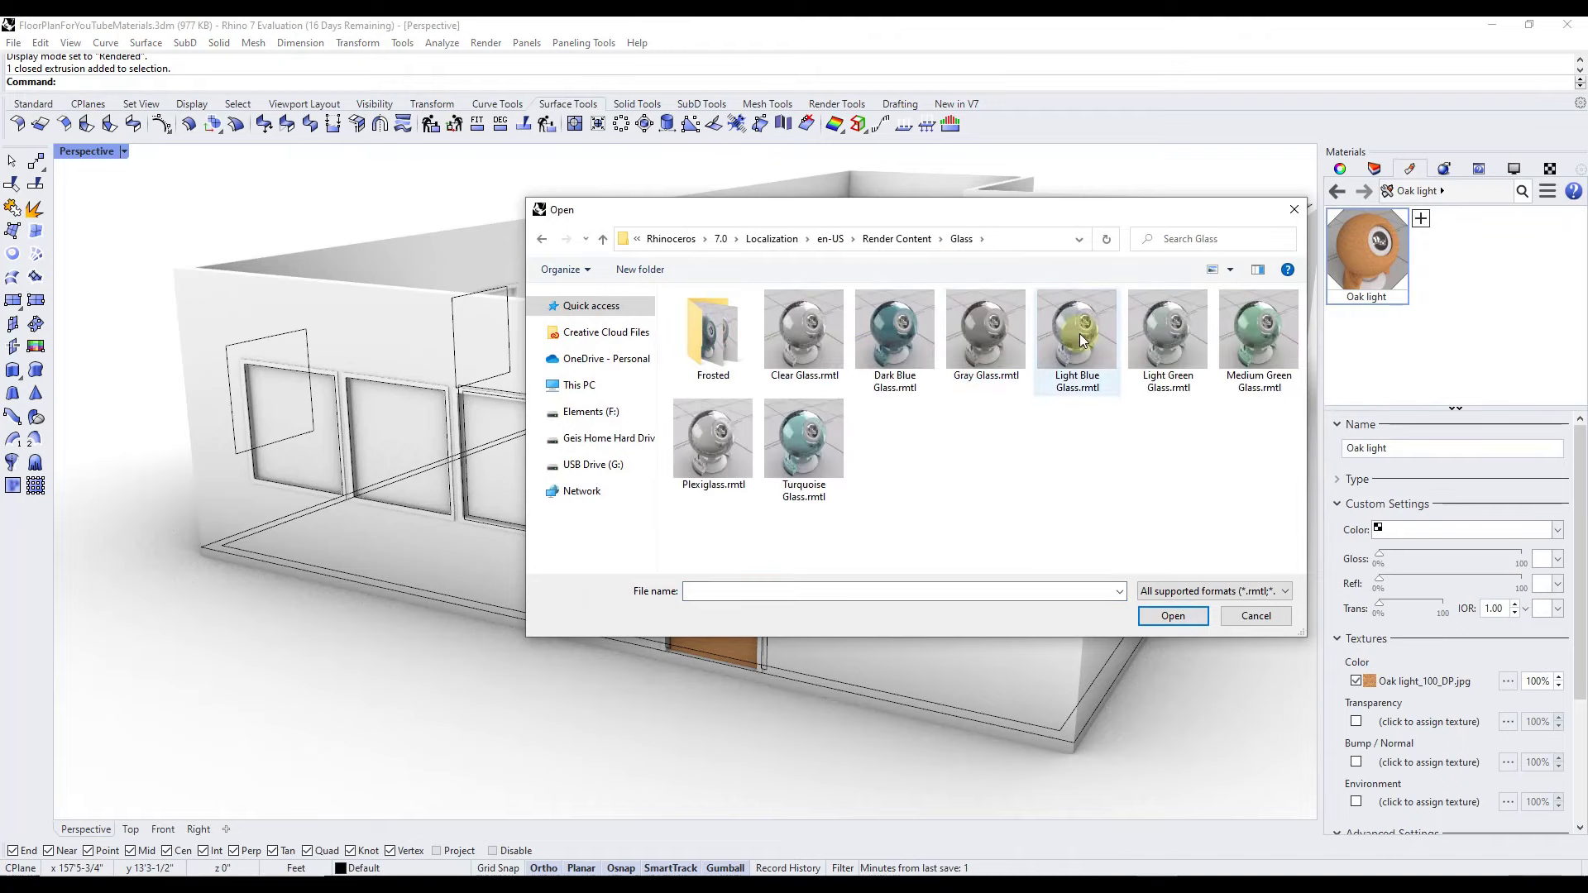
{"action": "double_click", "coordinate": [1079, 337]}
Apply Light Blue Glass to the second and third front windows, undoing it on the first
{"action": "left_click_drag", "start_coordinate": [1409, 266], "coordinate": [504, 454]}
{"action": "left_click_drag", "start_coordinate": [1452, 253], "coordinate": [355, 416]}
{"action": "left_click_drag", "start_coordinate": [1440, 227], "coordinate": [280, 433]}
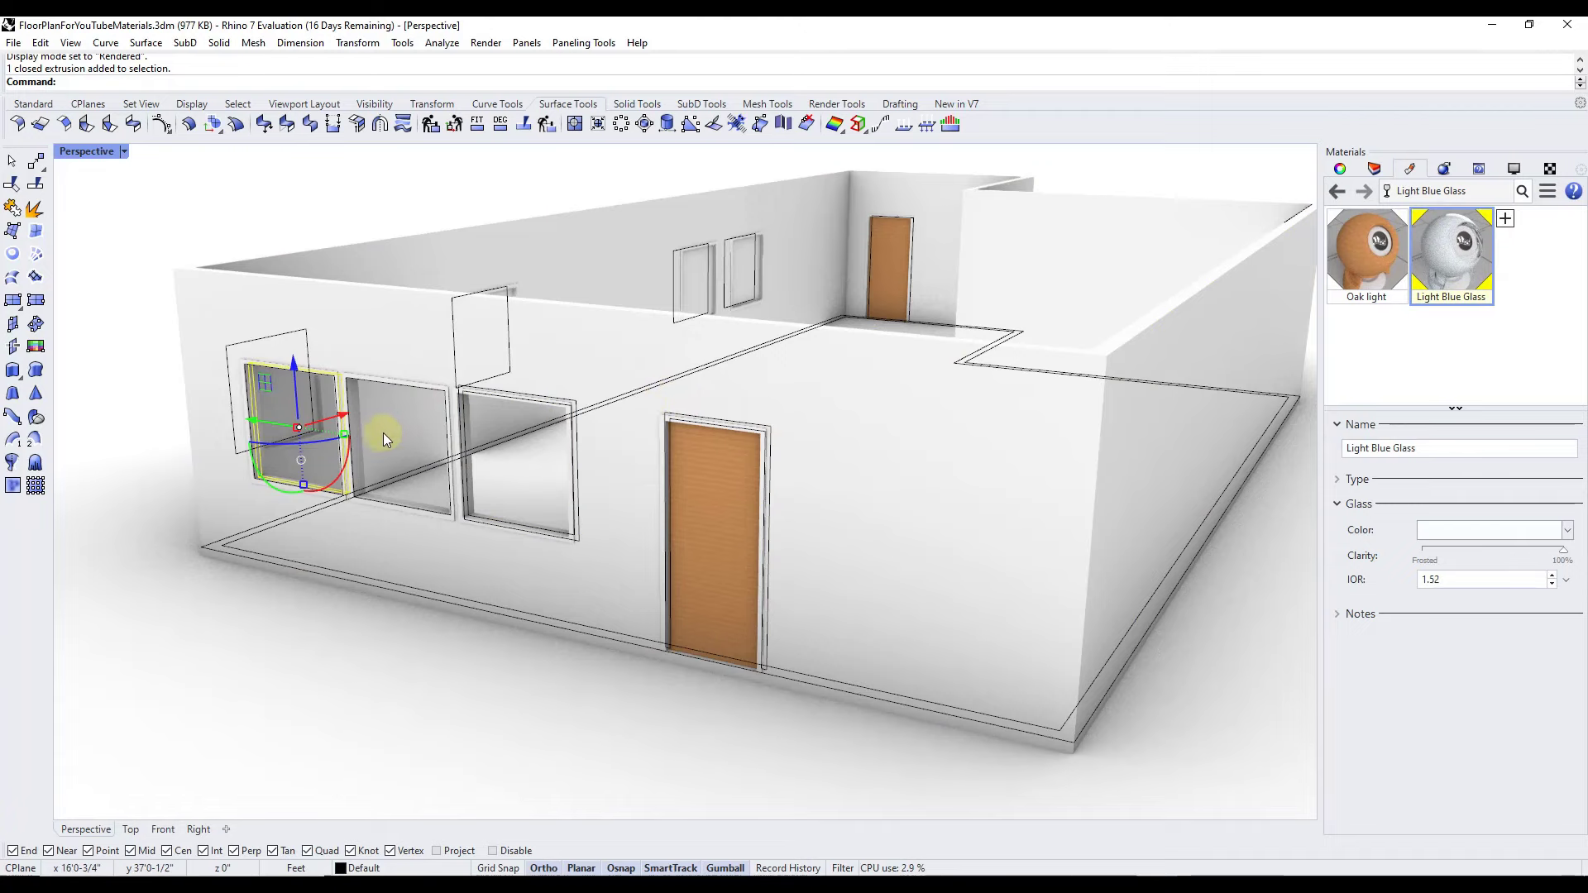
{"action": "key", "text": "ctrl+z"}
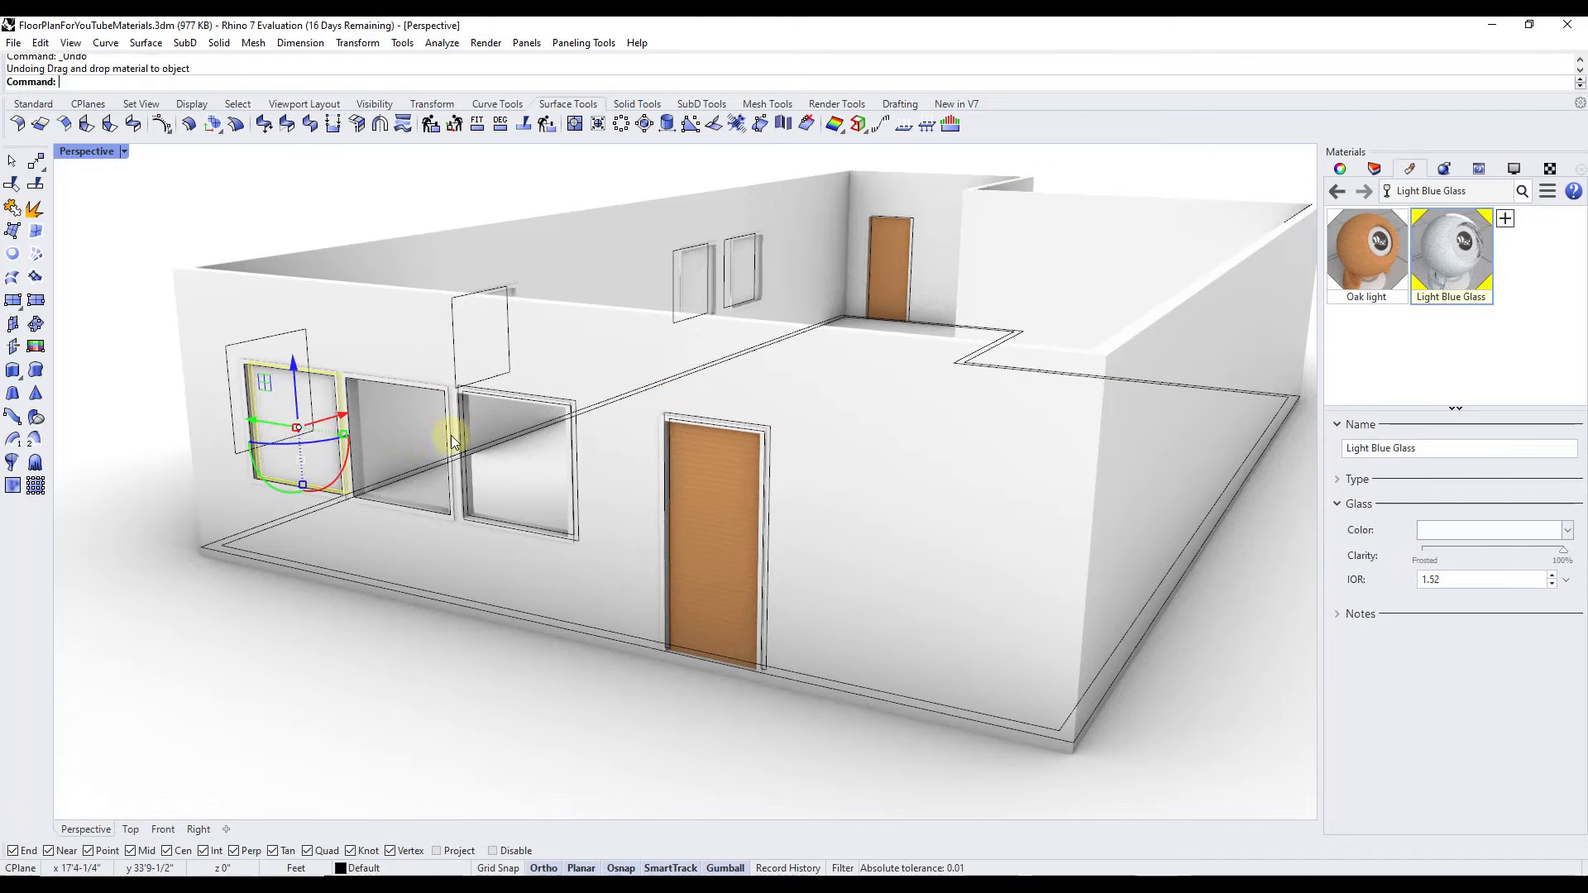
{"action": "right_click_drag", "start_coordinate": [915, 420], "coordinate": [935, 422]}
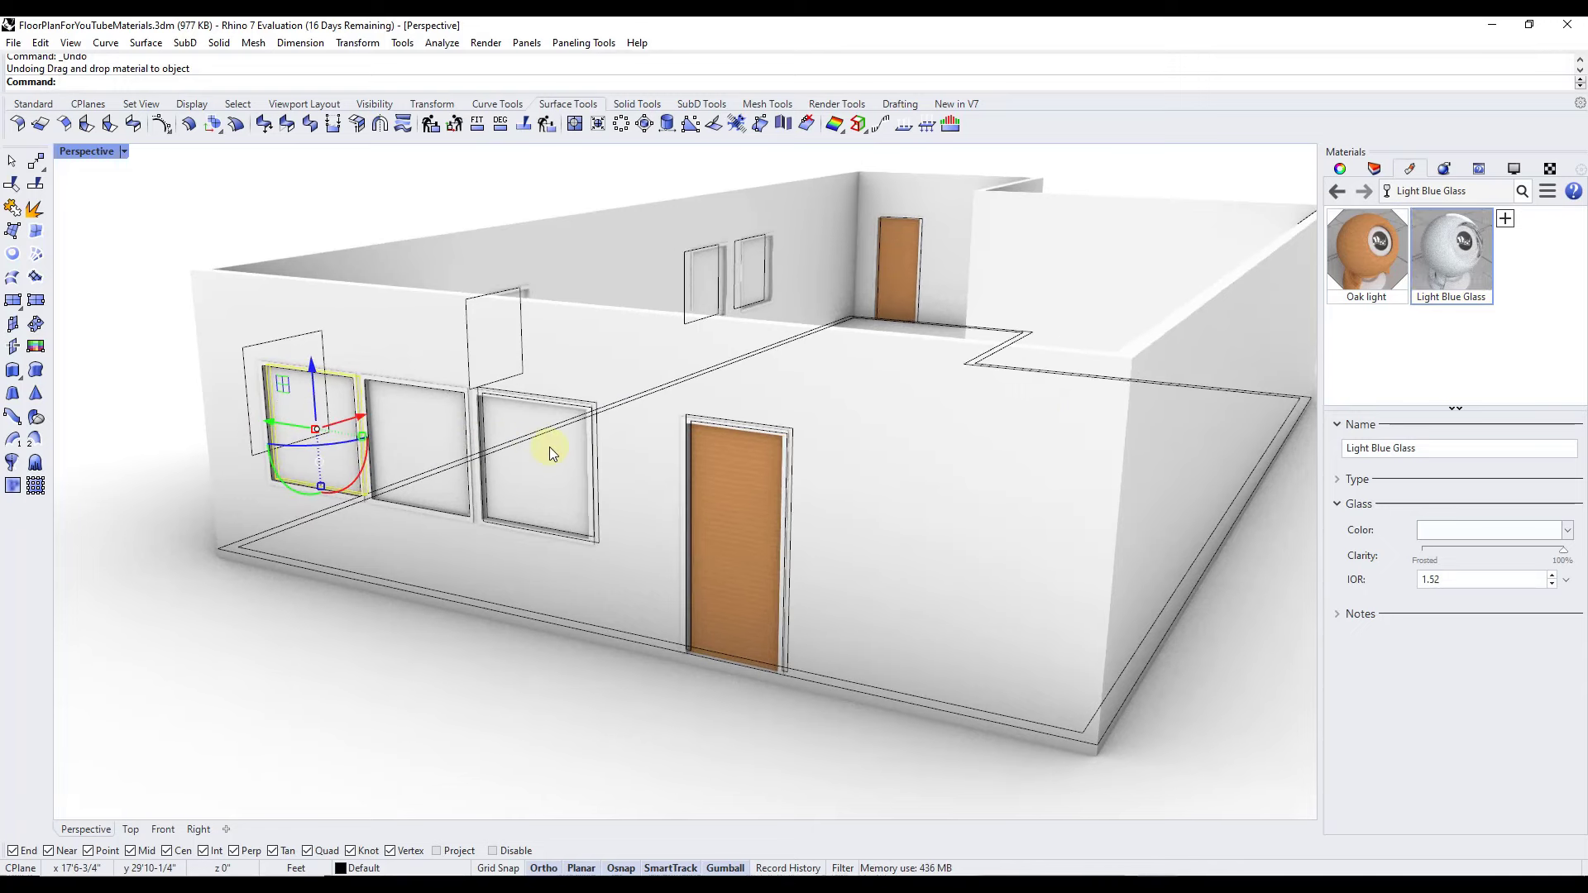
{"action": "left_click", "coordinate": [549, 447]}
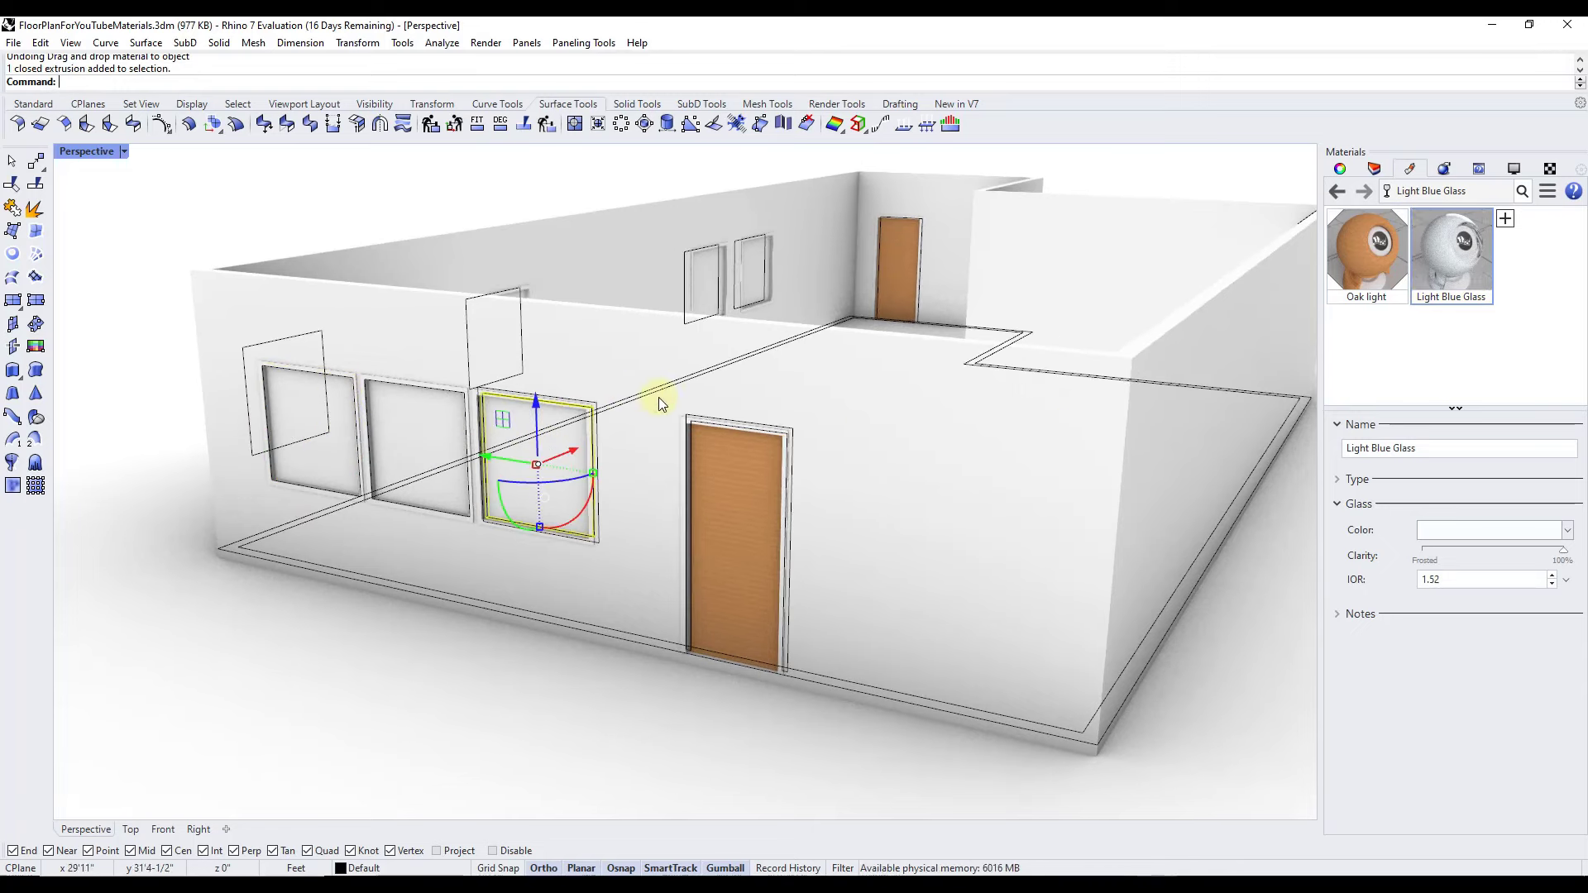
Check the selected window's layer, then select four window-frame extrusions, choosing 'extrusion' where objects overlap
{"action": "left_click", "coordinate": [1341, 168]}
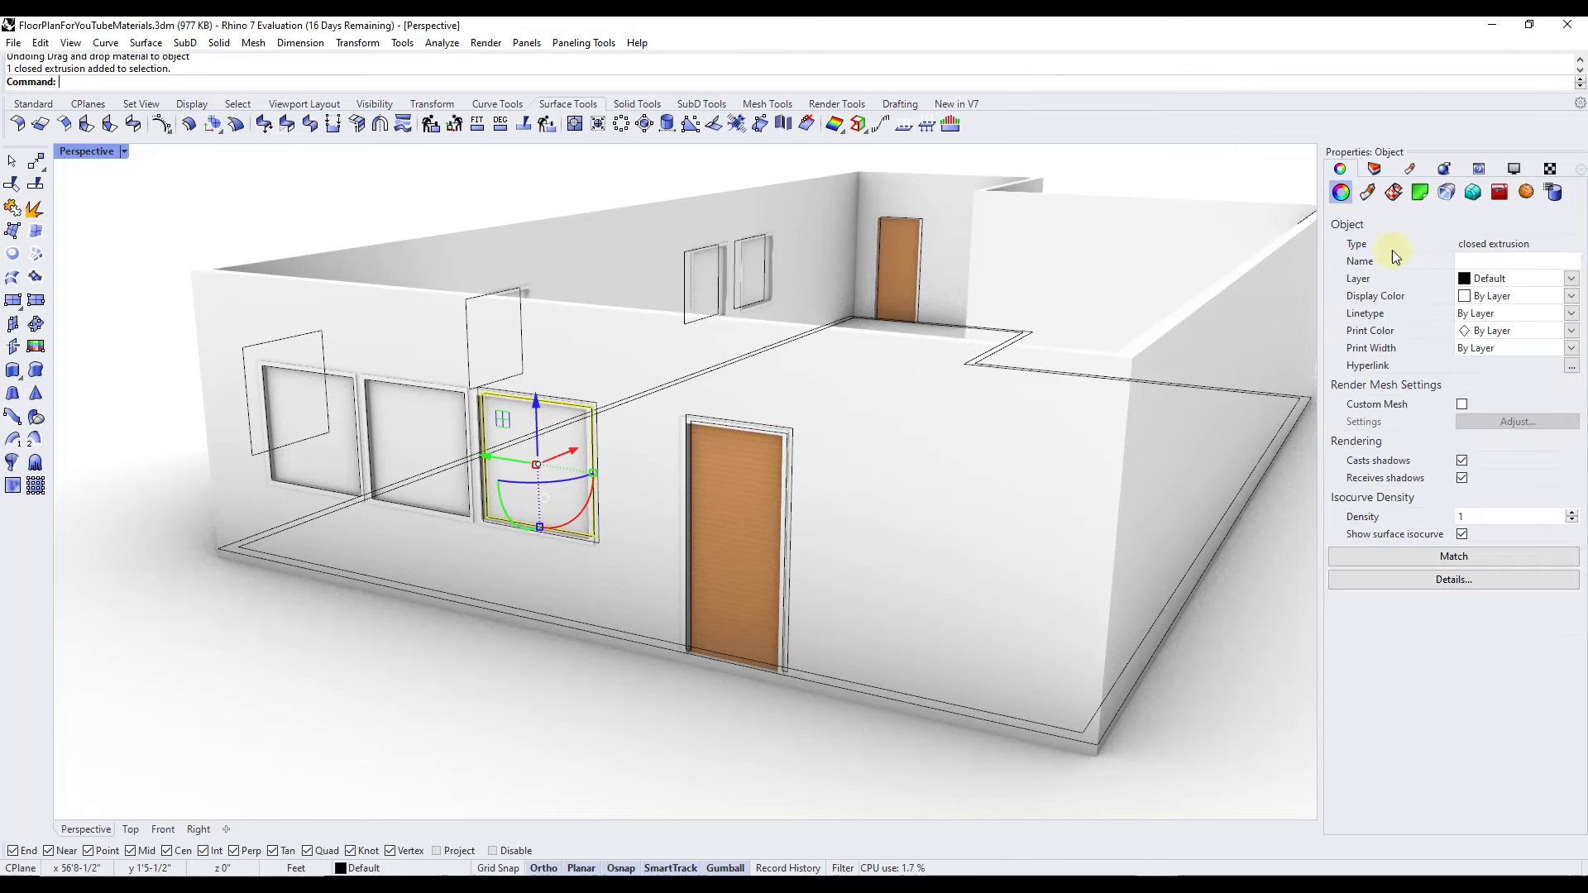
{"action": "left_click", "coordinate": [1503, 284]}
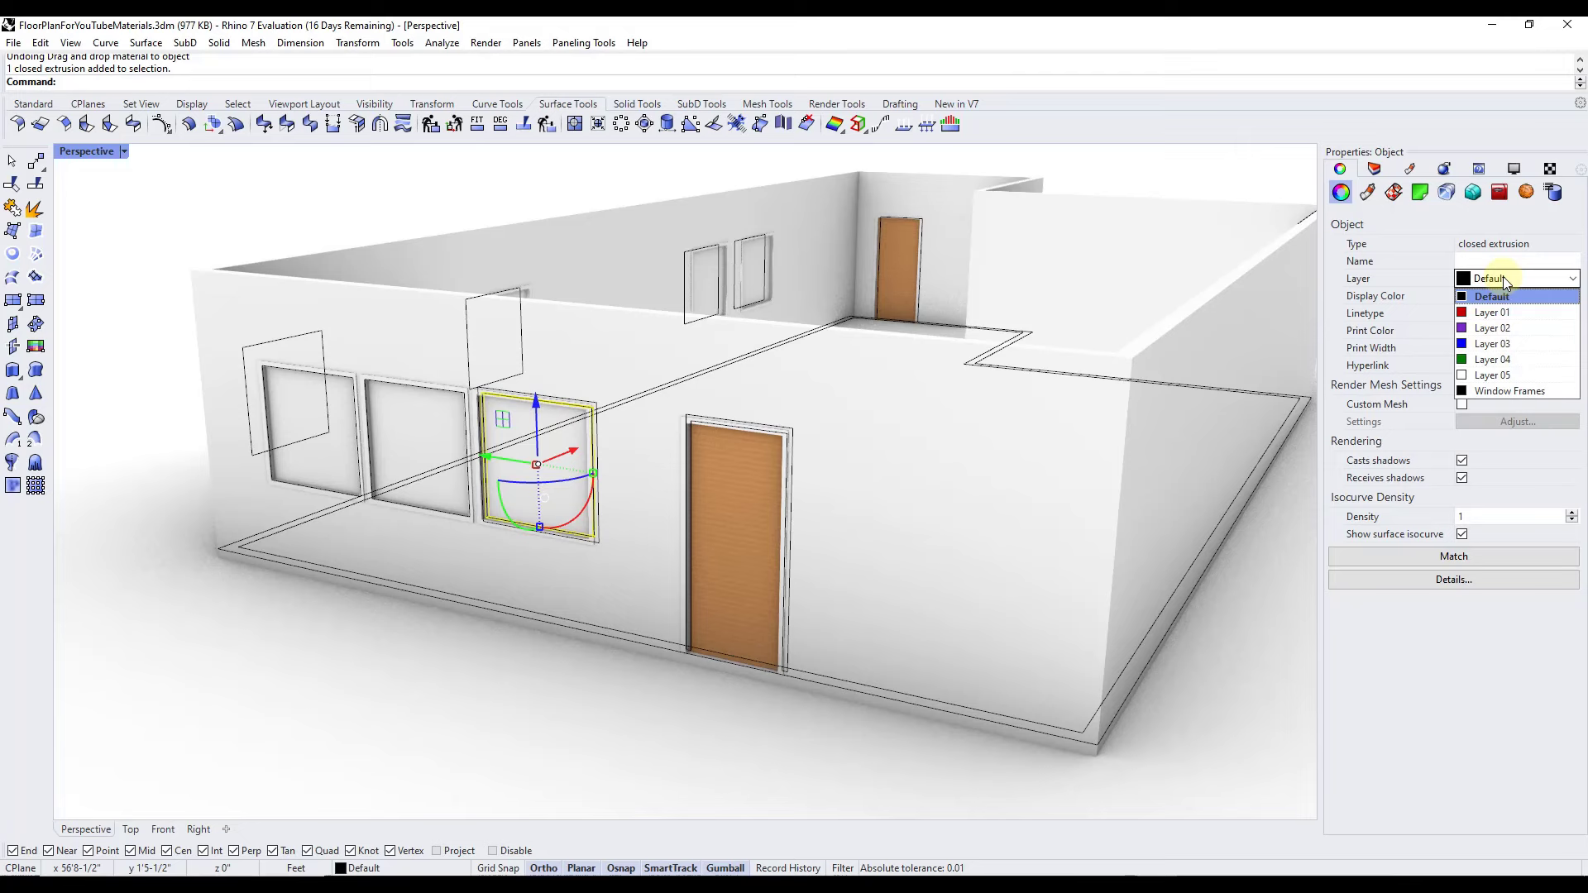
{"action": "left_click", "coordinate": [1506, 282]}
{"action": "left_click", "coordinate": [595, 407]}
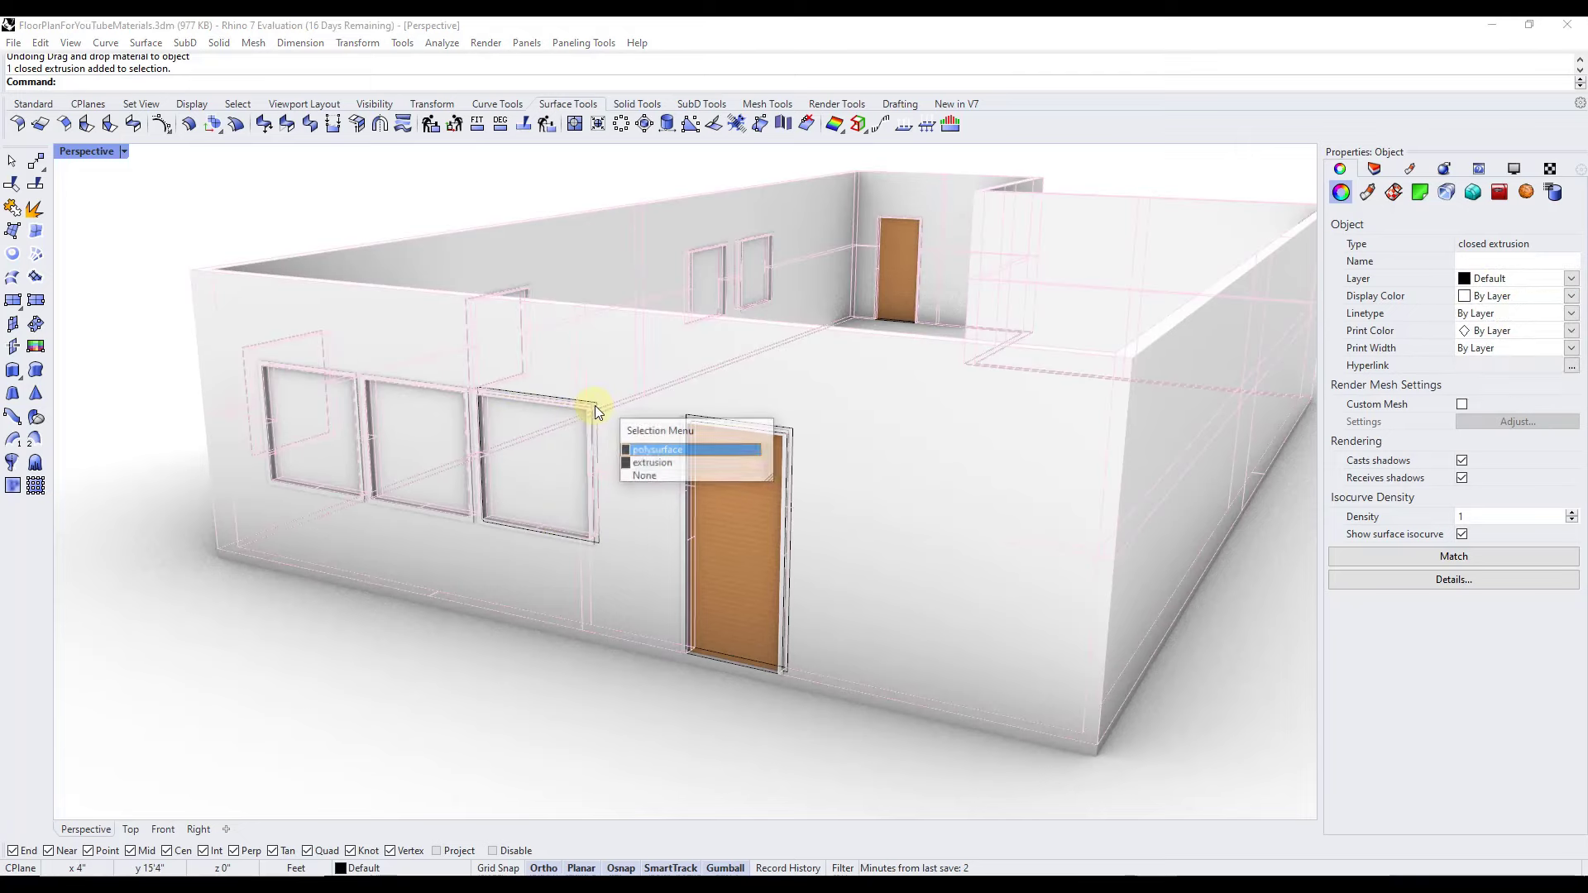
{"action": "left_click", "coordinate": [644, 465]}
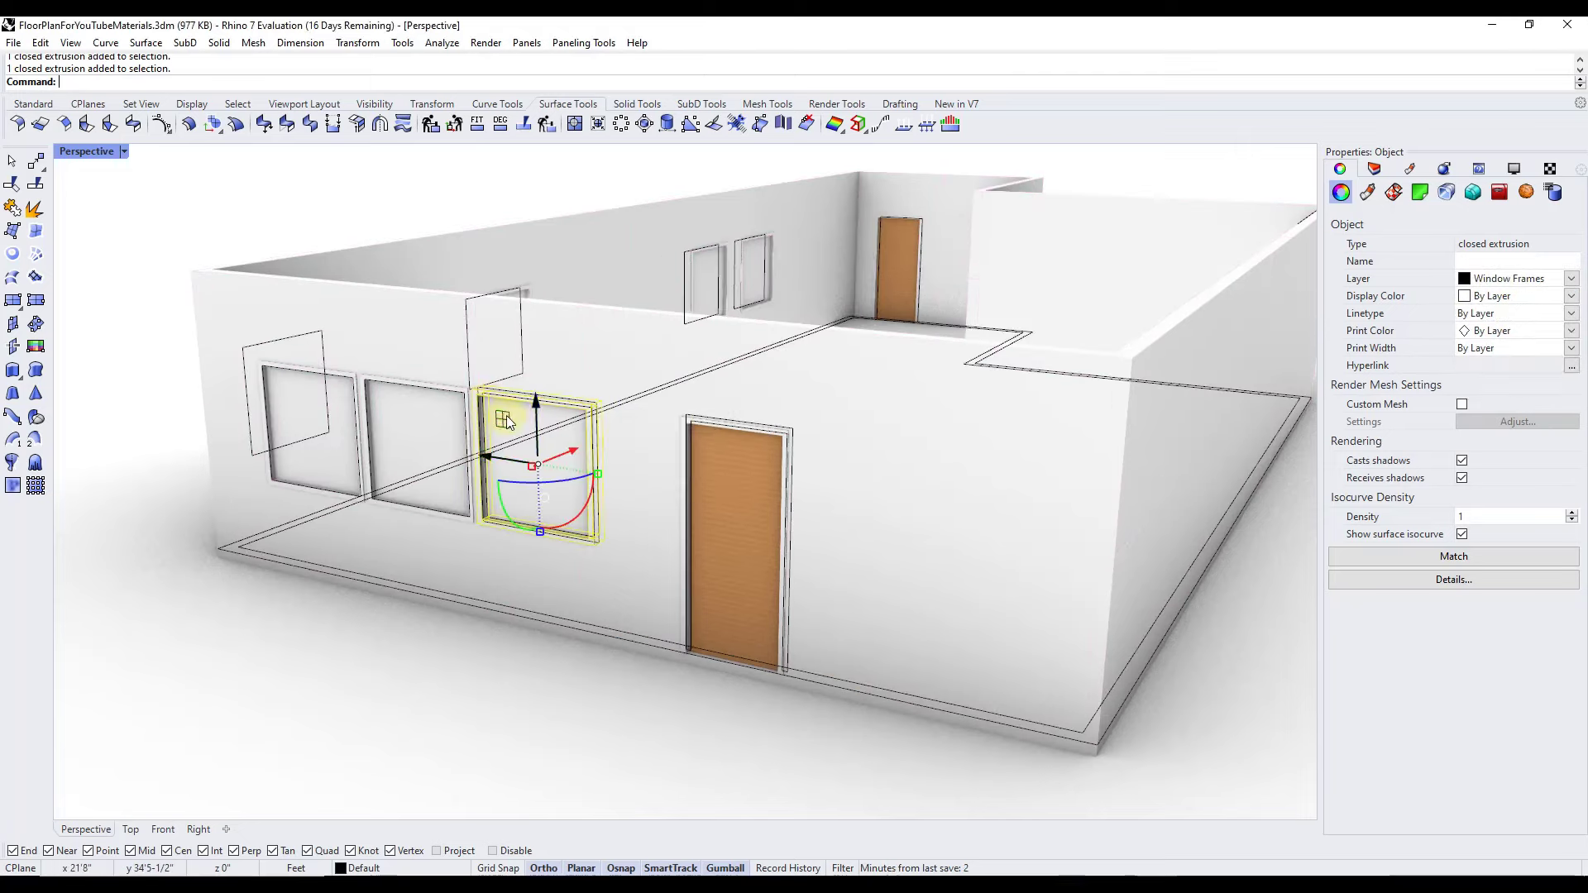
{"action": "left_click", "coordinate": [464, 392]}
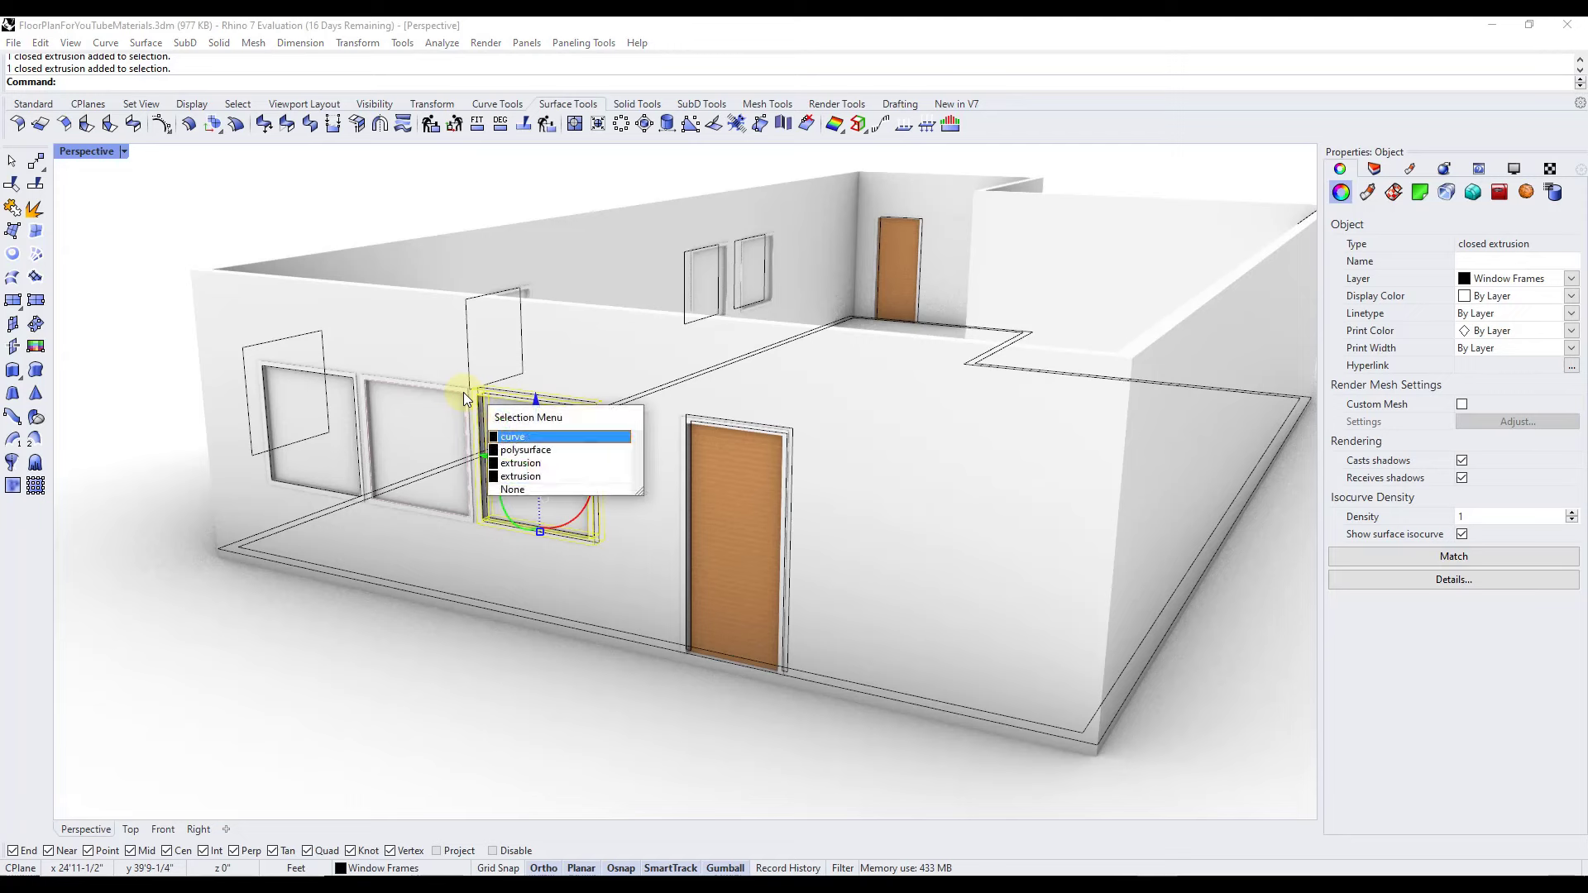
{"action": "left_click", "coordinate": [514, 464]}
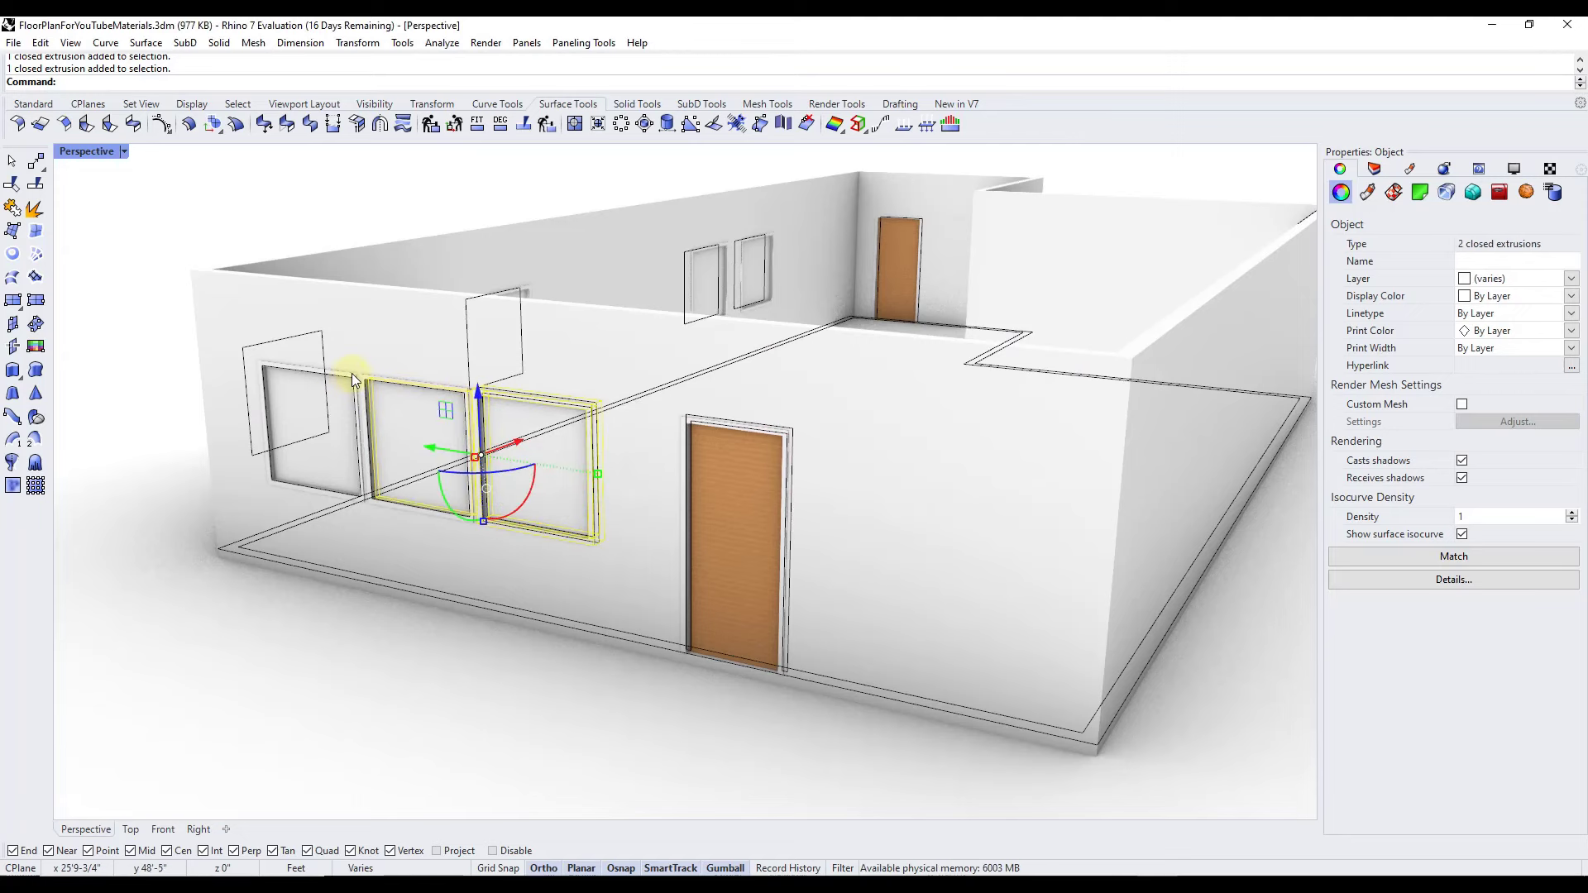
{"action": "left_click", "coordinate": [353, 374], "text": "shift"}
{"action": "left_click", "coordinate": [430, 431]}
Add the remaining front window frames to reach all seven, dropping the wall, and show the Layers list
{"action": "right_click_drag", "start_coordinate": [330, 354], "coordinate": [663, 396]}
{"action": "scroll", "coordinate": [664, 395], "scroll_direction": "down", "scroll_amount": 5}
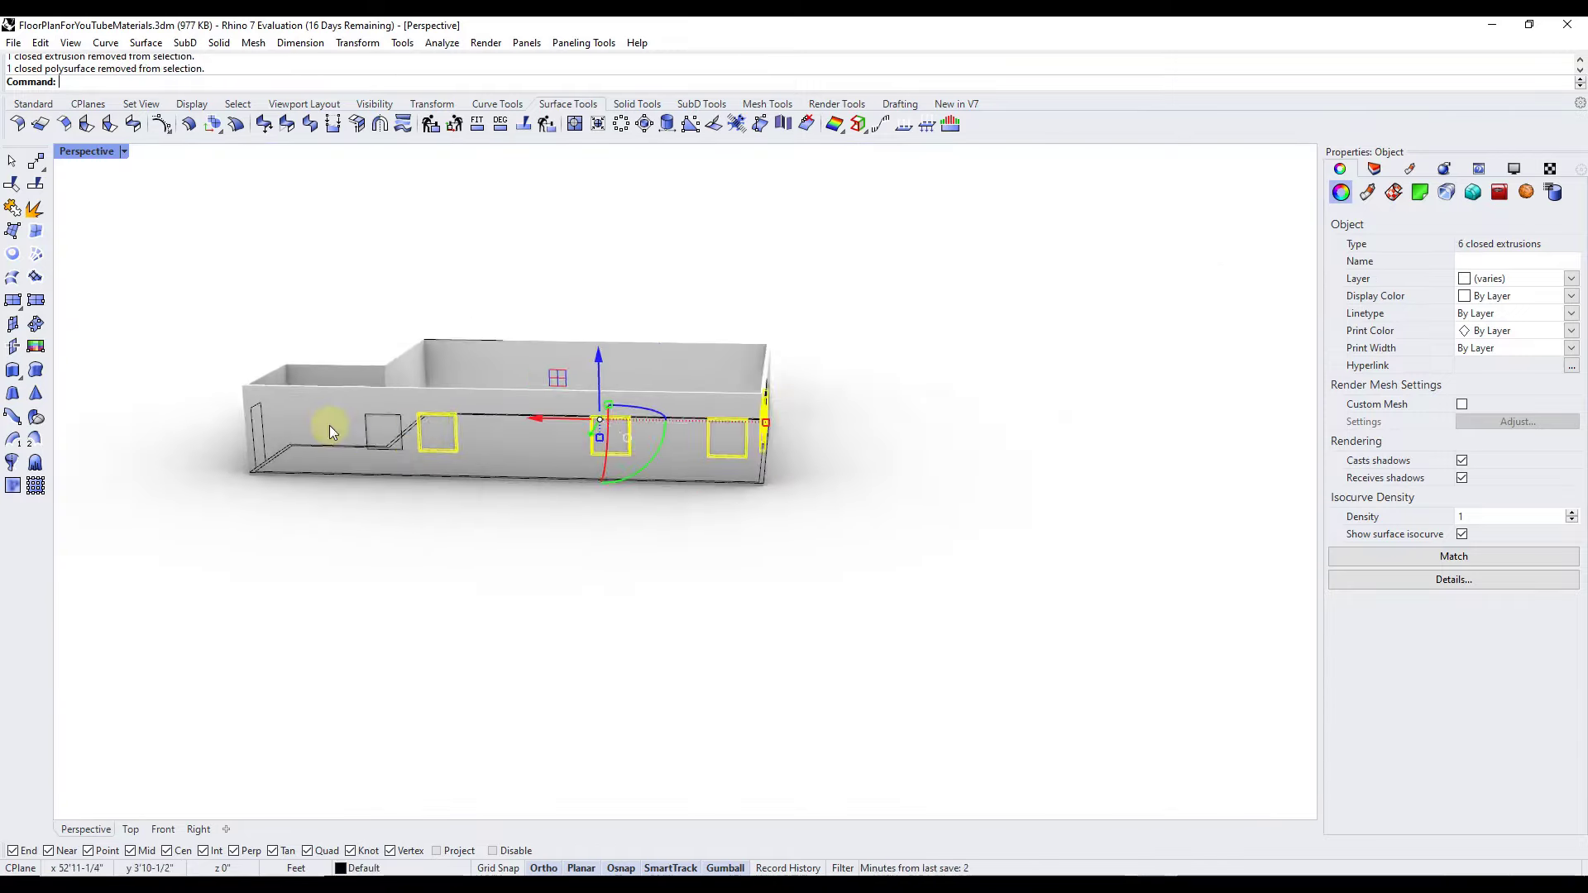
{"action": "right_click_drag", "start_coordinate": [329, 425], "coordinate": [579, 413]}
{"action": "scroll", "coordinate": [694, 422], "scroll_direction": "up", "scroll_amount": 3}
{"action": "left_click", "coordinate": [695, 424], "text": "shift"}
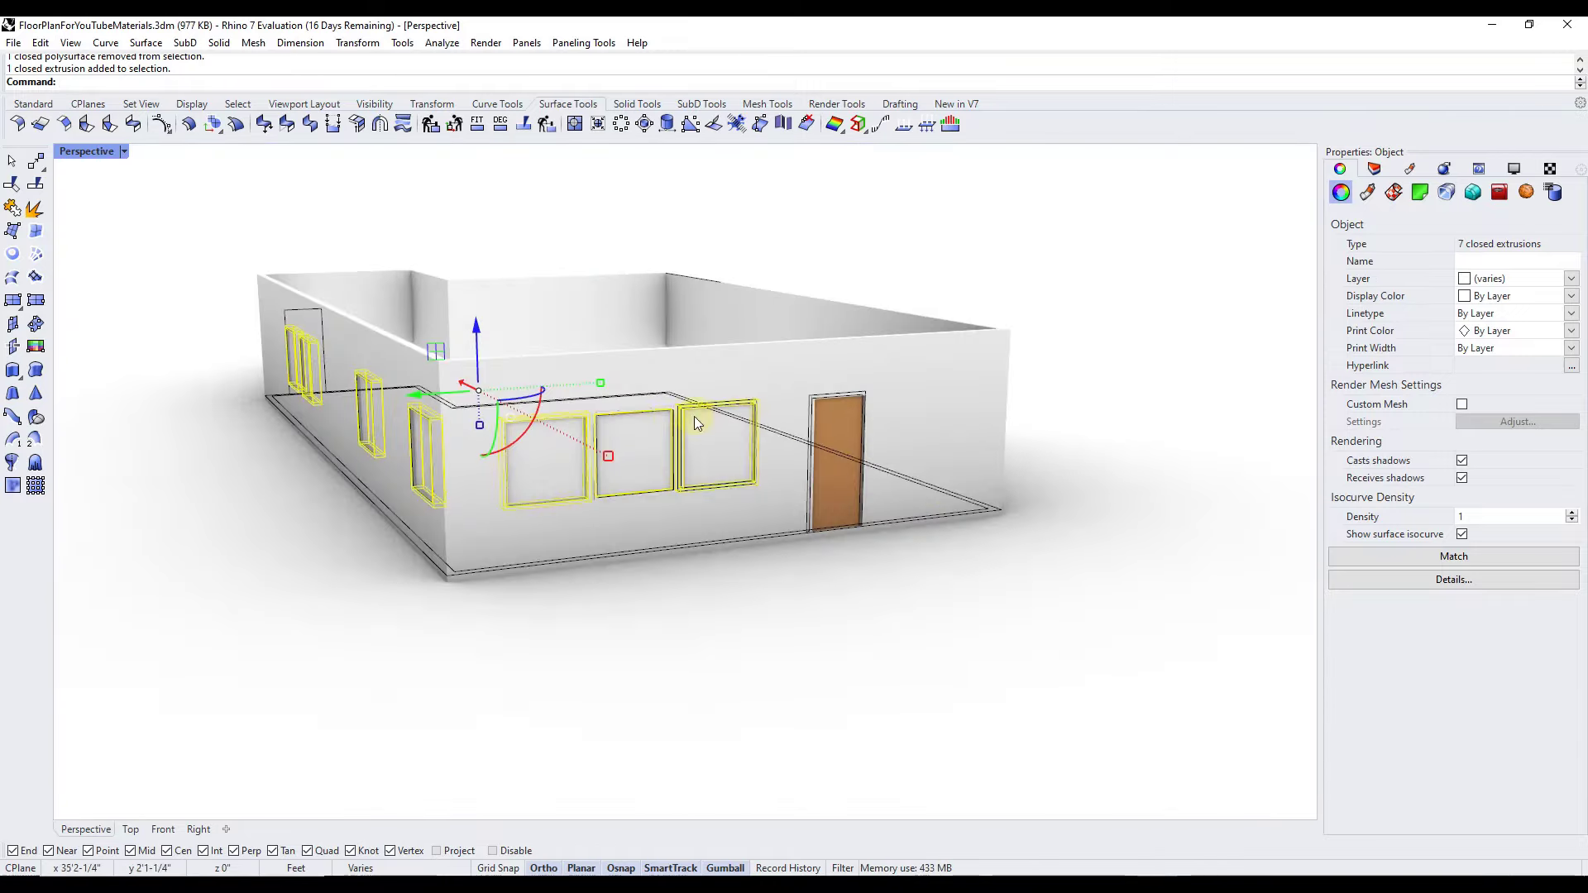
{"action": "left_click", "coordinate": [632, 443], "text": "shift"}
{"action": "left_click", "coordinate": [615, 445], "text": "ctrl"}
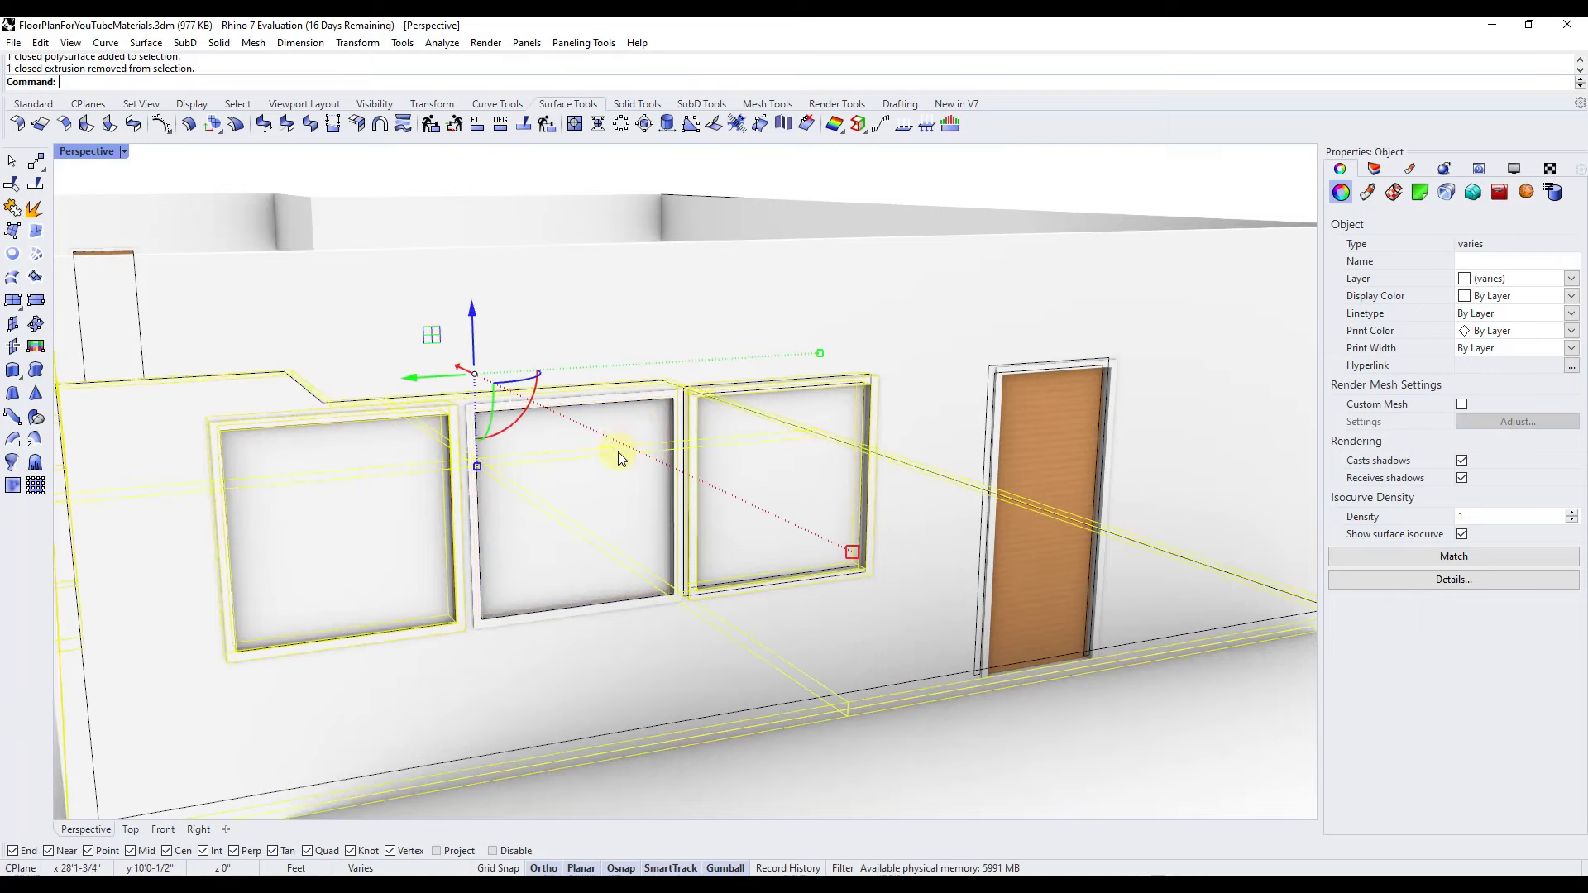
{"action": "left_click", "coordinate": [614, 452], "text": "ctrl"}
{"action": "scroll", "coordinate": [687, 409], "scroll_direction": "up", "scroll_amount": 5}
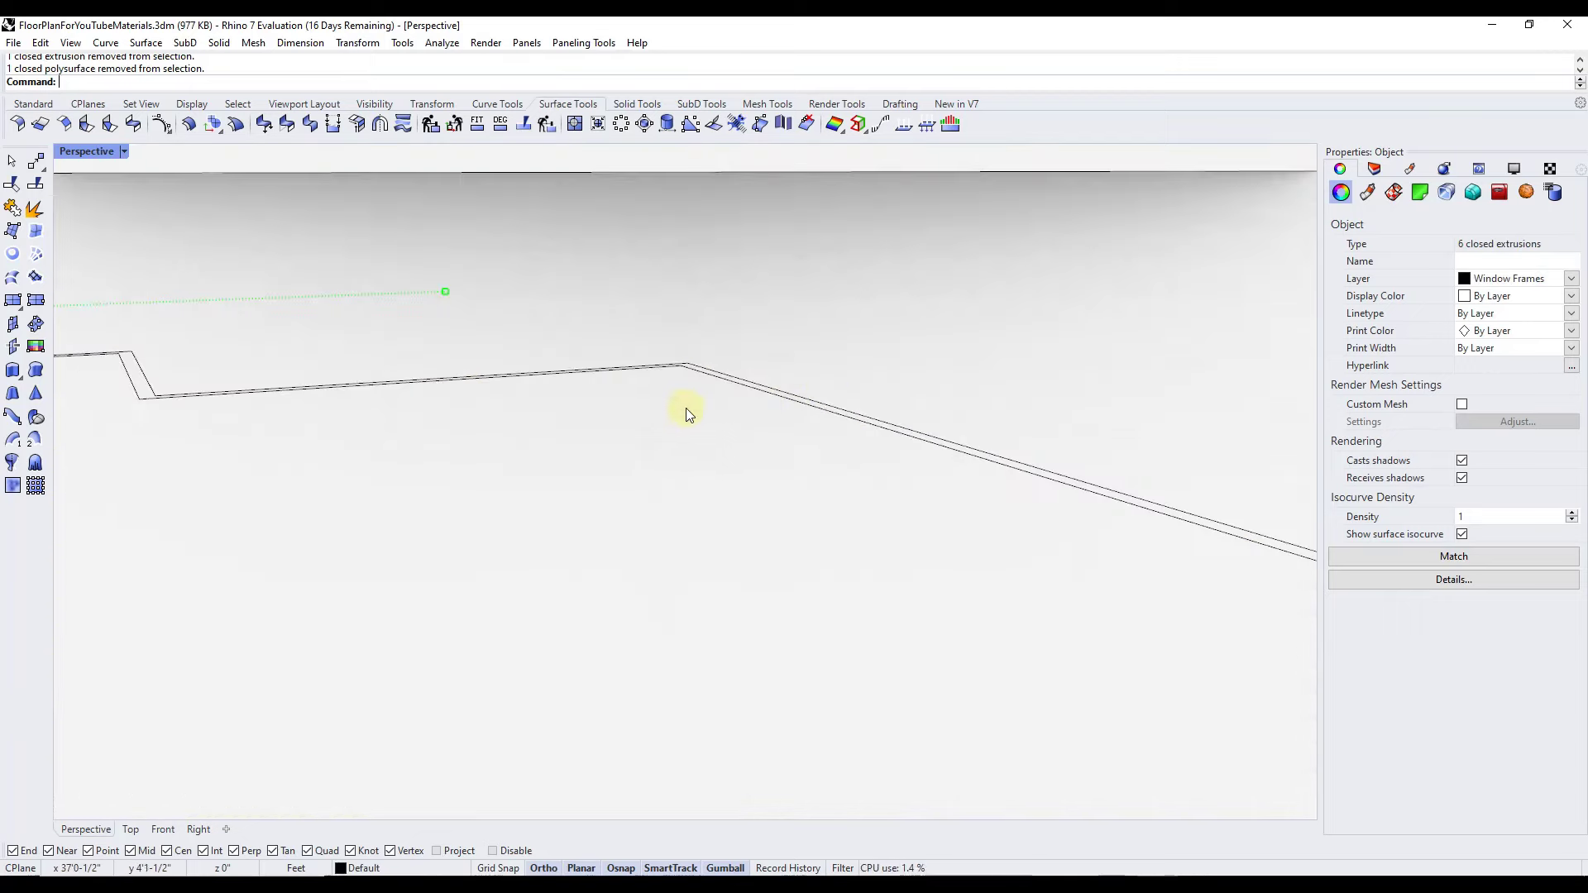
{"action": "scroll", "coordinate": [779, 381], "scroll_direction": "down", "scroll_amount": 5}
{"action": "scroll", "coordinate": [847, 357], "scroll_direction": "up", "scroll_amount": 5}
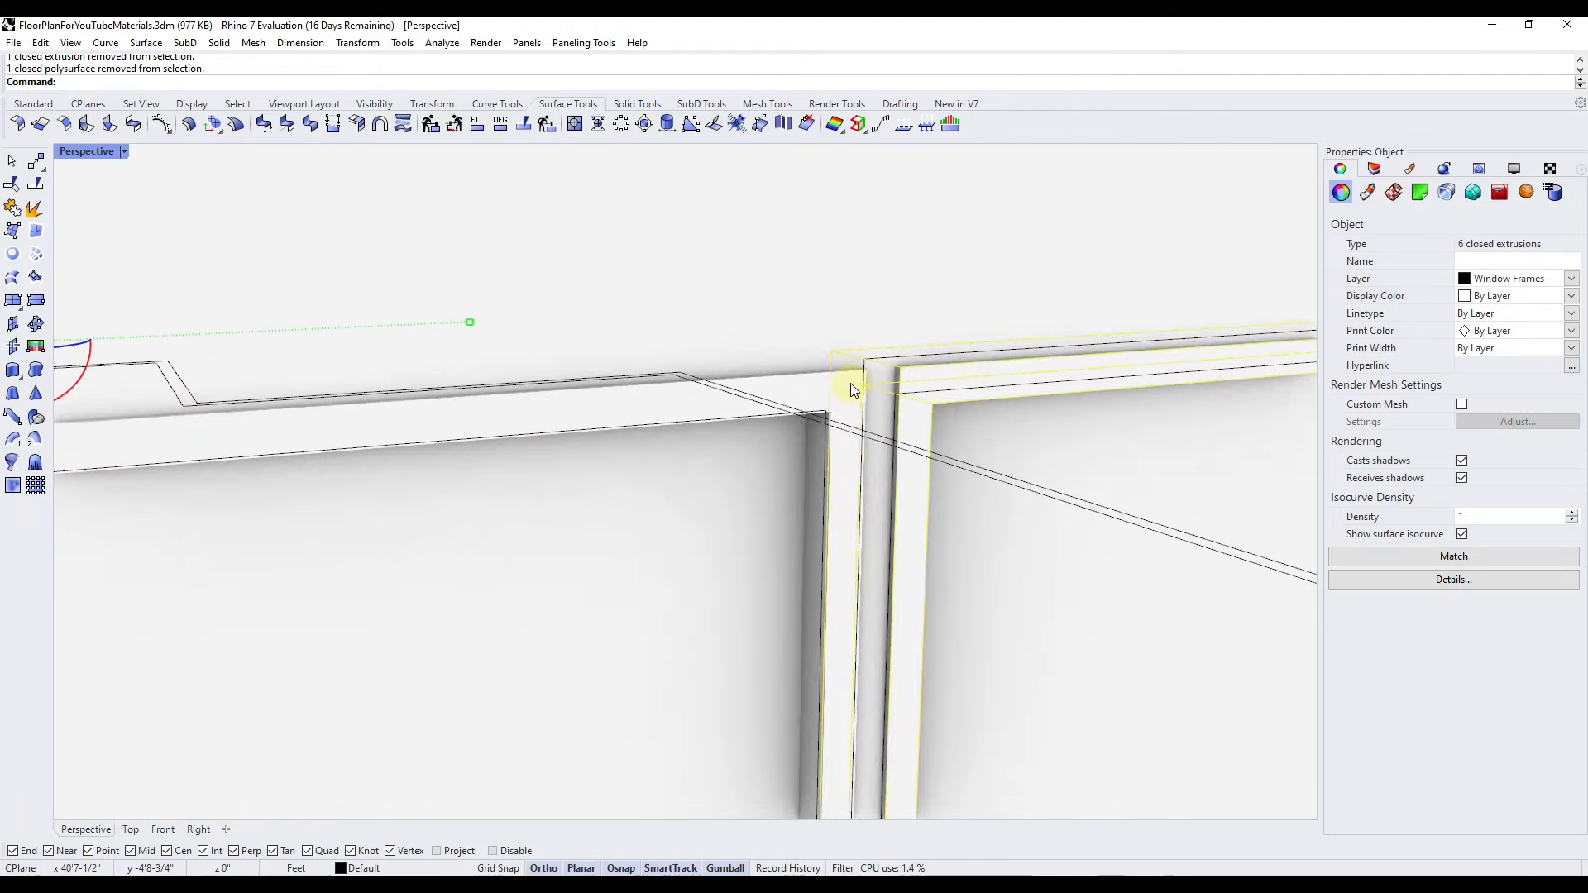
{"action": "left_click", "coordinate": [850, 383]}
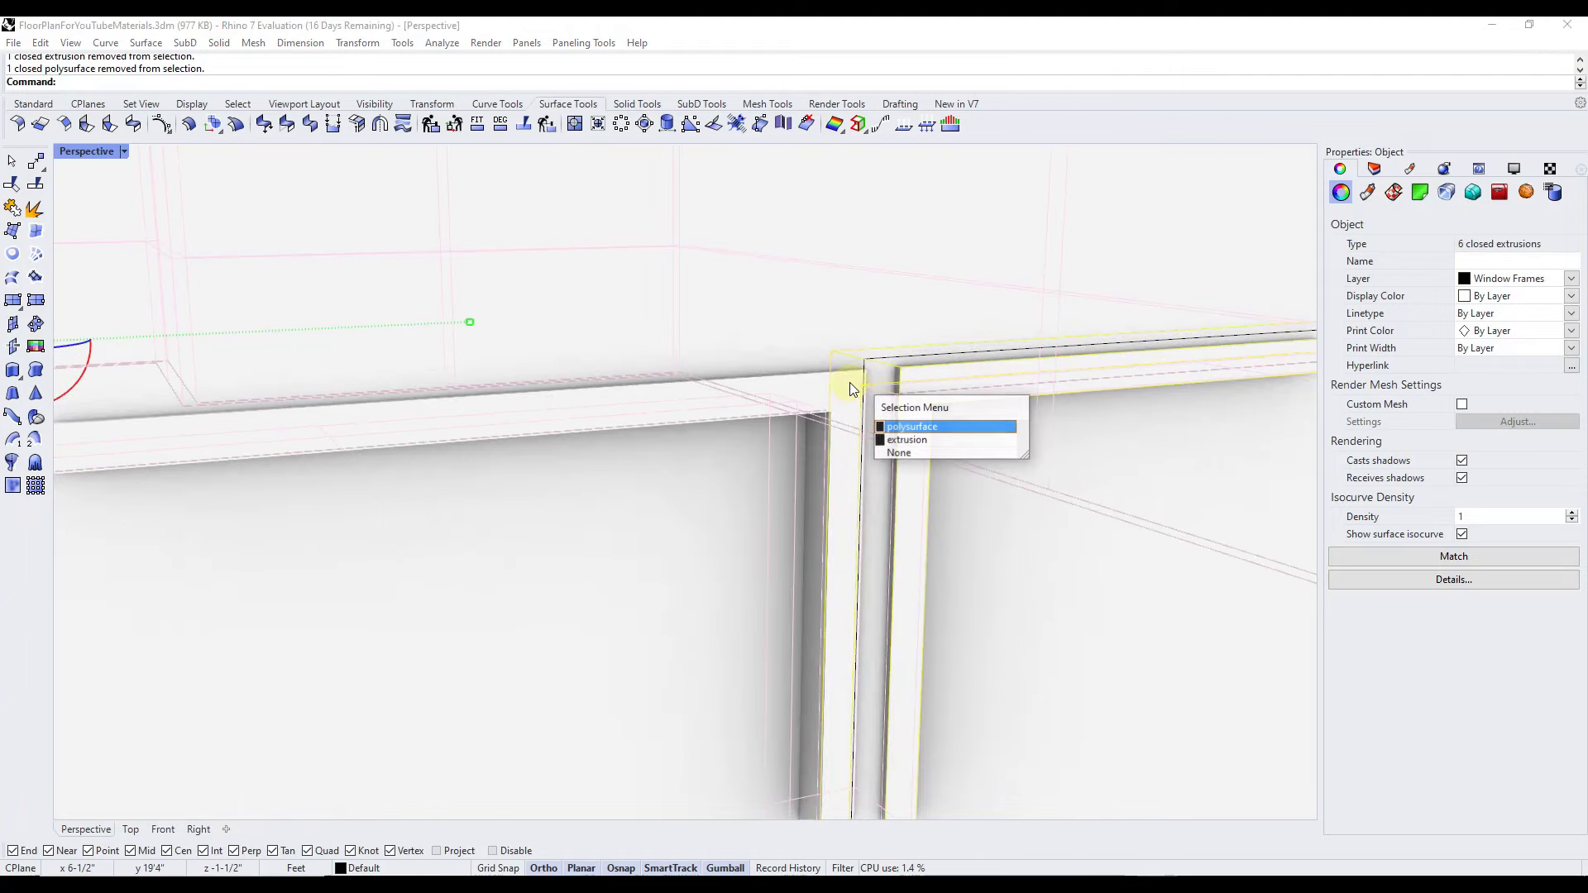
{"action": "left_click", "coordinate": [901, 441]}
{"action": "scroll", "coordinate": [931, 377], "scroll_direction": "down", "scroll_amount": 6}
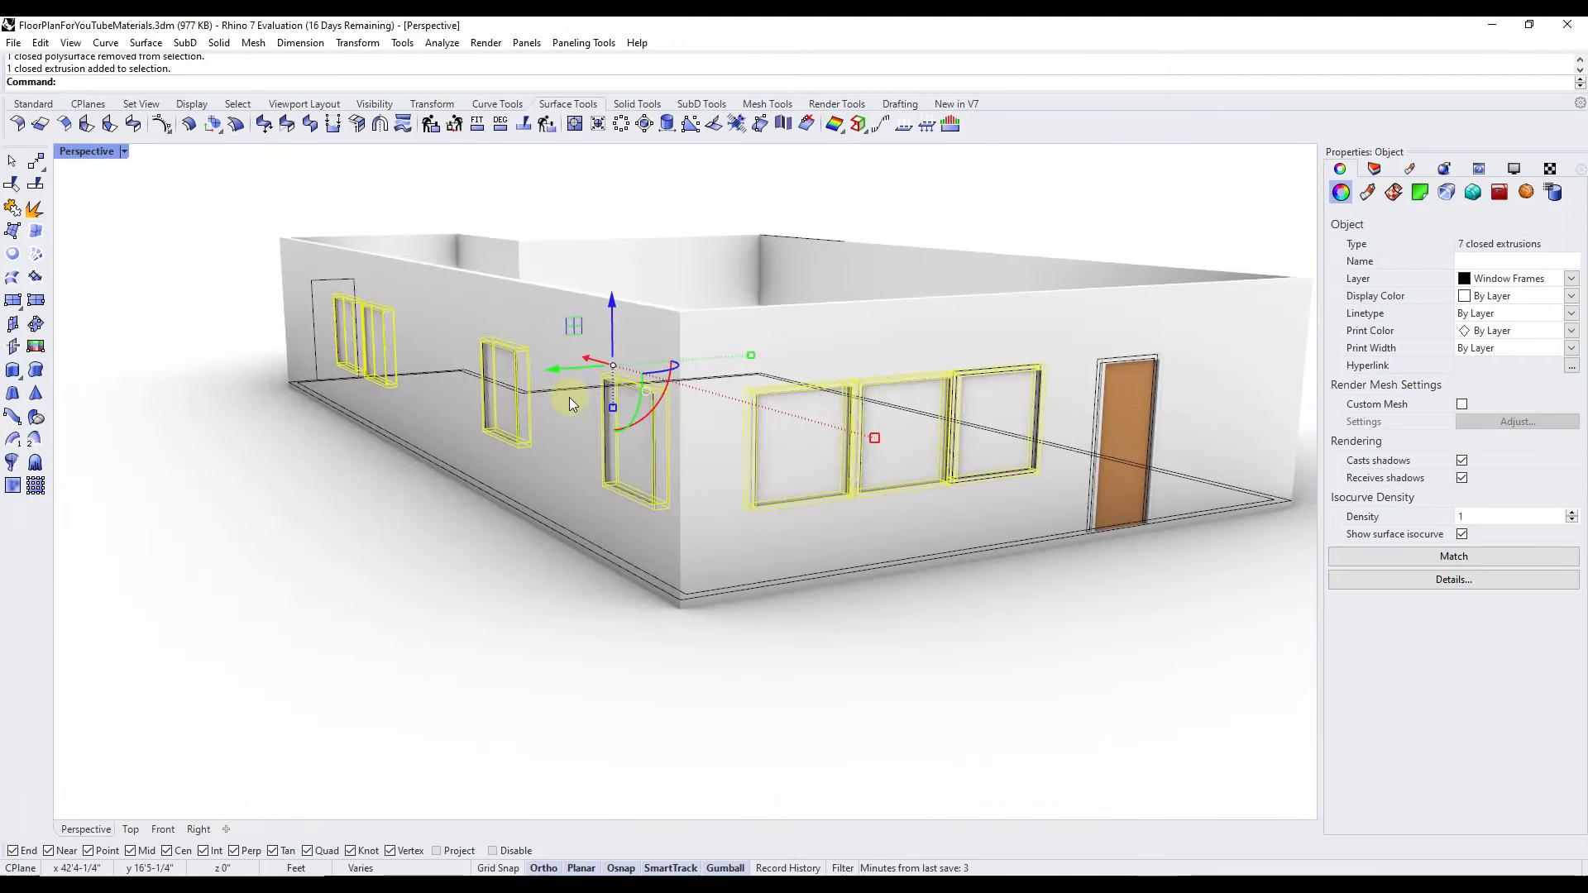
{"action": "left_click", "coordinate": [1374, 170]}
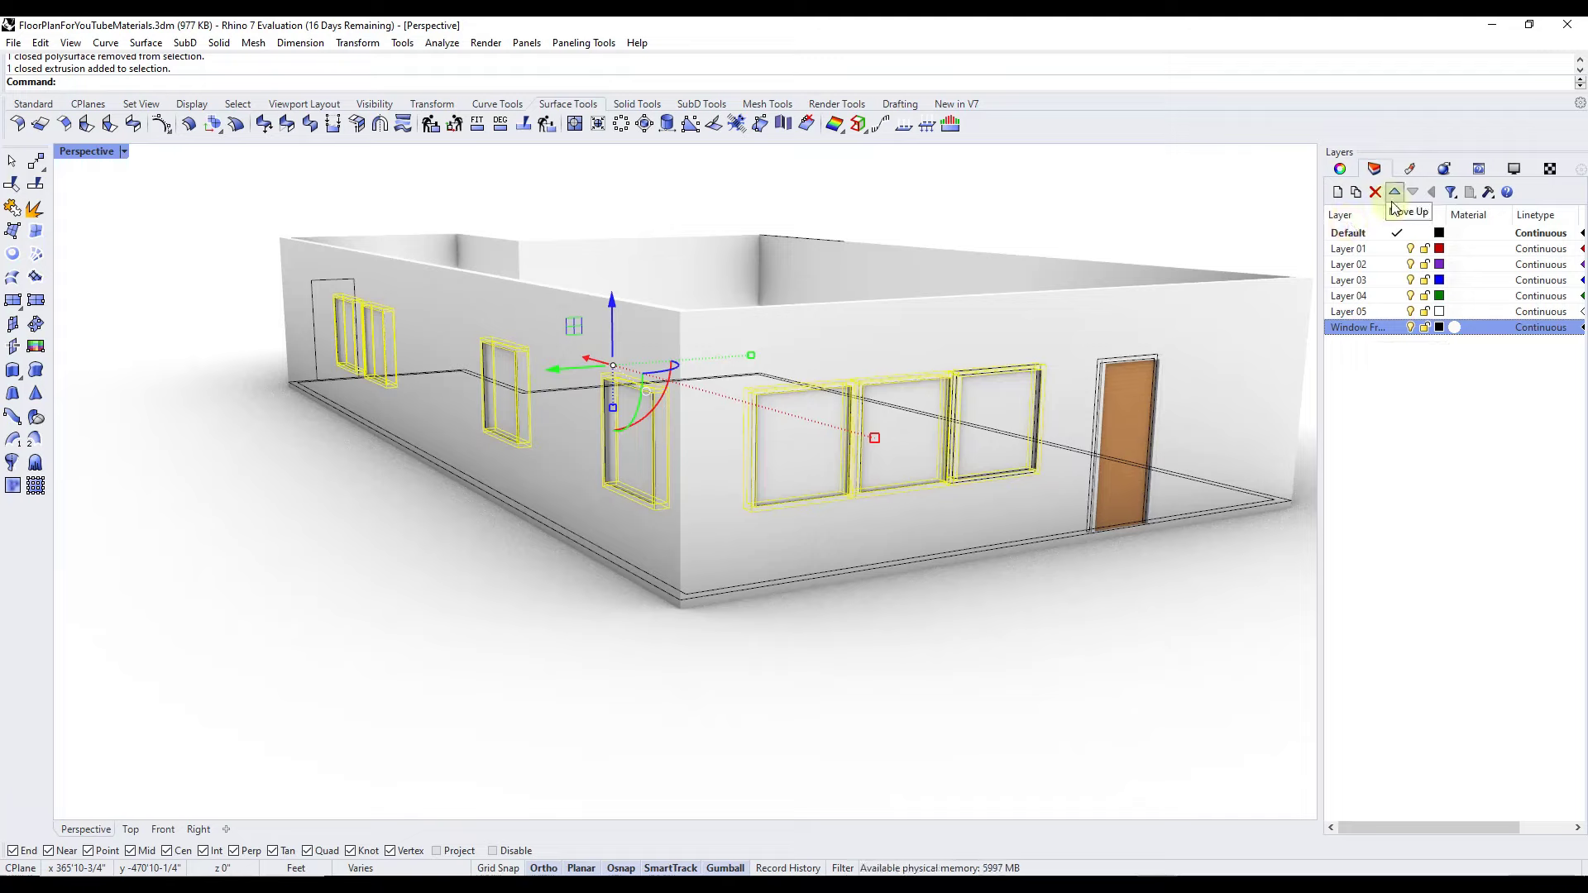
{"action": "right_click", "coordinate": [1380, 370]}
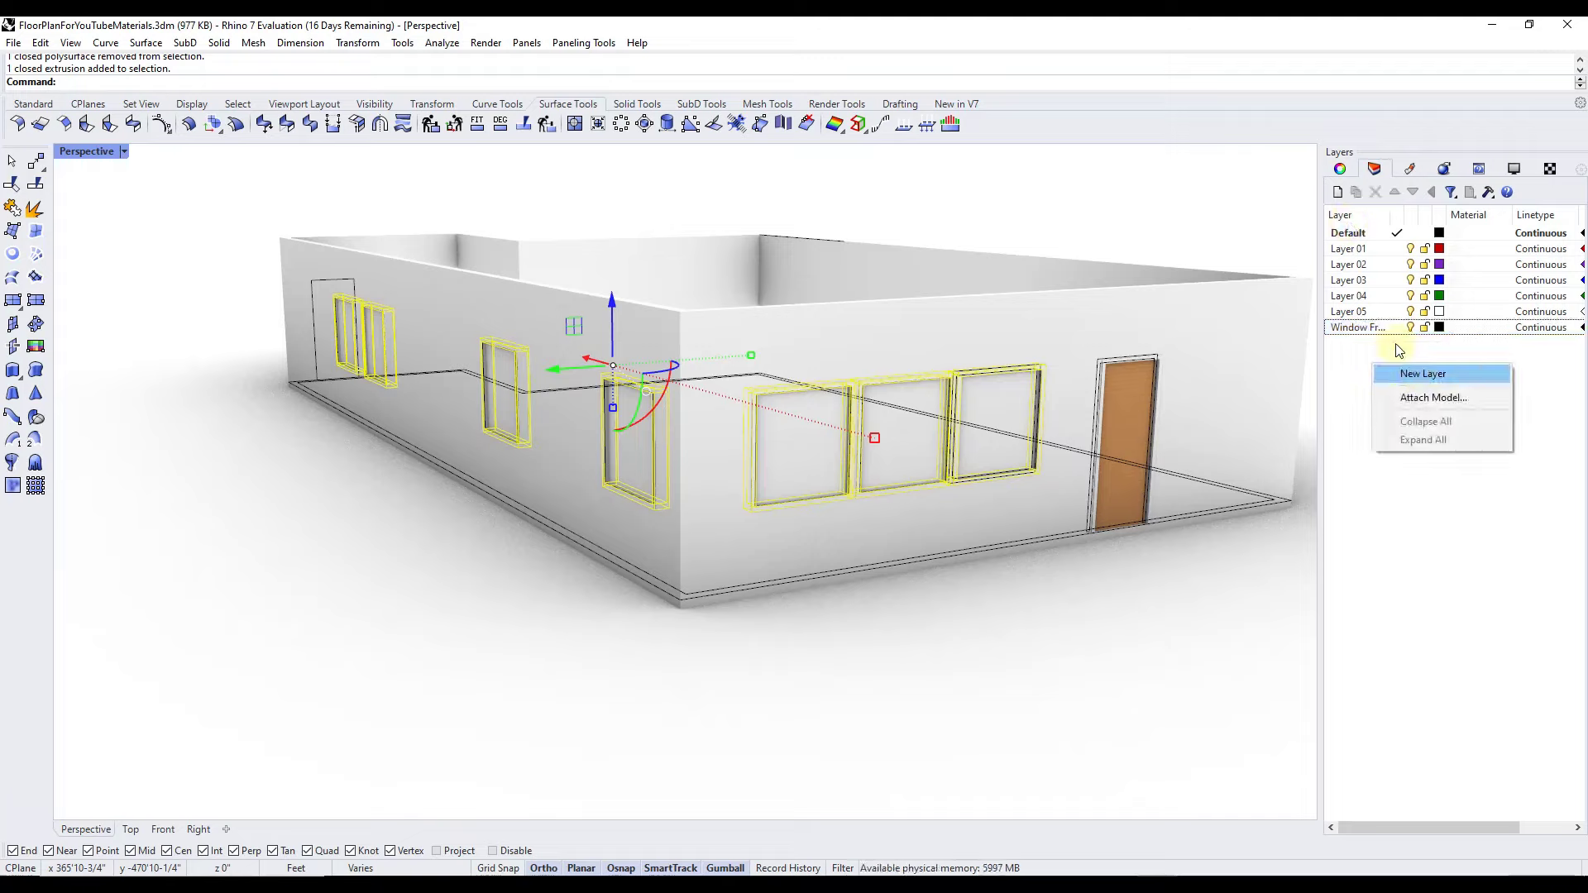
{"action": "left_click", "coordinate": [1363, 328]}
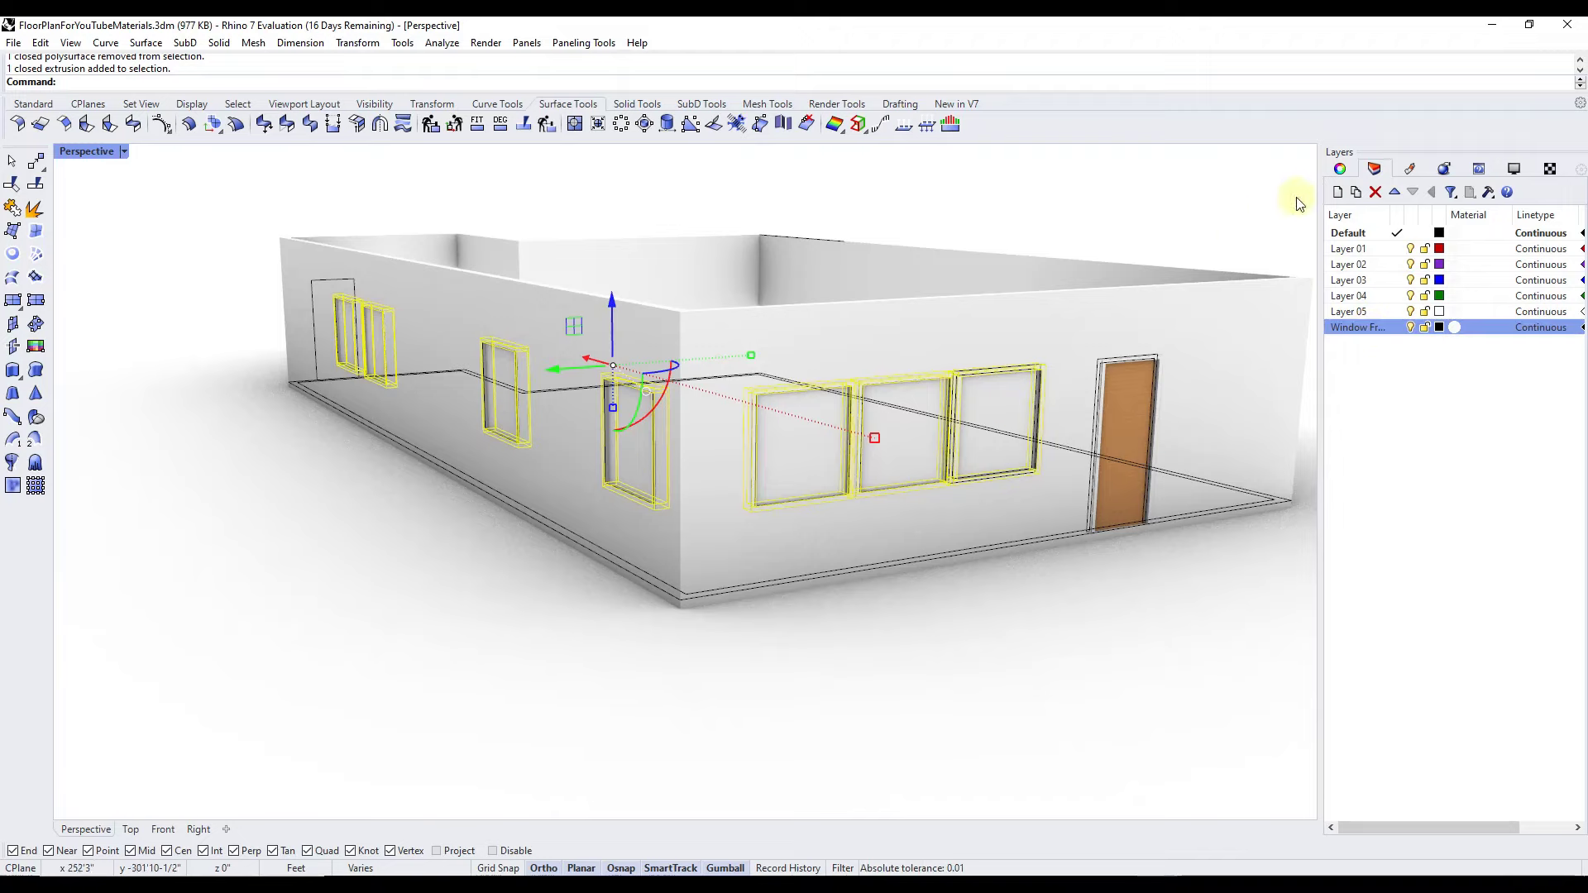
{"action": "left_click", "coordinate": [1340, 169]}
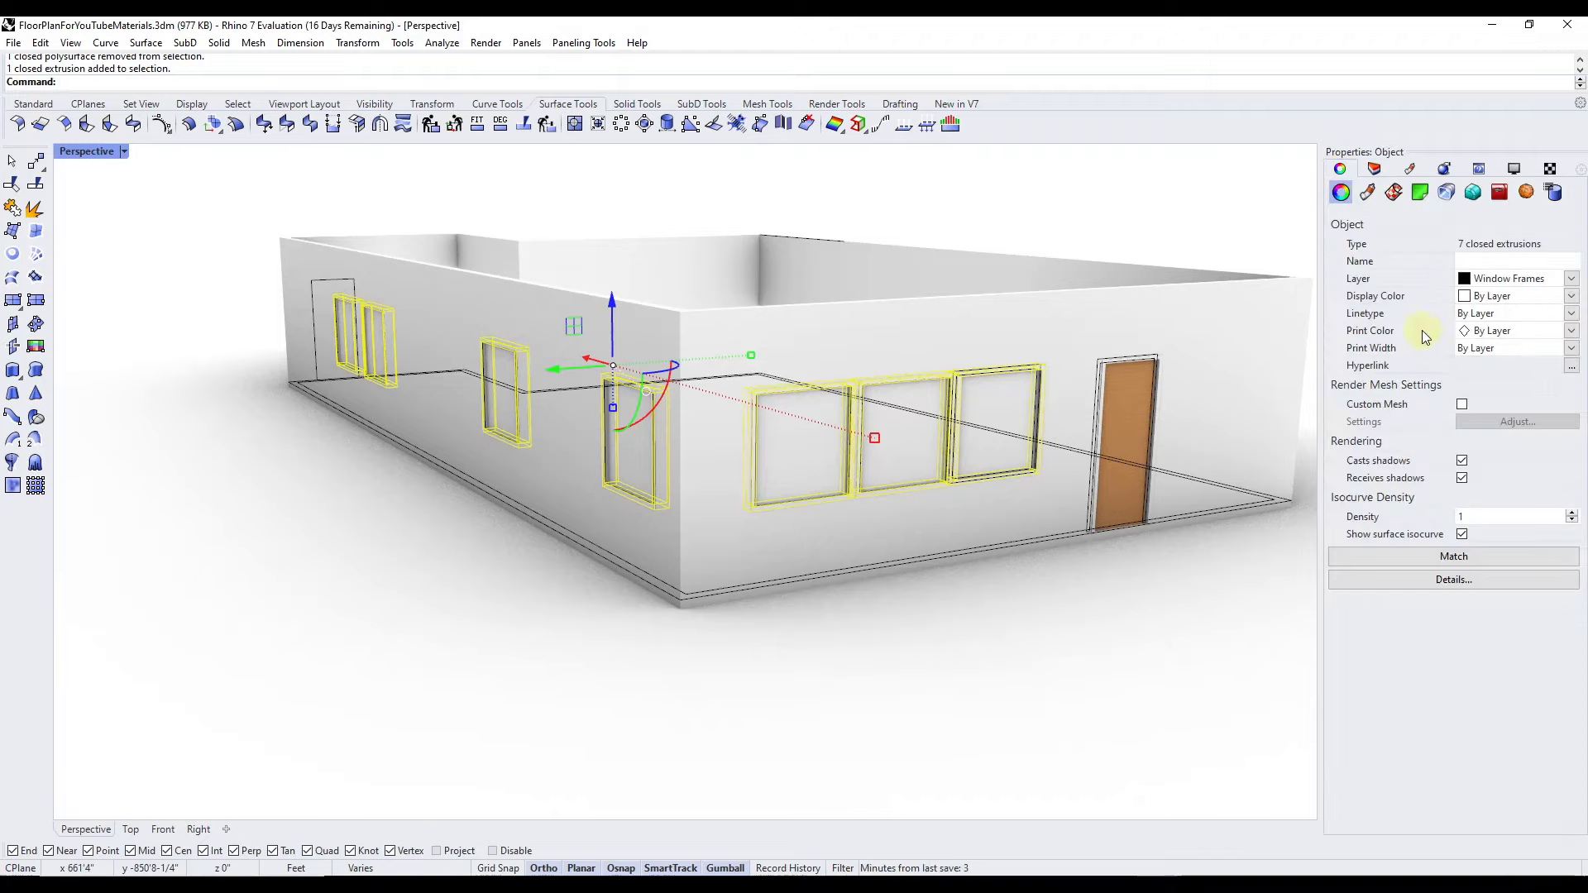
{"action": "left_click", "coordinate": [1516, 280]}
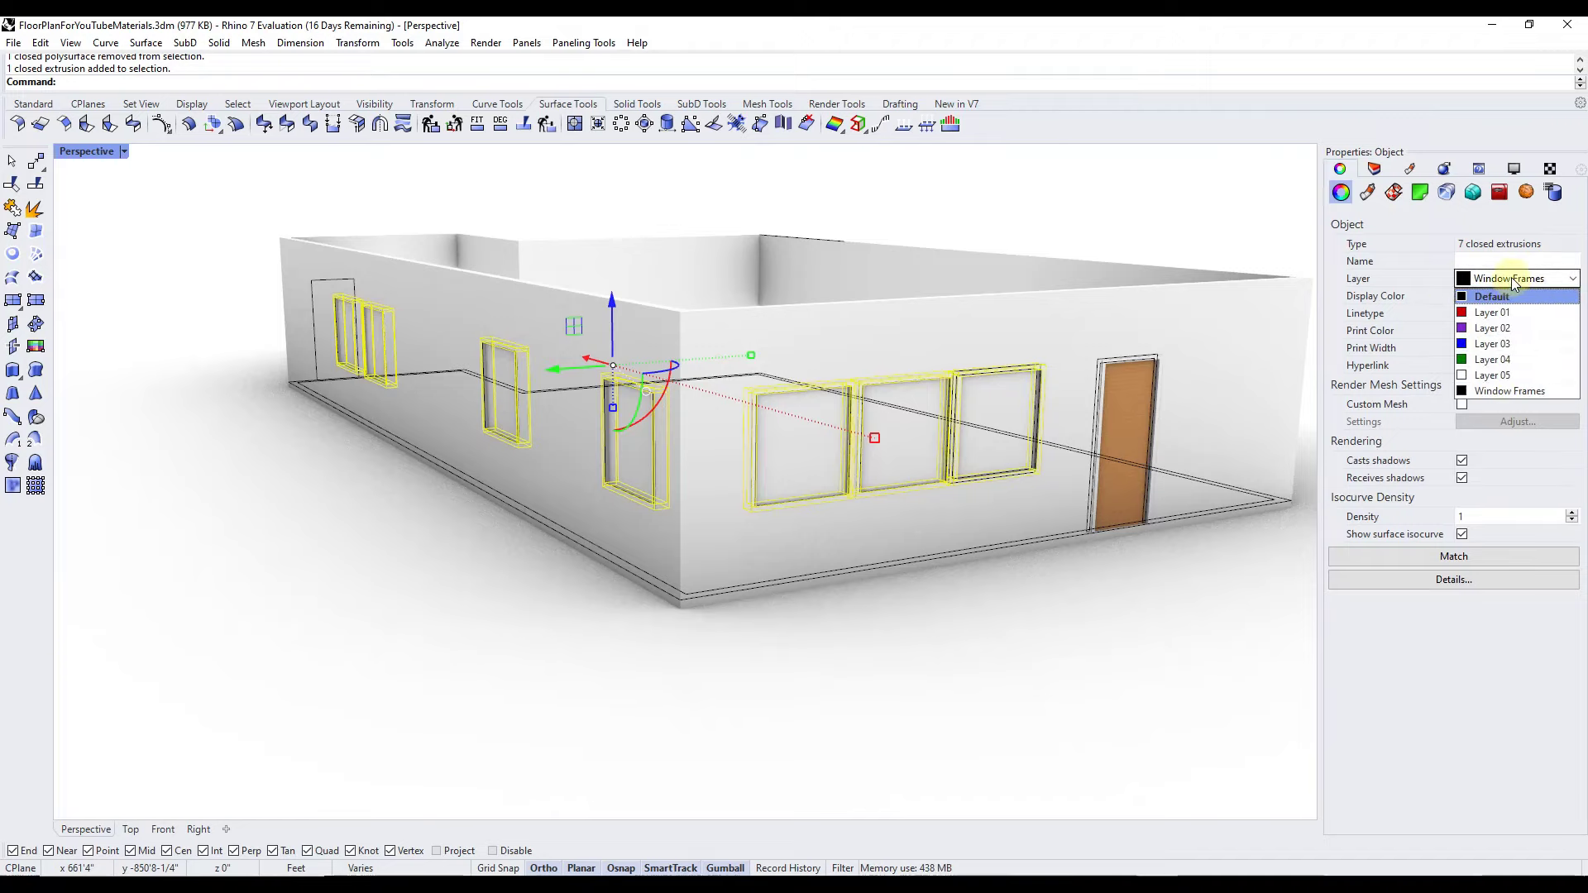
{"action": "left_click", "coordinate": [1515, 282]}
{"action": "left_click", "coordinate": [1514, 282]}
{"action": "left_click", "coordinate": [1502, 390]}
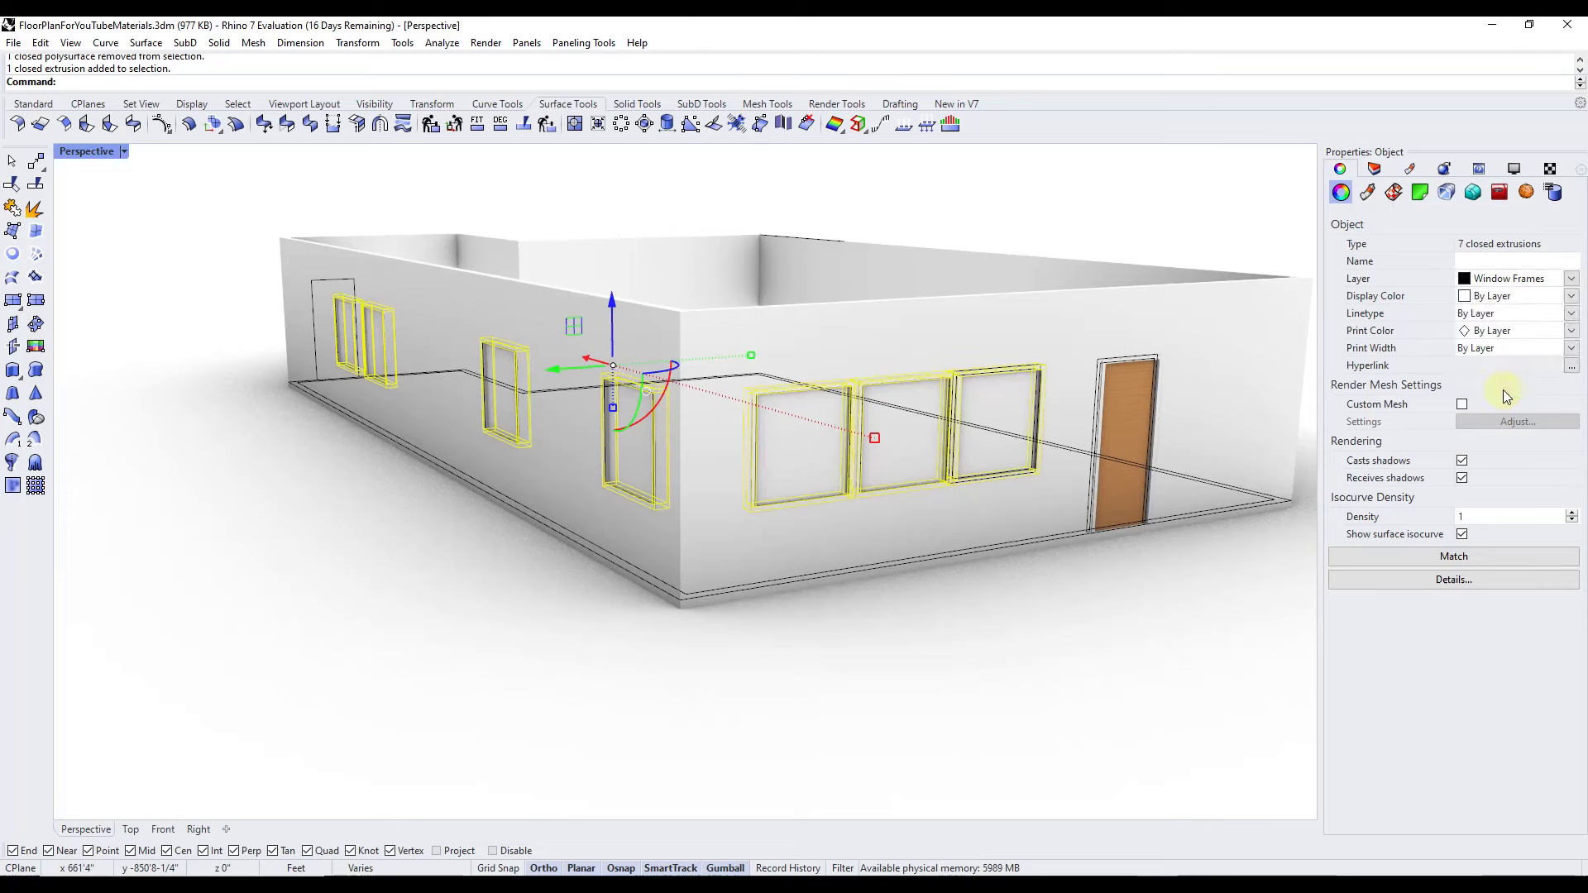
{"action": "left_click", "coordinate": [1065, 672]}
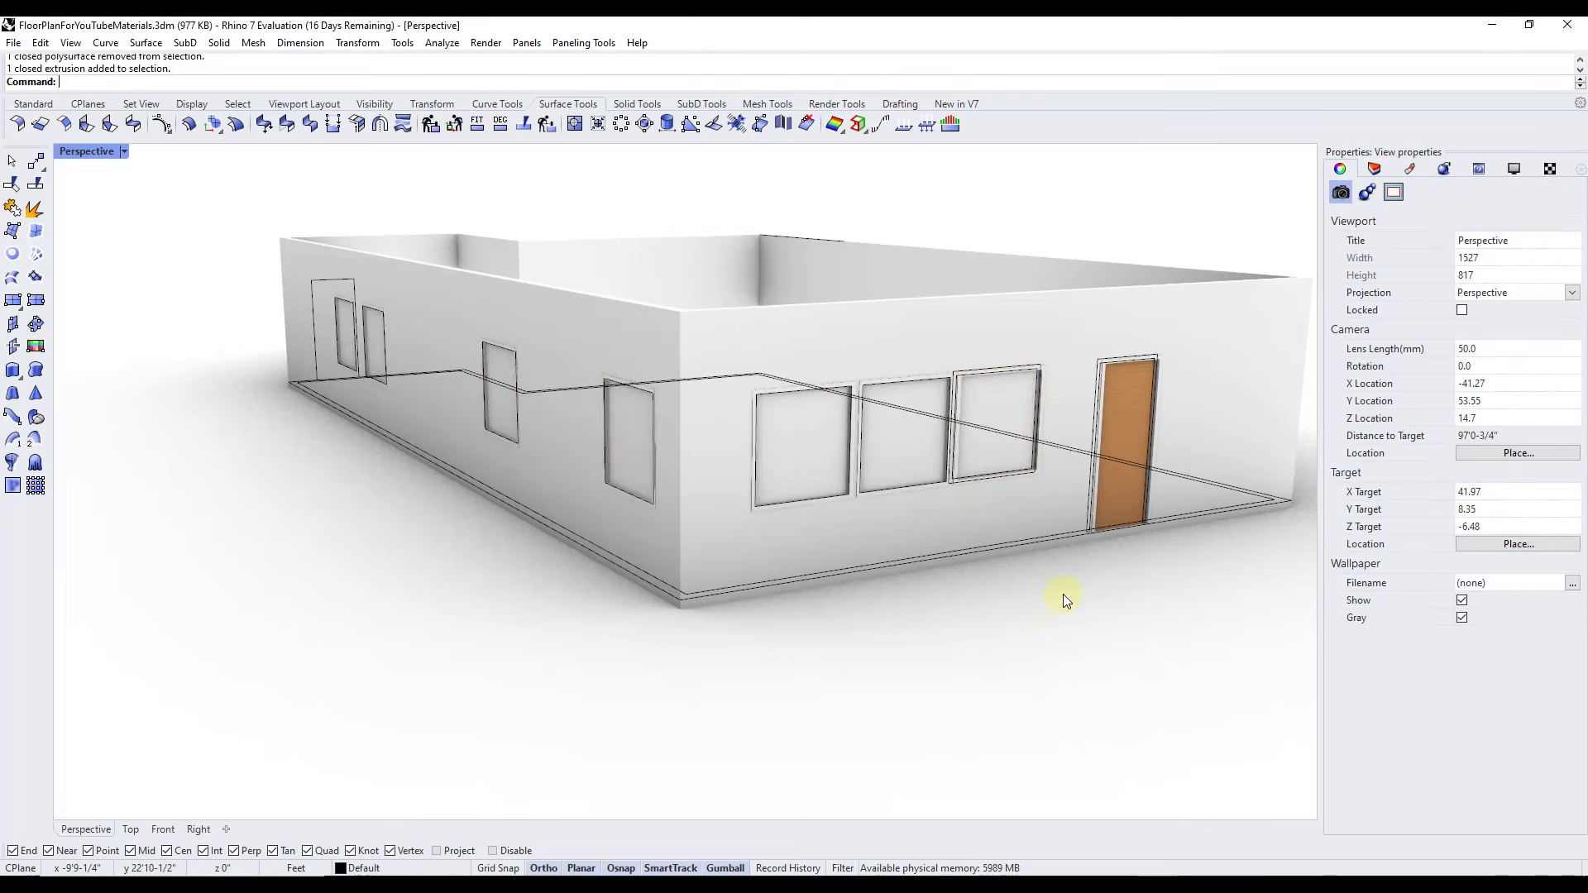
Select all seven window glass panes, picking the pane extrusion where objects overlap
{"action": "left_click", "coordinate": [999, 415]}
{"action": "left_click", "coordinate": [886, 416], "text": "shift"}
{"action": "left_click", "coordinate": [809, 425], "text": "shift"}
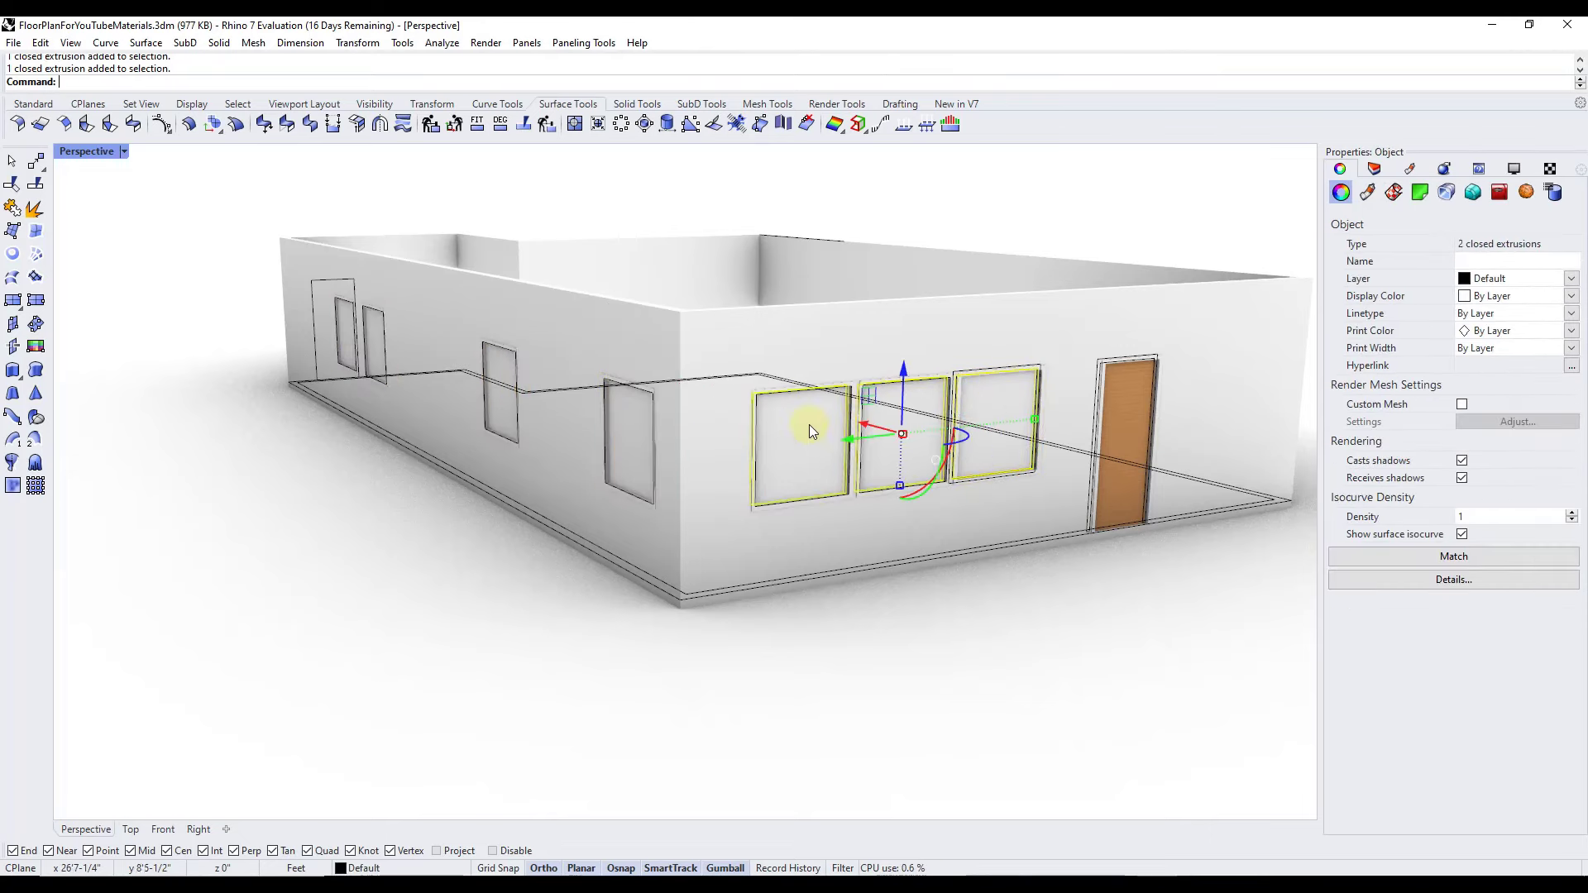
{"action": "left_click", "coordinate": [622, 437], "text": "shift"}
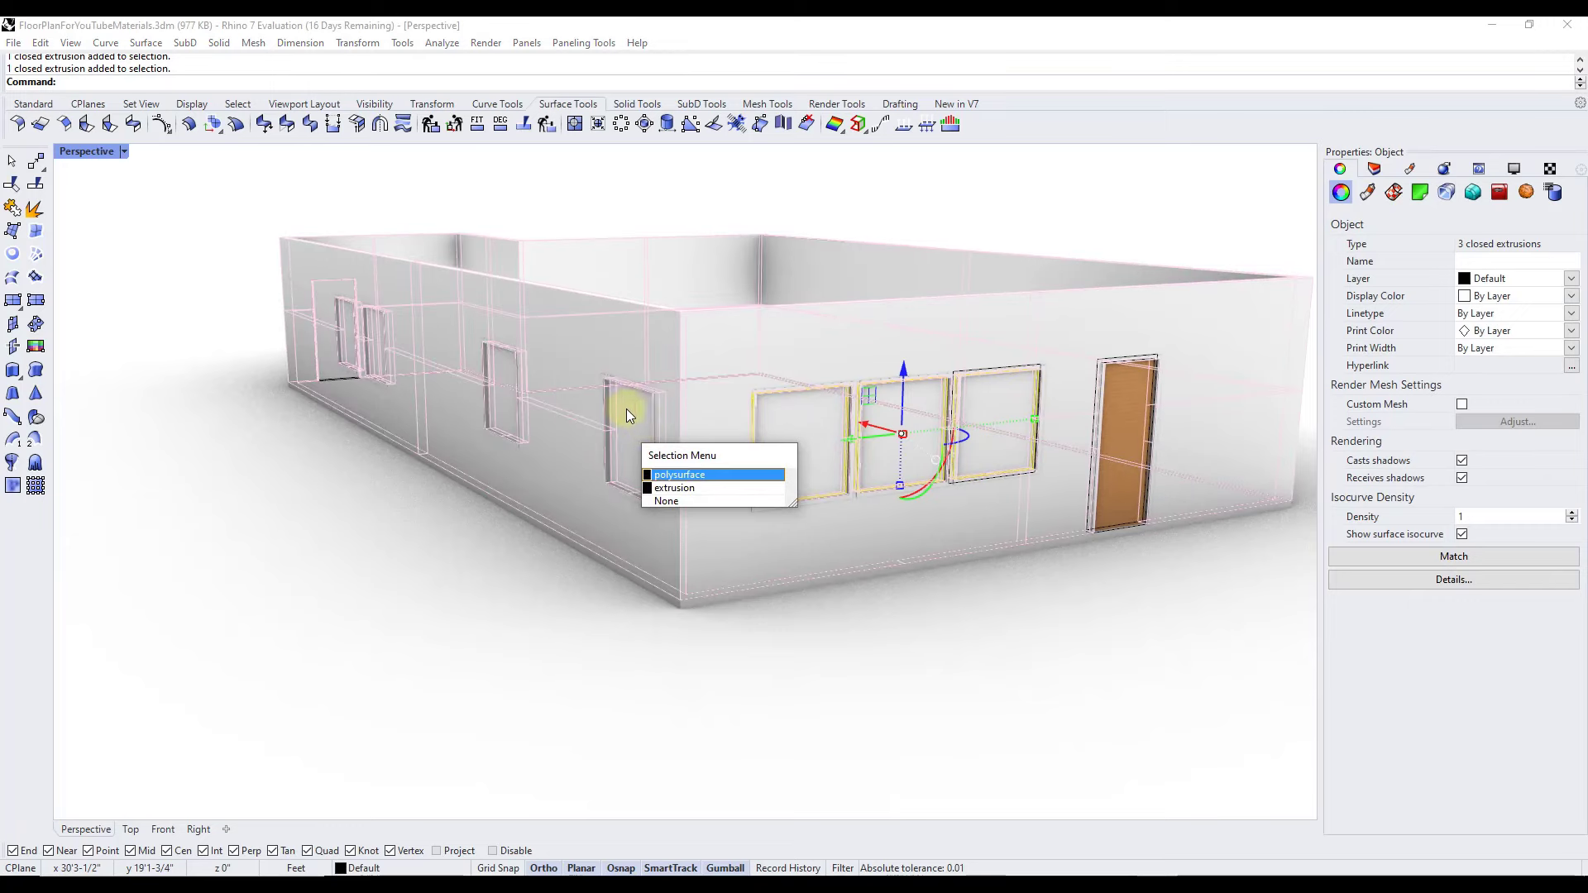
{"action": "left_click", "coordinate": [674, 489]}
{"action": "left_click", "coordinate": [503, 374], "text": "shift"}
{"action": "left_click", "coordinate": [374, 364], "text": "shift"}
{"action": "scroll", "coordinate": [1274, 420], "scroll_direction": "down", "scroll_amount": 5}
{"action": "scroll", "coordinate": [1046, 420], "scroll_direction": "up", "scroll_amount": 3}
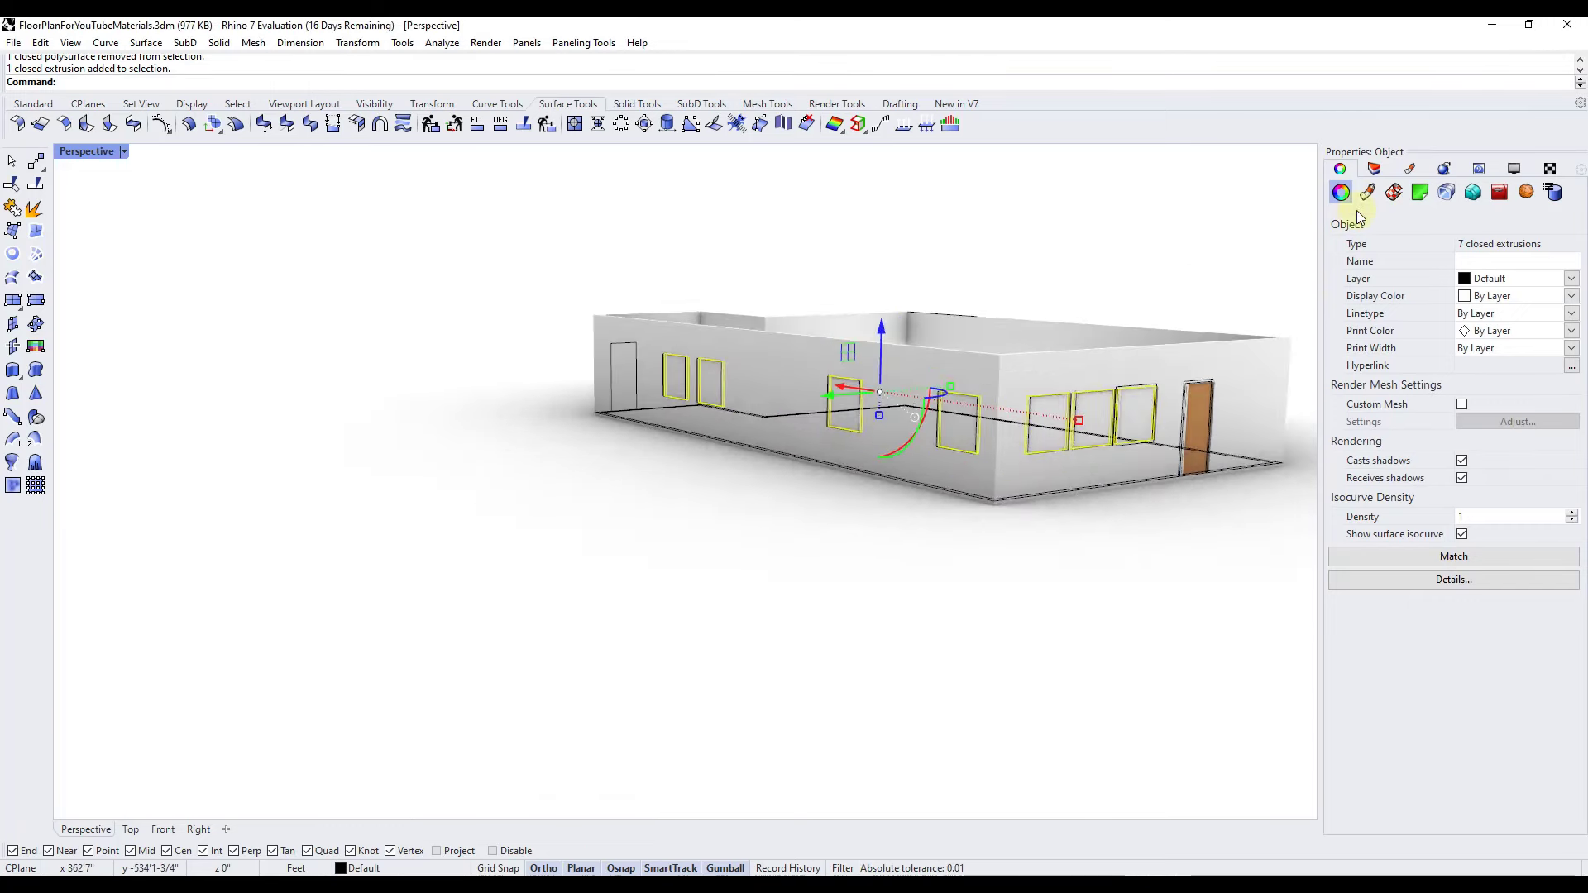
Create a new layer named Glass
{"action": "left_click", "coordinate": [1374, 169]}
{"action": "right_click", "coordinate": [1432, 374]}
{"action": "left_click", "coordinate": [1463, 385]}
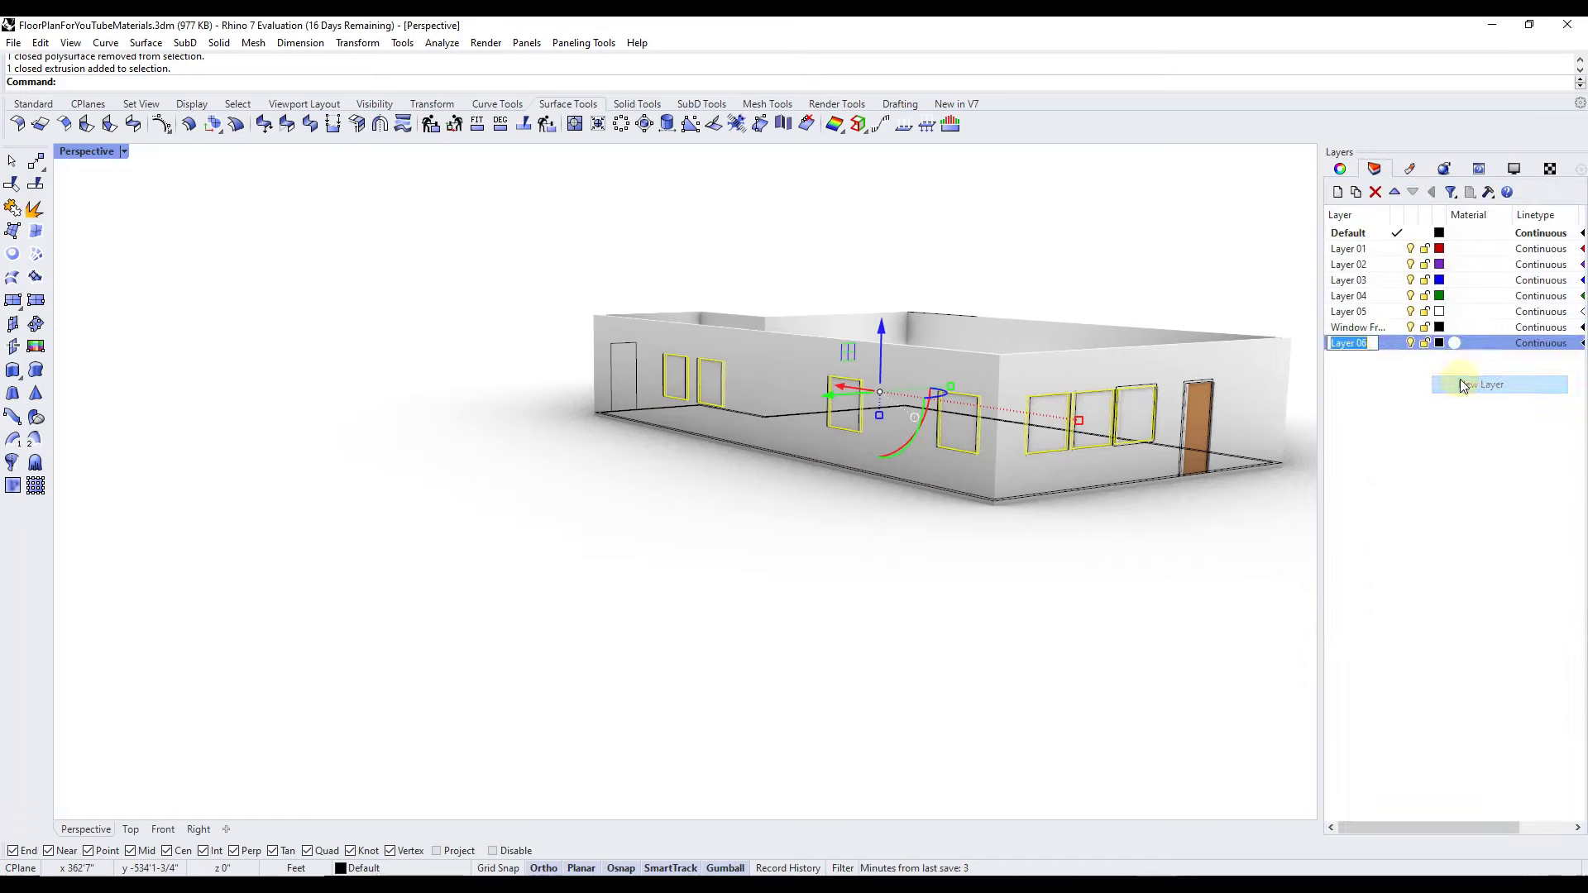
{"action": "type", "text": "Glass"}
{"action": "key", "text": "Return"}
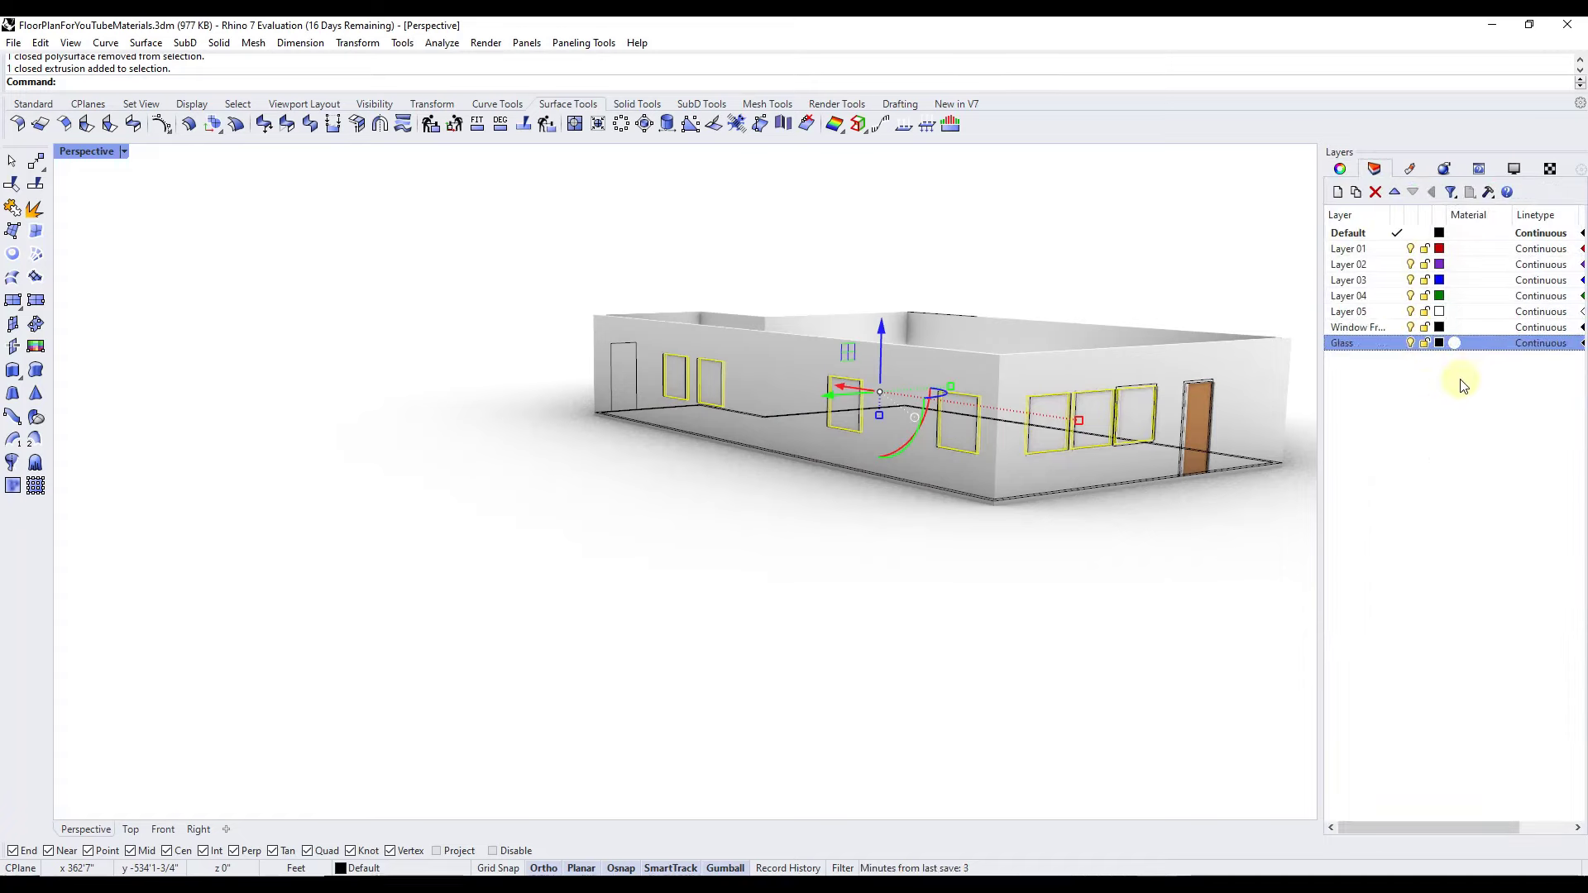
Move the selected panes onto the Glass layer and clear the selection
{"action": "left_click", "coordinate": [1342, 170]}
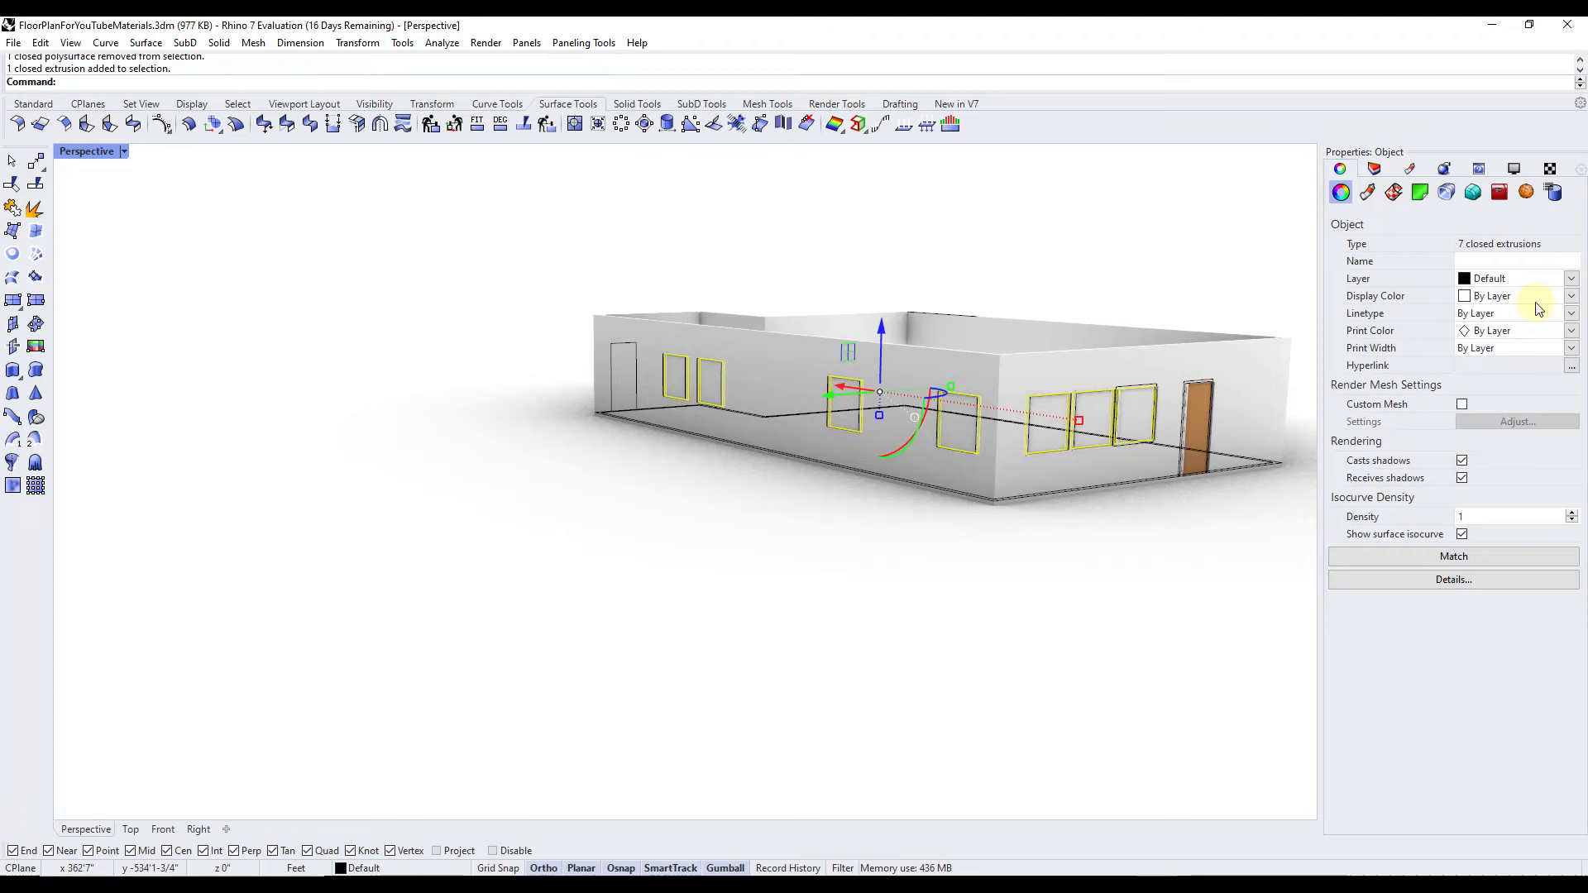
{"action": "left_click", "coordinate": [1494, 283]}
{"action": "left_click", "coordinate": [1489, 393]}
{"action": "left_click", "coordinate": [1220, 537]}
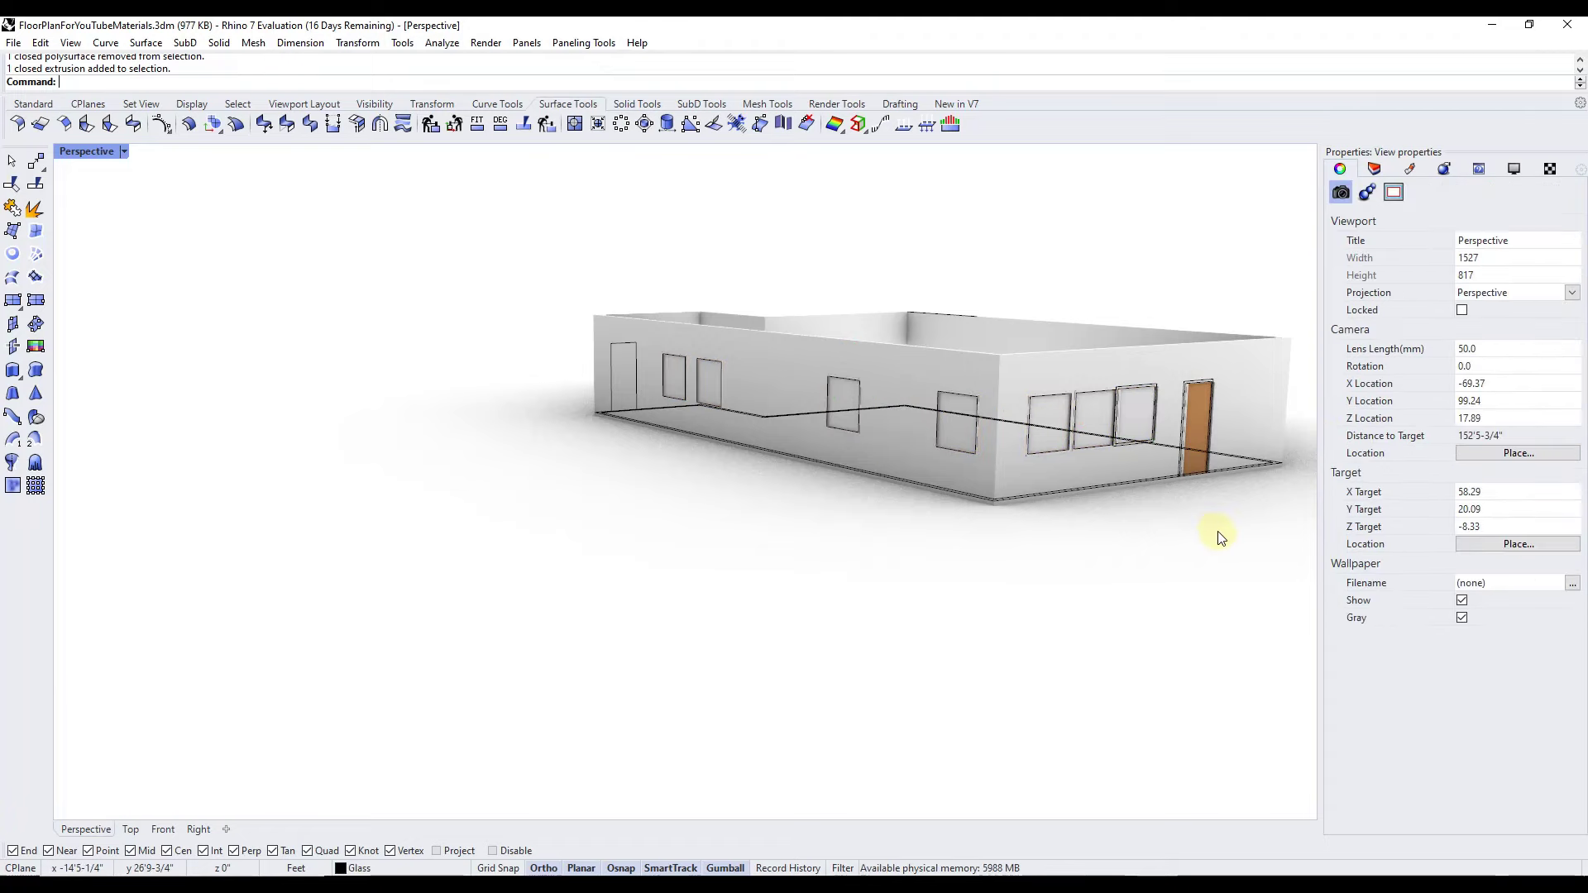
Select every object on the Window Frames layer and bring up their material assignment choices
{"action": "right_click_drag", "start_coordinate": [1220, 538], "coordinate": [1017, 602]}
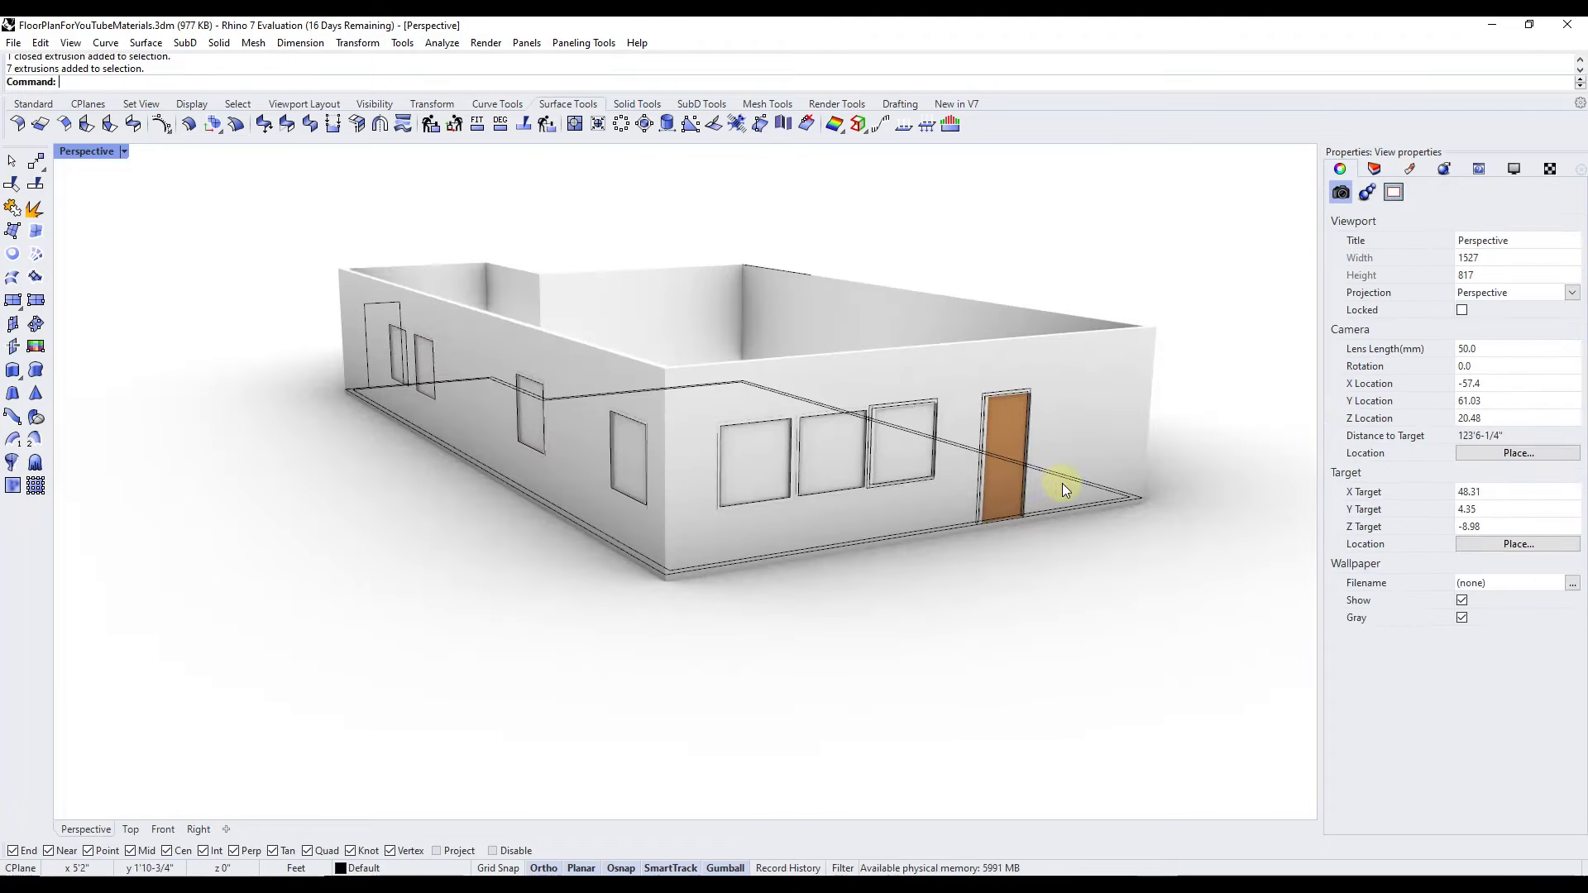
{"action": "left_click", "coordinate": [1374, 169]}
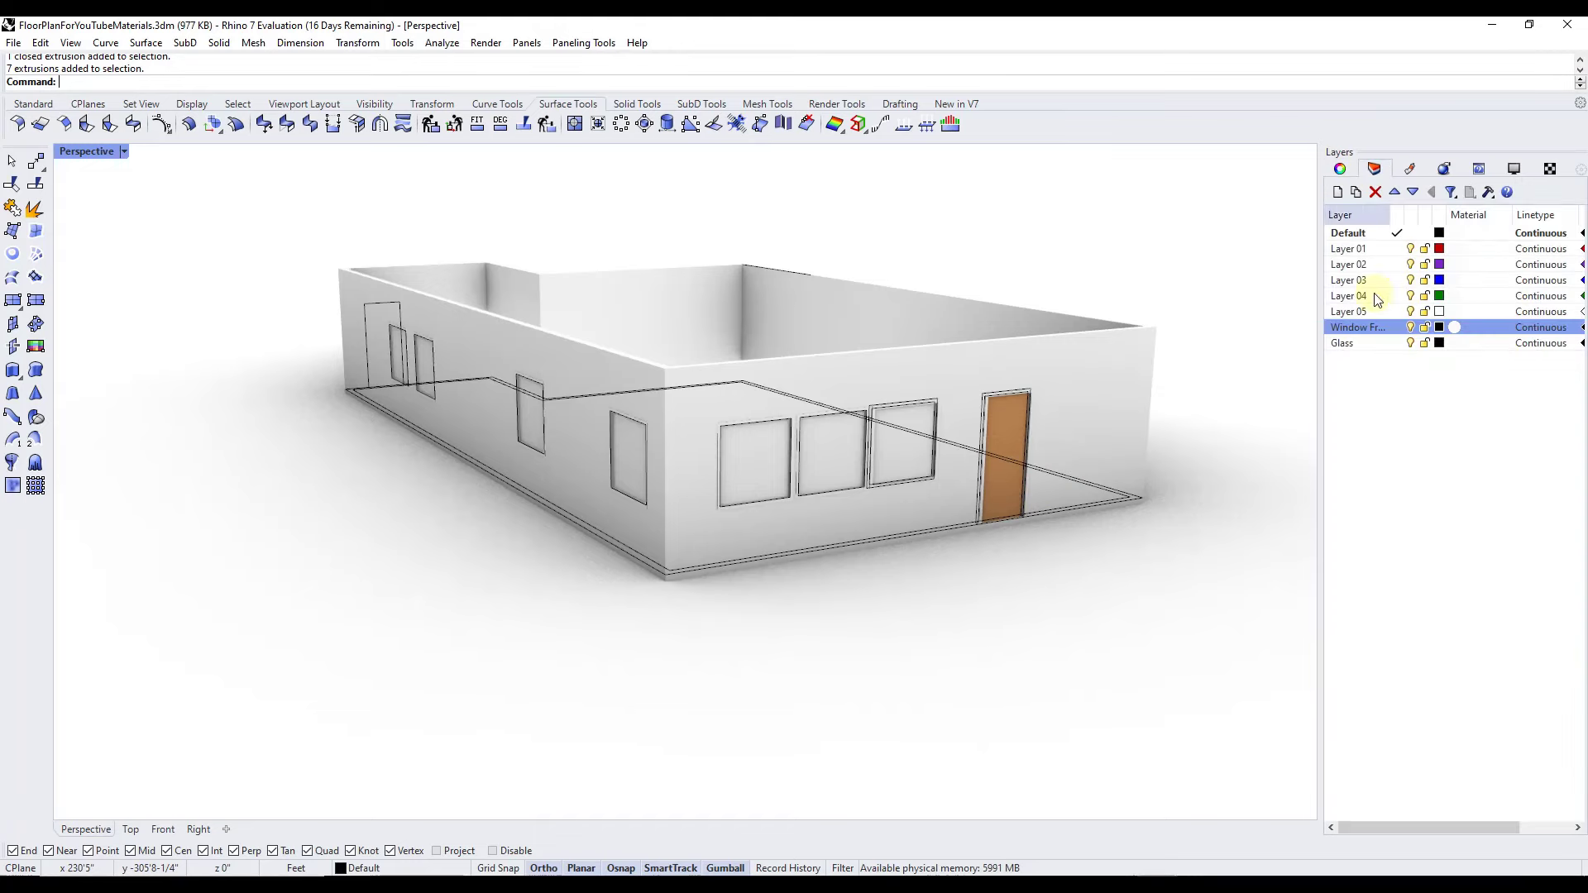
{"action": "right_click", "coordinate": [1357, 328]}
{"action": "left_click", "coordinate": [1421, 579]}
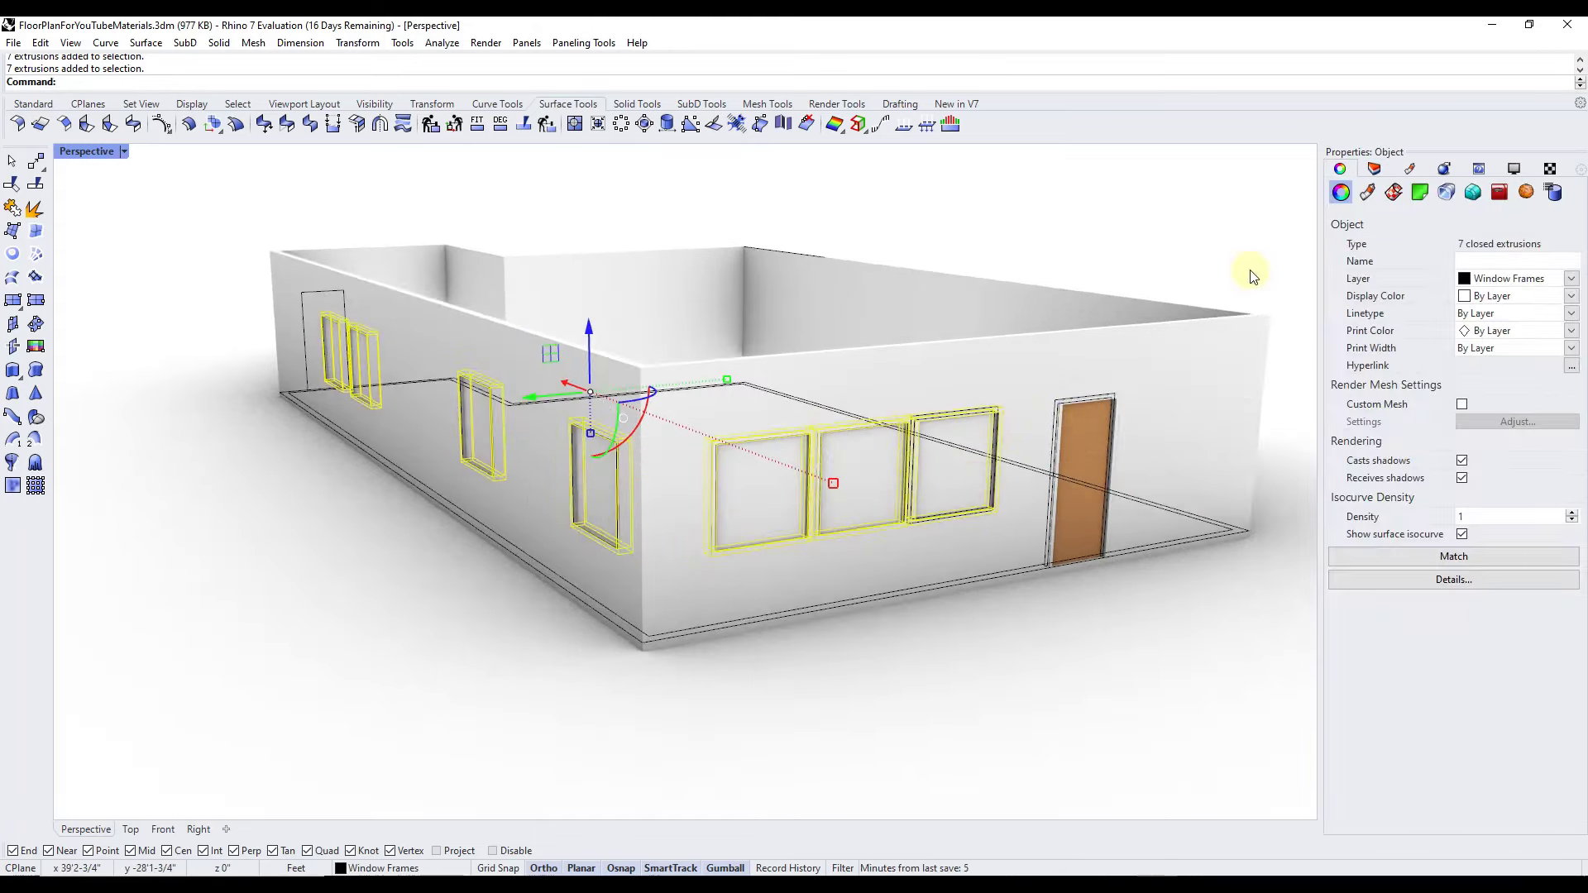
{"action": "left_click", "coordinate": [1369, 196]}
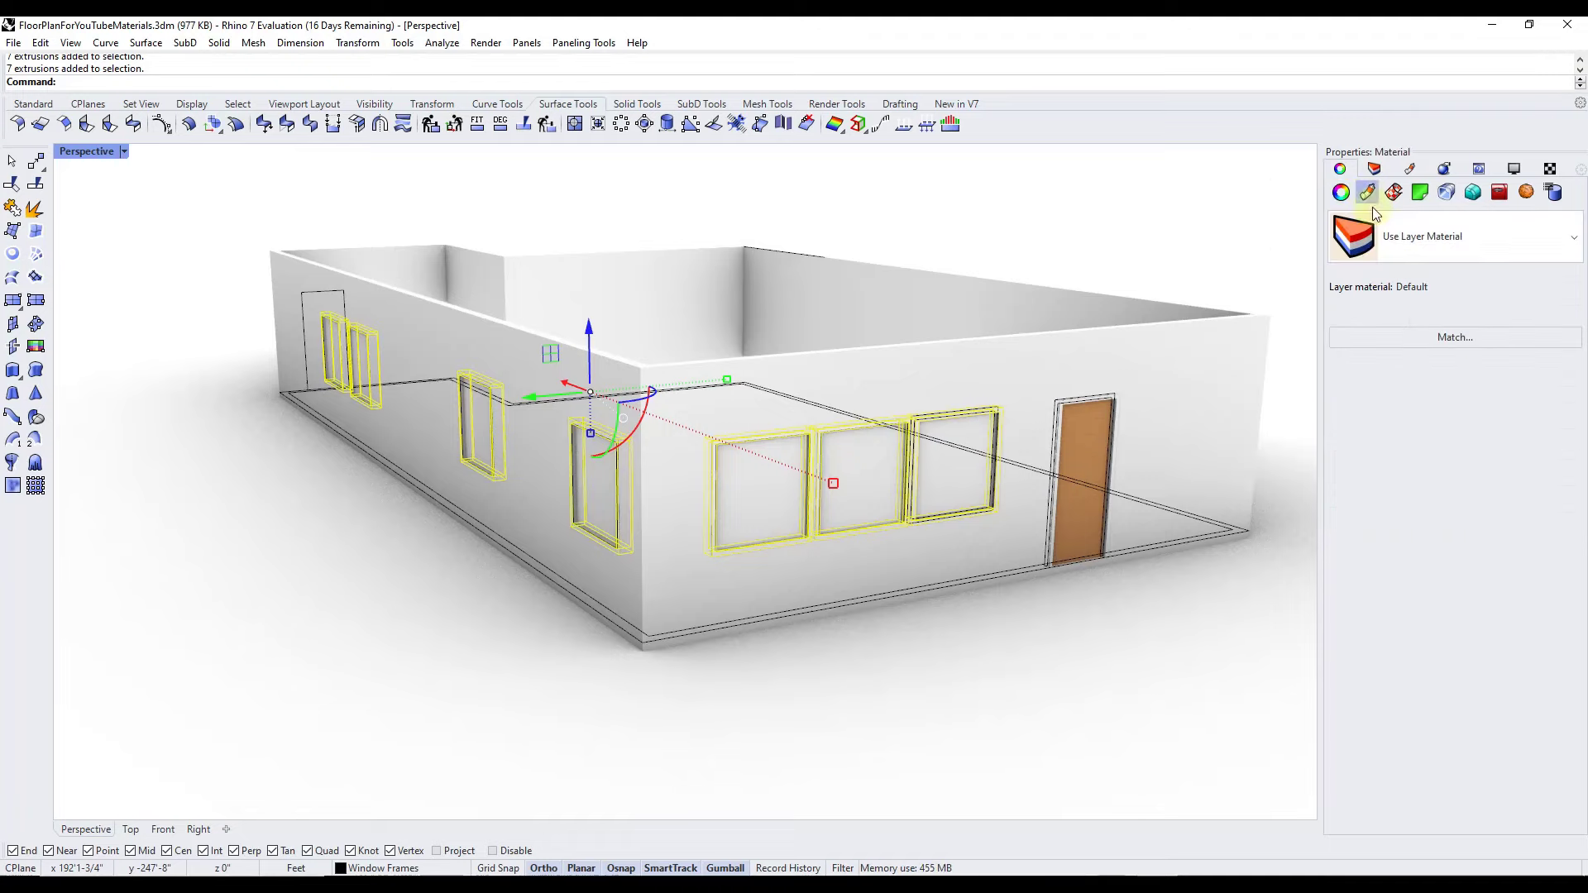
{"action": "left_click", "coordinate": [1411, 238]}
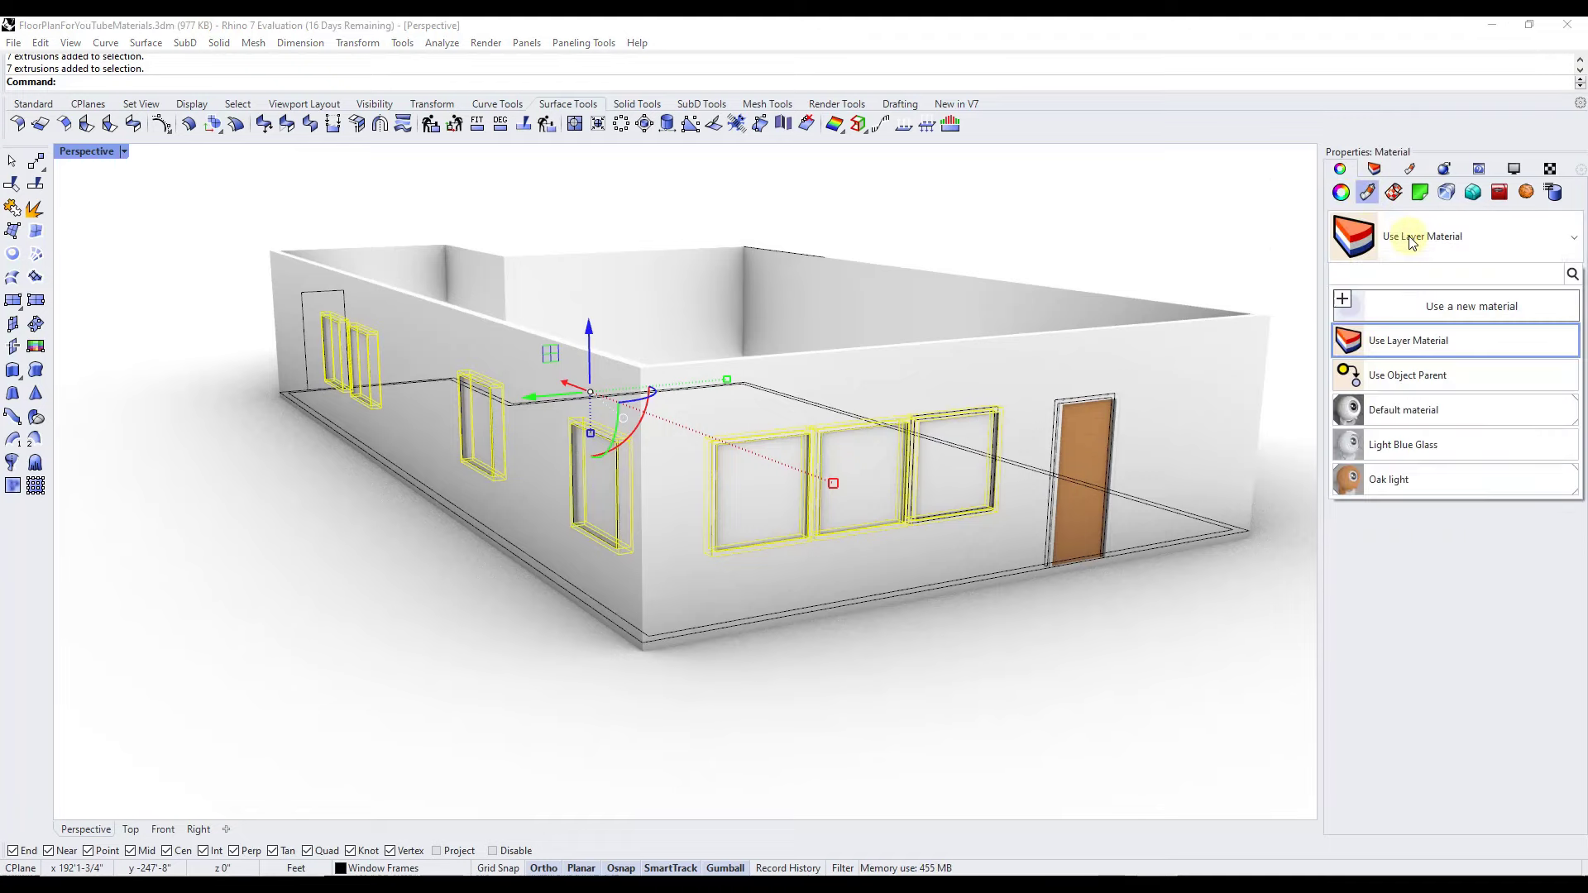
Set the frames to Use Layer Material and import Black Matte Paint from the Paint > Matte library
{"action": "left_click", "coordinate": [1407, 341]}
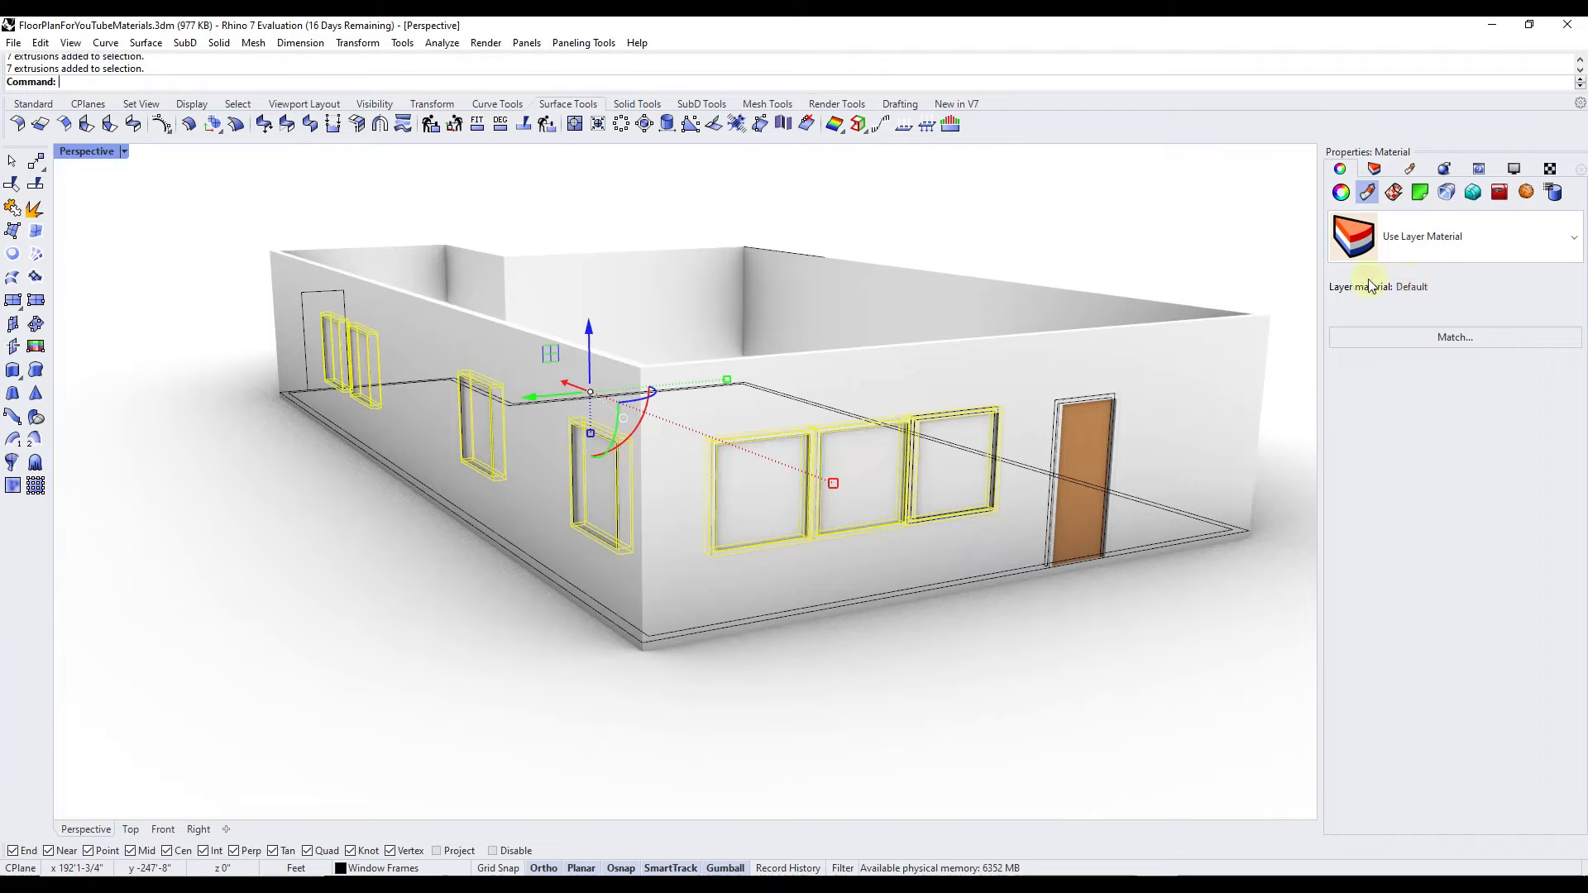
{"action": "left_click", "coordinate": [1411, 289]}
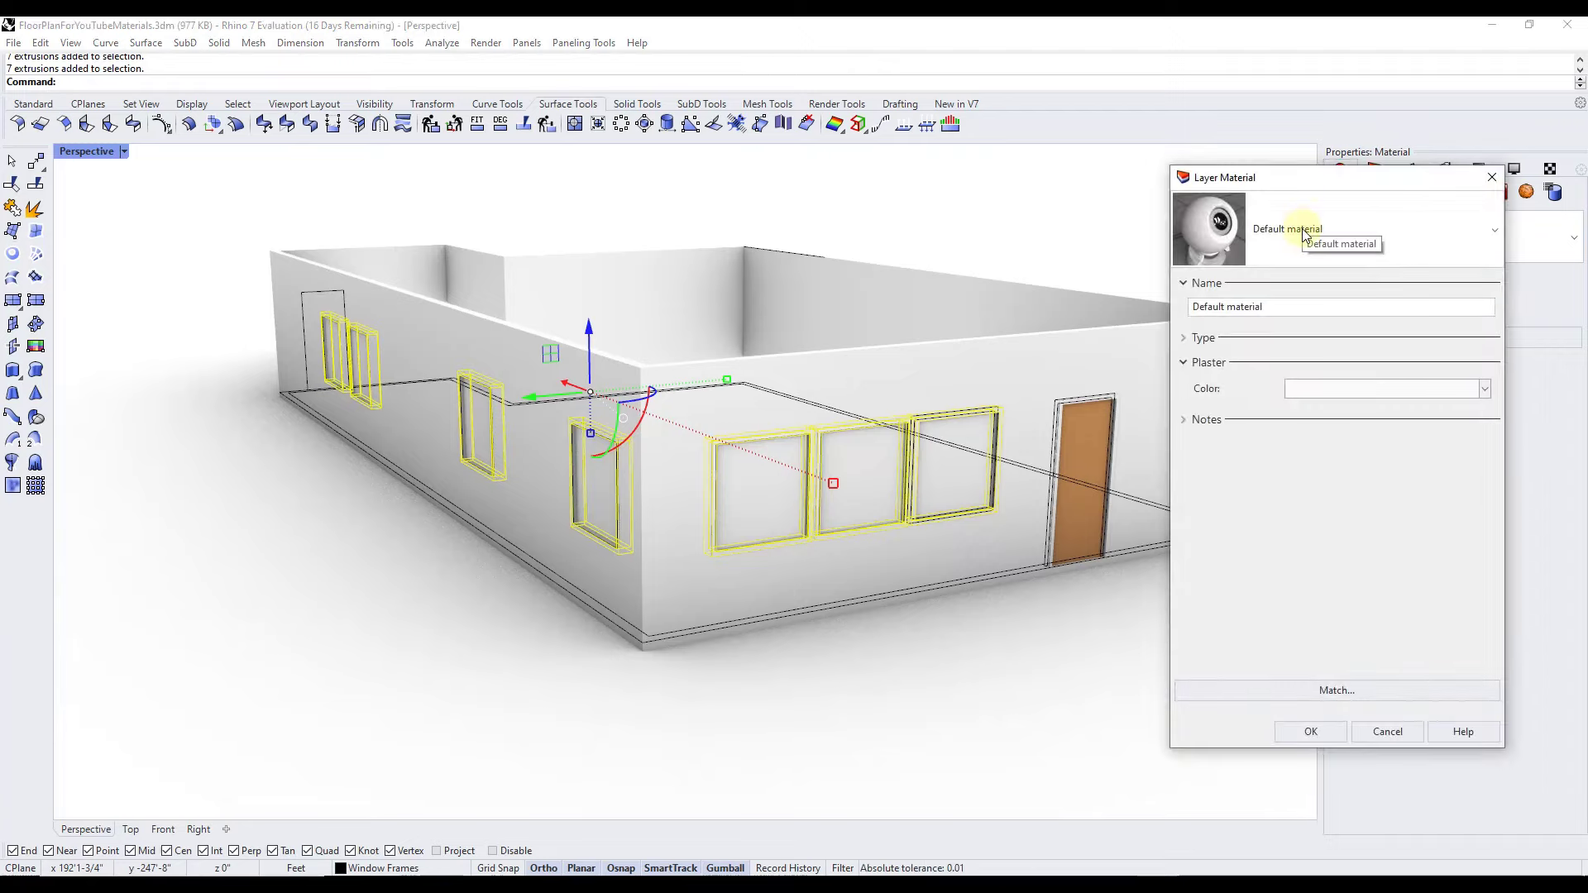
{"action": "left_click", "coordinate": [1304, 230]}
{"action": "left_click", "coordinate": [1257, 317]}
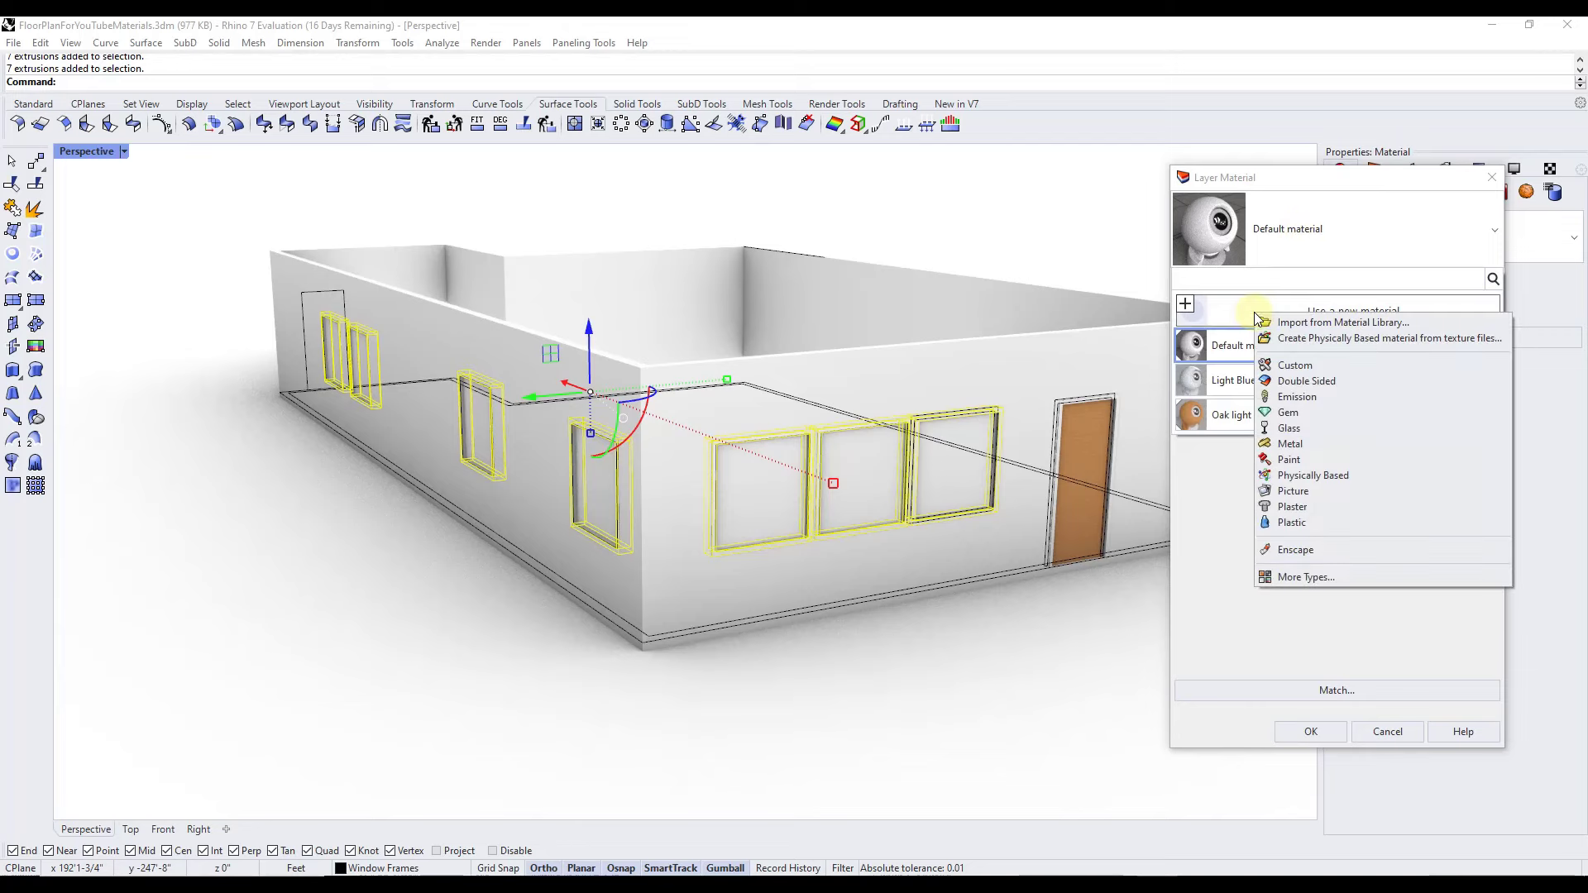
{"action": "left_click", "coordinate": [1261, 313]}
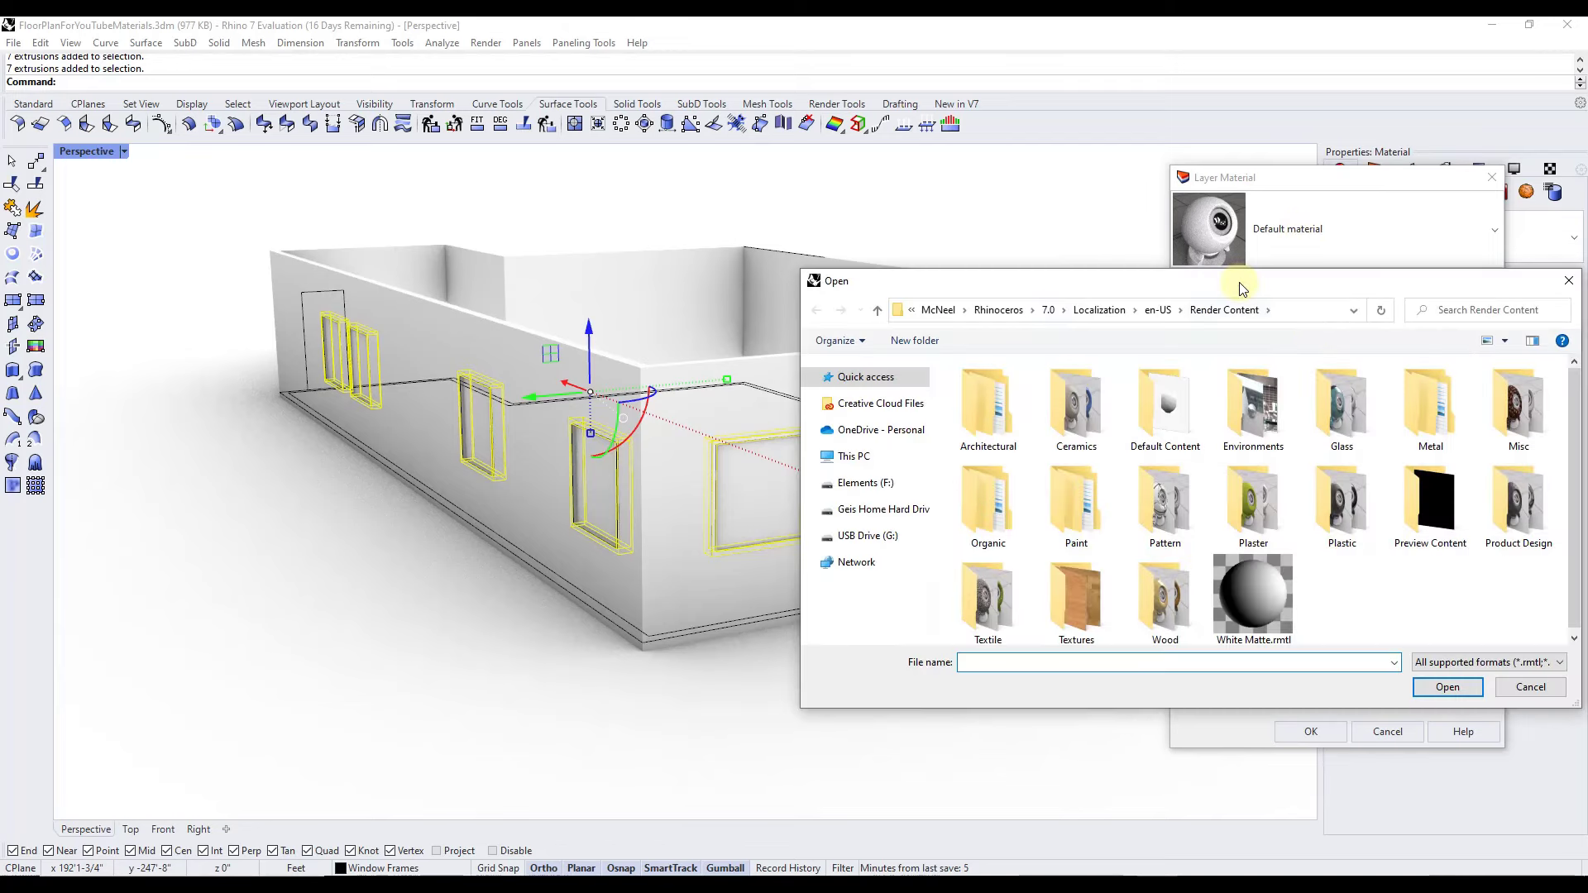
{"action": "left_click_drag", "start_coordinate": [1240, 287], "coordinate": [1191, 228]}
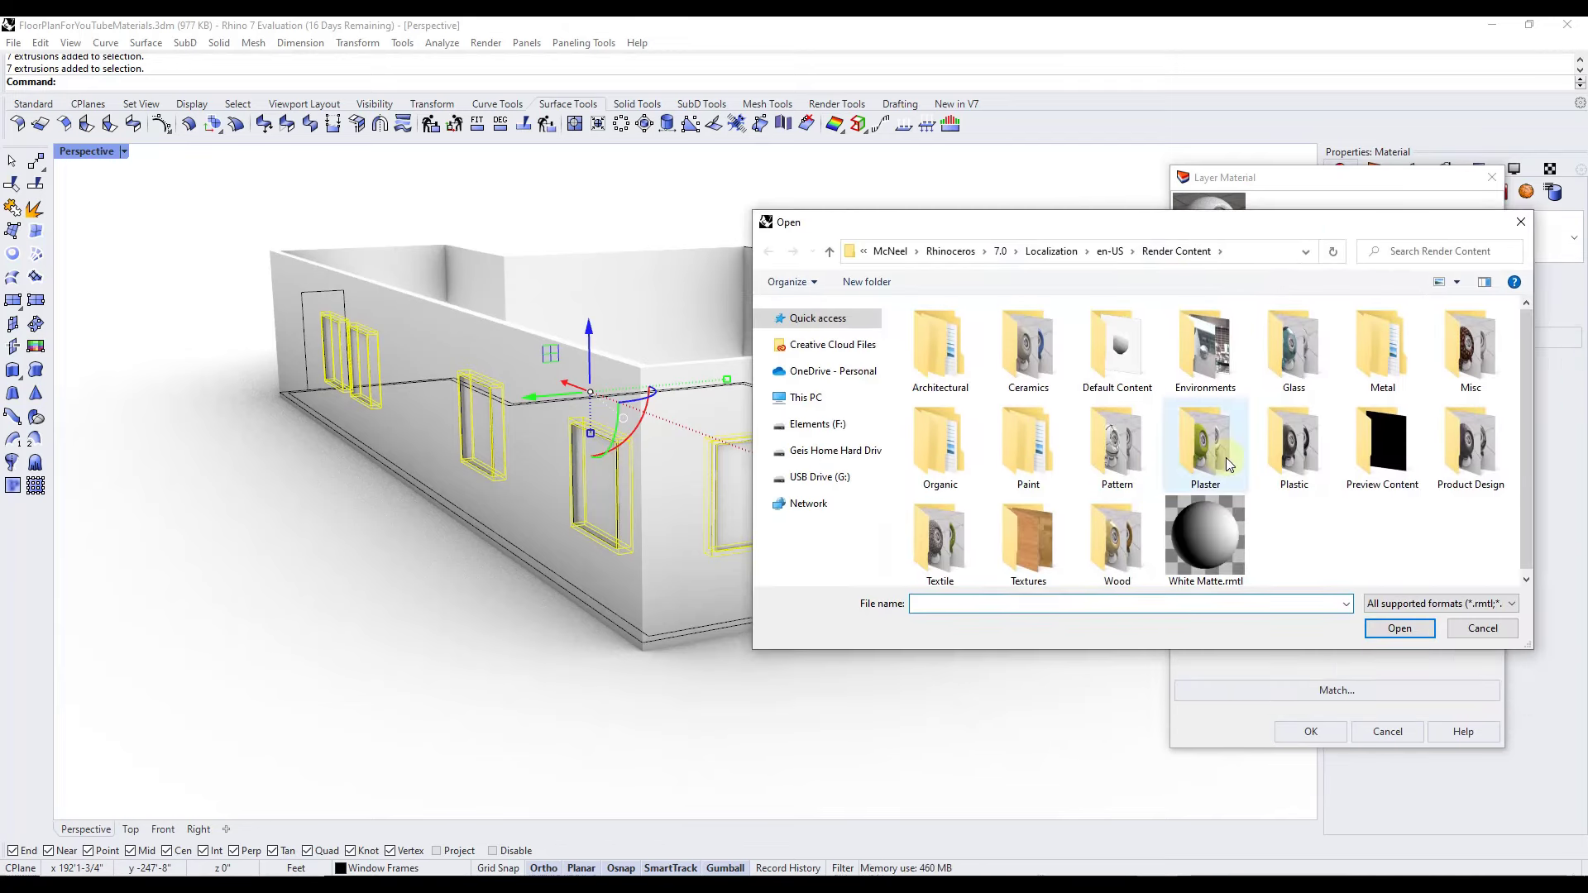
{"action": "double_click", "coordinate": [1024, 439]}
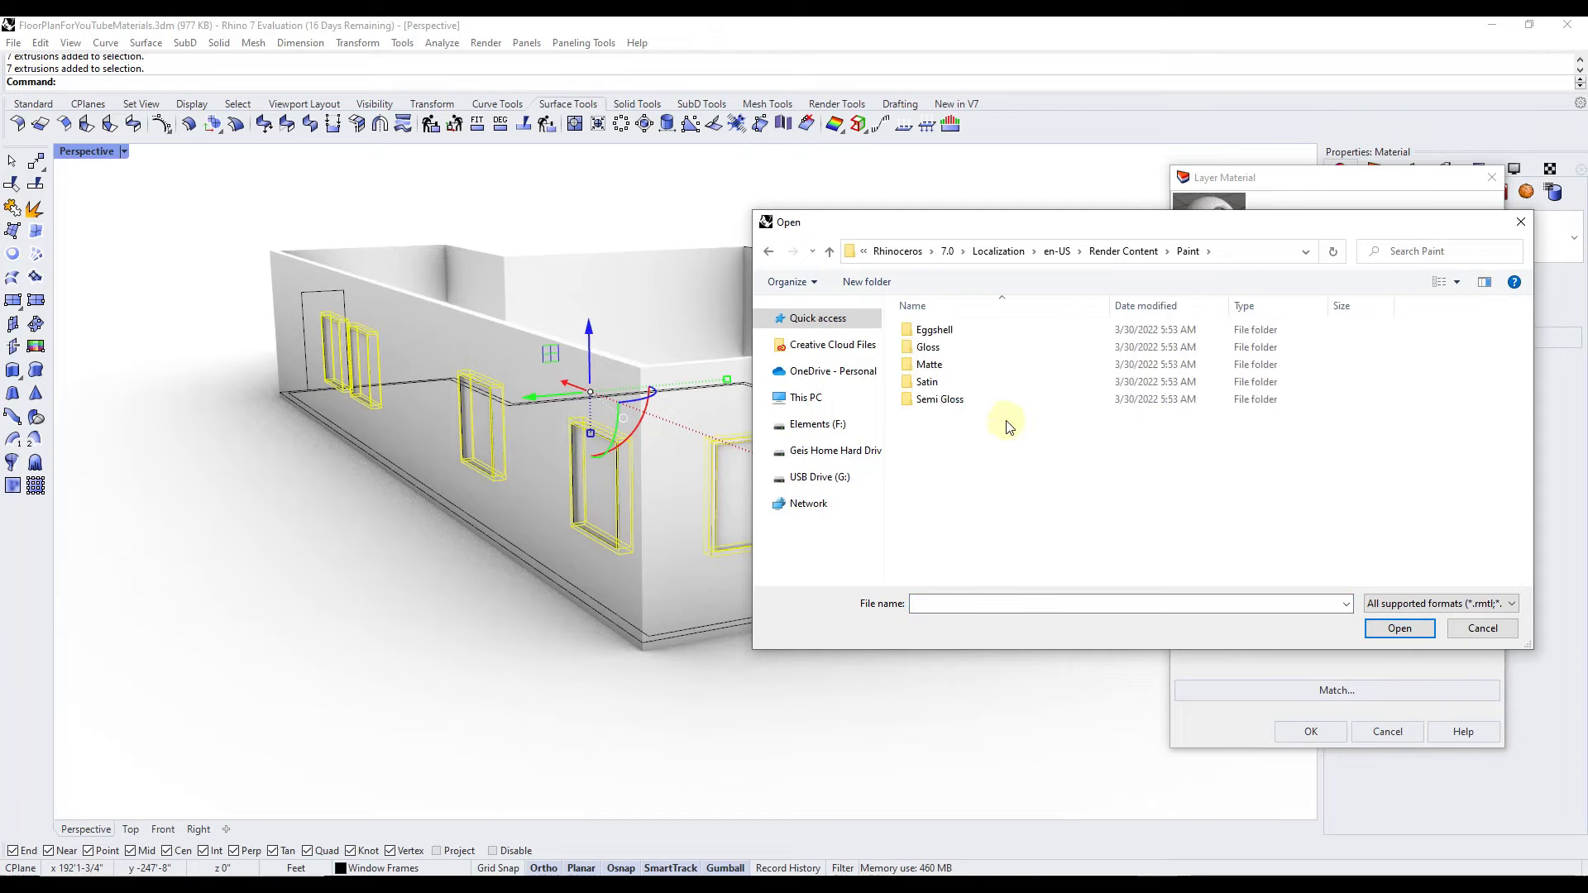
{"action": "left_click", "coordinate": [939, 370]}
{"action": "double_click", "coordinate": [939, 370]}
{"action": "double_click", "coordinate": [943, 329]}
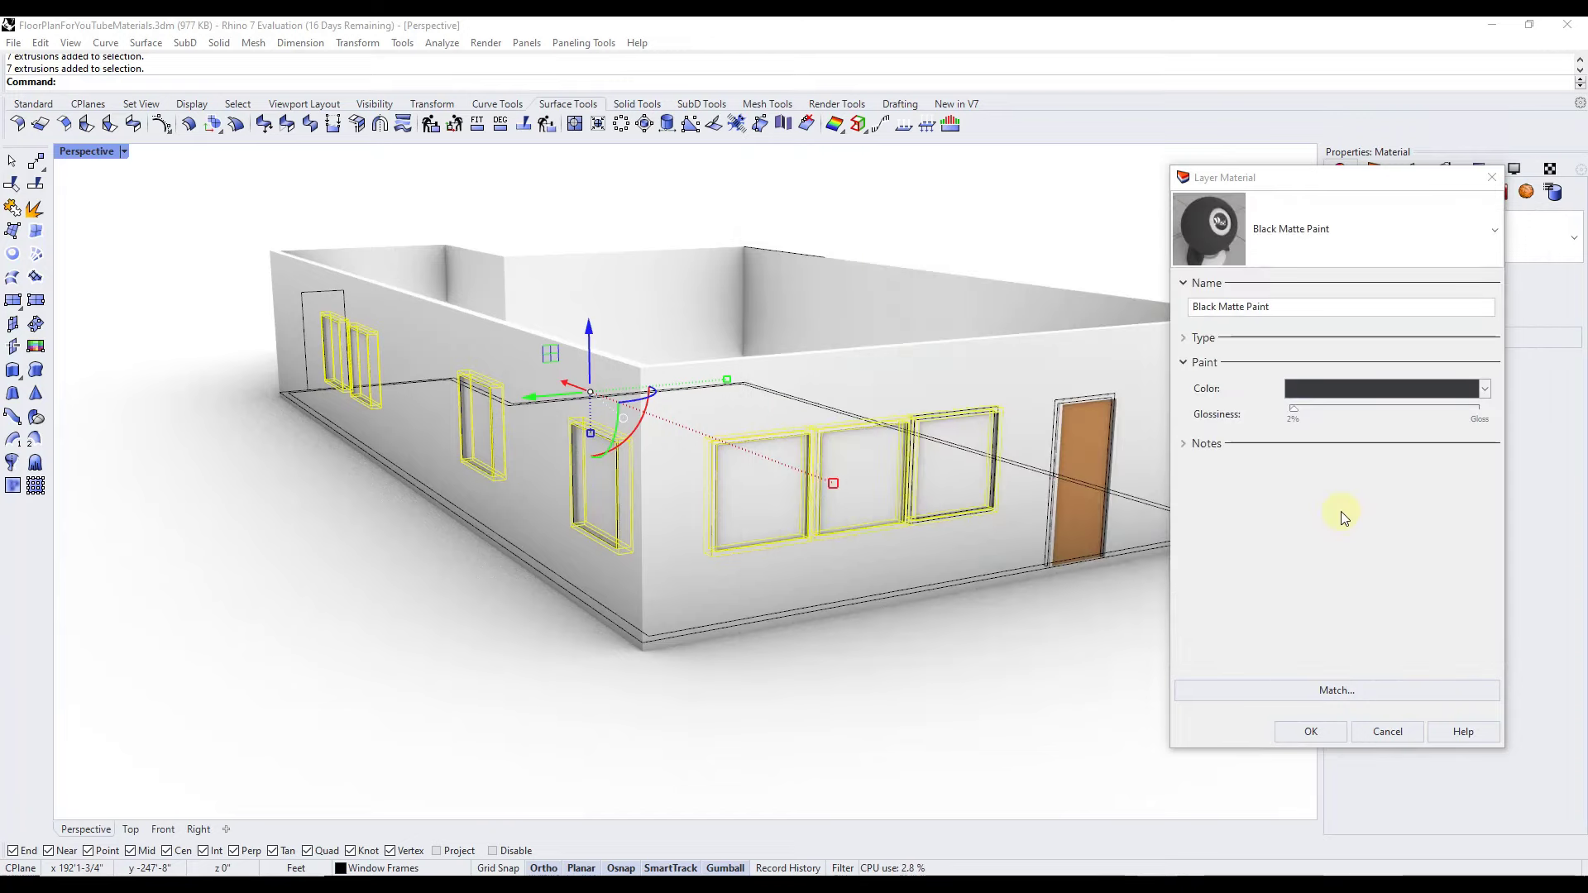
{"action": "left_click", "coordinate": [1311, 732]}
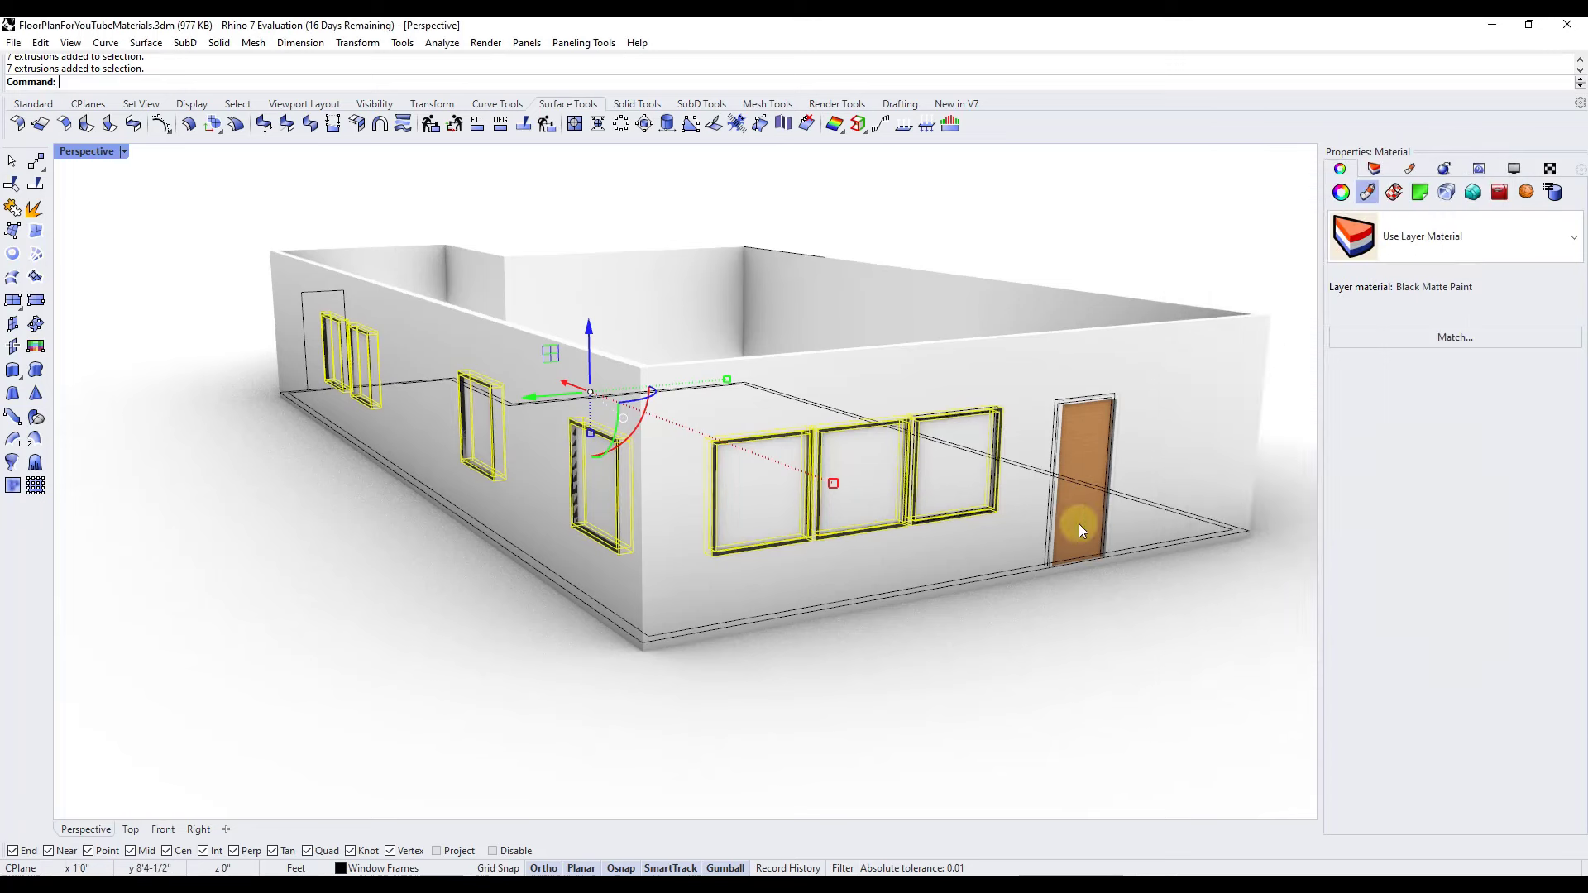
{"action": "mouse_move", "coordinate": [1079, 524]}
{"action": "right_mouse_down"}
{"action": "mouse_move", "coordinate": [1005, 439]}
{"action": "mouse_move", "coordinate": [1010, 312]}
{"action": "mouse_move", "coordinate": [1004, 465]}
{"action": "right_mouse_up"}
Select all objects on the Glass layer and show their material settings
{"action": "key", "text": "Escape"}
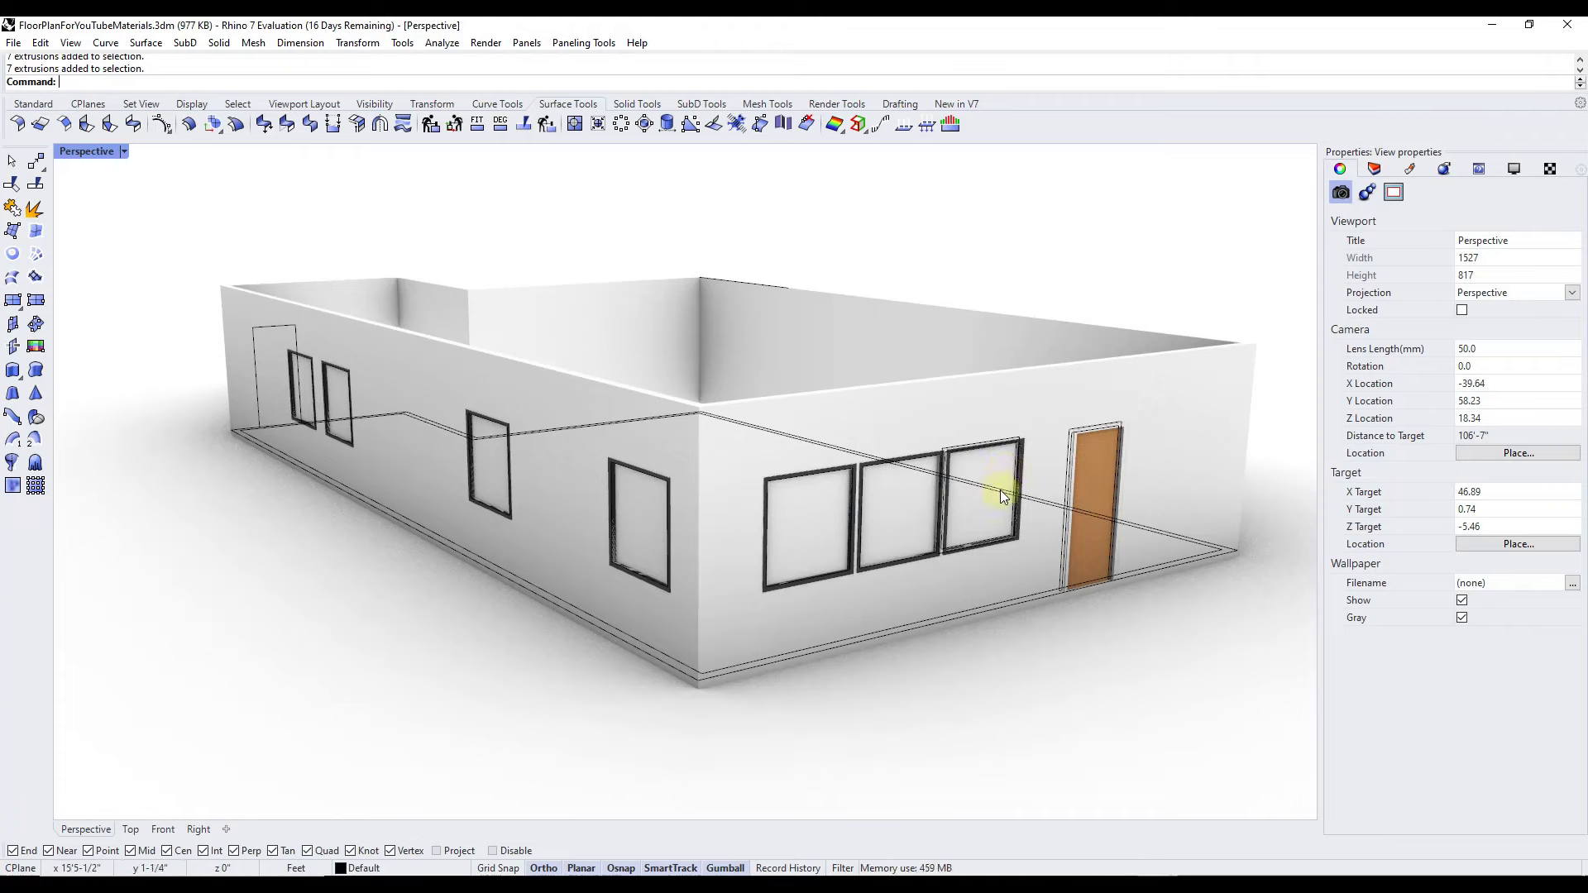
{"action": "left_click", "coordinate": [1386, 171]}
{"action": "left_click", "coordinate": [1353, 342]}
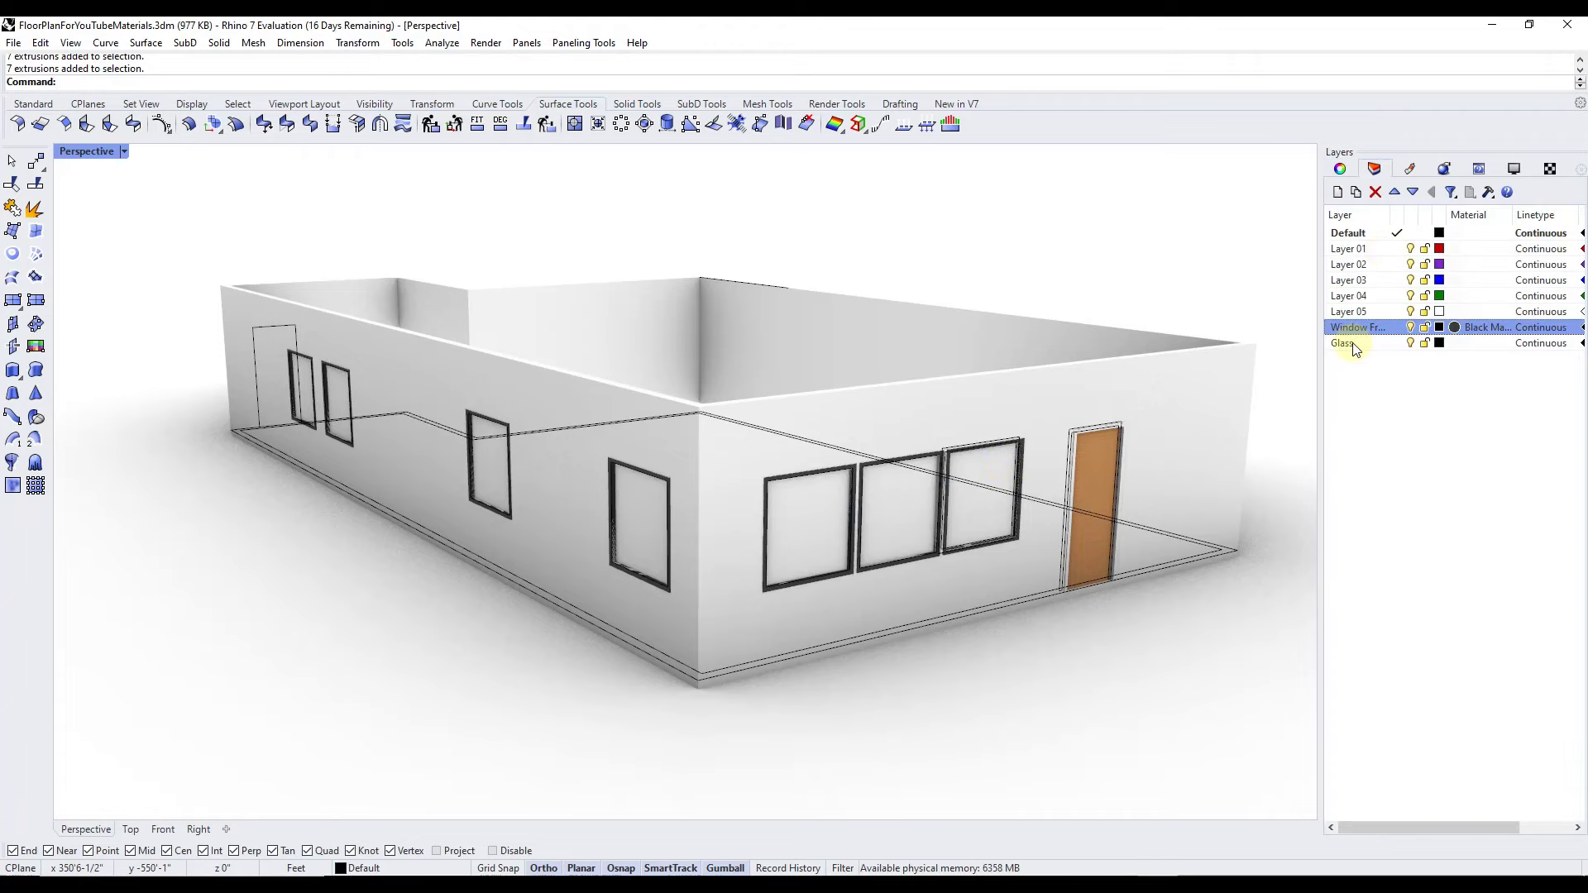
{"action": "right_click", "coordinate": [1353, 342]}
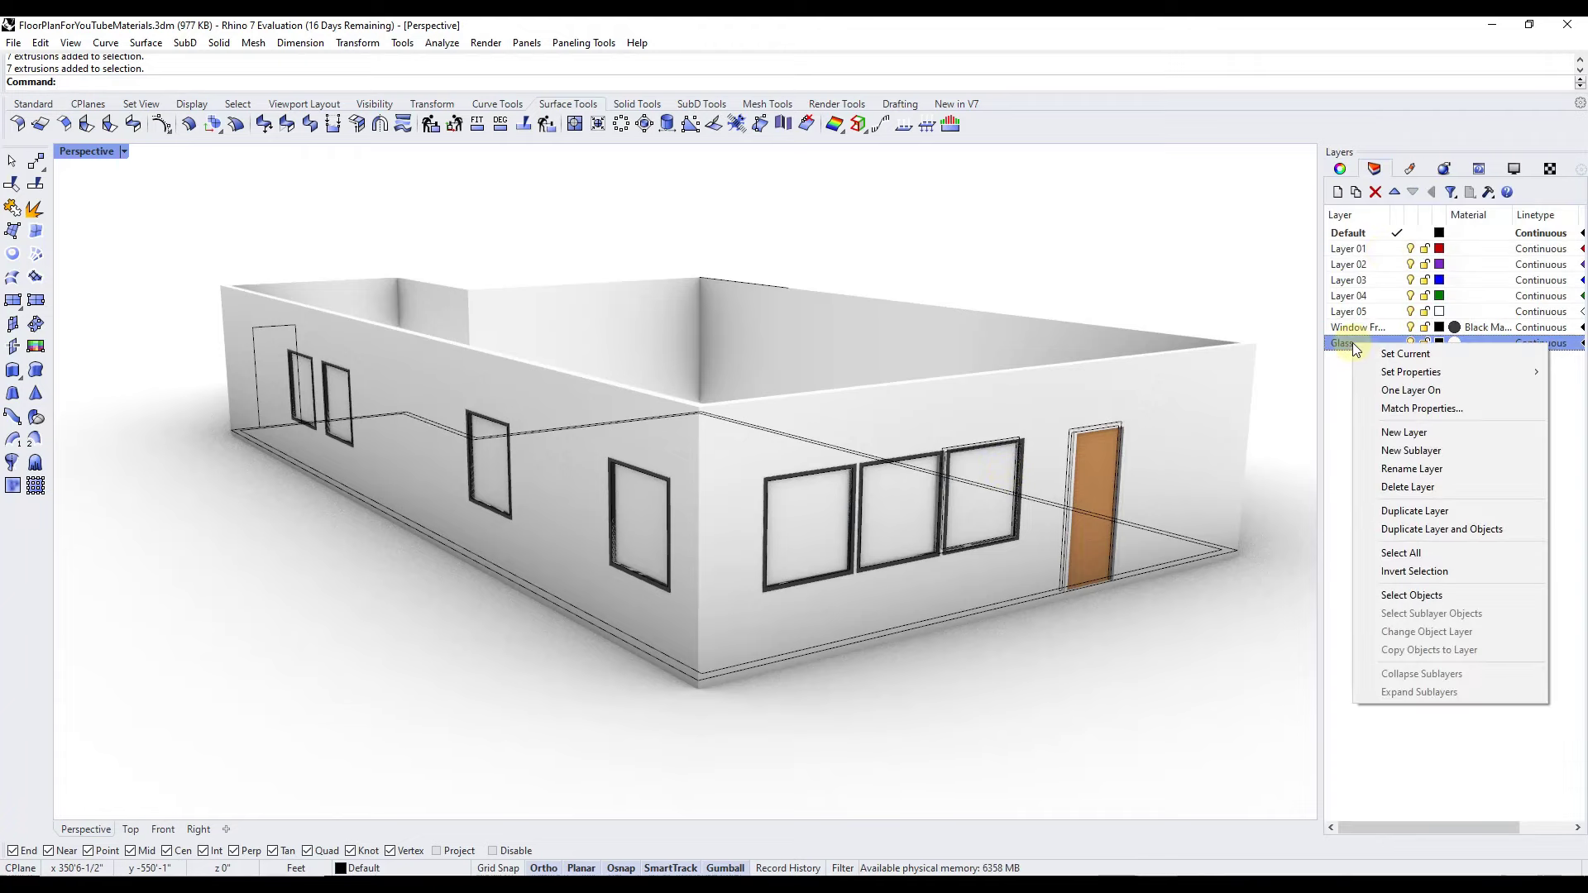
{"action": "left_click", "coordinate": [1411, 595]}
{"action": "left_click", "coordinate": [1342, 169]}
{"action": "left_click", "coordinate": [1368, 191]}
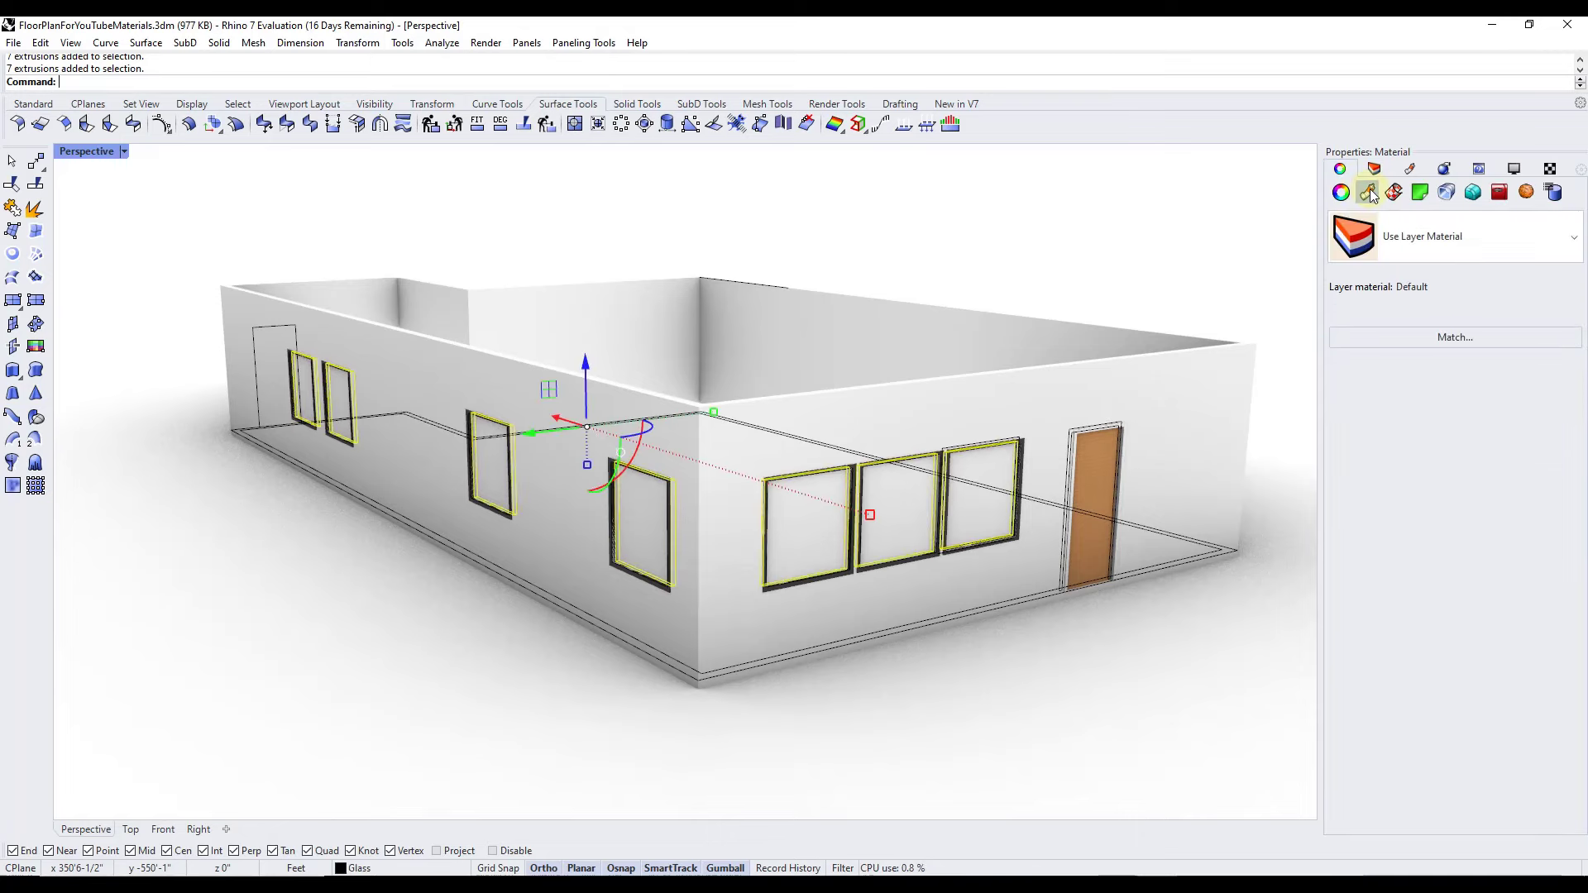
Assign Light Blue Glass as the Glass layer's material, then clear the selection
{"action": "left_click", "coordinate": [1415, 288]}
{"action": "left_click", "coordinate": [1316, 252]}
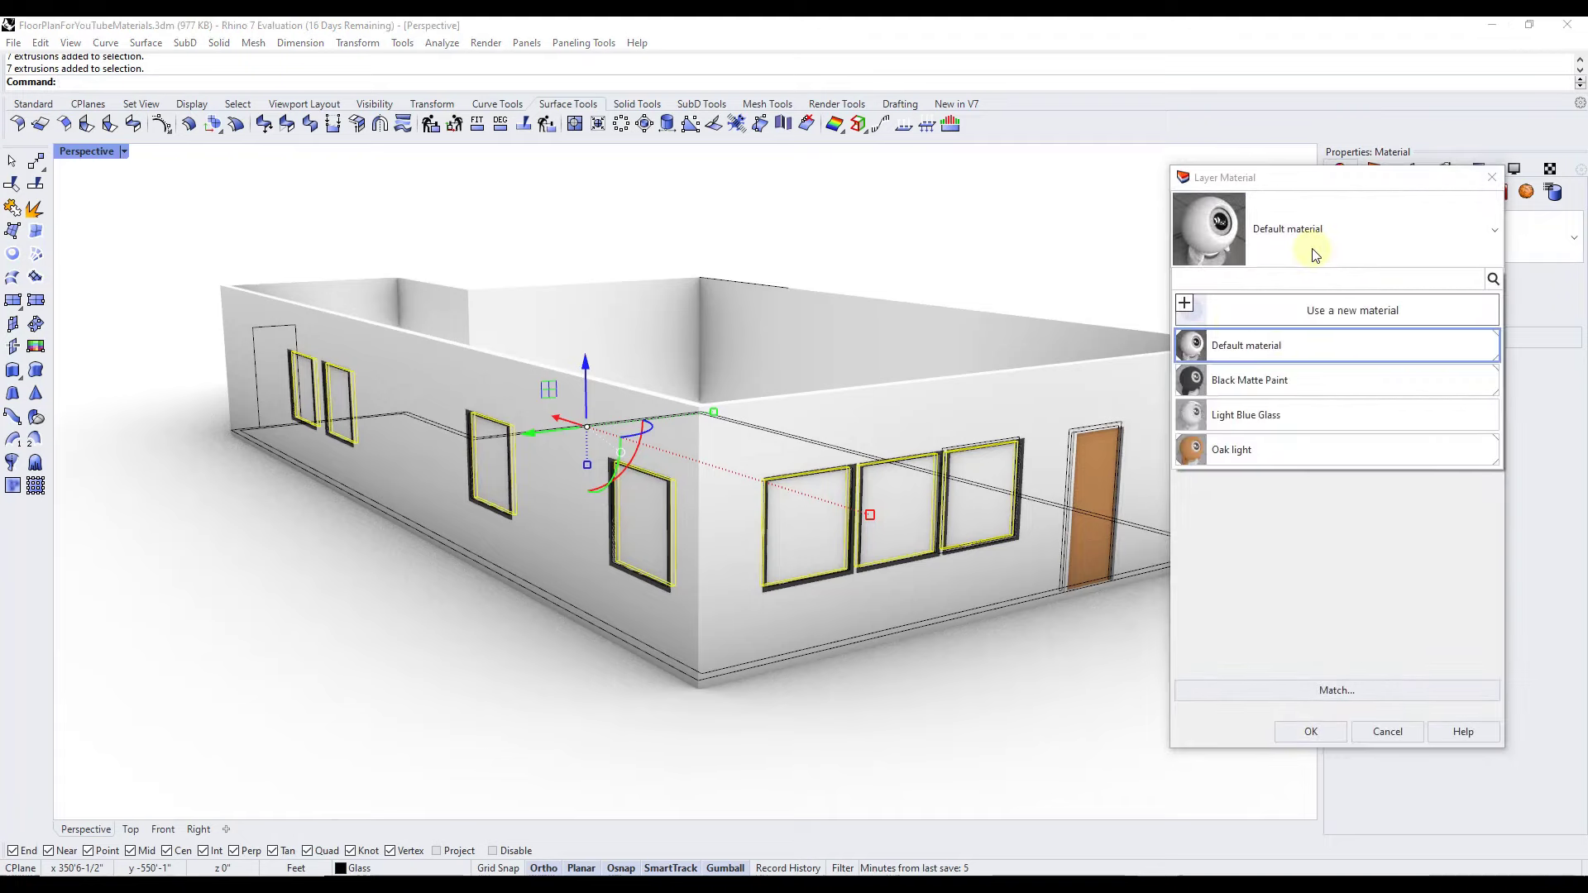
{"action": "left_click", "coordinate": [1197, 414]}
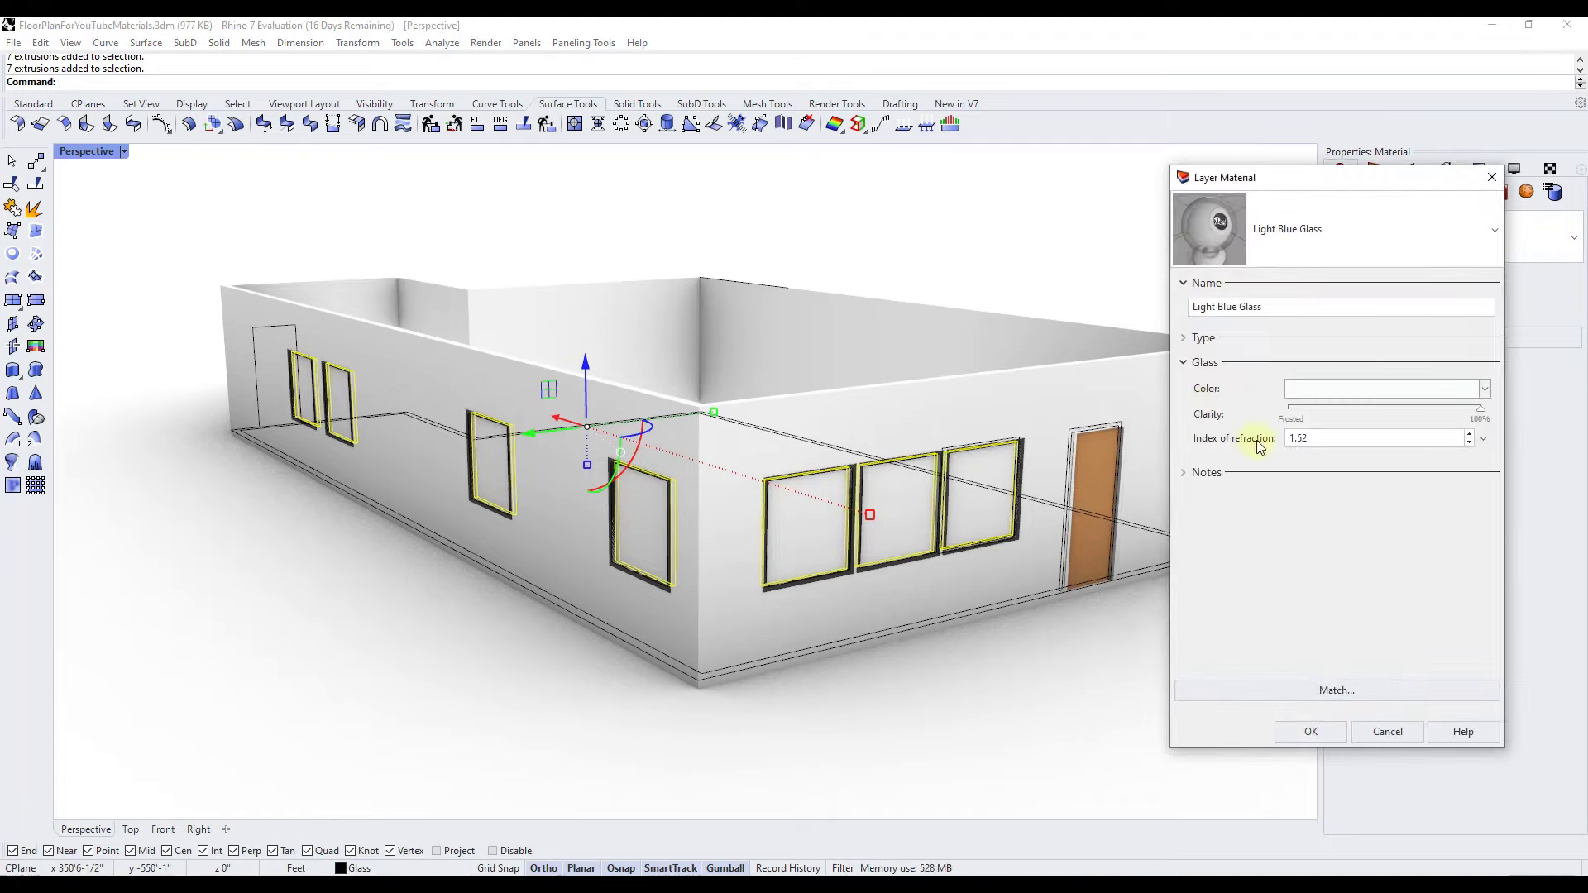
{"action": "left_click", "coordinate": [1313, 732]}
{"action": "left_click", "coordinate": [1164, 251]}
{"action": "right_click_drag", "start_coordinate": [1009, 364], "coordinate": [901, 394]}
Import Turquoise Glass from the Glass material library as the Glass layer's material
{"action": "left_click", "coordinate": [1063, 463]}
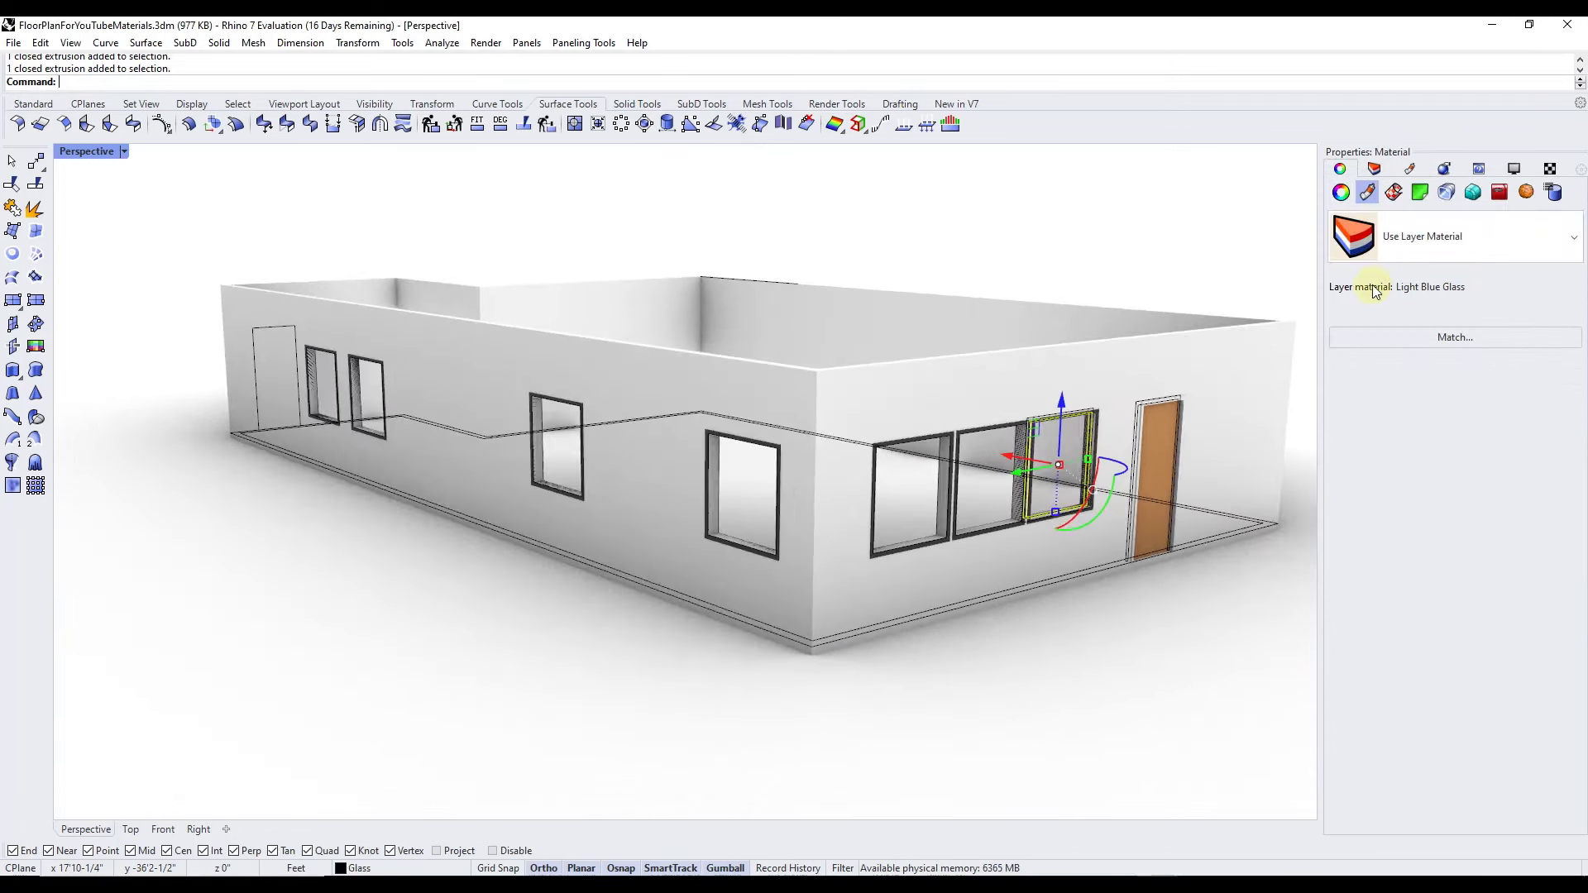
{"action": "left_click", "coordinate": [1412, 291]}
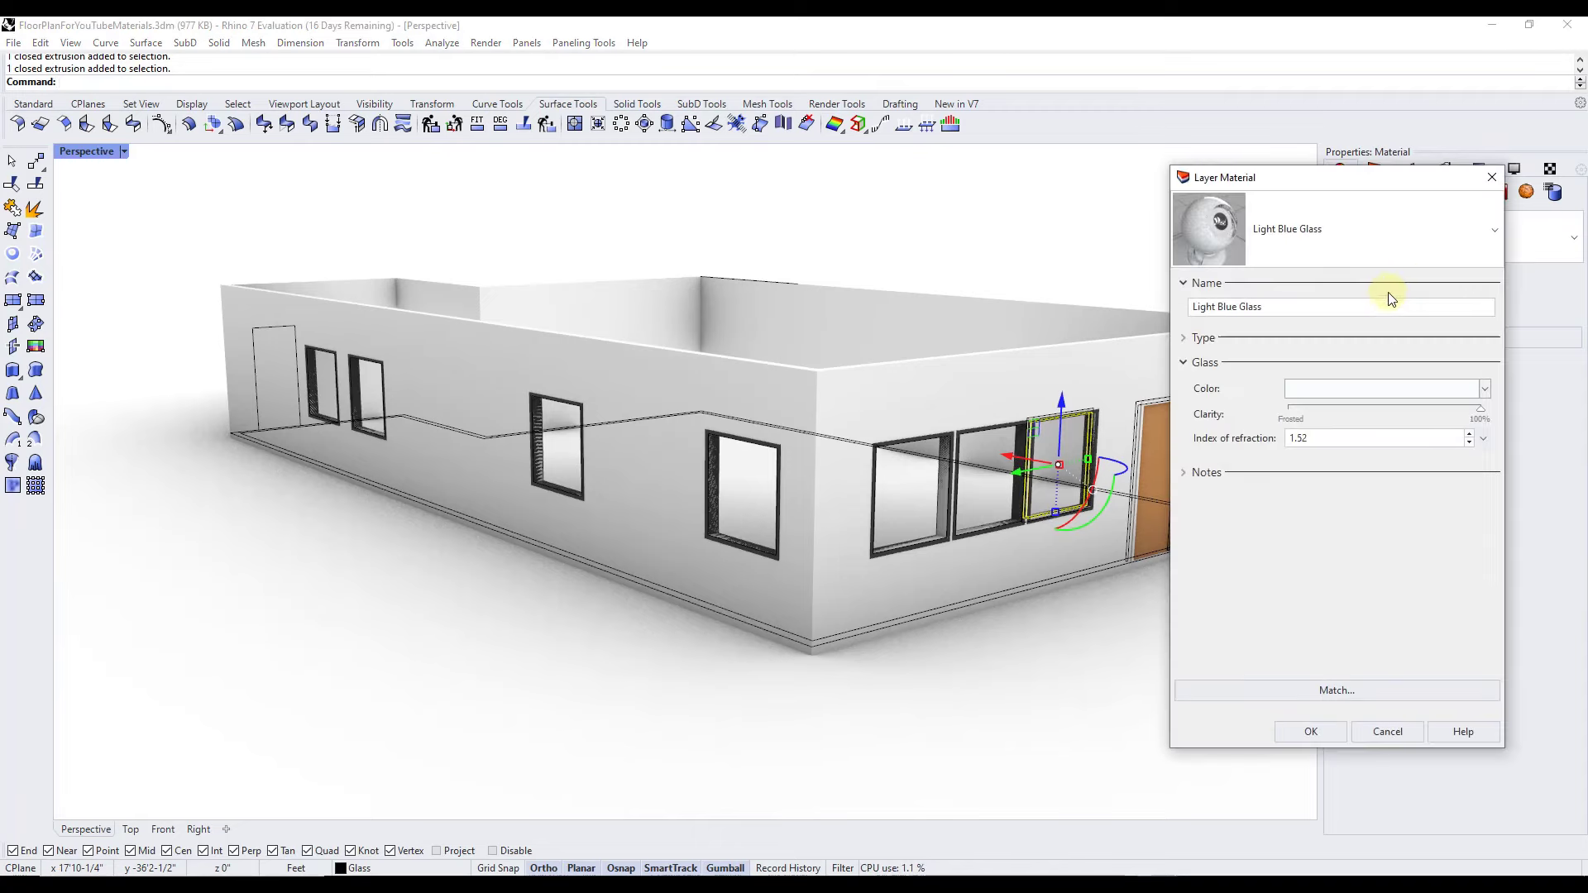
{"action": "left_click", "coordinate": [1315, 230]}
{"action": "left_click", "coordinate": [1201, 310]}
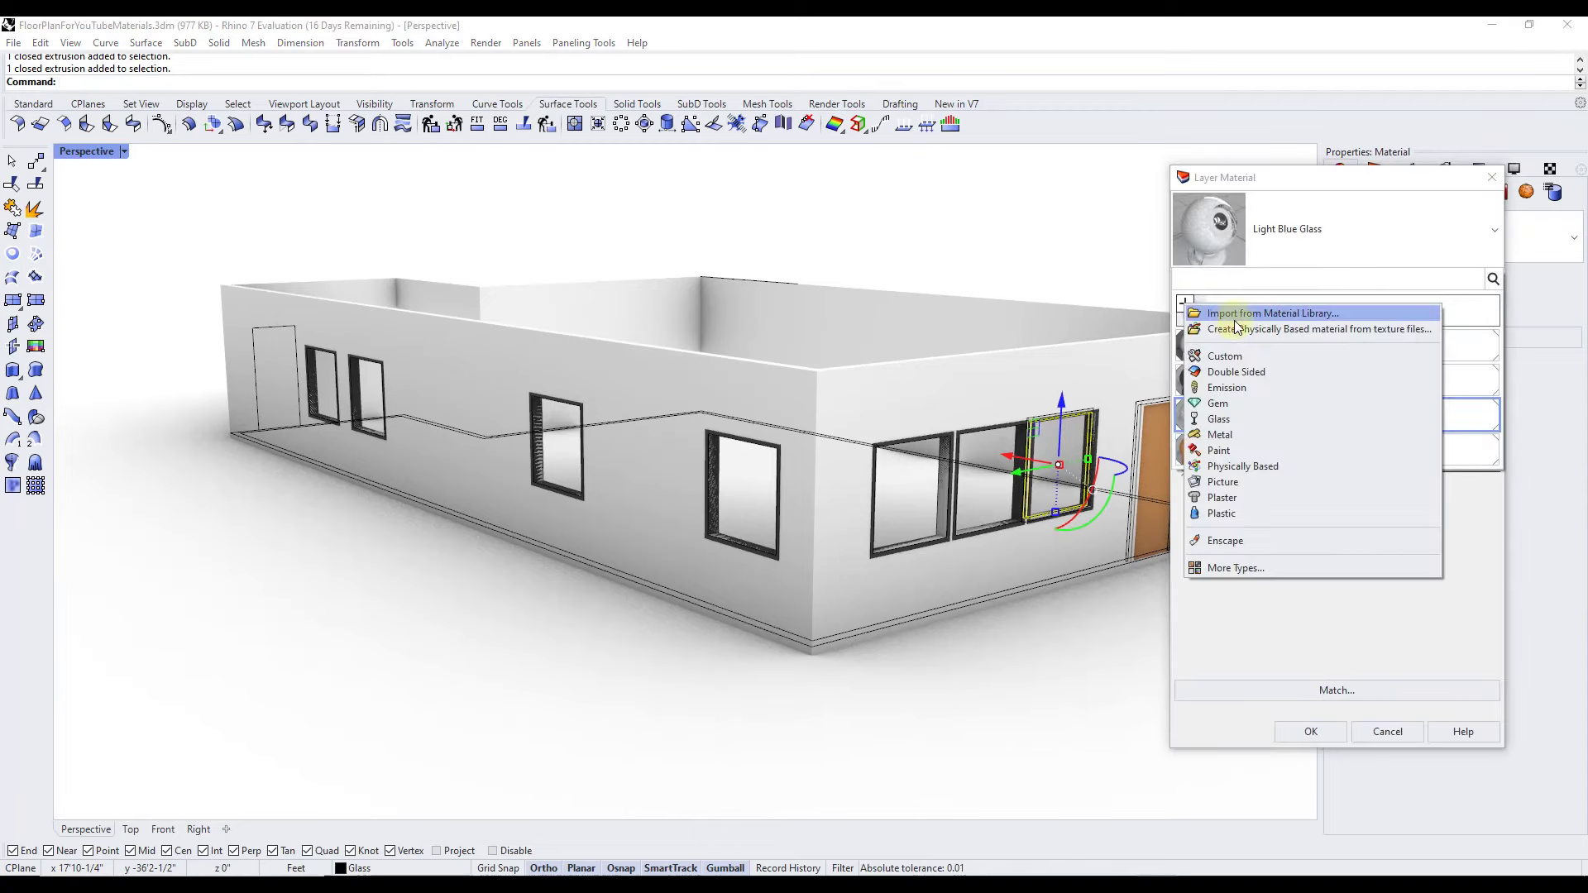
{"action": "left_click", "coordinate": [1200, 312]}
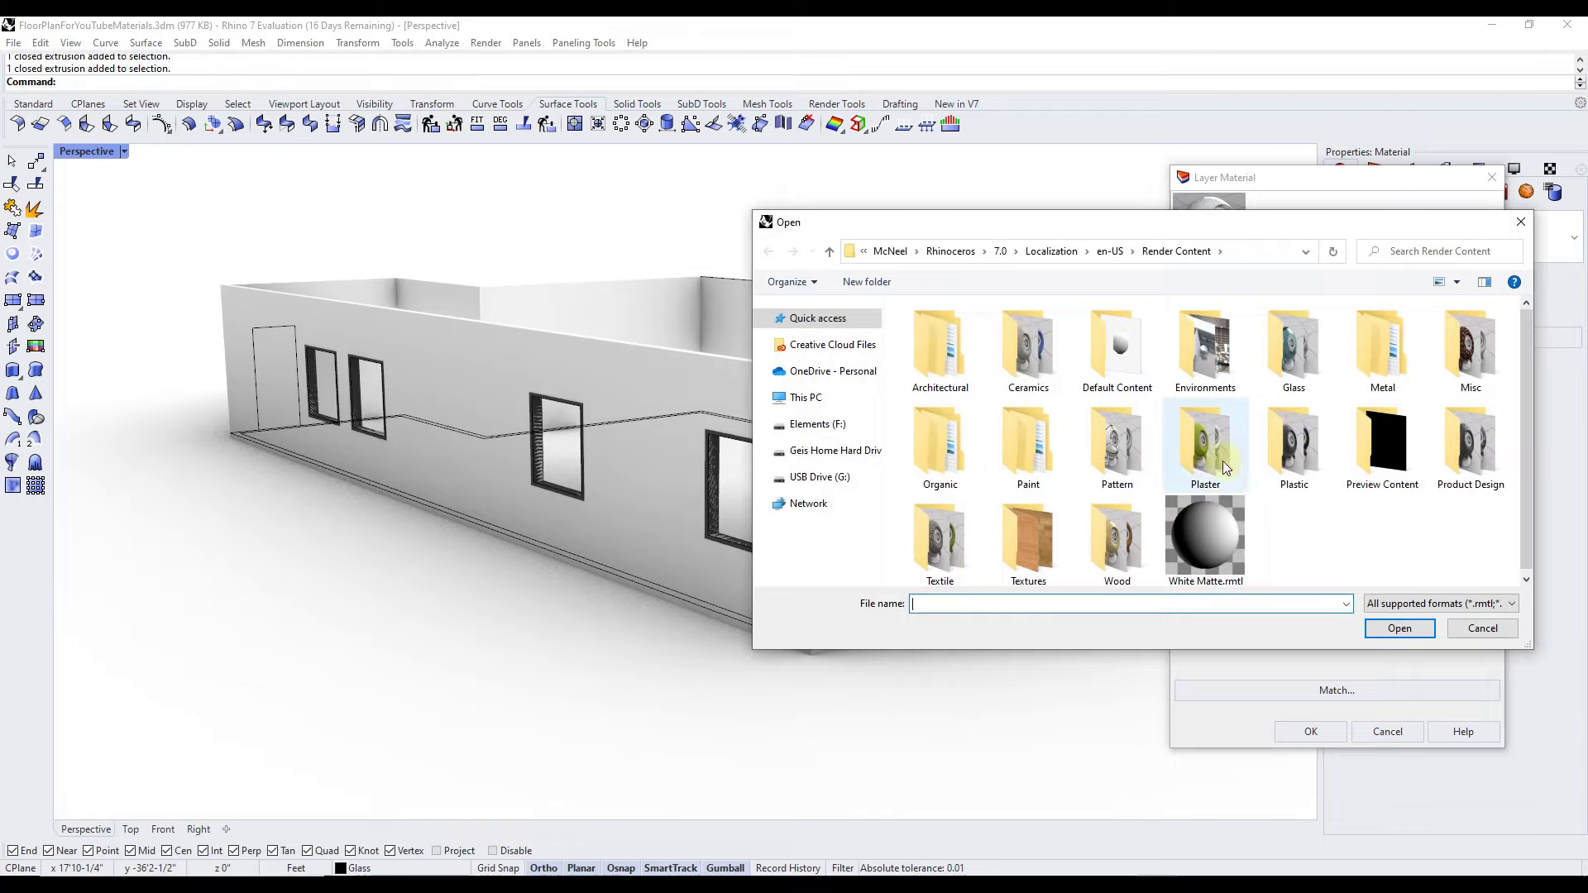
{"action": "left_click", "coordinate": [1277, 346]}
{"action": "double_click", "coordinate": [1278, 340]}
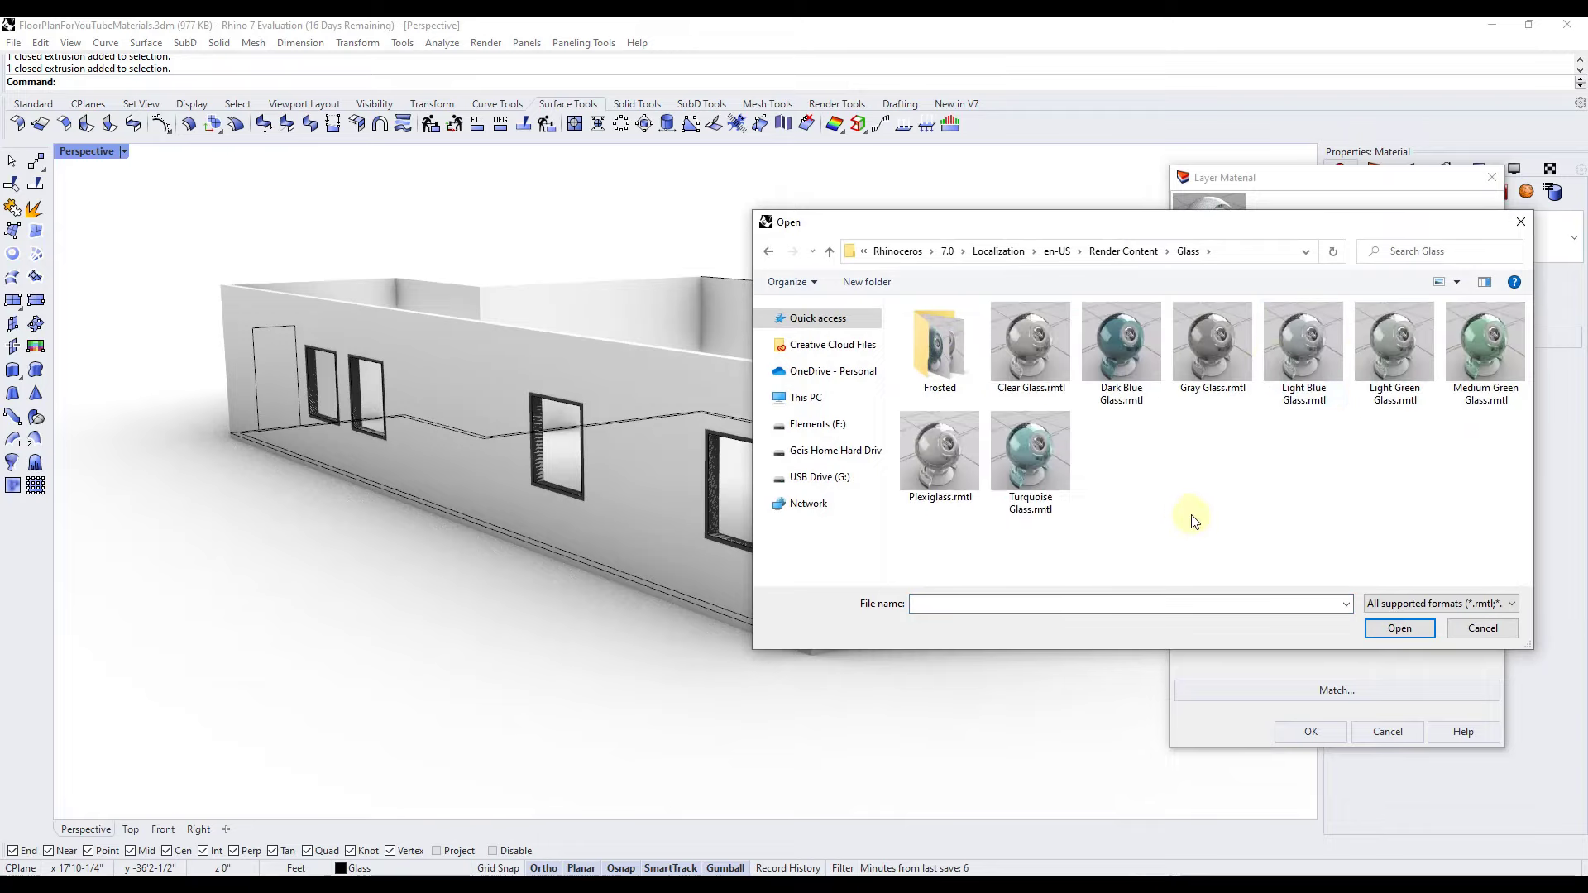
{"action": "double_click", "coordinate": [1040, 448]}
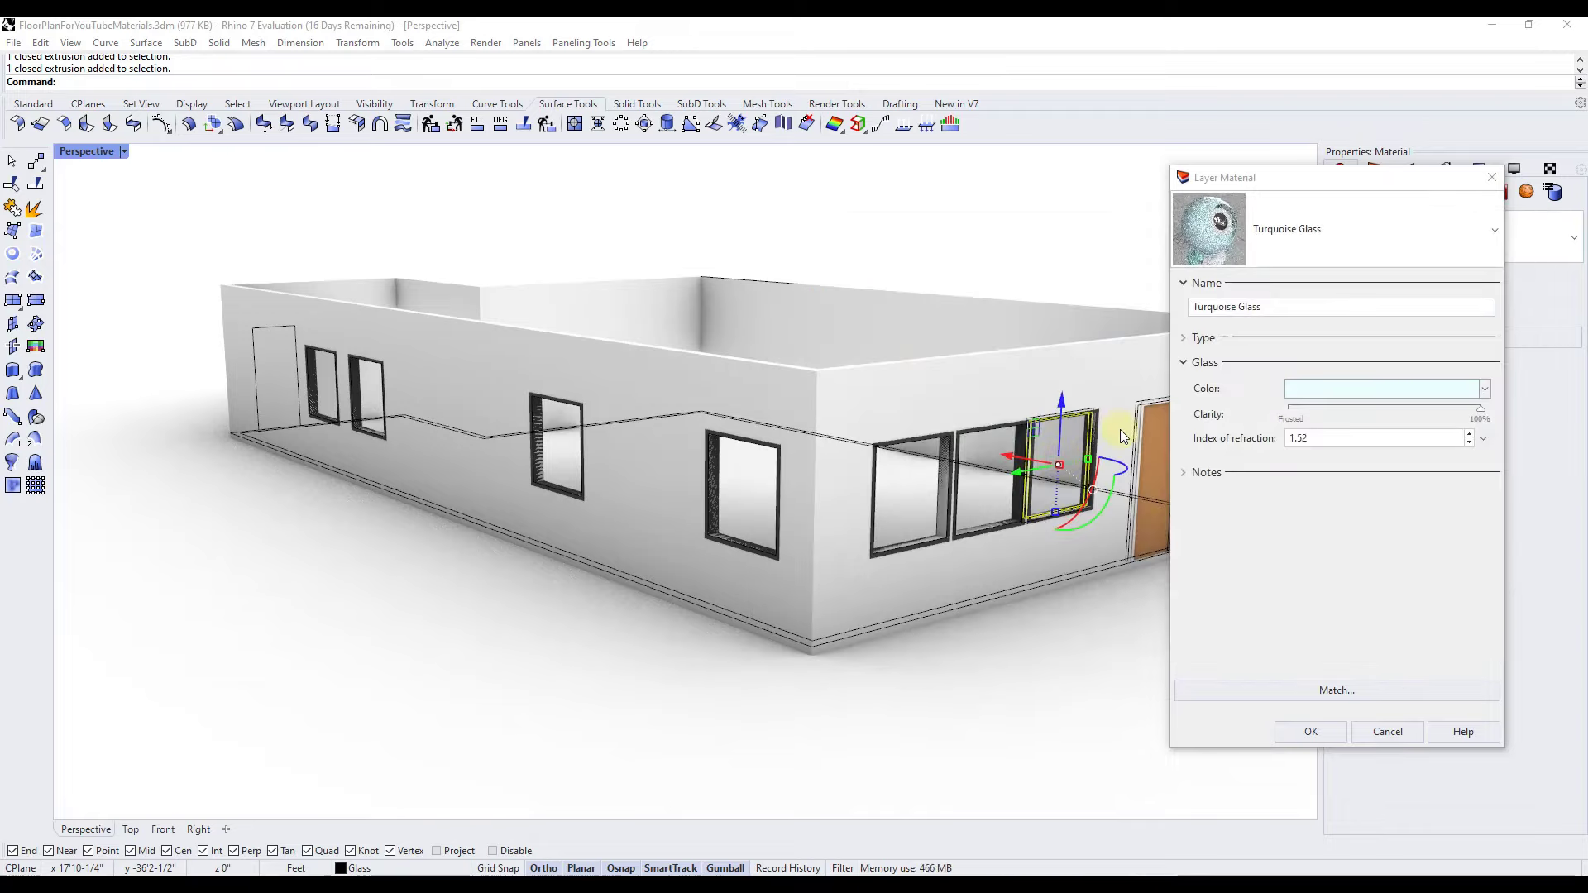
{"action": "left_click", "coordinate": [1325, 732]}
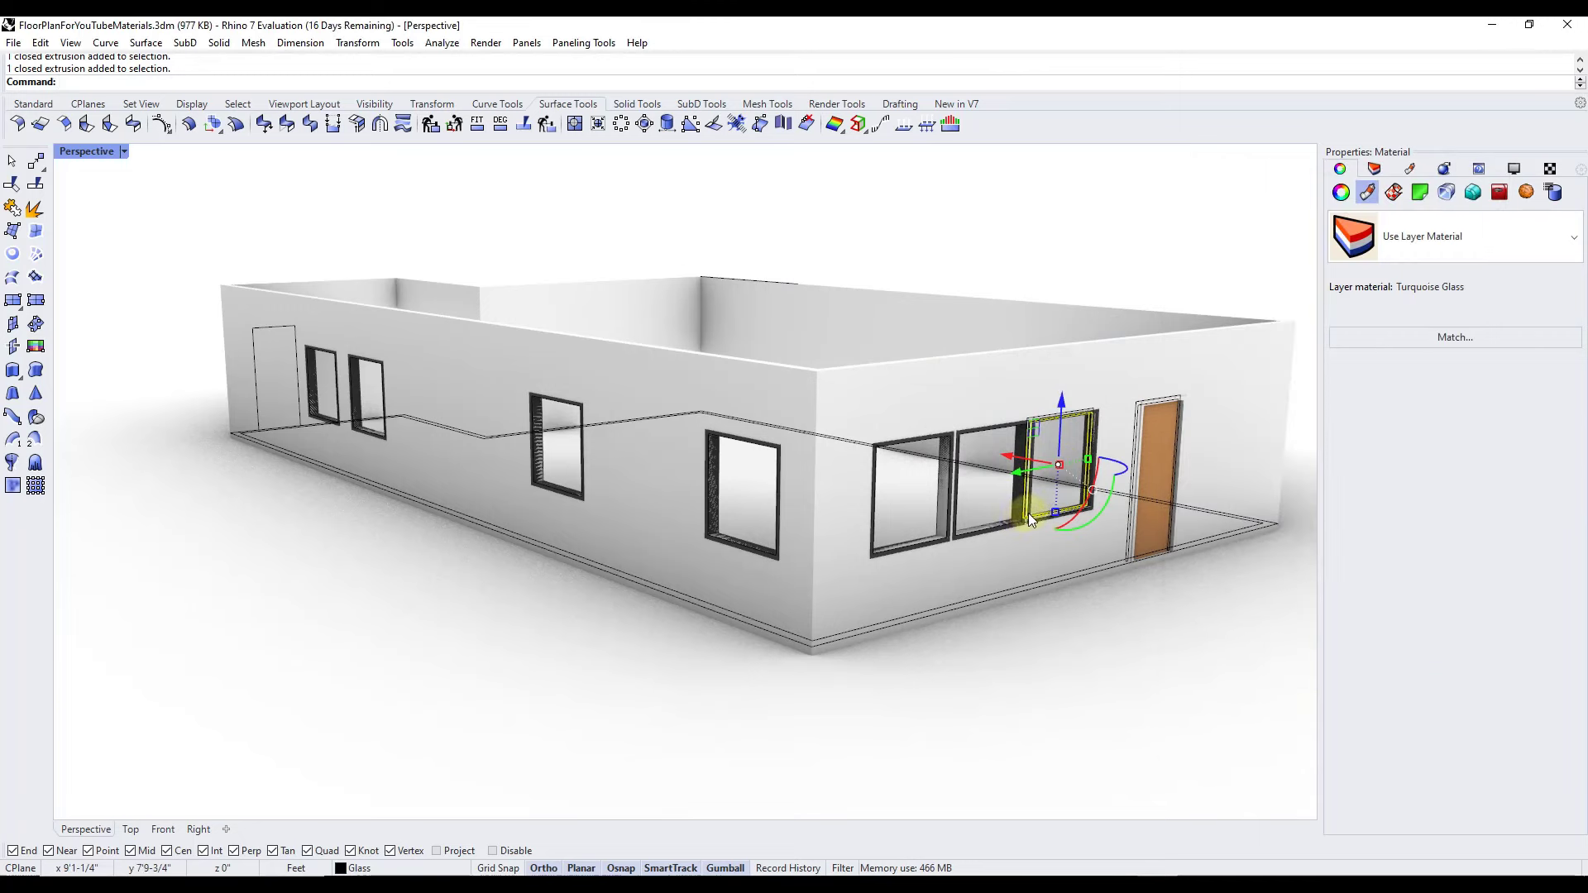
Replace it with Dark Blue Glass imported from the material library
{"action": "scroll", "coordinate": [1044, 484], "scroll_direction": "up", "scroll_amount": 1}
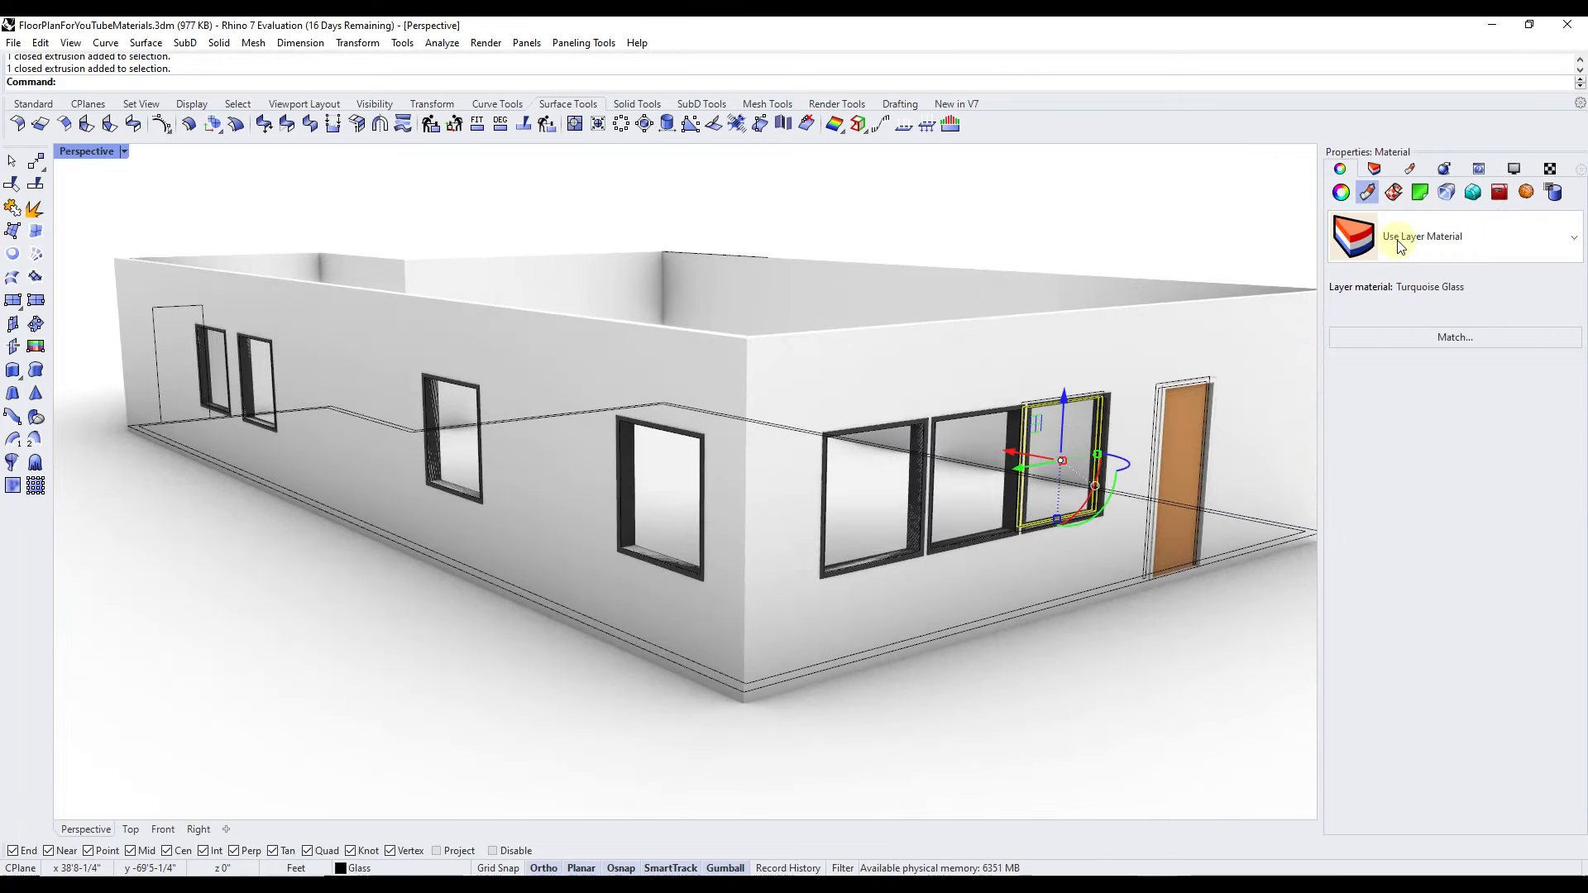
{"action": "left_click", "coordinate": [1418, 289]}
{"action": "left_click", "coordinate": [1271, 241]}
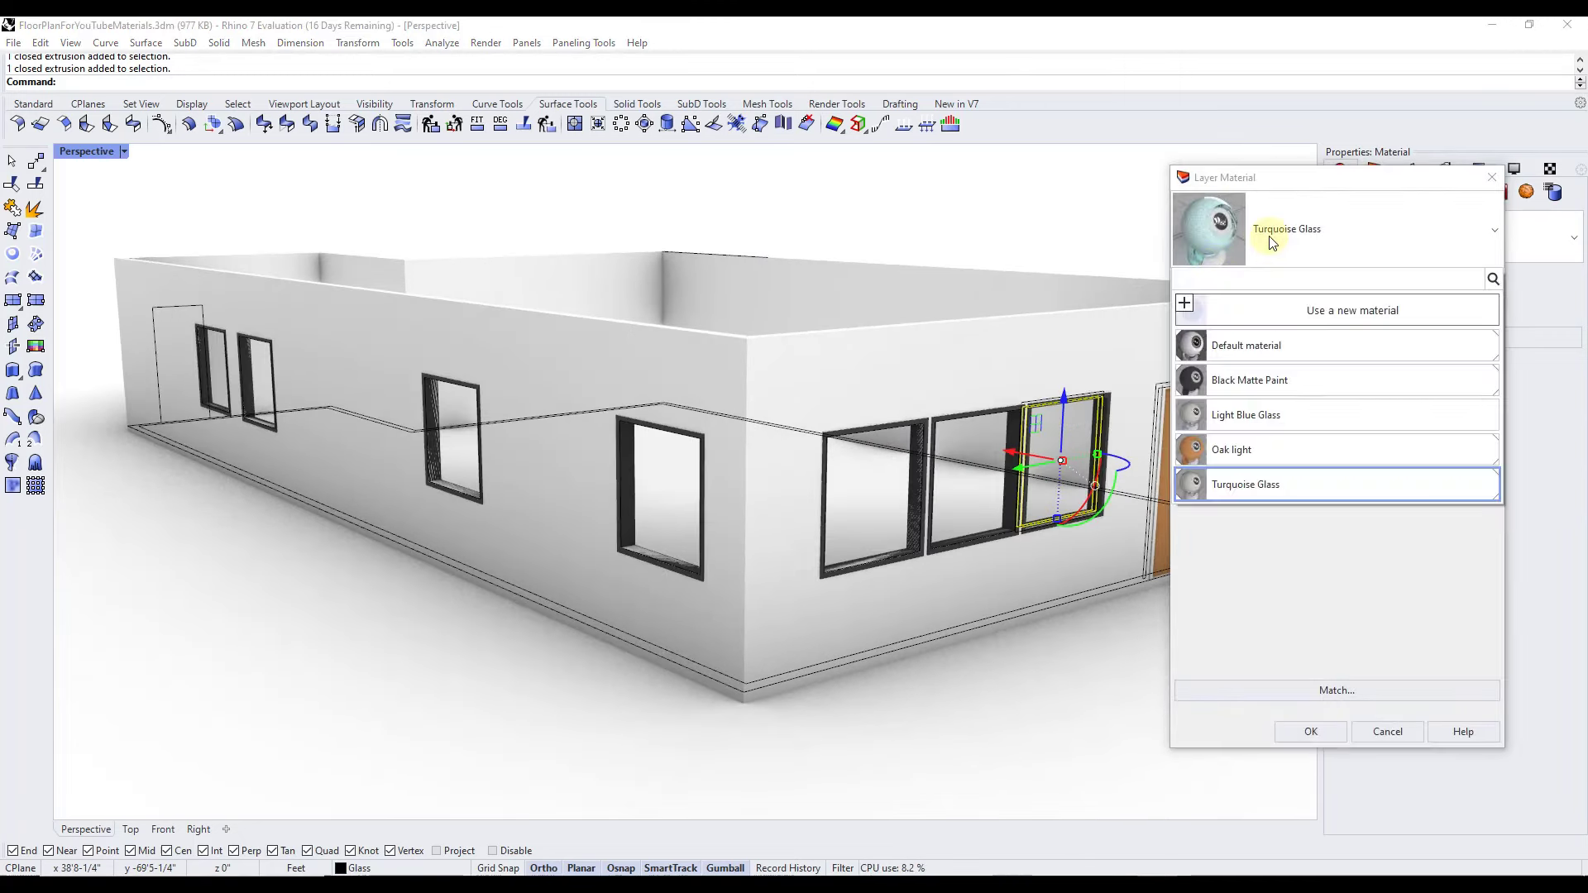
{"action": "left_click", "coordinate": [1198, 309]}
{"action": "left_click", "coordinate": [1237, 313]}
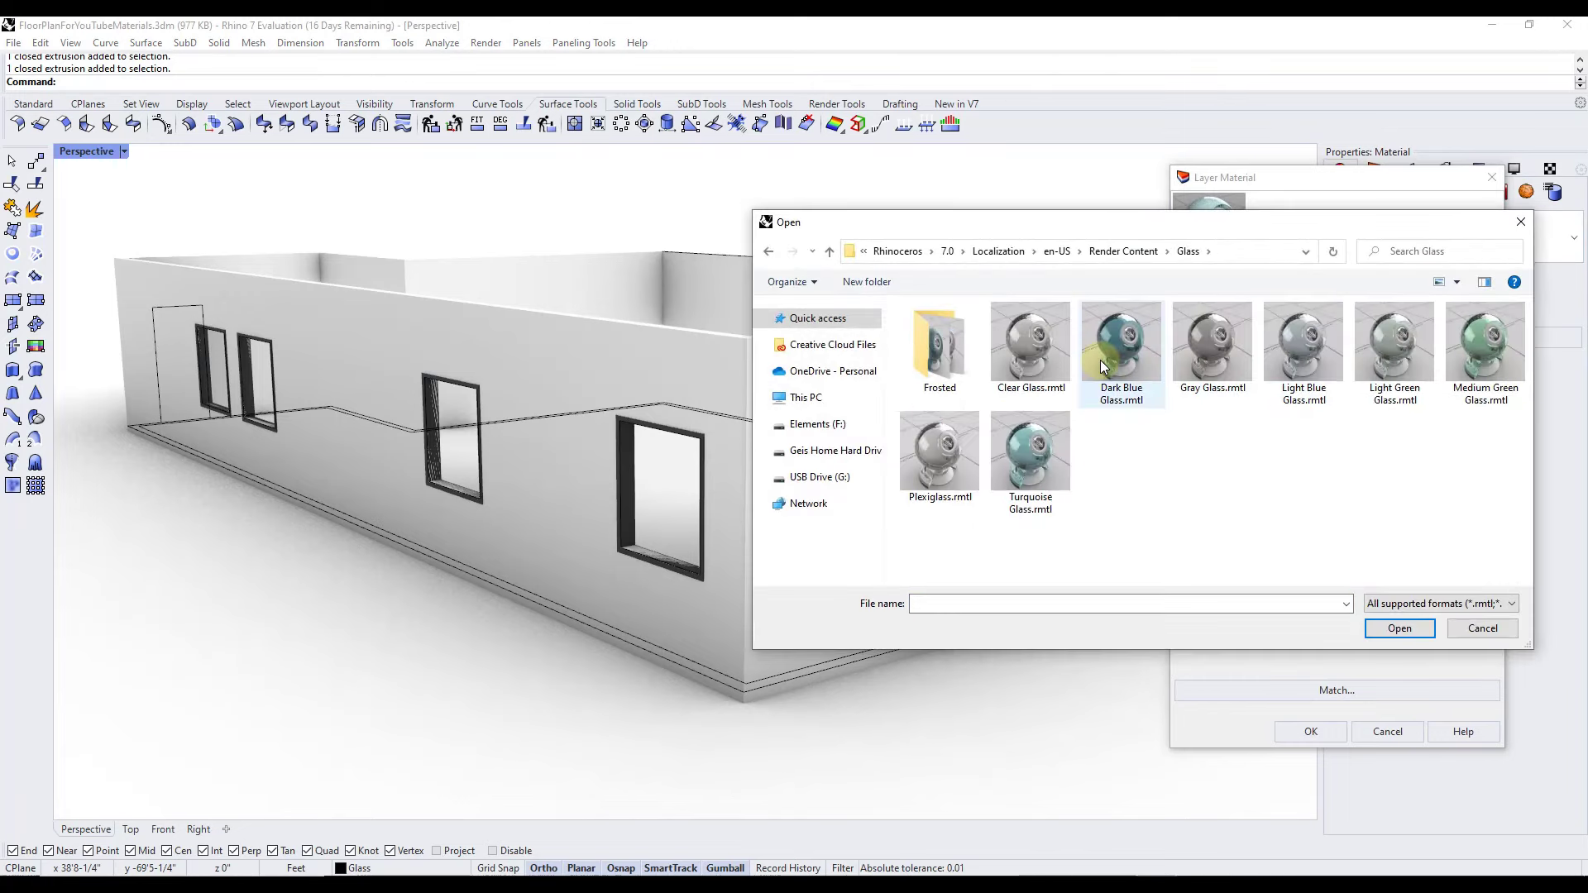
{"action": "double_click", "coordinate": [1101, 360]}
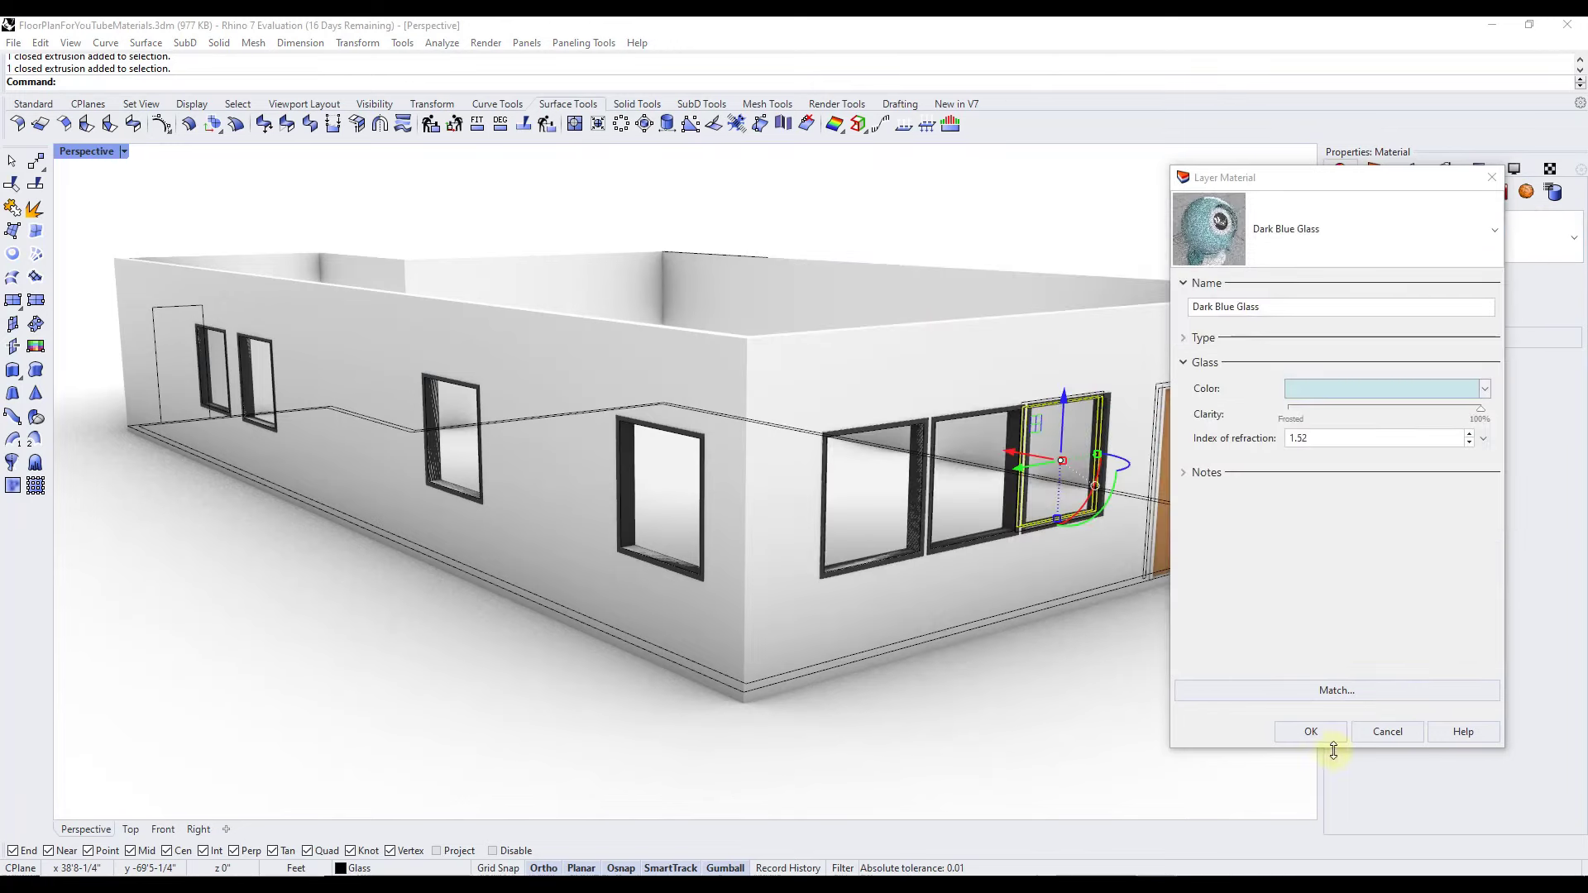
{"action": "left_click", "coordinate": [1311, 732]}
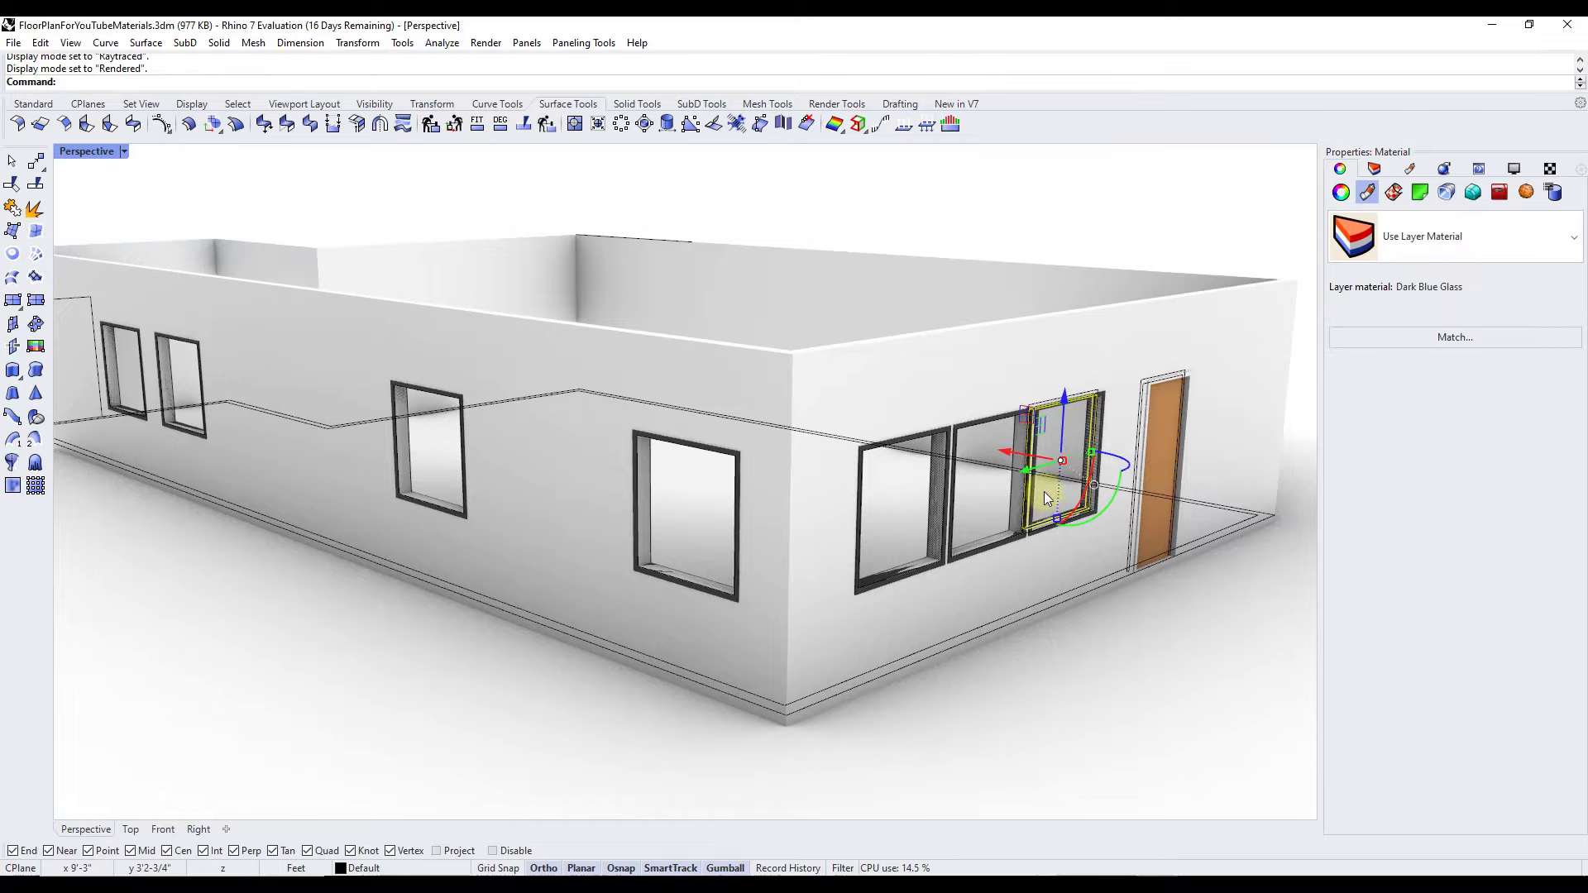
Switch the Perspective viewport to Raytraced display and orbit slightly around the house
{"action": "left_click", "coordinate": [124, 152]}
{"action": "left_click", "coordinate": [107, 378]}
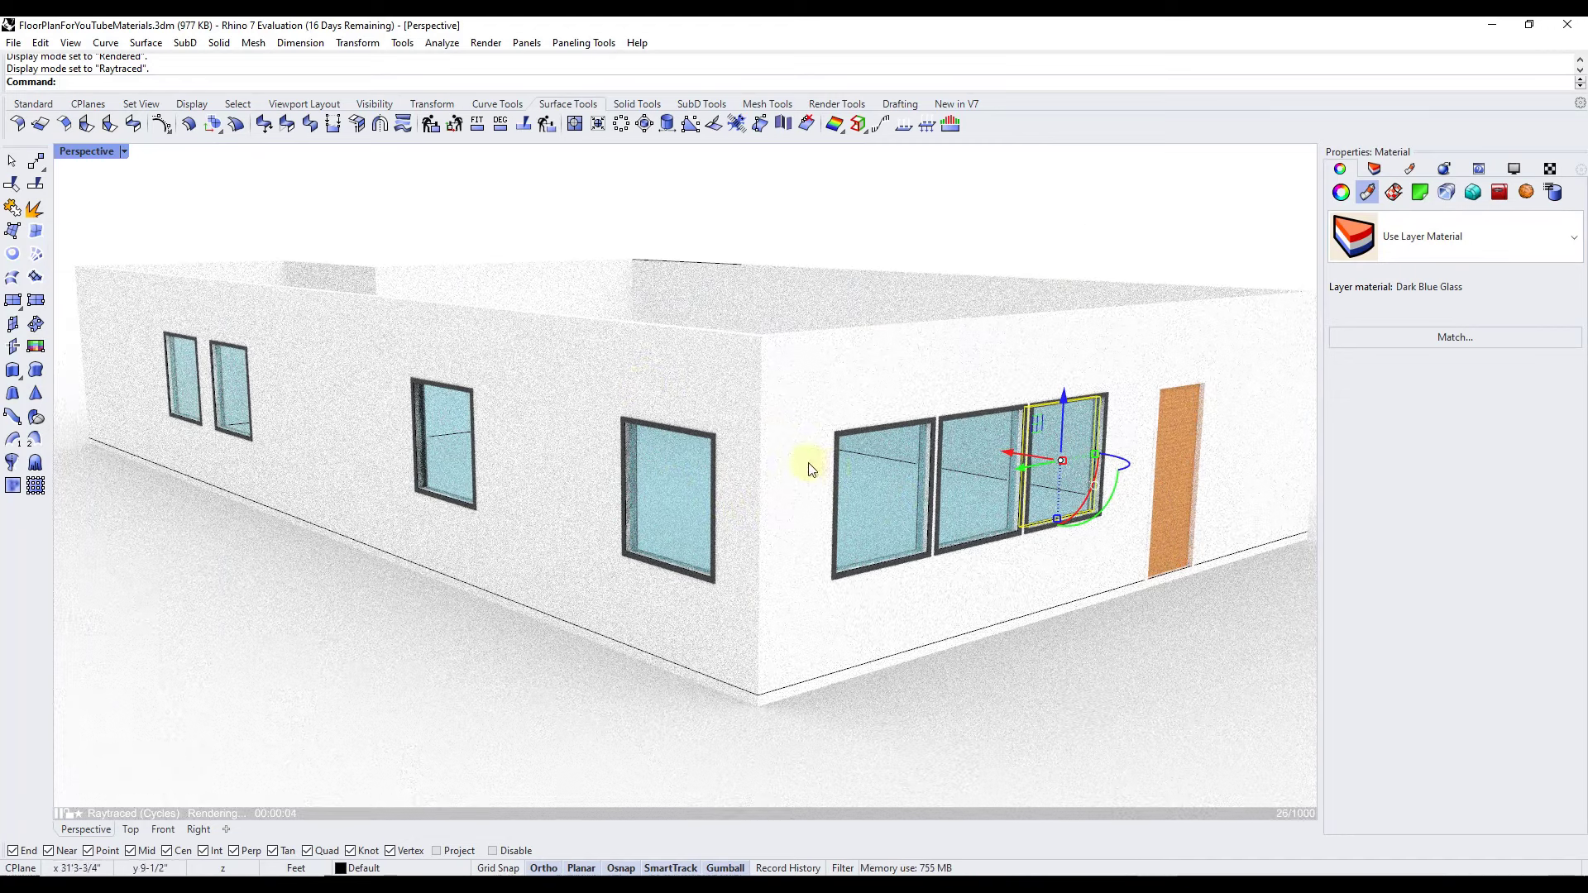
{"action": "right_click_drag", "start_coordinate": [835, 472], "coordinate": [786, 442]}
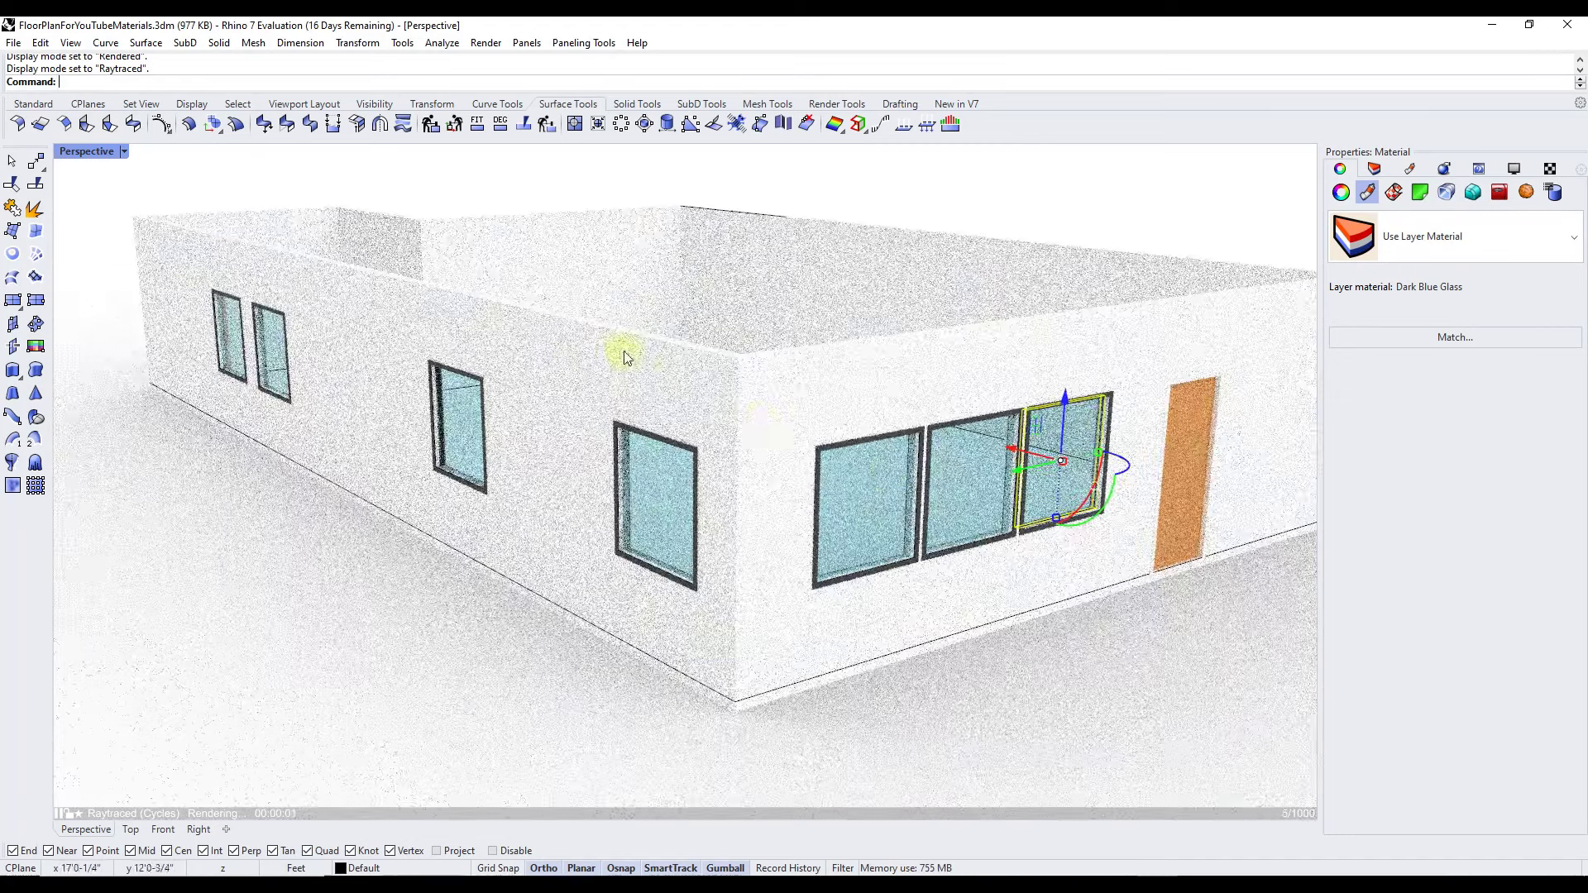
{"action": "left_click", "coordinate": [123, 151]}
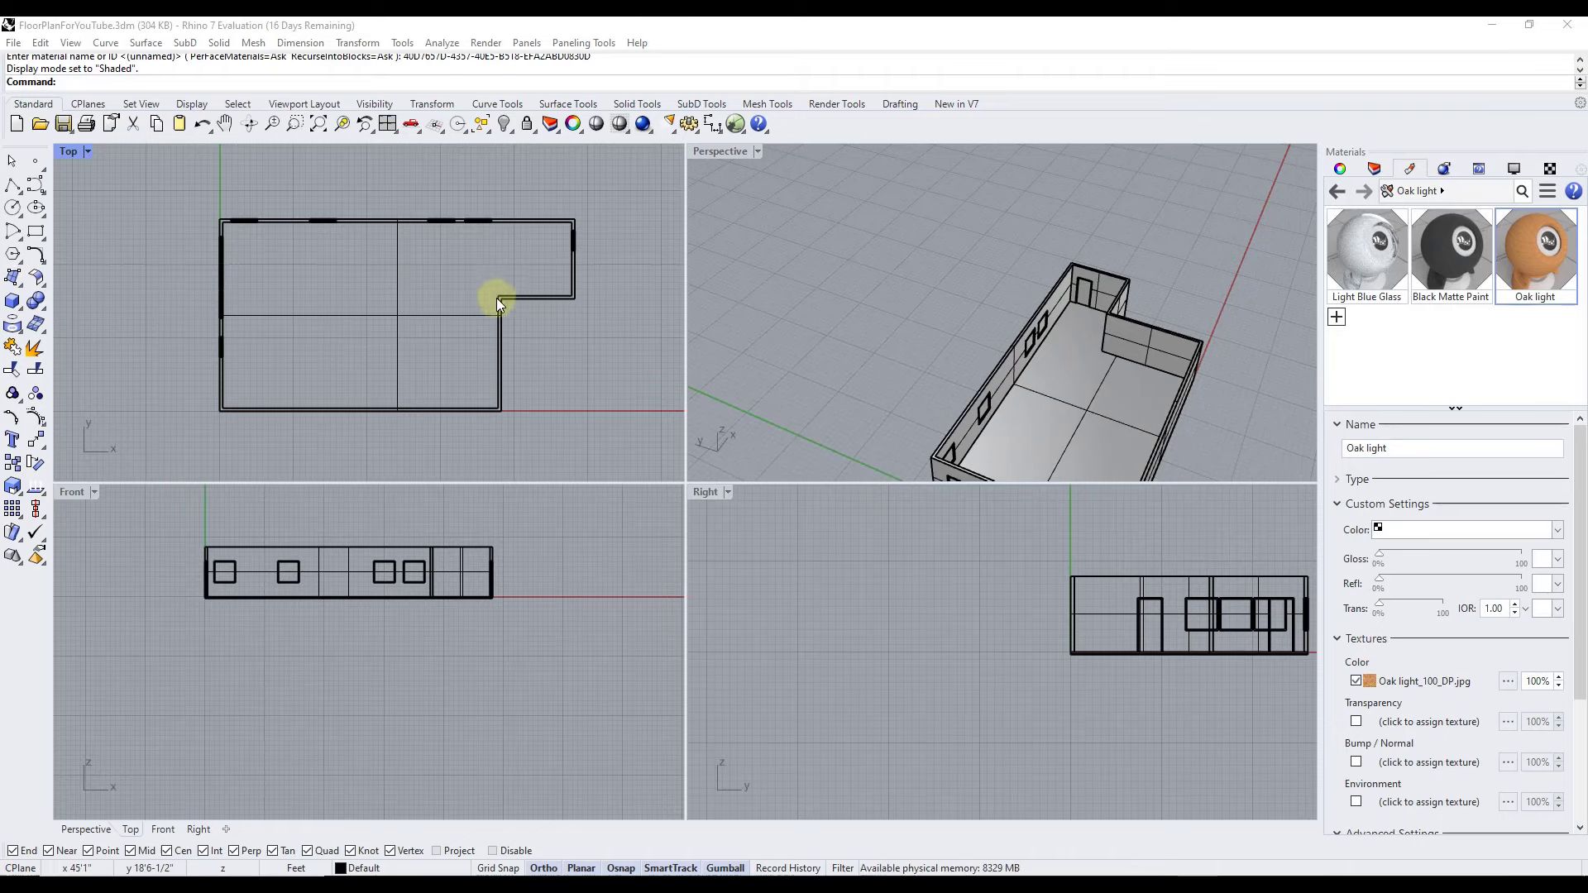
Draw an interior wall line 10' long inside the floor plan
{"action": "scroll", "coordinate": [498, 296], "scroll_direction": "up", "scroll_amount": 1}
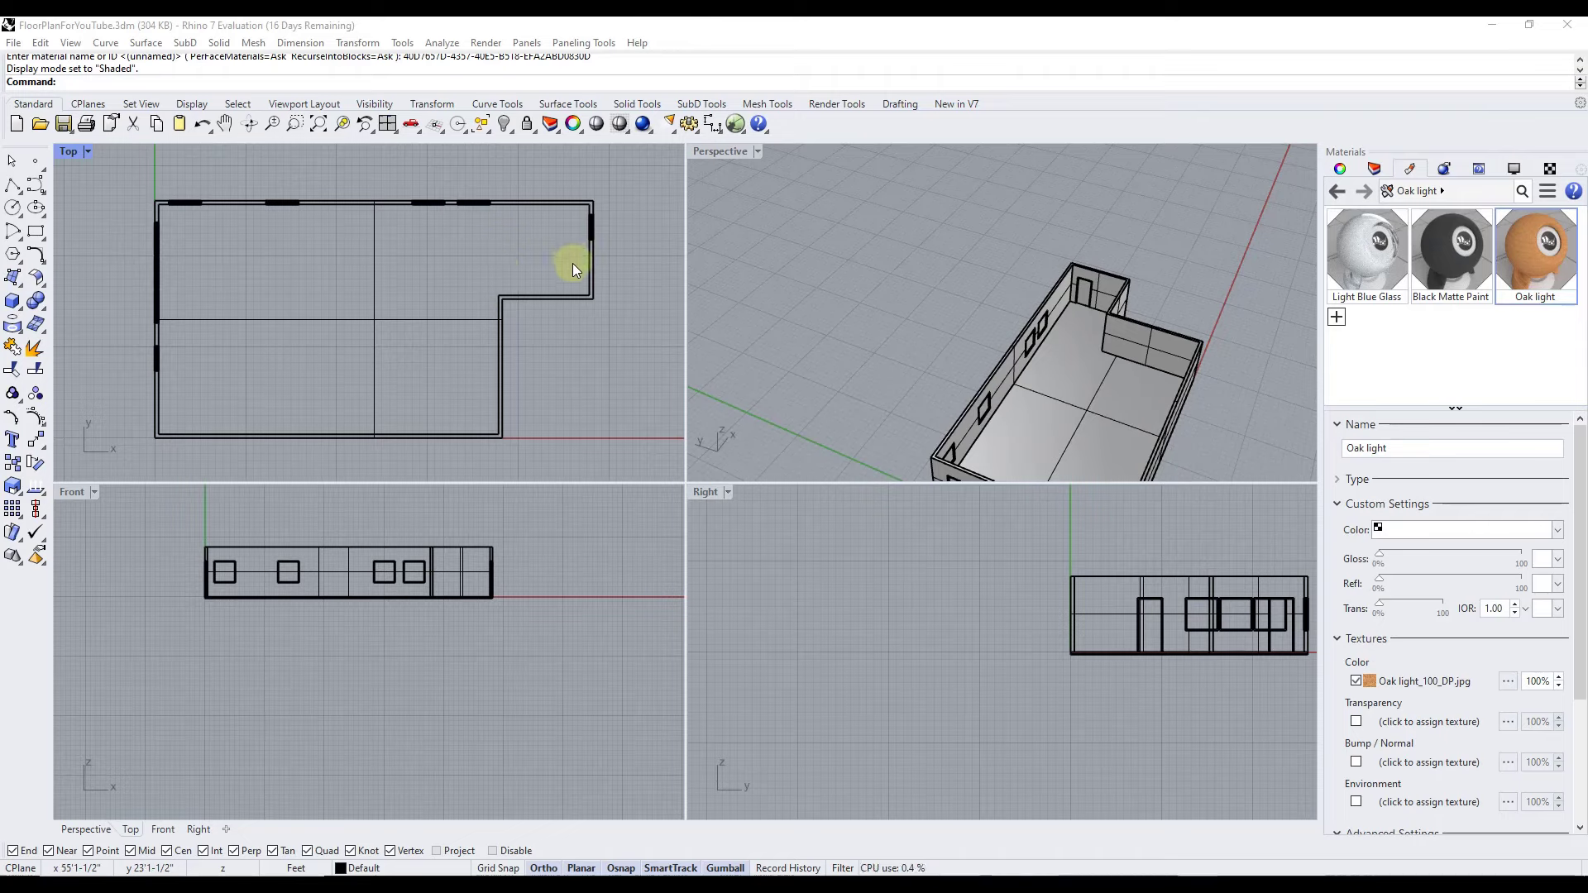
{"action": "scroll", "coordinate": [480, 339], "scroll_direction": "down", "scroll_amount": 1}
{"action": "scroll", "coordinate": [351, 384], "scroll_direction": "up", "scroll_amount": 1}
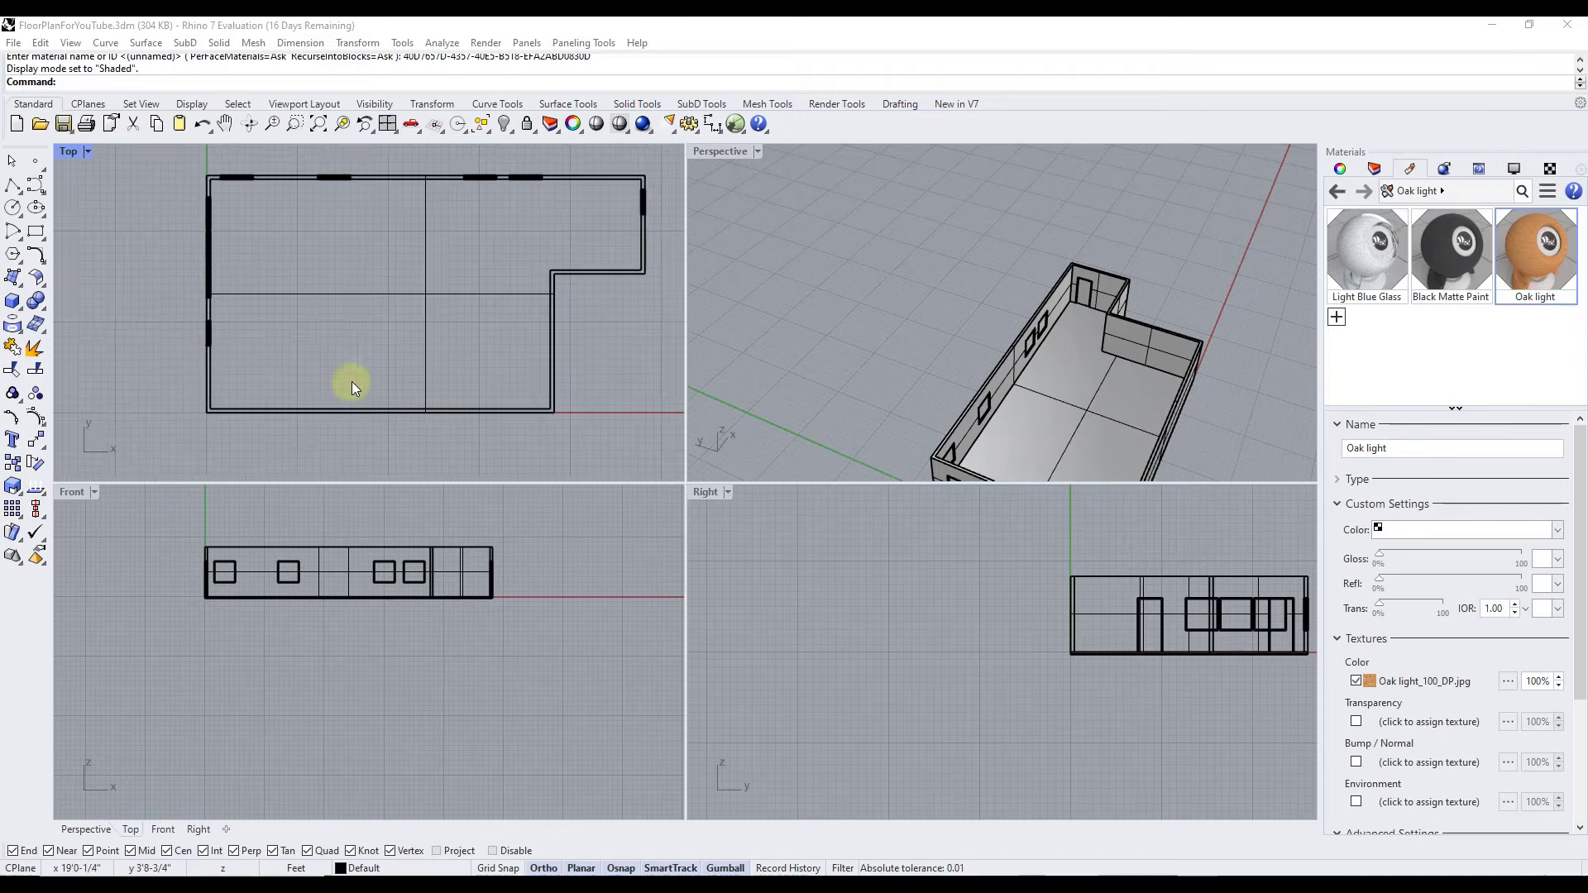
{"action": "scroll", "coordinate": [381, 361], "scroll_direction": "down", "scroll_amount": 1}
{"action": "scroll", "coordinate": [483, 296], "scroll_direction": "up", "scroll_amount": 1}
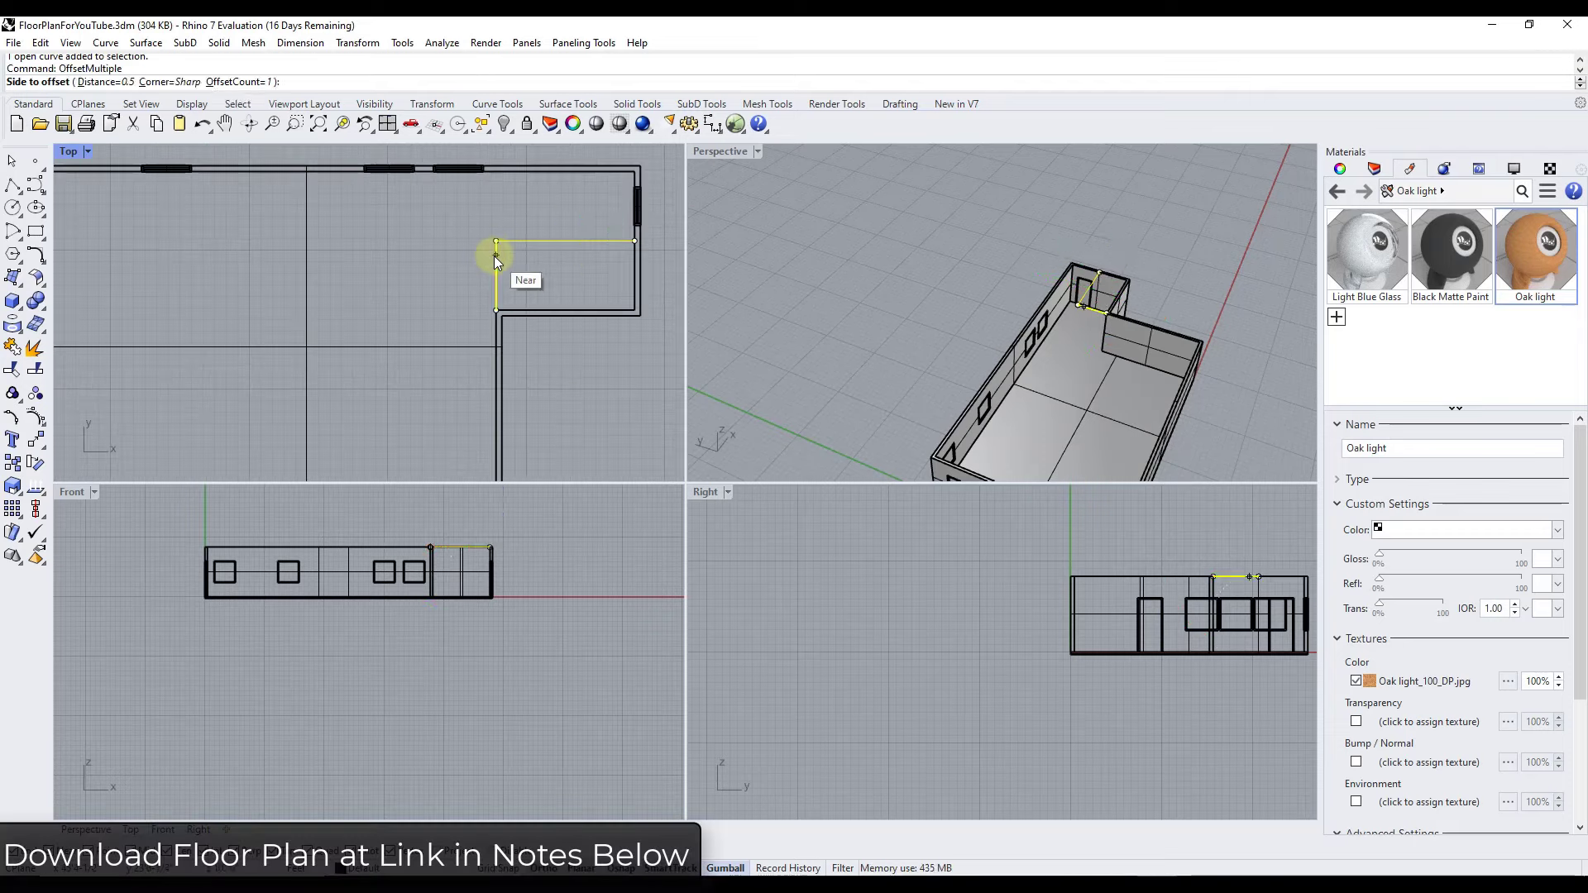
{"action": "key", "text": "Return"}
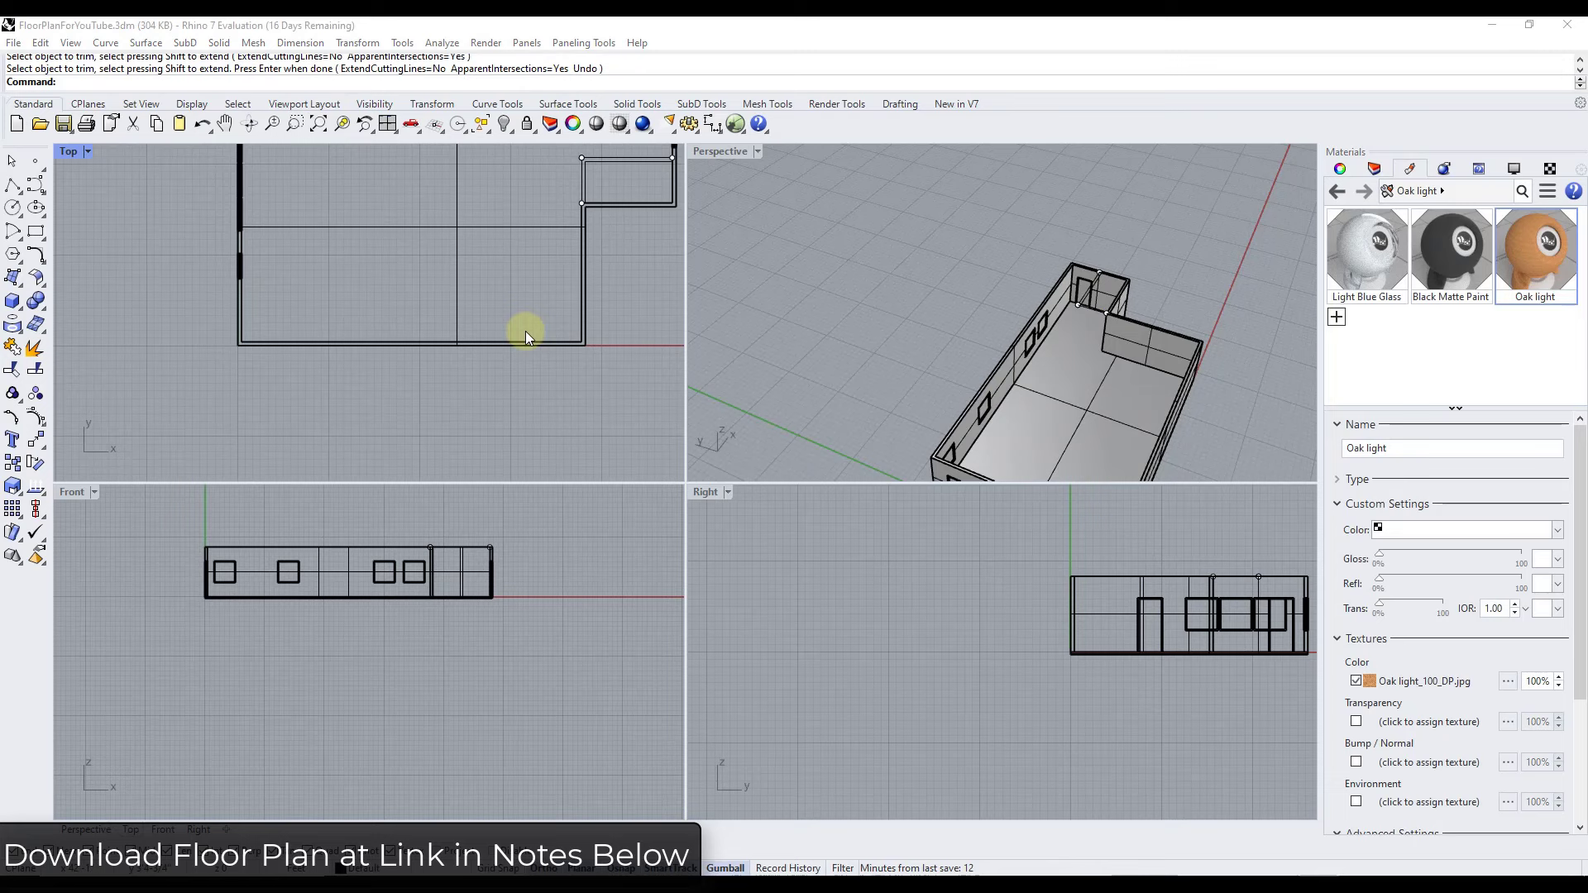
{"action": "left_click", "coordinate": [573, 270]}
{"action": "type", "text": "10'"}
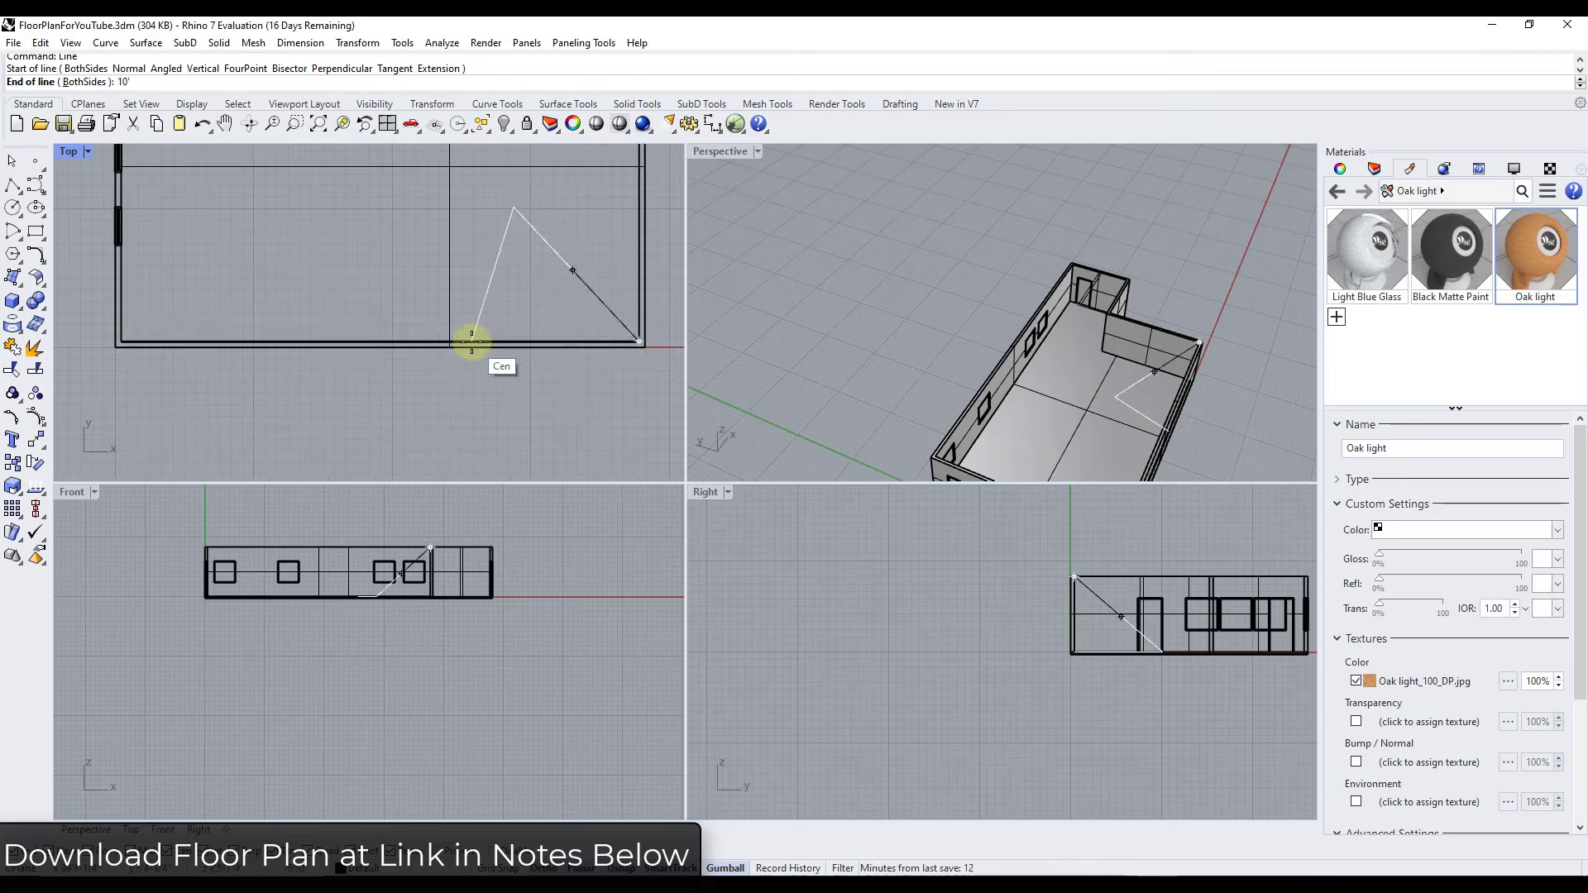
{"action": "key", "text": "Return"}
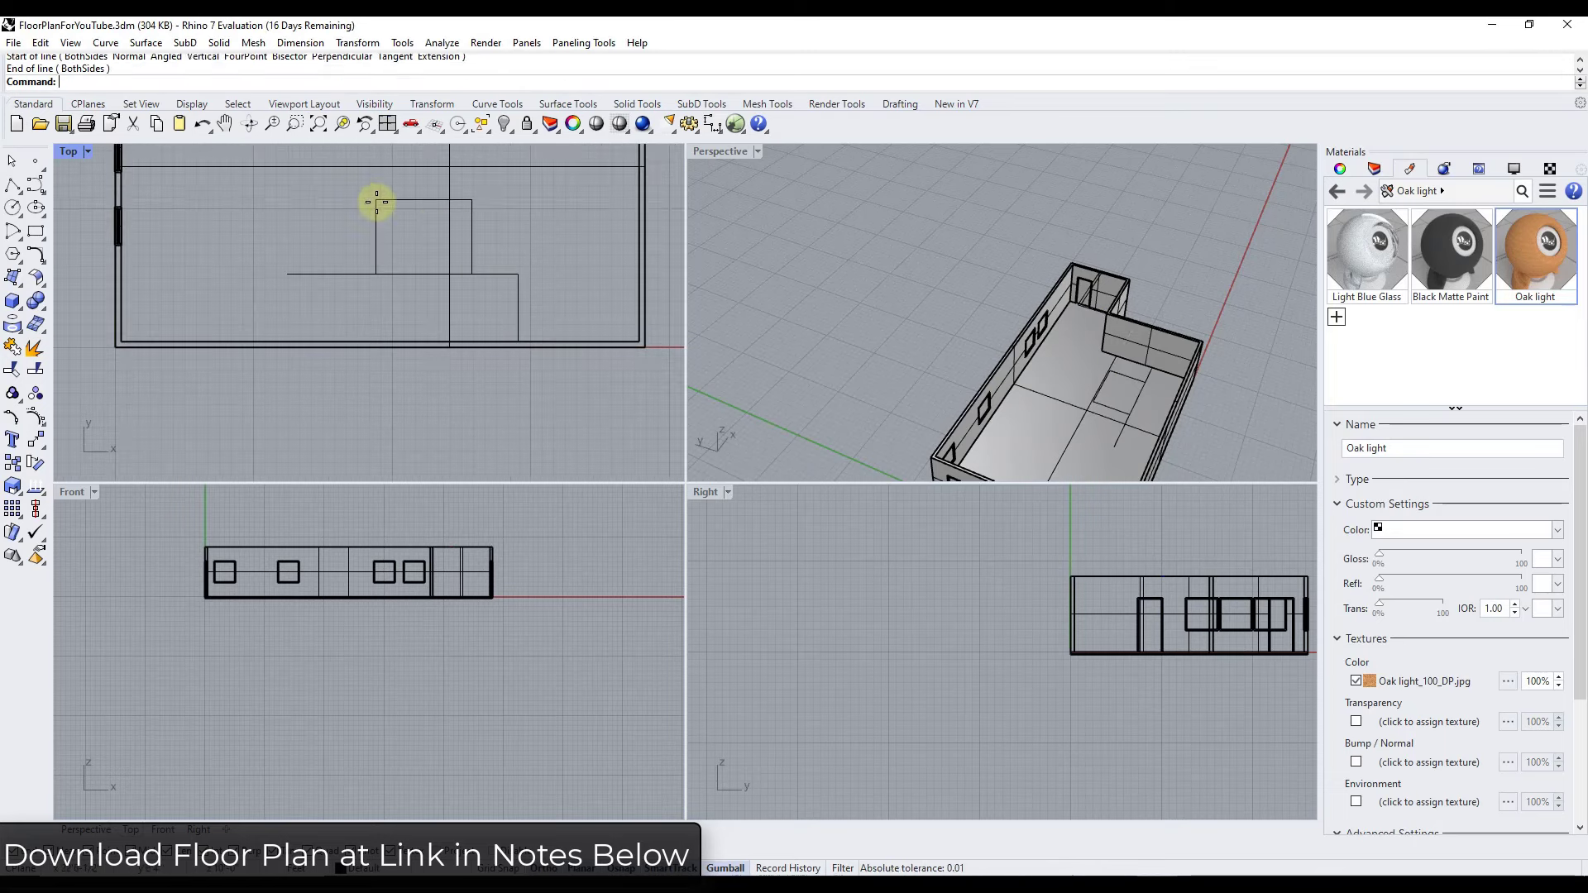
Extrude the interior wall curves to a height of 10
{"action": "left_click", "coordinate": [479, 271]}
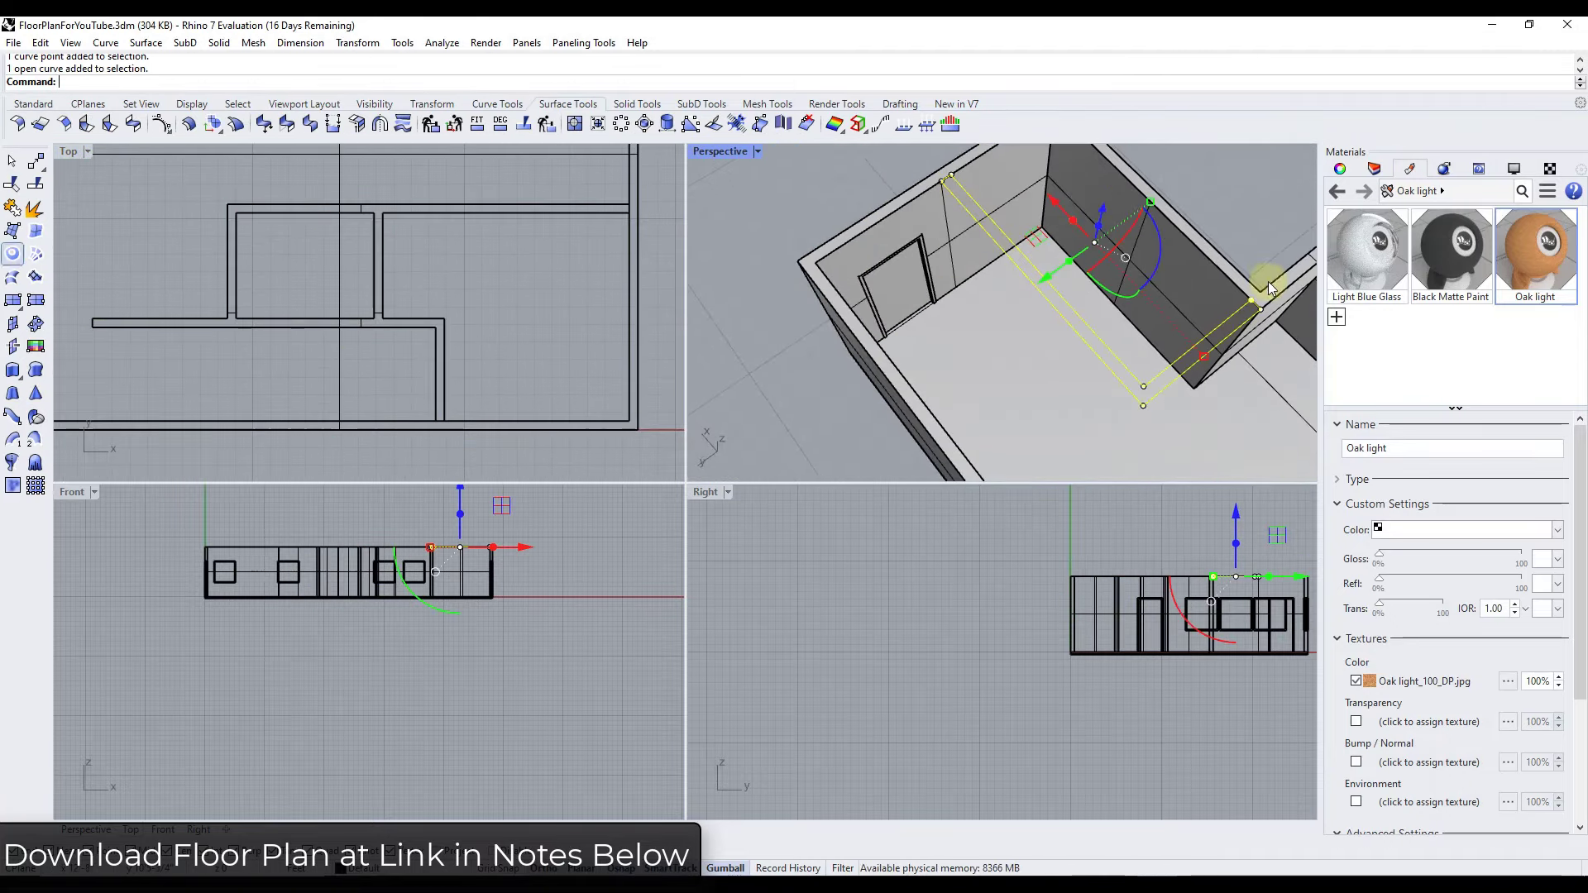
{"action": "type", "text": "10"}
{"action": "key", "text": "Return"}
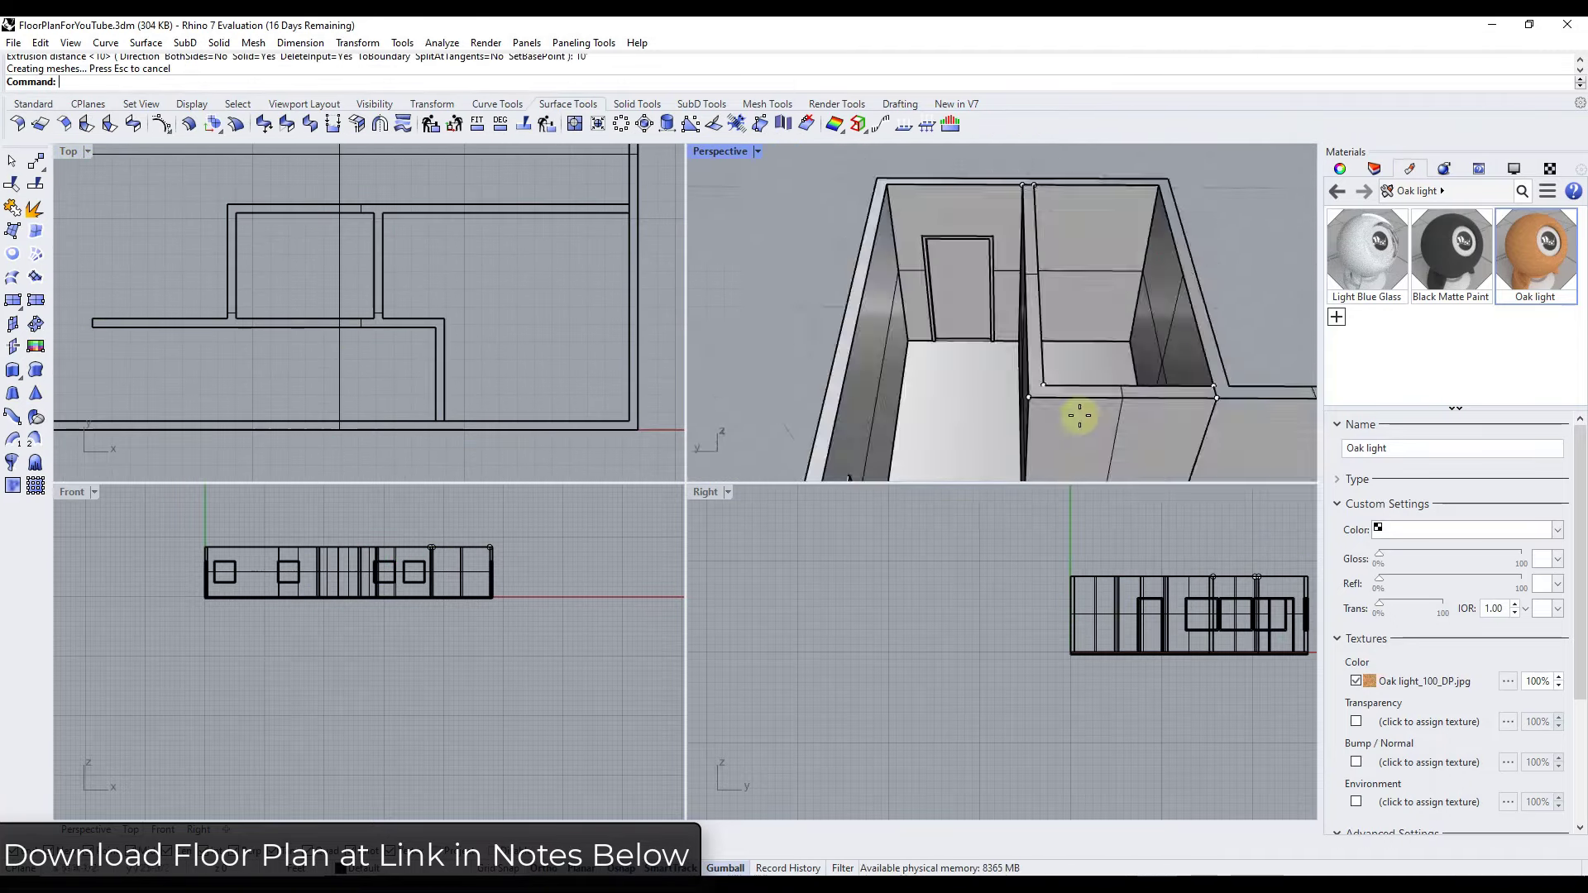